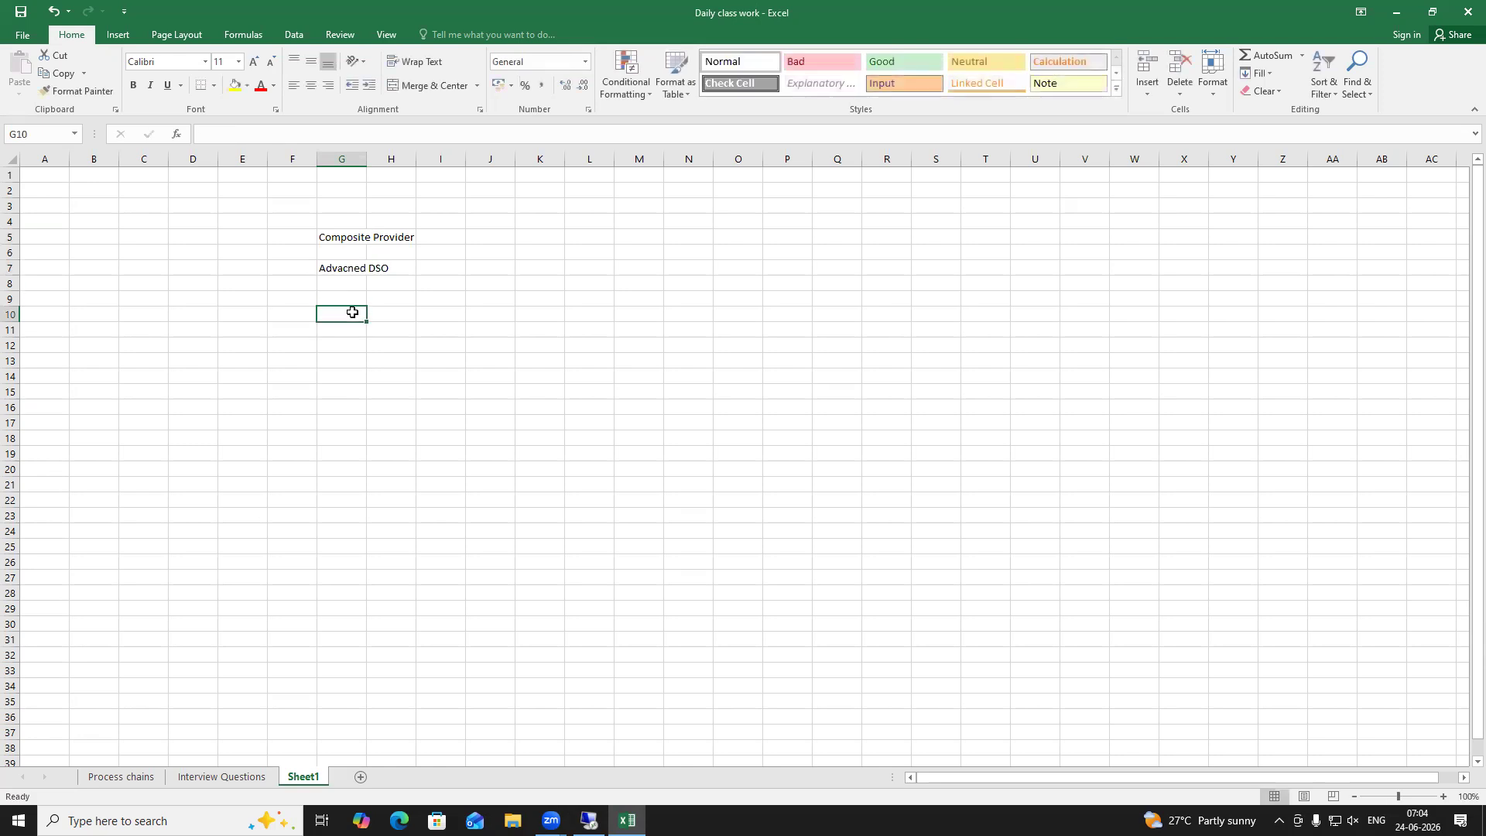
Enter Info Object in cell G10 and widen columns G and H
type("Object")
left_click(433, 343)
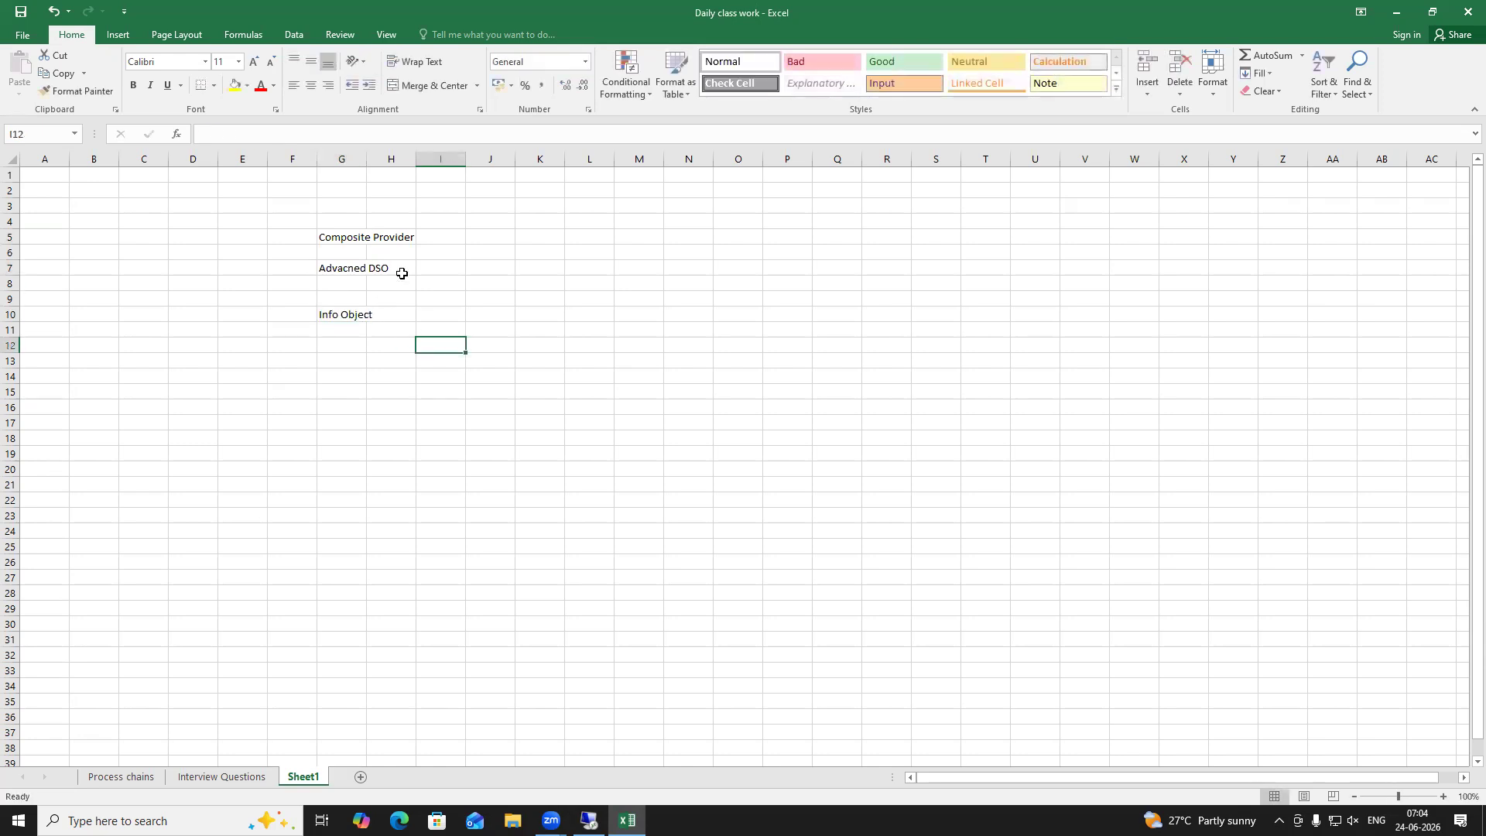
left_click_drag(366, 157, 471, 157)
left_click(358, 270)
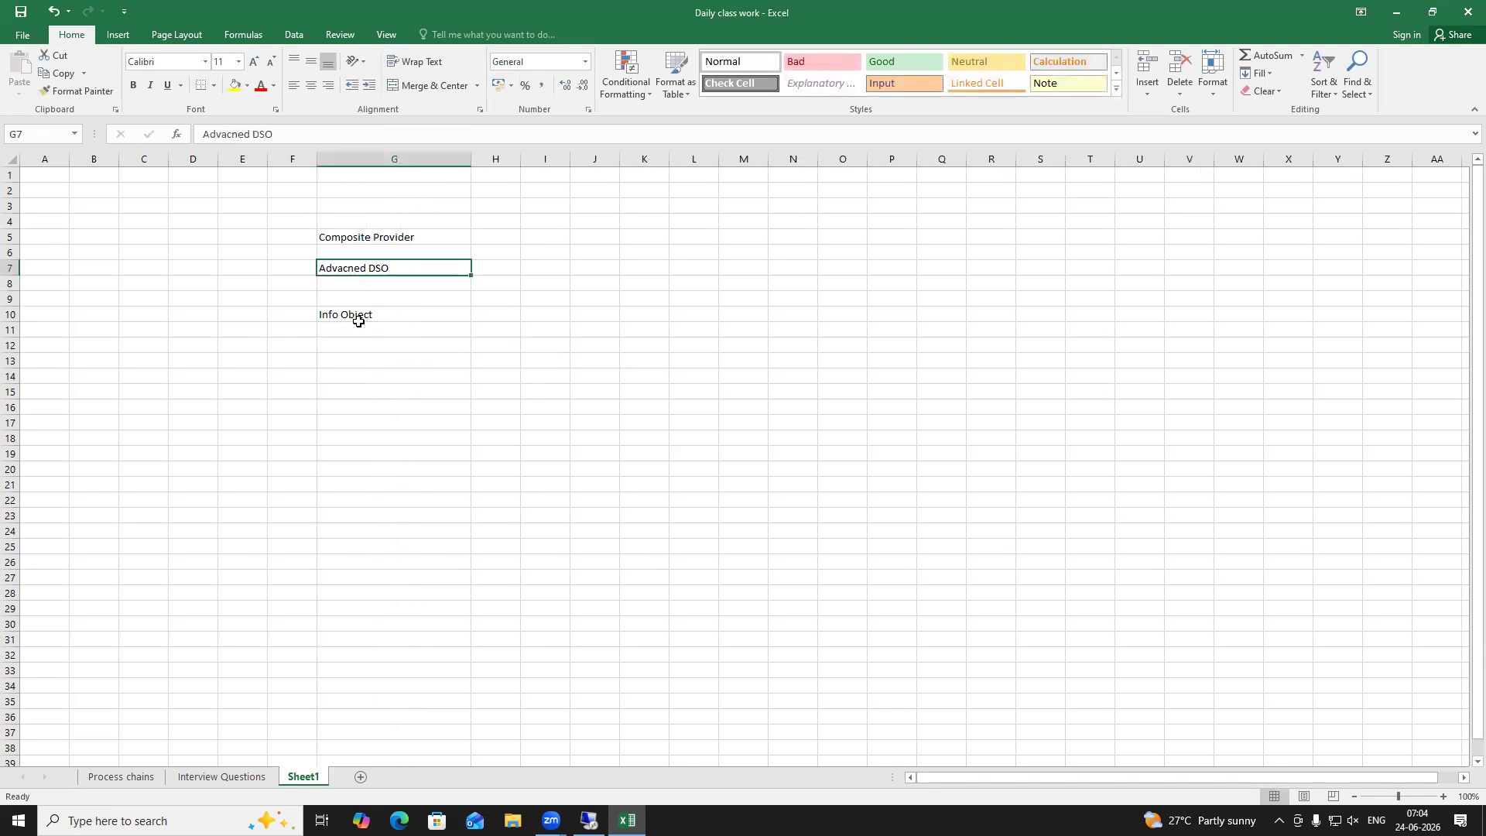
left_click(498, 315)
left_click_drag(523, 156, 581, 156)
Enter Open Hub Destination in cell G13, below Info Object
left_click(353, 363)
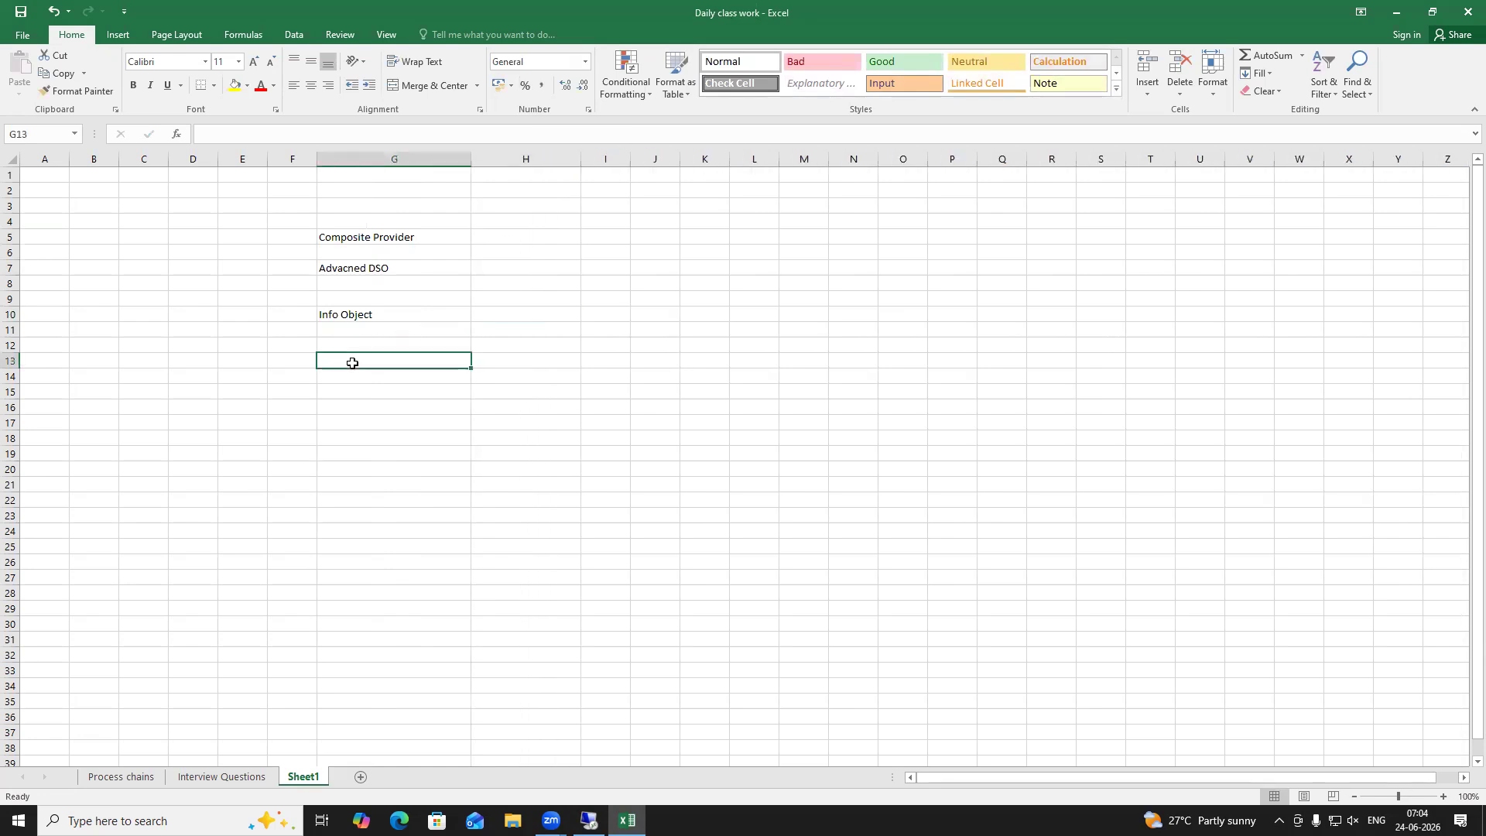
type("Open ")
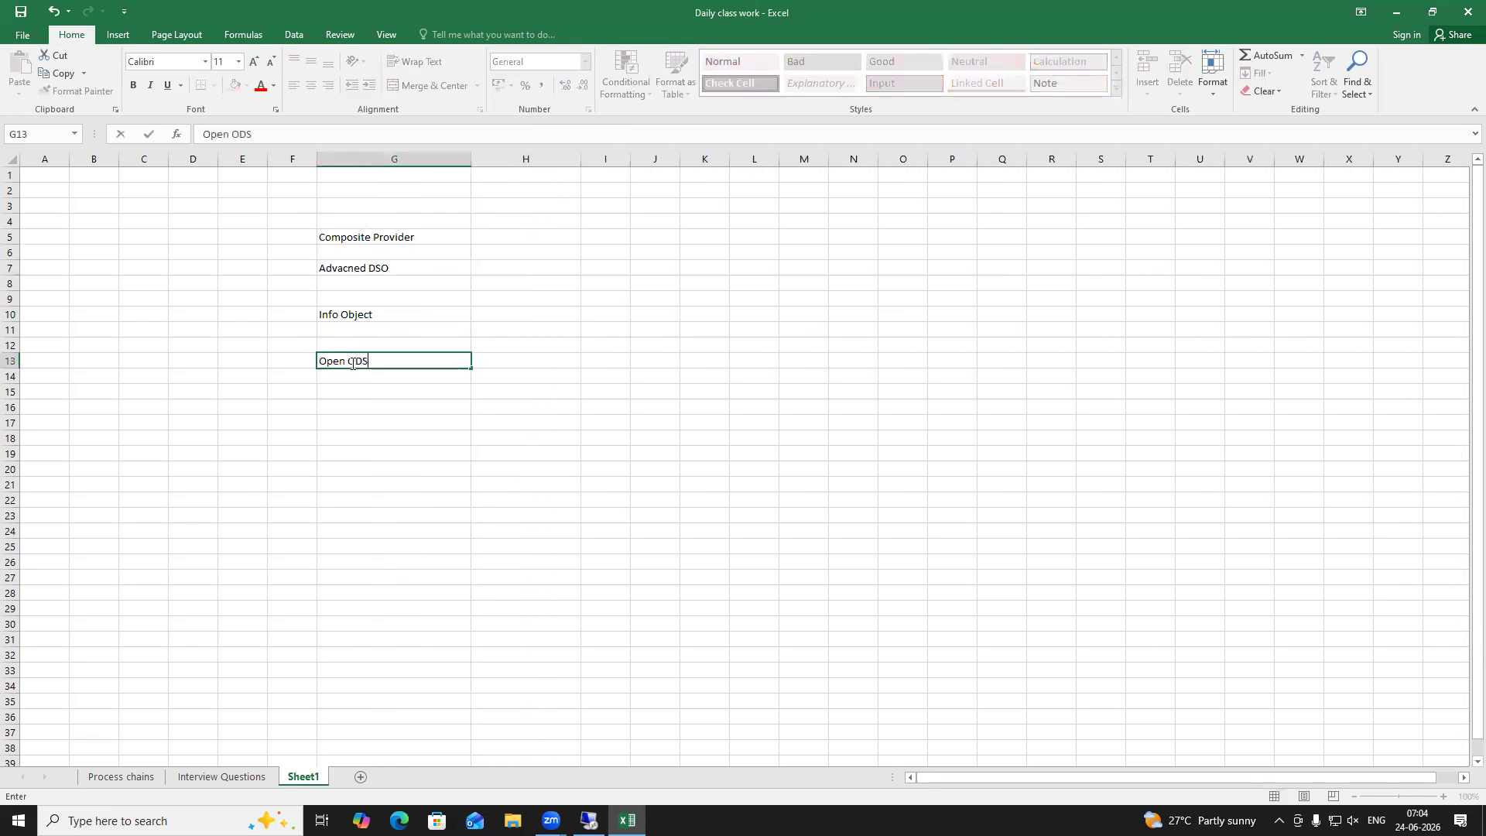
type("OD")
key("BackSpace")
type("Hub Destination")
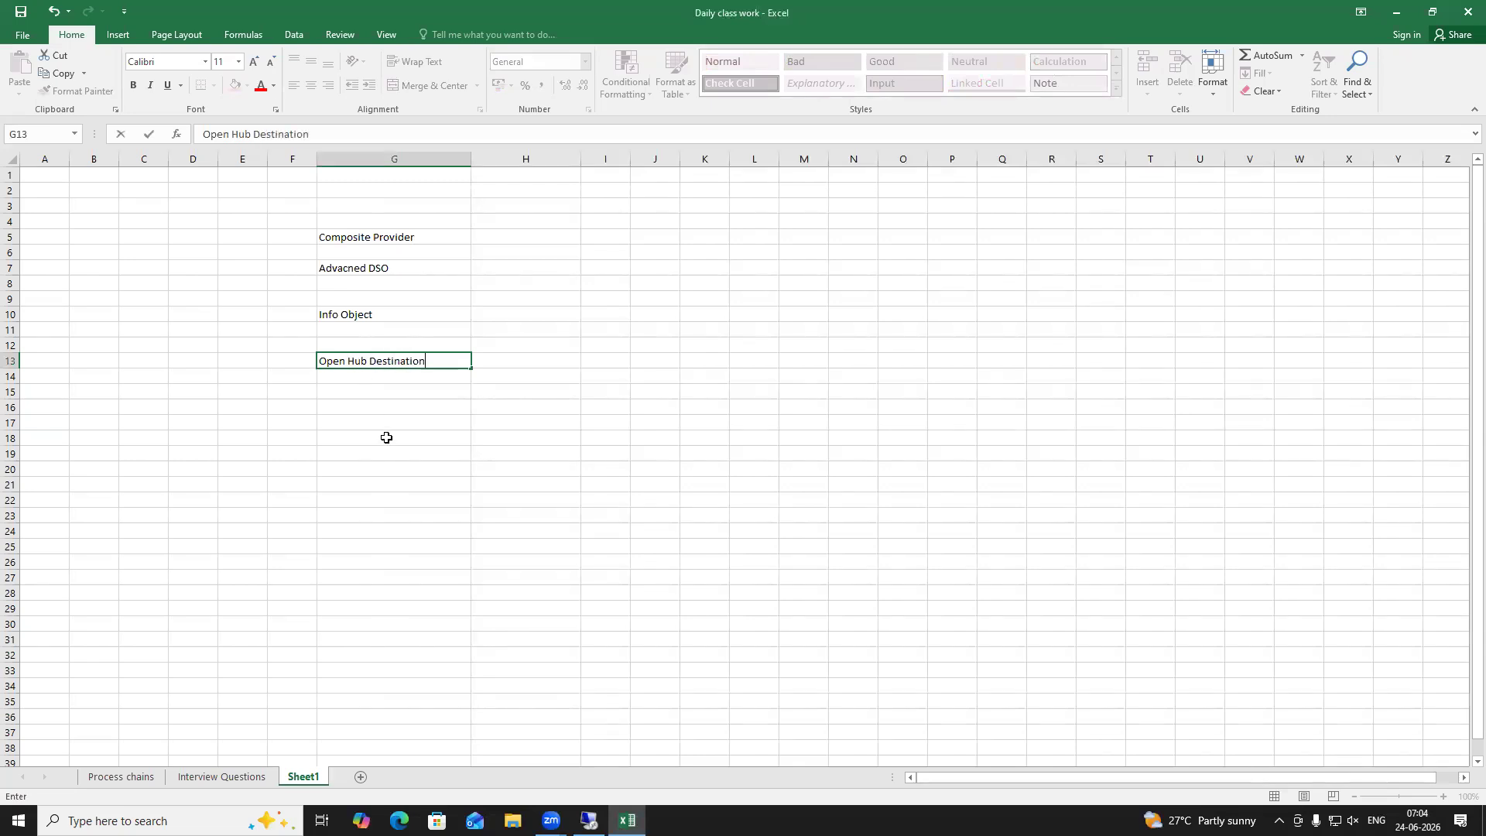
left_click(384, 435)
left_click(349, 362)
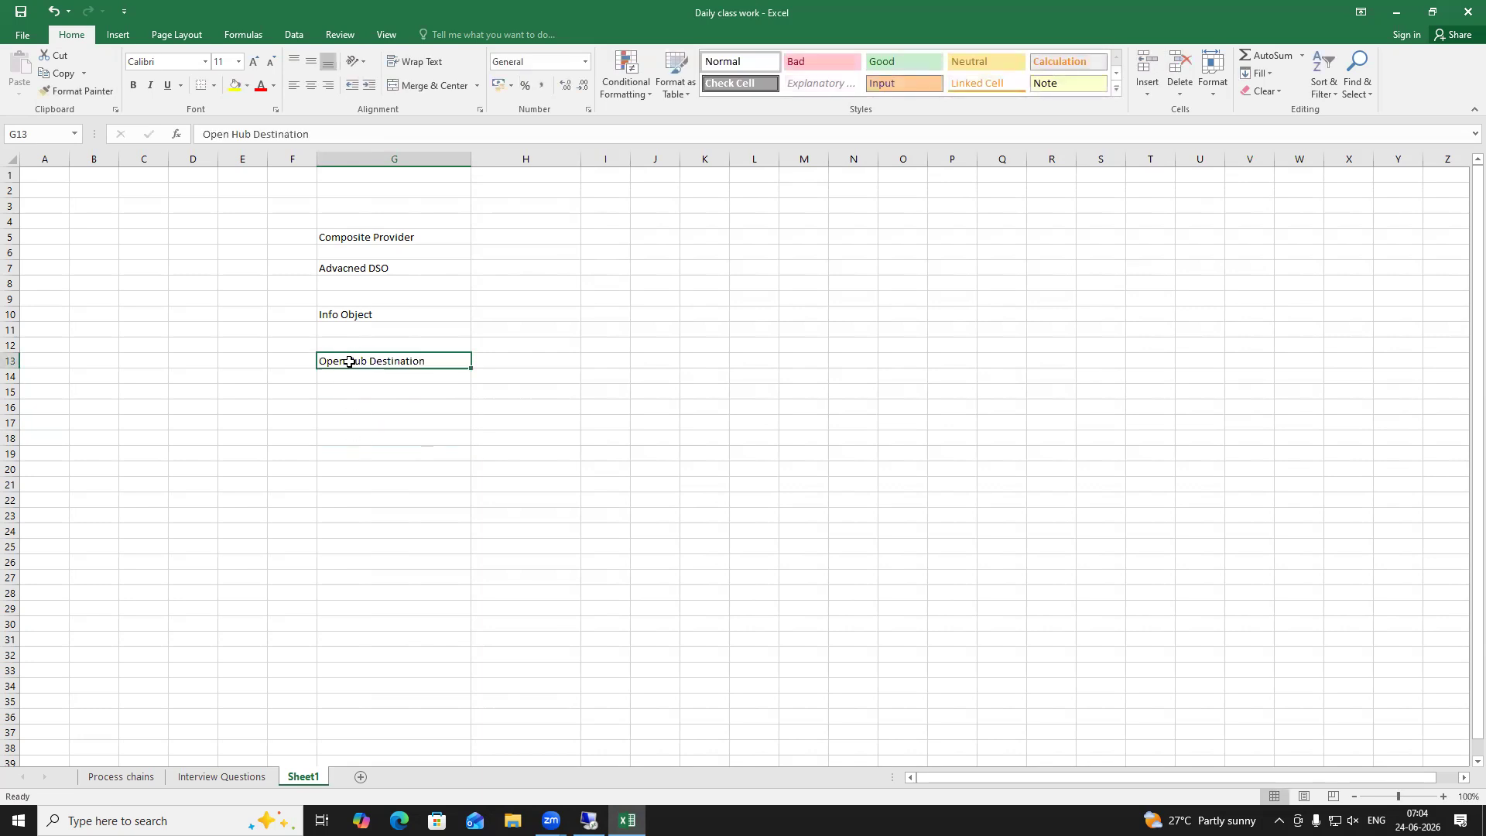
left_click(350, 406)
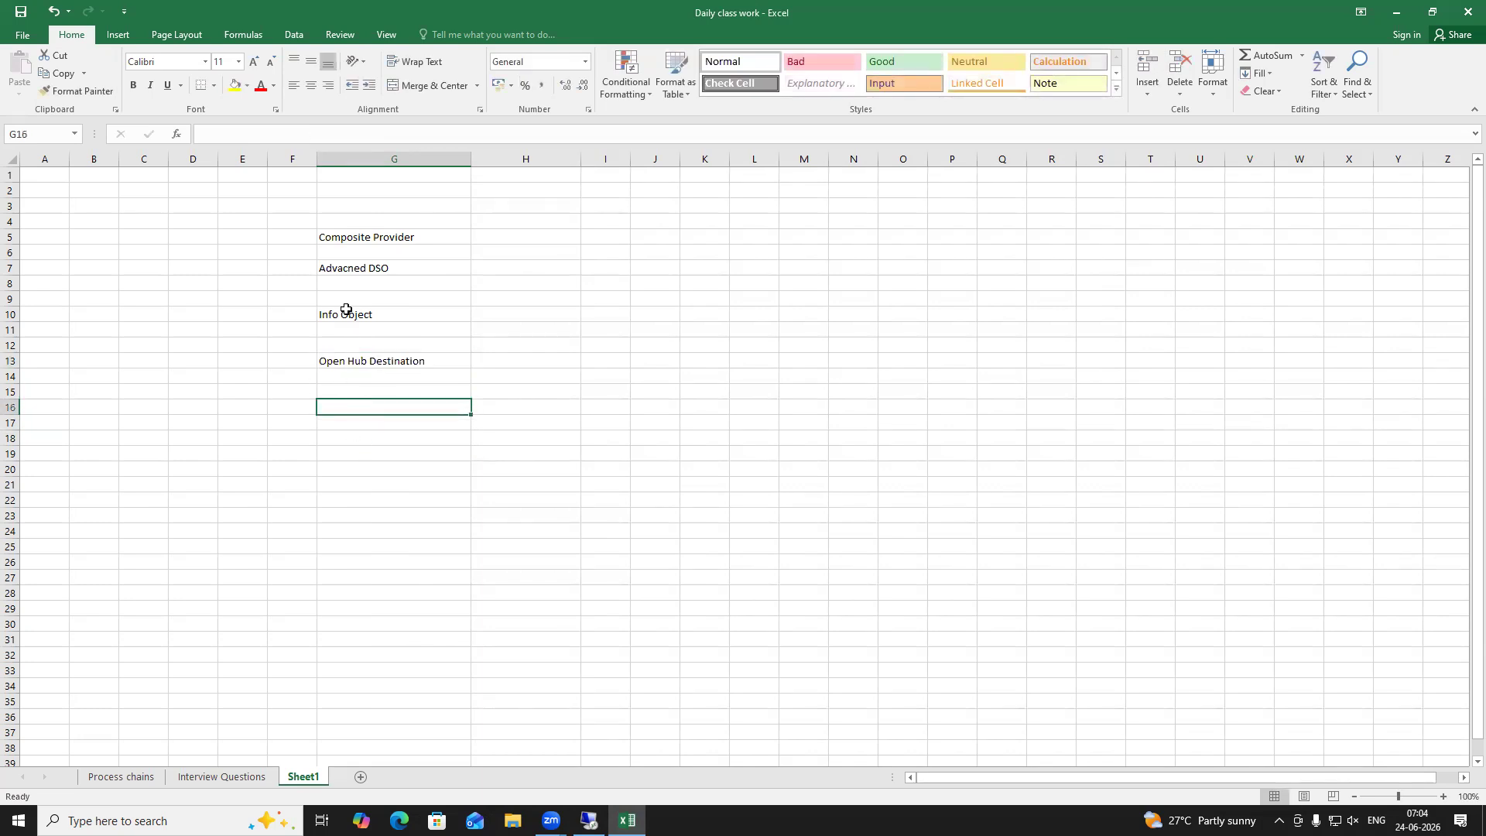
Enter the note 4 types in cell H7, beside the Advanced DSO entry
left_click_drag(354, 238, 355, 365)
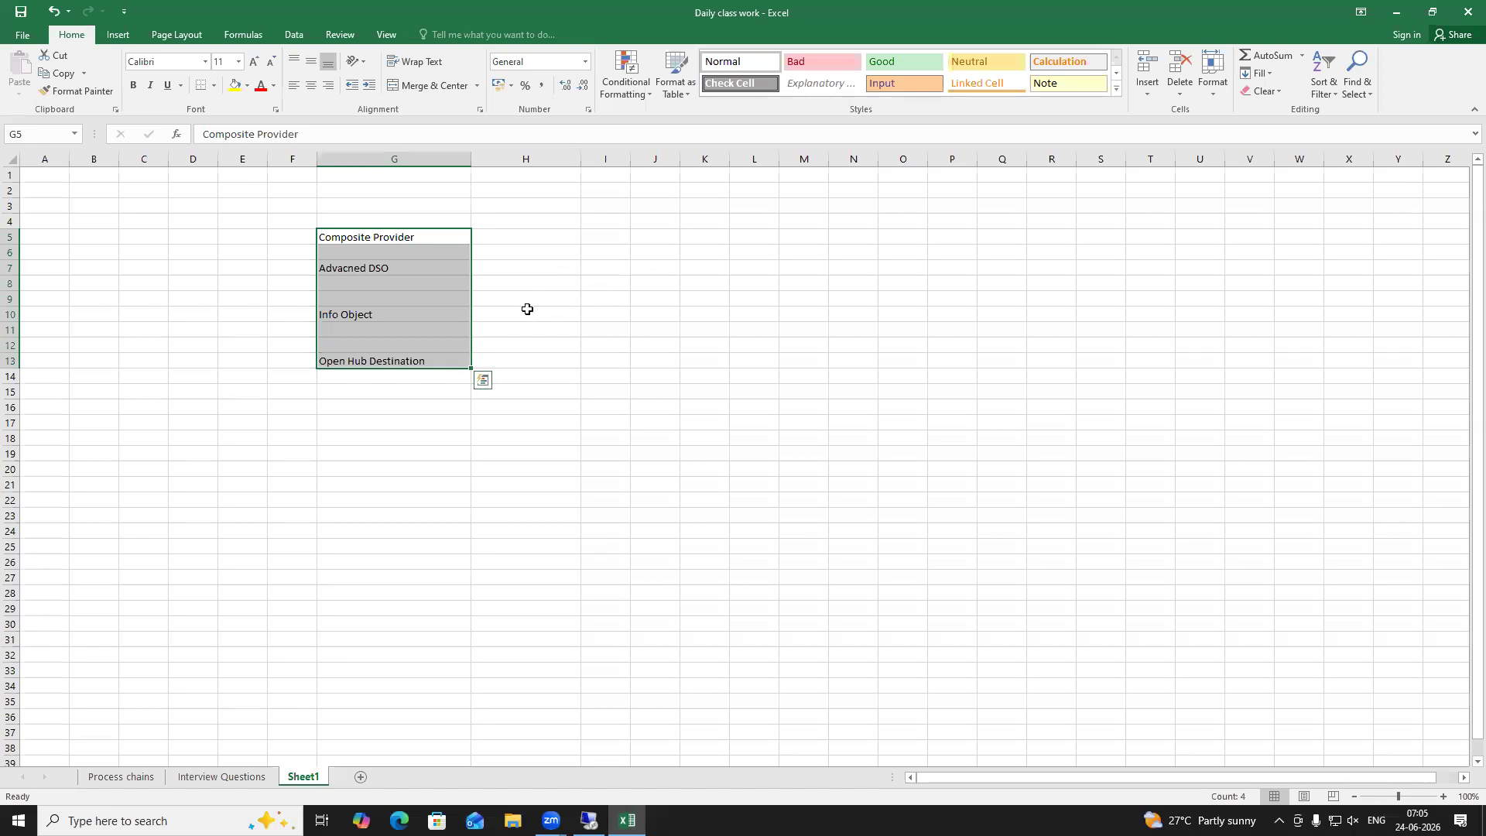
left_click(508, 267)
type("4 types")
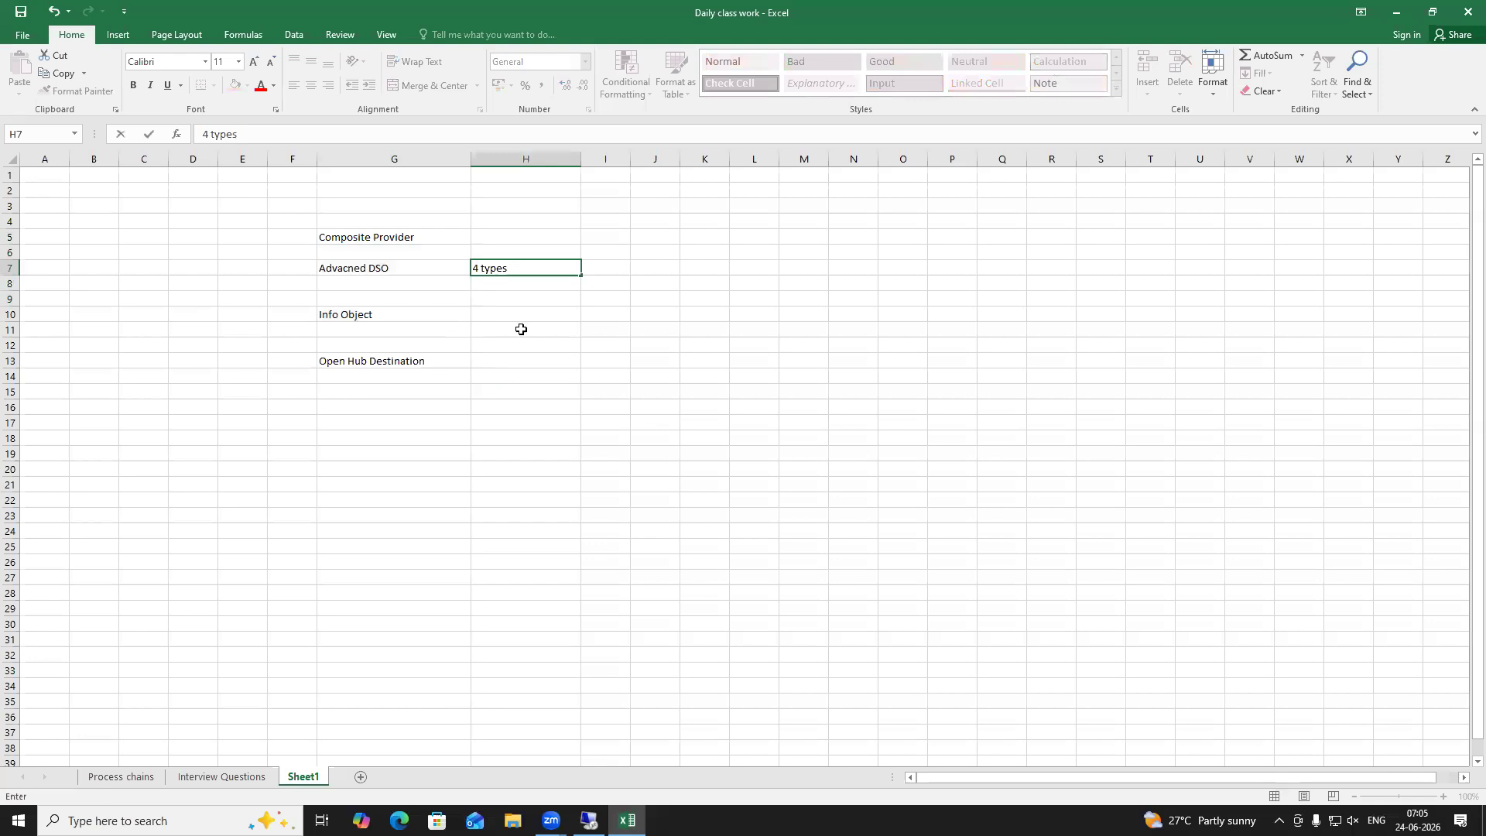
left_click(520, 377)
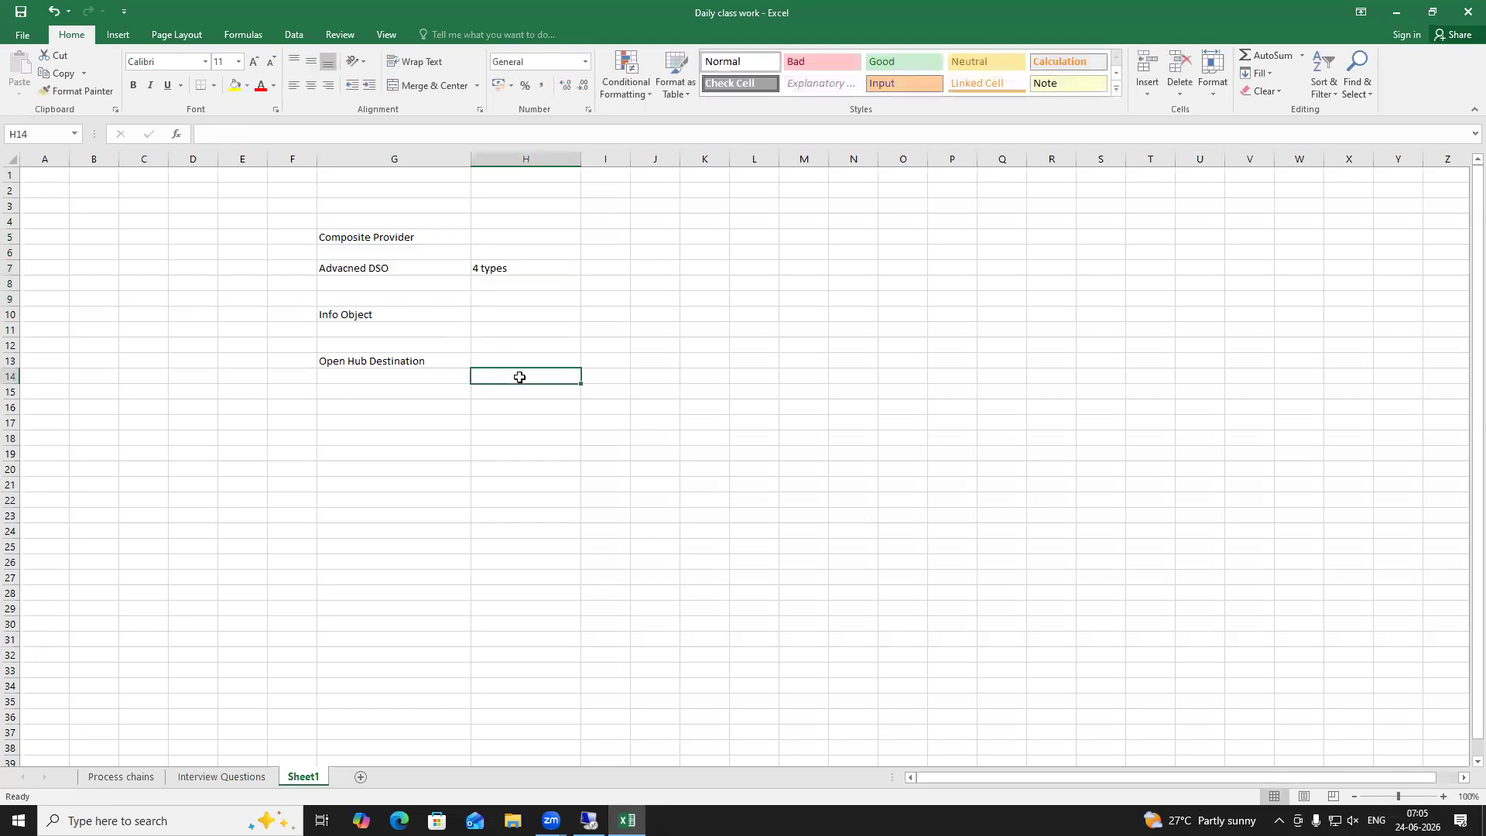
Enter Staging advacned DSO in cell J7 and Standard Advanced DSO in cell J9
left_click(650, 268)
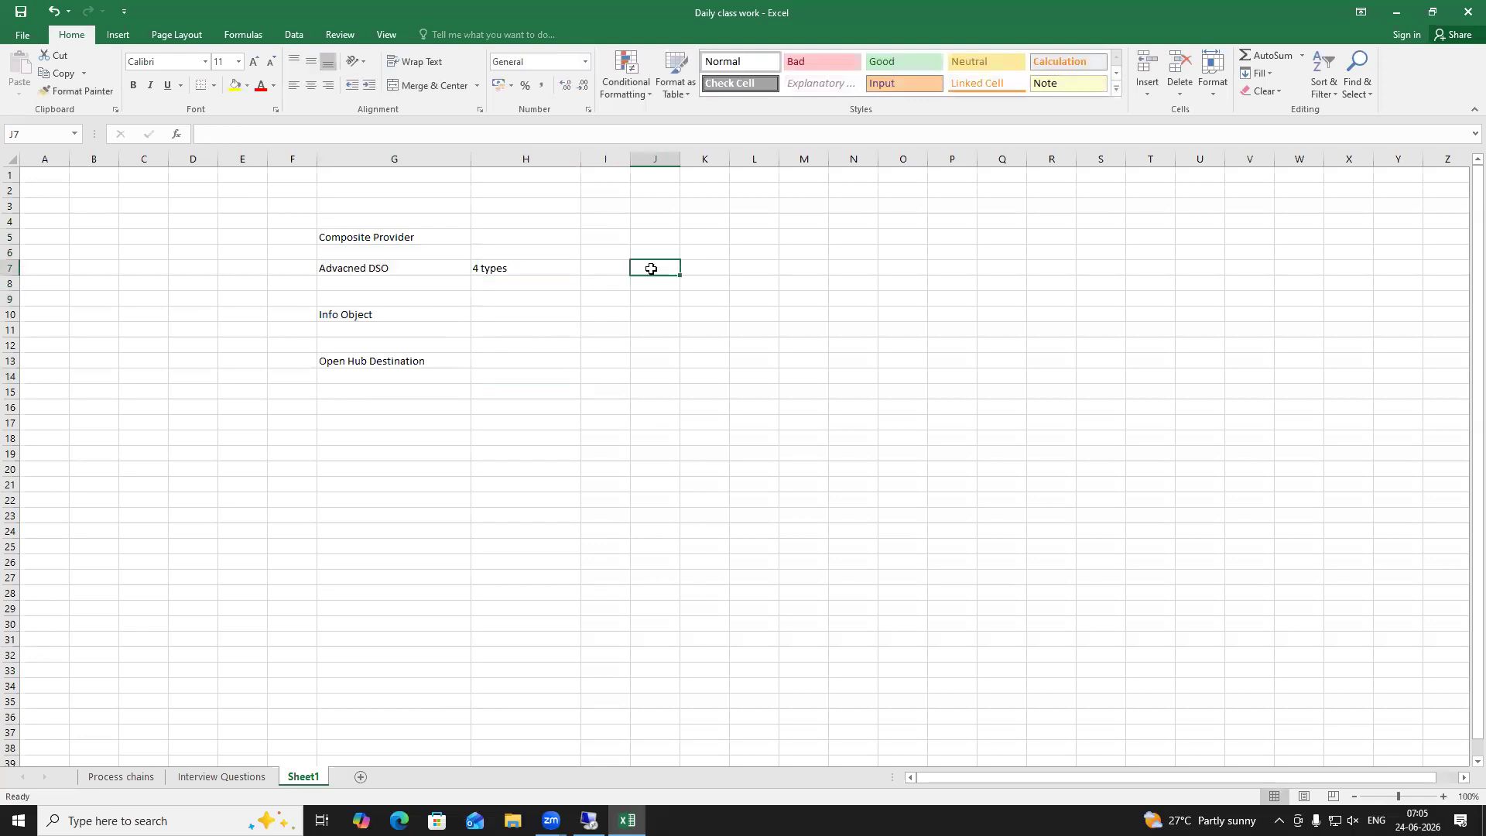
type("Staging advacned DSO")
left_click(647, 300)
type("Standard ADvanced DSO")
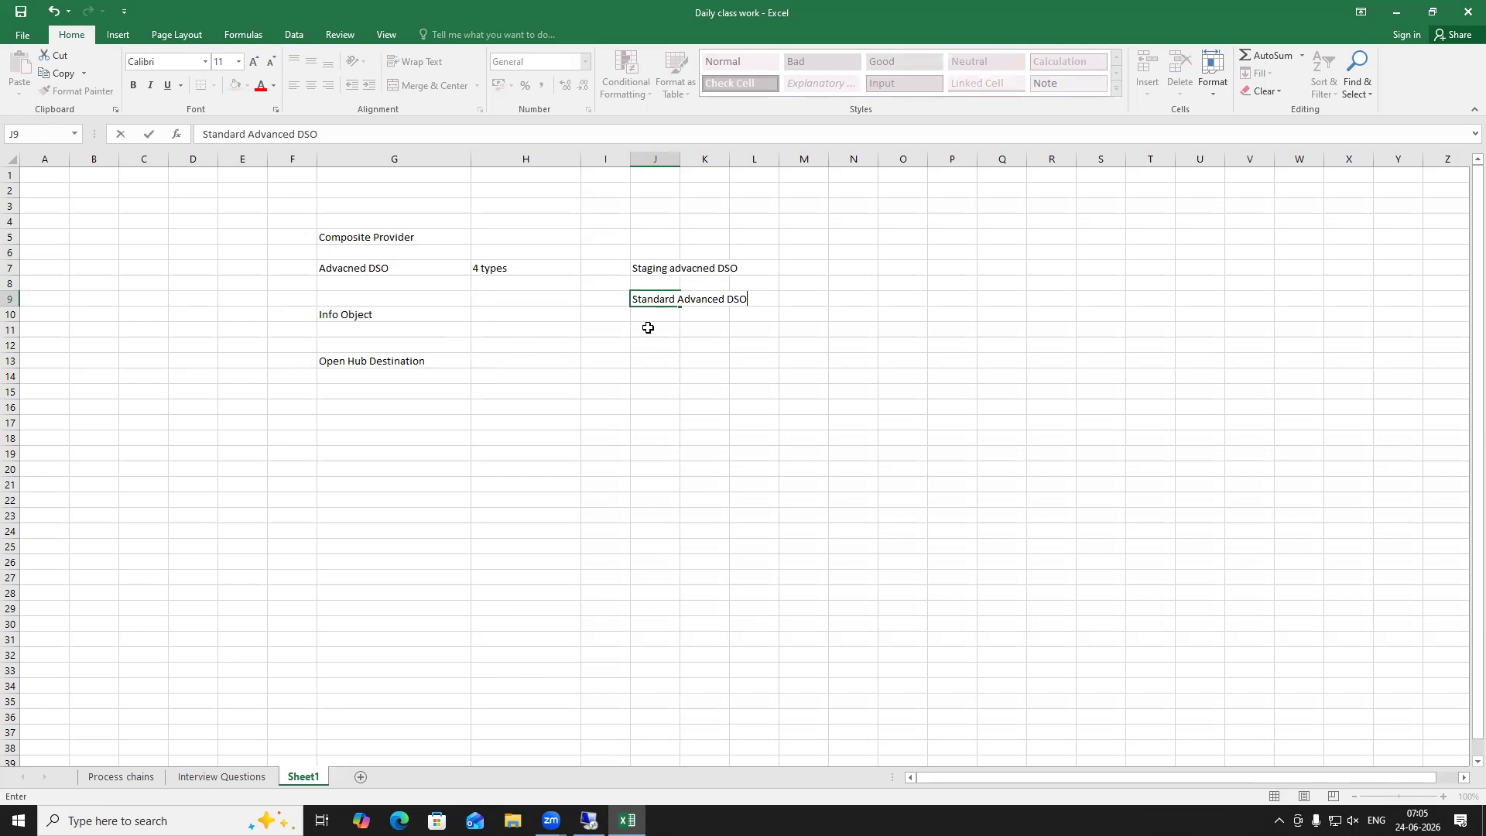
Enter Data Mart Advacned DSO in J11 and Direct update ADSO in J13, and widen column J to fit the entries
left_click(647, 328)
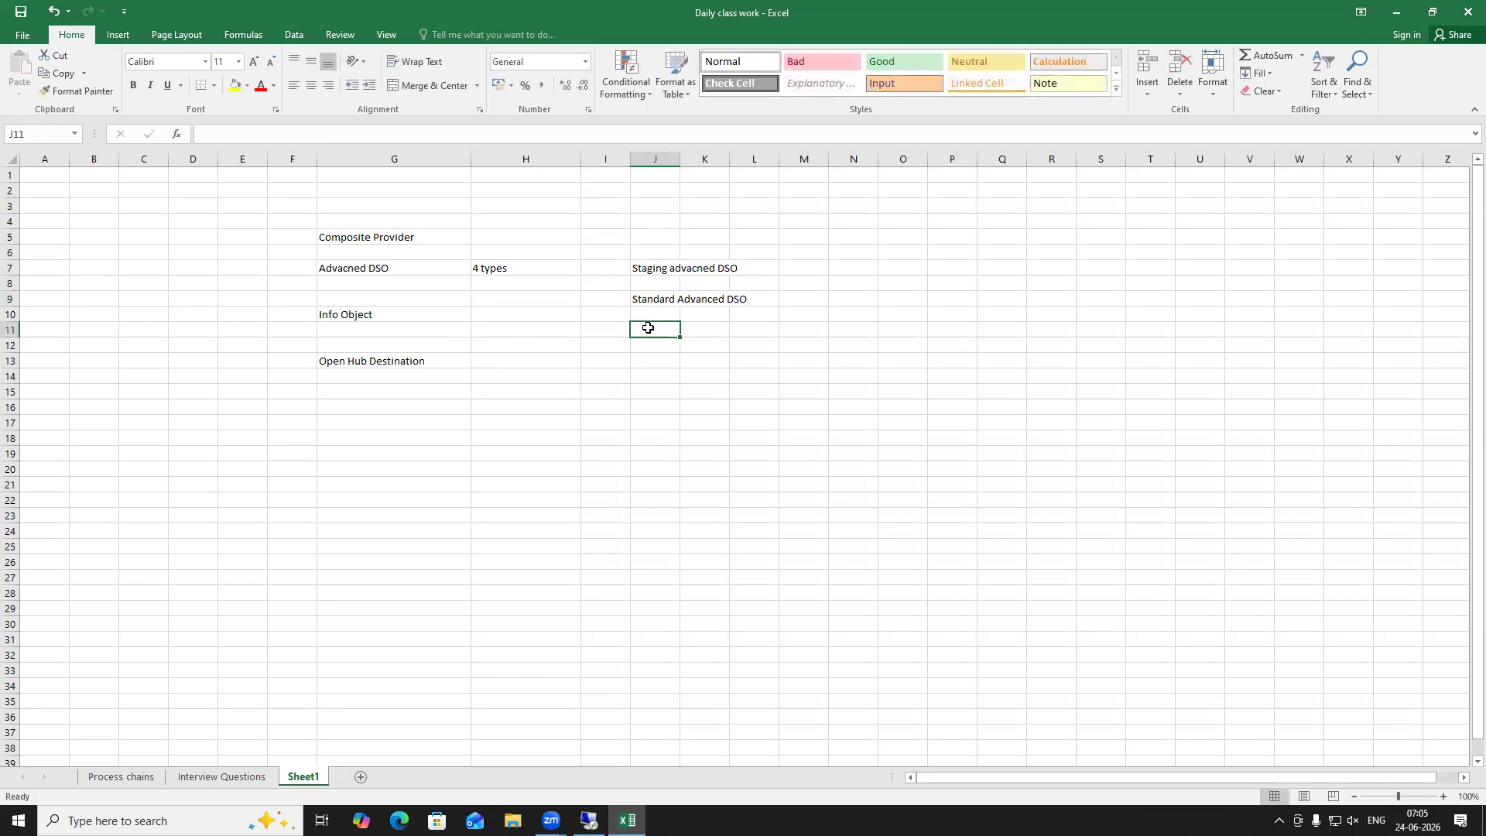
type("Data Ma")
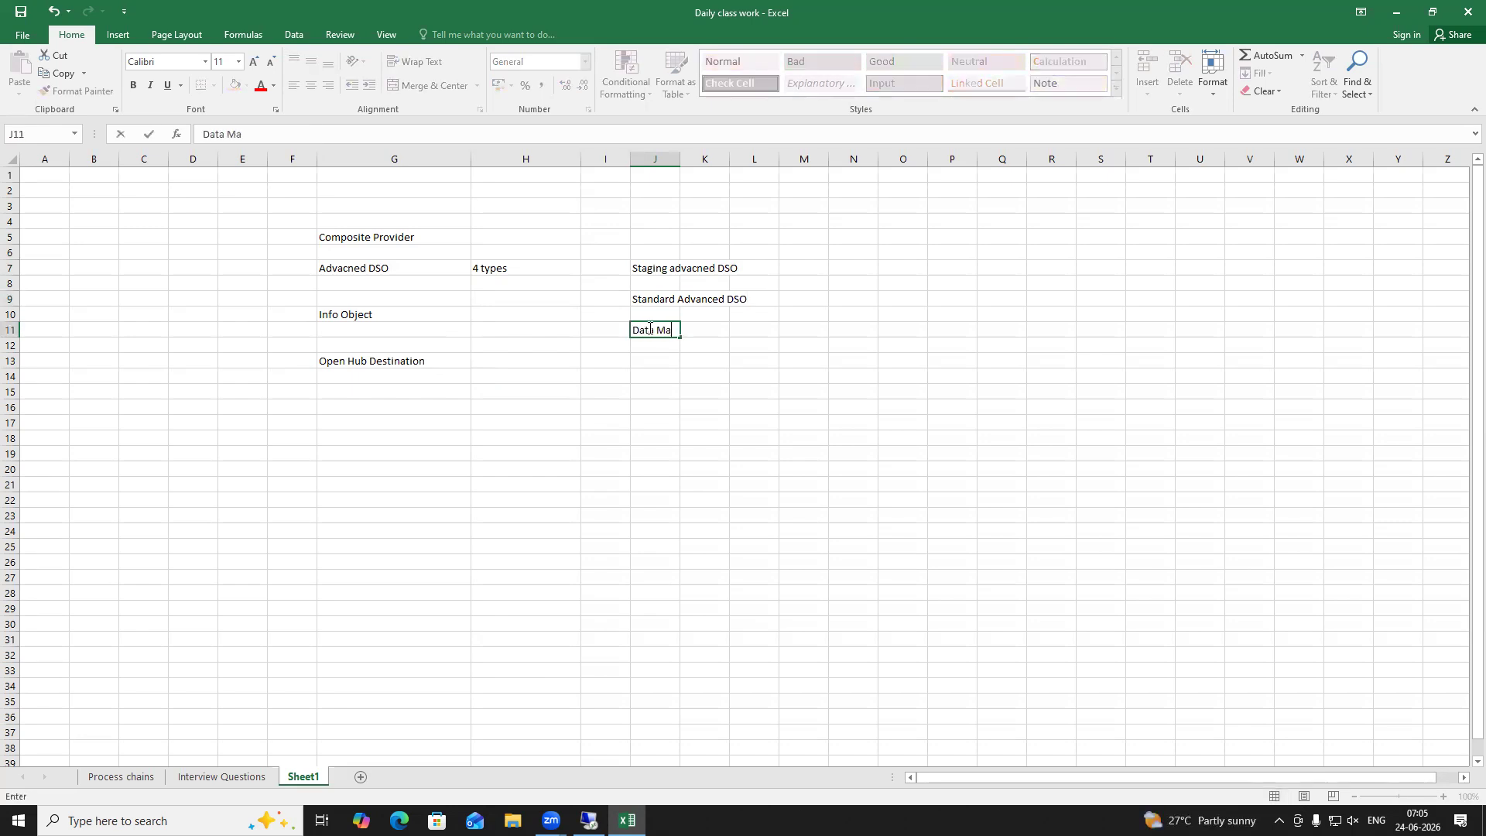
type("rt Advacned DSO")
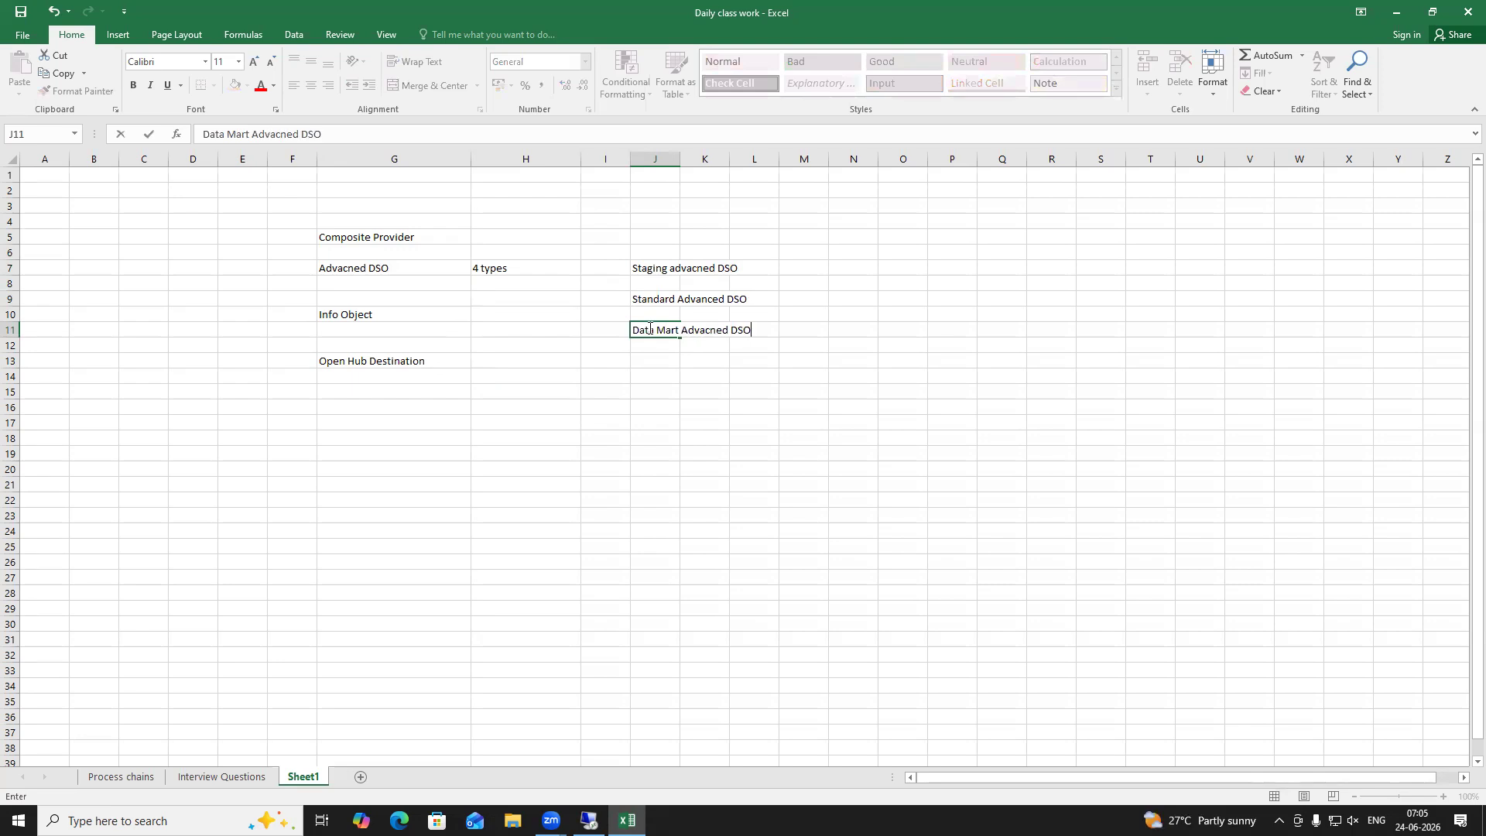
left_click(652, 361)
type("Di")
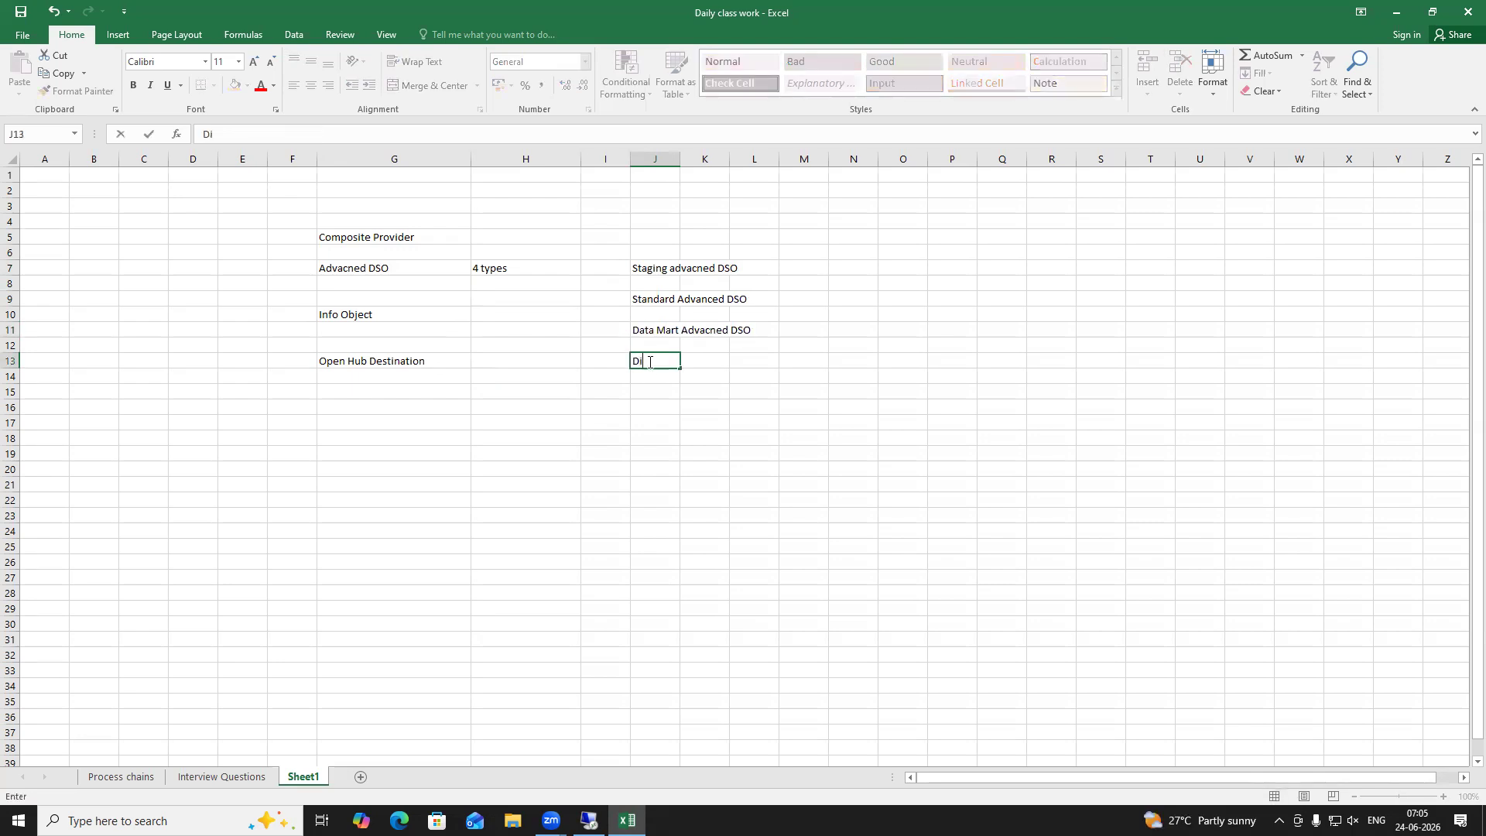
type("rect update ADSO")
left_click(662, 404)
left_click_drag(679, 159, 812, 159)
left_click(651, 269)
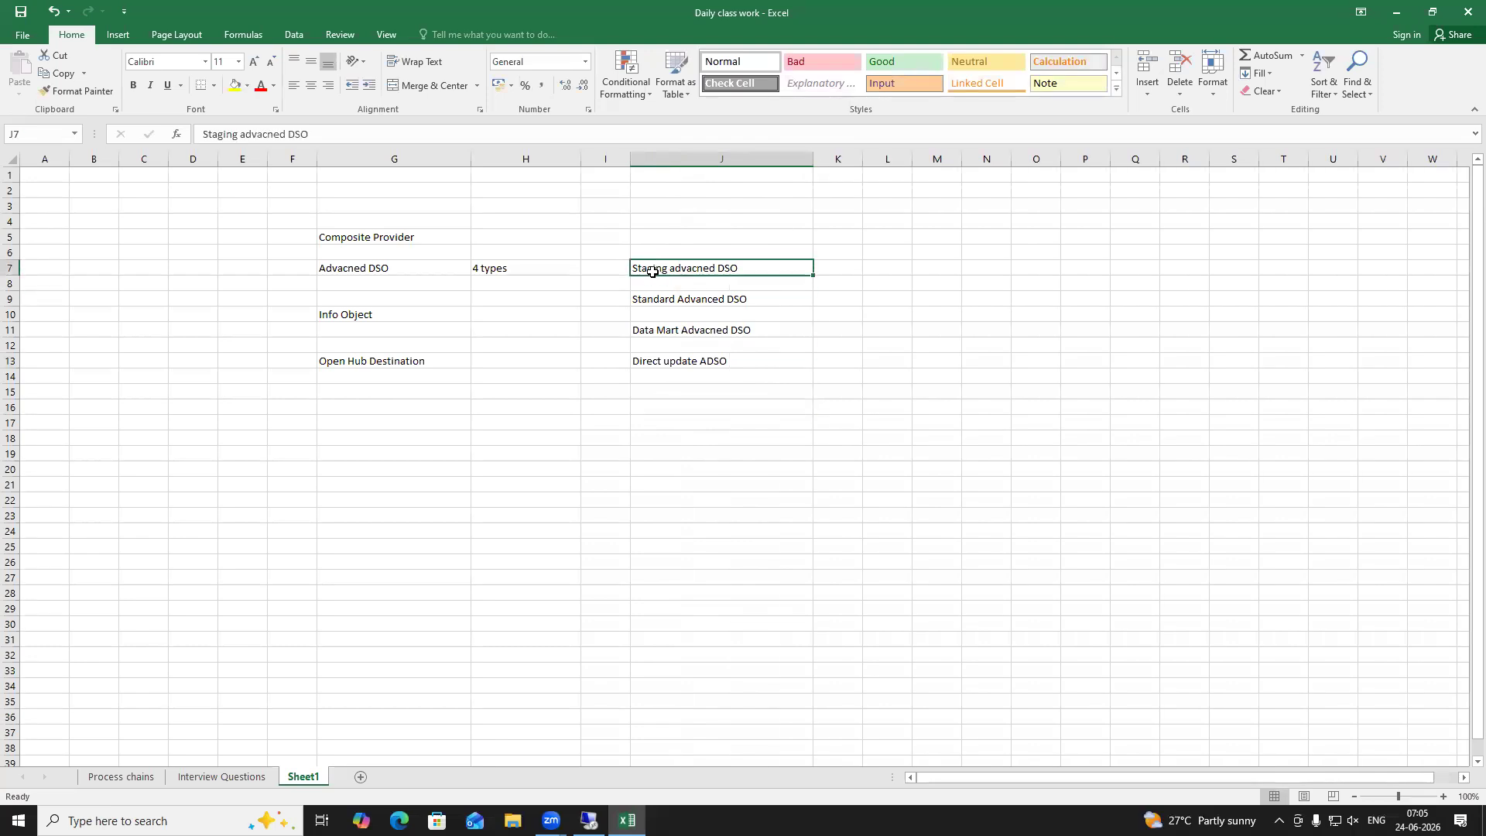
left_click(659, 299)
left_click(656, 331)
left_click_drag(657, 267, 660, 334)
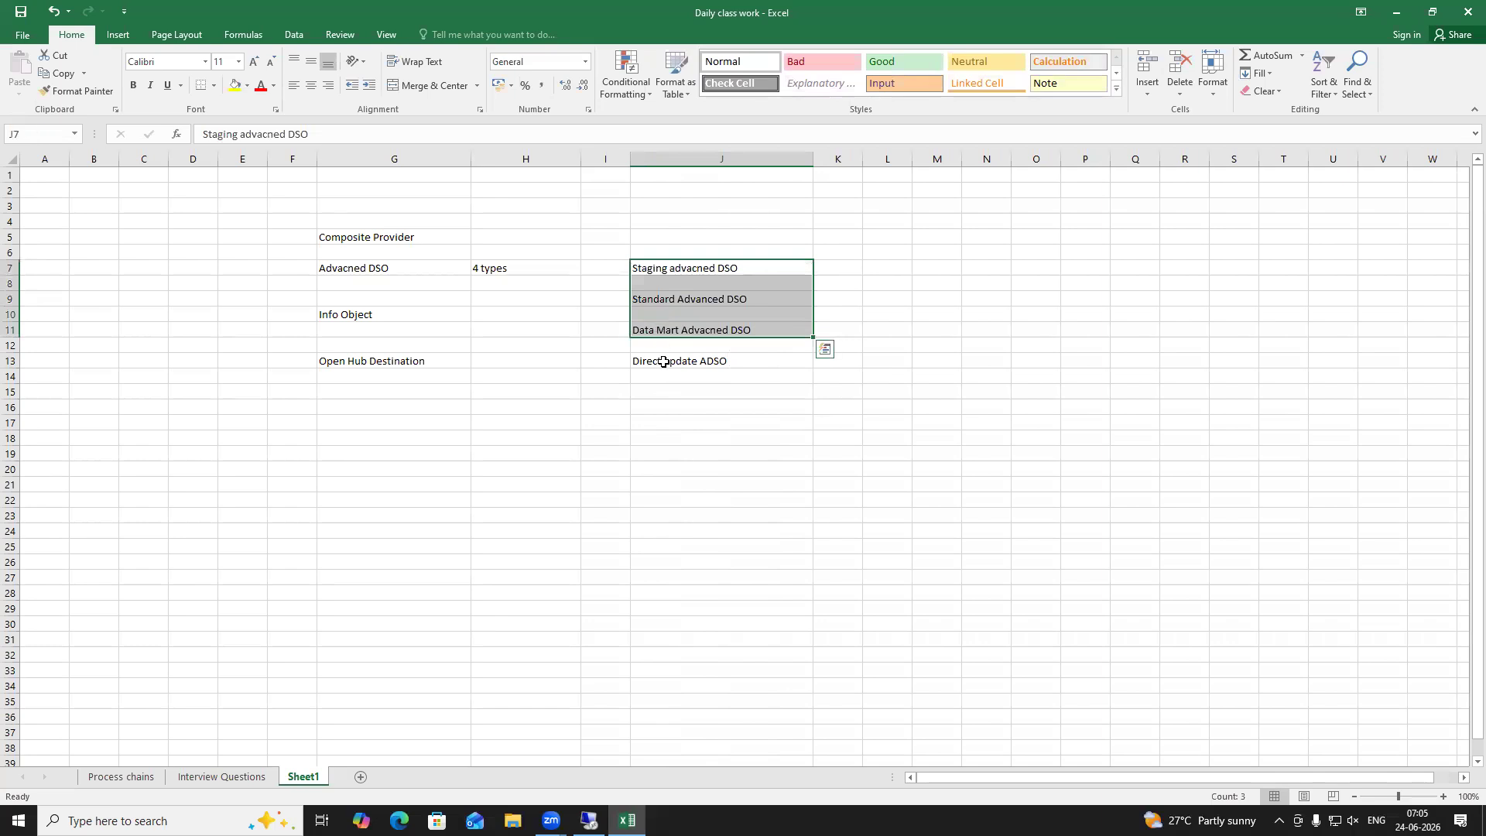
left_click(663, 361)
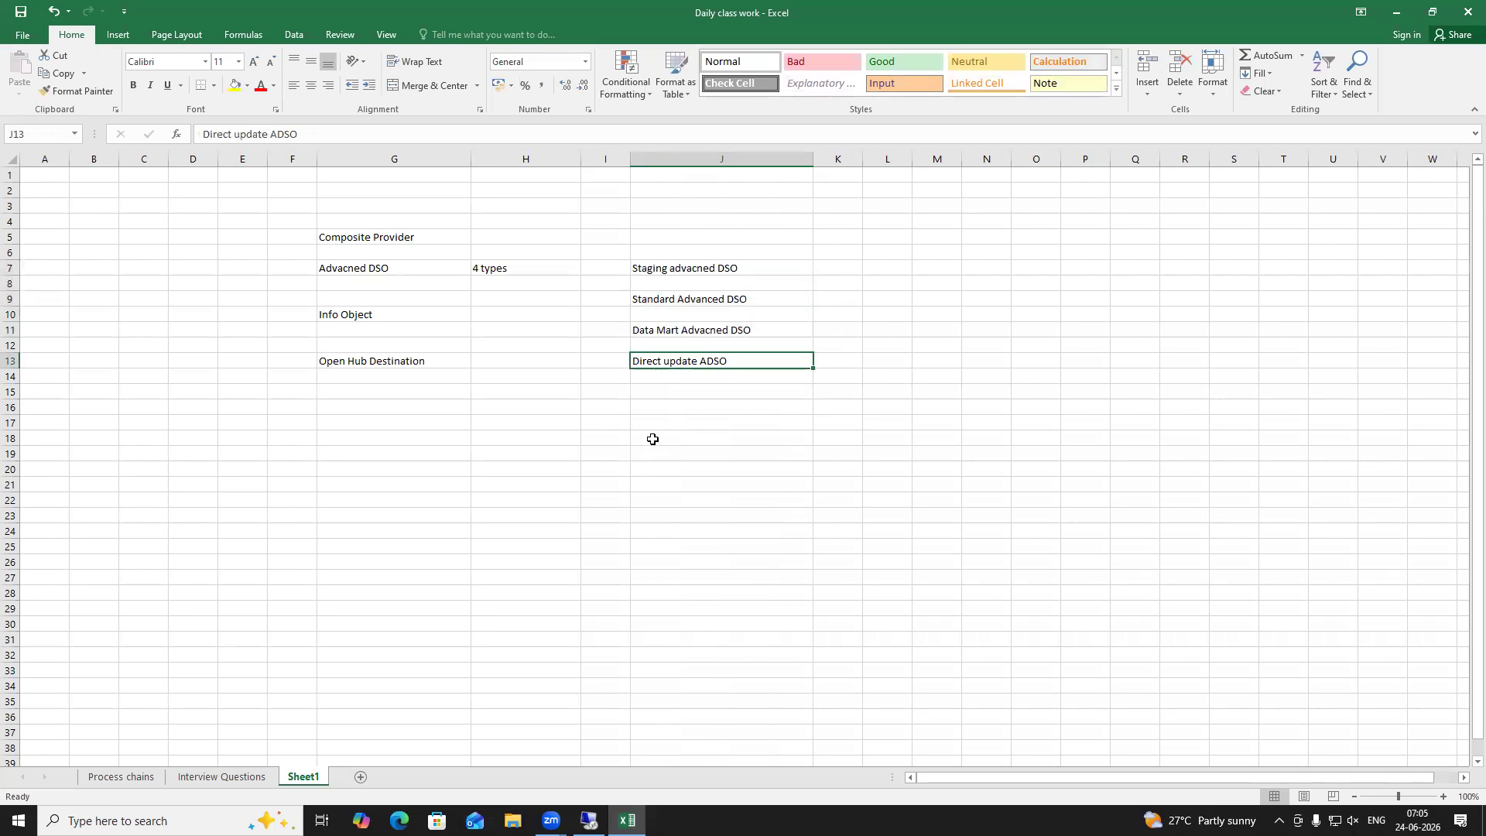
Widen column K and enter Mapping purpose in K13 and Planning in K14 as uses of the direct update ADSO
left_click(836, 360)
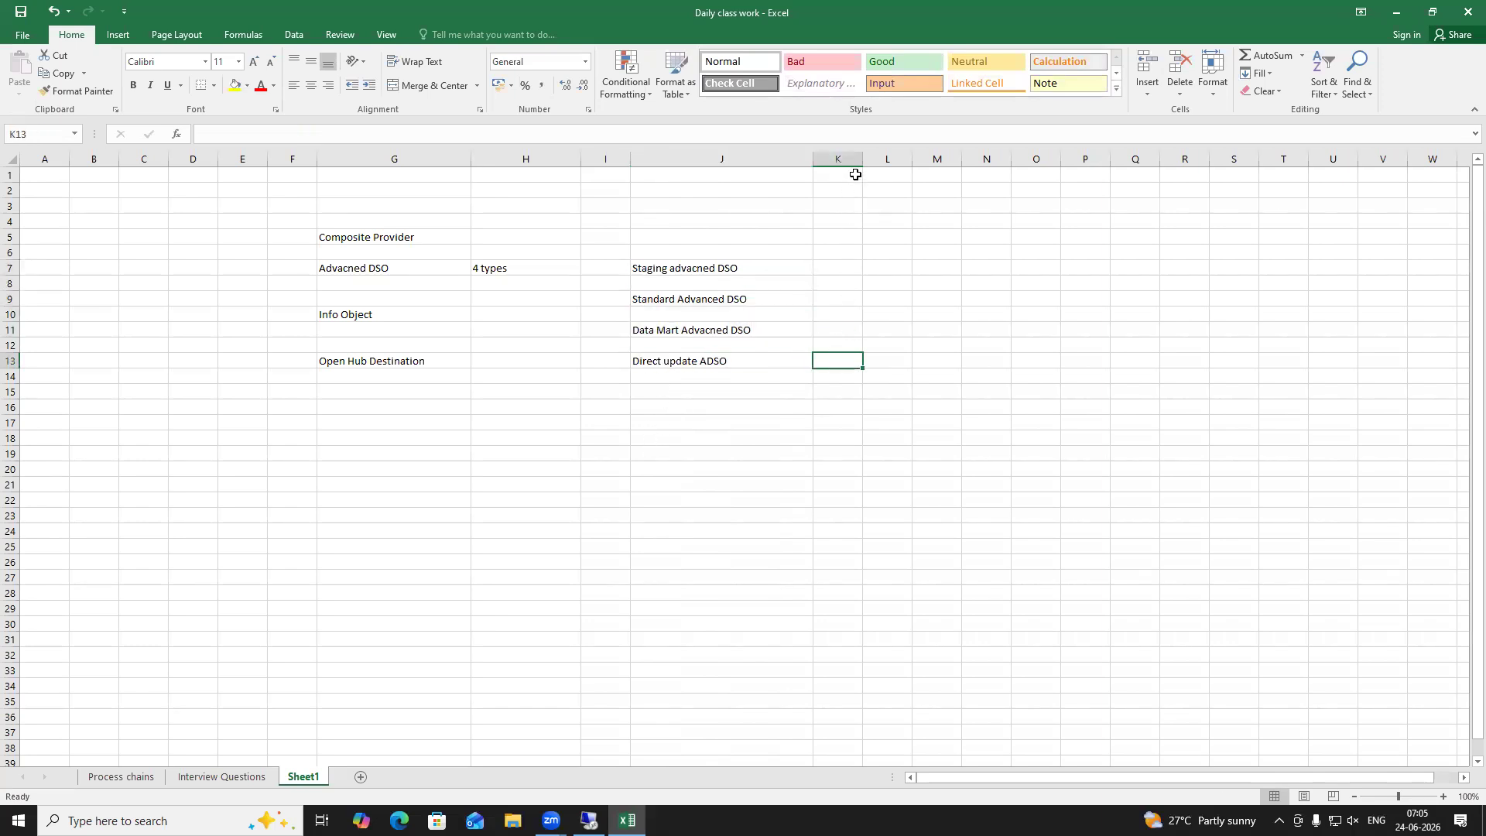
left_click_drag(862, 159, 947, 160)
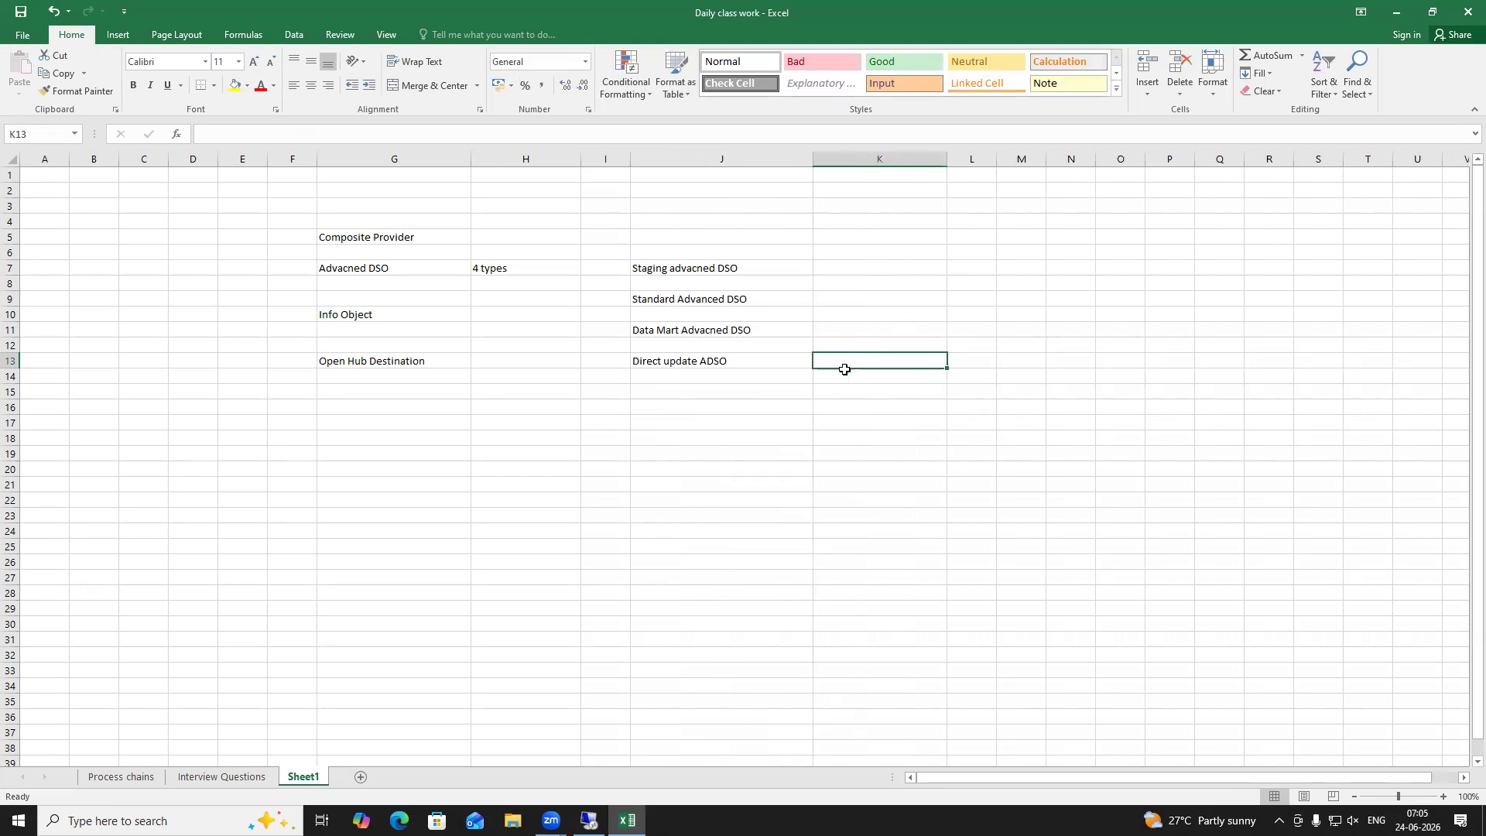
type("Mapping purpose")
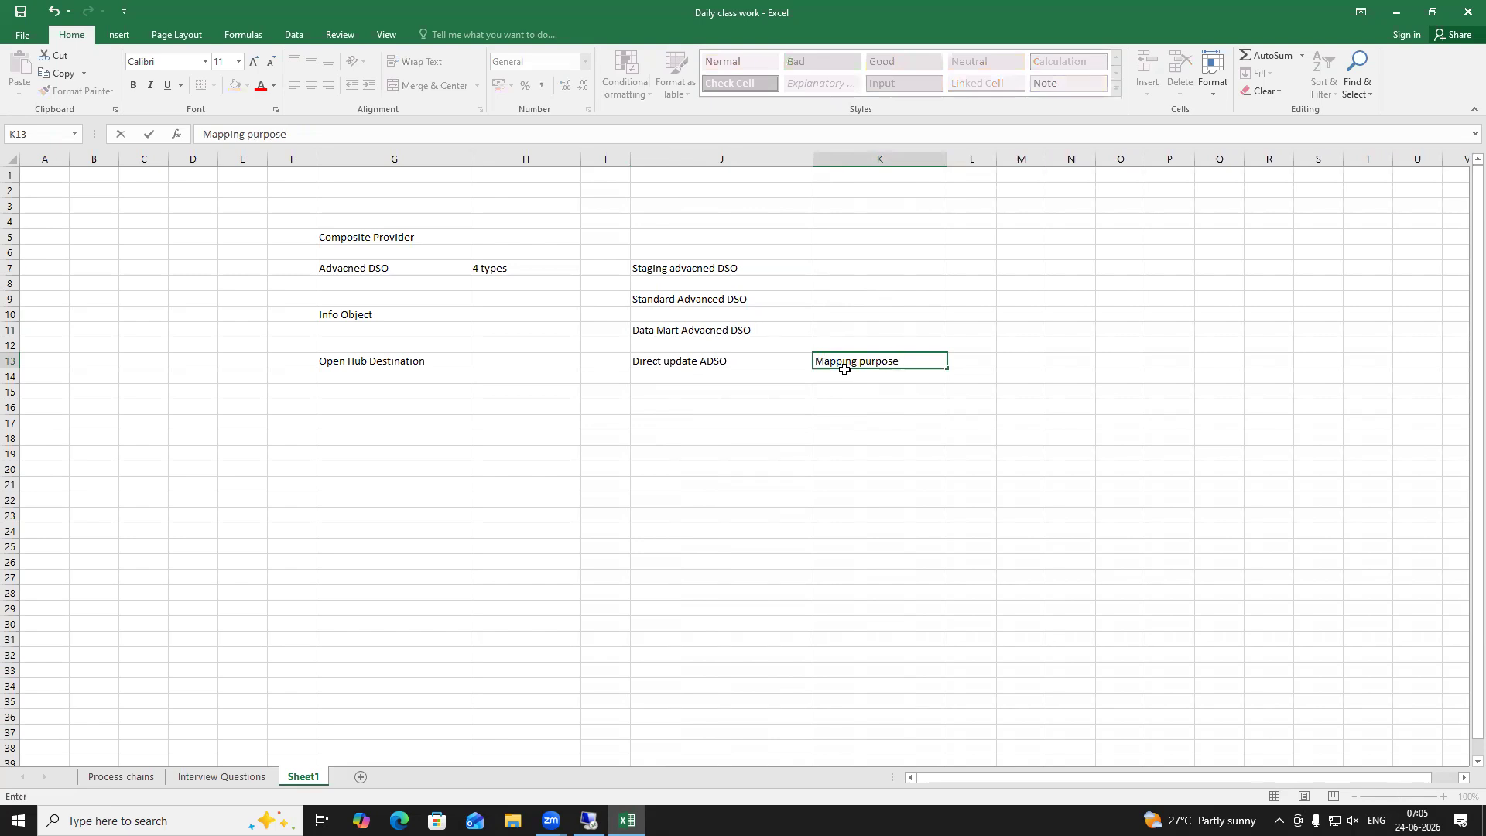
left_click(864, 411)
left_click(851, 380)
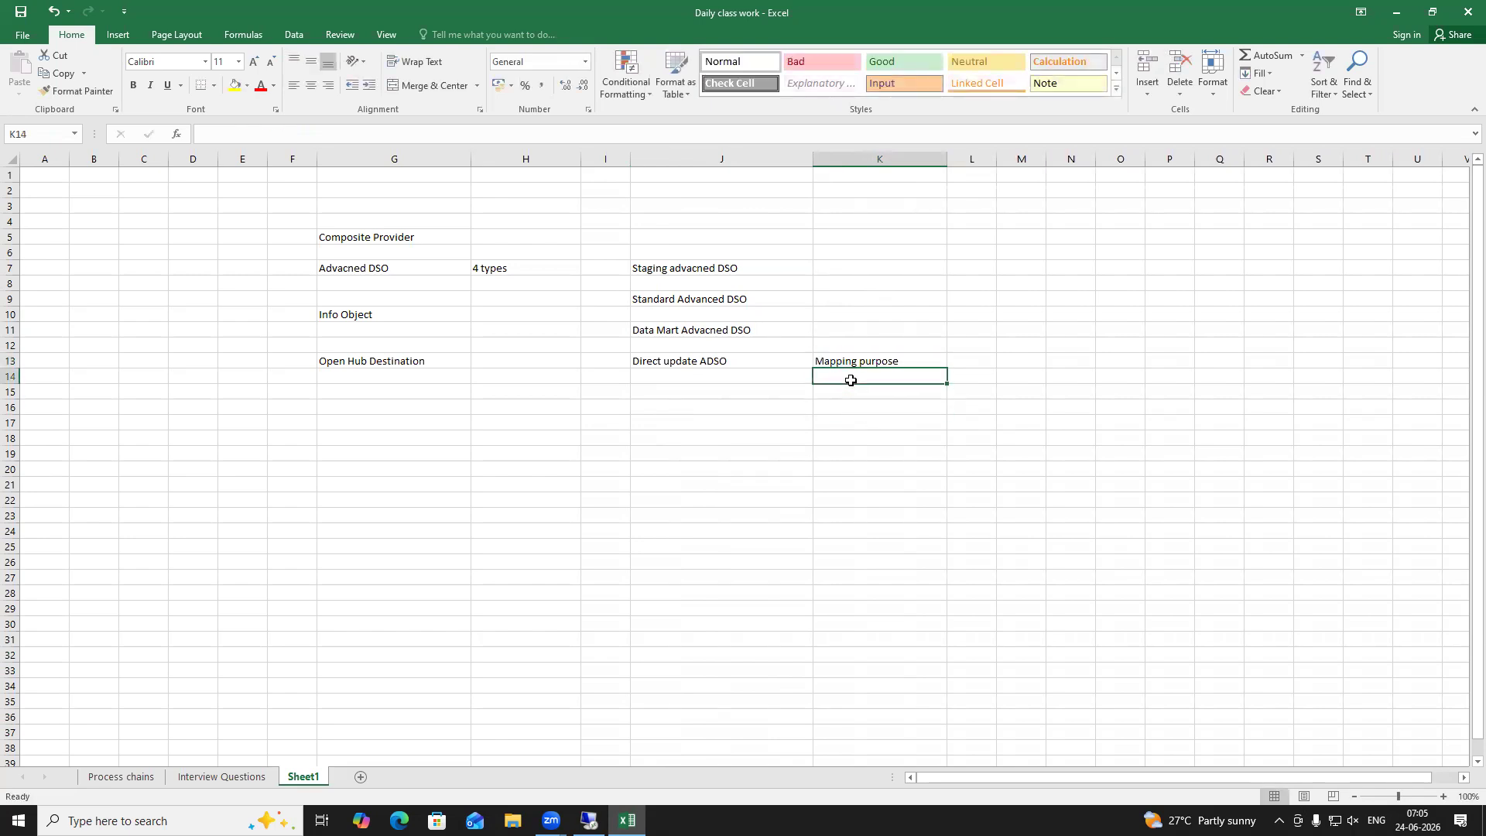
type("Planning")
left_click(856, 464)
left_click_drag(710, 358, 870, 377)
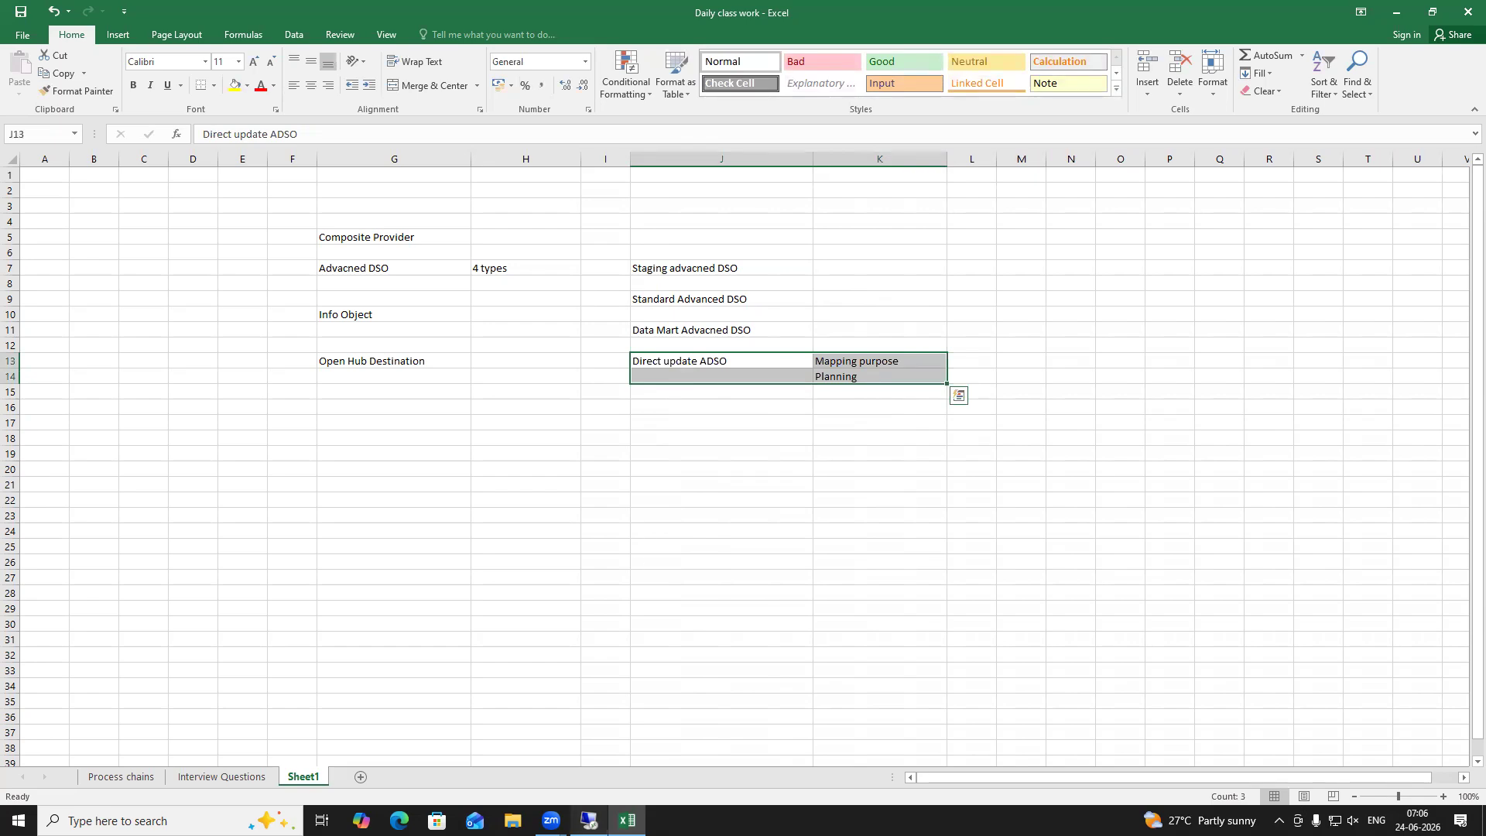
Switch to the remote desktop and launch SAP HANA Studio with the proposed Downloads folder as workspace
left_click(588, 820)
double_click(1381, 35)
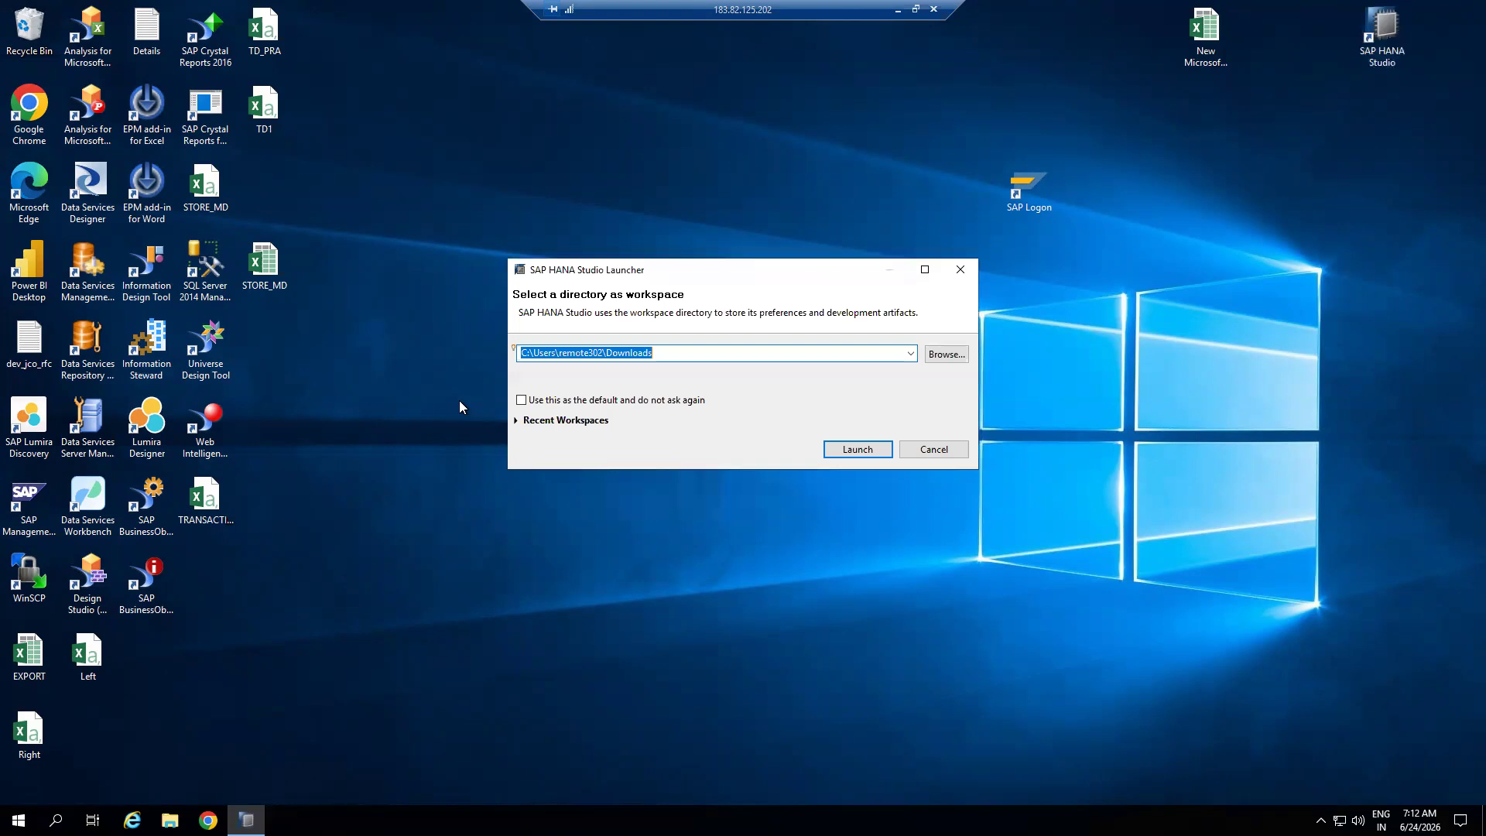
left_click(854, 449)
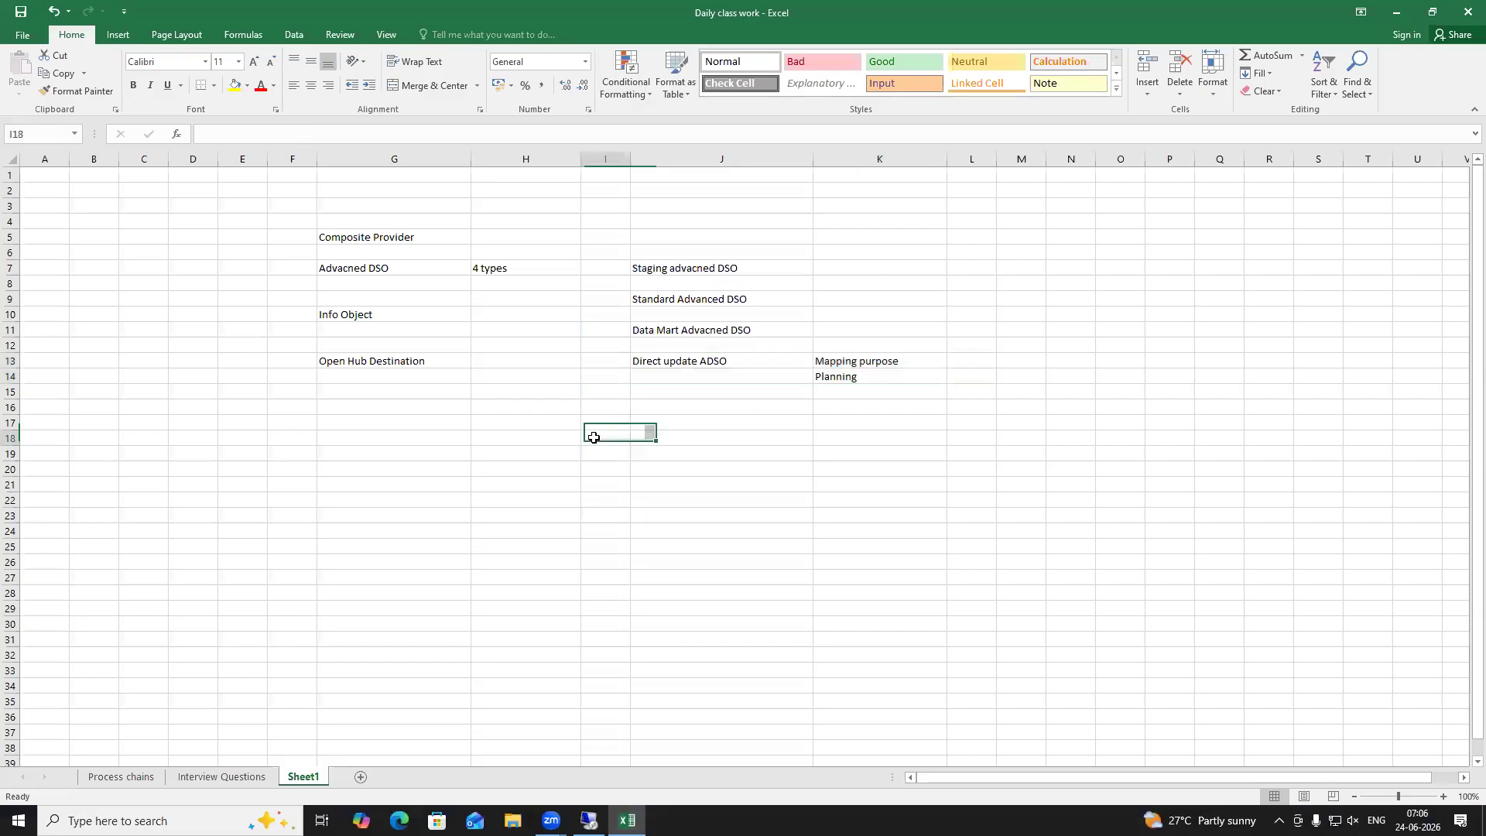
In the Daily class work workbook, enter ACDOCA table in cell J18 and the DataSource 0FI_ACDOCA_10 in J20
left_click(650, 360)
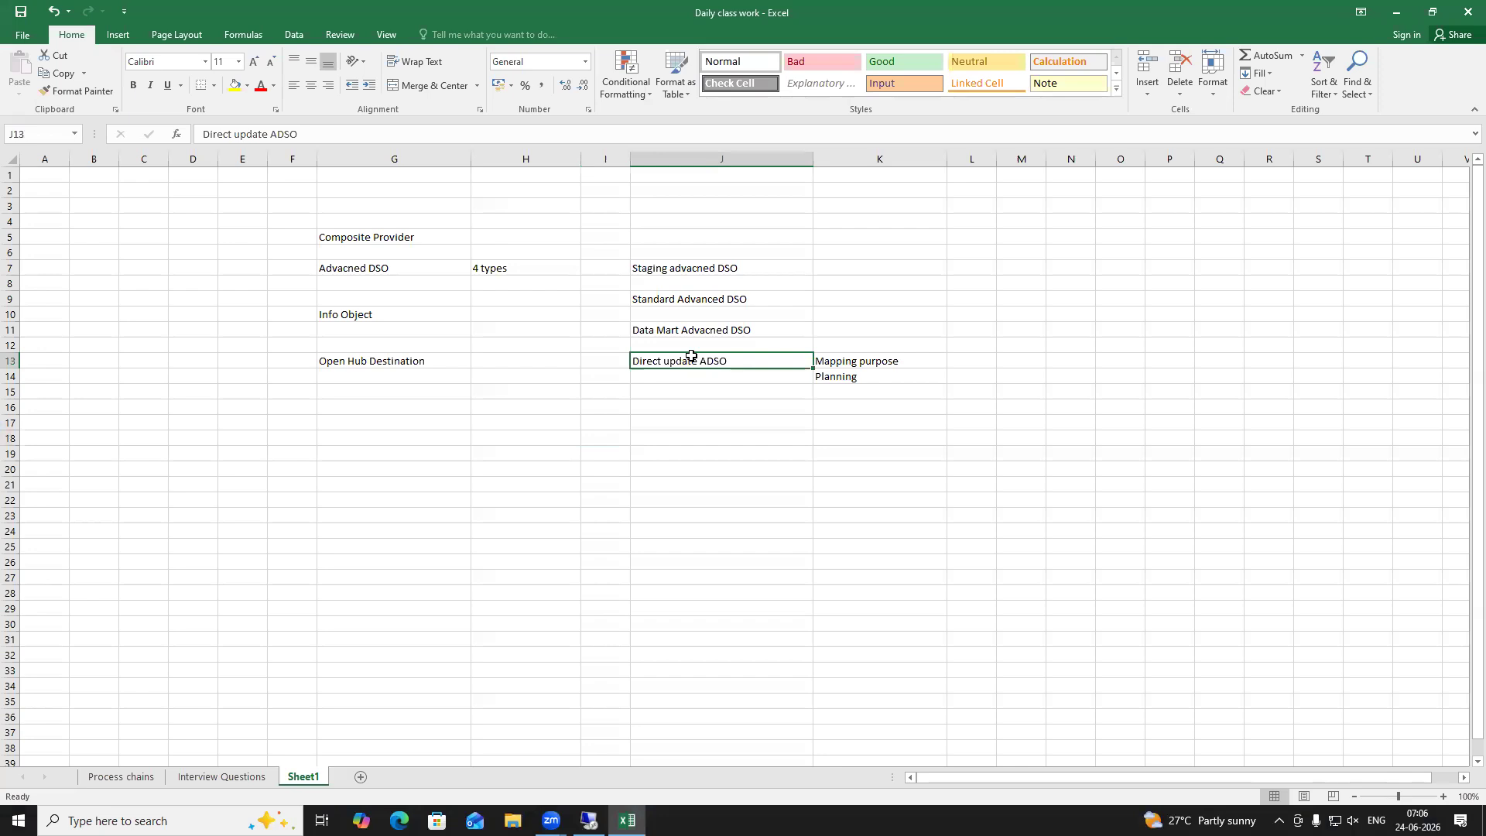
left_click(671, 438)
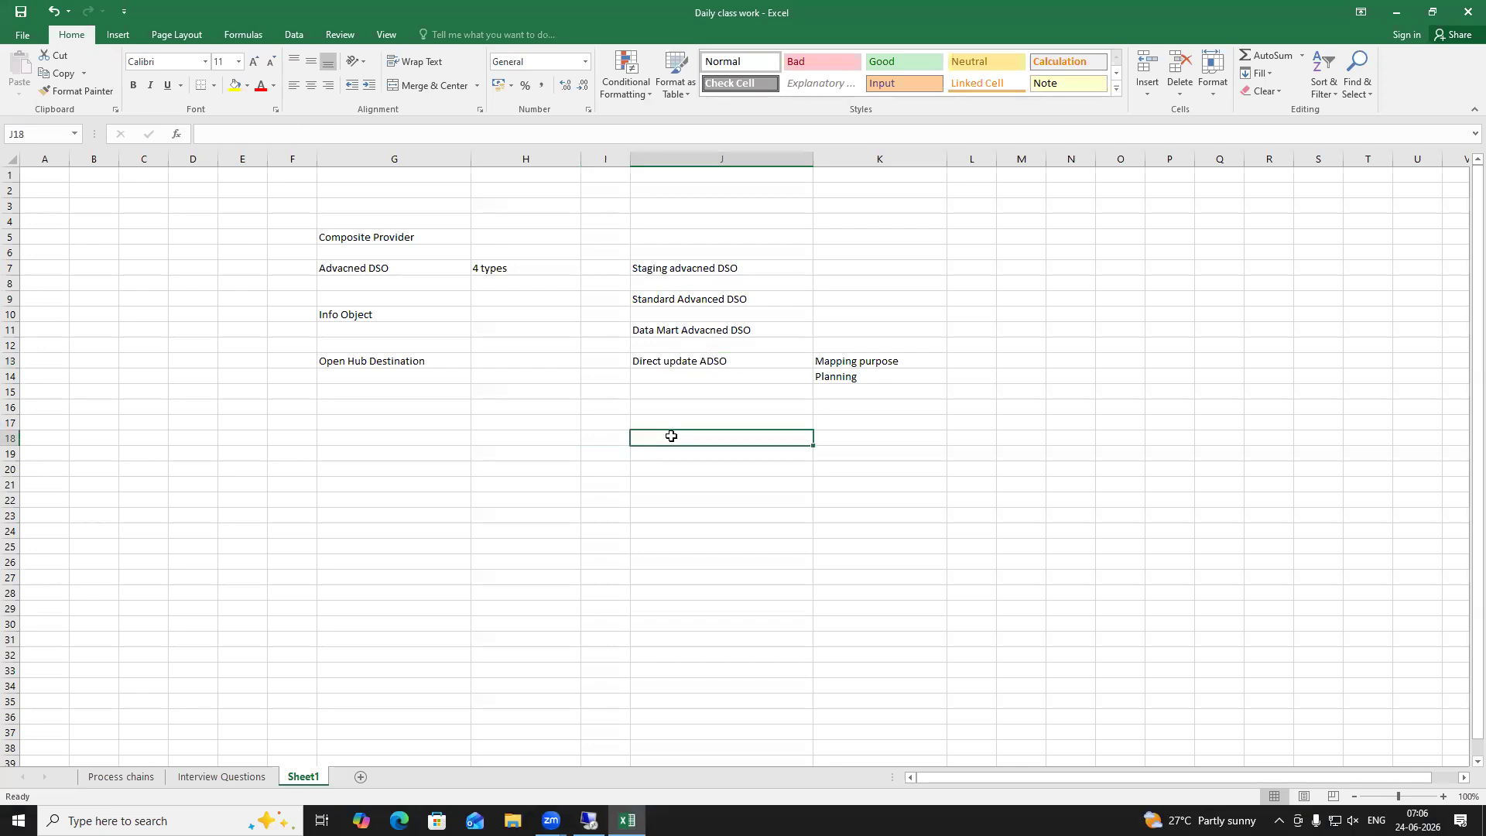
type("AC")
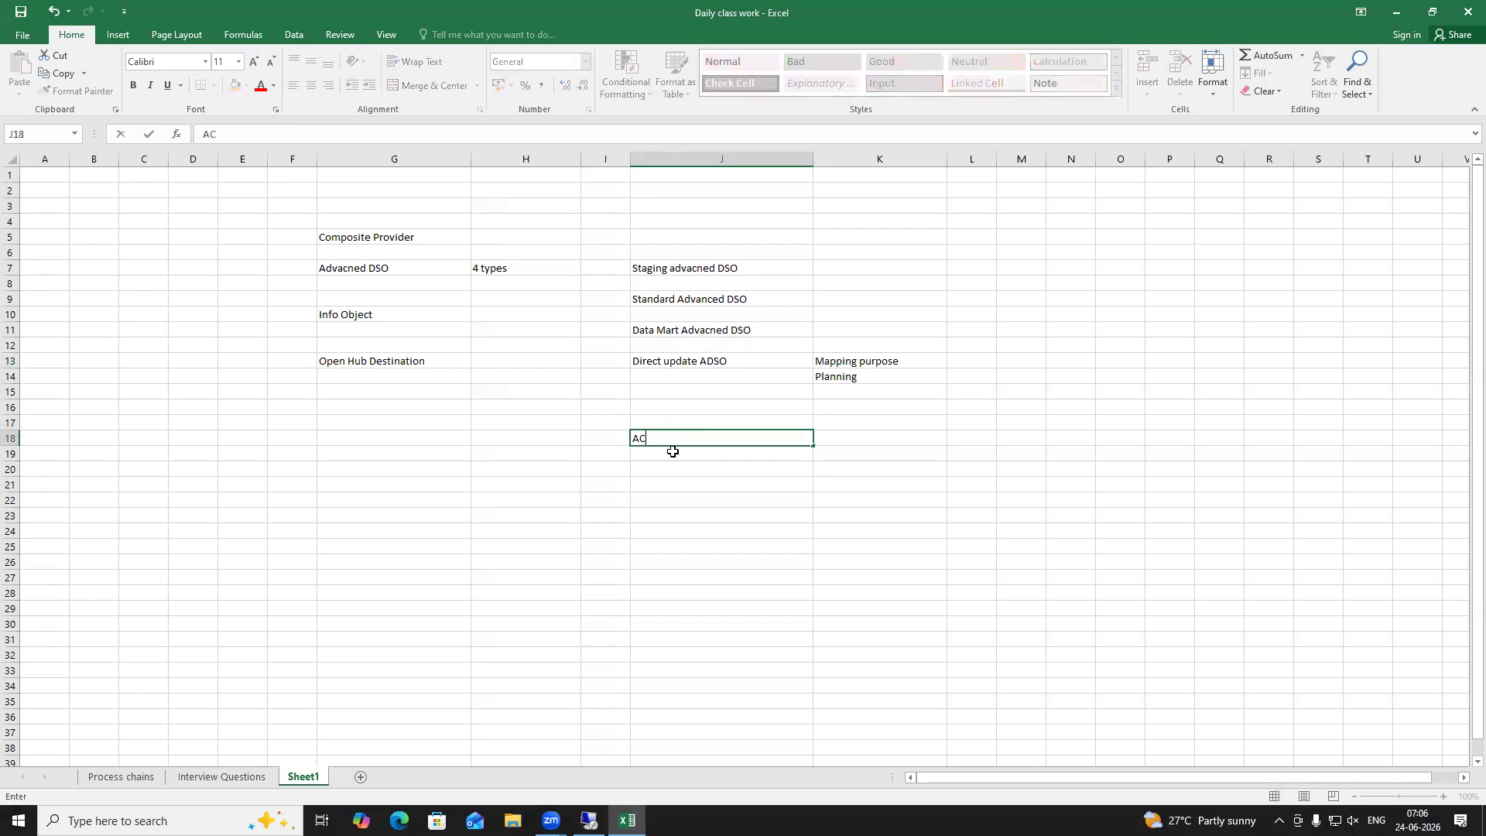
type("DOCA table")
left_click(660, 473)
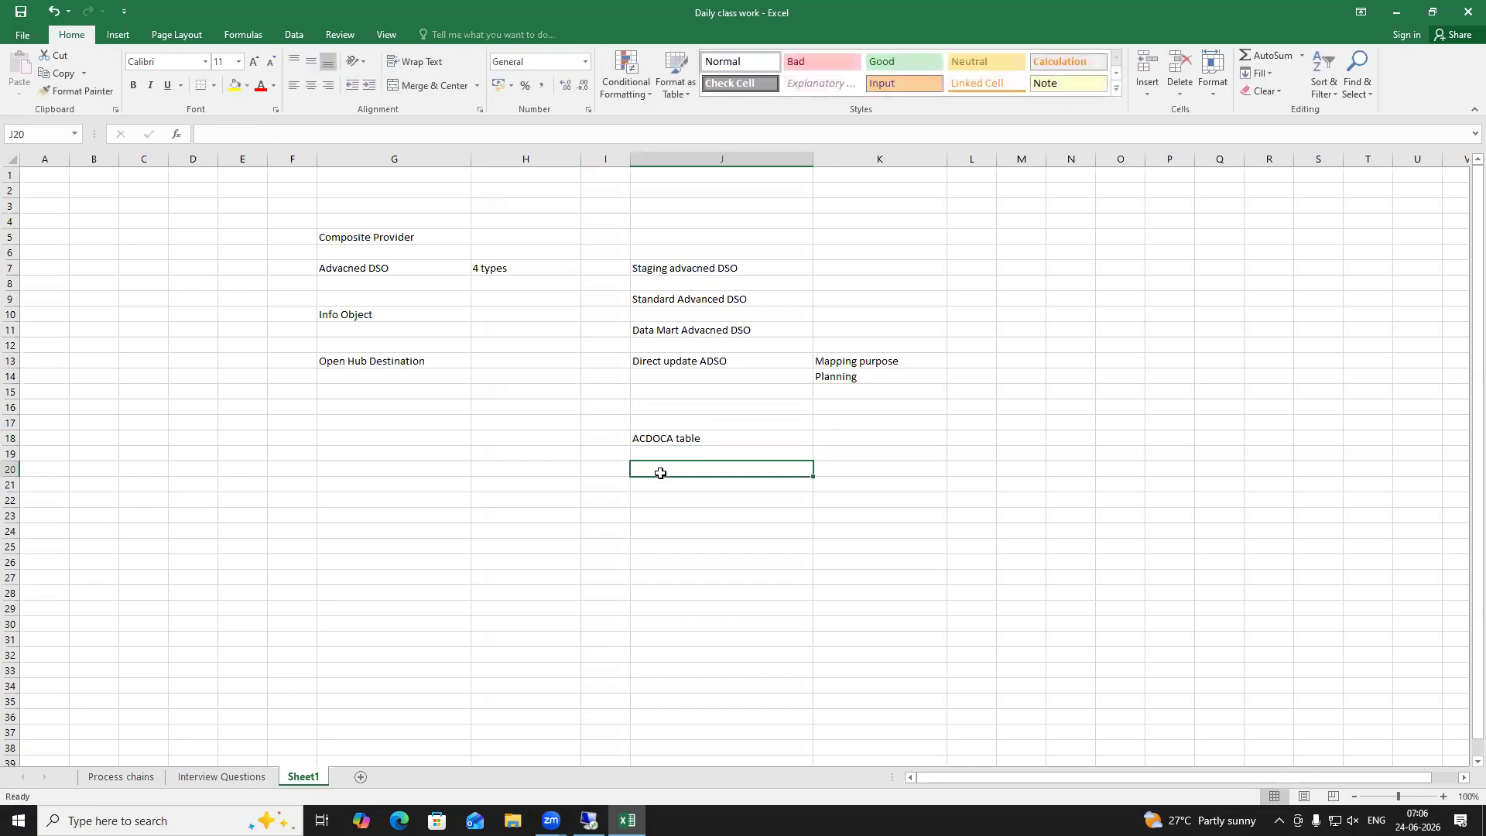
type("0FI_ACDOCA_10")
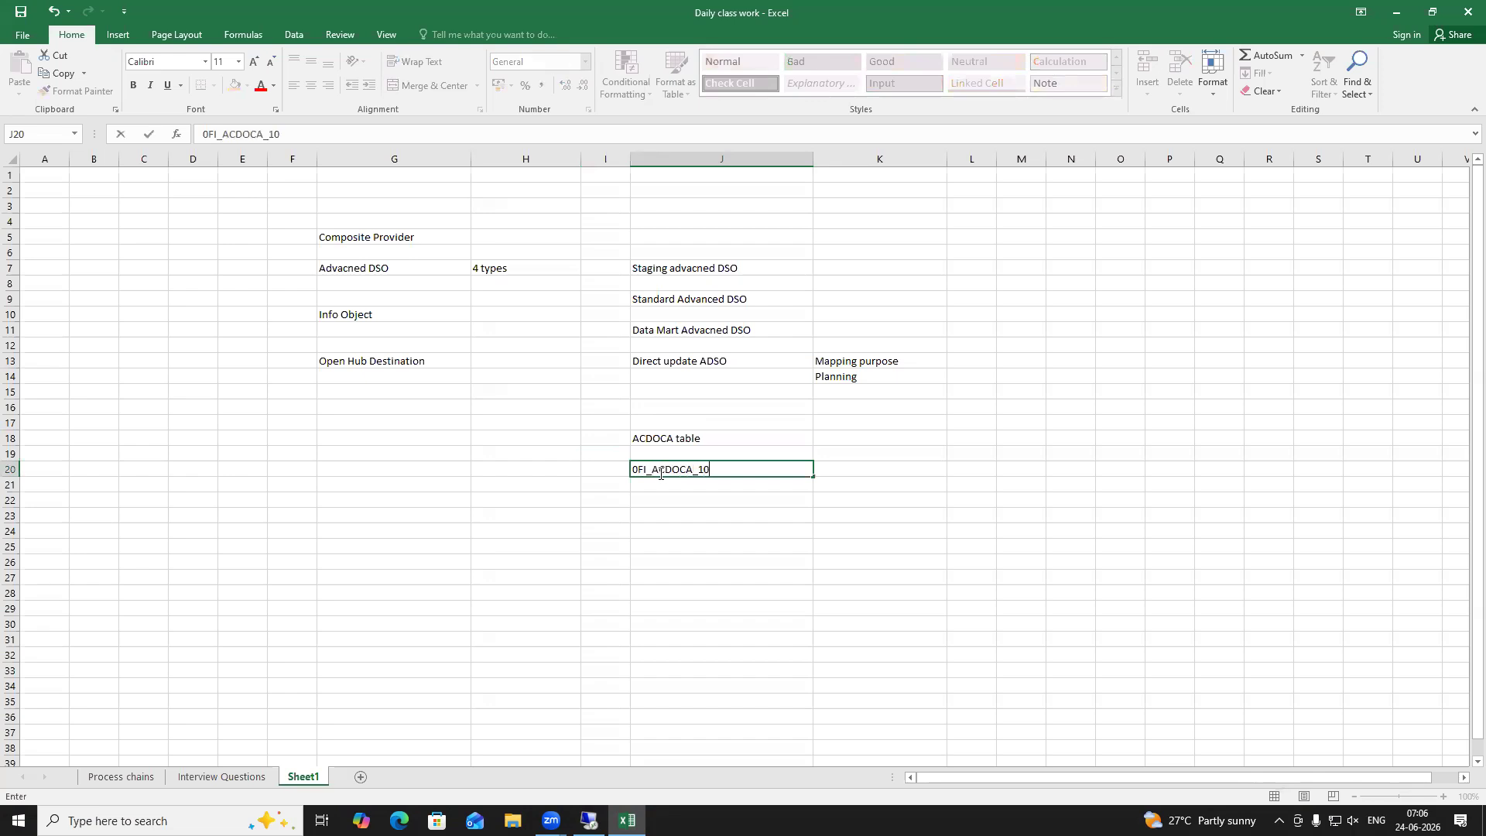
left_click(665, 544)
left_click(667, 471)
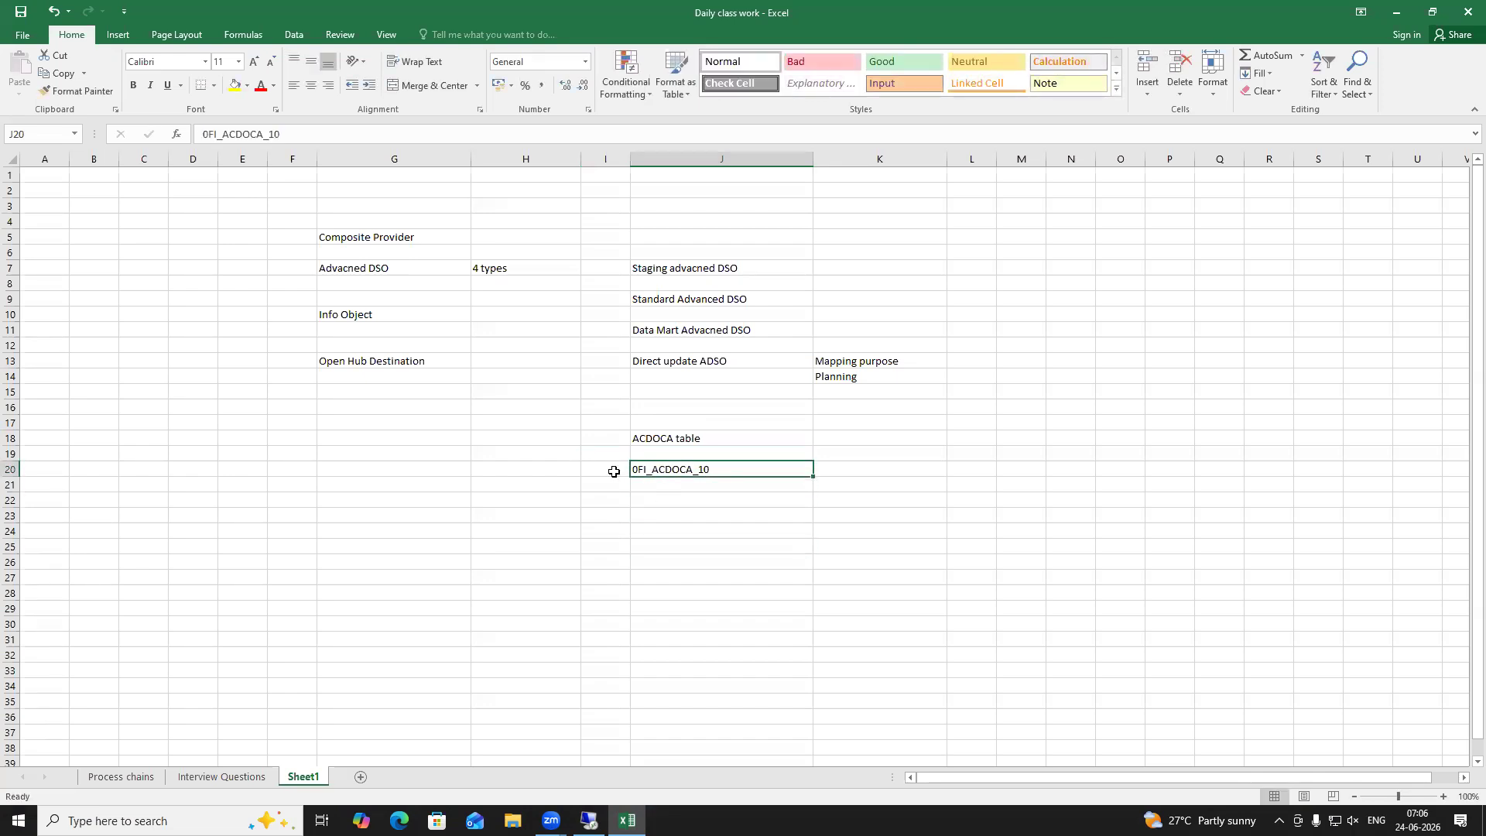
Enter S/4 in I20 as the source system, with Bw on HANA in K20 and BW4HANA in K21 as the targets
left_click(607, 471)
type("S/4")
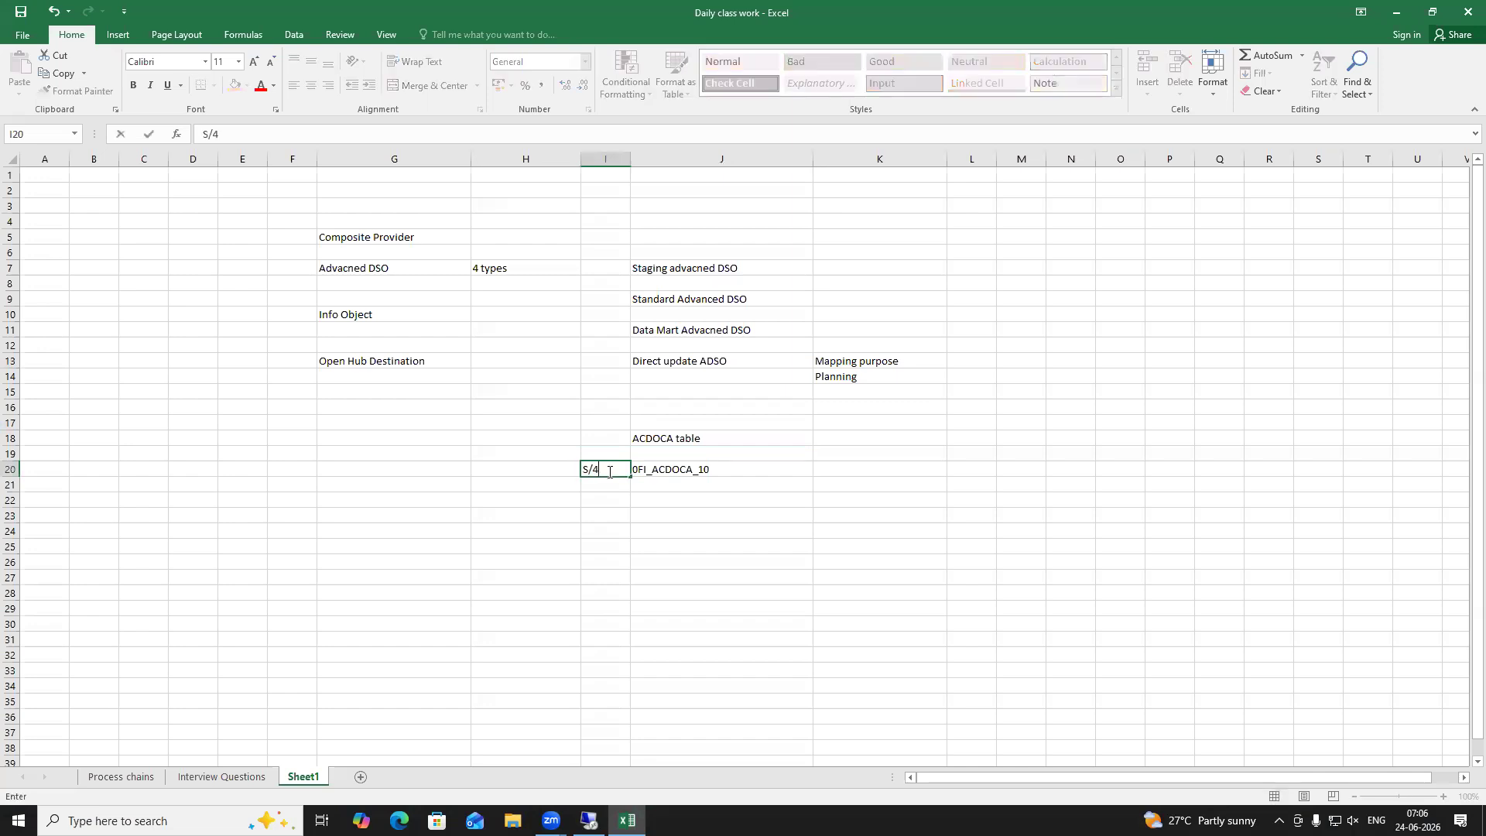
left_click(847, 466)
type("Bw on HANA")
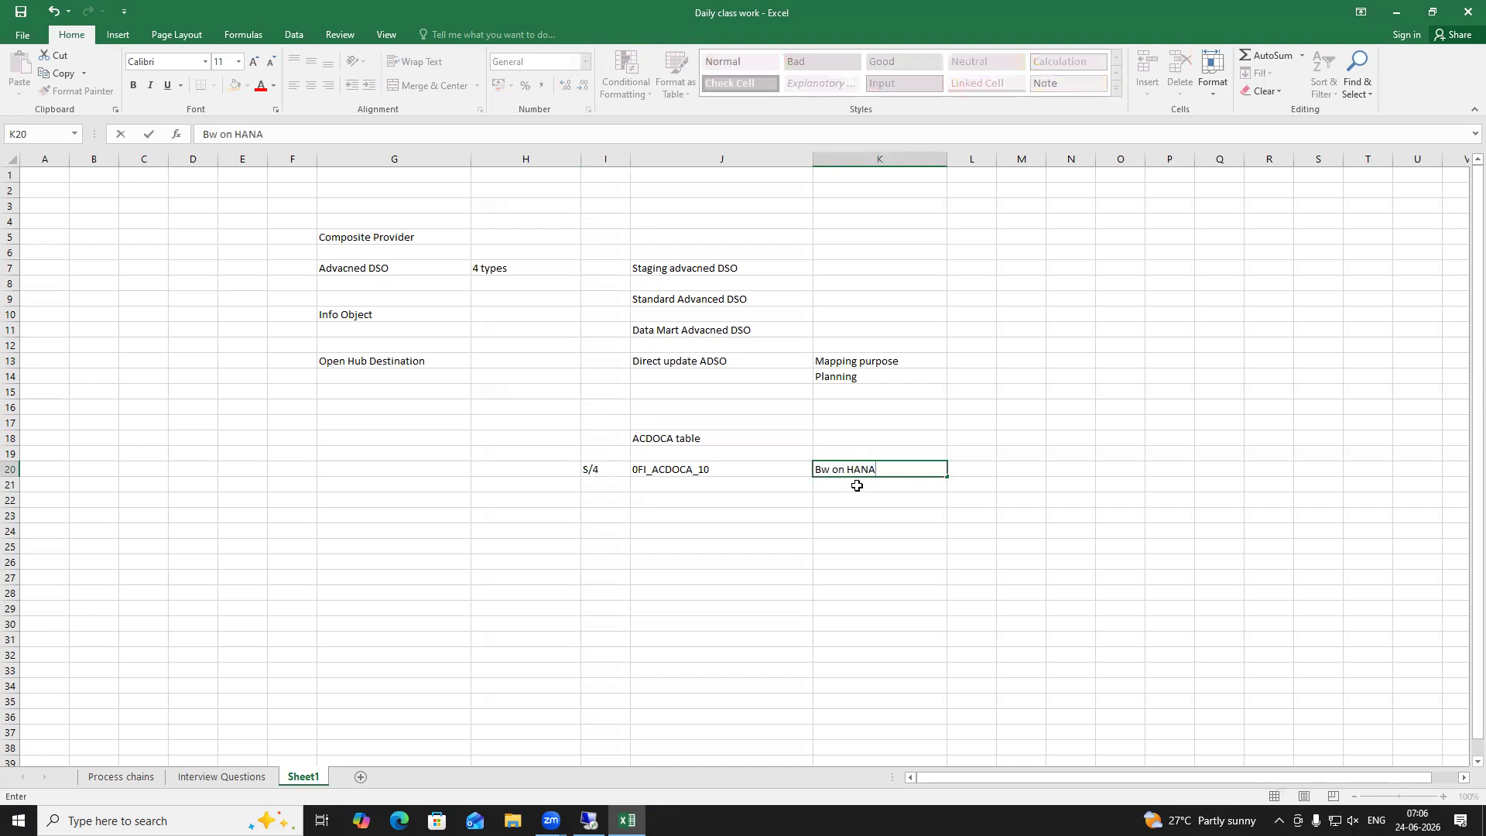
left_click(856, 485)
type("BW4")
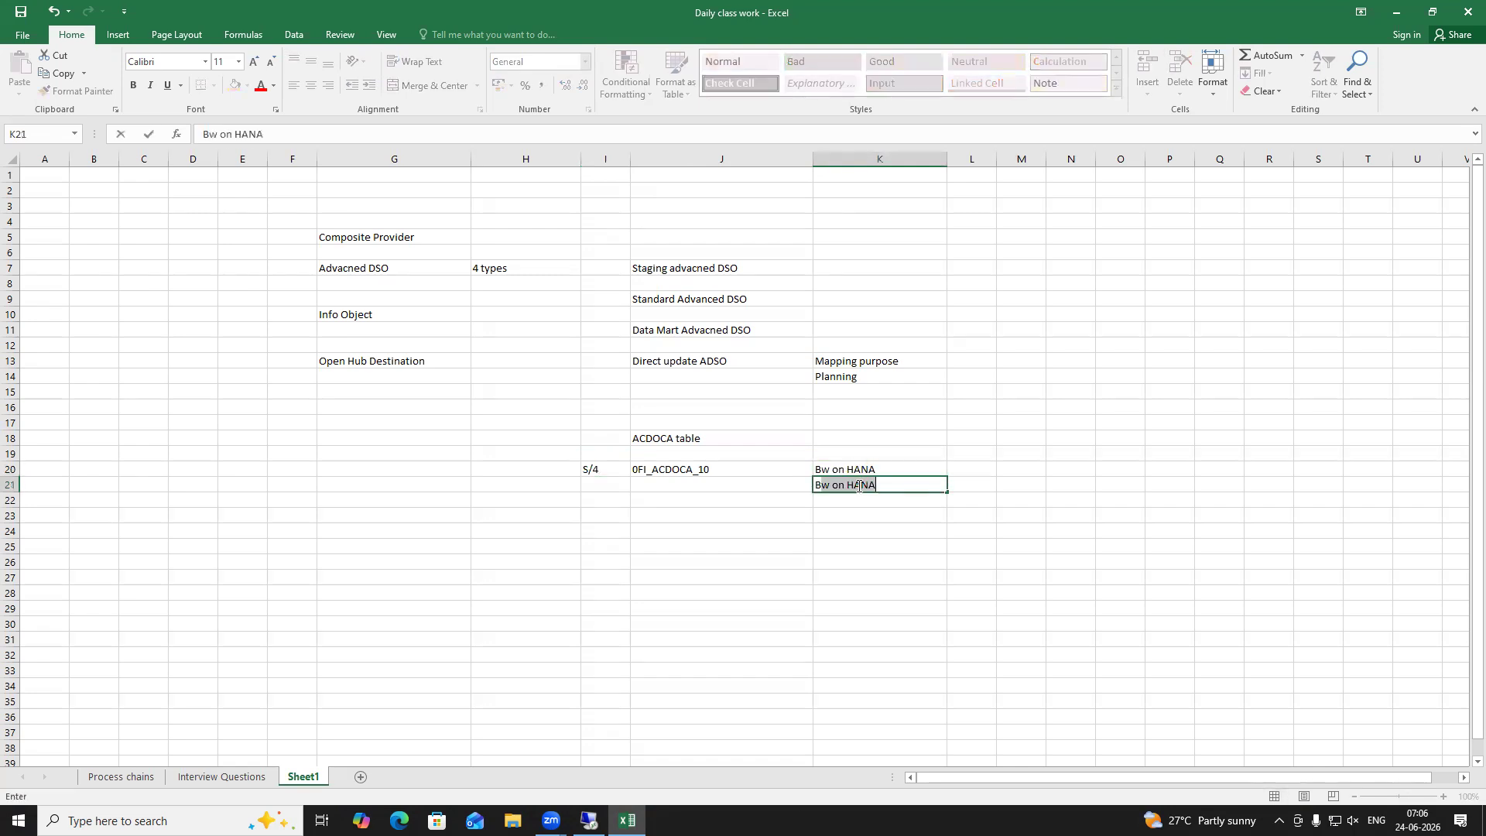
type("HANA")
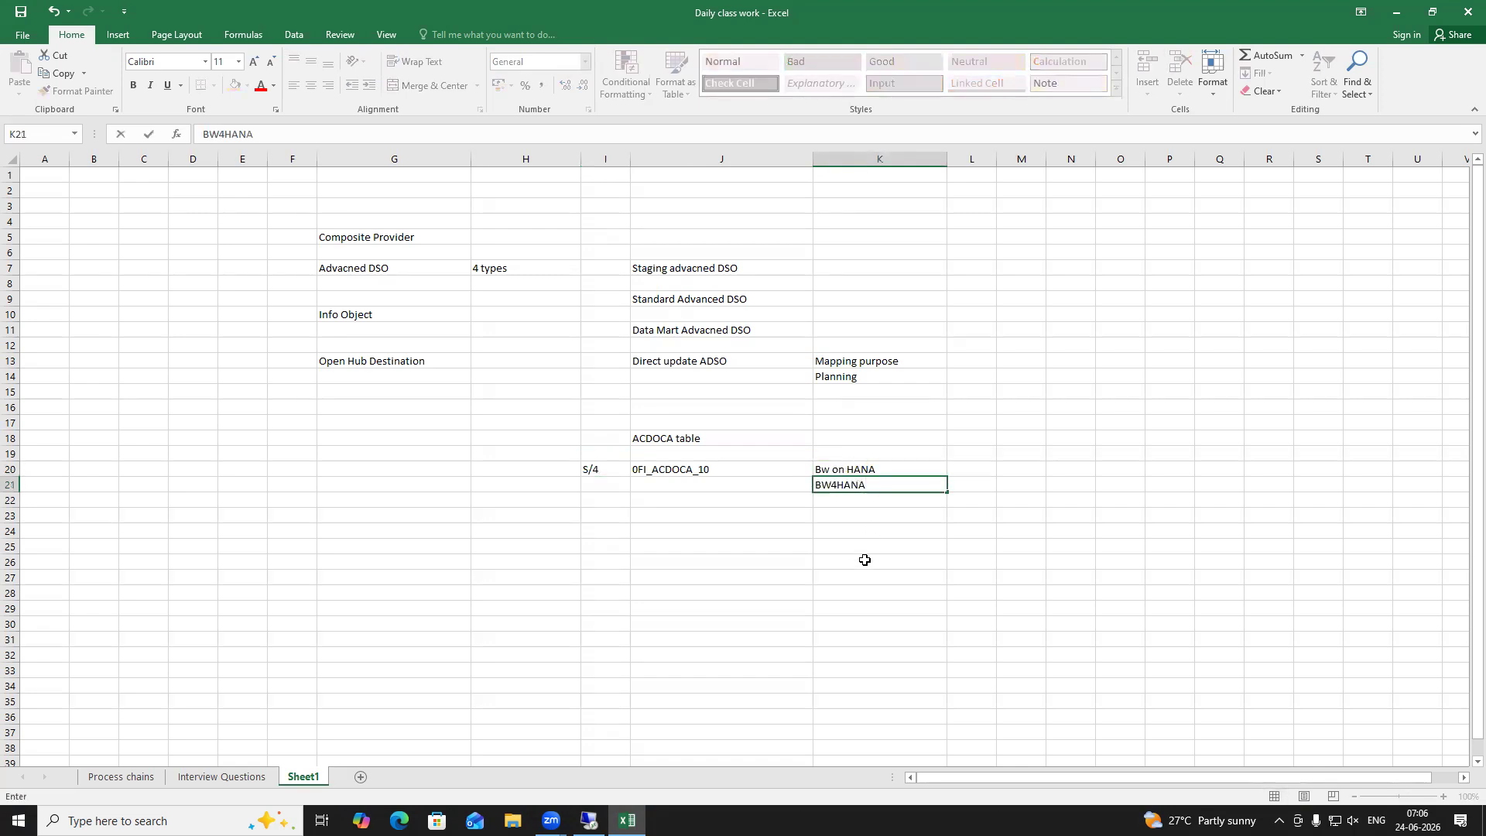
left_click(862, 559)
left_click_drag(588, 469, 866, 486)
left_click(707, 544)
left_click(673, 360)
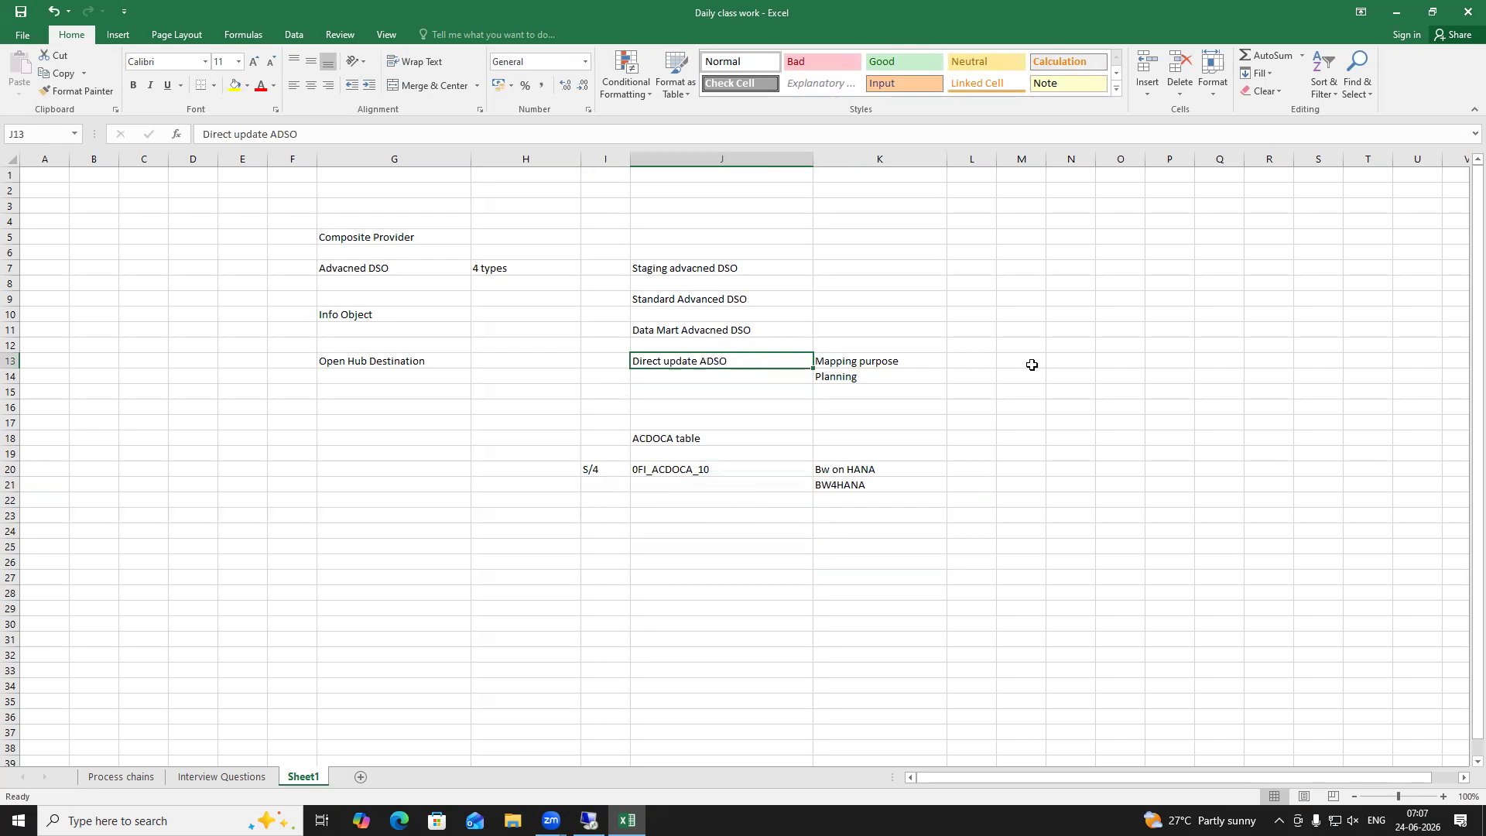
Enter the mapping fields Plant in N13, Company code in O13 and systemid in P13, and widen columns O and P to fit
left_click(1073, 362)
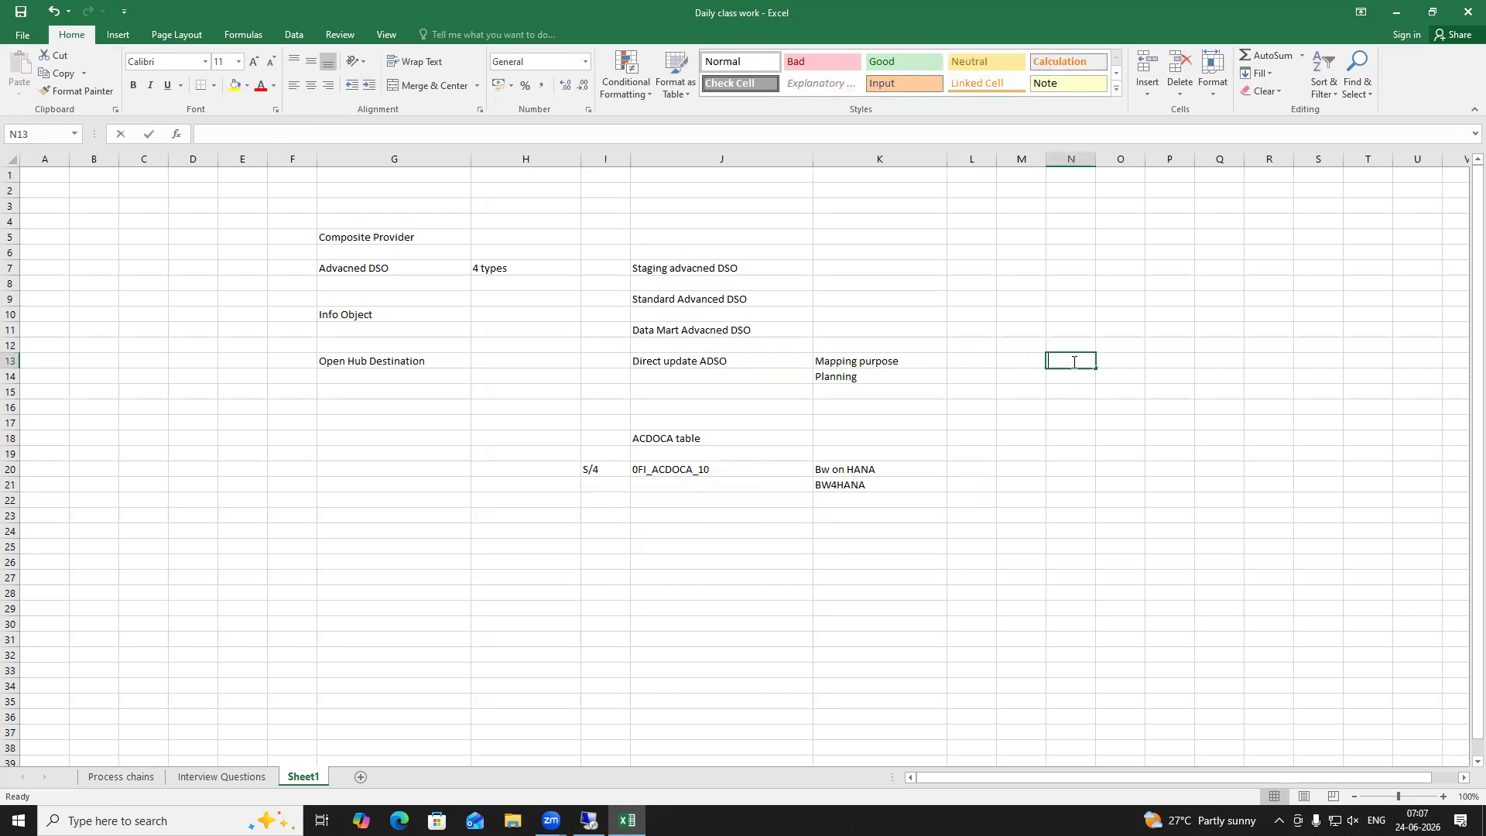
type("Plant")
left_click(1120, 360)
type("Company code")
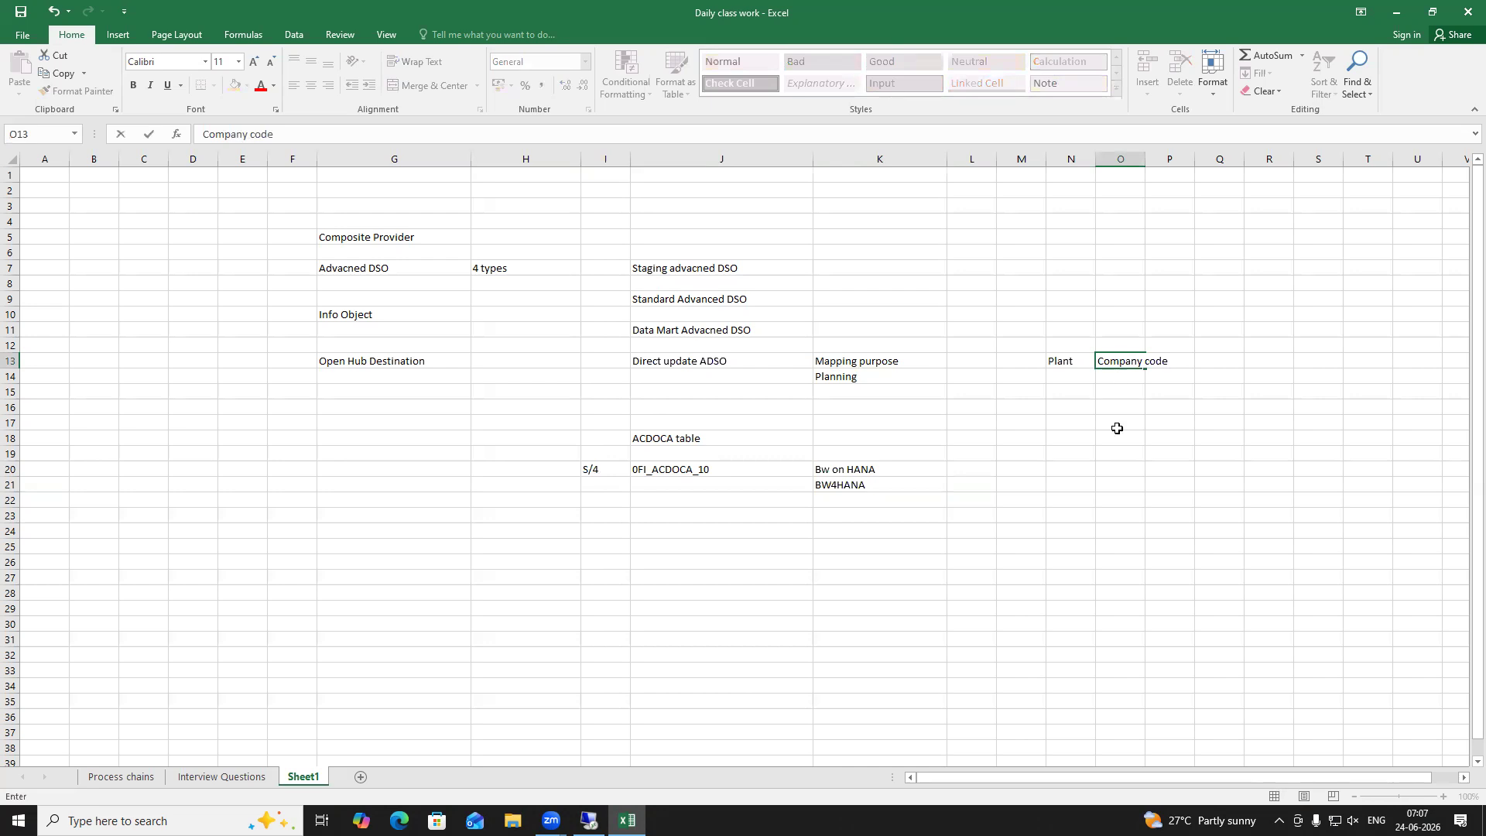
left_click(1117, 428)
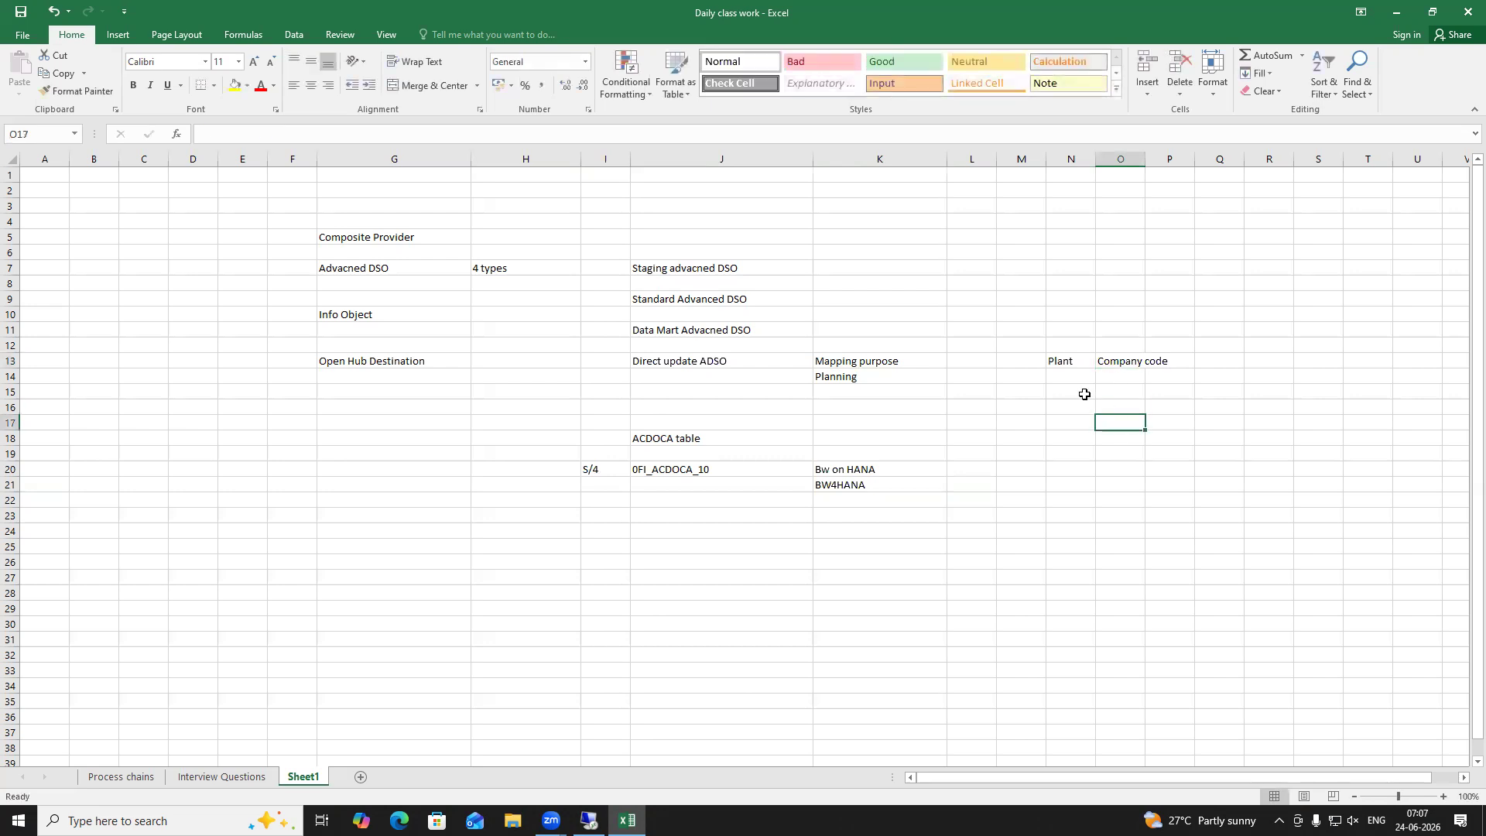
left_click_drag(1194, 160, 1211, 186)
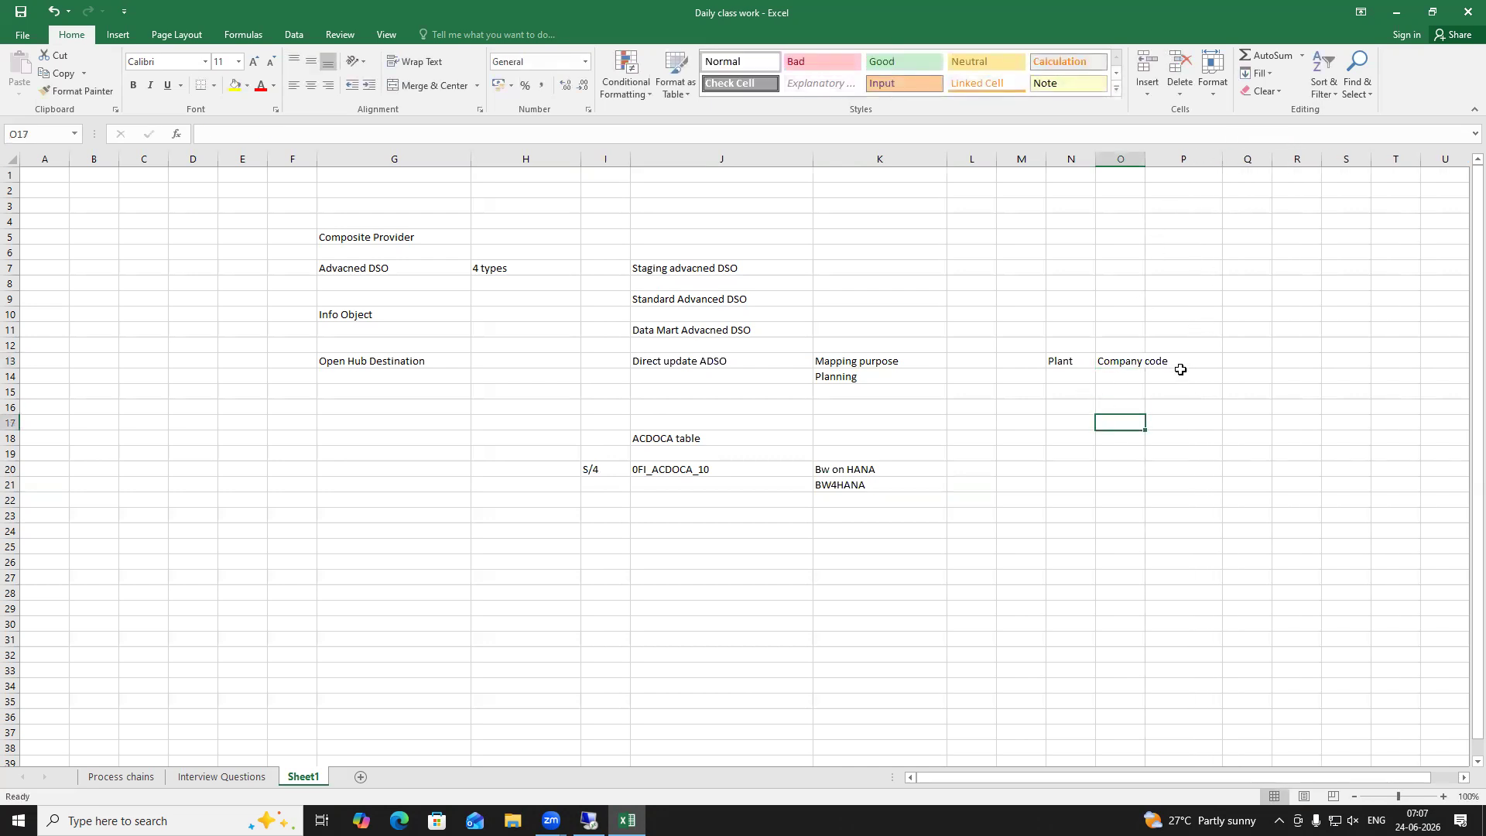
left_click(1180, 362)
type("systemid")
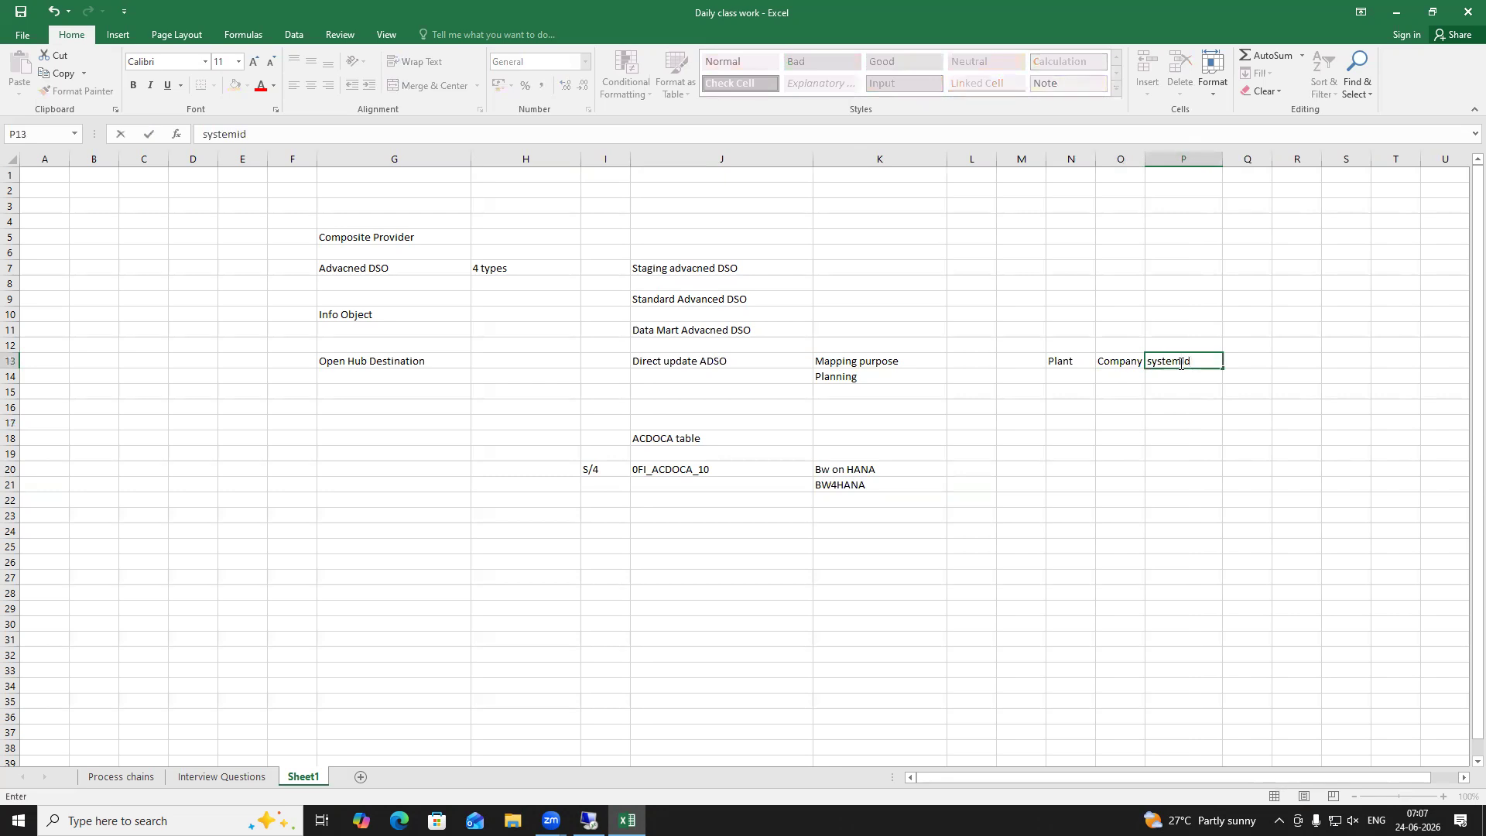
left_click(1161, 434)
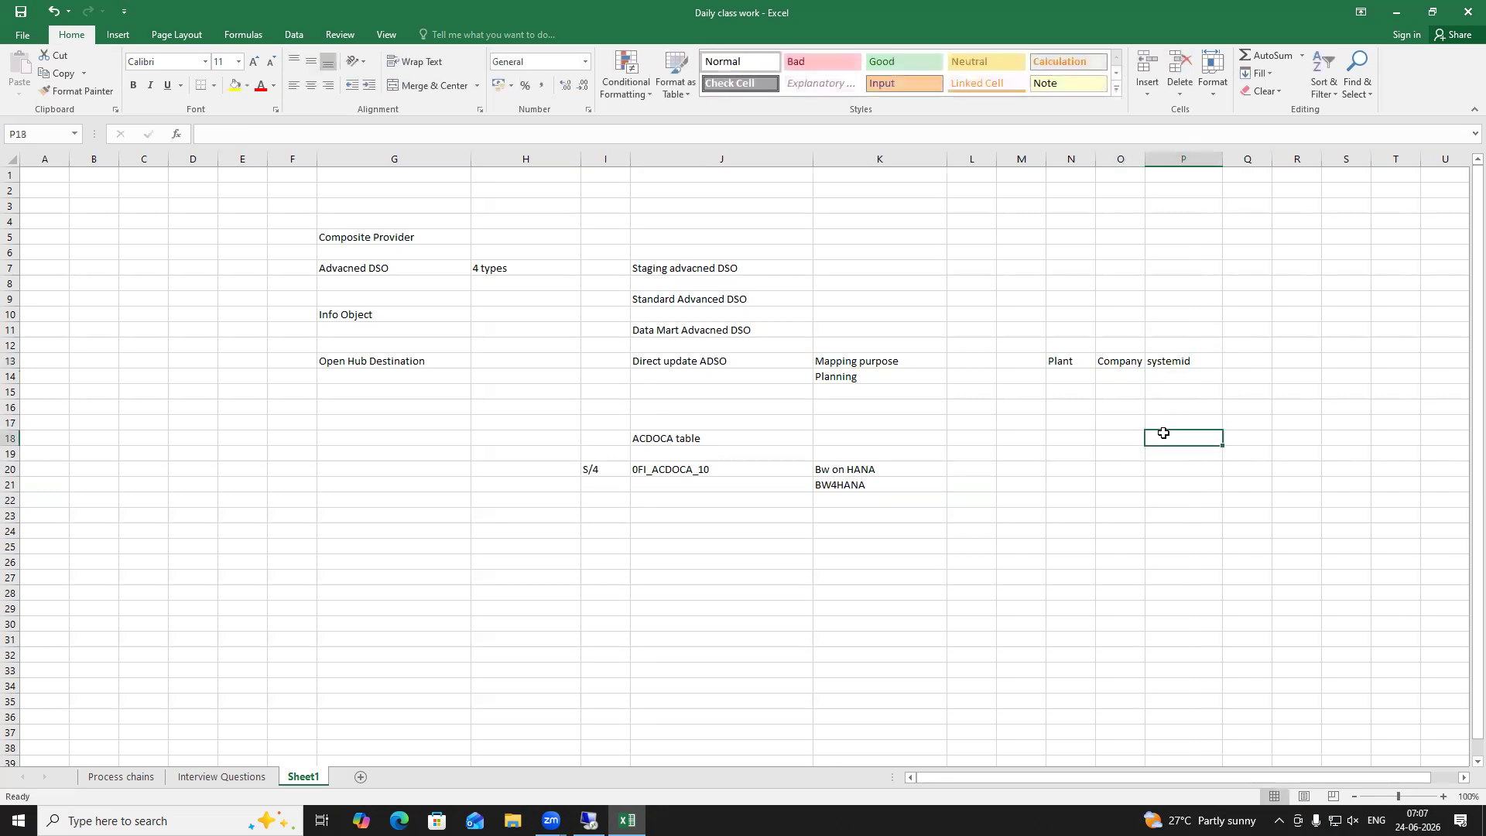
left_click_drag(1146, 159, 1187, 158)
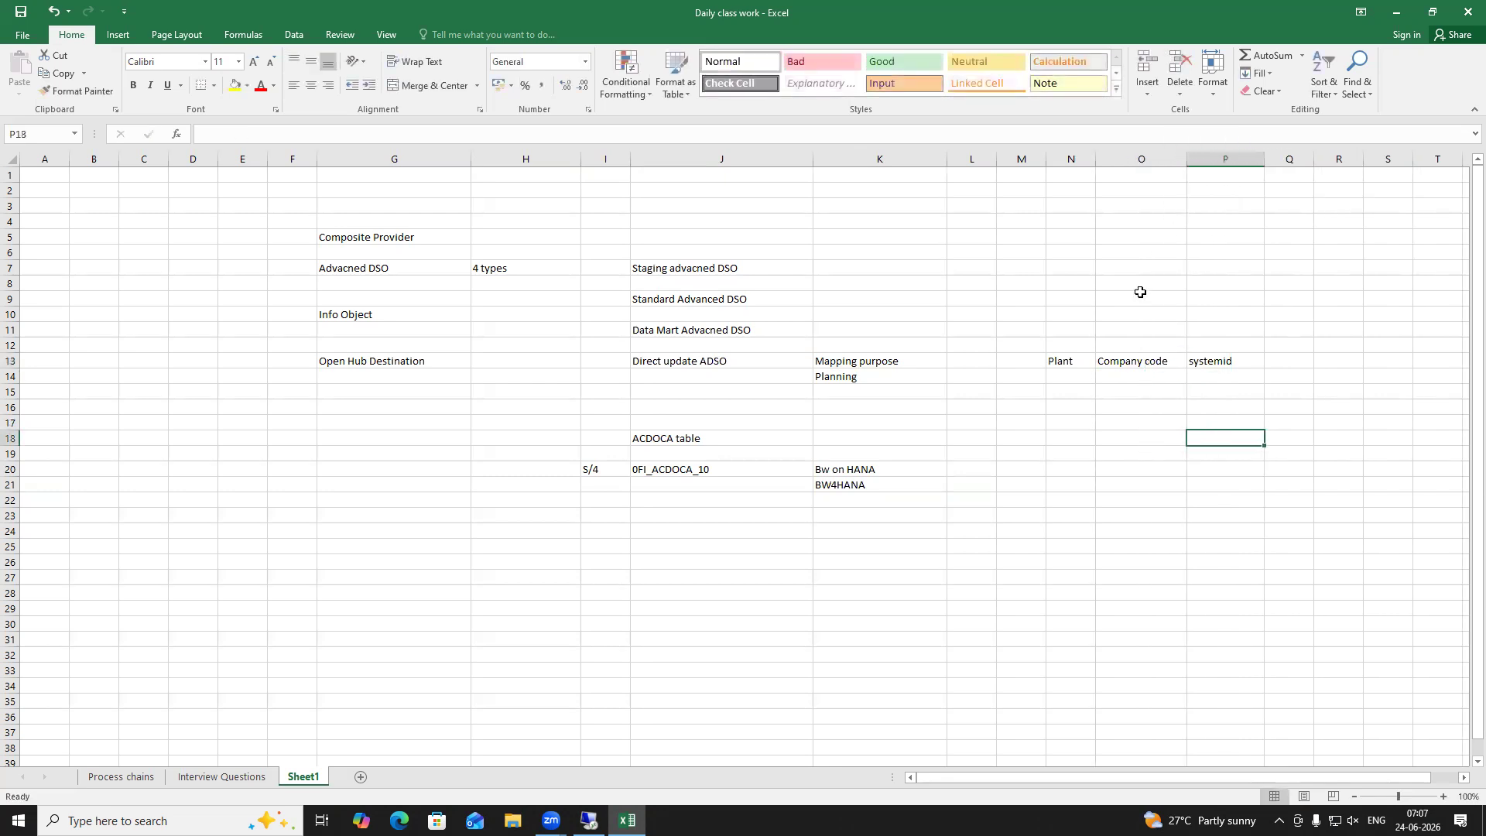
Make the mapping field headings in N13:P13 bold
left_click_drag(1071, 361, 1214, 362)
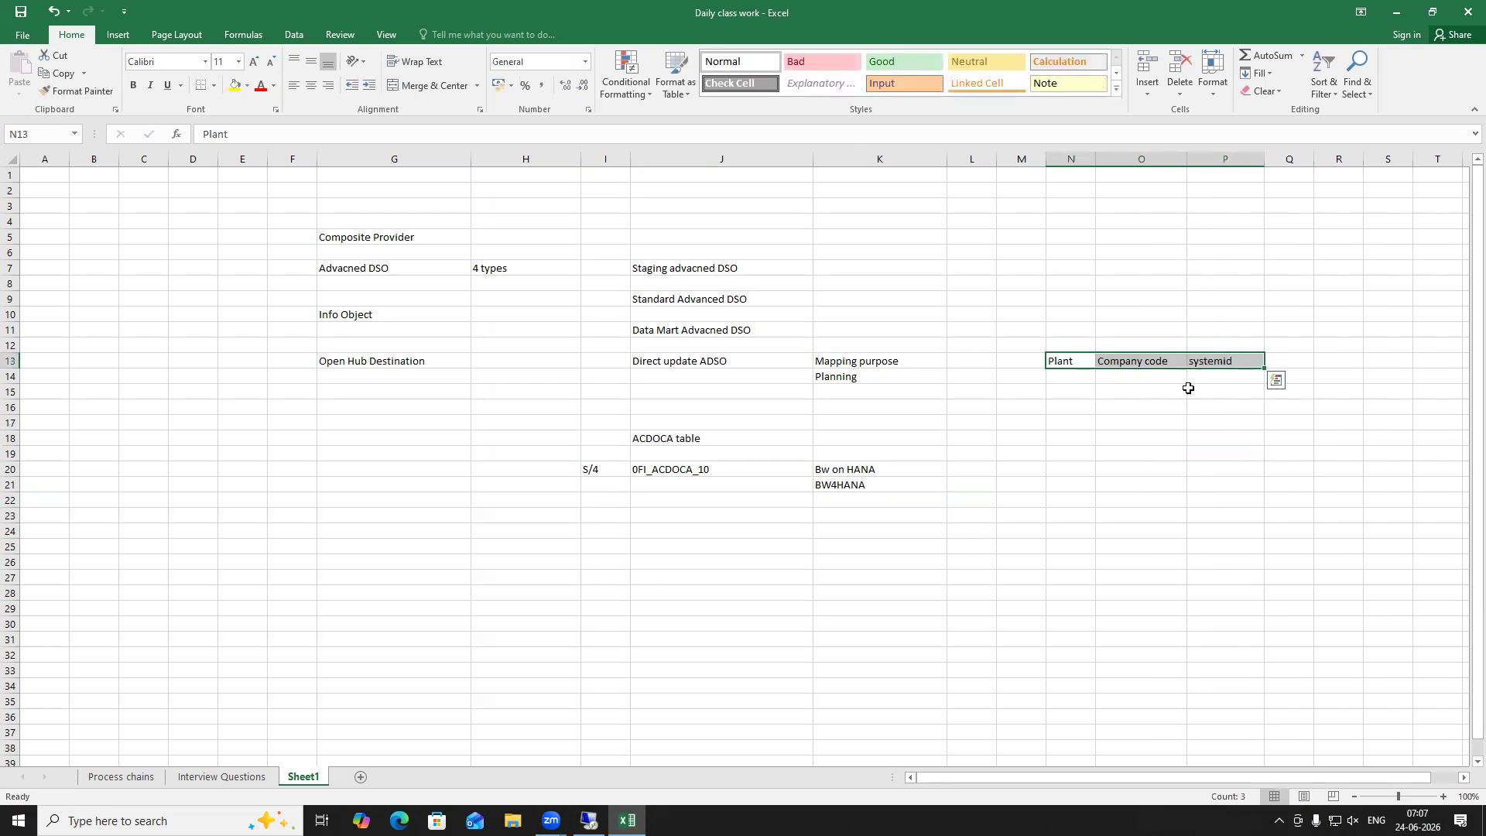
key("ctrl+b")
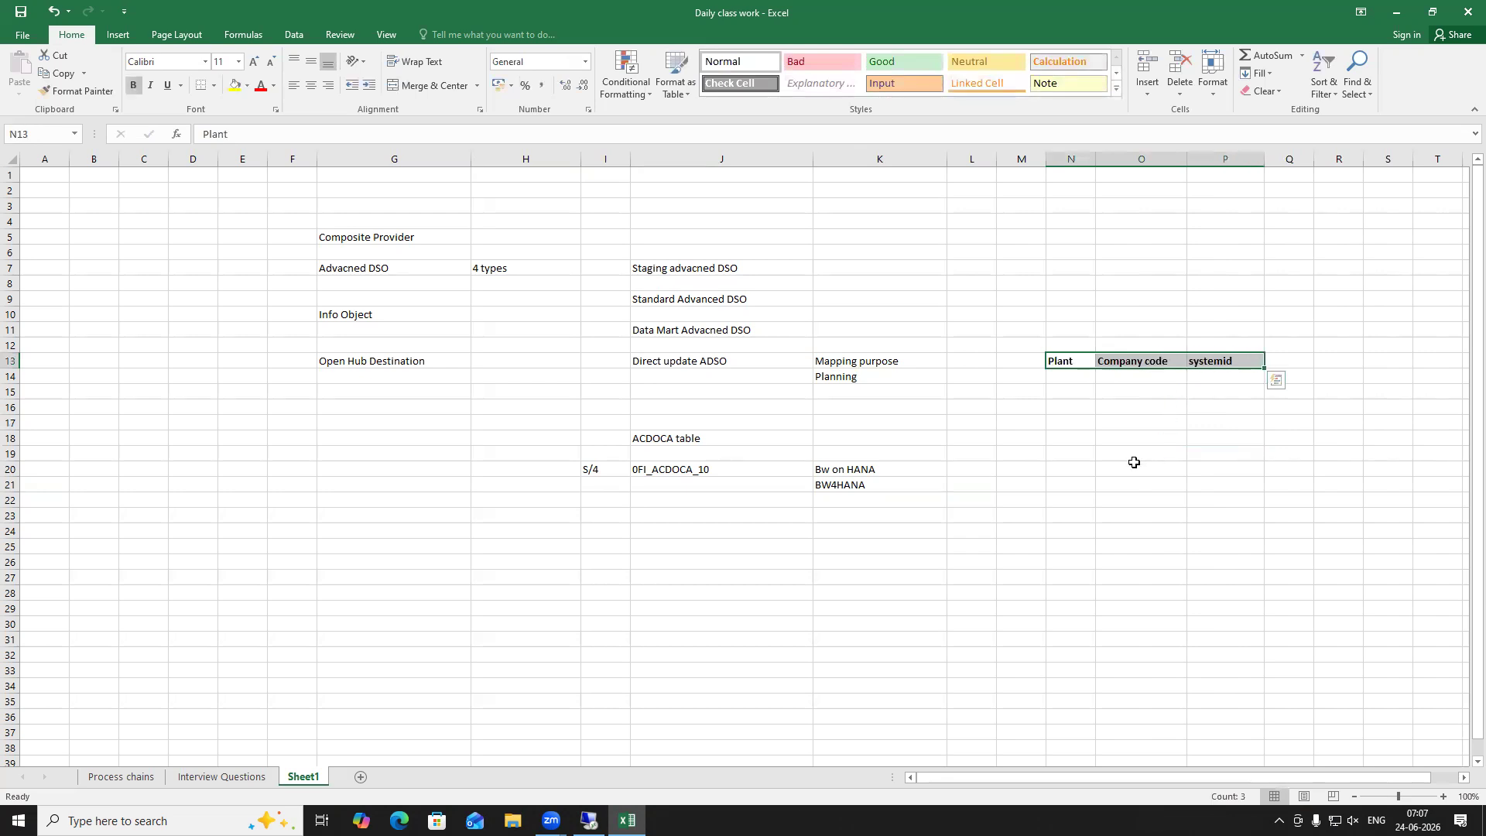
left_click(1134, 462)
List the S/4 source systems in row 24: S/41 in D24, S/42 in E24 and S/43 in F24
left_click(183, 529)
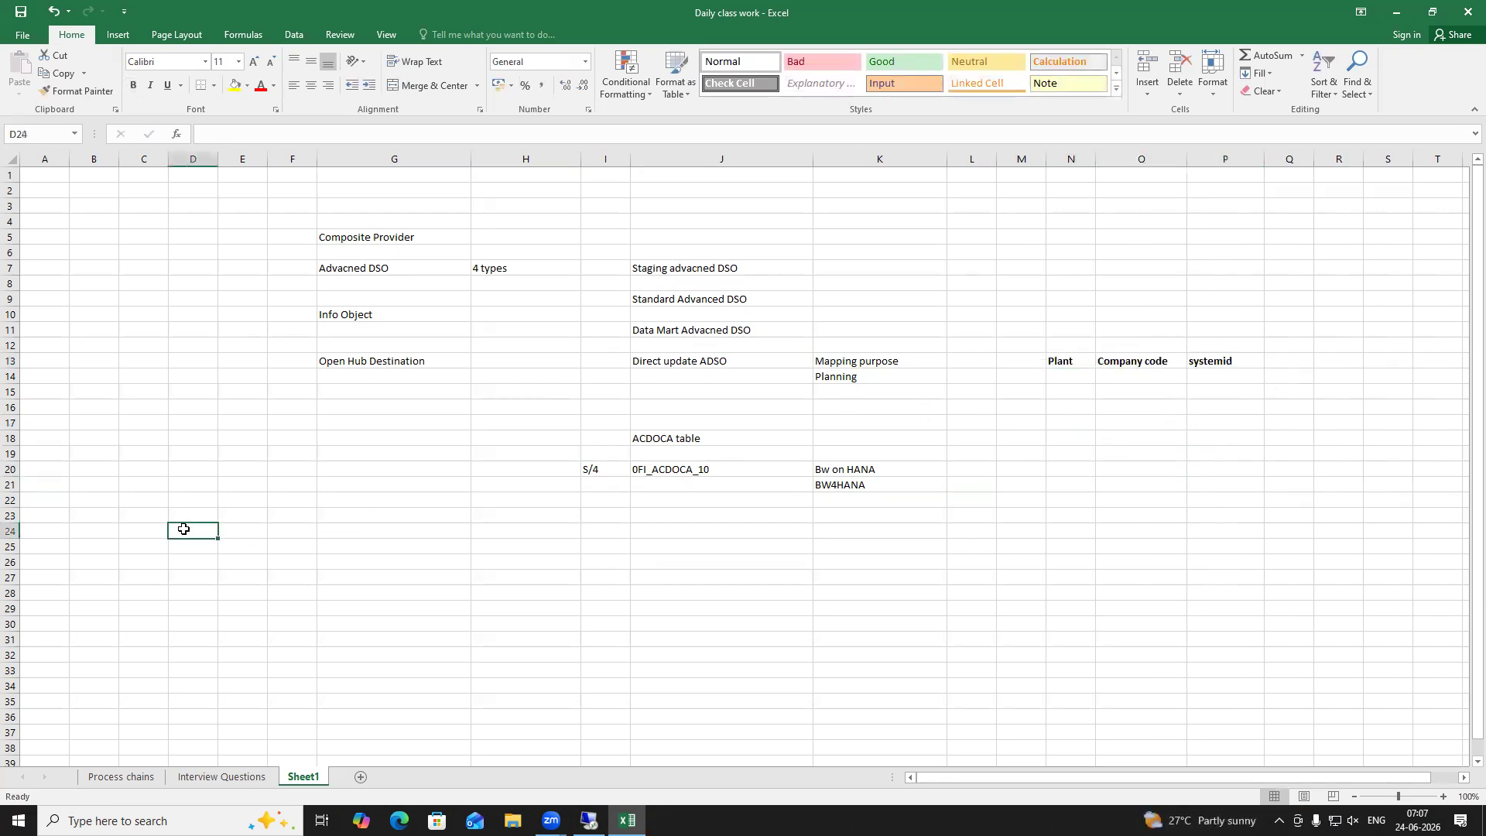
key("alt")
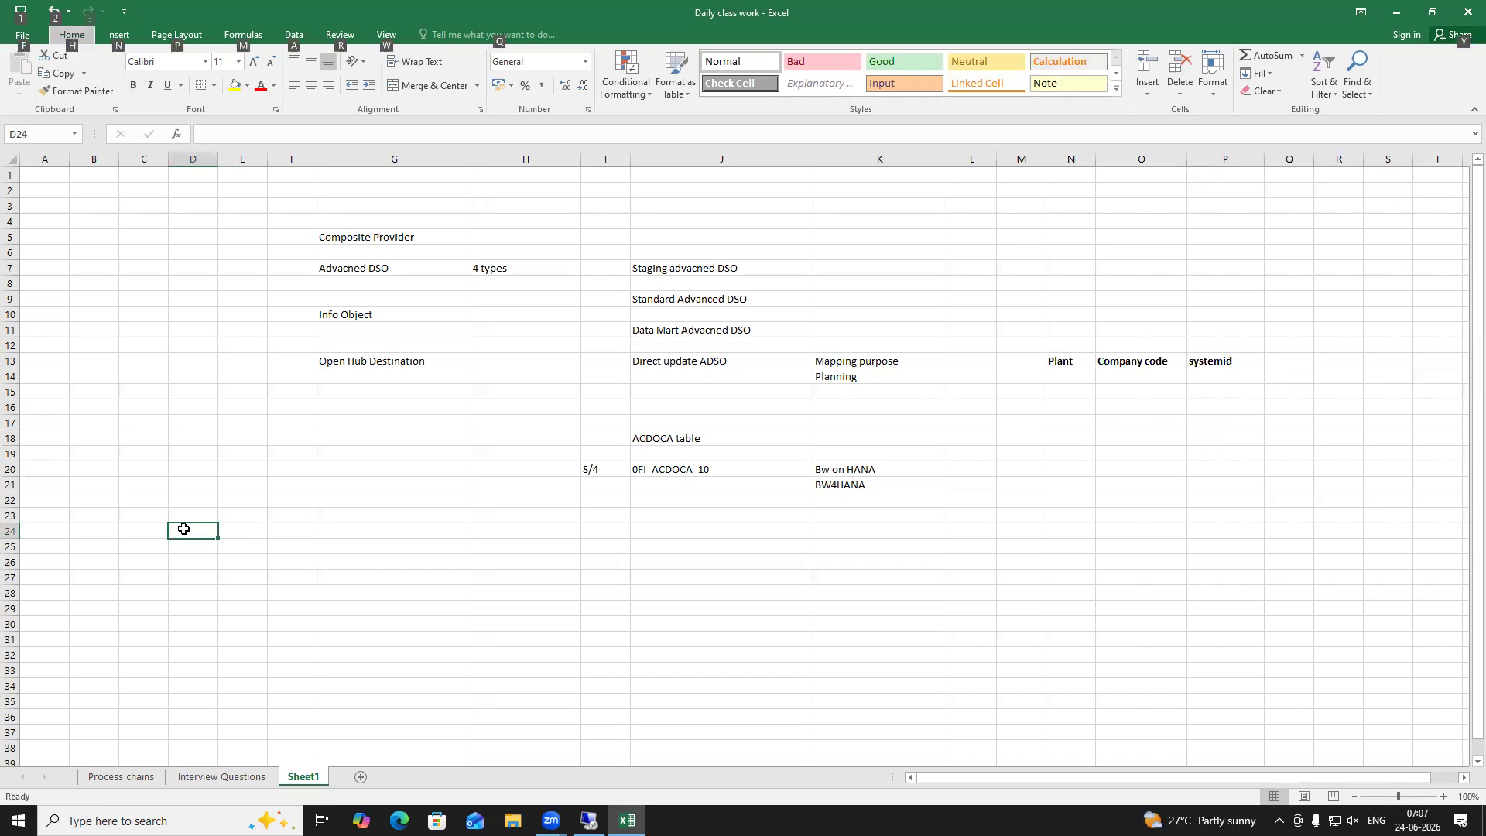
left_click(212, 620)
left_click(202, 530)
type("S")
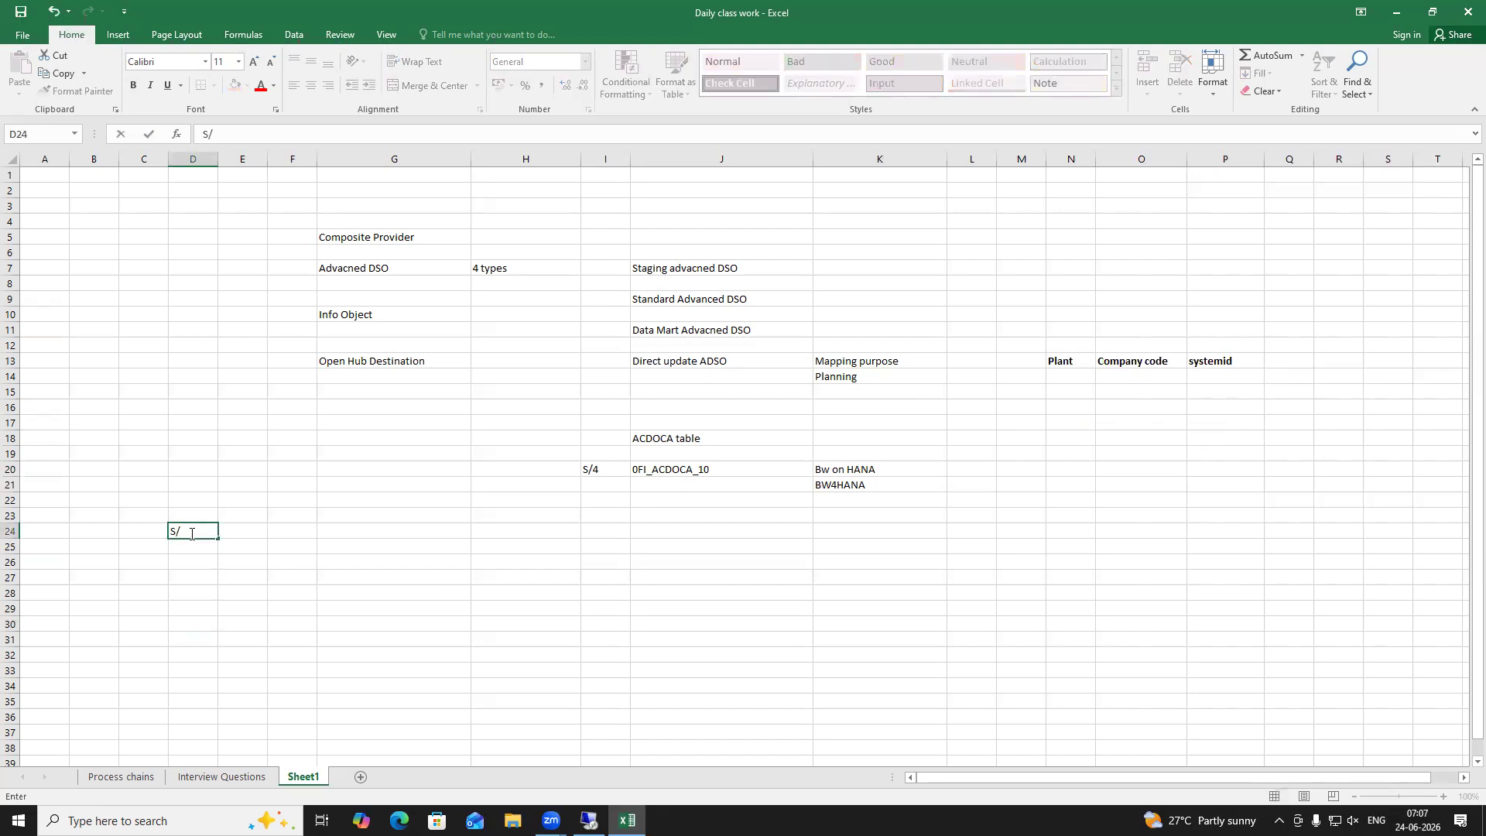
type("/41")
left_click(250, 531)
type("S/42")
left_click(287, 530)
type("S/")
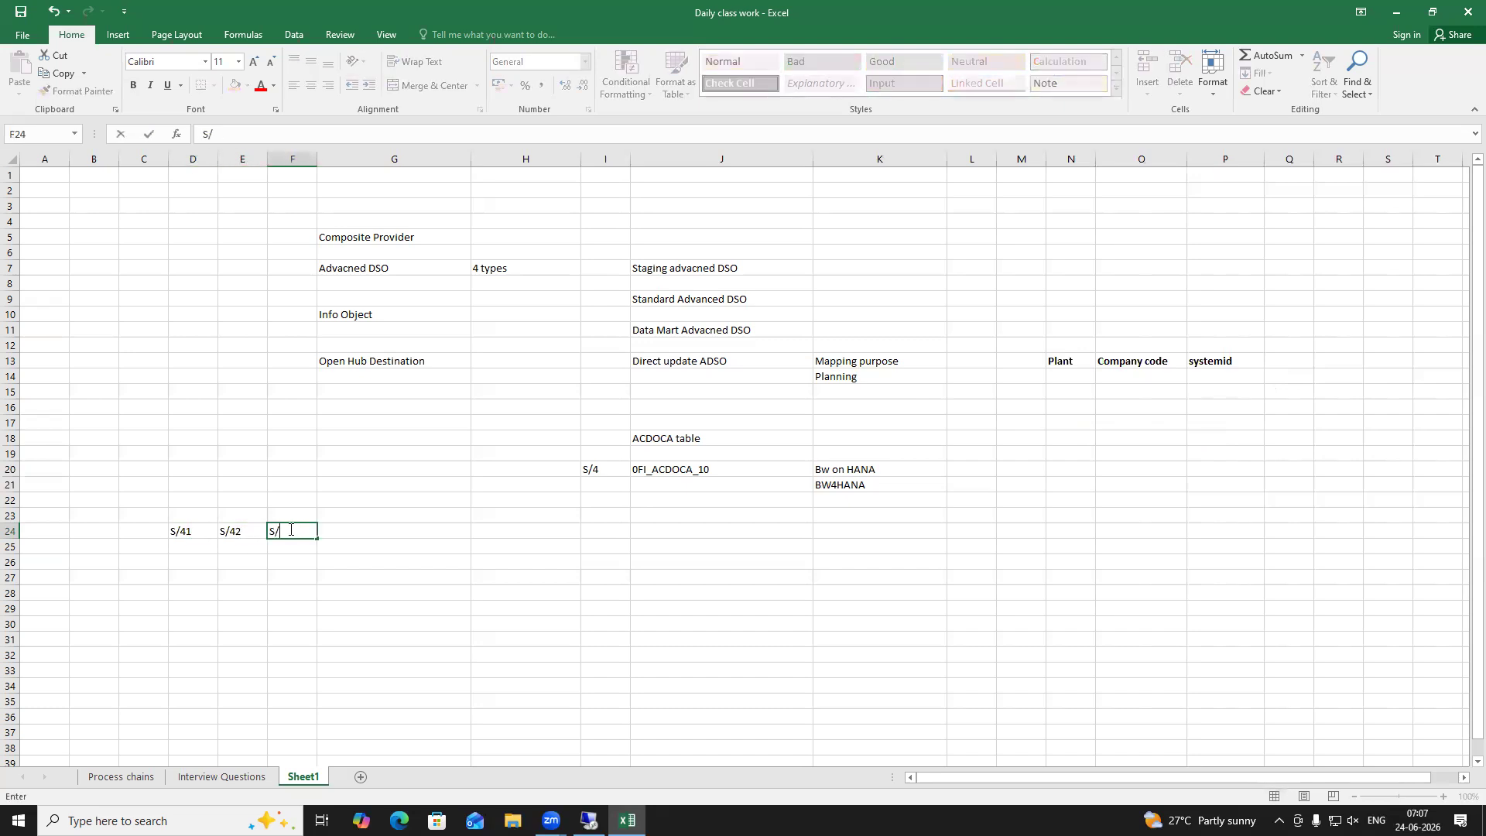
Add the ECC source systems to row 24, with ECC1 in G24 and ECC2 in H24
left_click(360, 533)
type("ECC1")
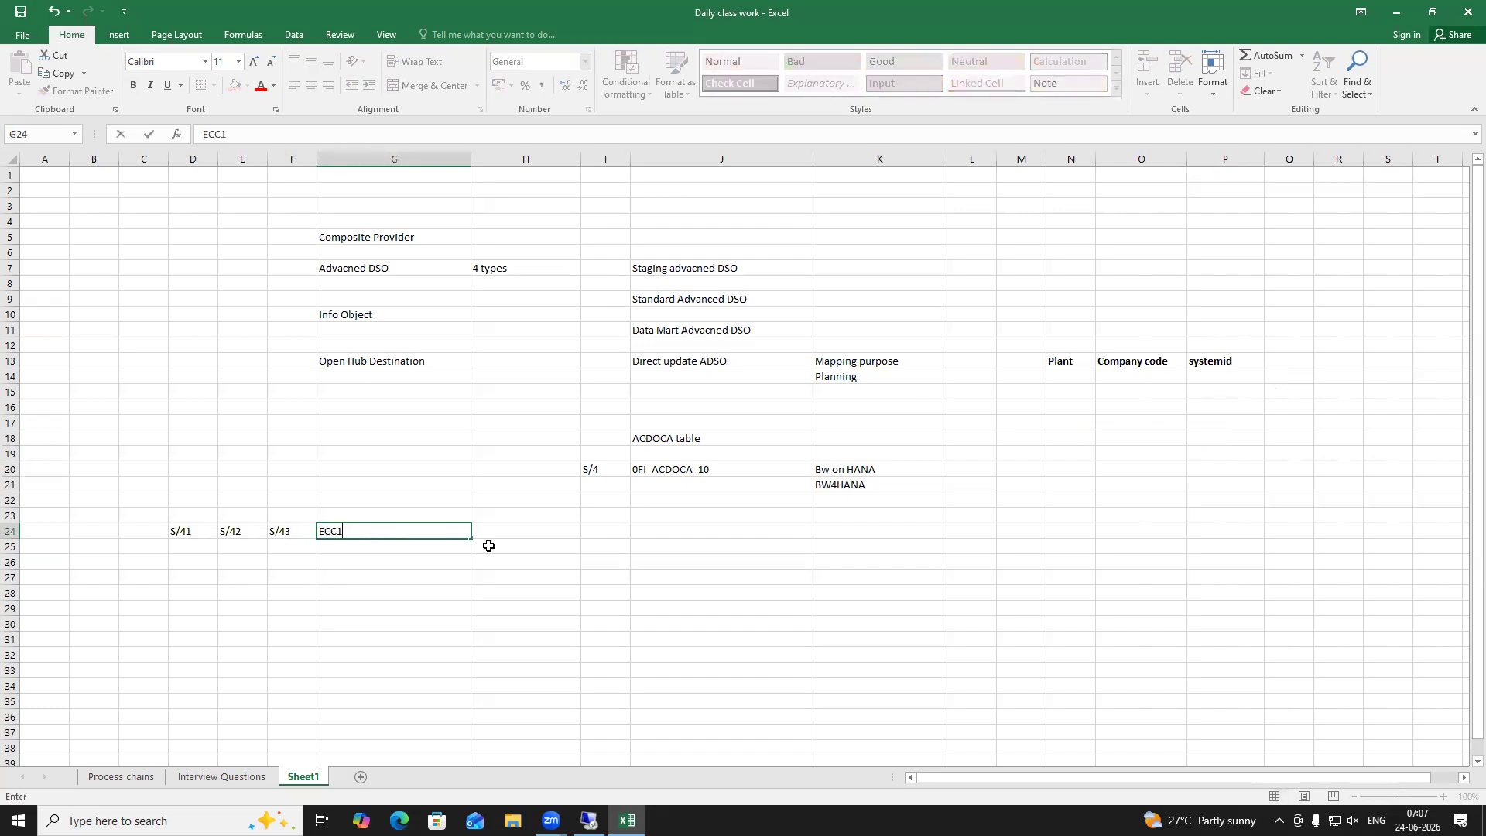
left_click(499, 532)
type("ECC2")
left_click(597, 529)
left_click_drag(209, 533, 603, 539)
left_click_drag(603, 532, 602, 532)
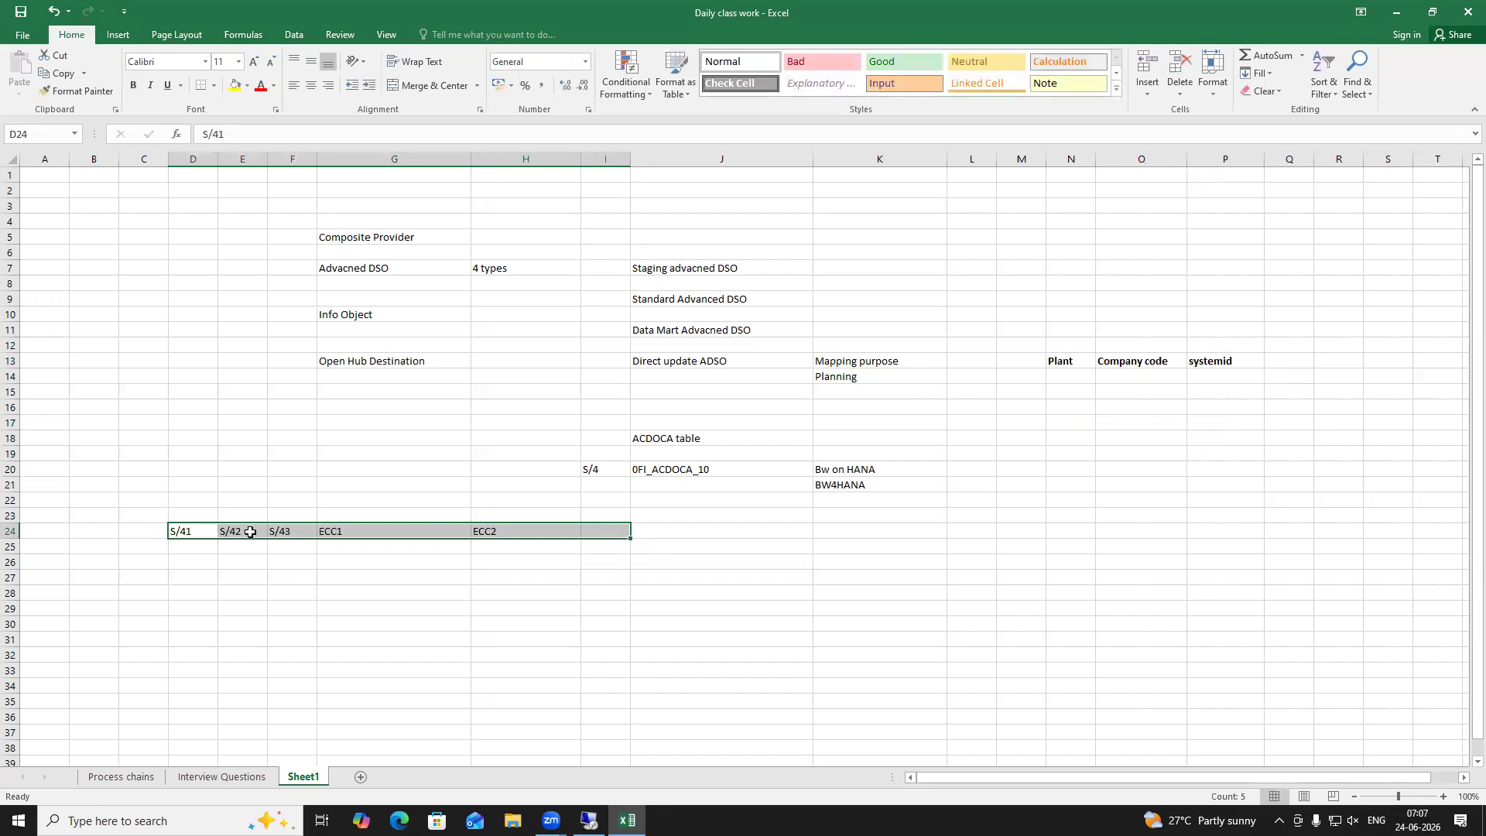
left_click(334, 671)
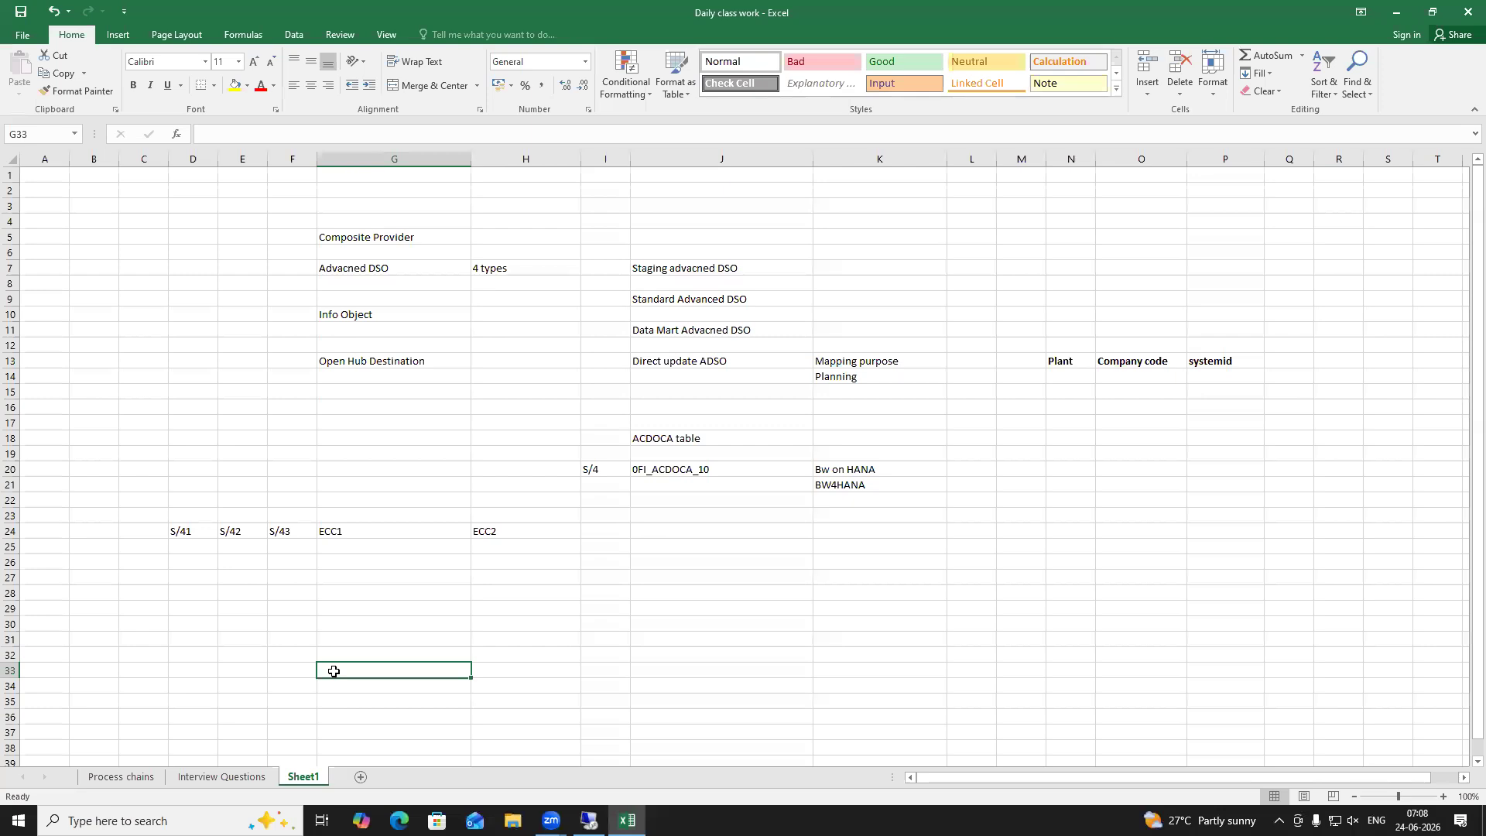
left_click_drag(196, 531, 493, 533)
Copy the DataSource name 0FI_ACDOCA_10 from J20 into D26, E26 and F26, beneath the three S/4 systems
left_click(696, 469)
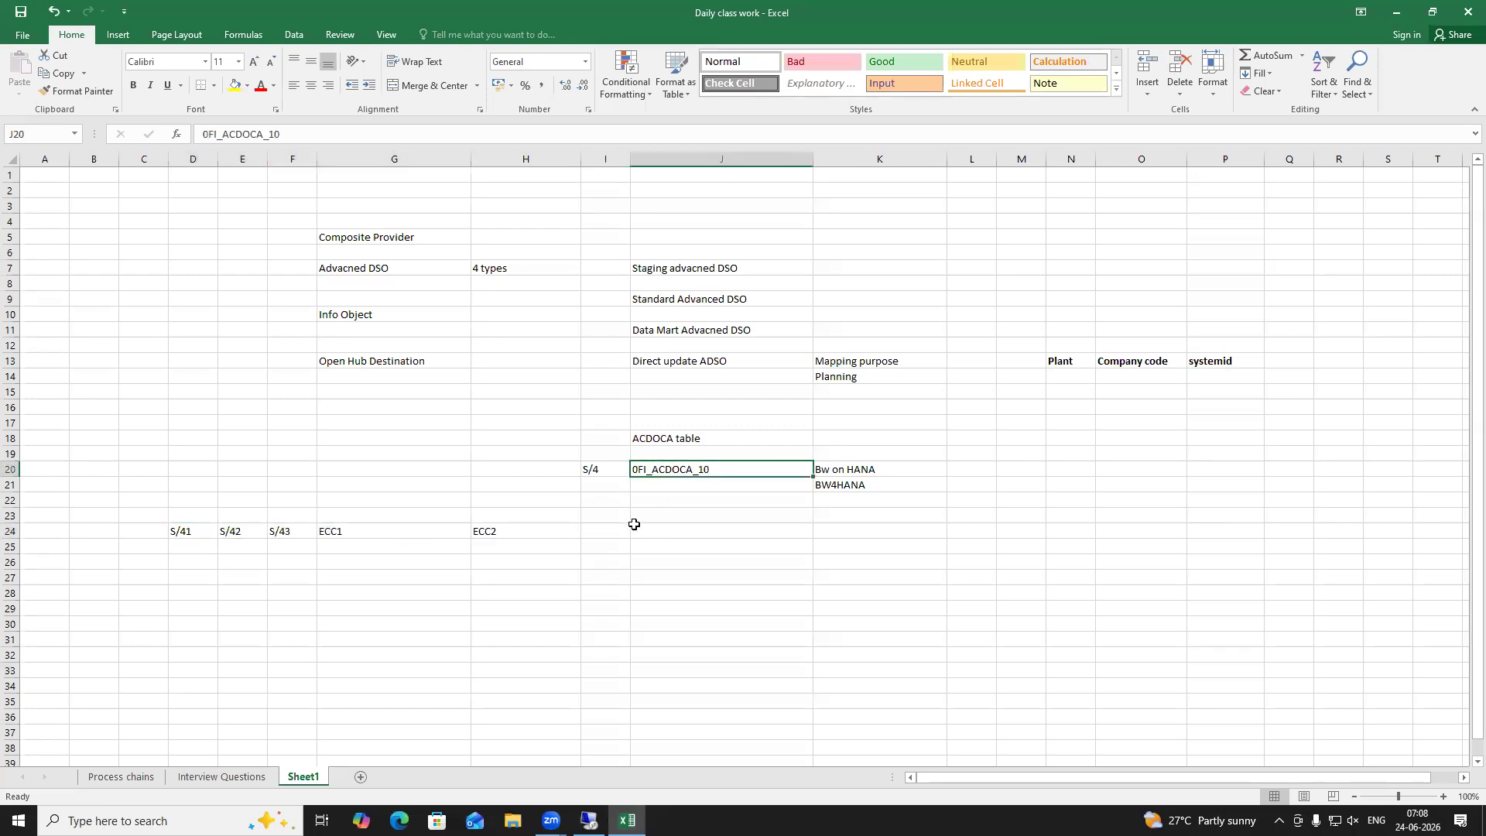
key("ctrl+c")
left_click(183, 559)
key("ctrl+v")
left_click(253, 560)
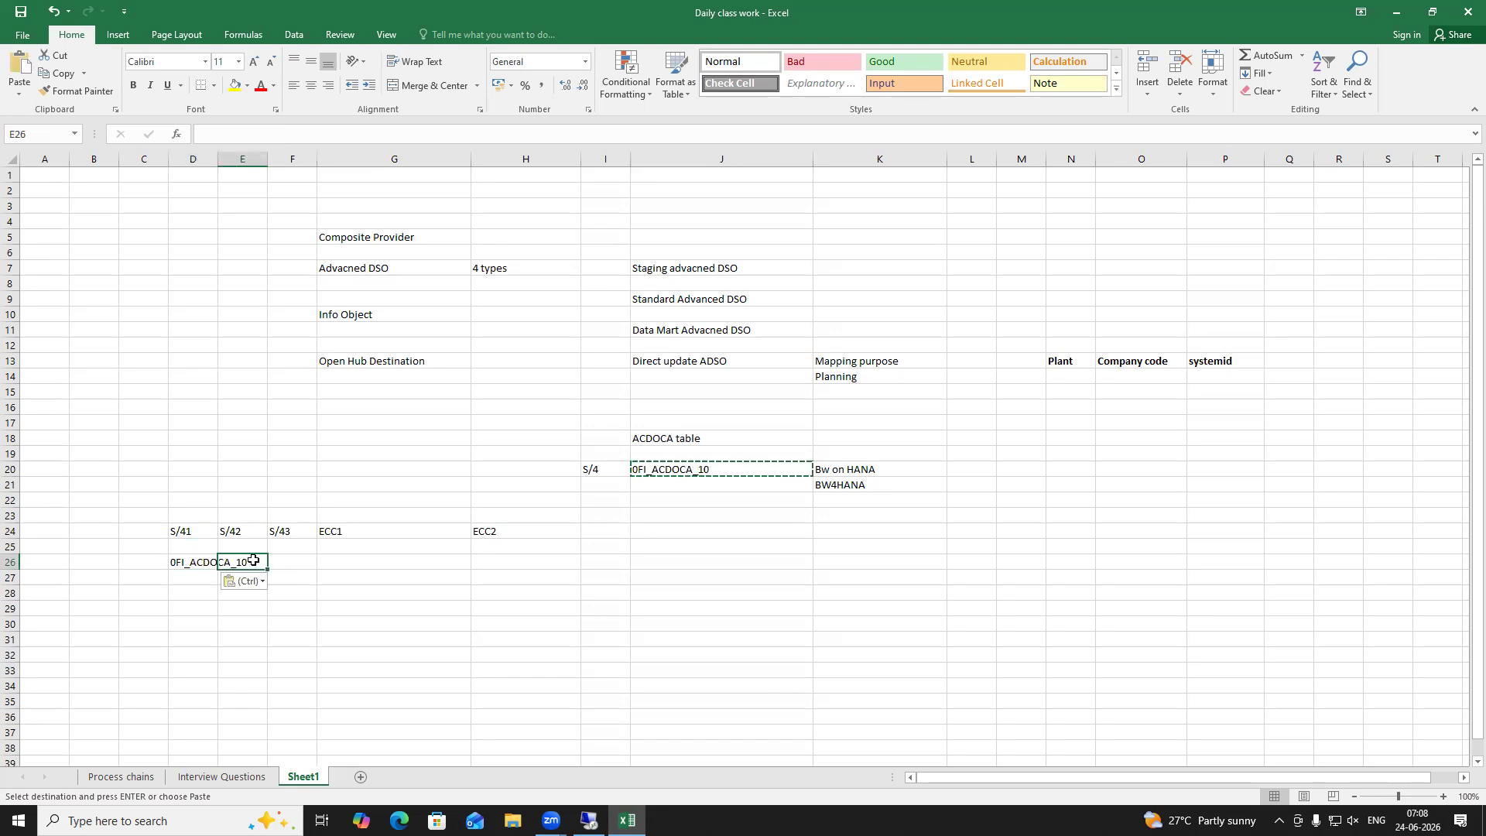
key("ctrl+v")
left_click(307, 562)
key("ctrl+v")
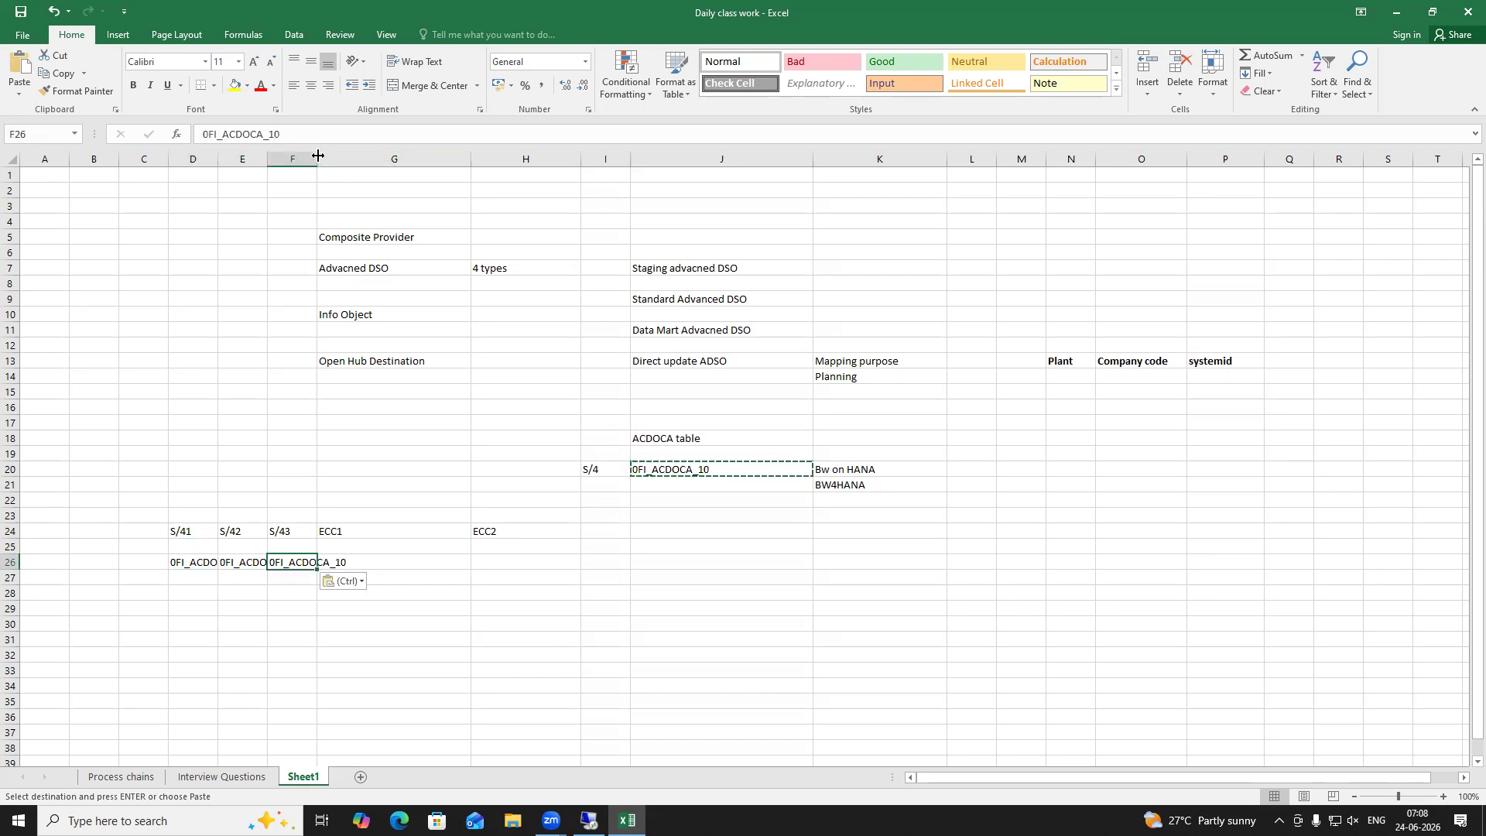
Widen columns D, E and F so the DataSource names fit in their cells
left_click_drag(317, 155, 379, 156)
left_click_drag(267, 158, 308, 158)
left_click_drag(216, 159, 269, 158)
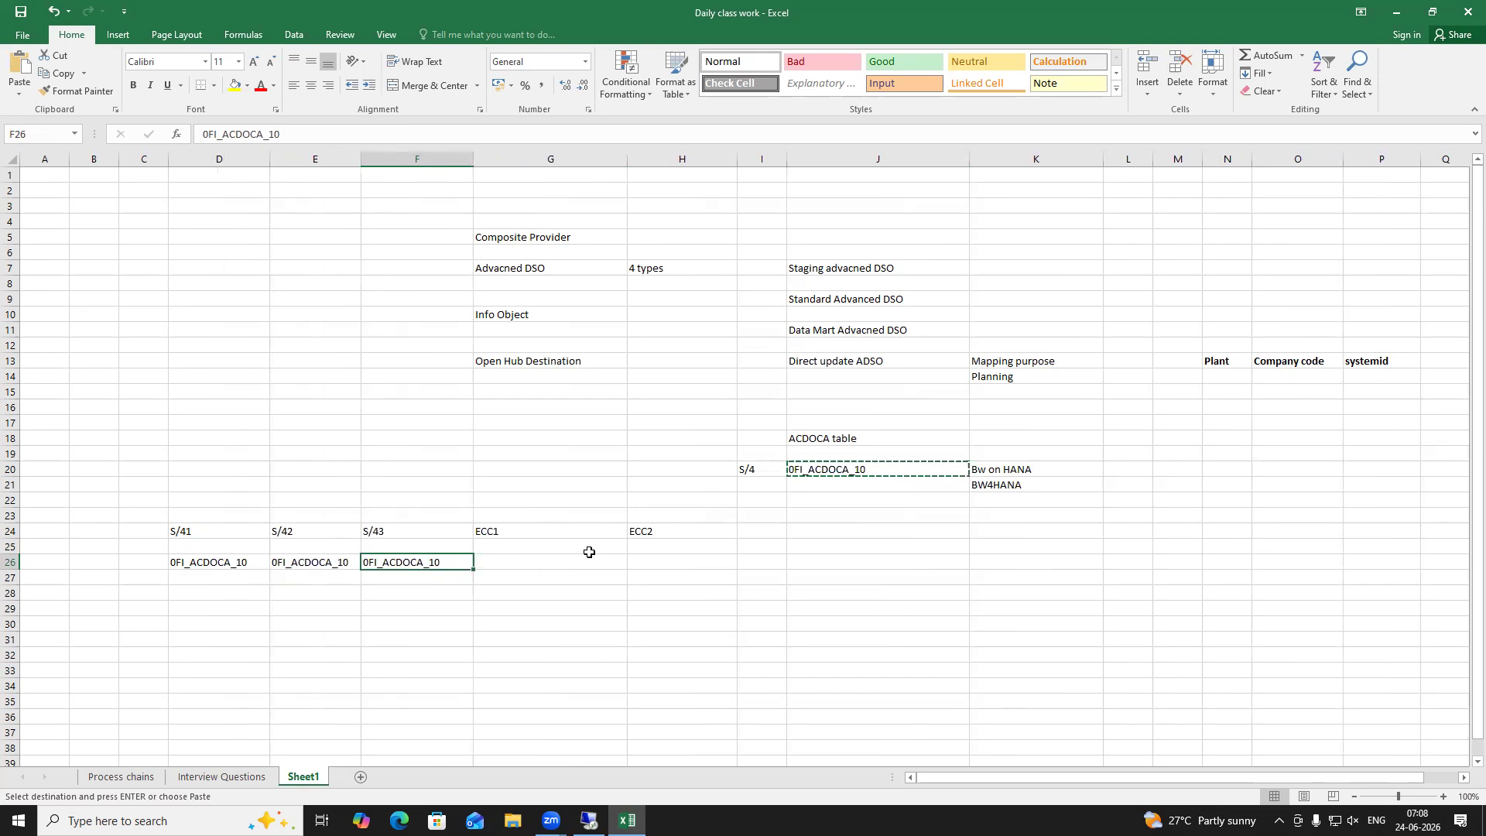
Enter Plant in K18 and Company code in L18 beside the ACDOCA table entry, and widen column L to fit
left_click(823, 438)
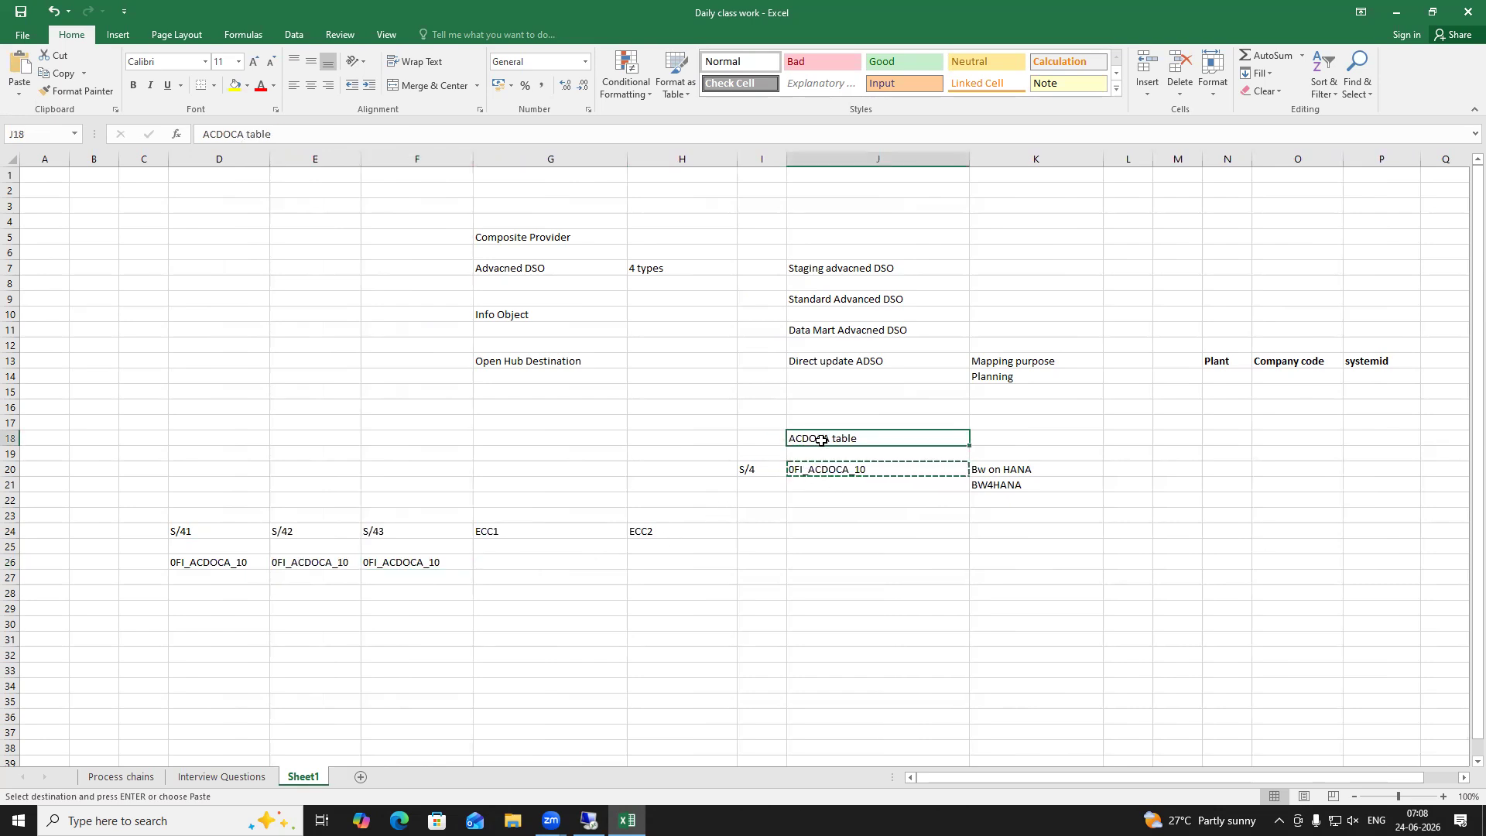
left_click(999, 438)
type("Pla")
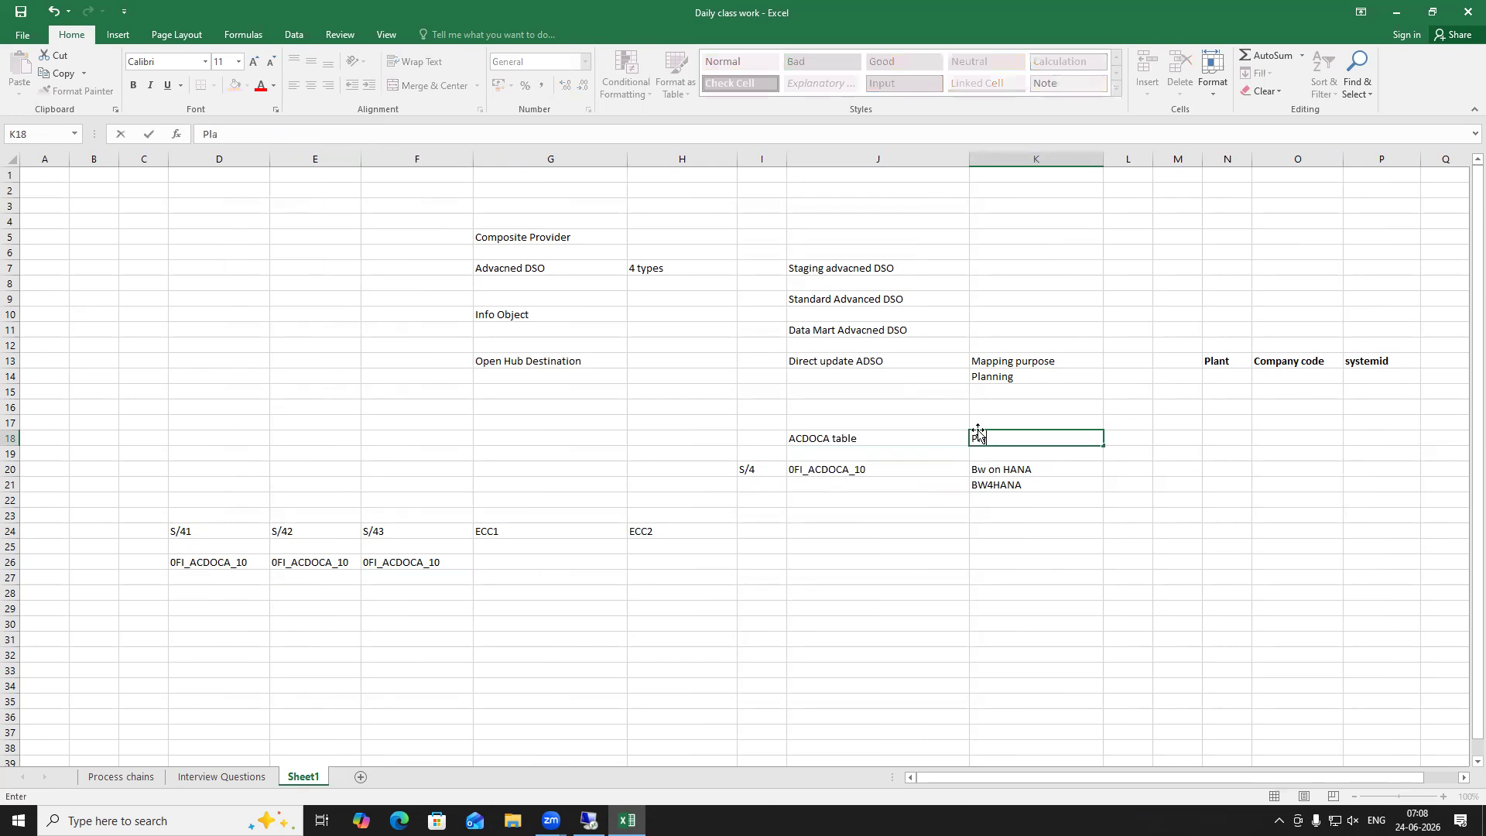
type("nt")
left_click(1128, 443)
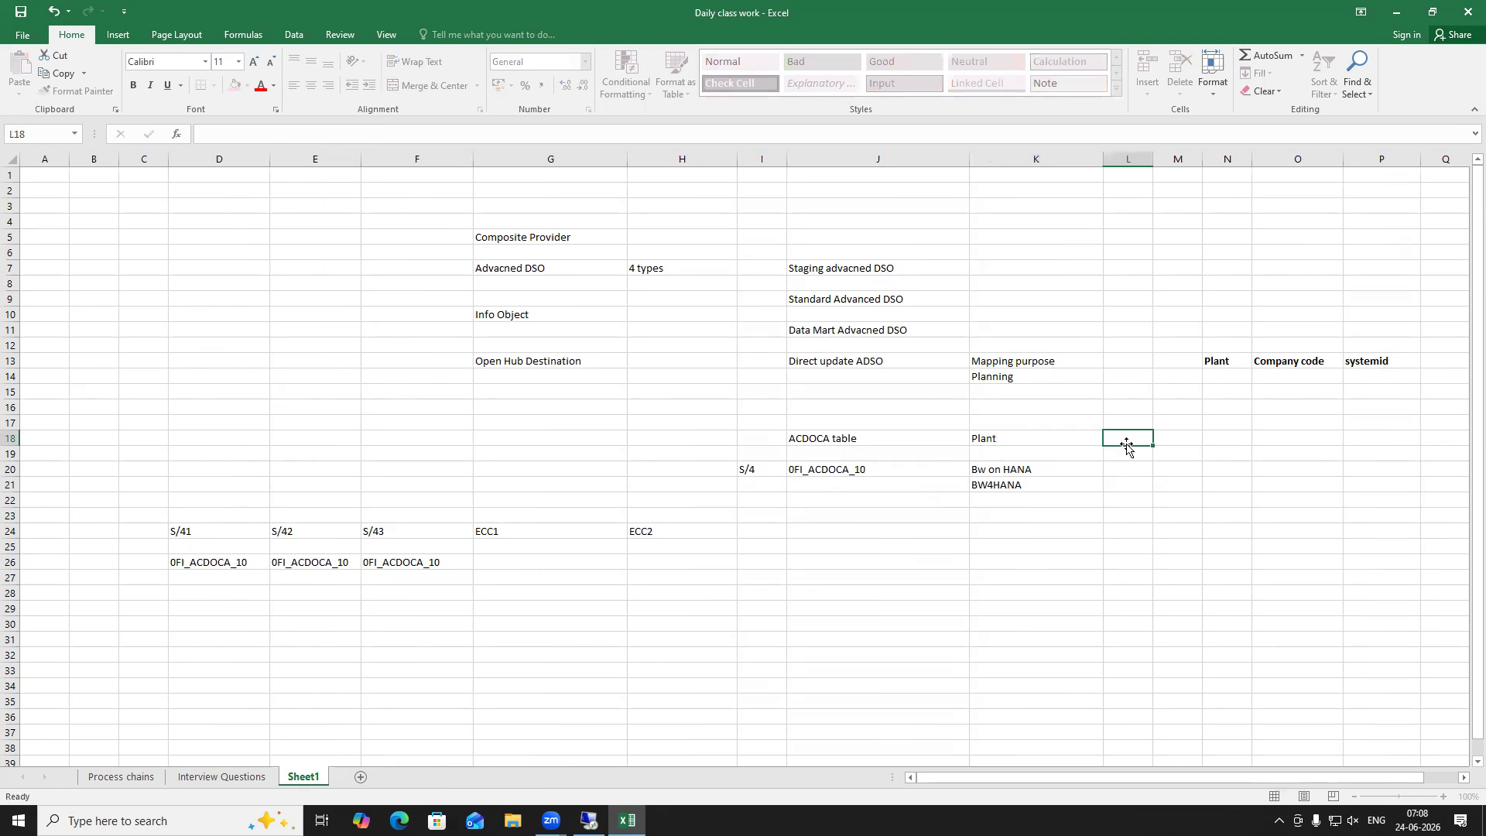
type("Company code")
left_click(1091, 529)
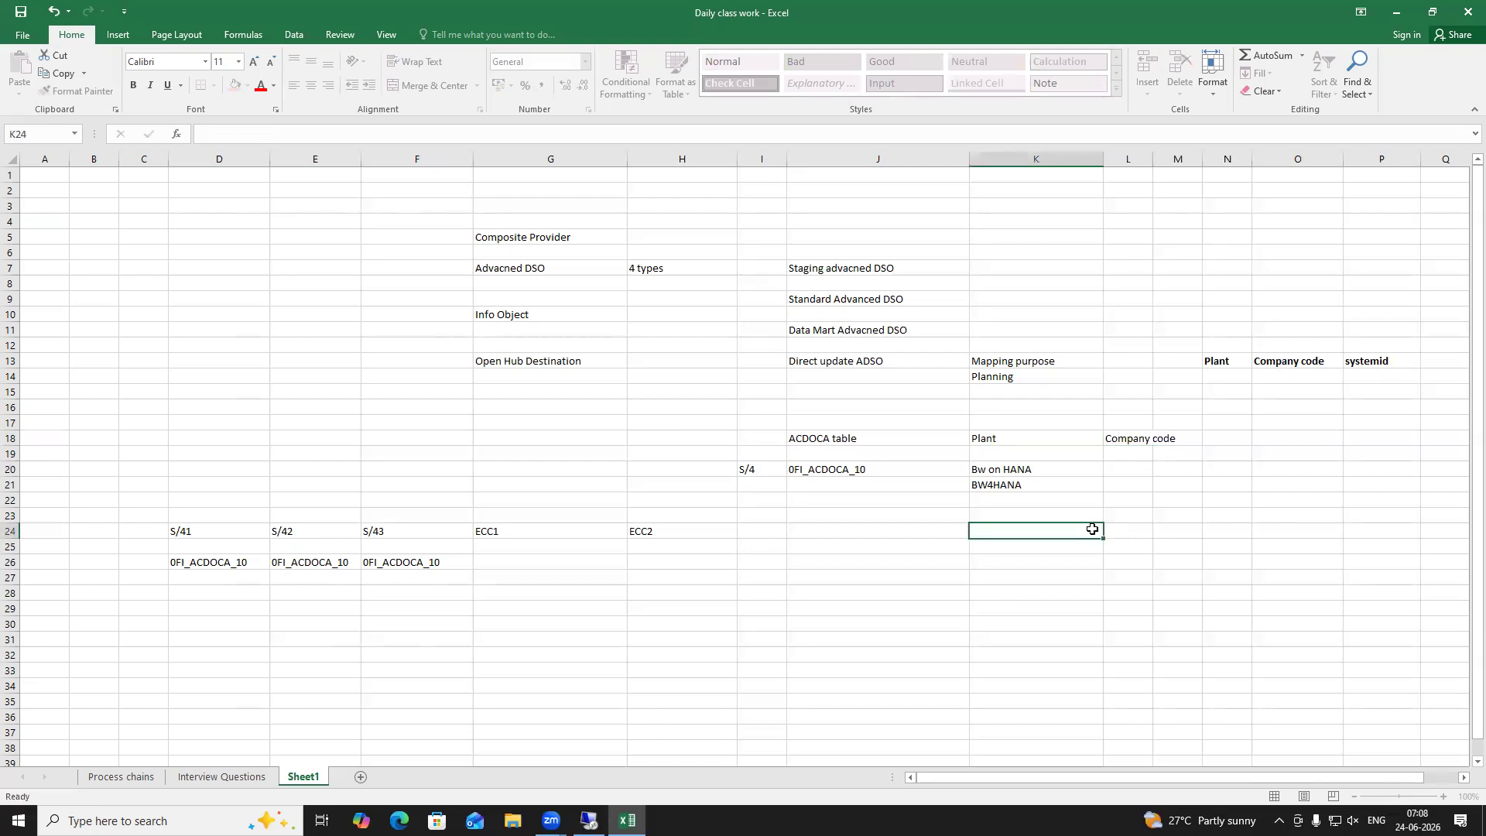
left_click_drag(1154, 159, 1207, 159)
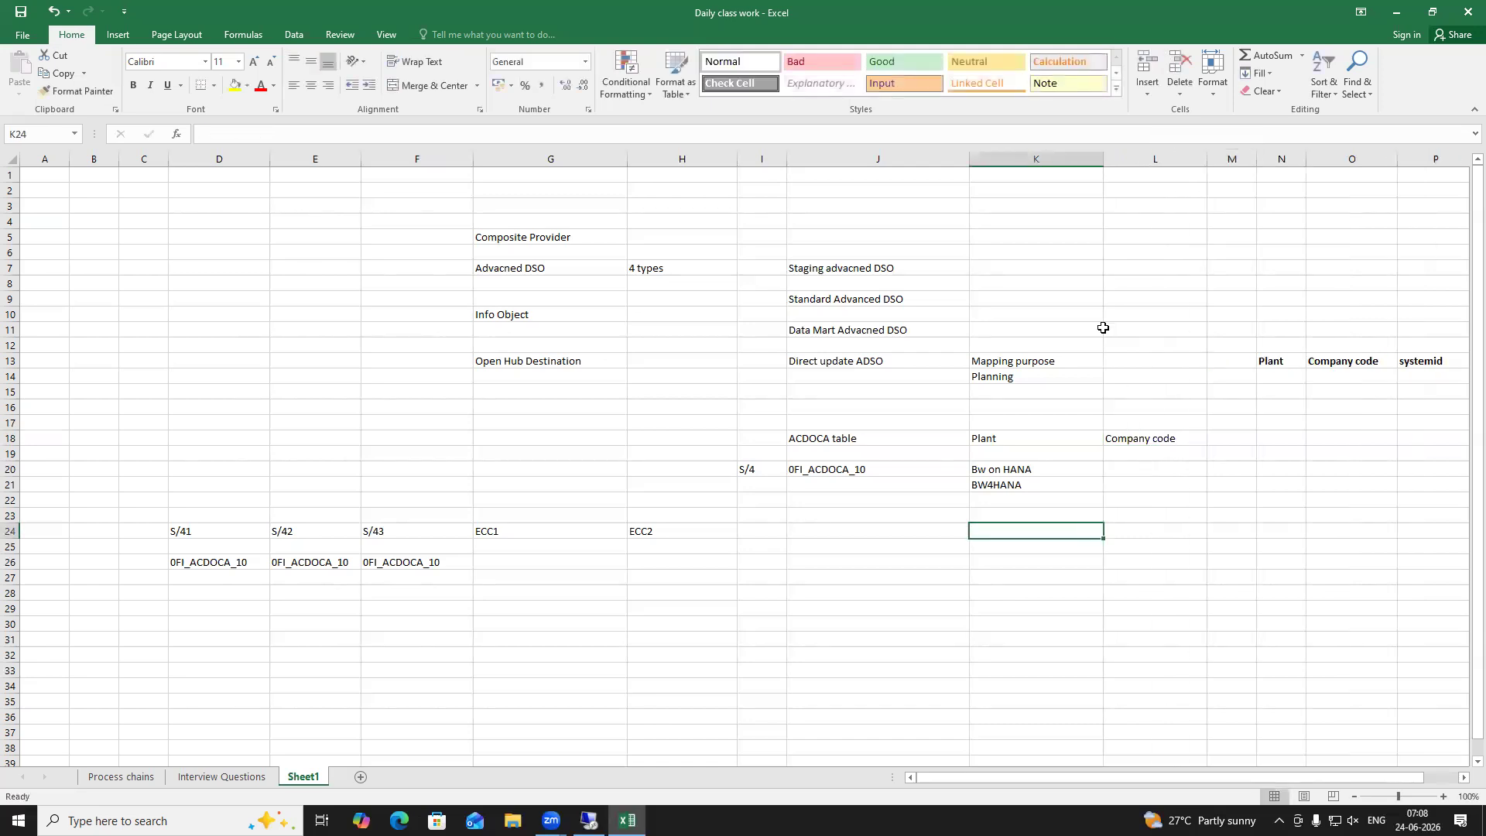
left_click(832, 436)
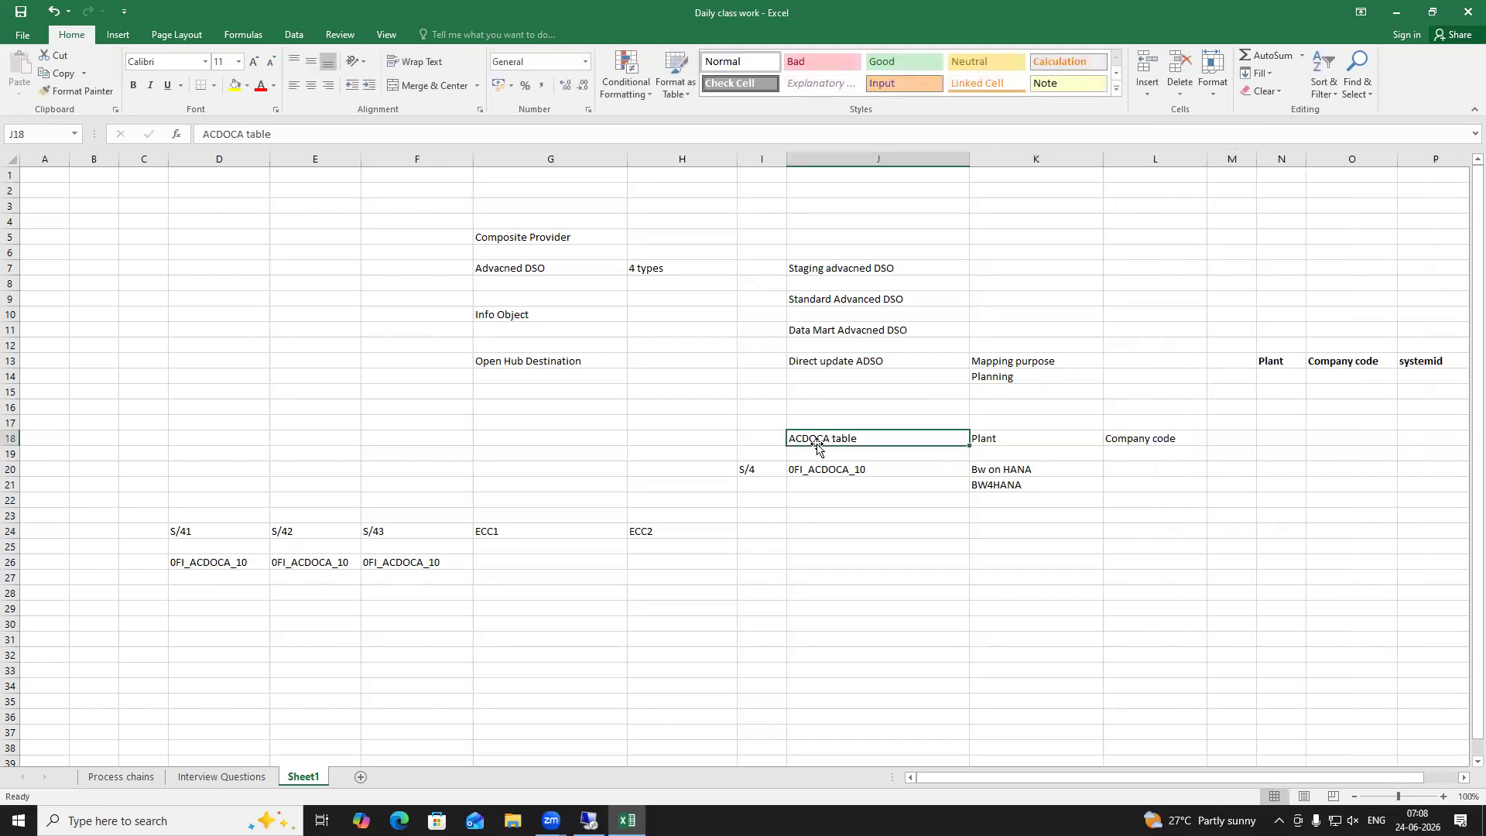
left_click(1014, 439)
left_click(1148, 438)
left_click(1016, 439)
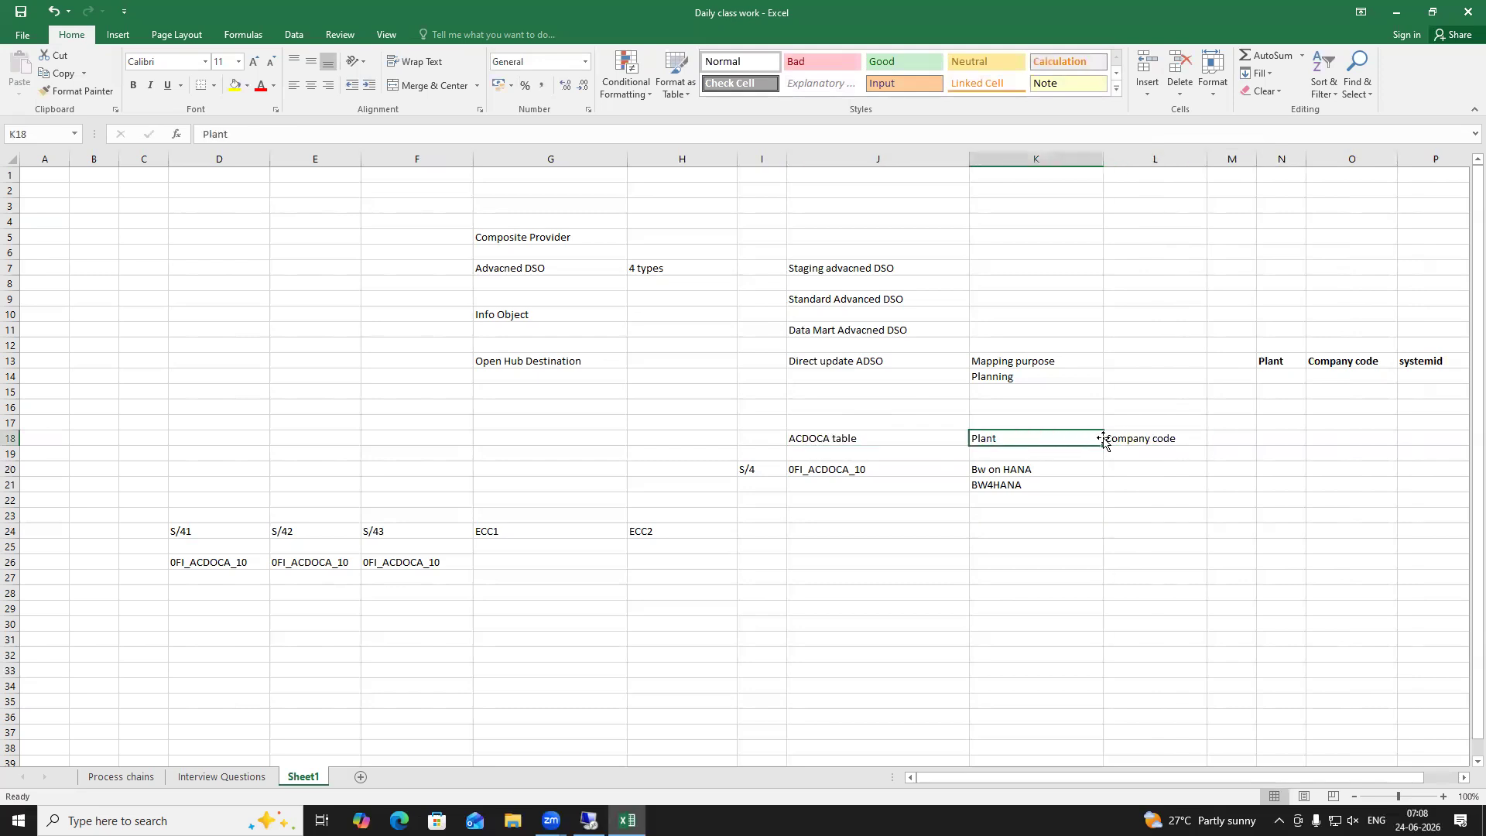
left_click(1117, 439)
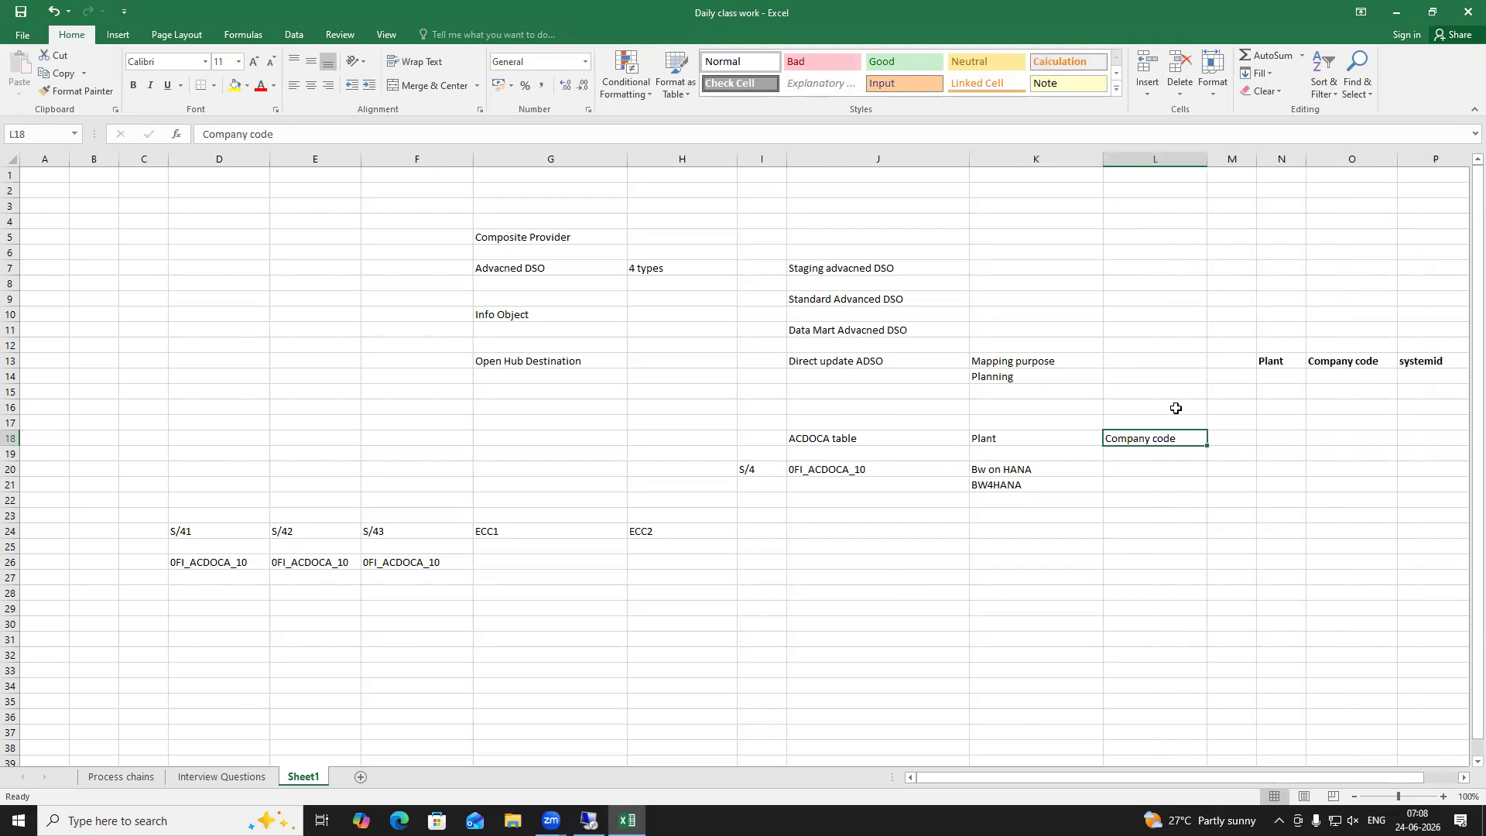
left_click(841, 363)
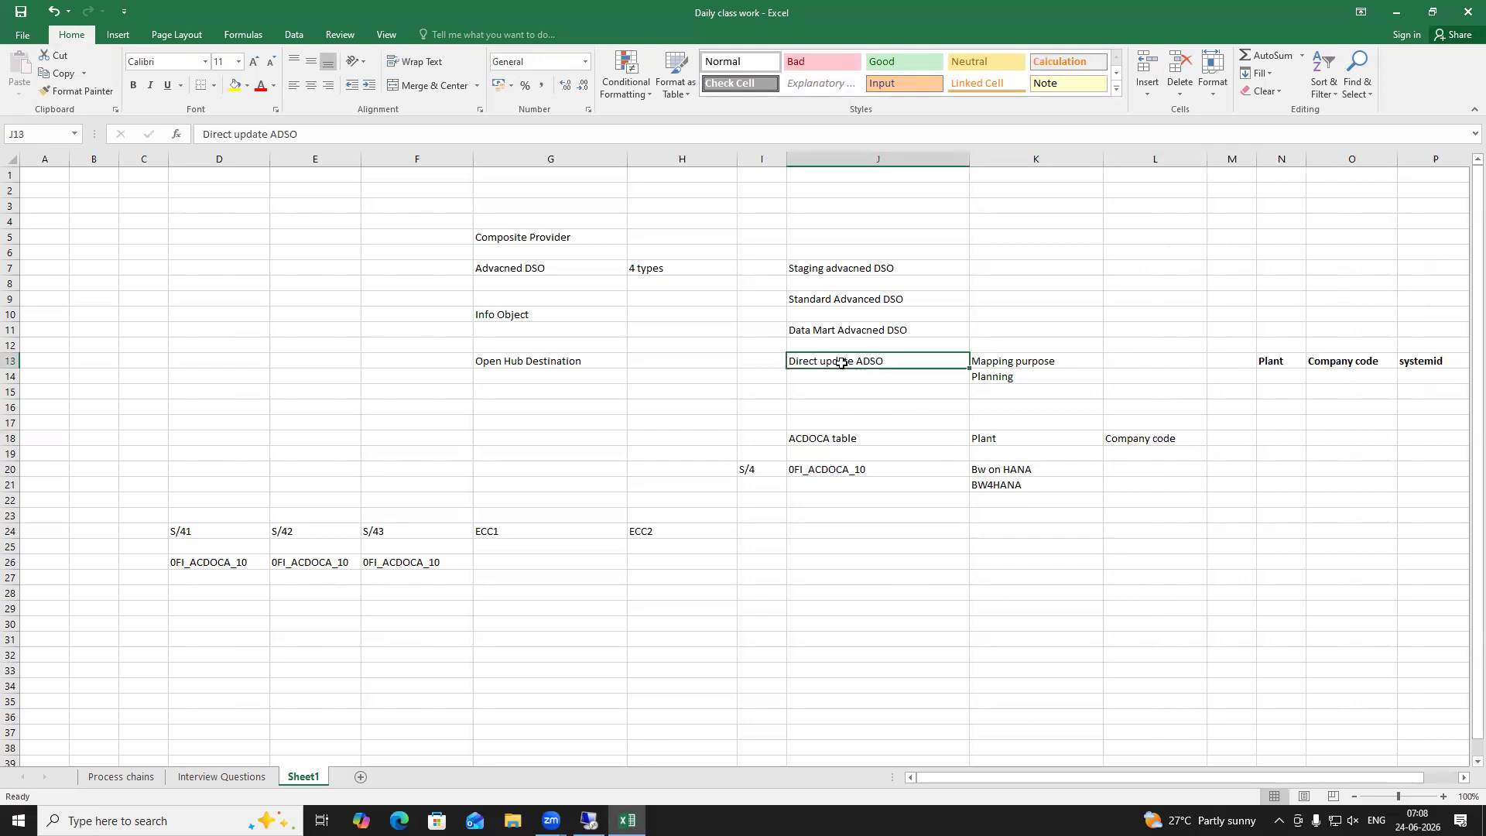
left_click(1033, 362)
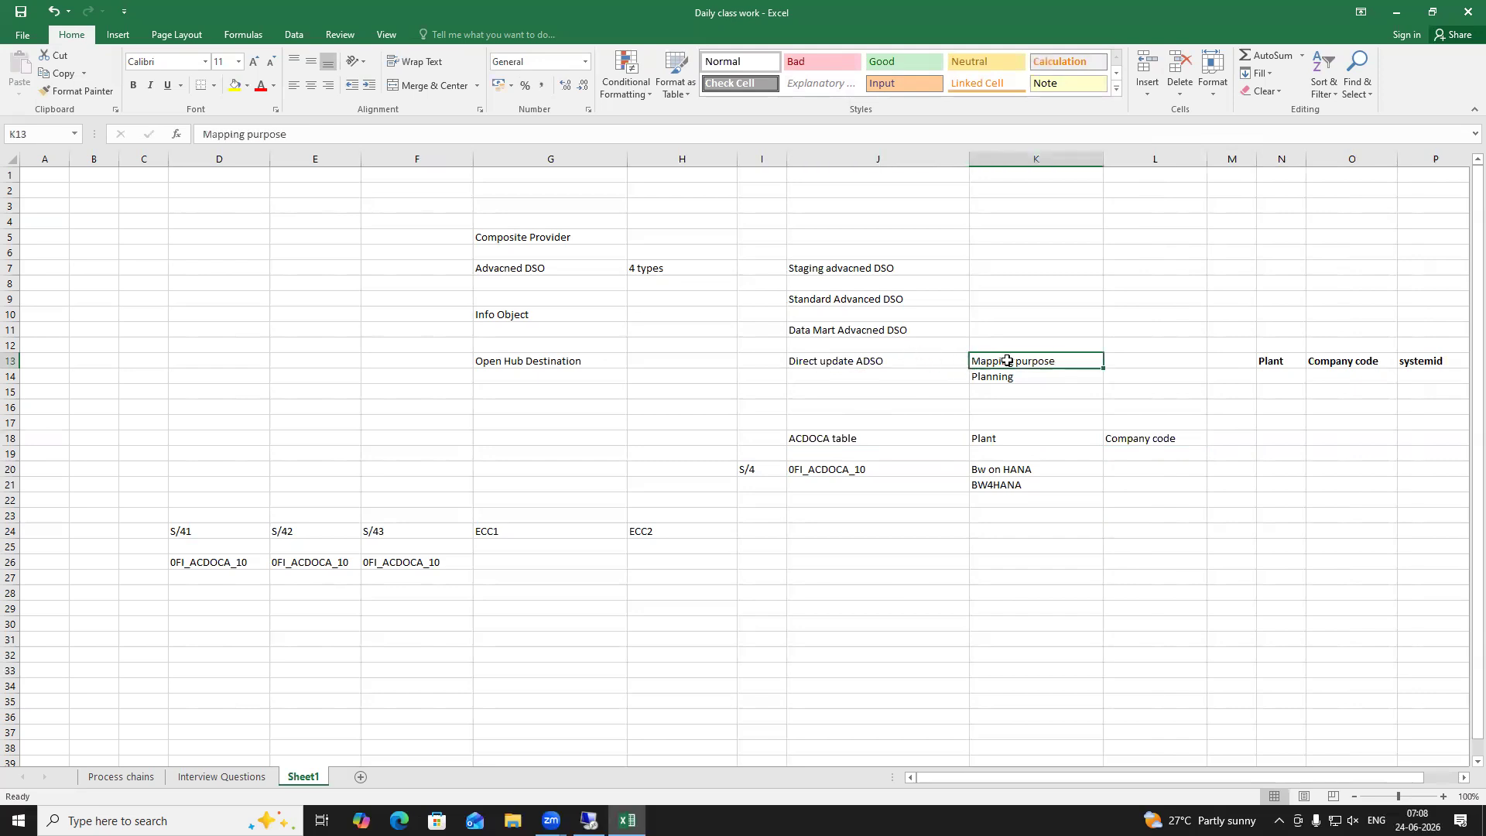
List the source systems S/41, S/42 and S/43 in P14 to P16 under the systemid heading
left_click(1296, 362)
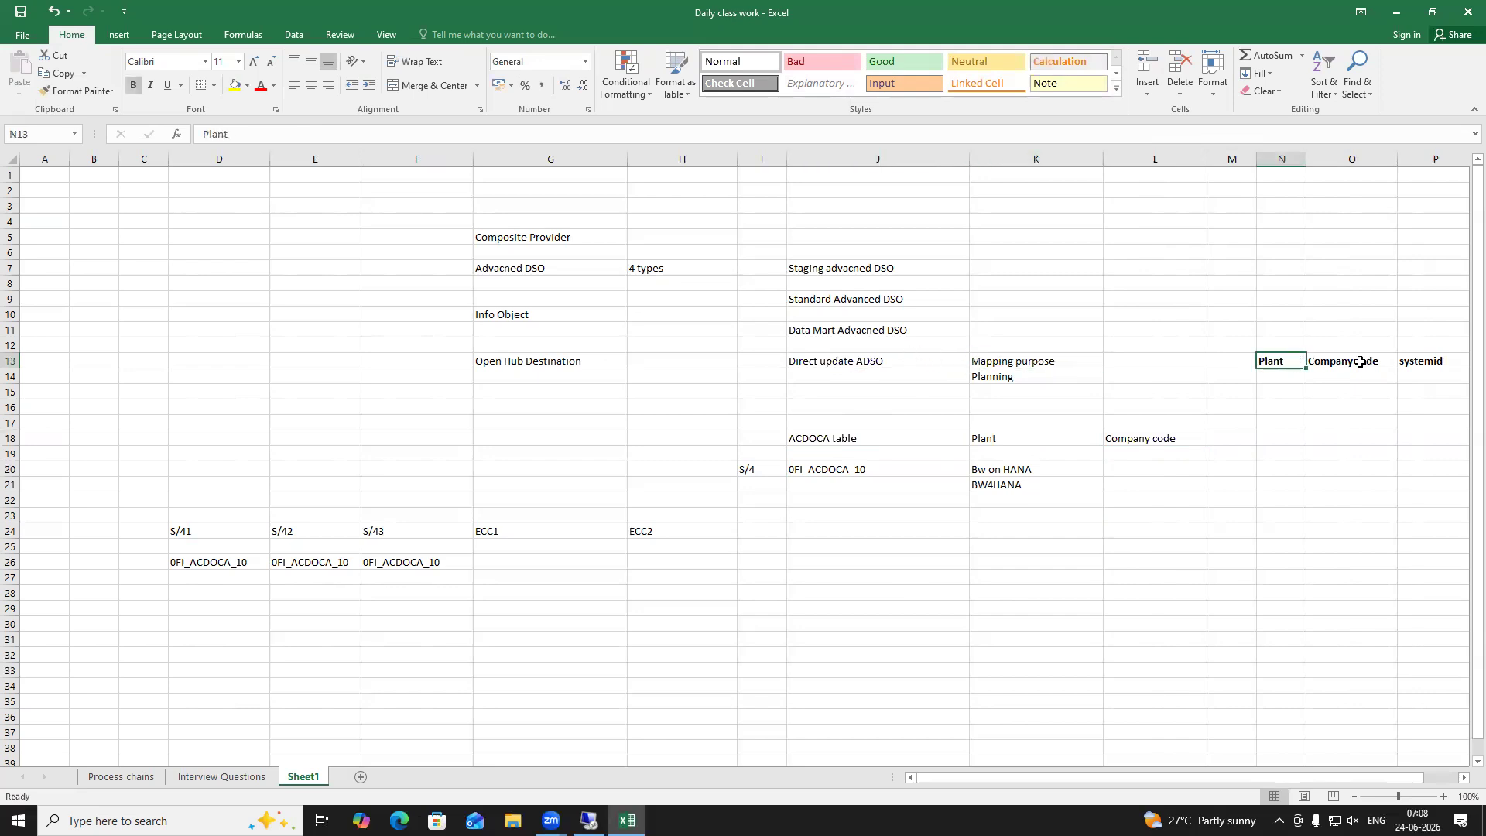
left_click(1360, 362)
left_click(1420, 363)
left_click(1426, 378)
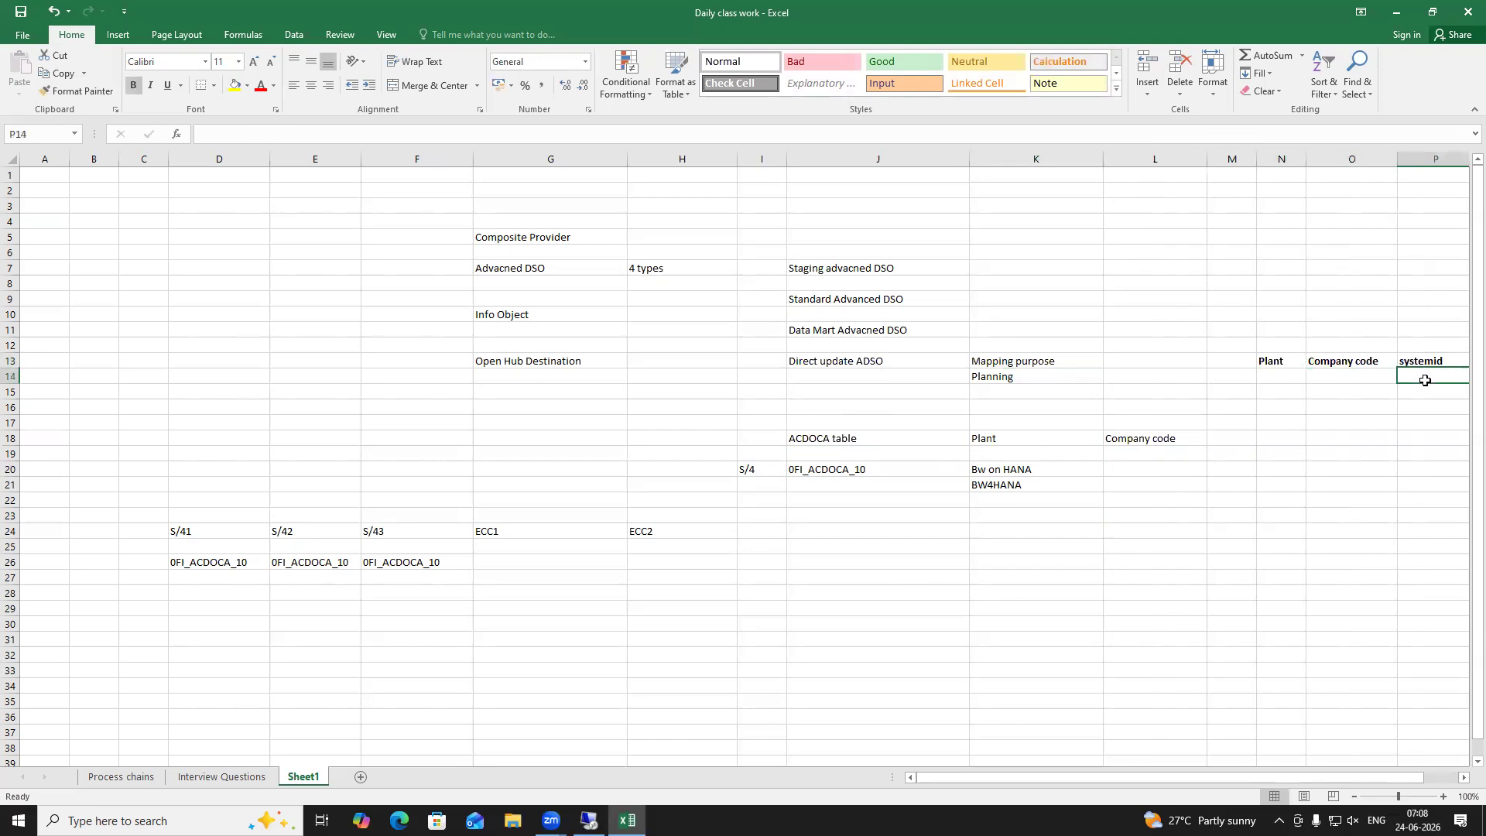
type("S/41")
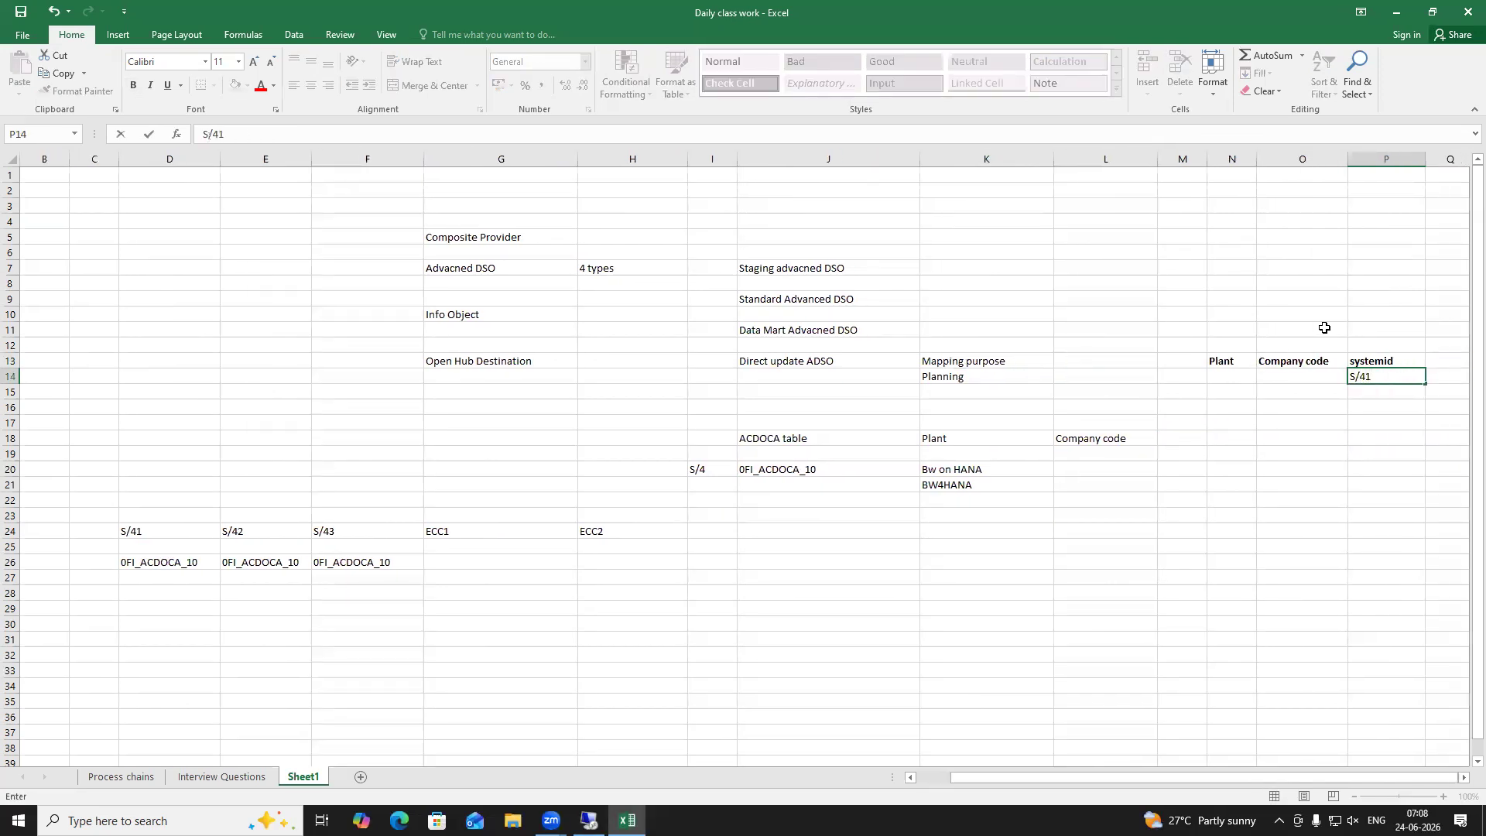
left_click(1355, 390)
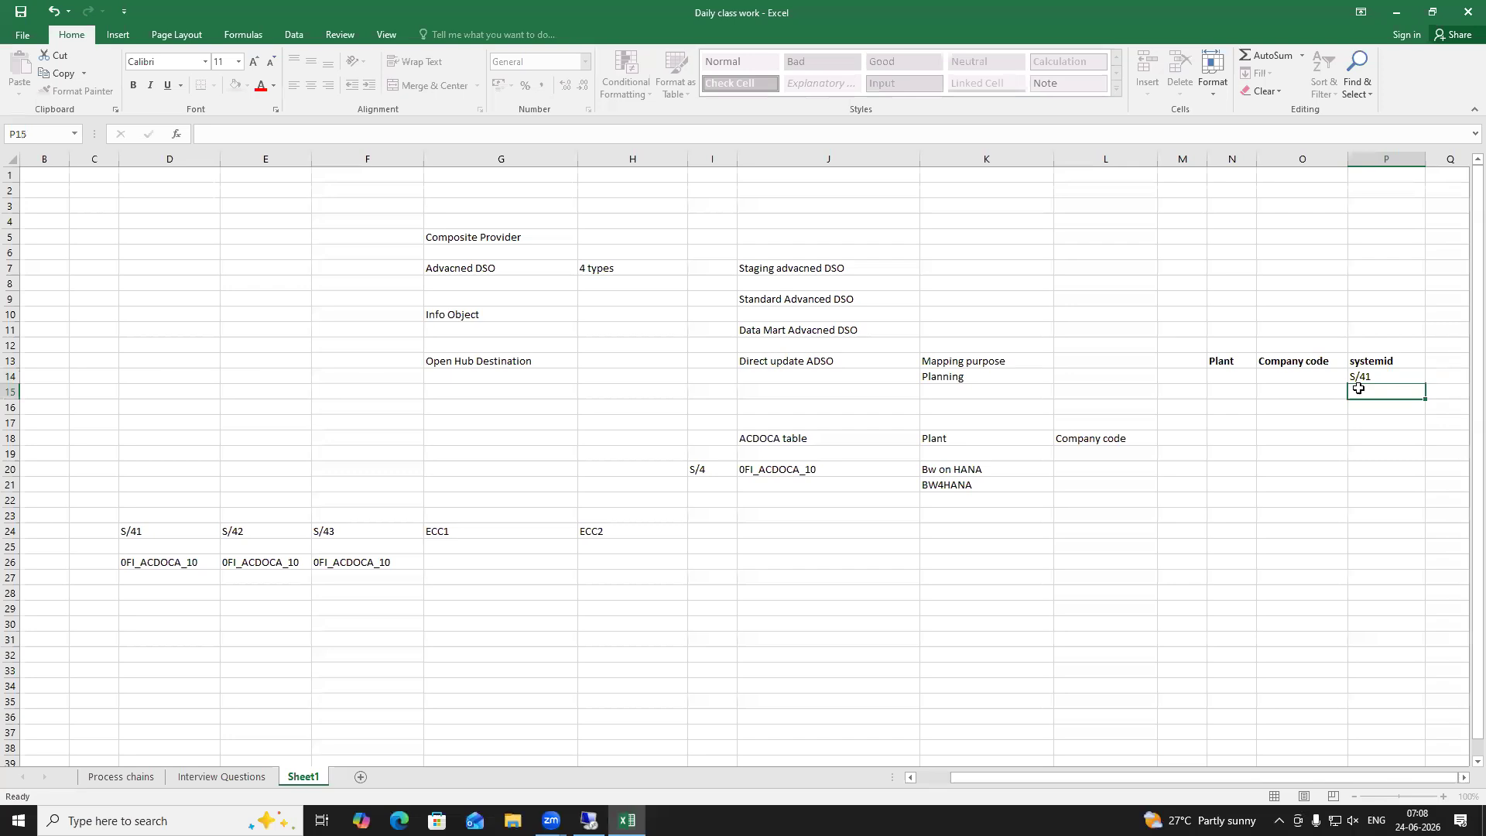
type("S/42")
left_click(1375, 411)
type("S/")
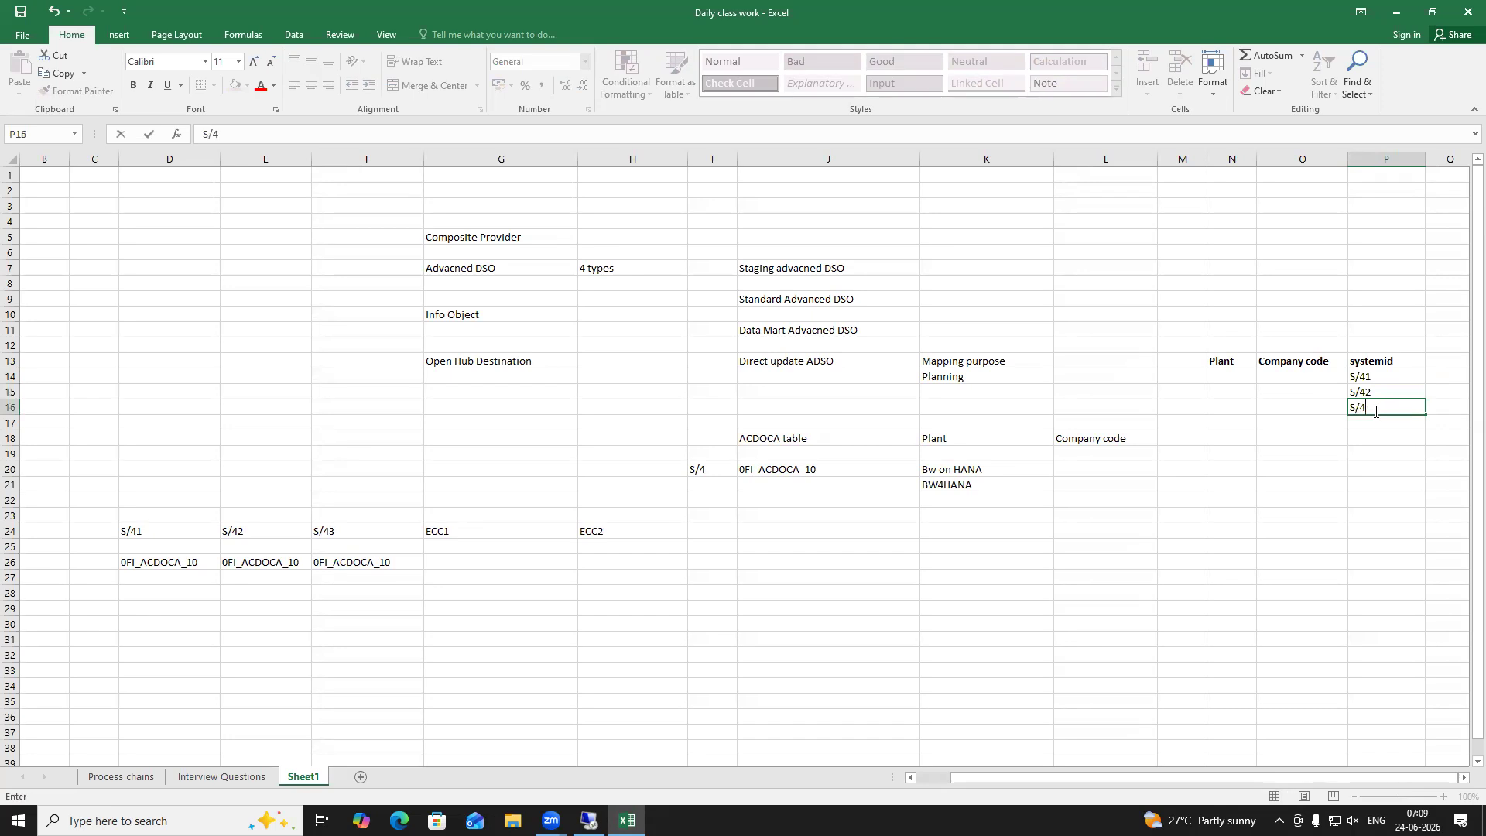
left_click(1349, 474)
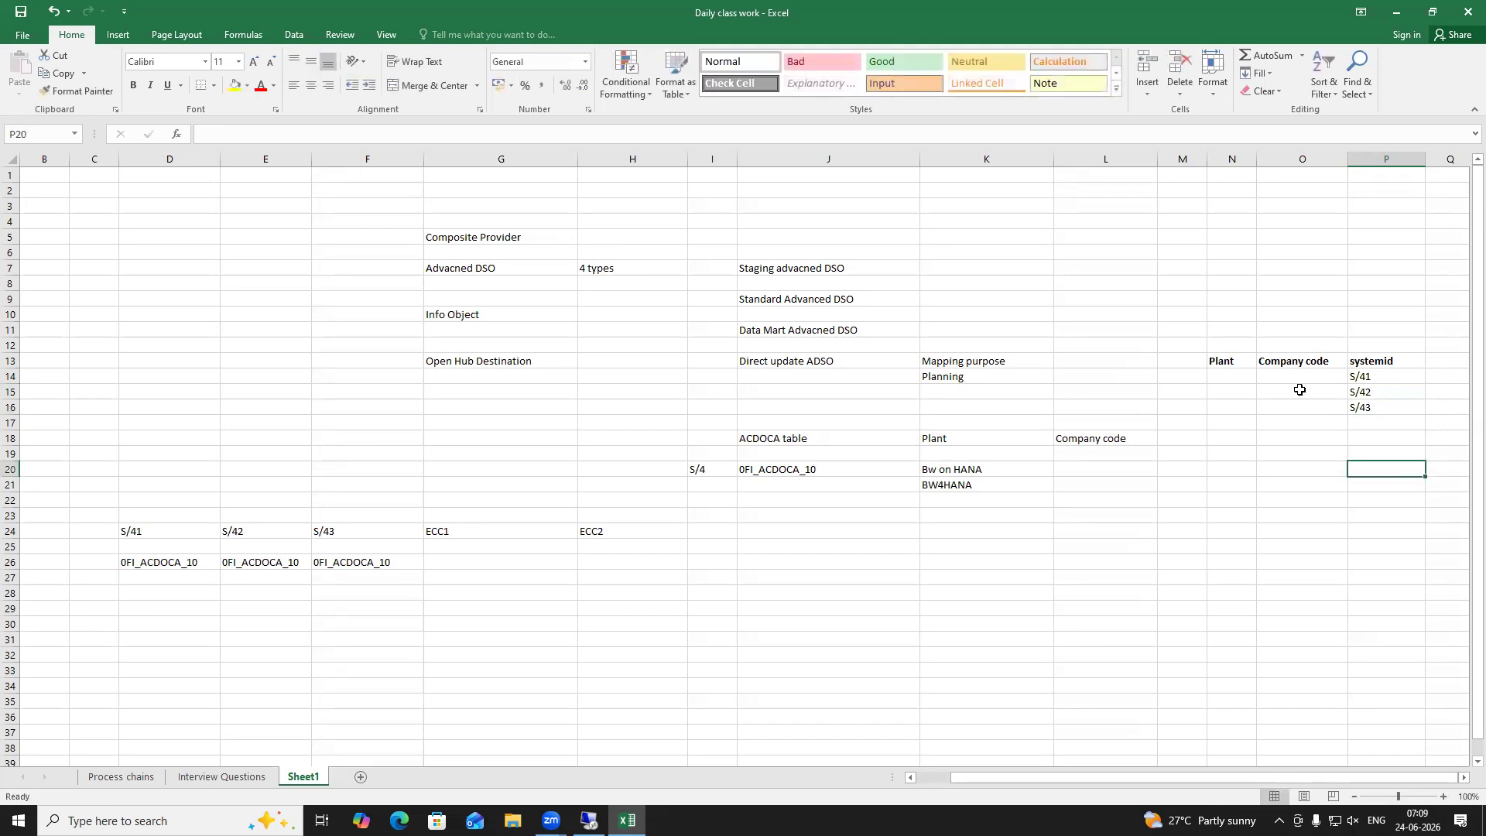
Fill the S/41 mapping row with plant 1000 in N14 and company code 1010 in O14
left_click(1238, 377)
type("1")
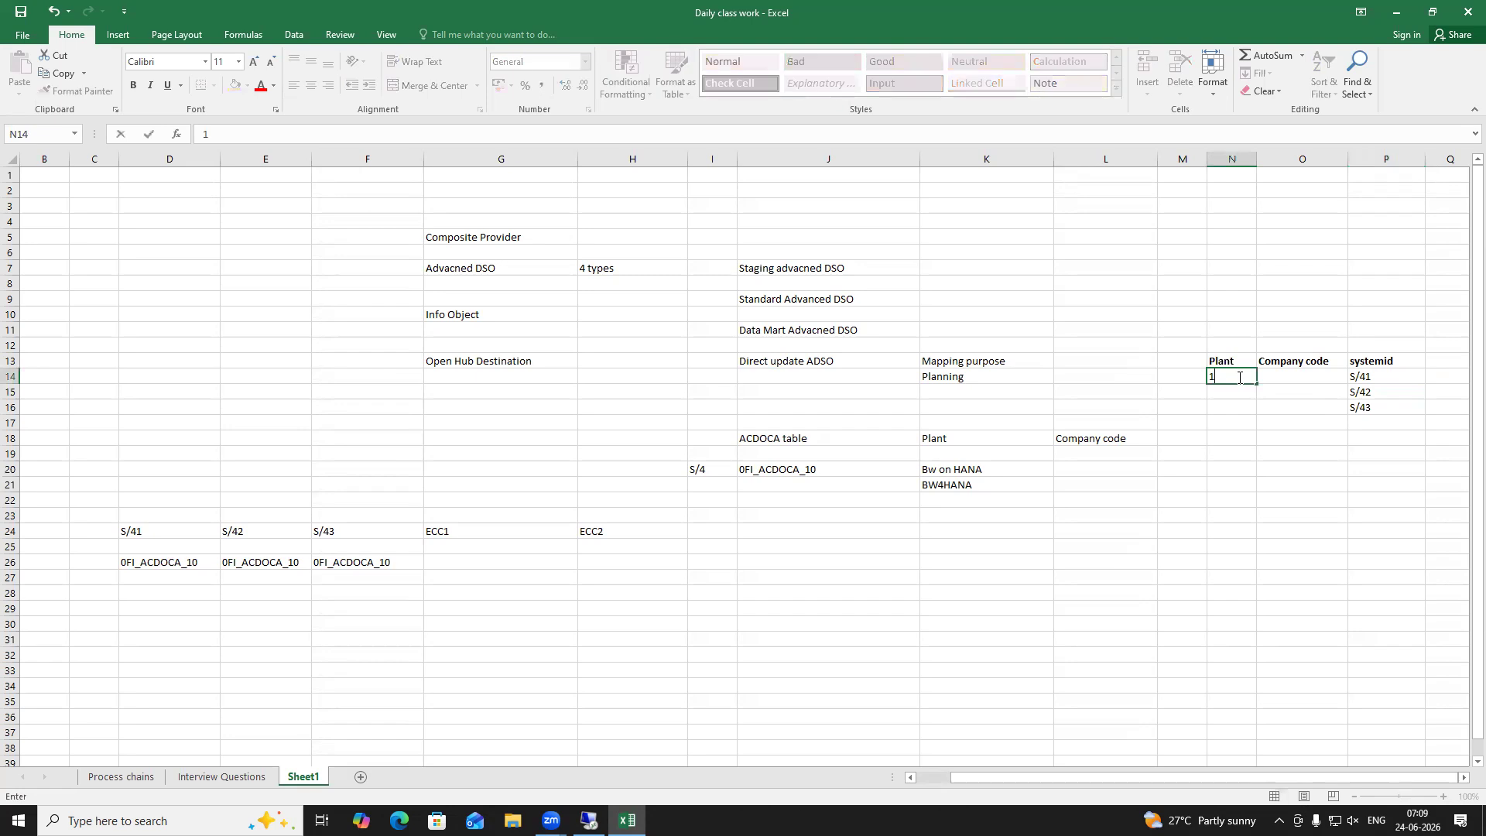
type("000")
left_click(1282, 377)
type("1010")
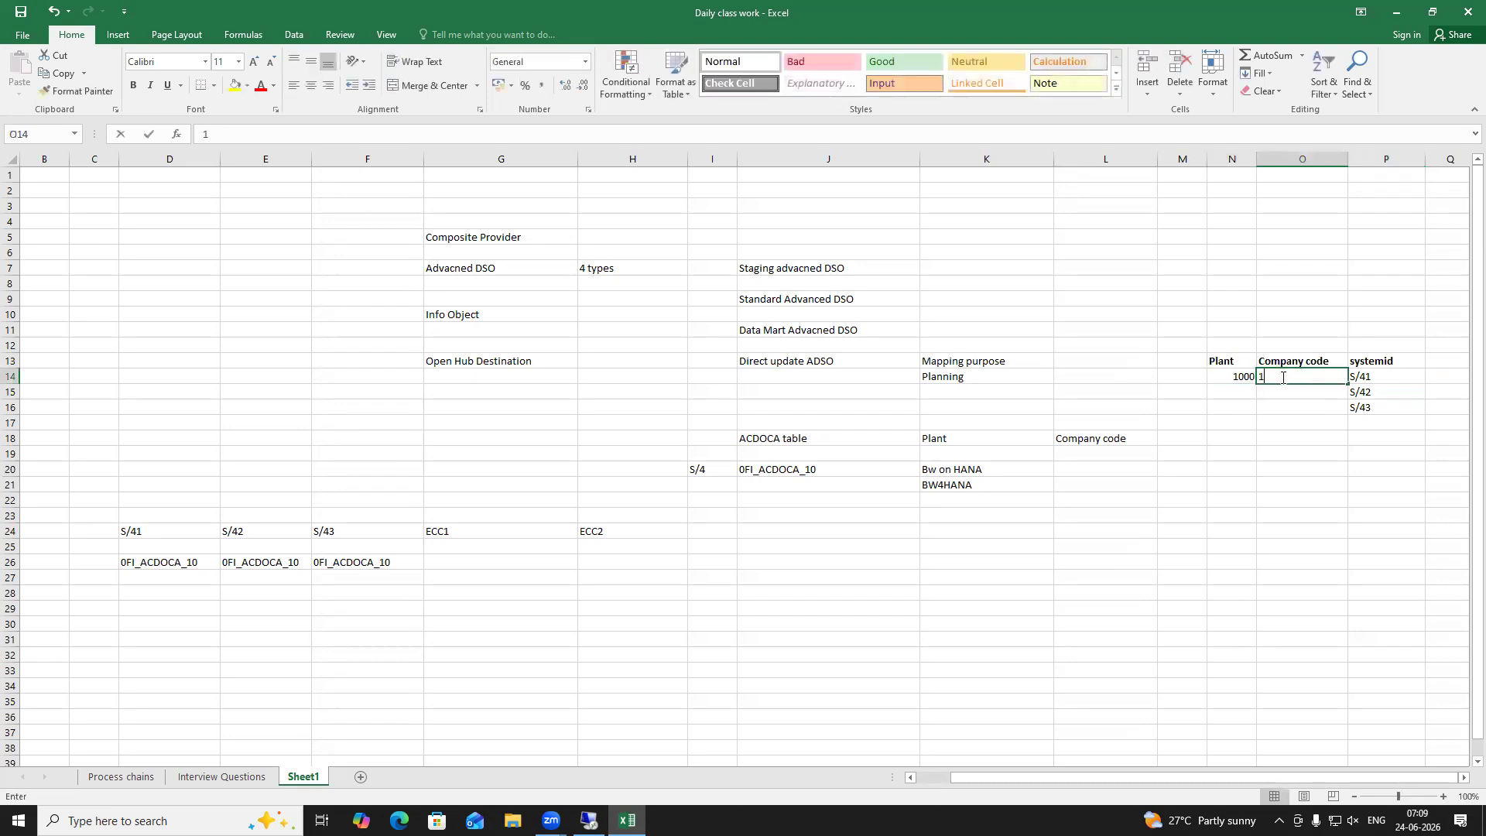
left_click(1283, 425)
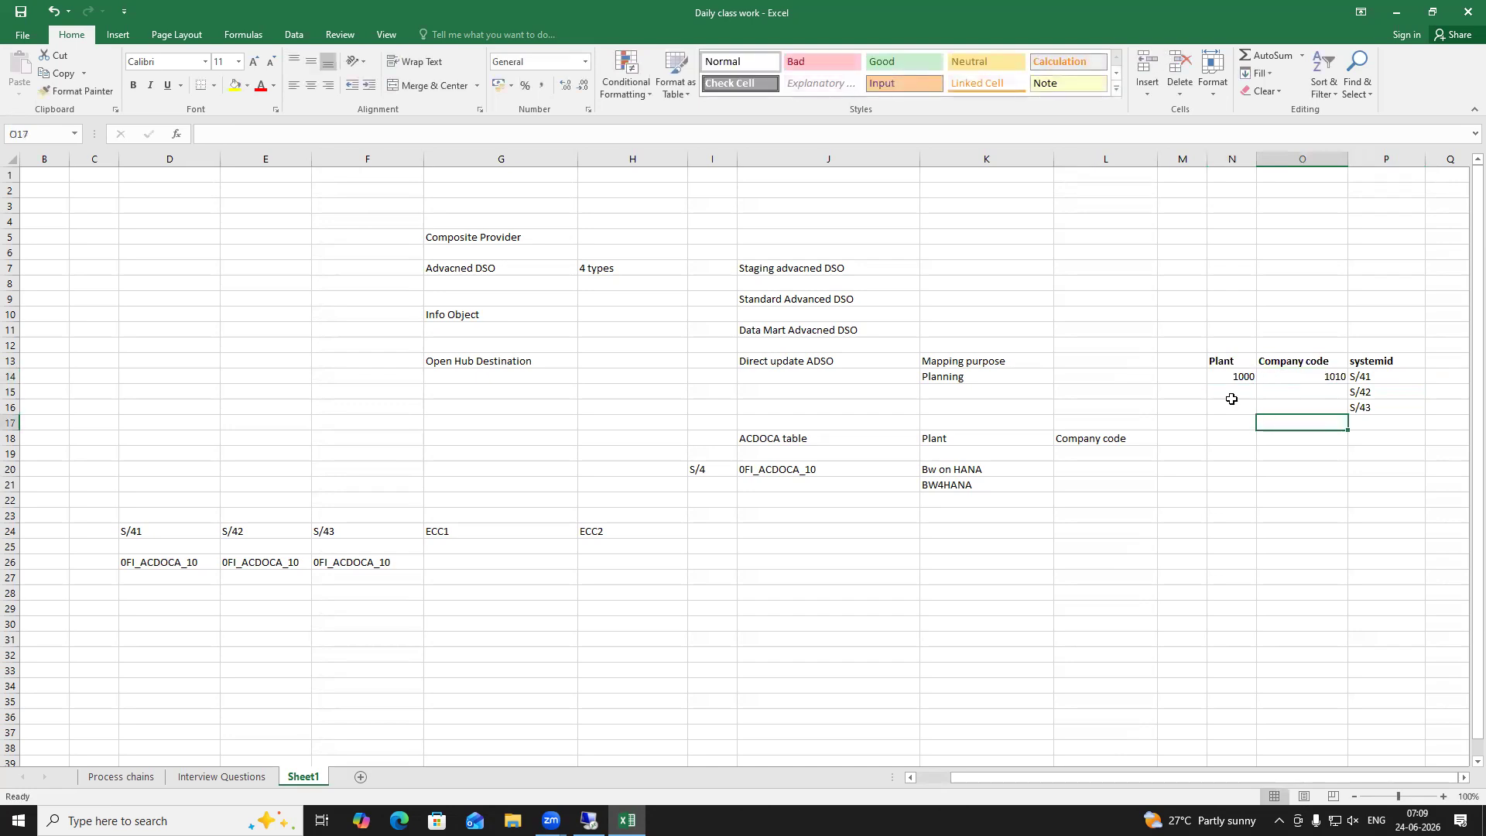
Fill the S/42 mapping row with plant 1000 in N15 and company code 1020 in O15
left_click(1236, 394)
type("1000")
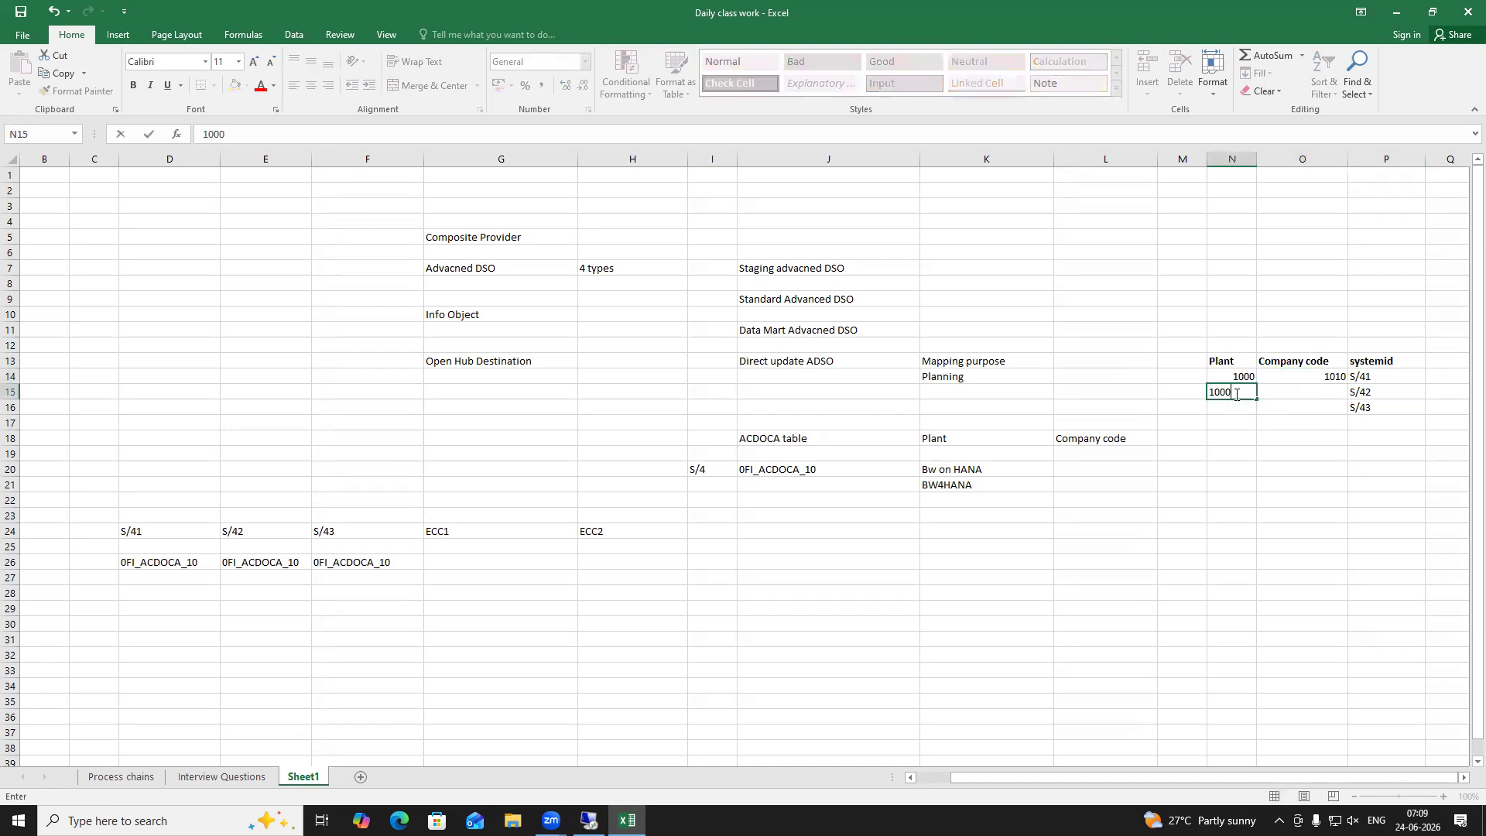
left_click(1297, 396)
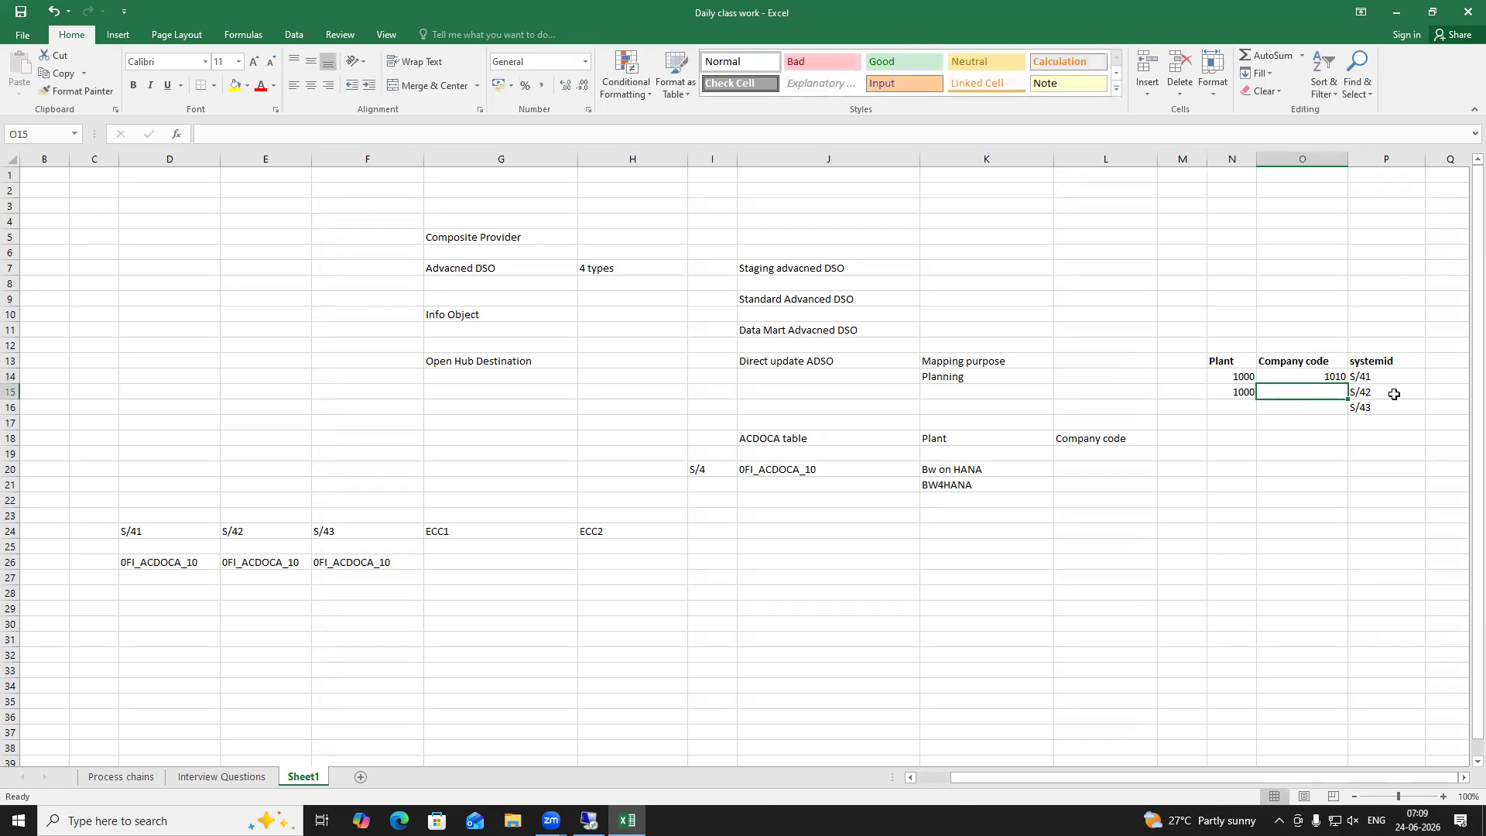
type("102")
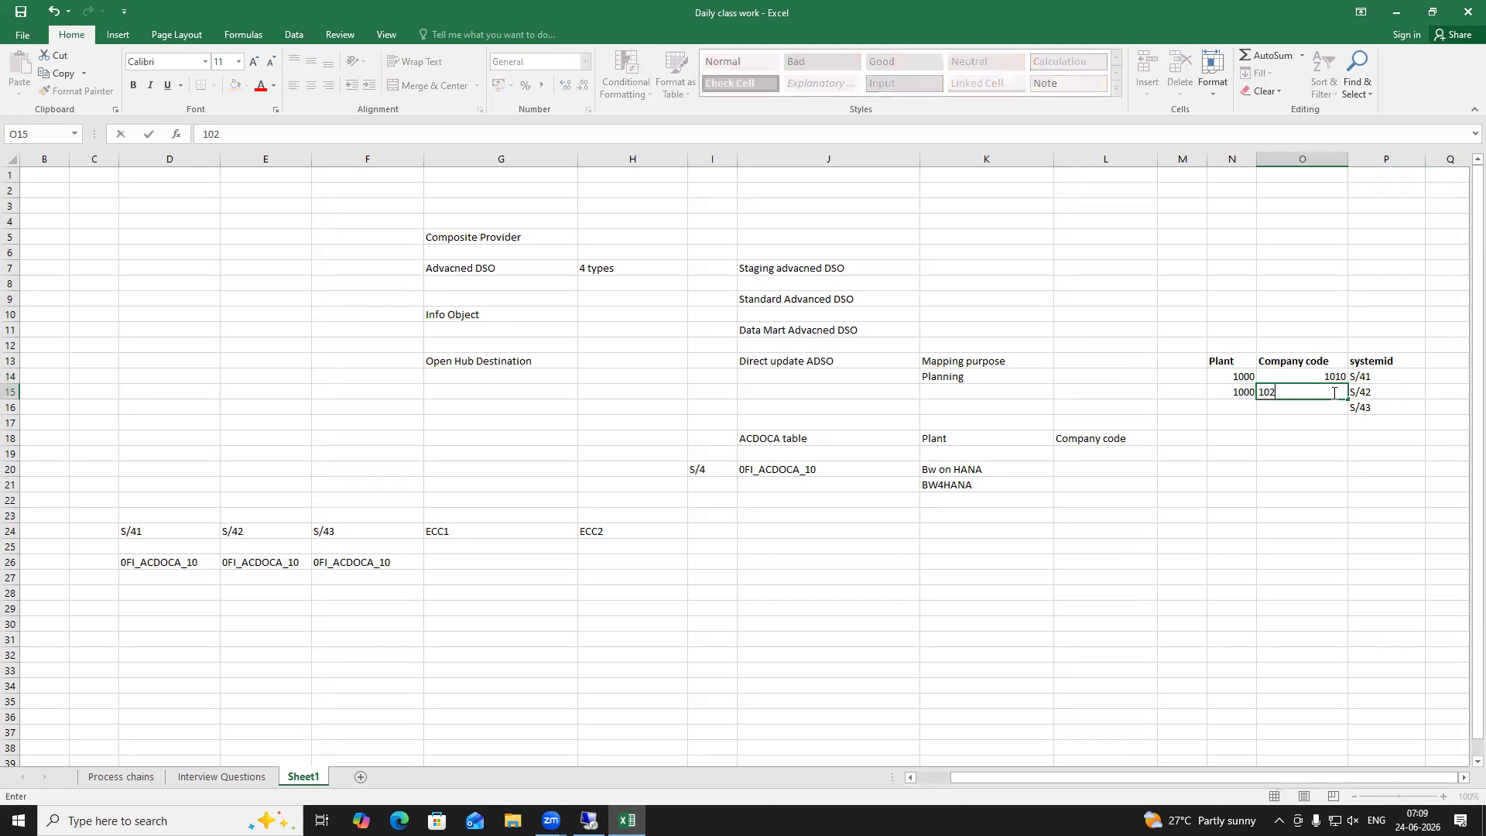
type("0")
key("Return")
left_click_drag(1366, 391, 1253, 393)
left_click(1314, 422)
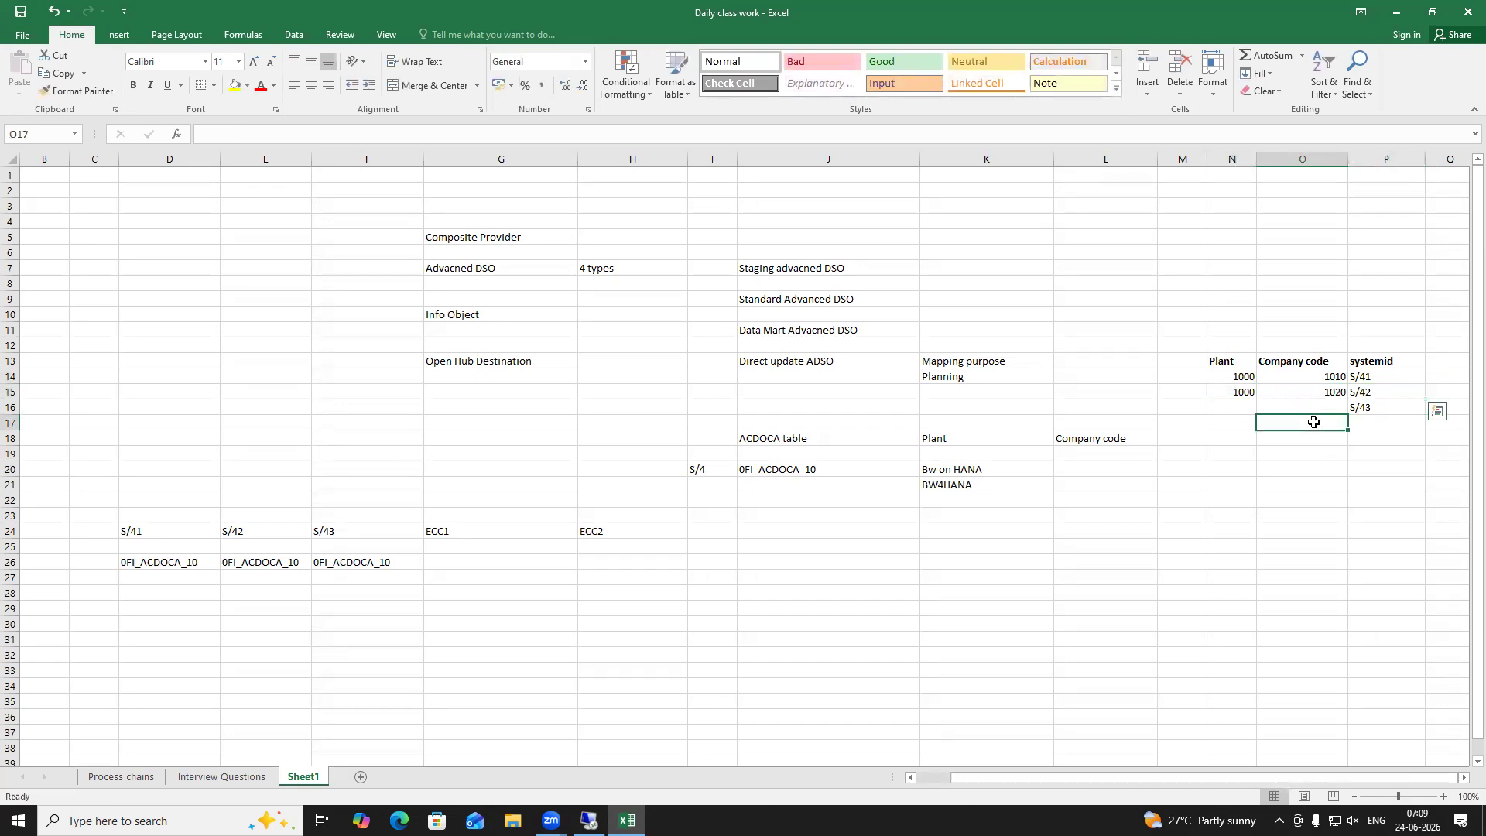
Fill the S/43 mapping row with plant 1000 in N16 and company code 1030 in O16
left_click(1237, 408)
type("1000")
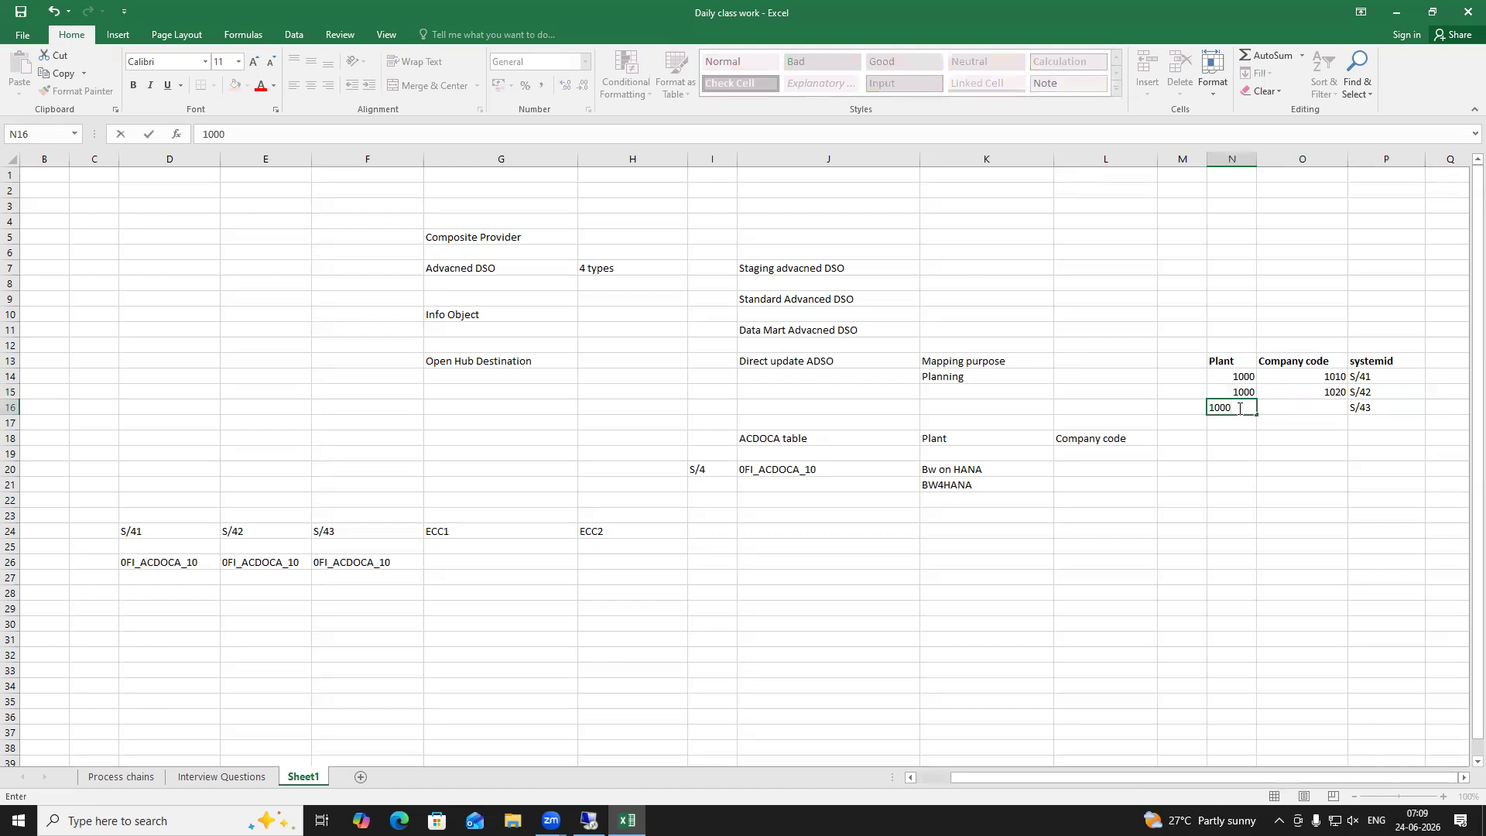
left_click(1326, 424)
left_click(1328, 408)
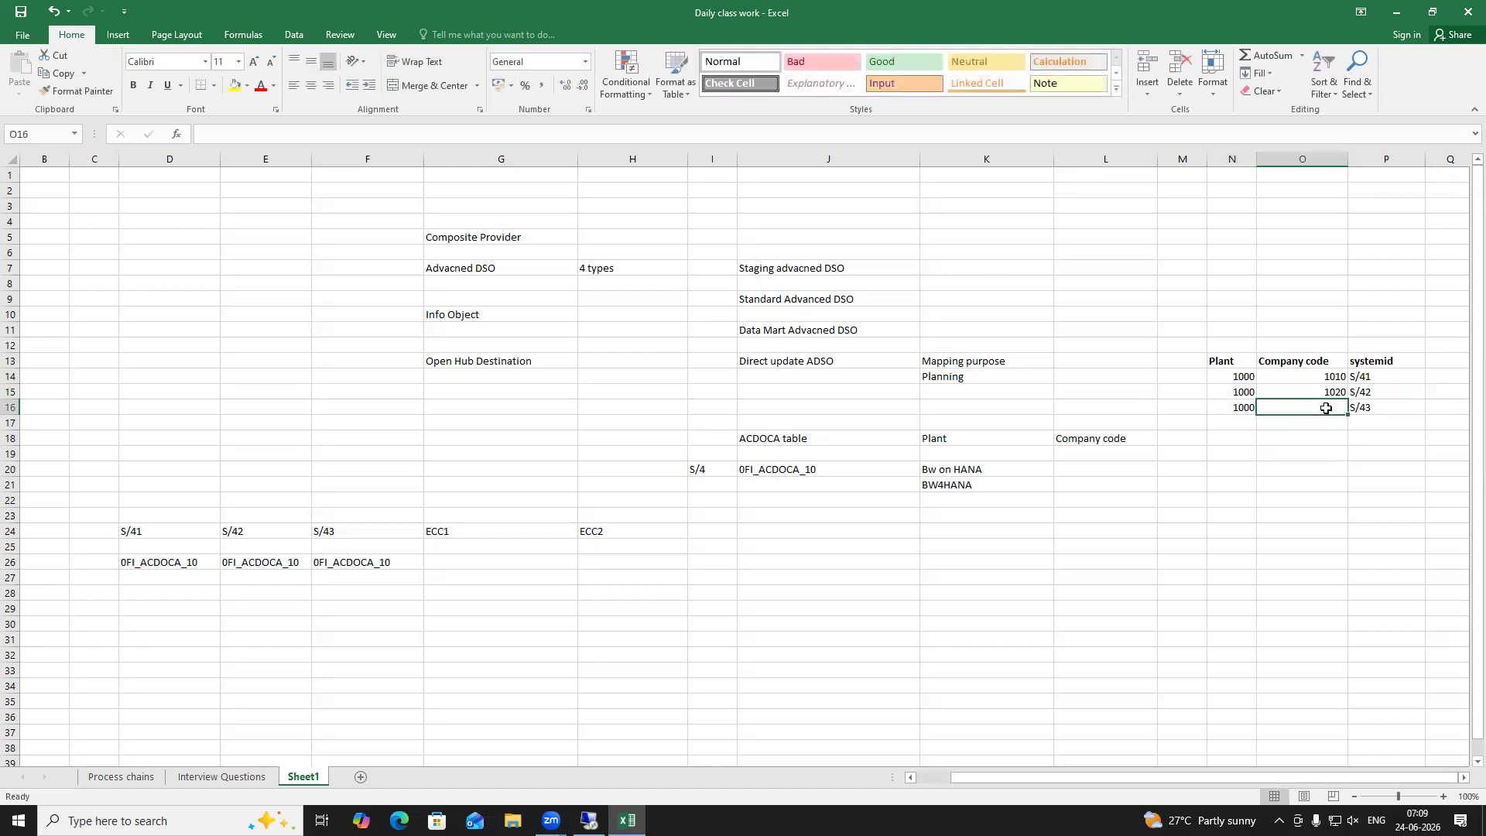
type("103")
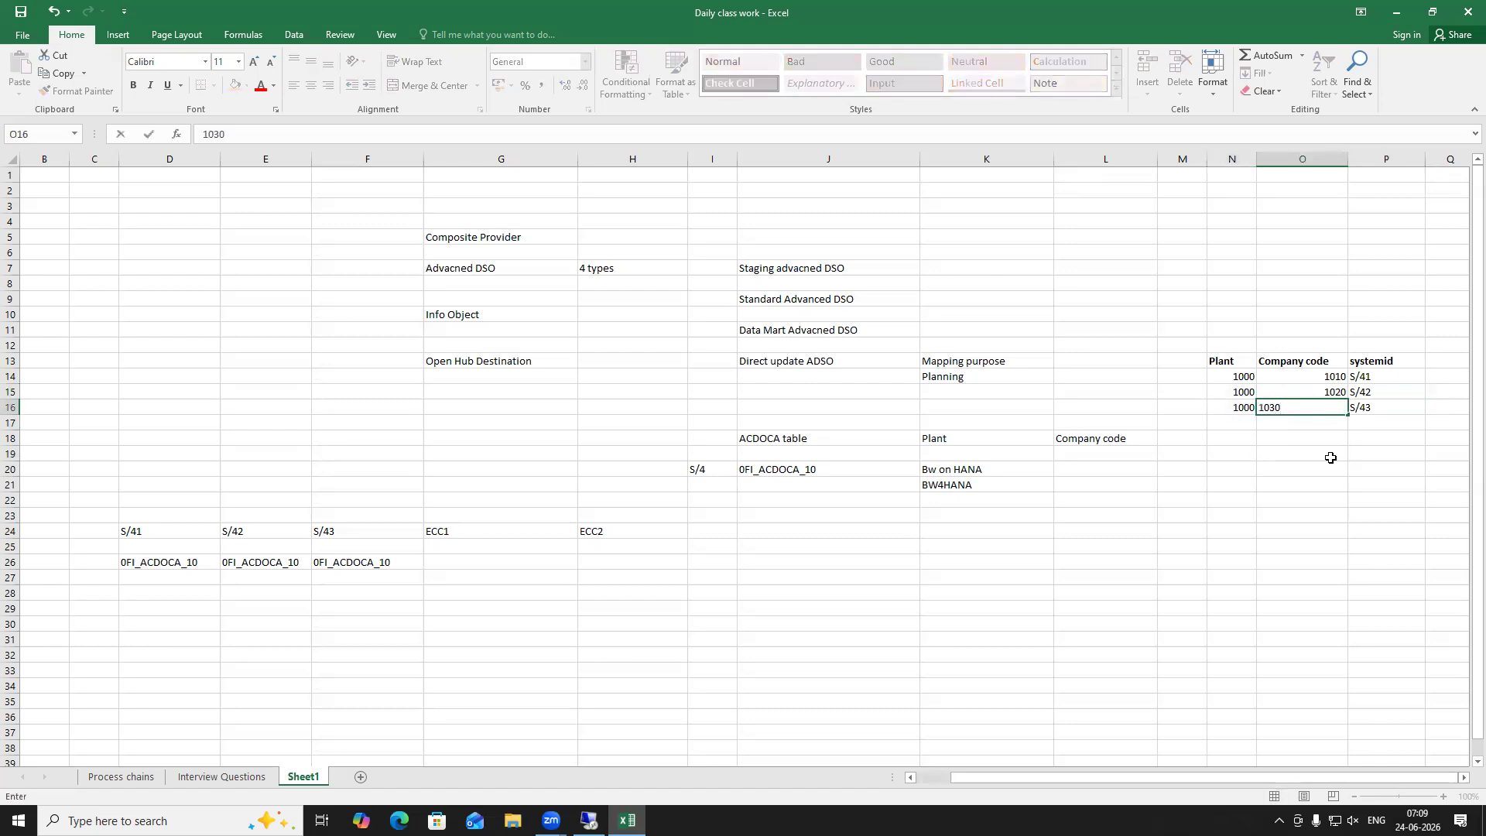
type("0")
left_click(1331, 457)
left_click_drag(1385, 377, 1384, 410)
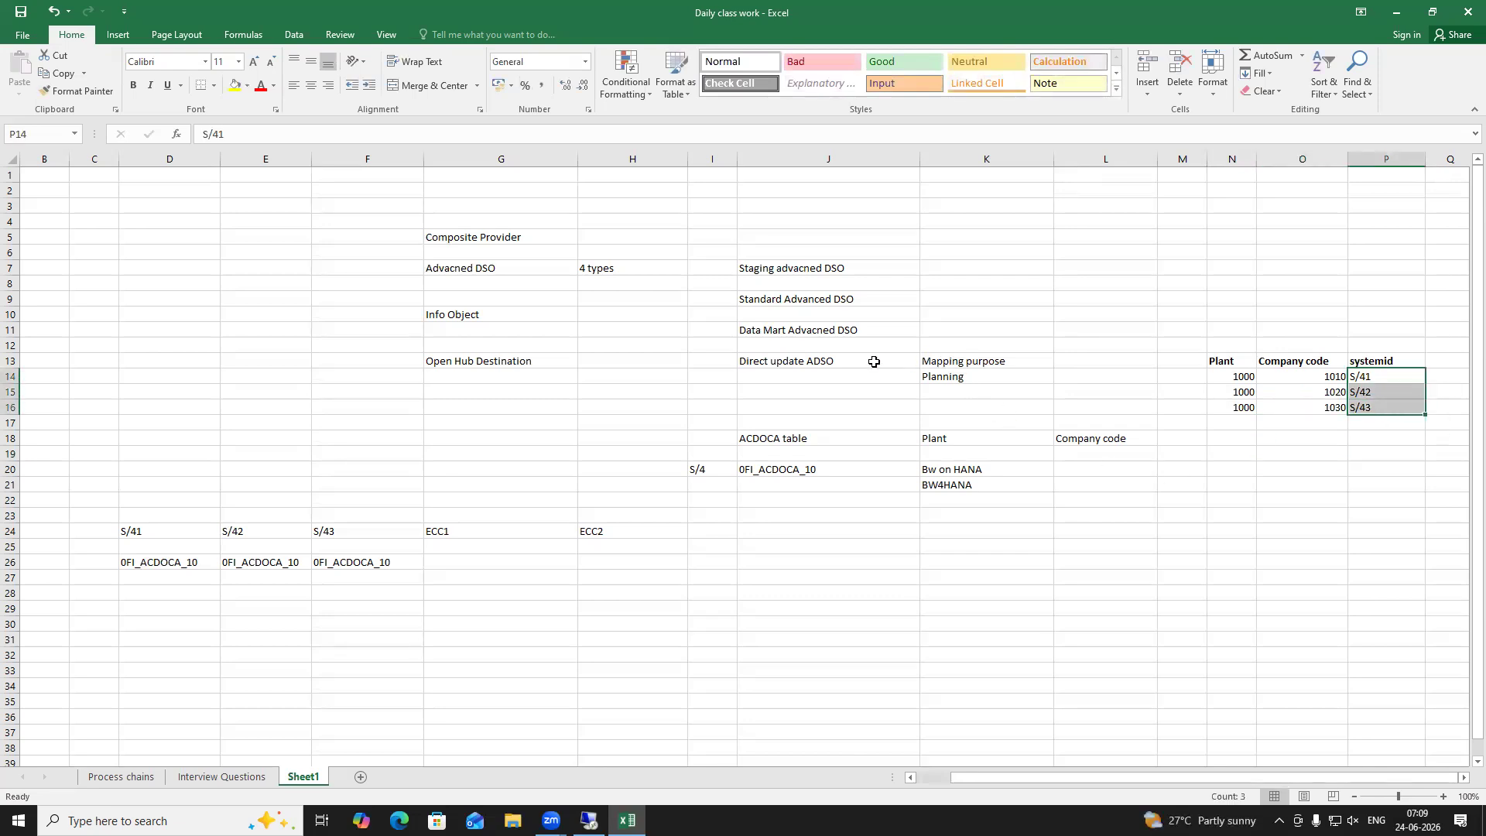
Enter the sample plant value 1000 in K19, under the Plant field of the ACDOCA table
left_click(816, 440)
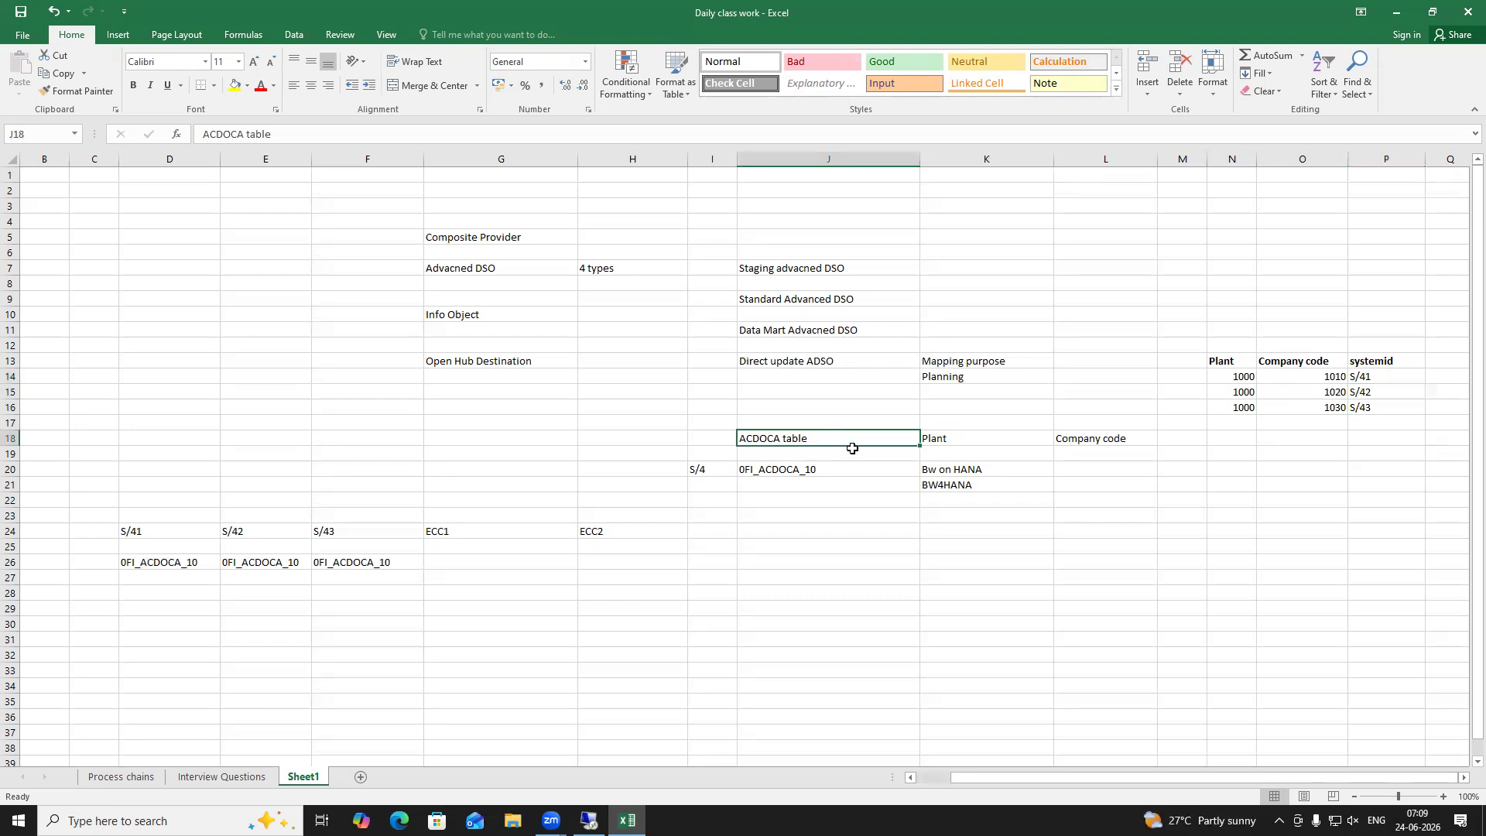
left_click(1101, 452)
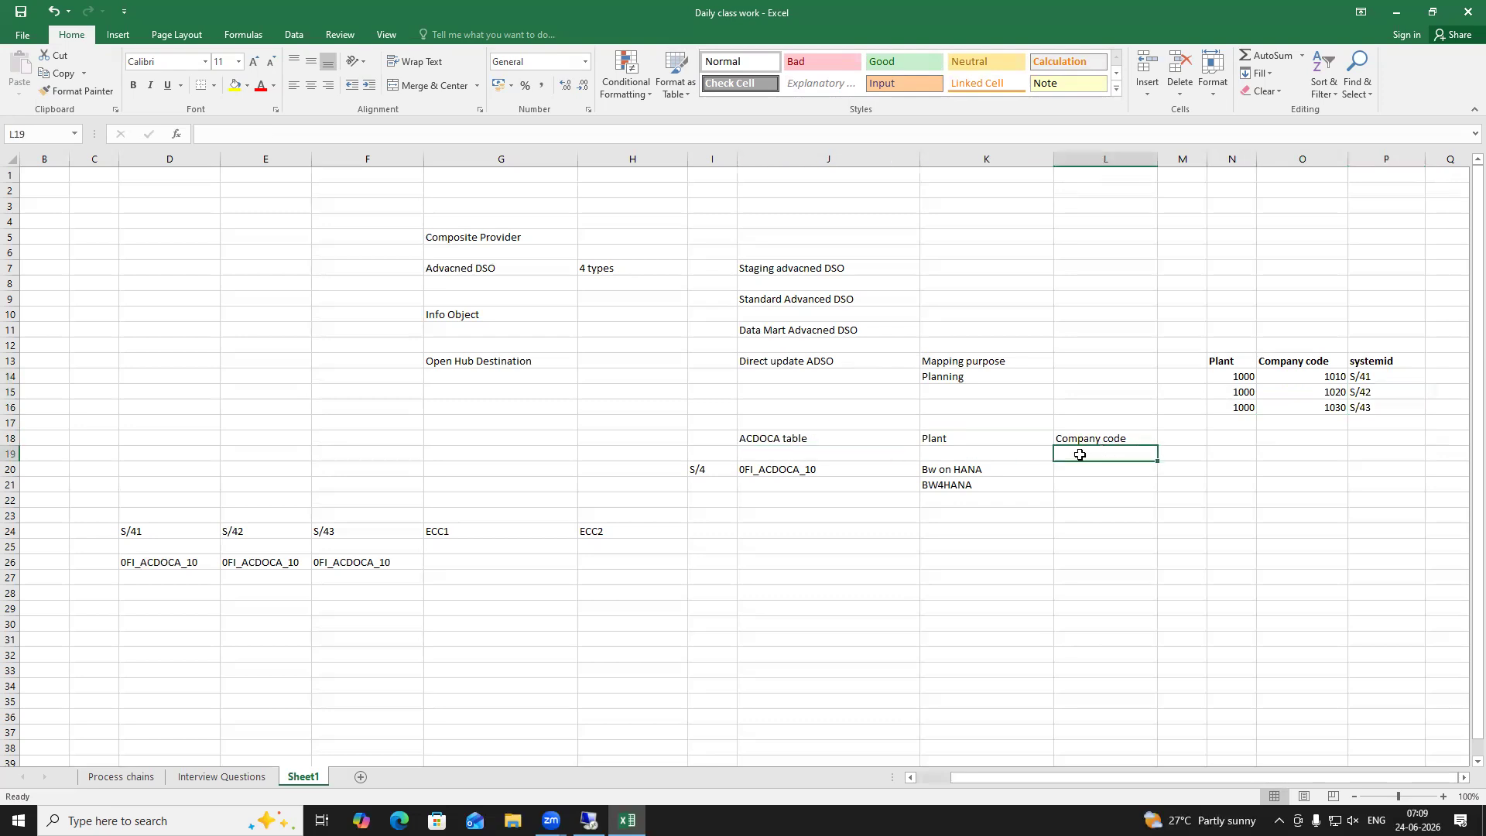
left_click(1009, 455)
type("1000")
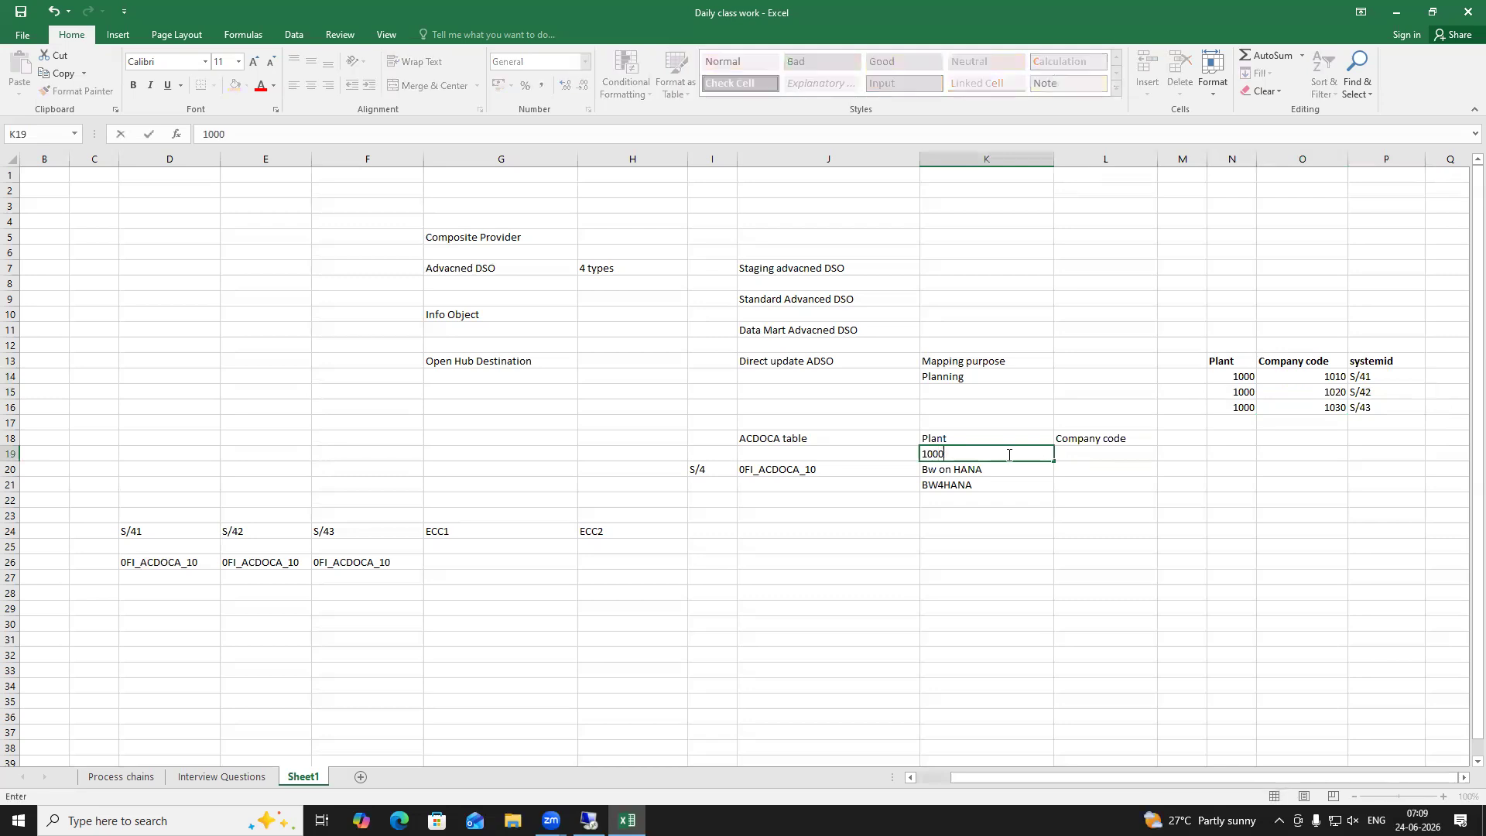
left_click(1028, 547)
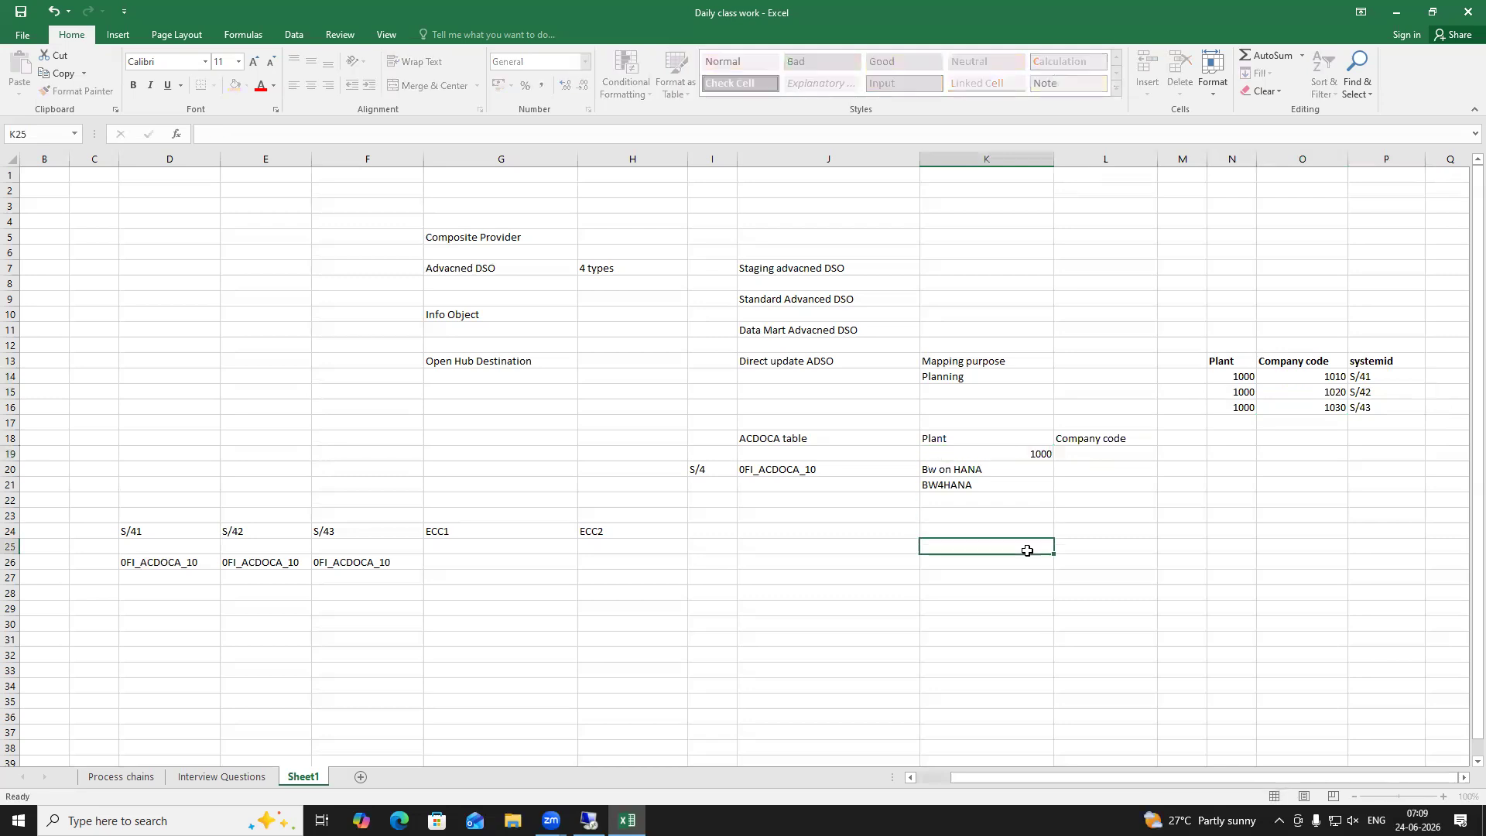
Enter BW on HANA in D33 and Standard ADSO in D36, below the S/41 DataSource
left_click(158, 562)
left_click_drag(157, 535, 142, 657)
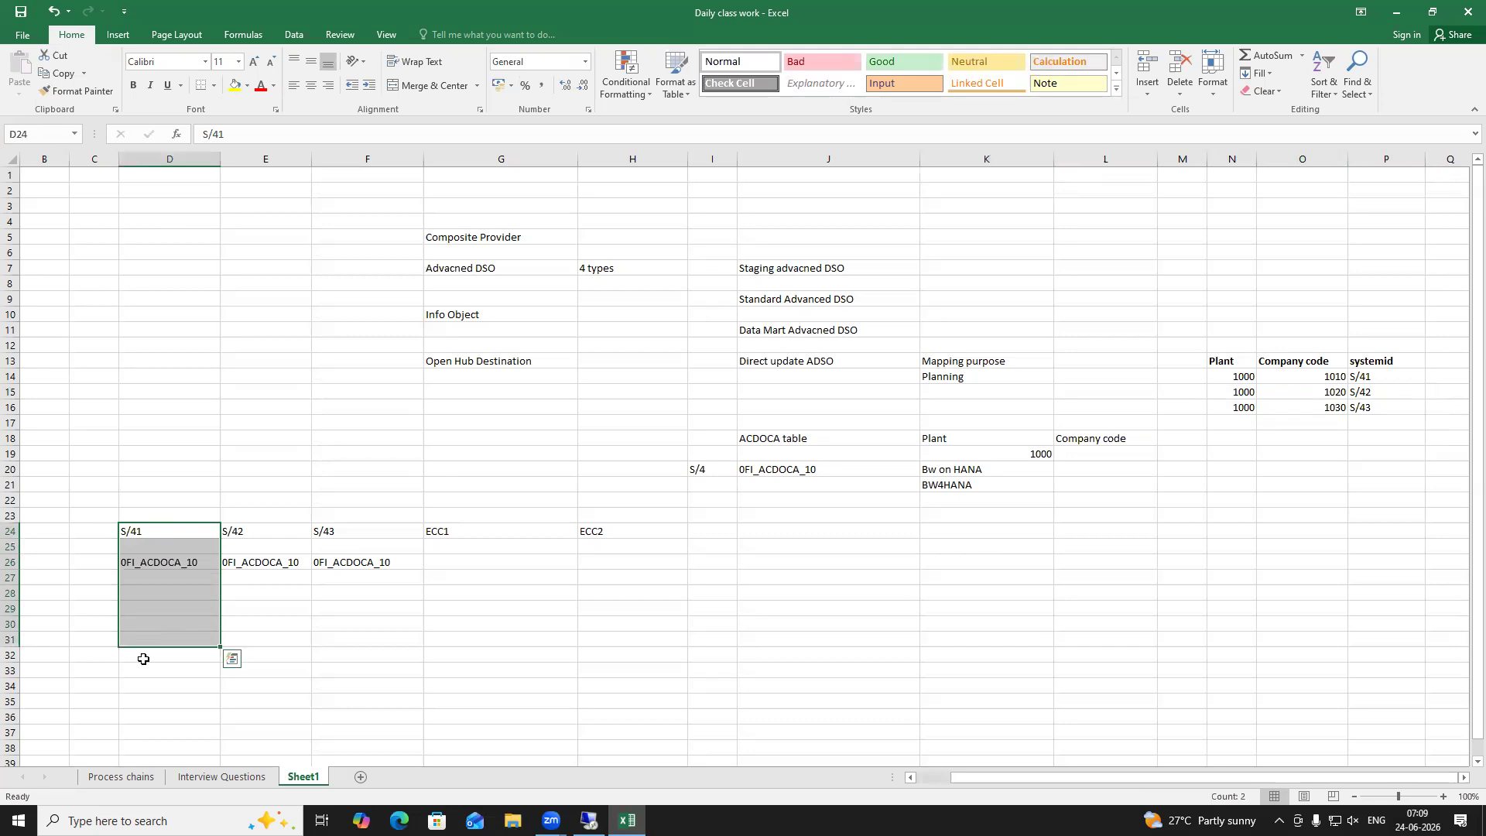
left_click(143, 667)
type("BW")
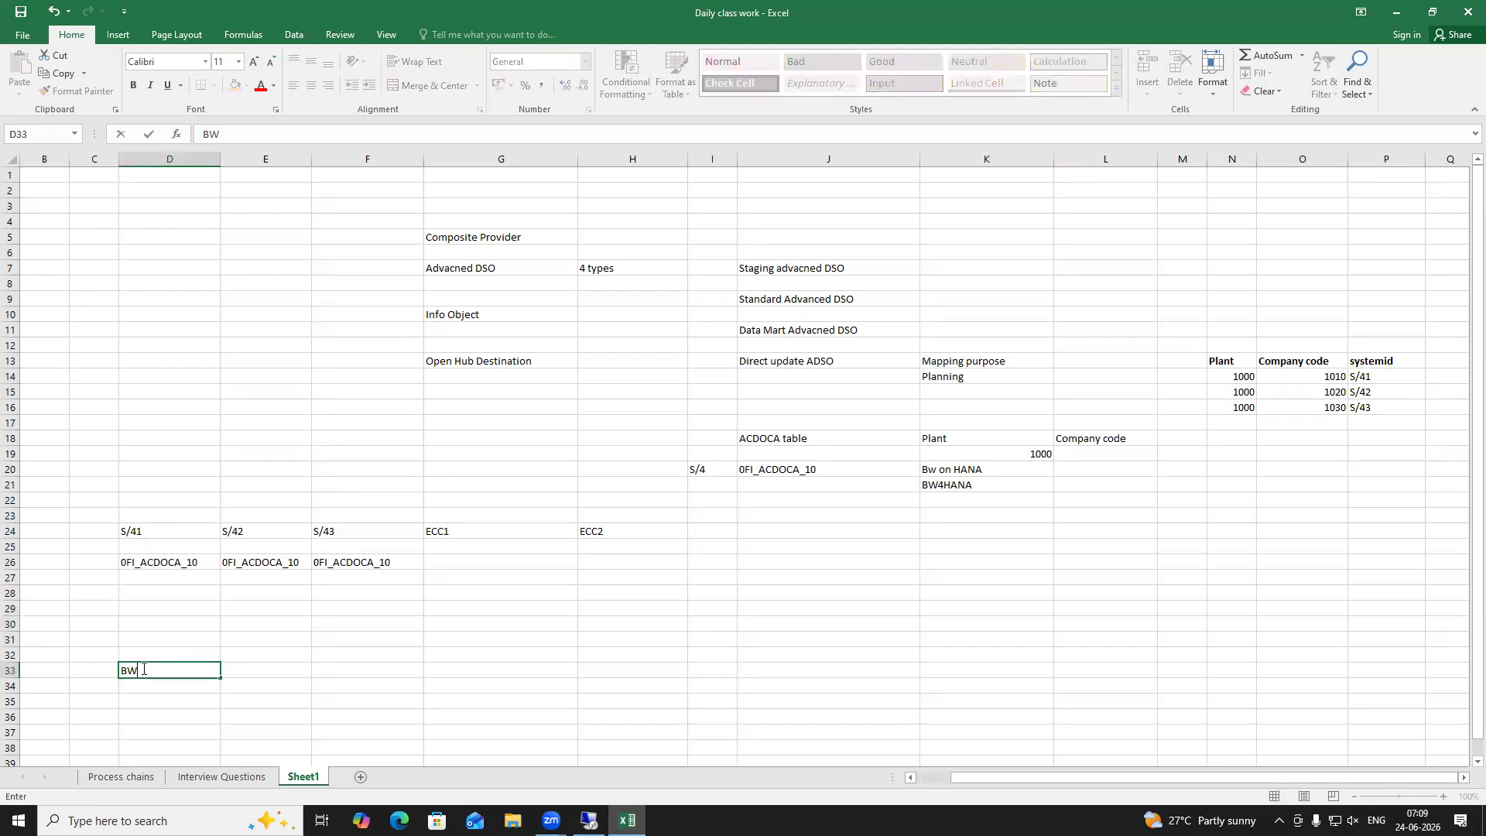
type(" on HANA")
left_click(163, 715)
type("S")
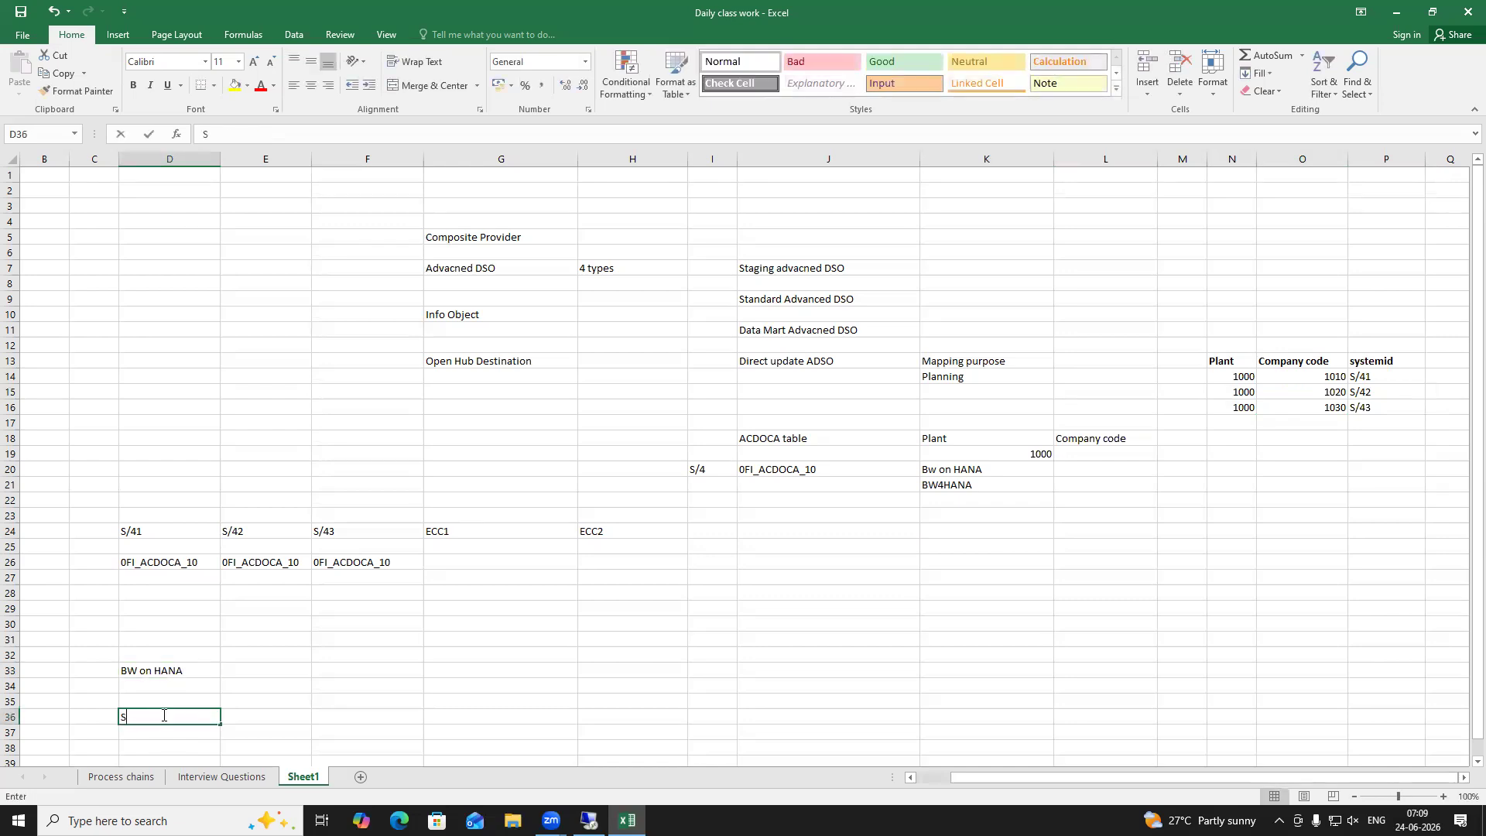
type("tandard AD")
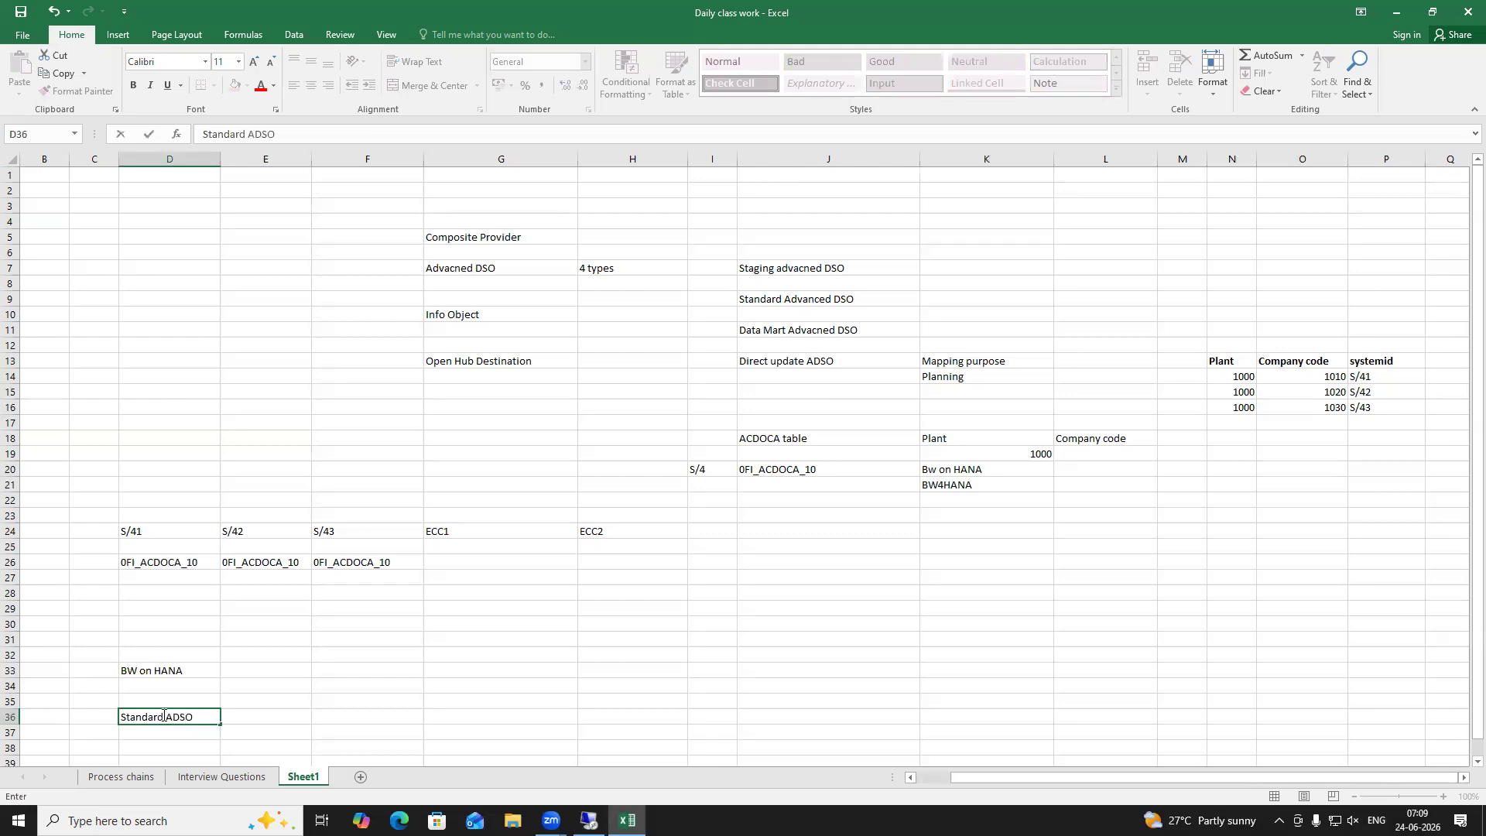
type("SO")
left_click(248, 720)
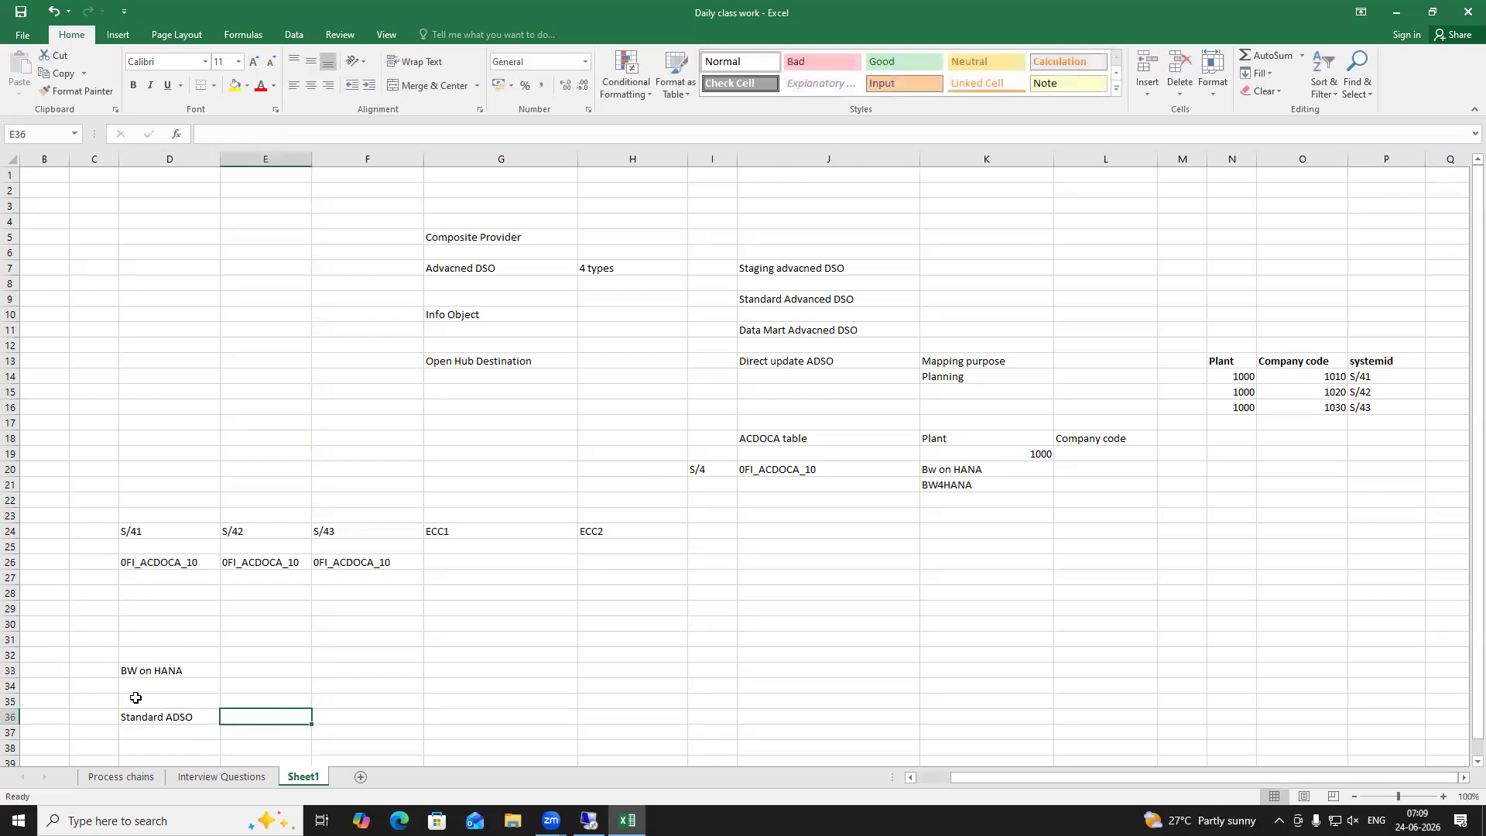
Copy the DataSource name 0FI_ACDOCA_10 from D26 into D29, above the BW on HANA entry
left_click(145, 673)
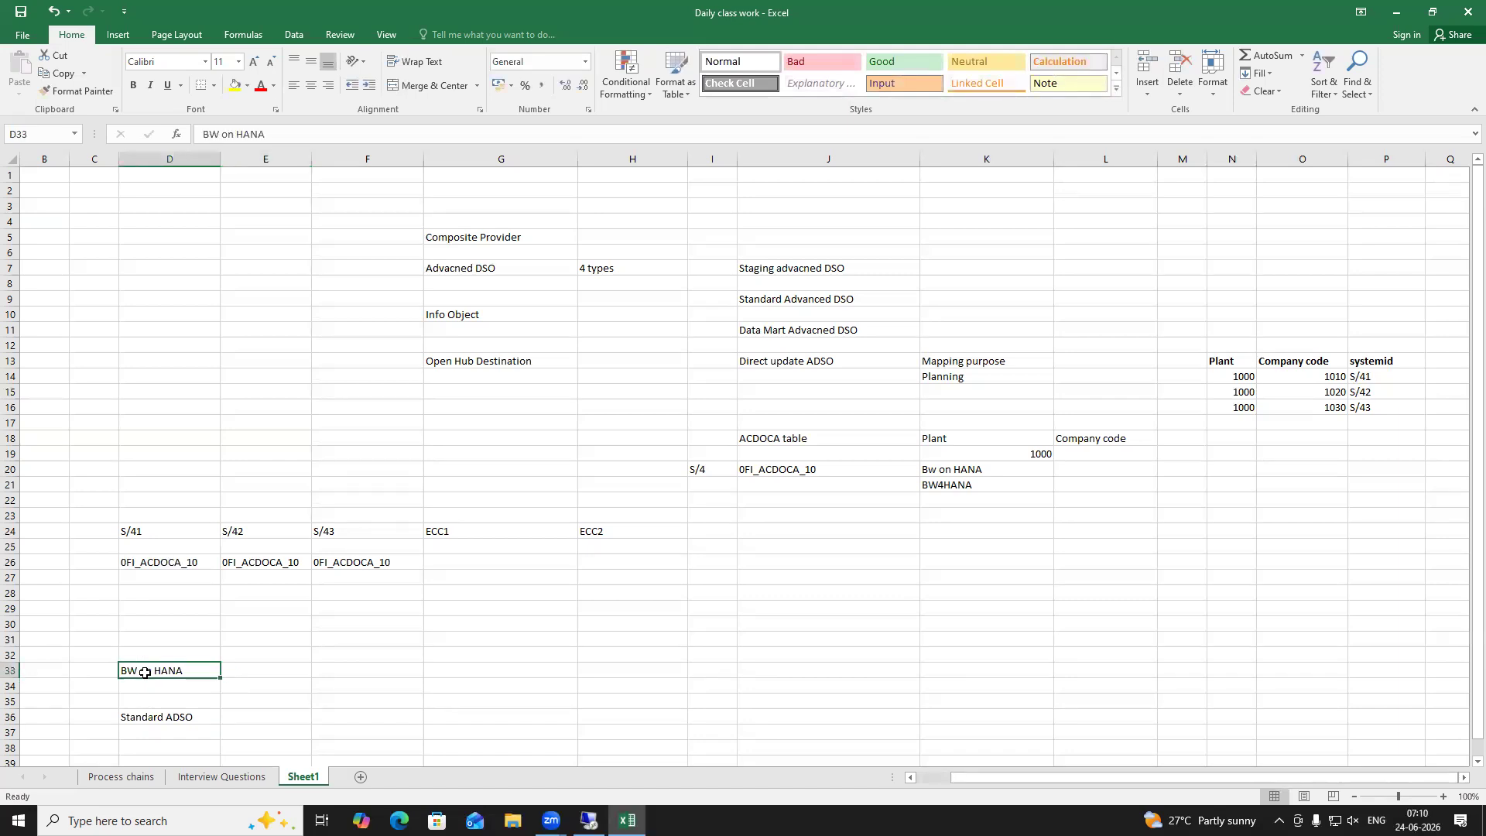
left_click(157, 564)
key("ctrl+c")
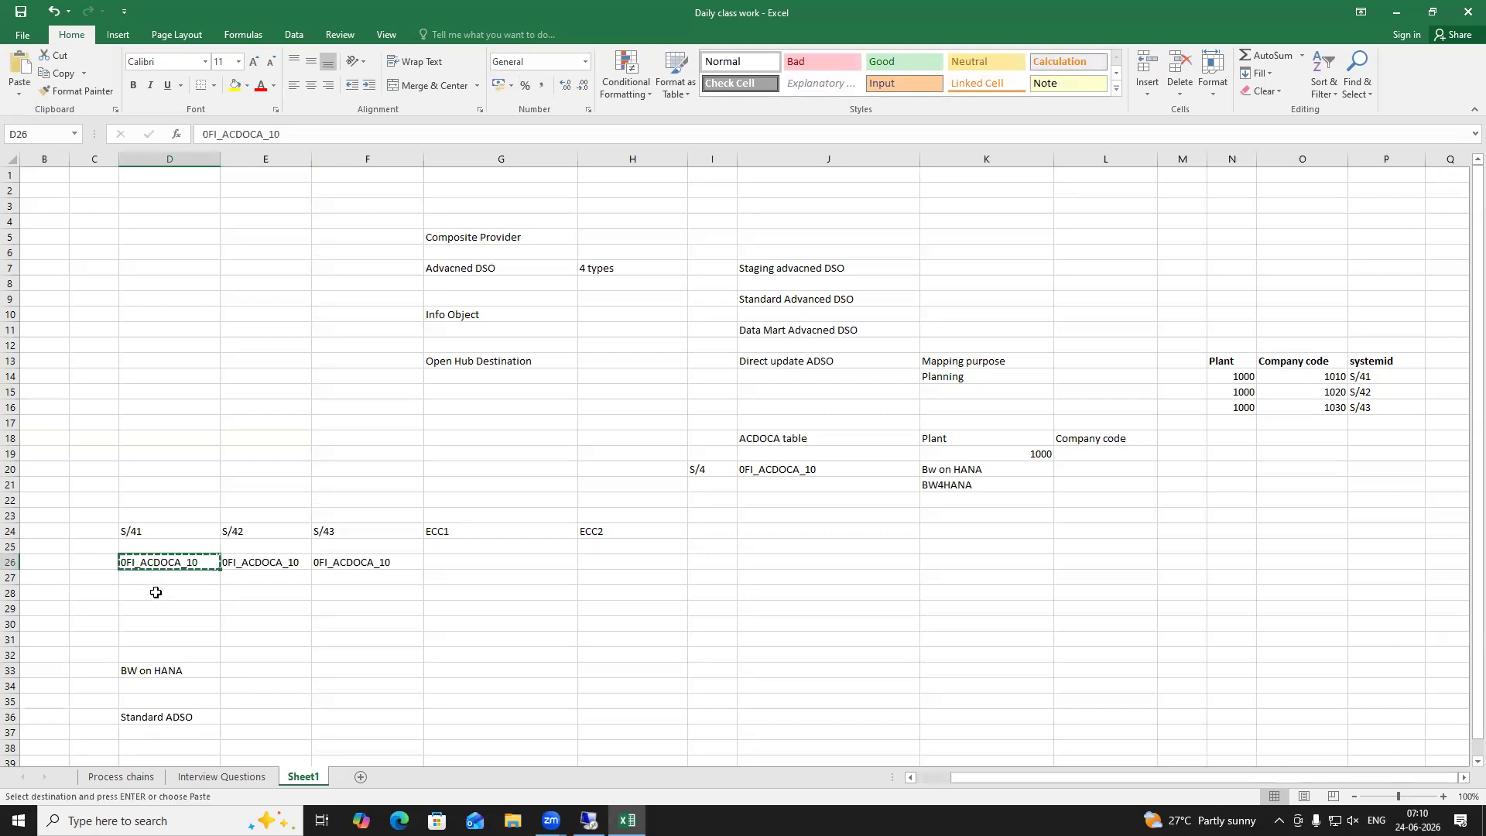
left_click(146, 607)
key("ctrl+v")
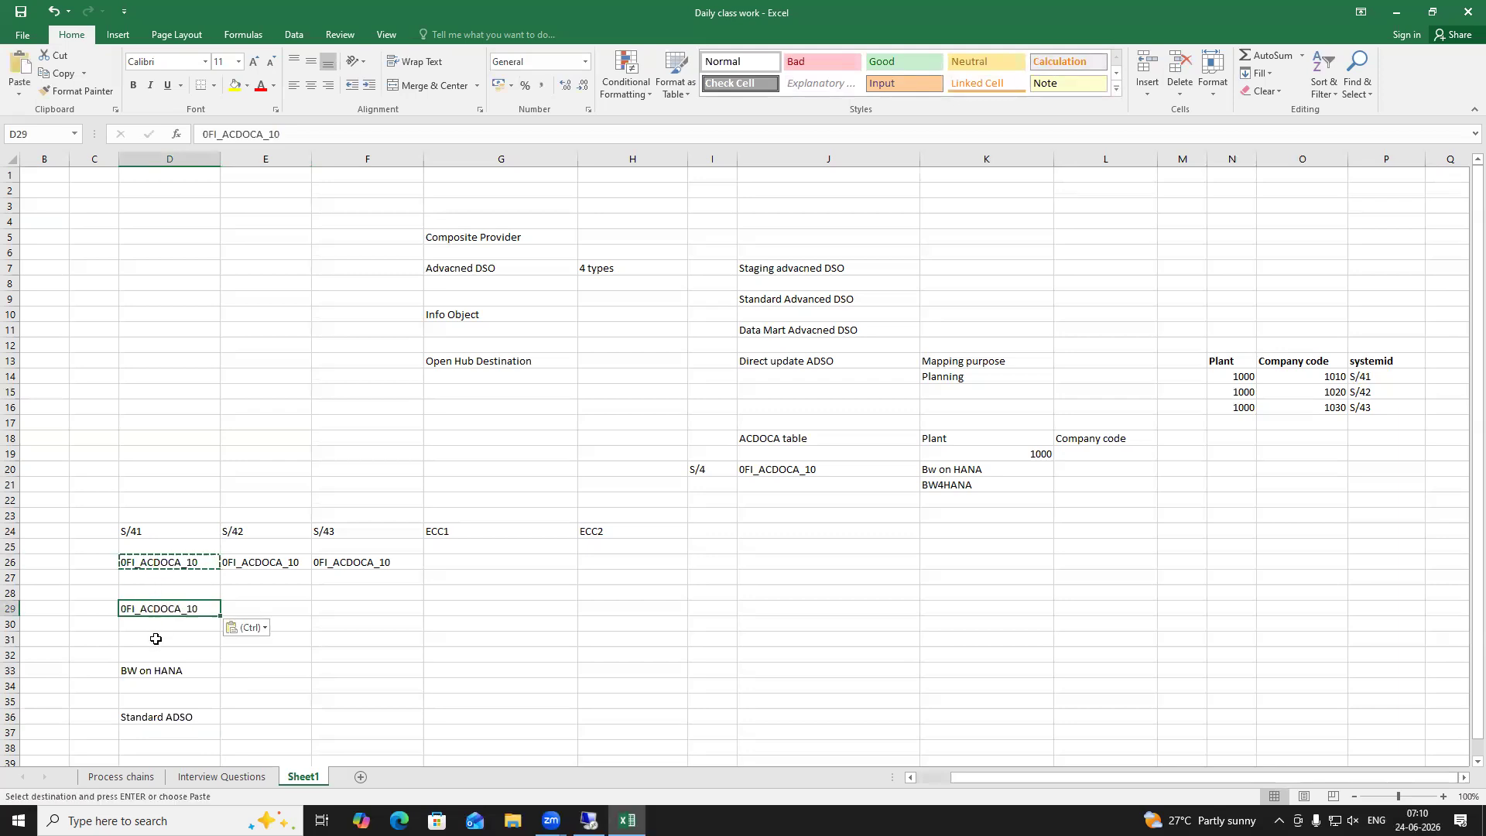
Enter Staging adso in D31, between the copied DataSource name and BW on HANA
left_click(146, 636)
left_click(149, 609)
left_click(143, 634)
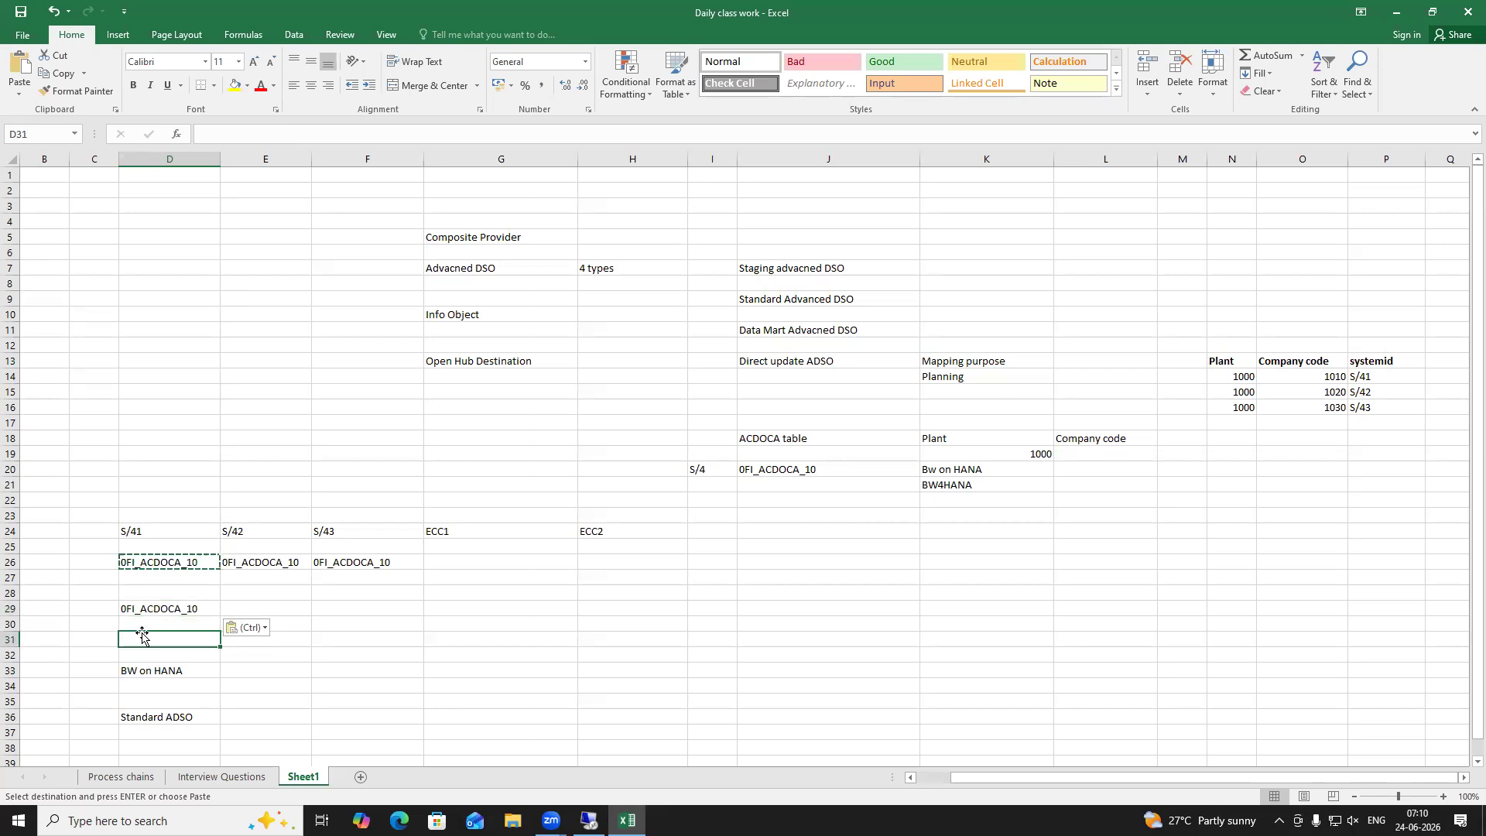
type("Staging adso")
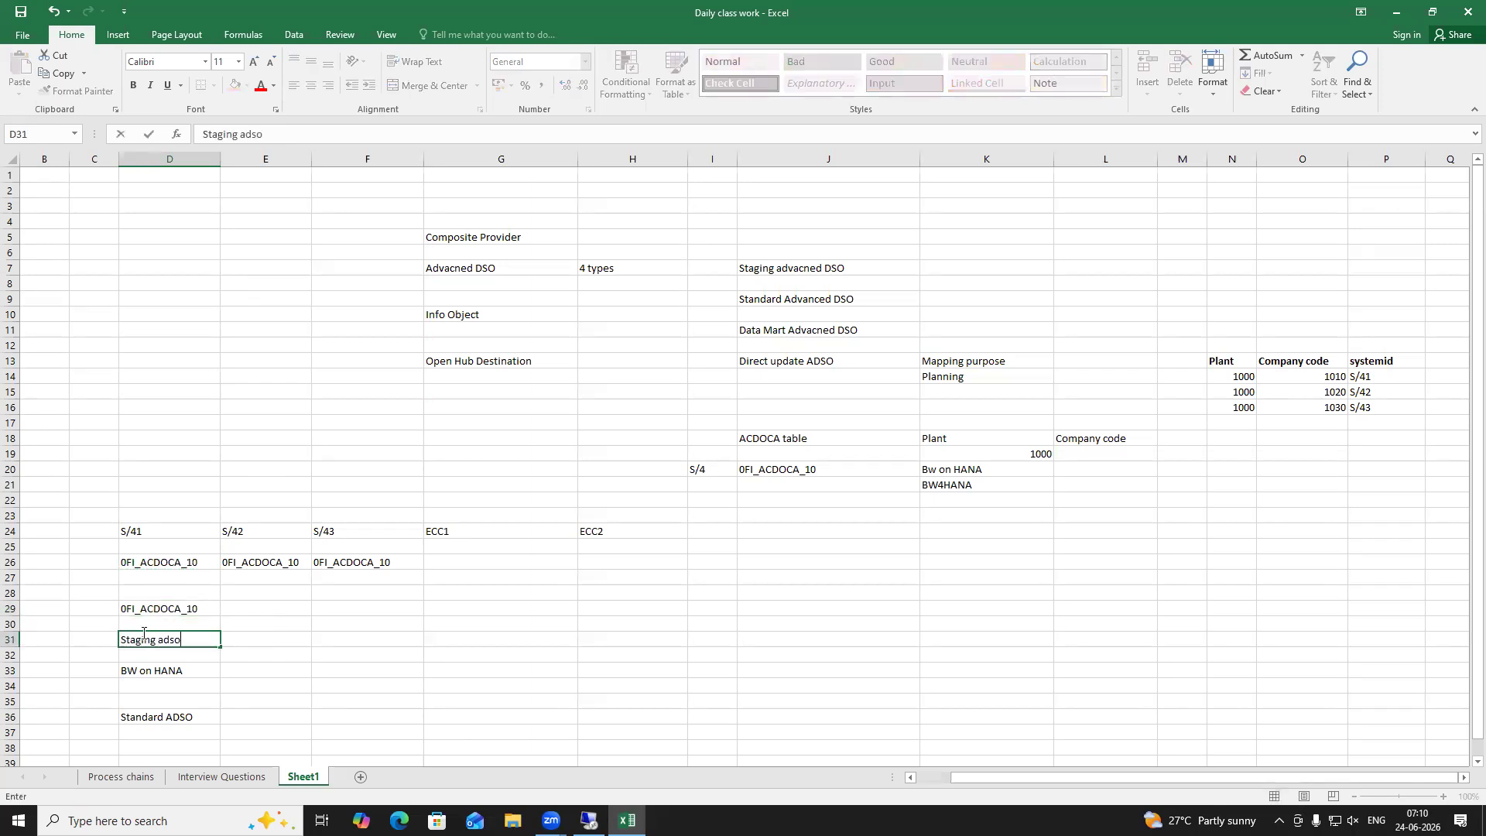
left_click(275, 652)
left_click_drag(165, 609, 165, 639)
Enter Company Code in E31 beside the Staging adso entry
left_click(241, 643)
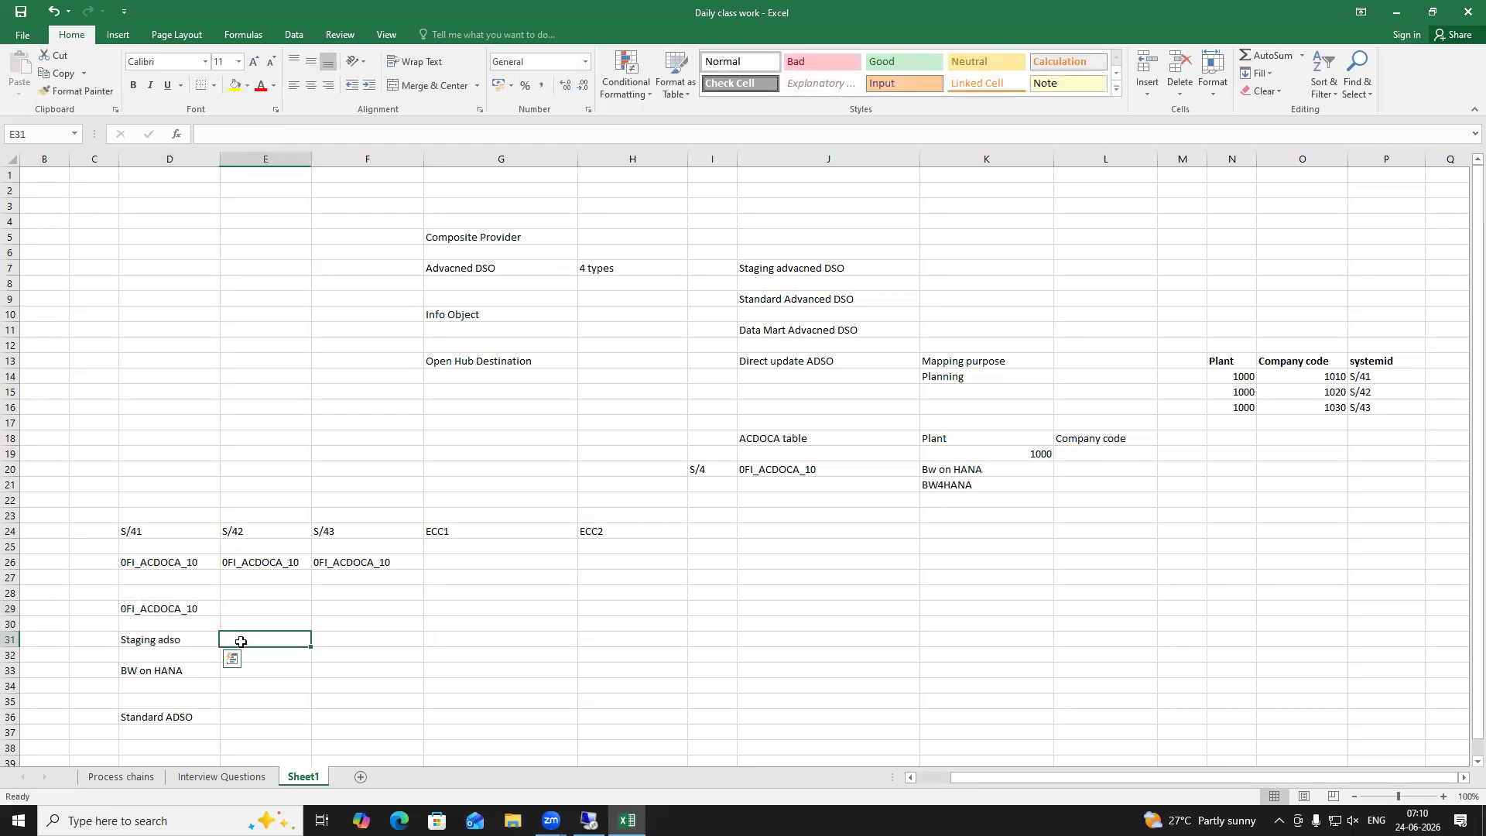
type("Company")
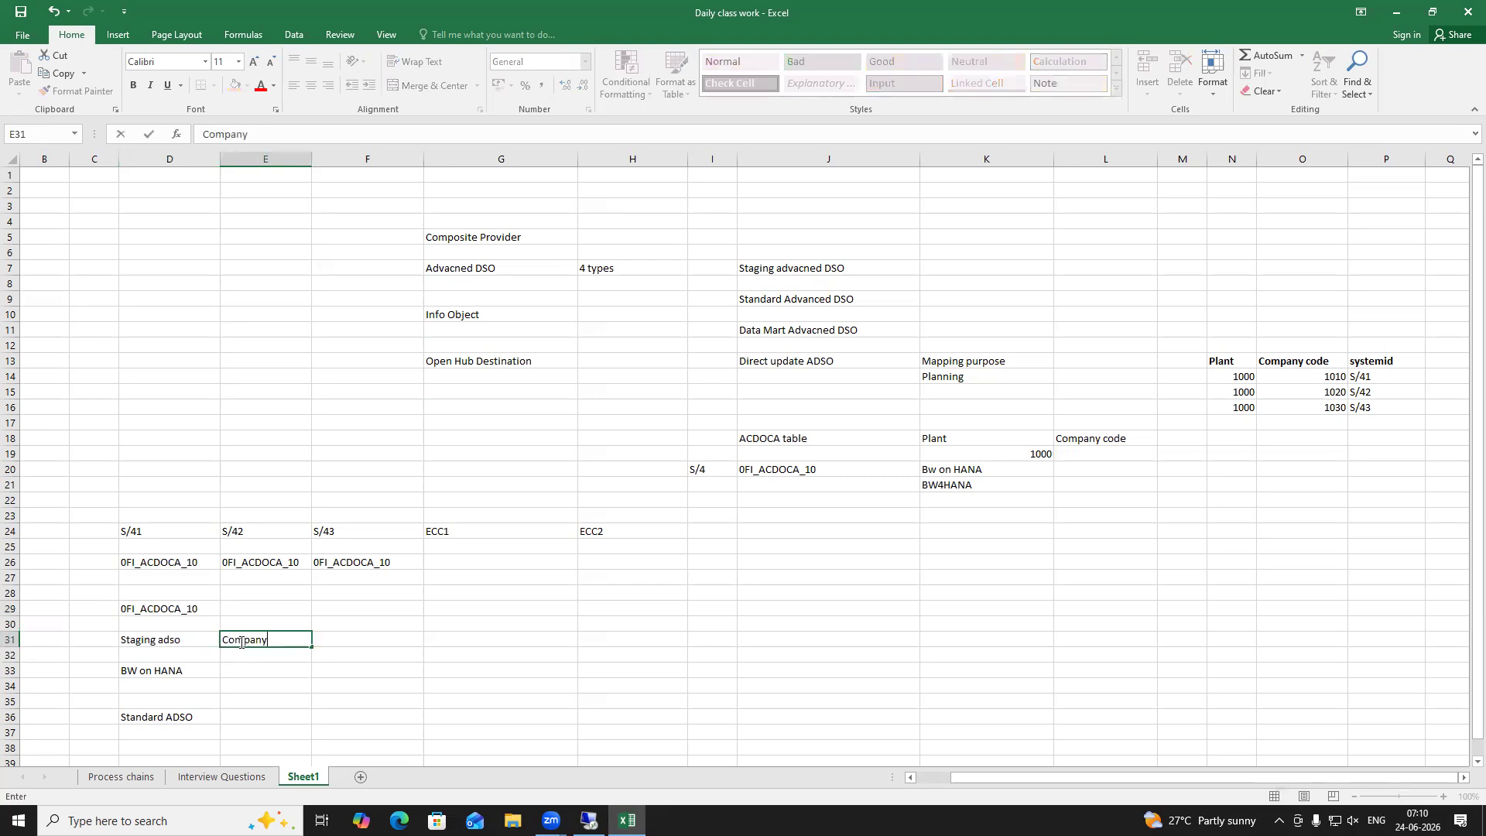
type(" COde")
left_click(323, 671)
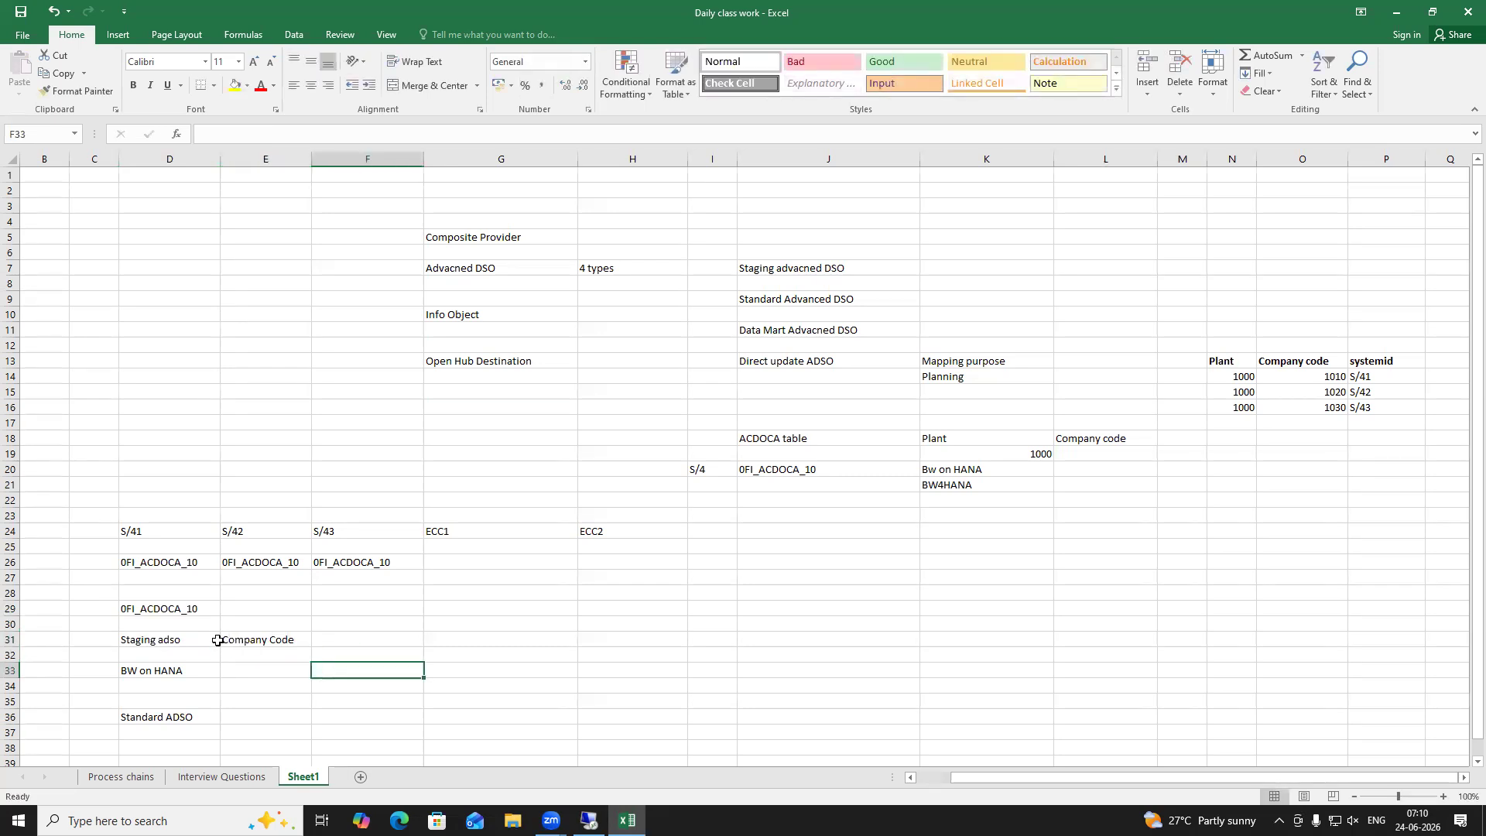
left_click(169, 610)
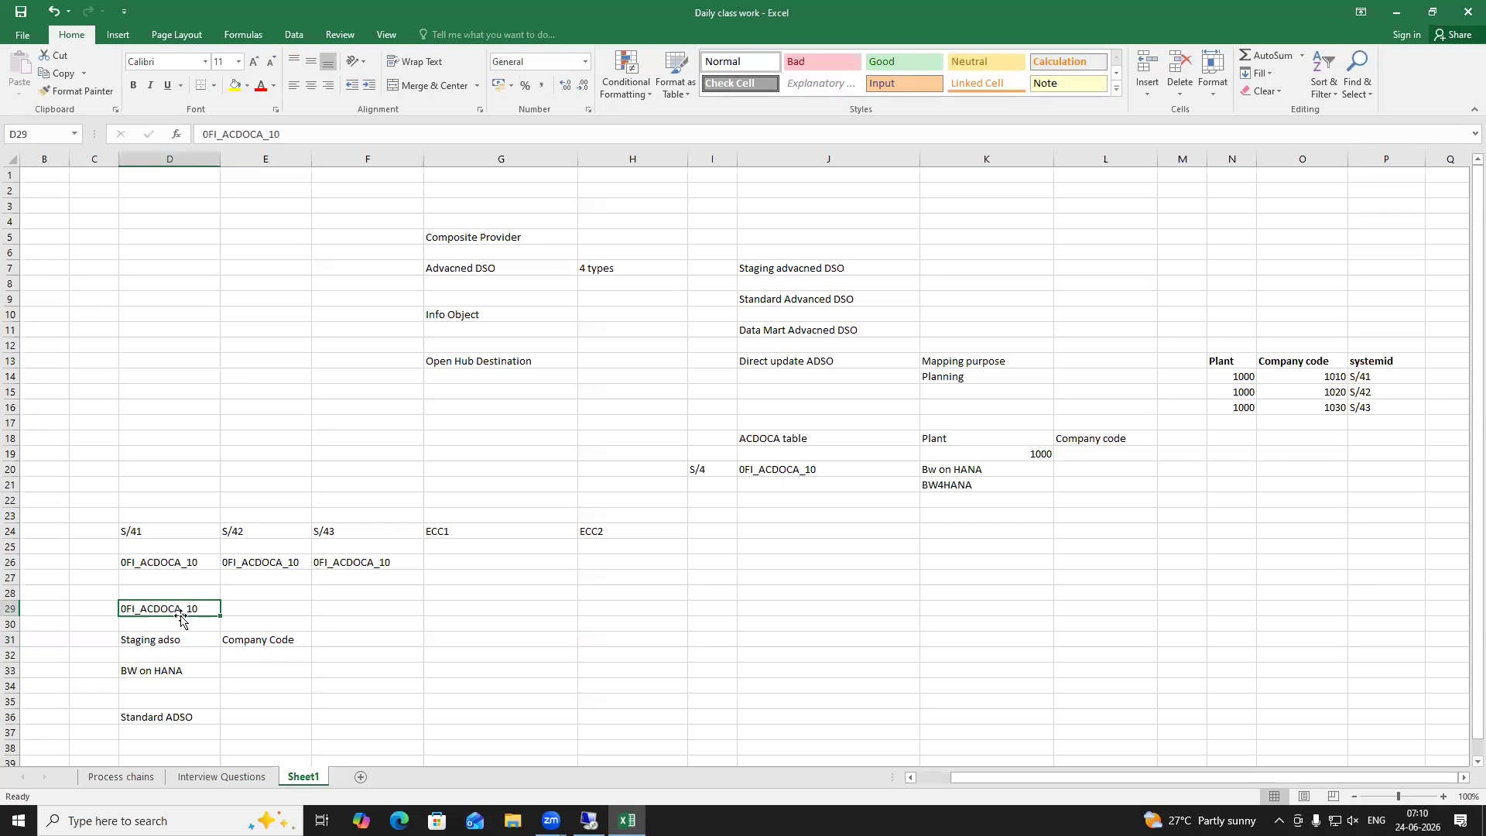
Clear the BW on HANA entry from D33, between Staging adso and Standard ADSO
left_click(244, 642)
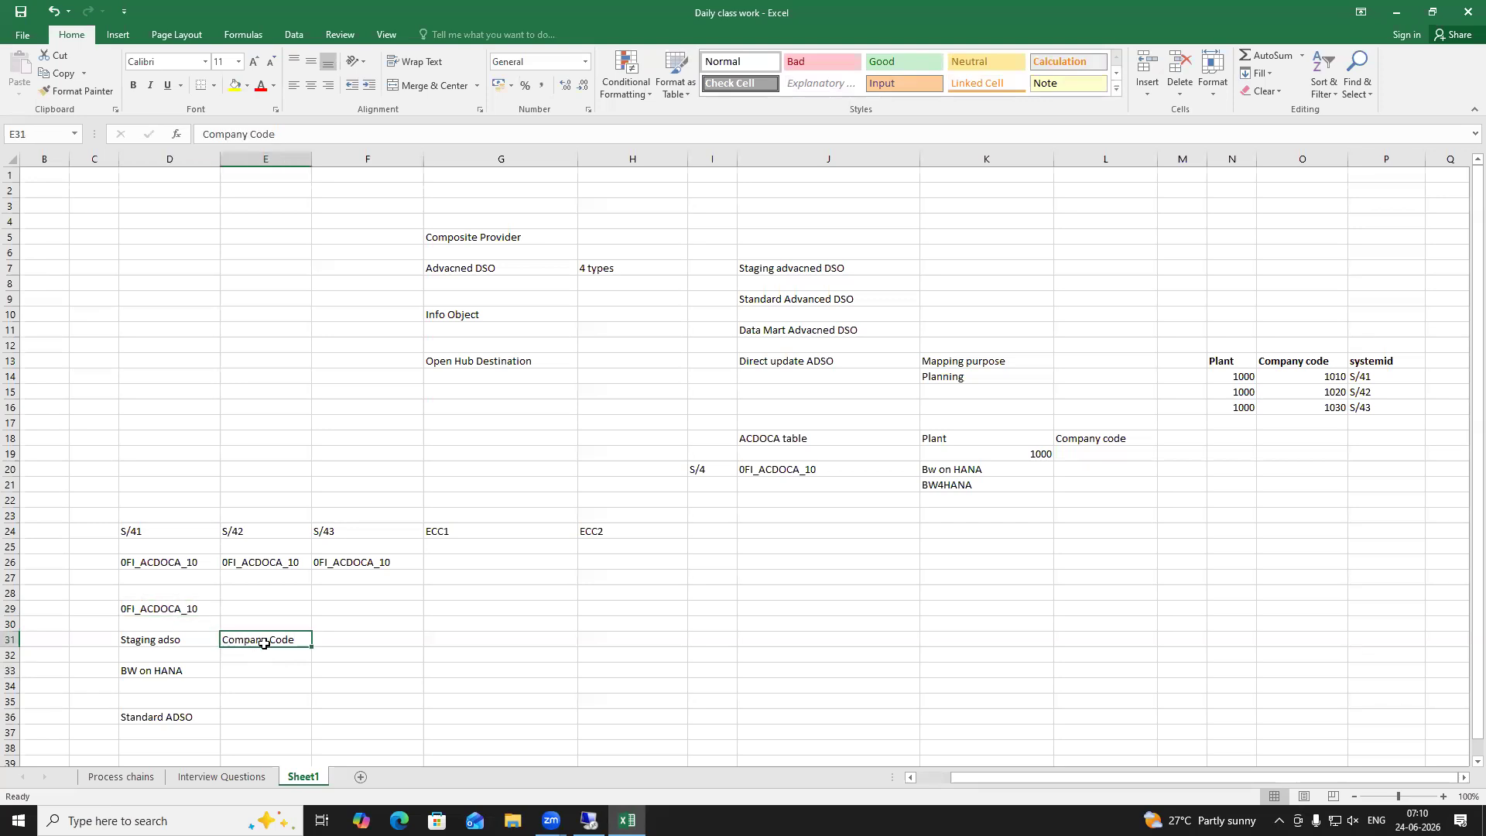
left_click(186, 673)
key("Delete")
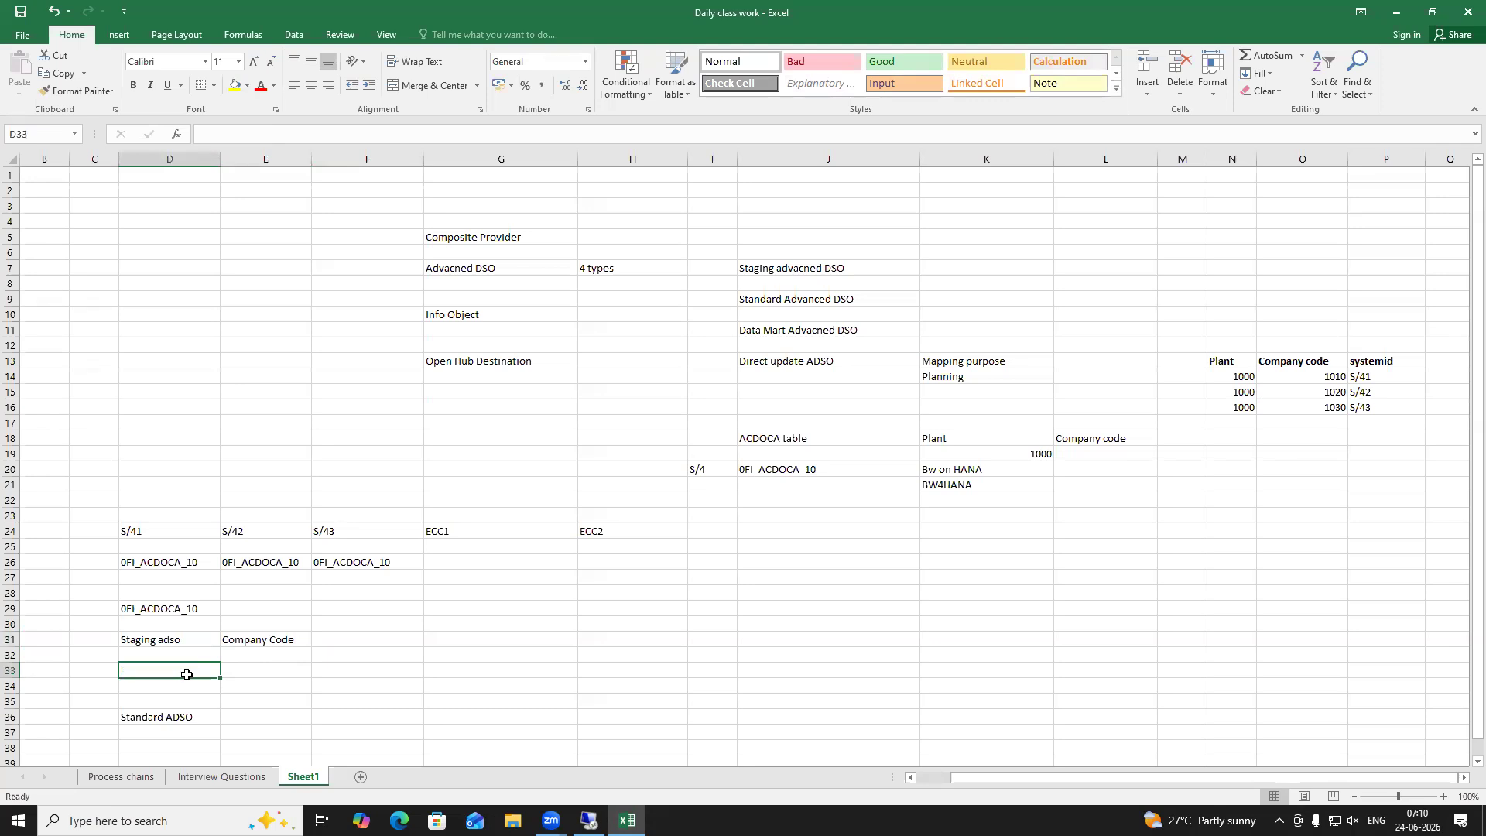
Enter Transforamtion in D34, between the Staging adso and Standard ADSO entries
left_click(204, 715)
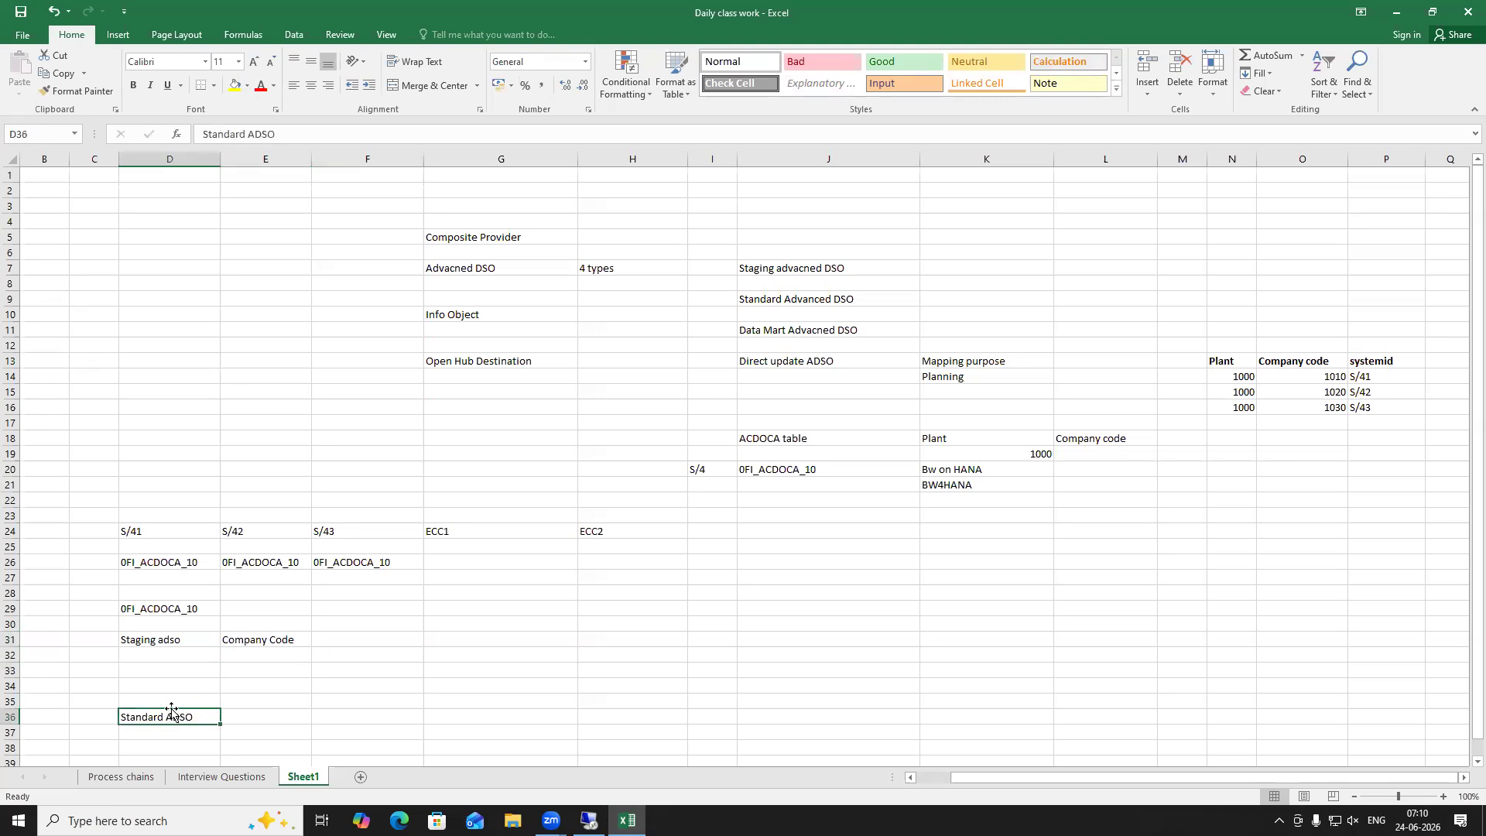
left_click_drag(158, 636, 161, 723)
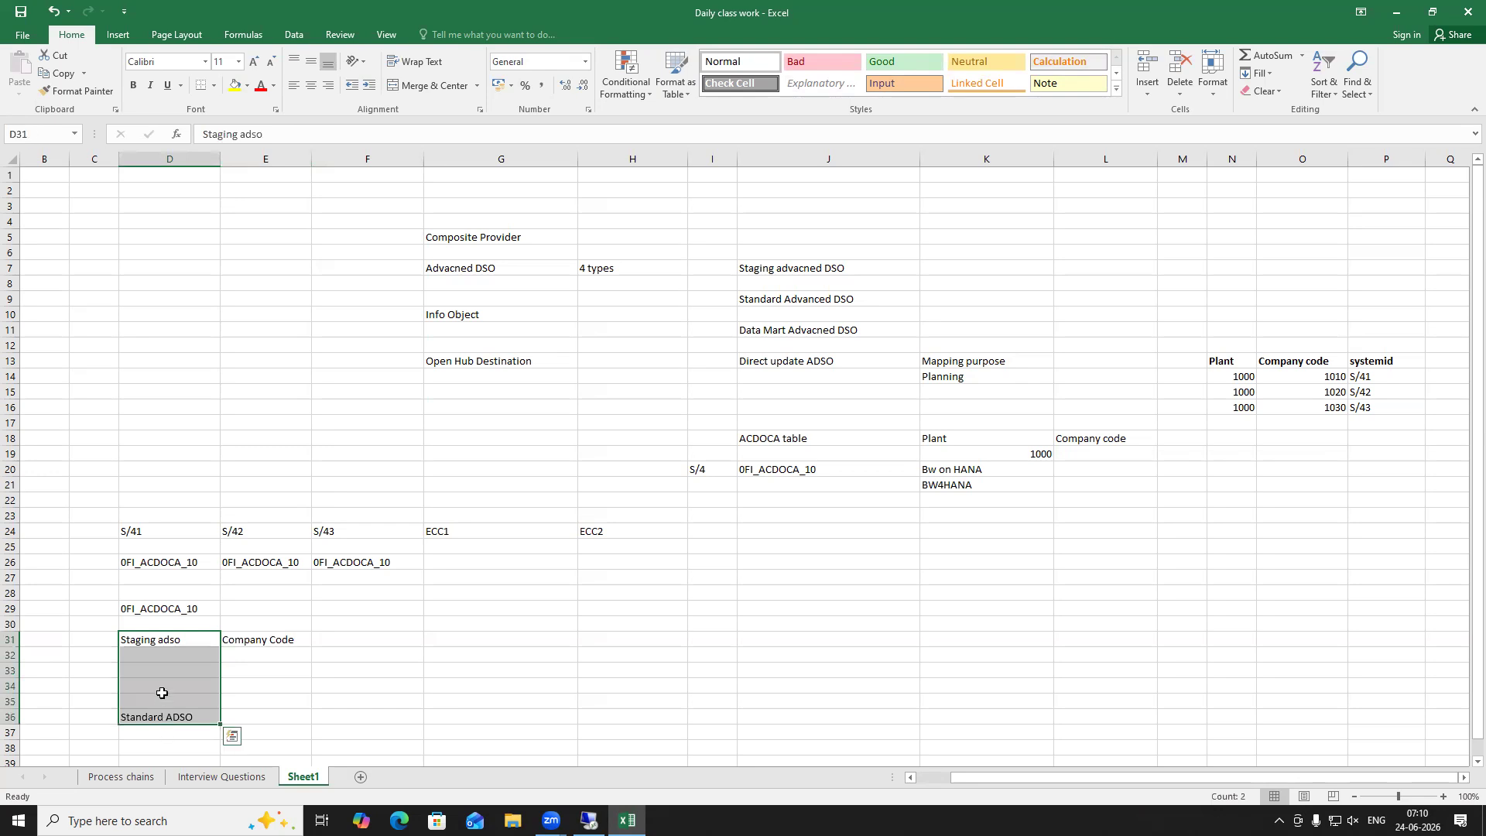
left_click(167, 679)
type("Transforamtion")
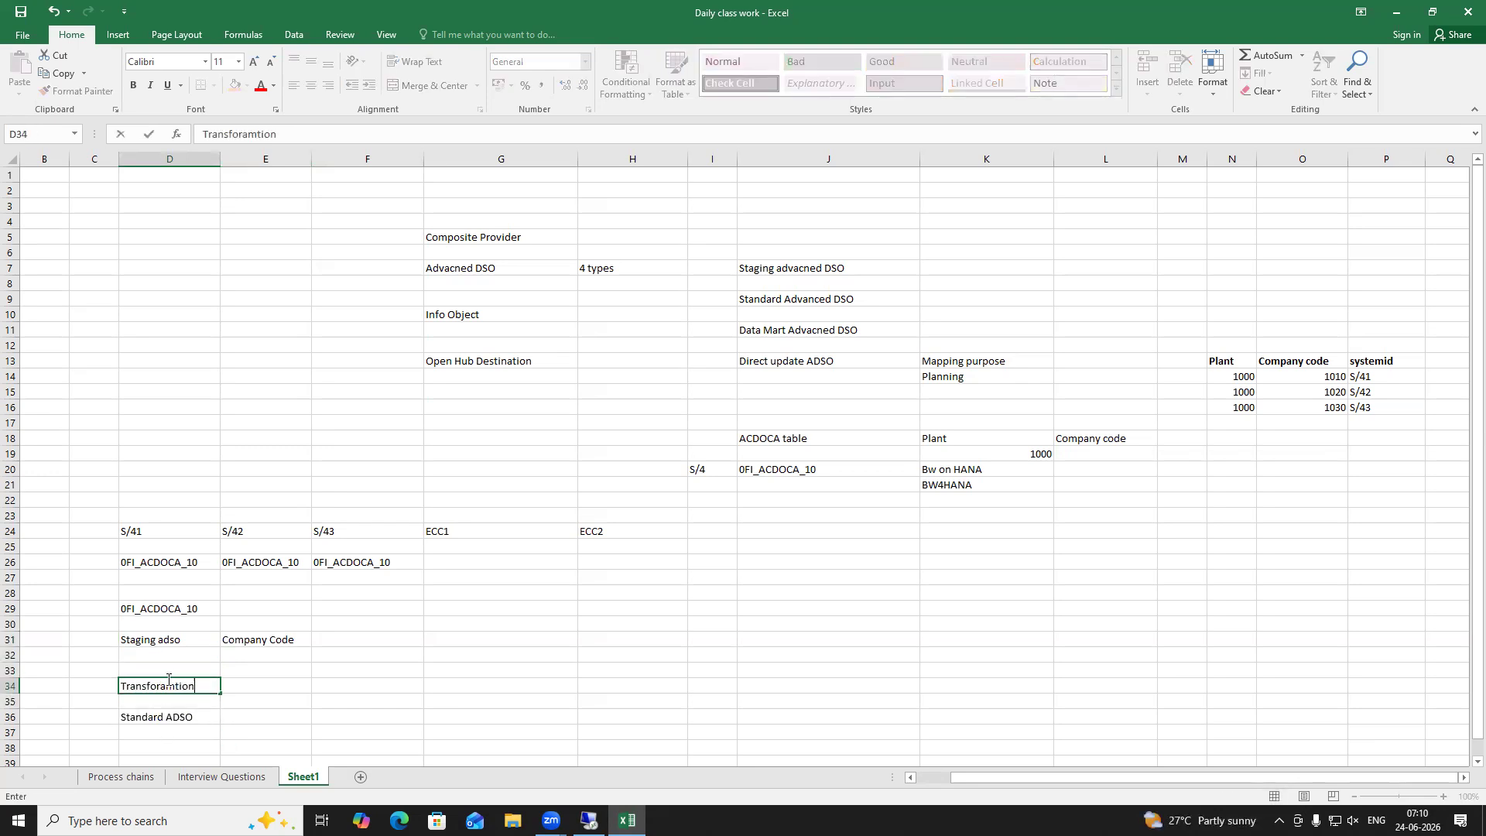
Enter end routine in E34 beside the Transforamtion entry
left_click(247, 712)
left_click(248, 686)
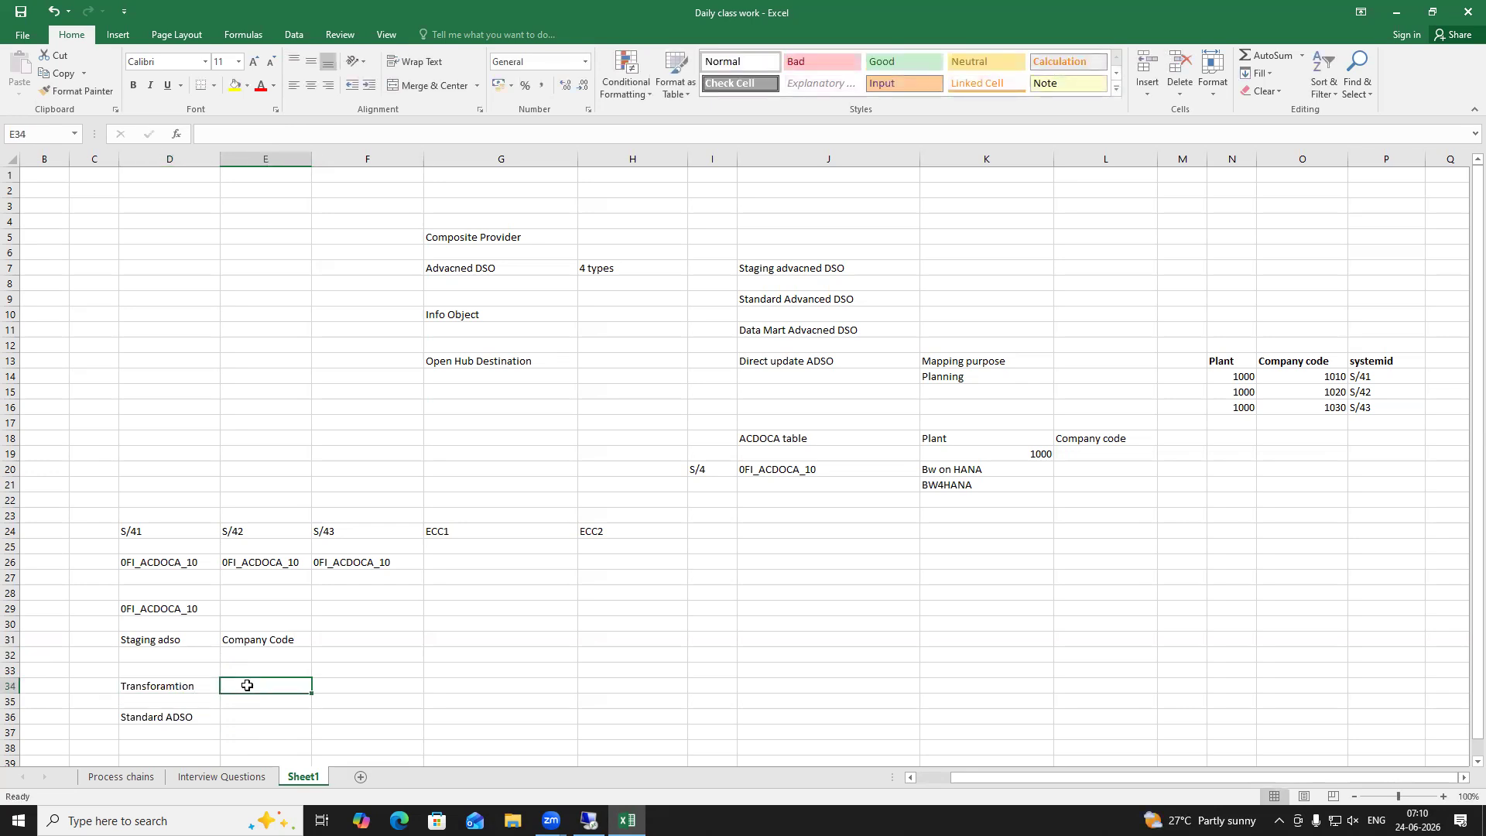
type("end routi")
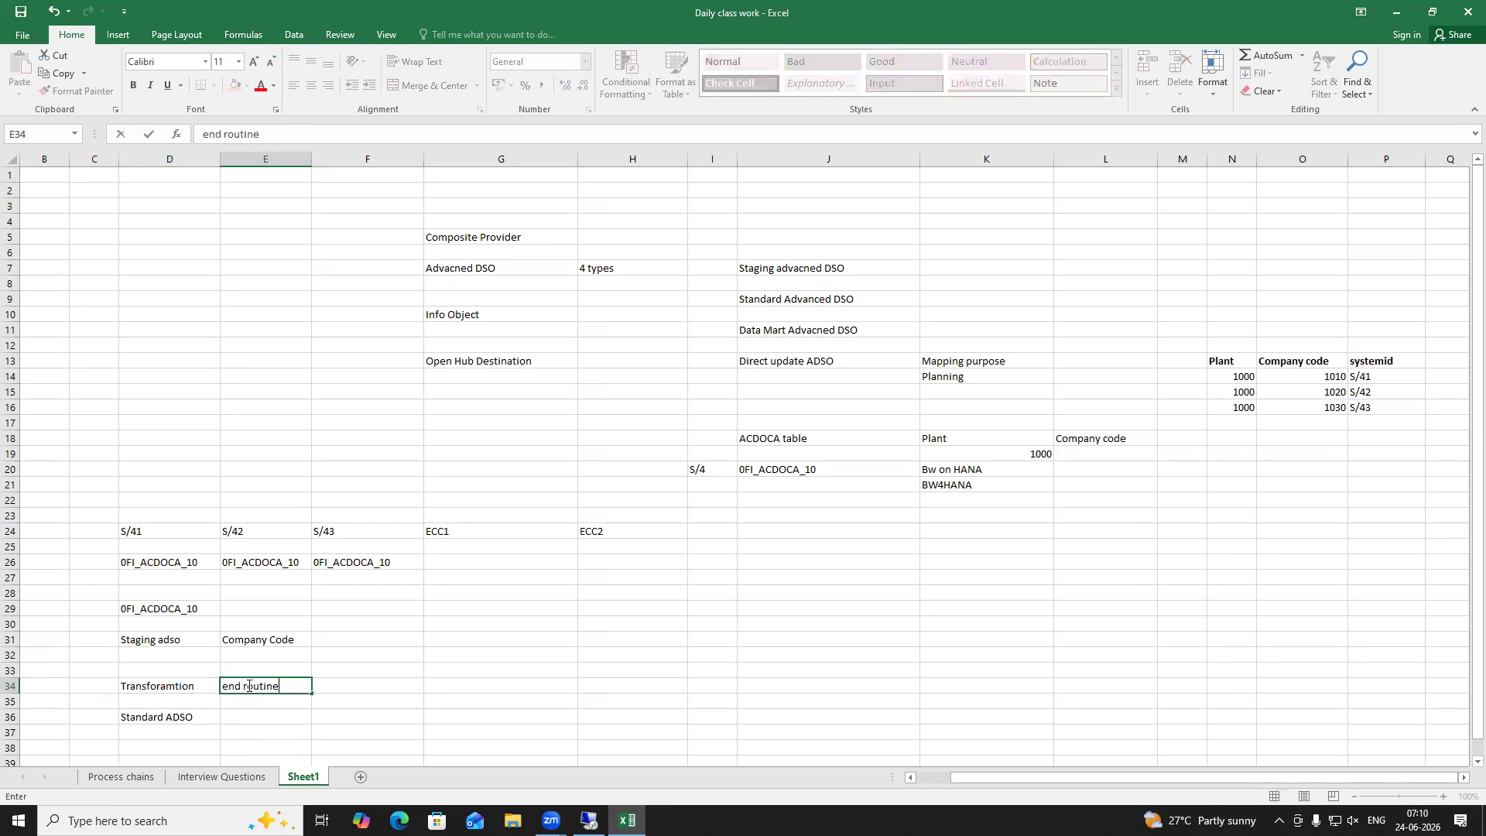
type("ne")
left_click(270, 740)
left_click(269, 688)
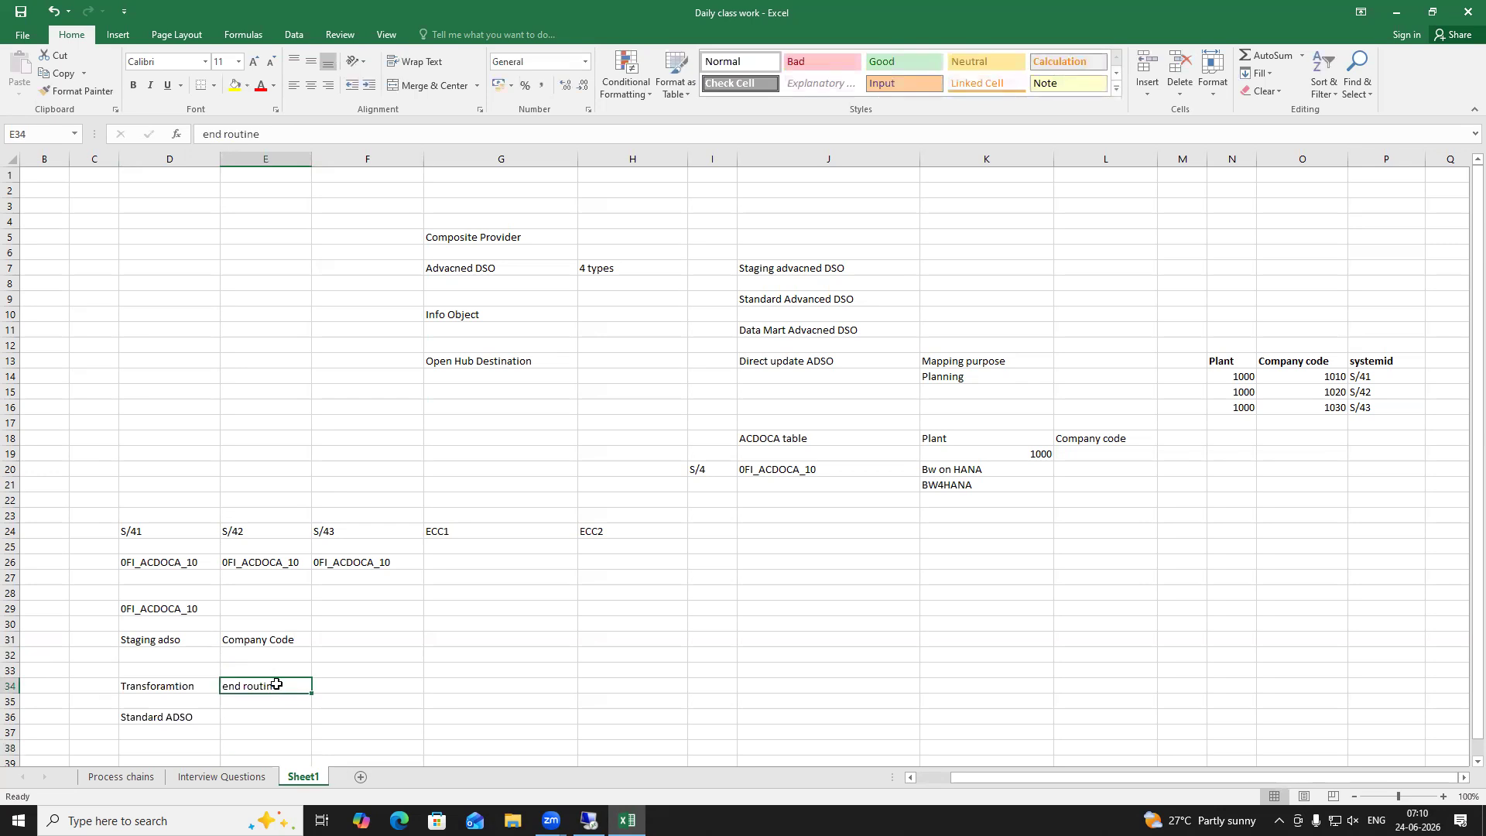
Examine the plant mapping table, the Direct update ADSO entry and the staging-to-transformation flow in rows 29 to 34
left_click(1219, 361)
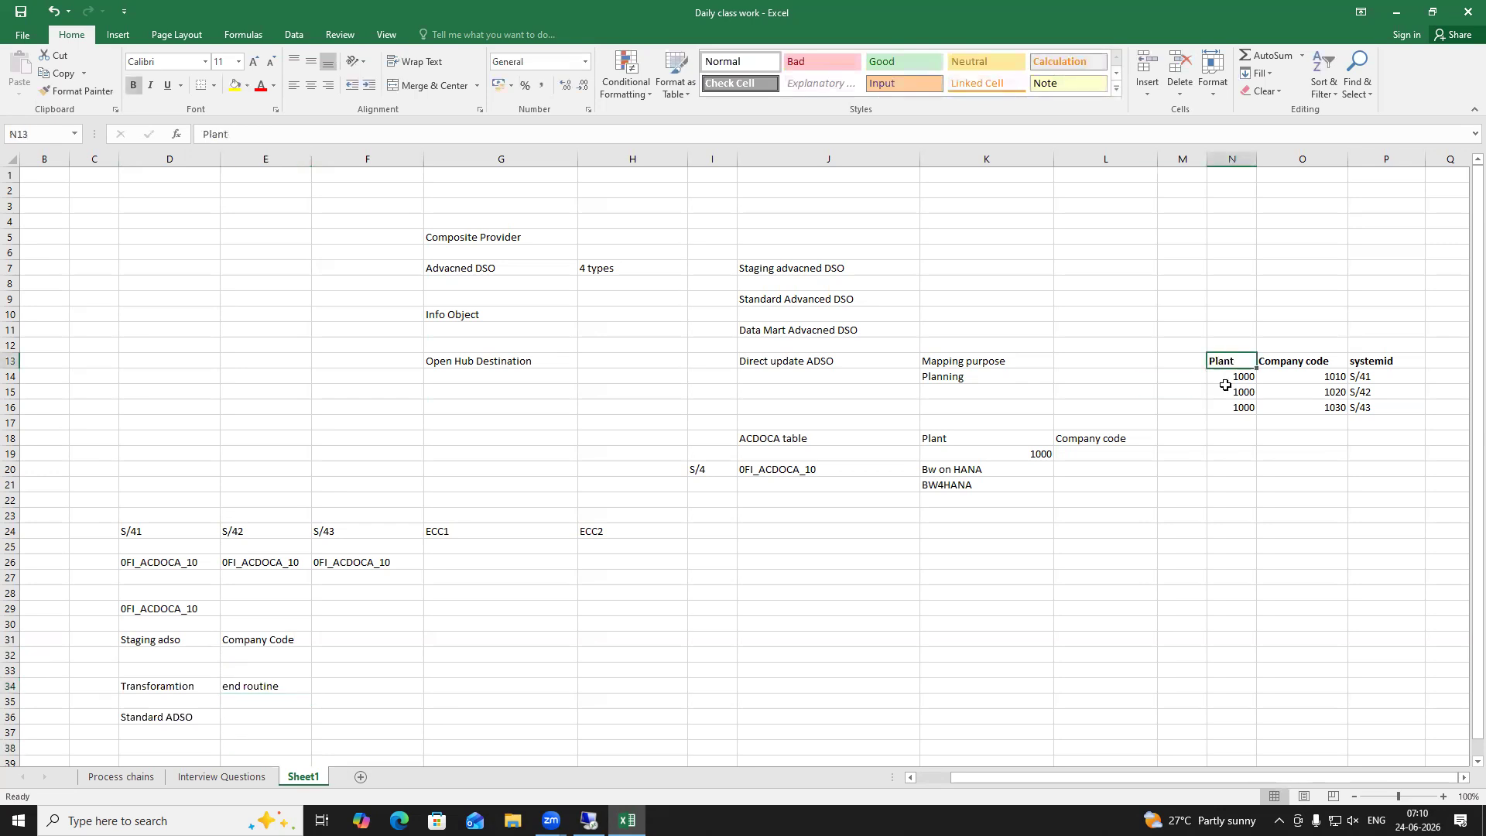
left_click(344, 688)
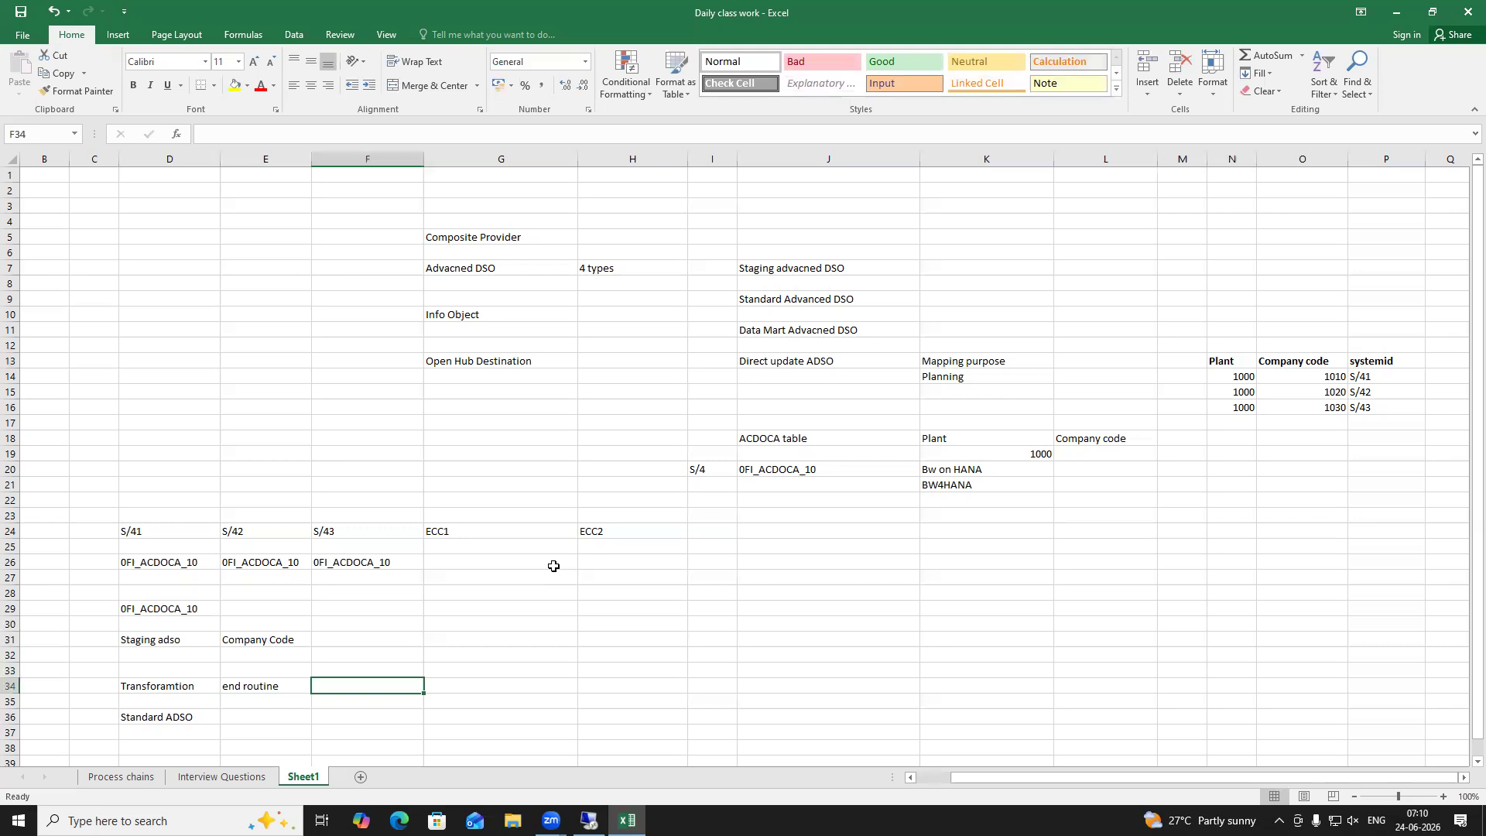
left_click(762, 357)
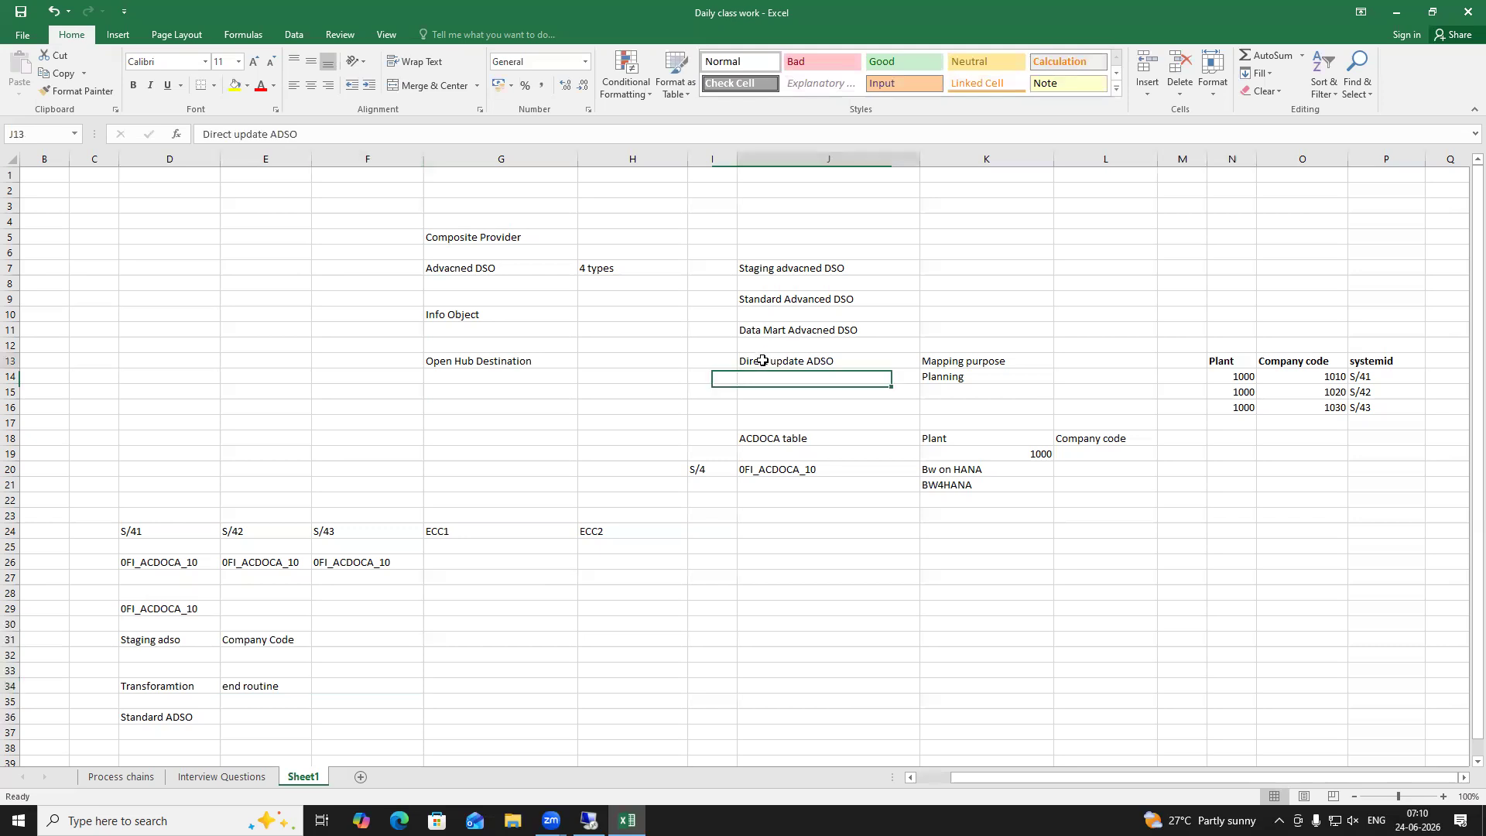
left_click(194, 686)
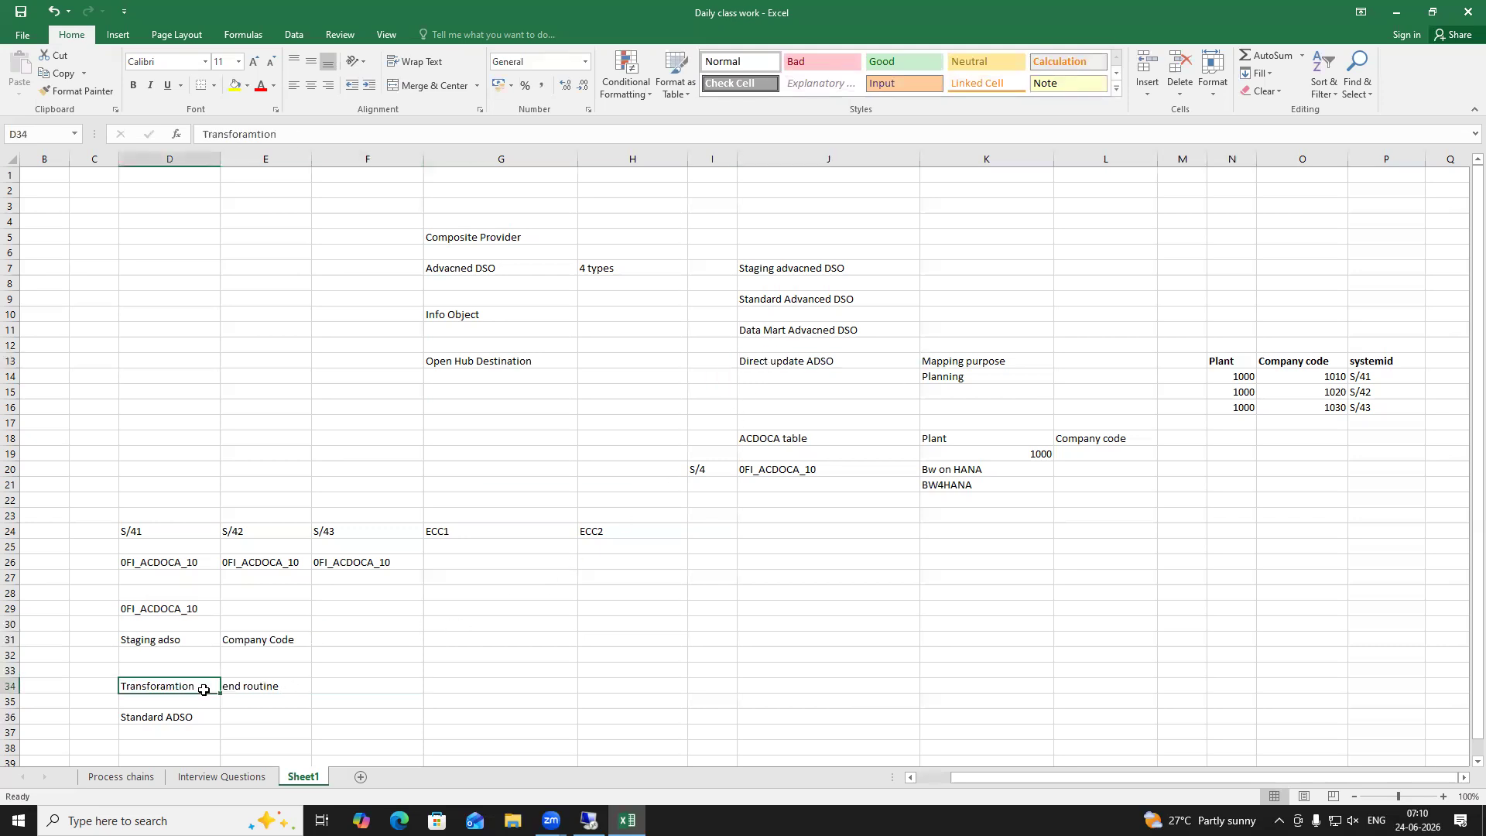
left_click(370, 684)
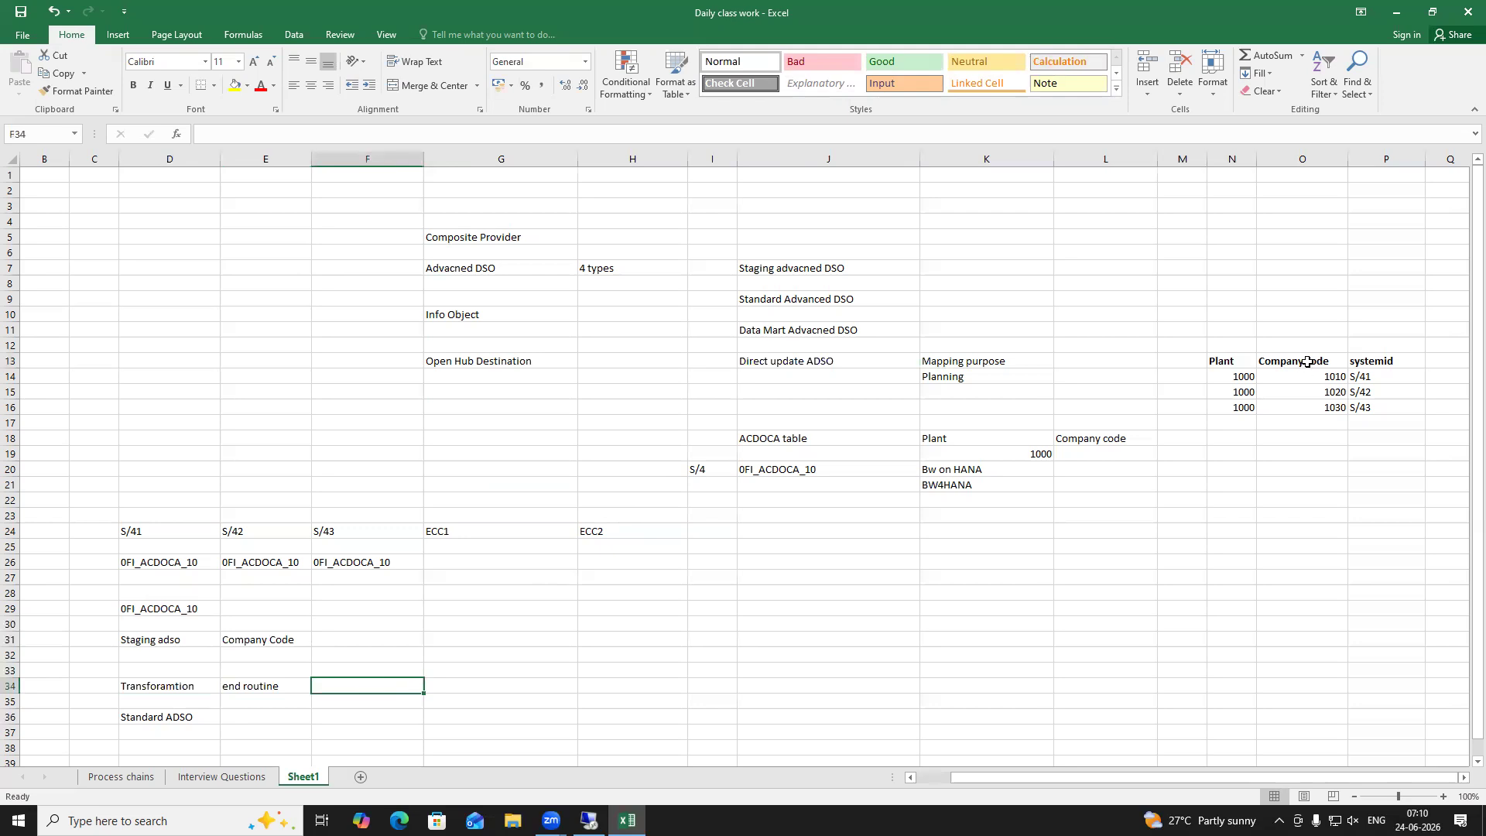
left_click(163, 609)
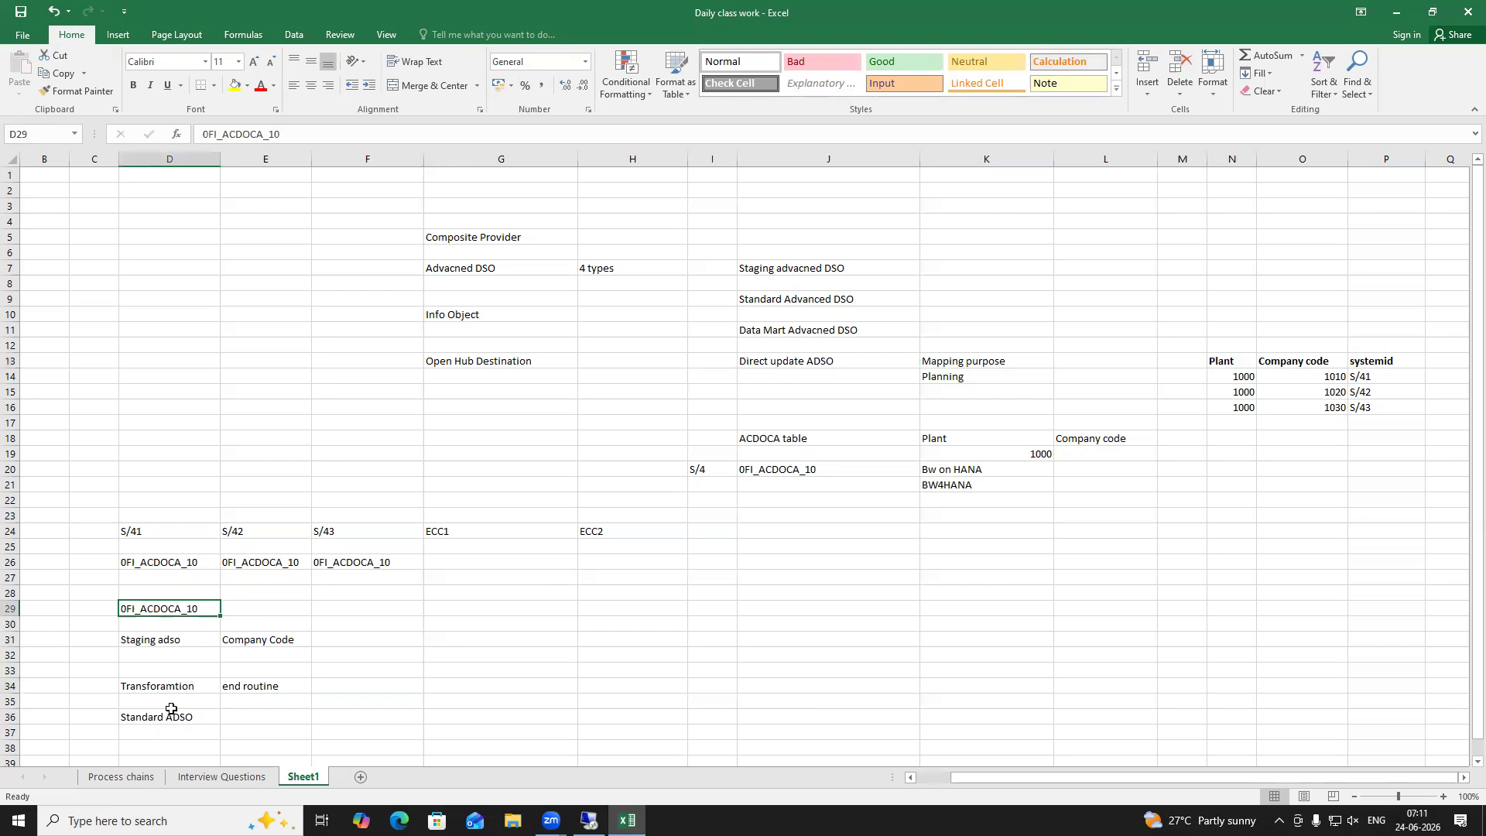
left_click(167, 643)
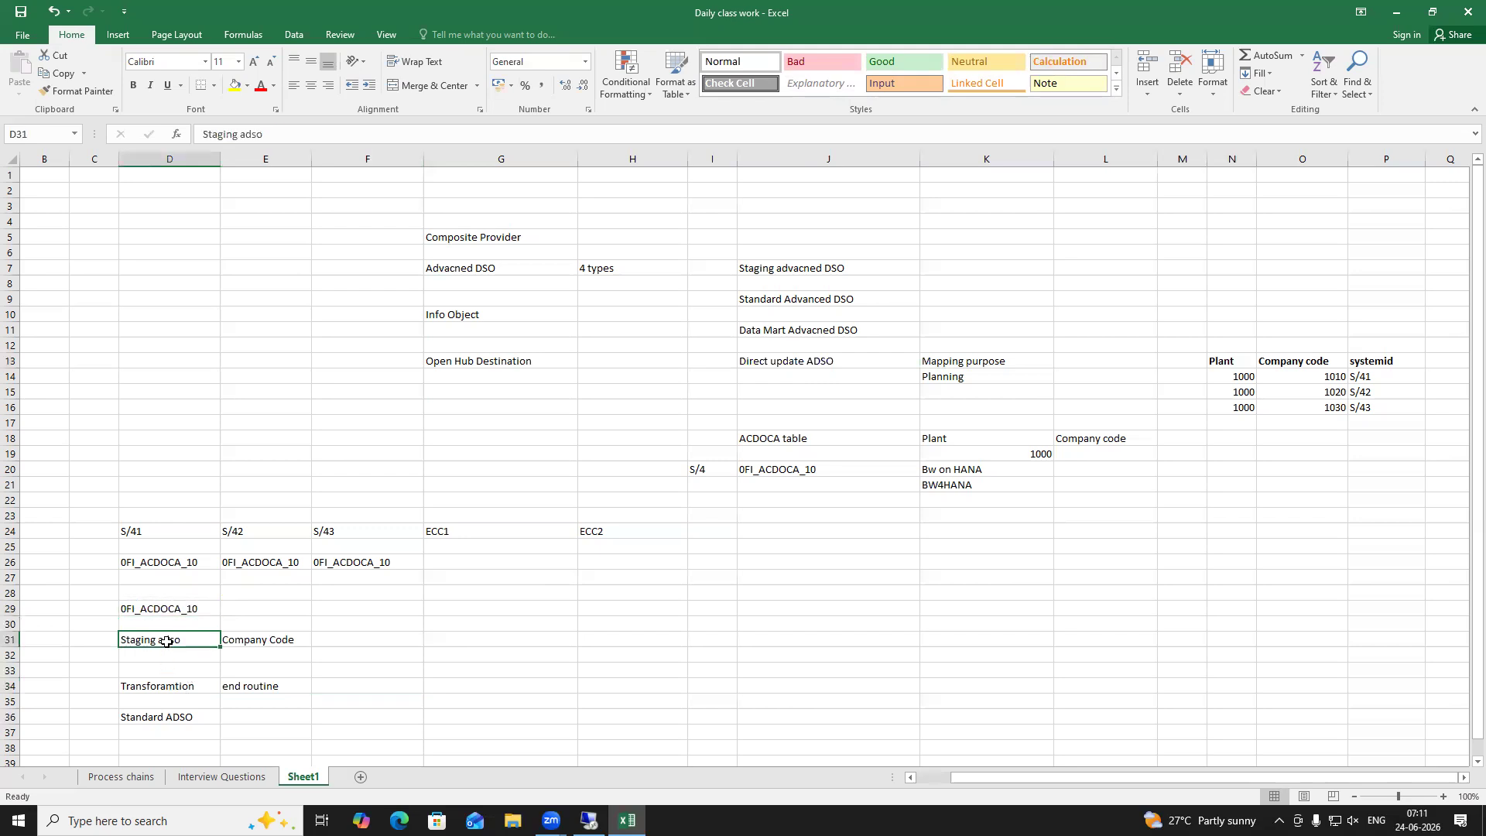
left_click(250, 642)
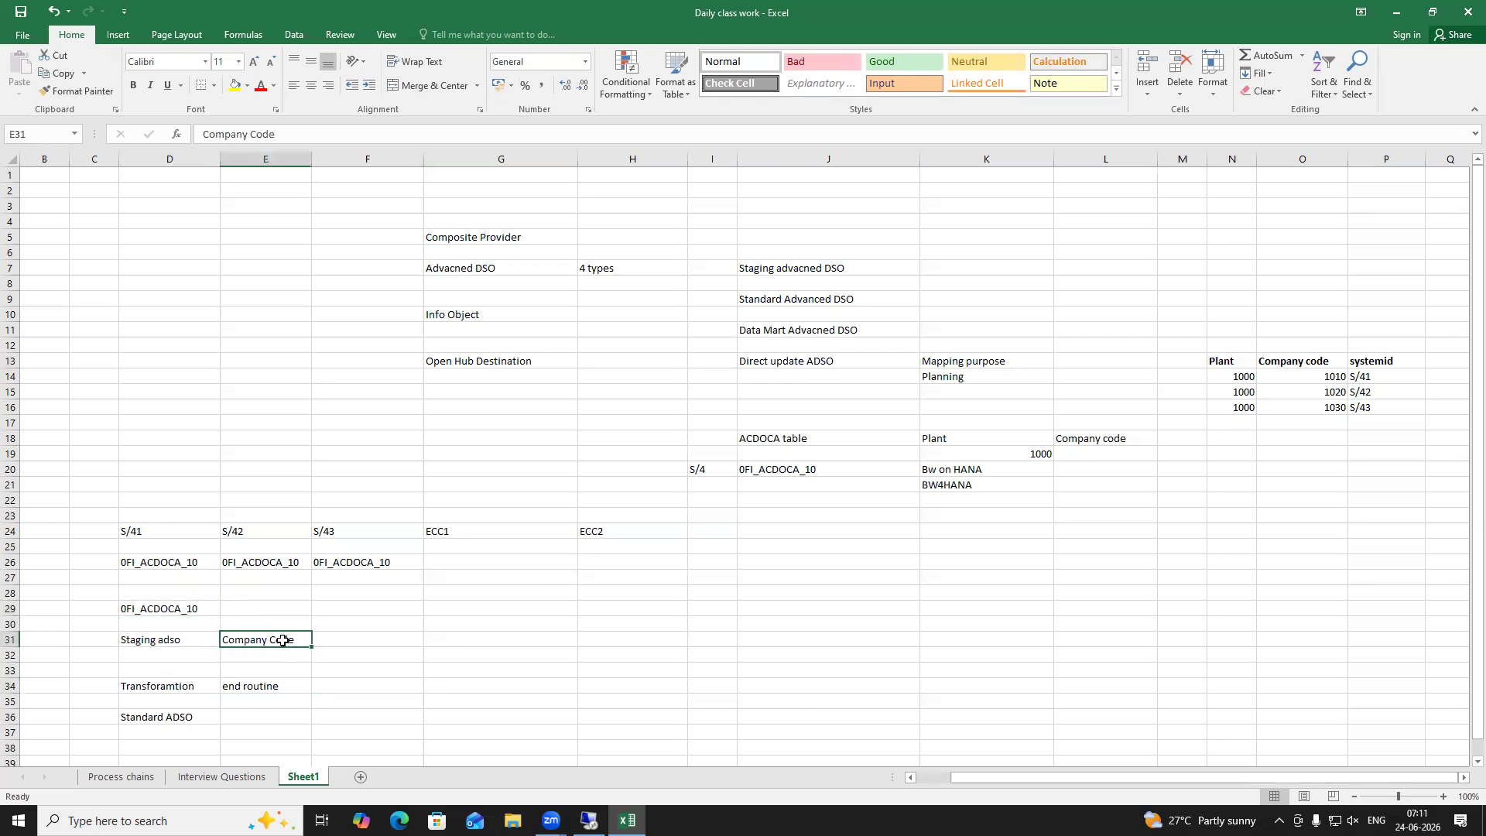
left_click(148, 641)
key("ctrl+Down")
key("ctrl+Down")
left_click(155, 688)
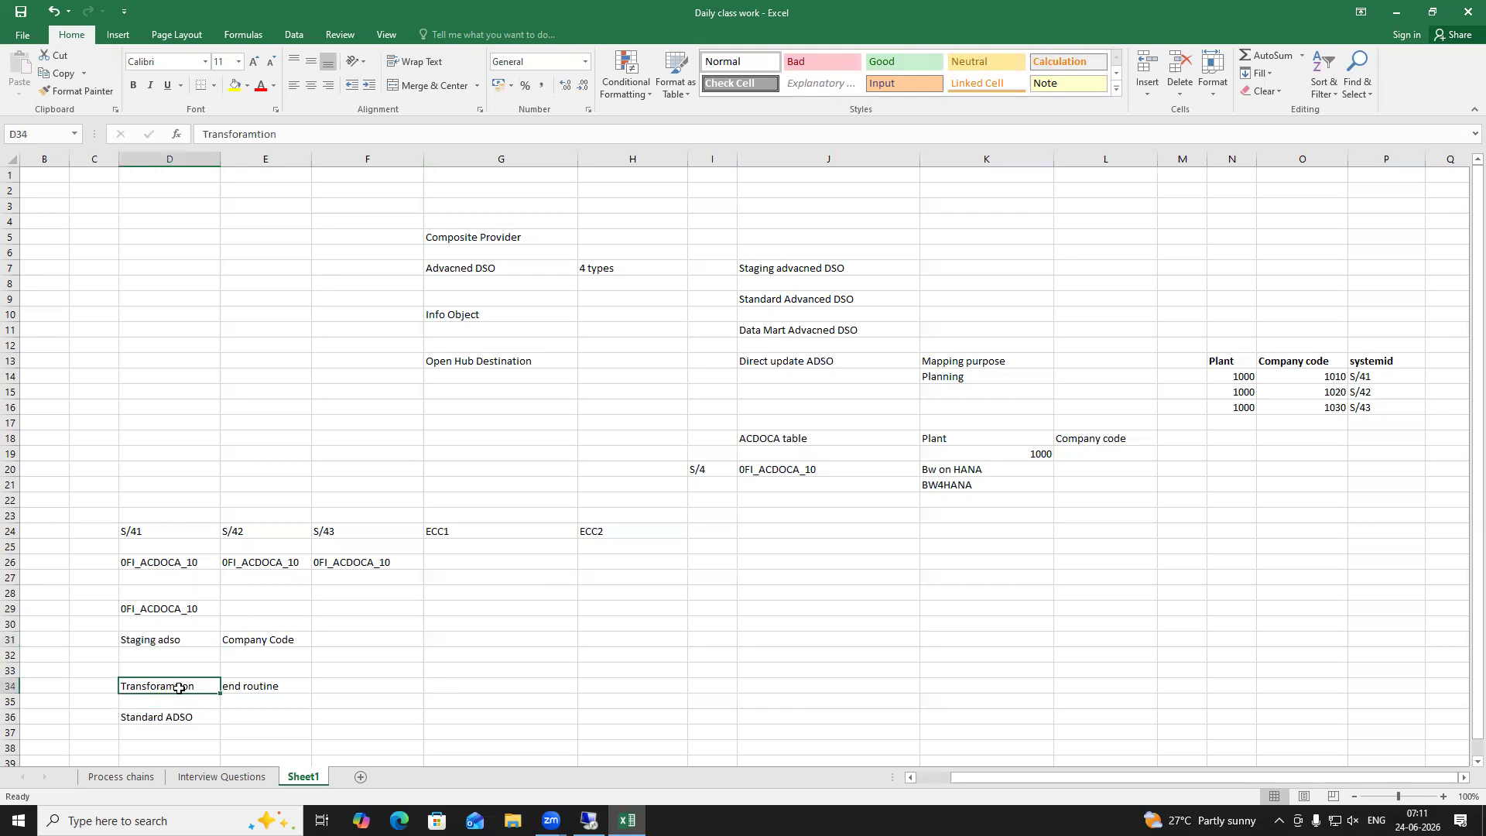
left_click(248, 688)
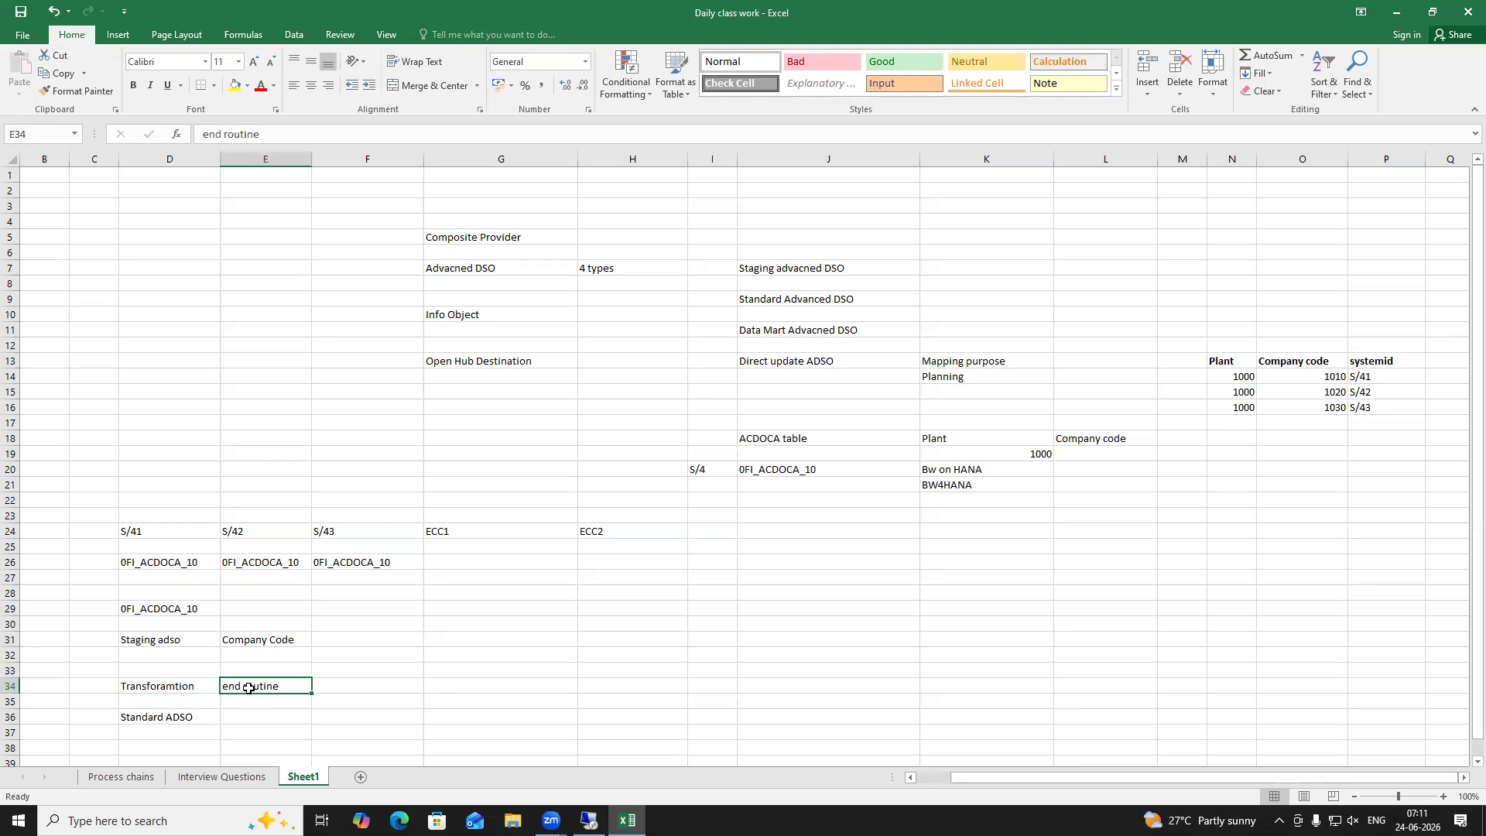
Enter lookup table in F34 and direct update adso to fill company code in G34, beside end routine
left_click(374, 683)
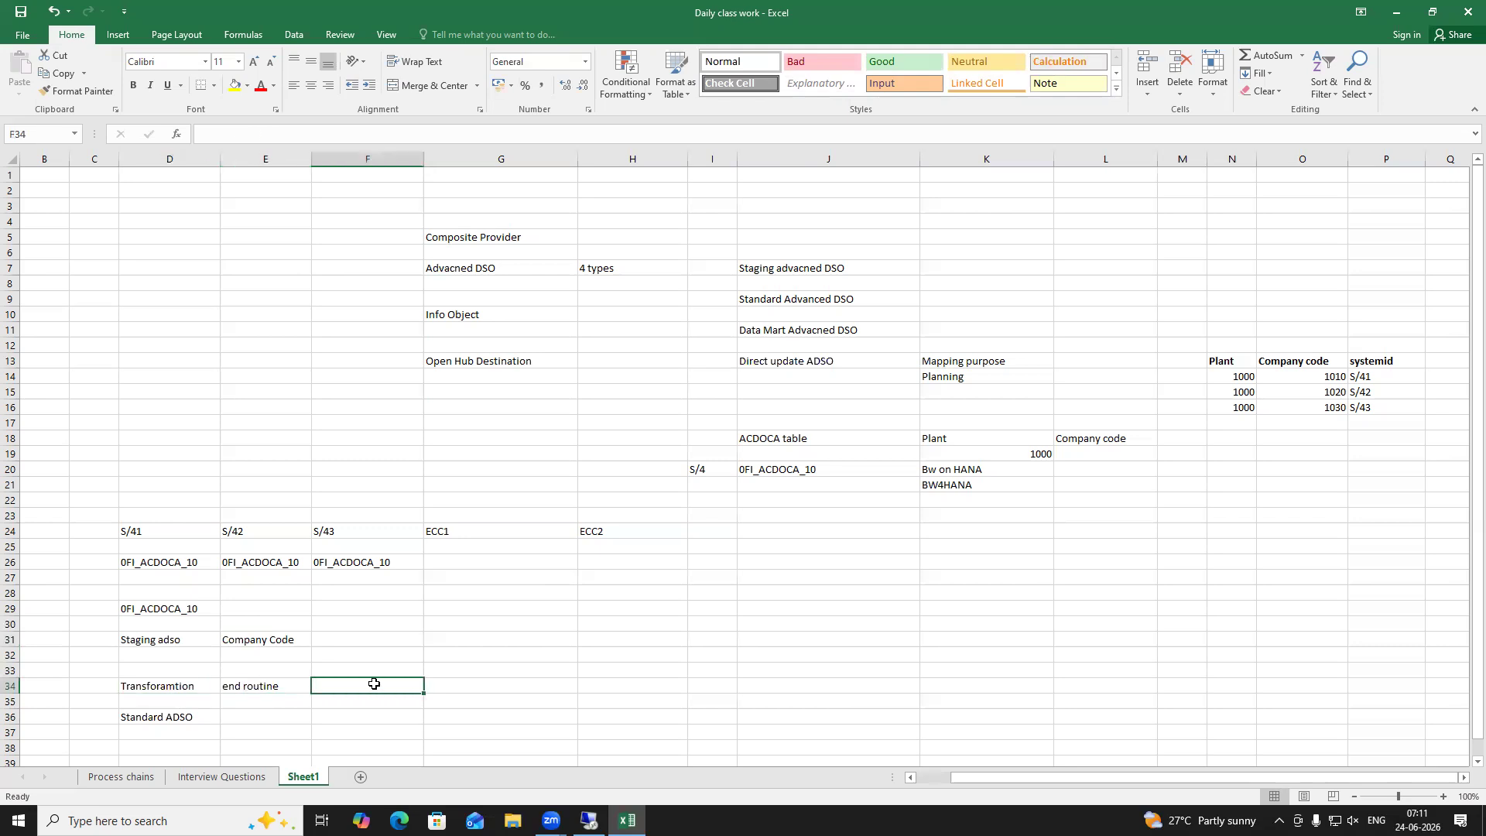
type("lookup table")
left_click(451, 685)
type("direct up")
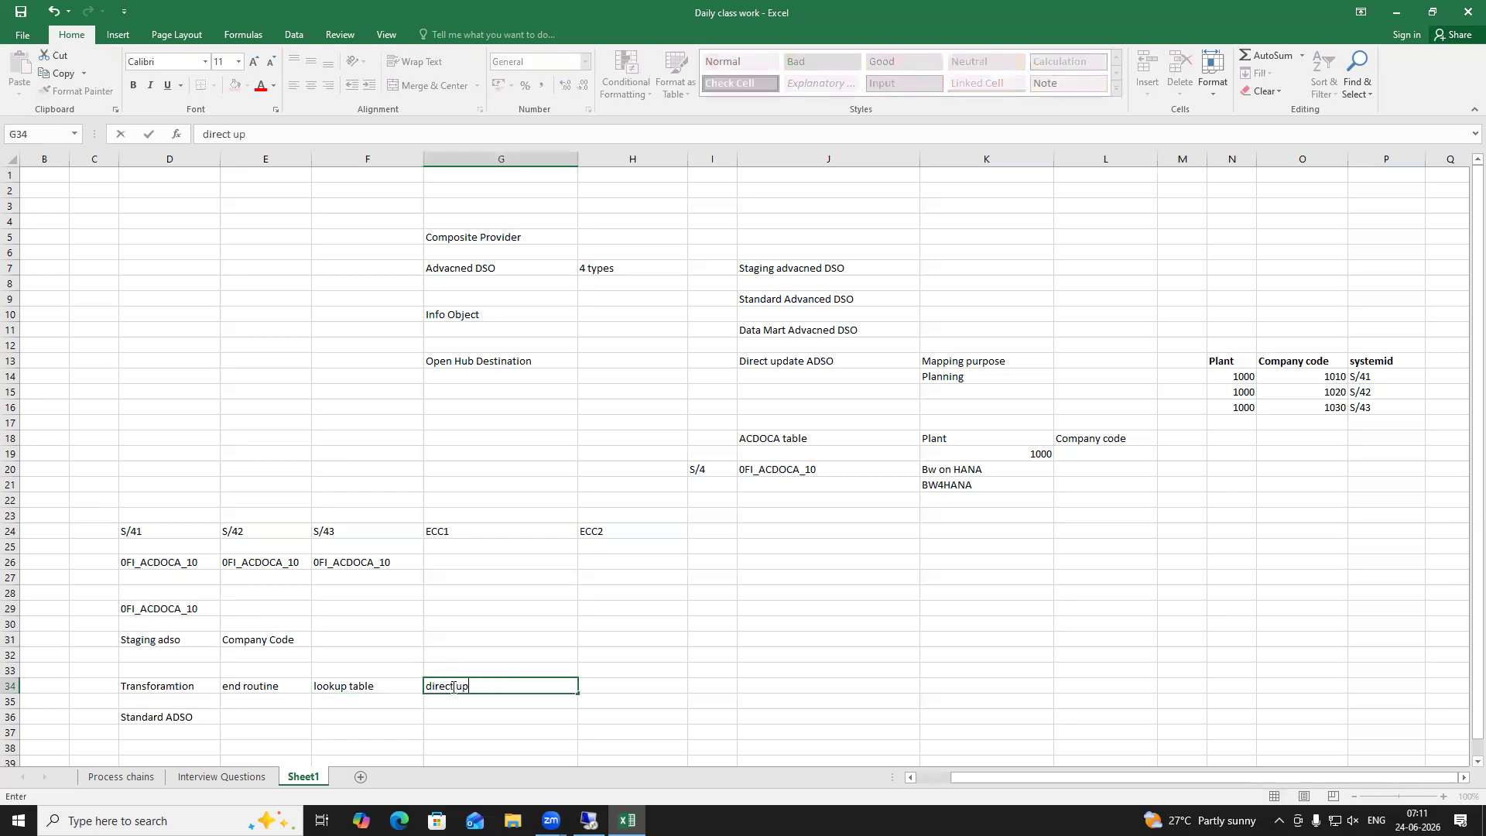
type("date adso to fill company code")
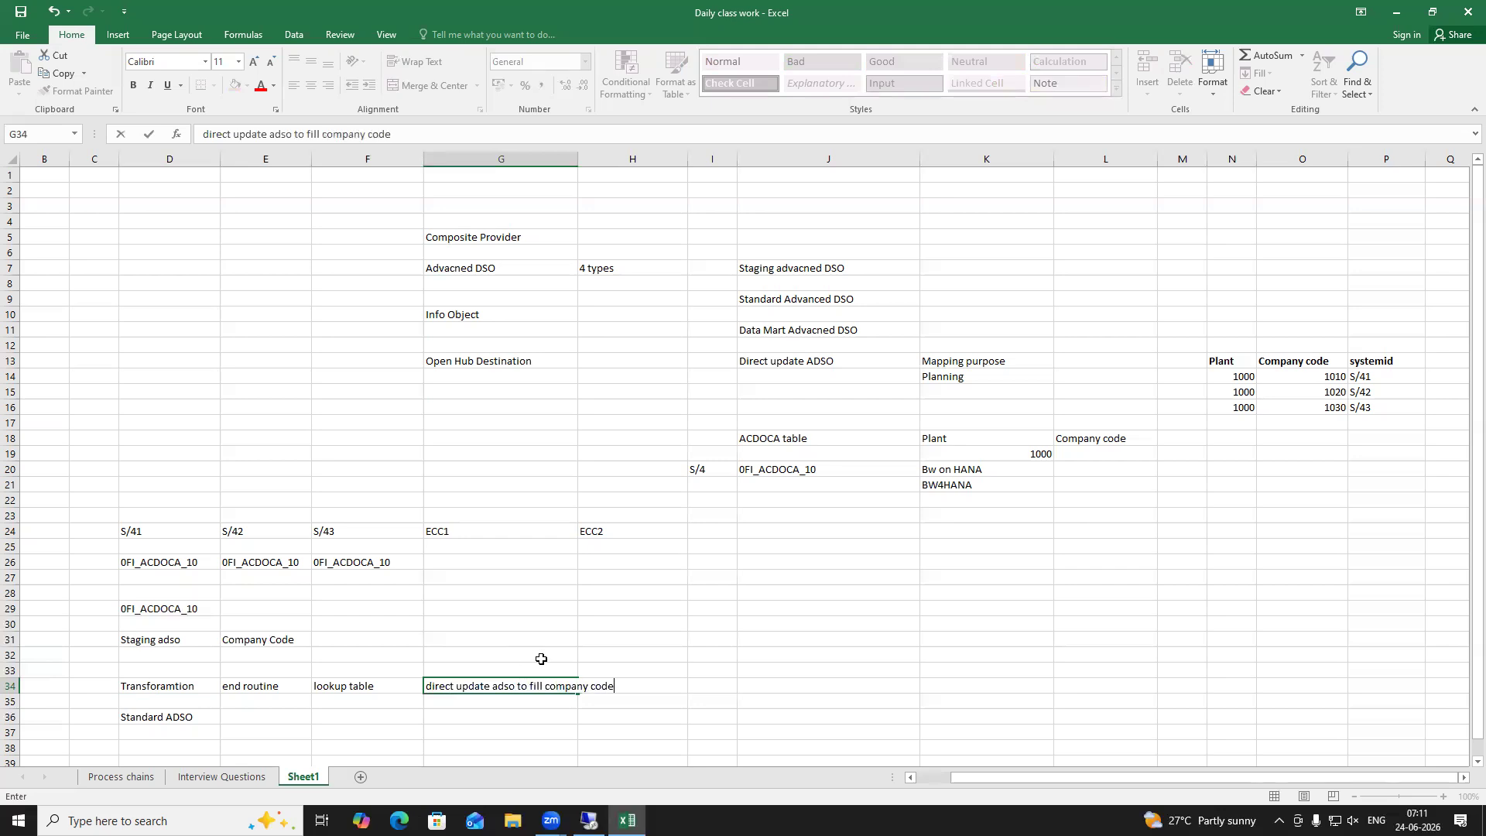
left_click(561, 623)
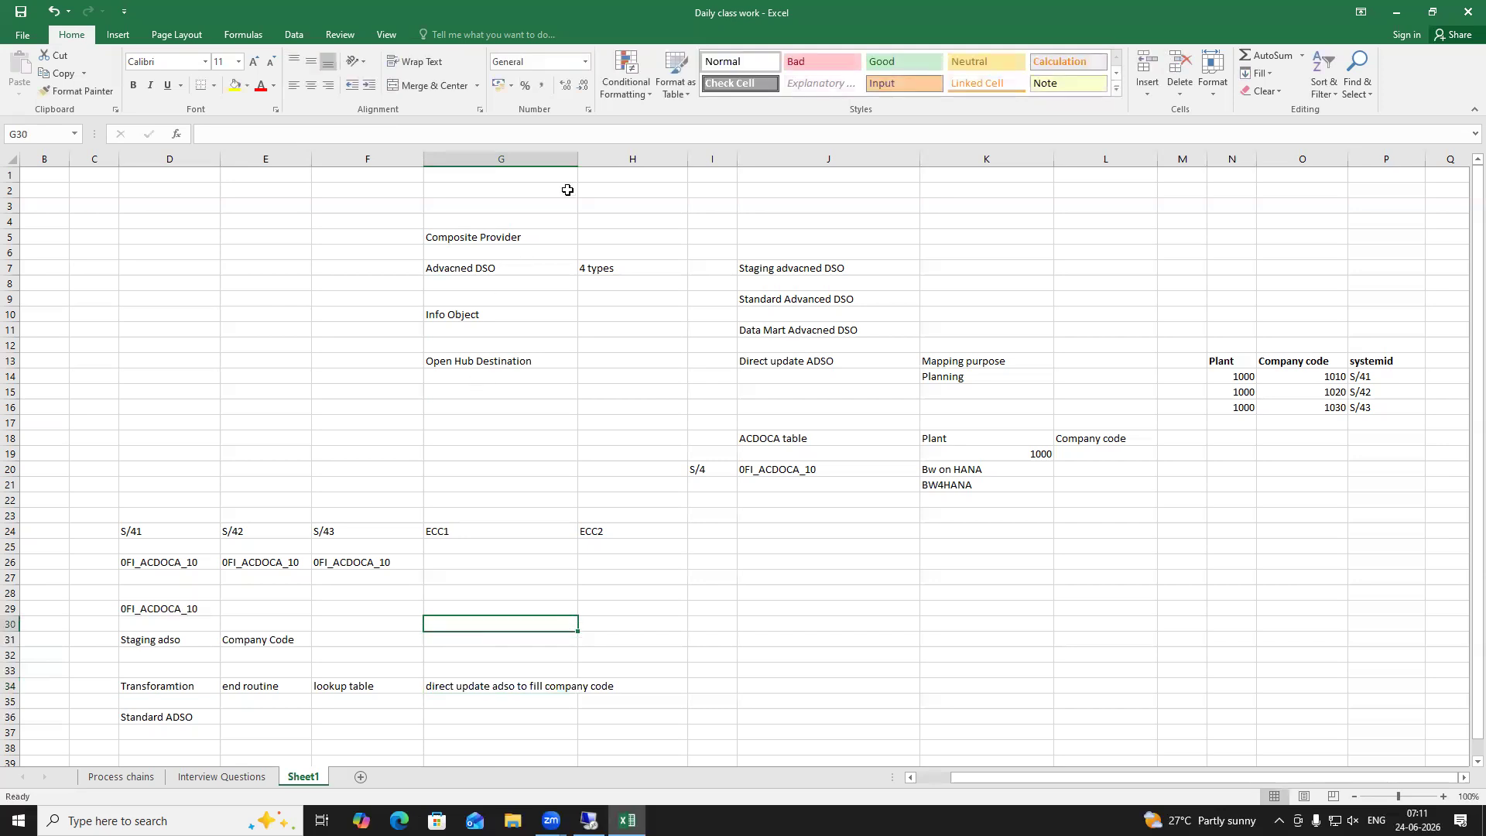
Widen column G to fit the direct update adso note in G34
left_click_drag(576, 156, 643, 156)
left_click(536, 687)
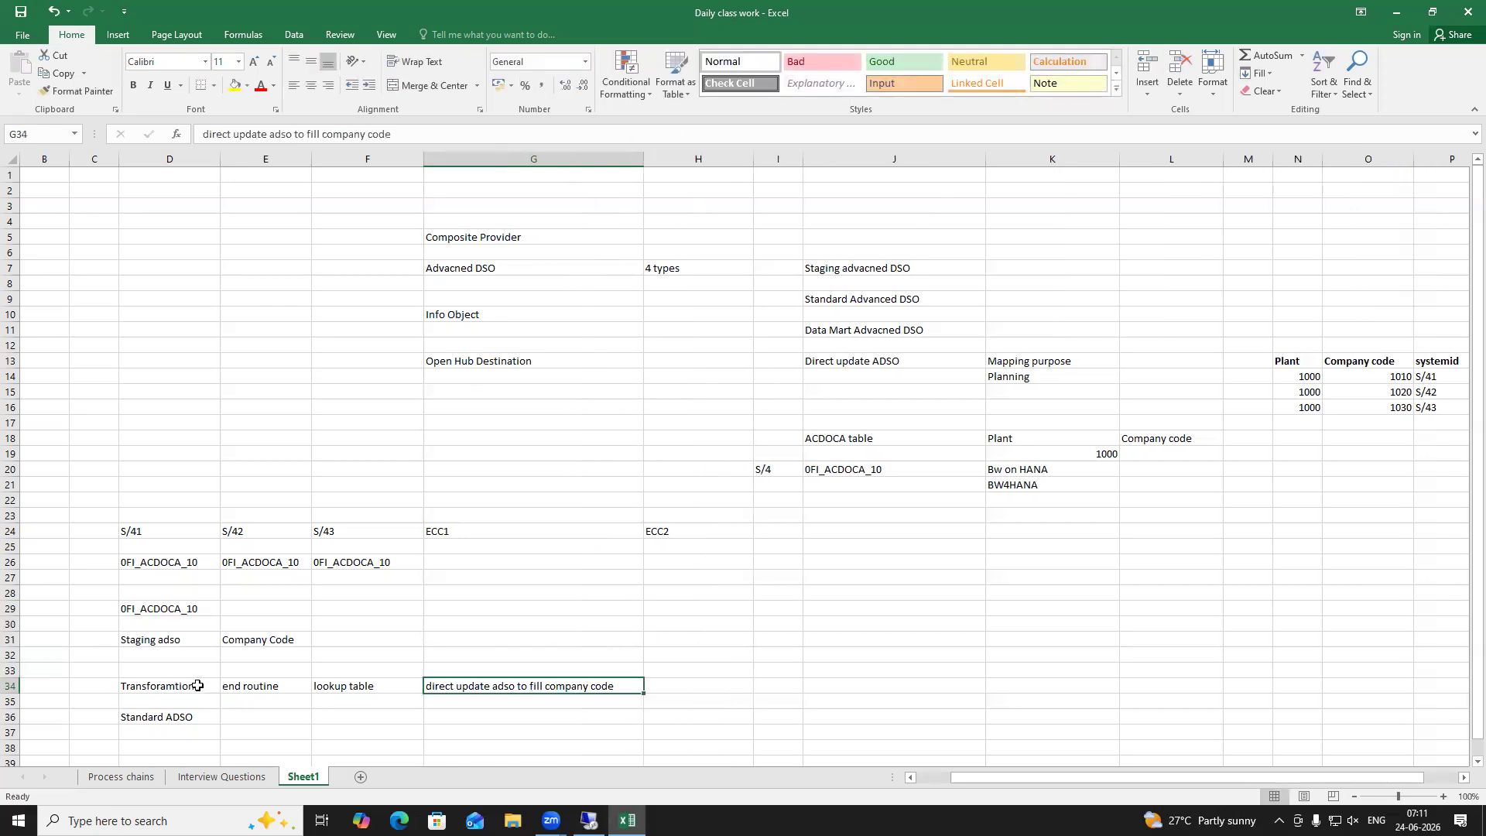
Examine the staging-to-standard ADSO flow in D31:F36 together with the ACDOCA table entry and the mapping table in N13:P16
left_click(157, 639)
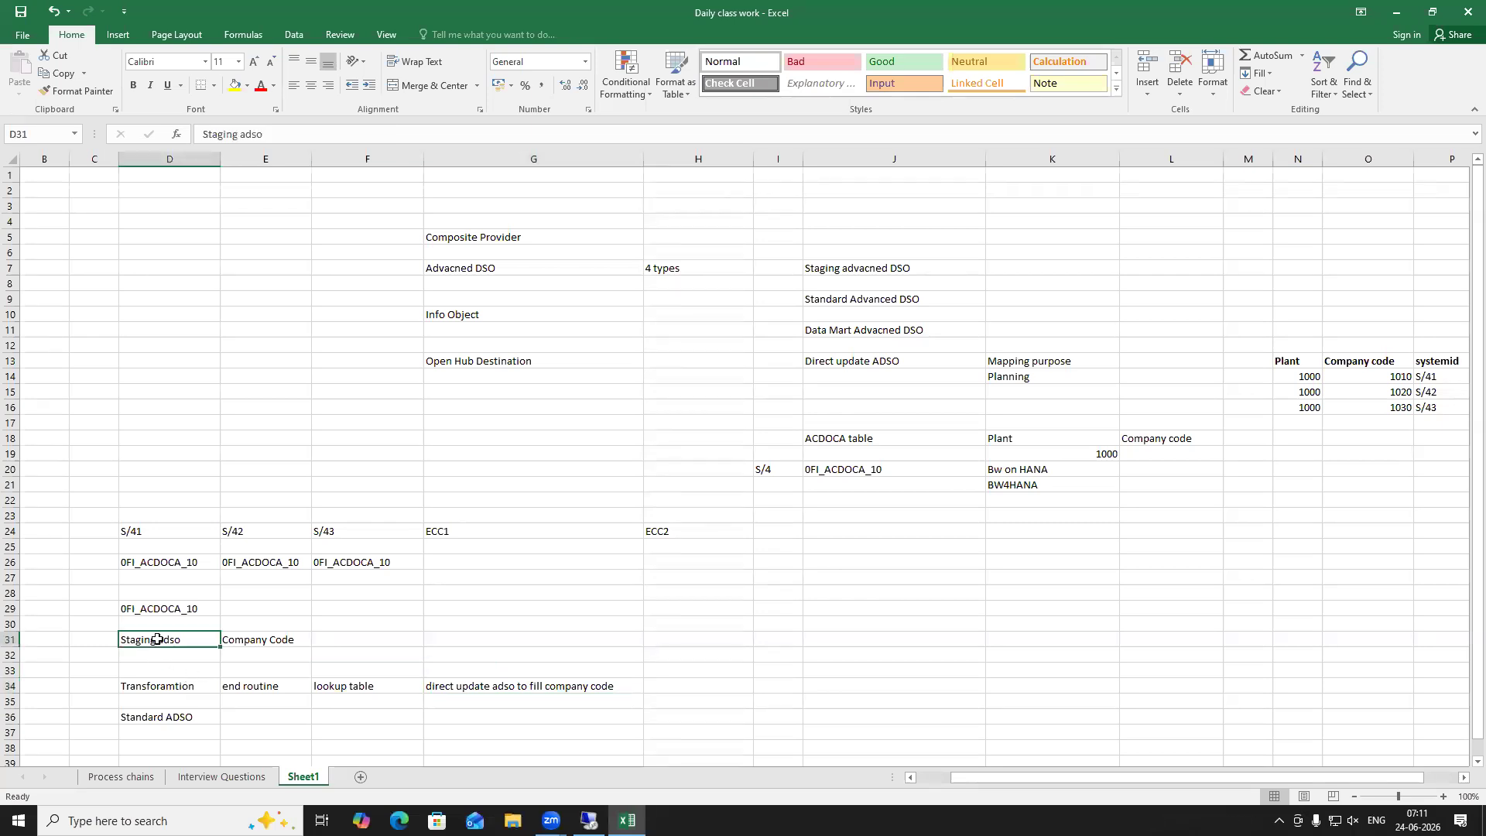
left_click(480, 685)
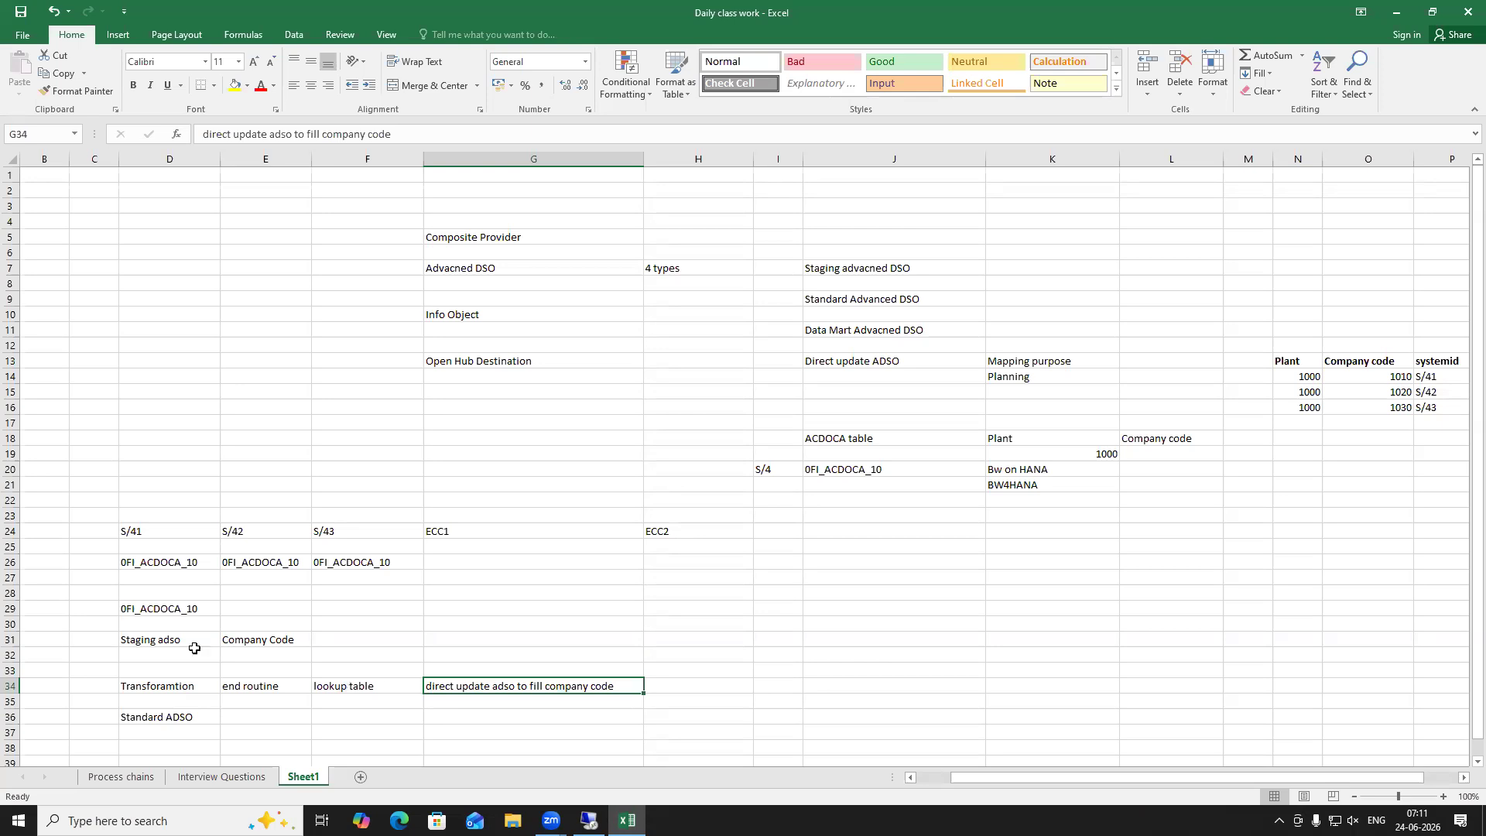
left_click_drag(175, 639, 391, 713)
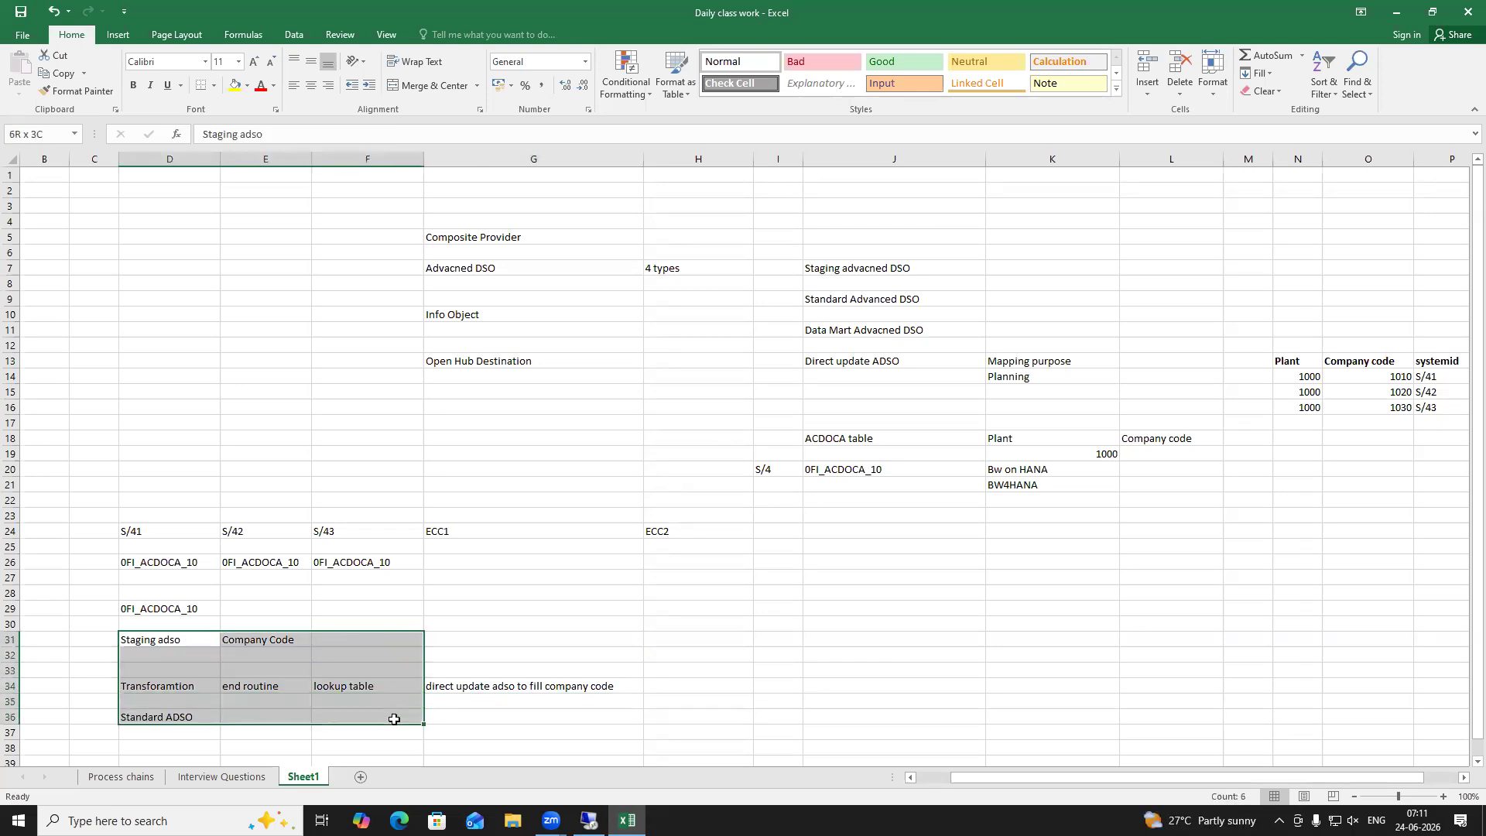
left_click(290, 654)
left_click_drag(186, 642, 409, 721)
left_click(430, 654)
left_click_drag(203, 643, 385, 727)
left_click(480, 660)
left_click_drag(1314, 362, 1427, 405)
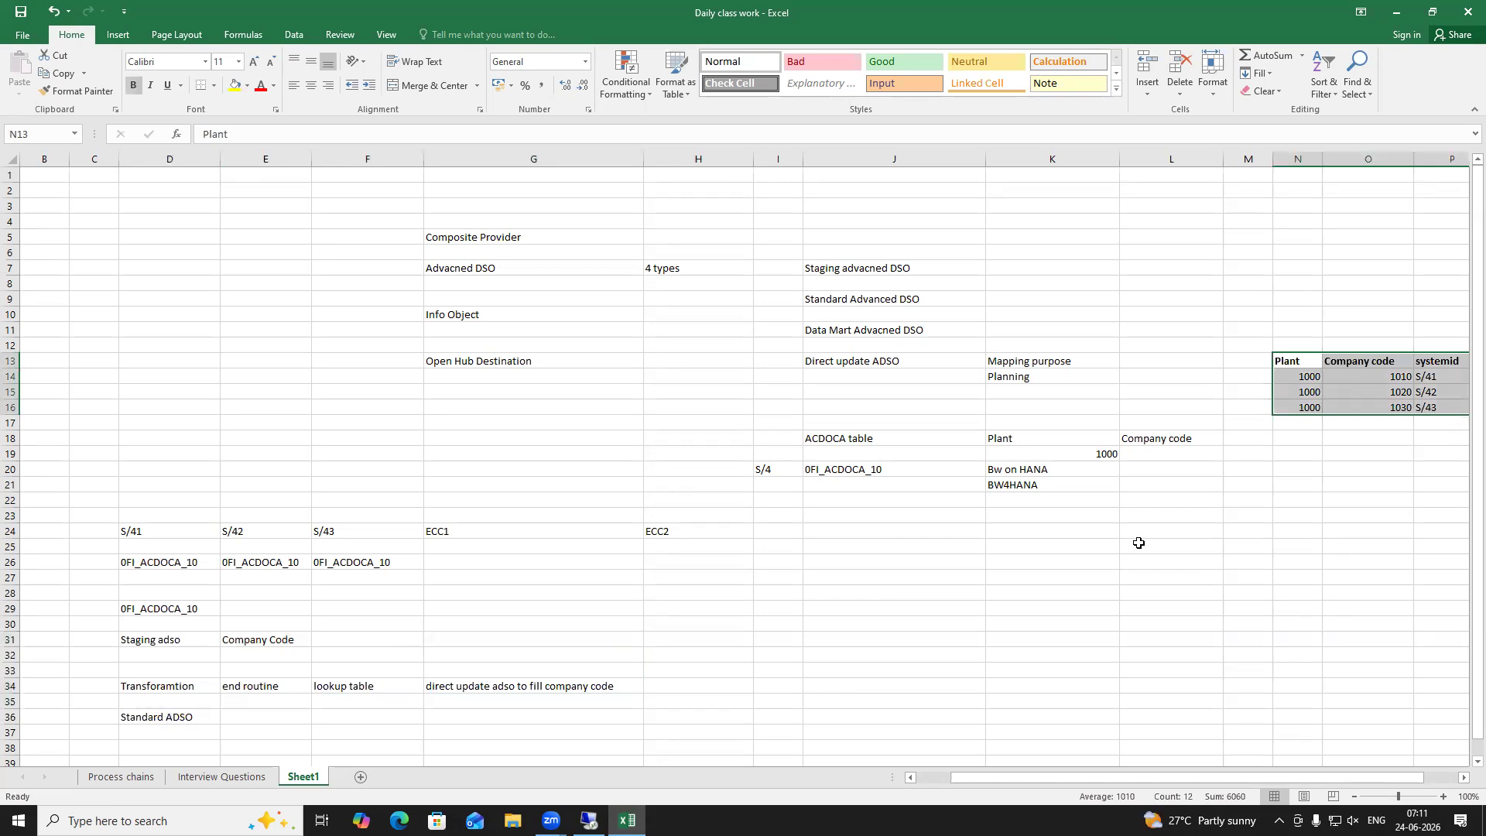
left_click(831, 439)
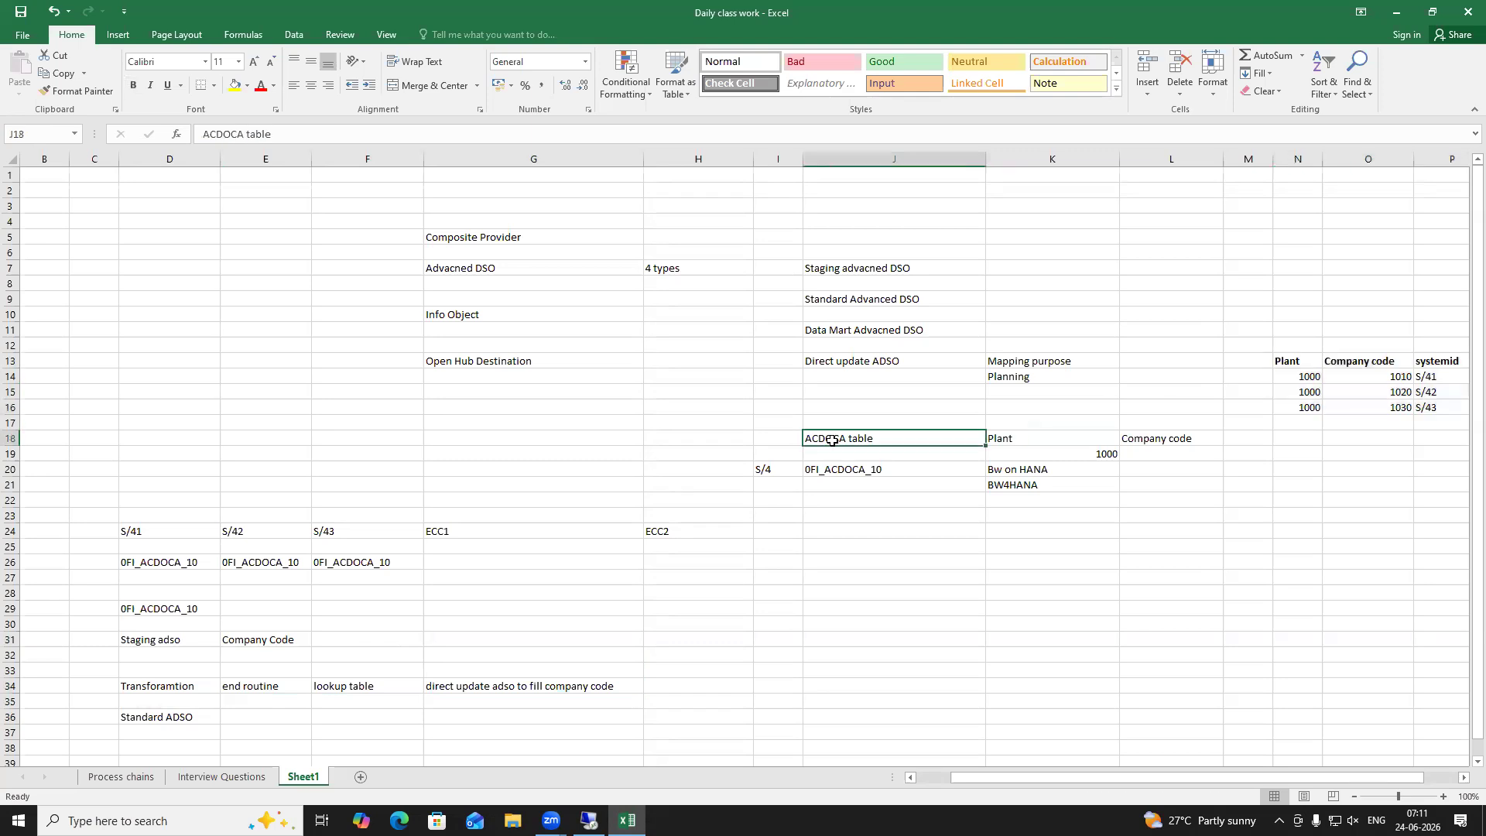
left_click(1399, 376)
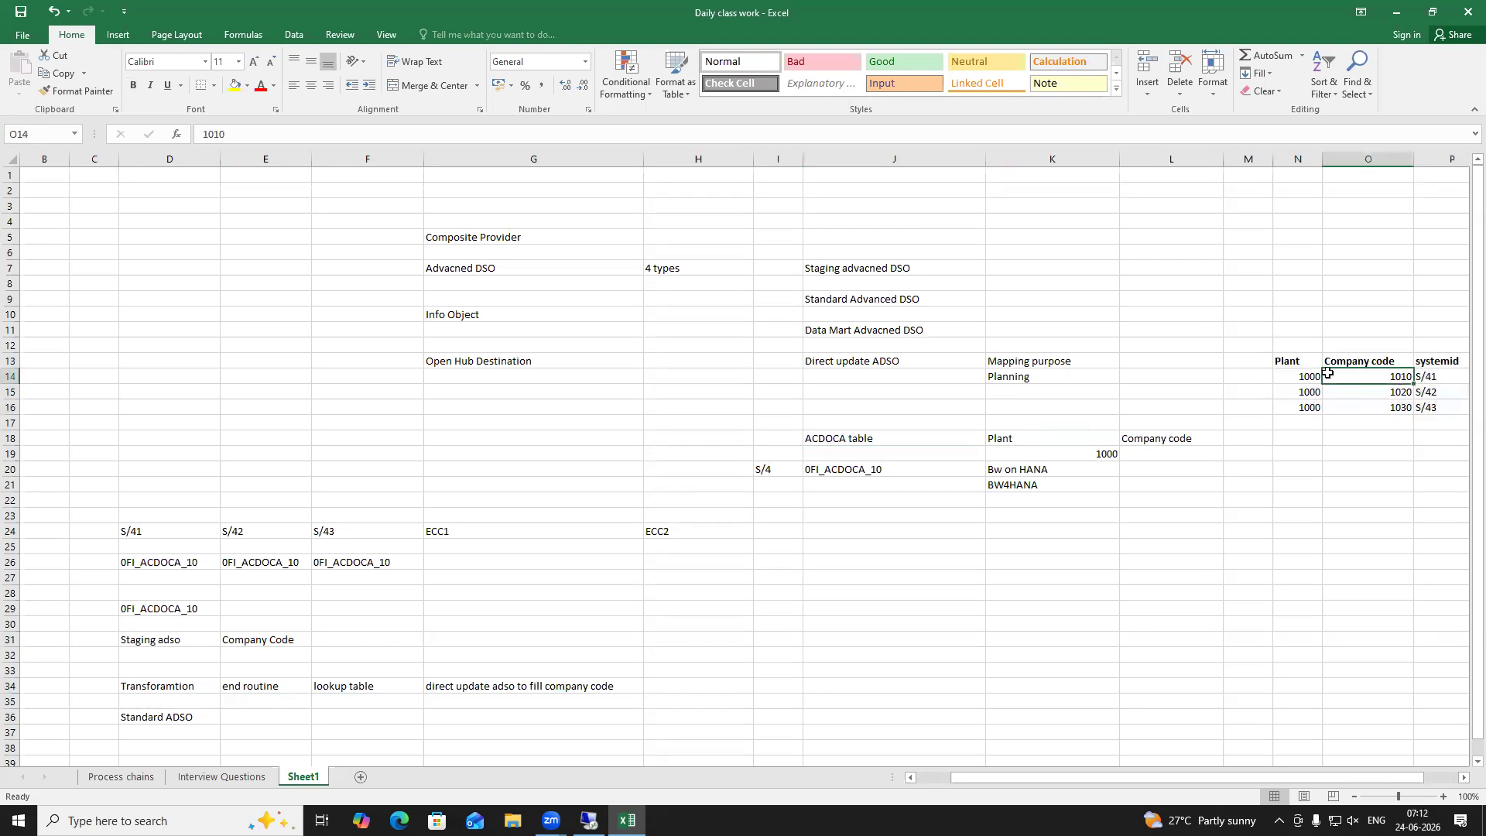
left_click_drag(1302, 362, 1437, 408)
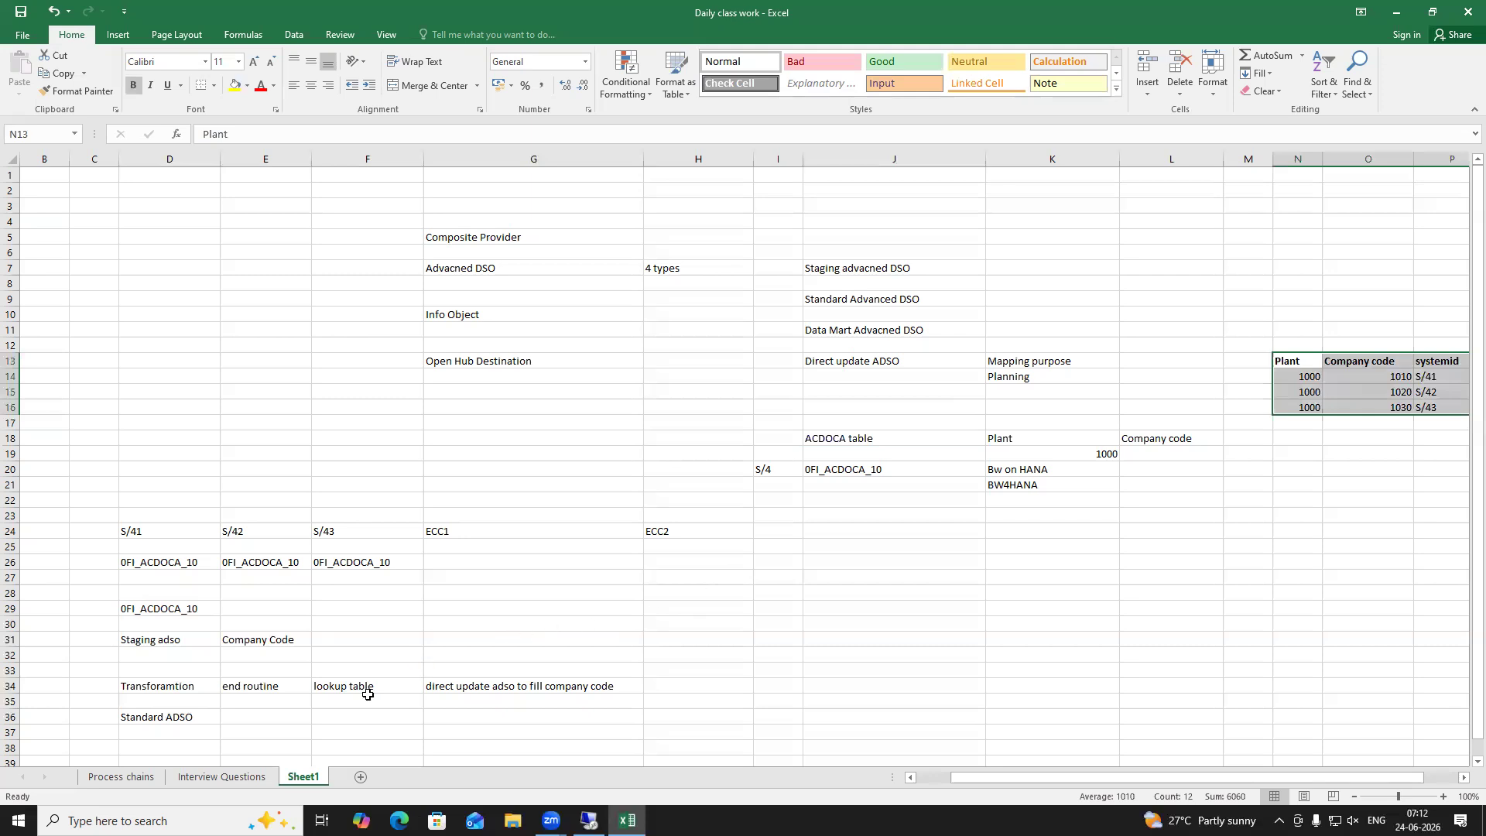
left_click(842, 442)
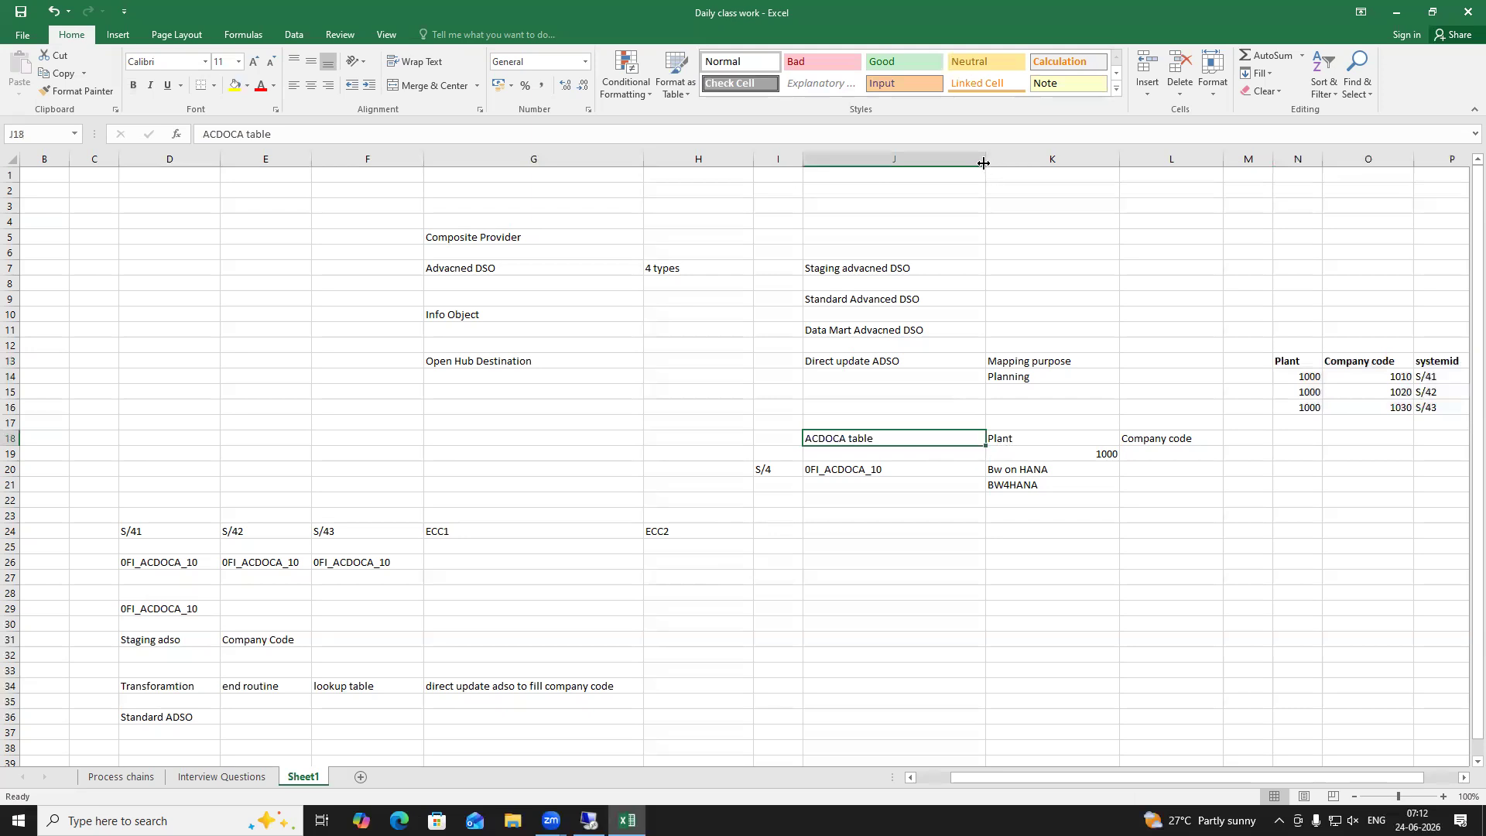
Narrow column J with the ADSO types and select the plant-to-company-code mapping table in N13:P16
left_click_drag(983, 164, 935, 165)
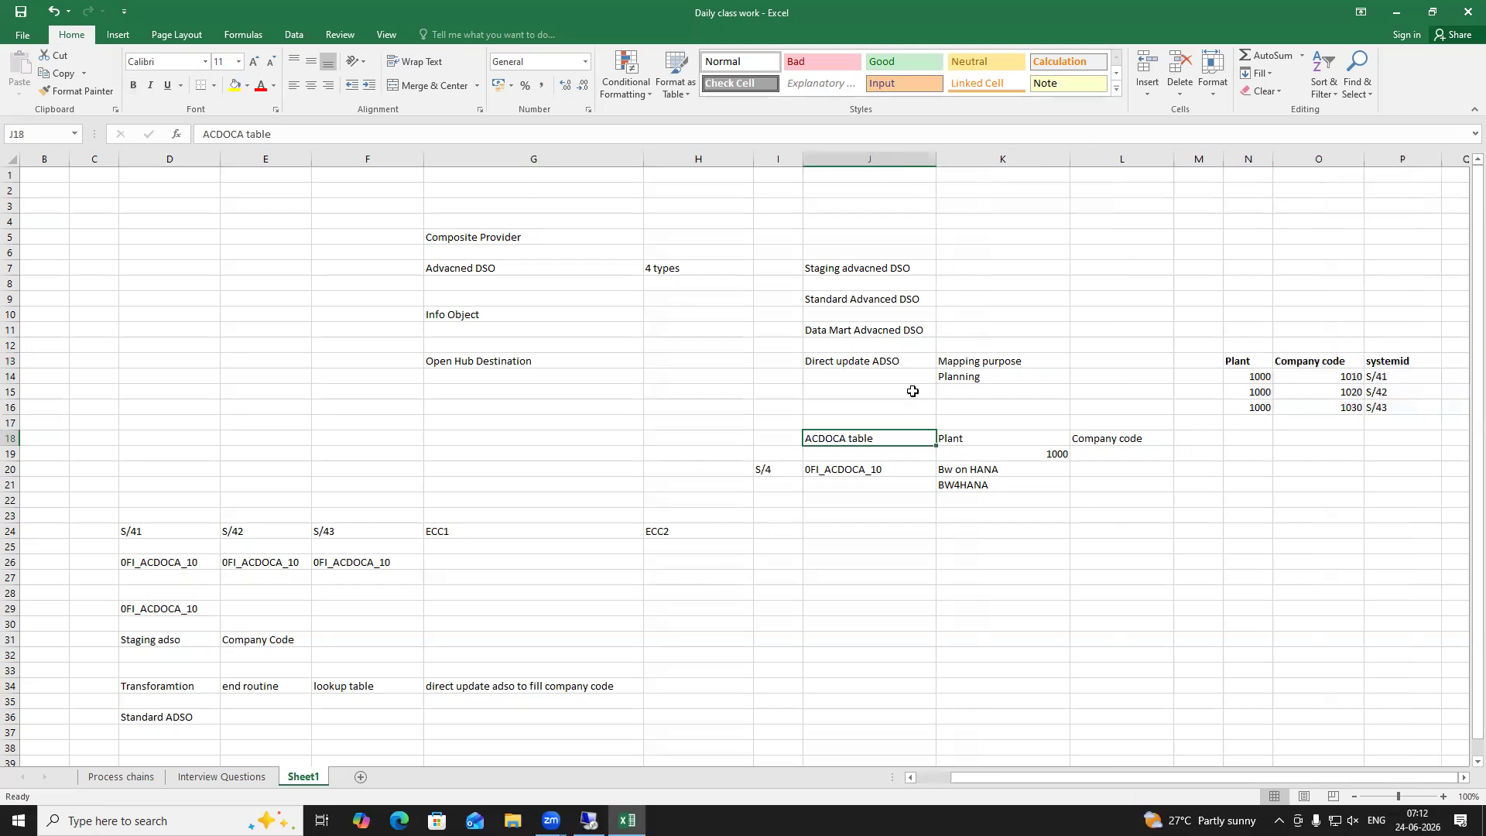
left_click(865, 468)
left_click(844, 434)
left_click_drag(1251, 359, 1392, 409)
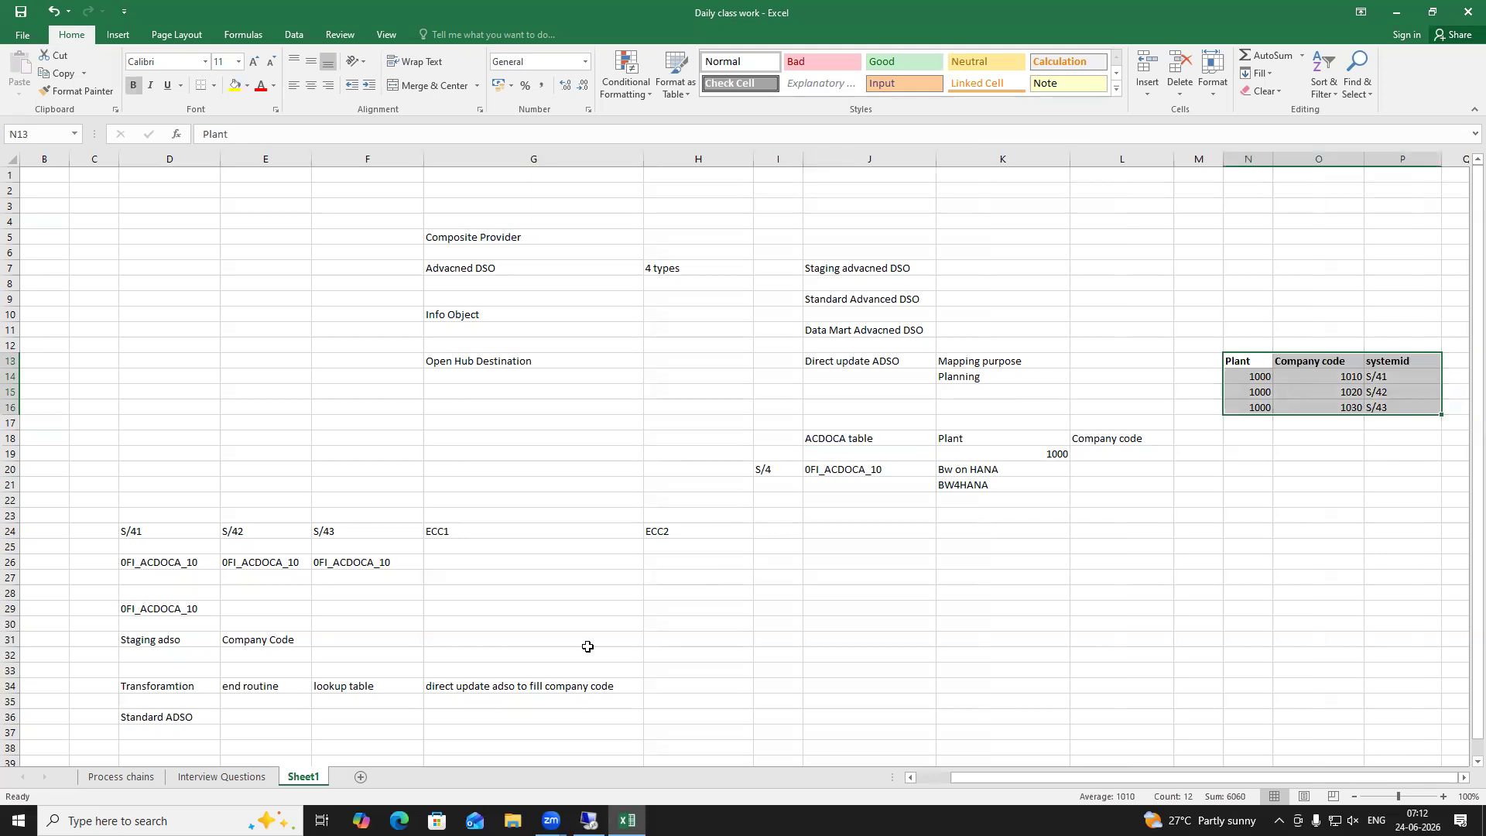
Enter expert routoine in E33, directly above end routine
left_click(257, 681)
left_click(250, 672)
type("expe")
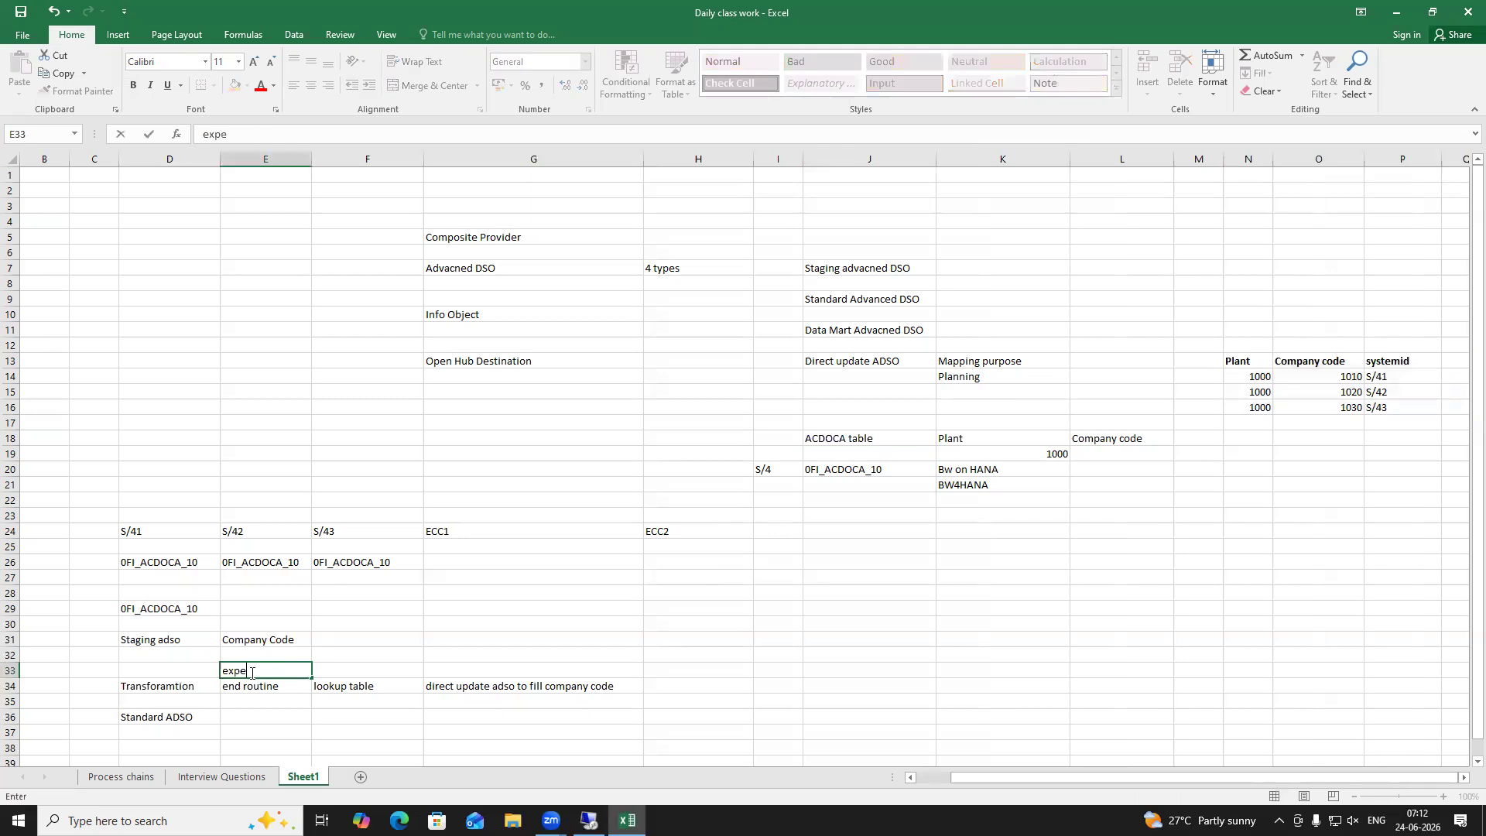
type("rt routoine")
key("Return")
Enter start routine in E35, directly below end routine
left_click(237, 706)
type("s")
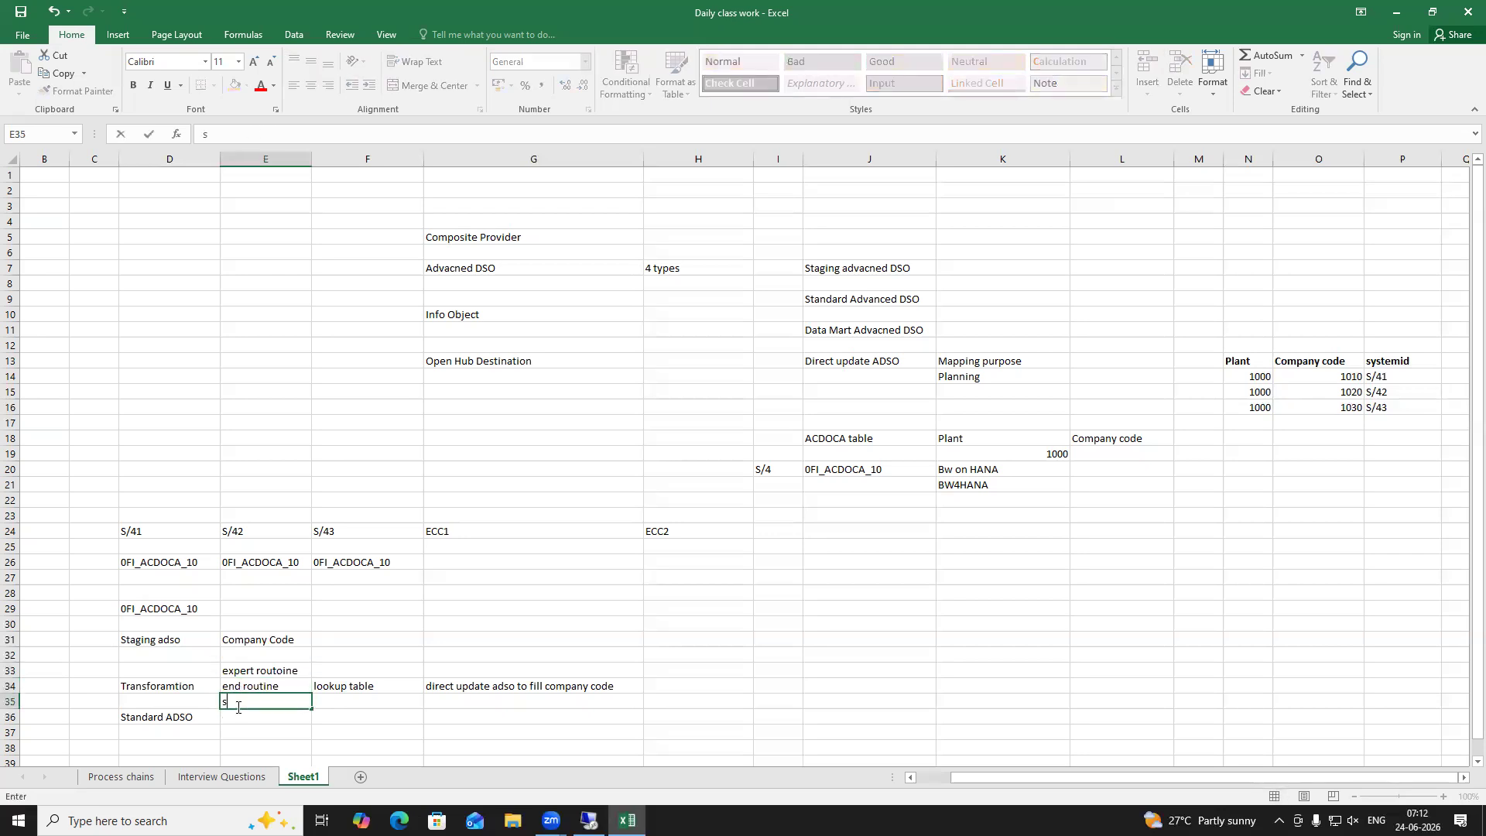
type("tart routine")
left_click(338, 708)
Examine how the lookup table note in F34 and the direct update adso note relate to the routines and the mapping table in N13:P16
left_click(338, 684)
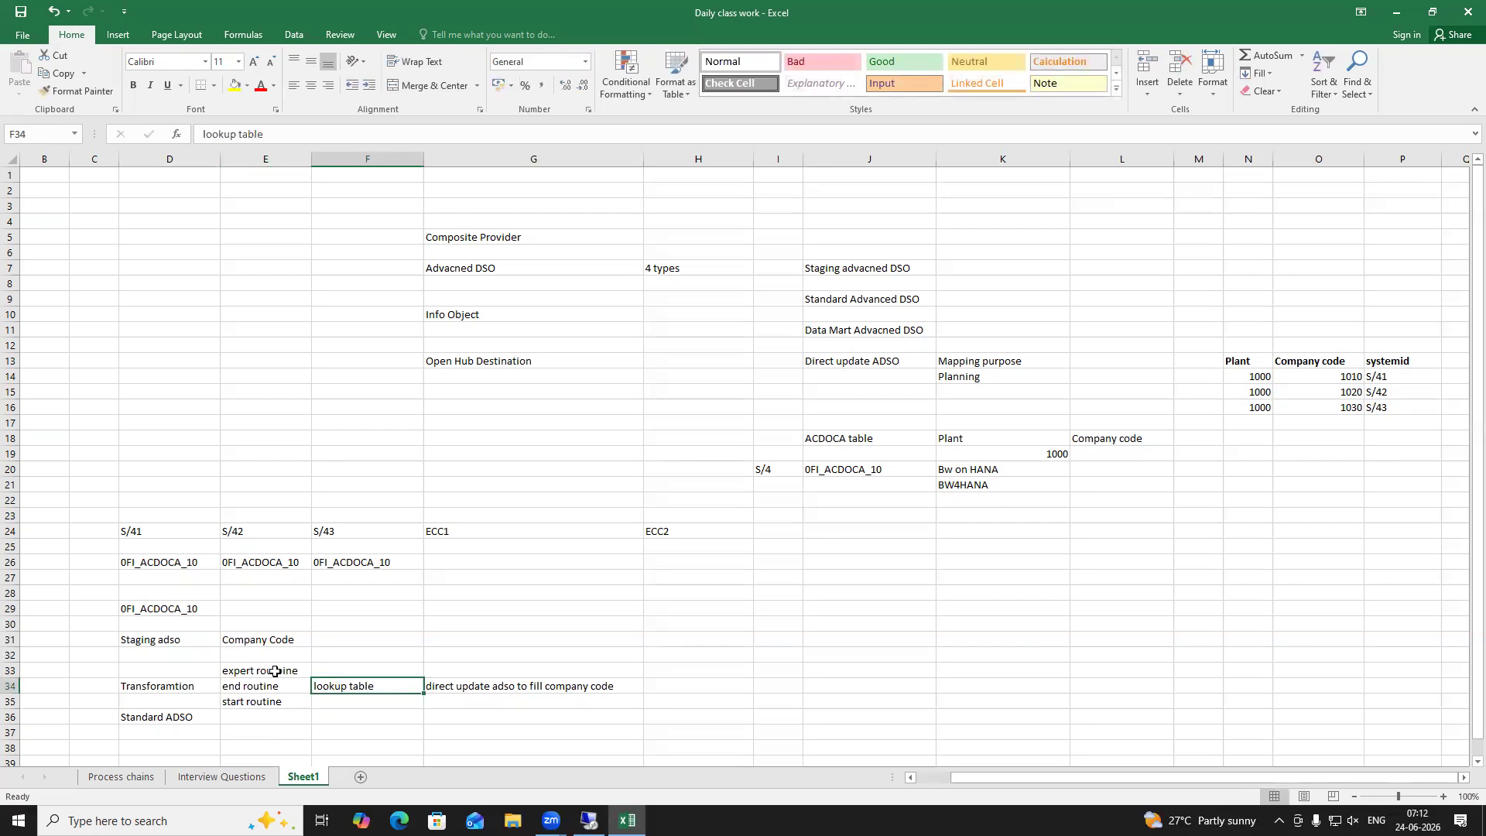
left_click(259, 700)
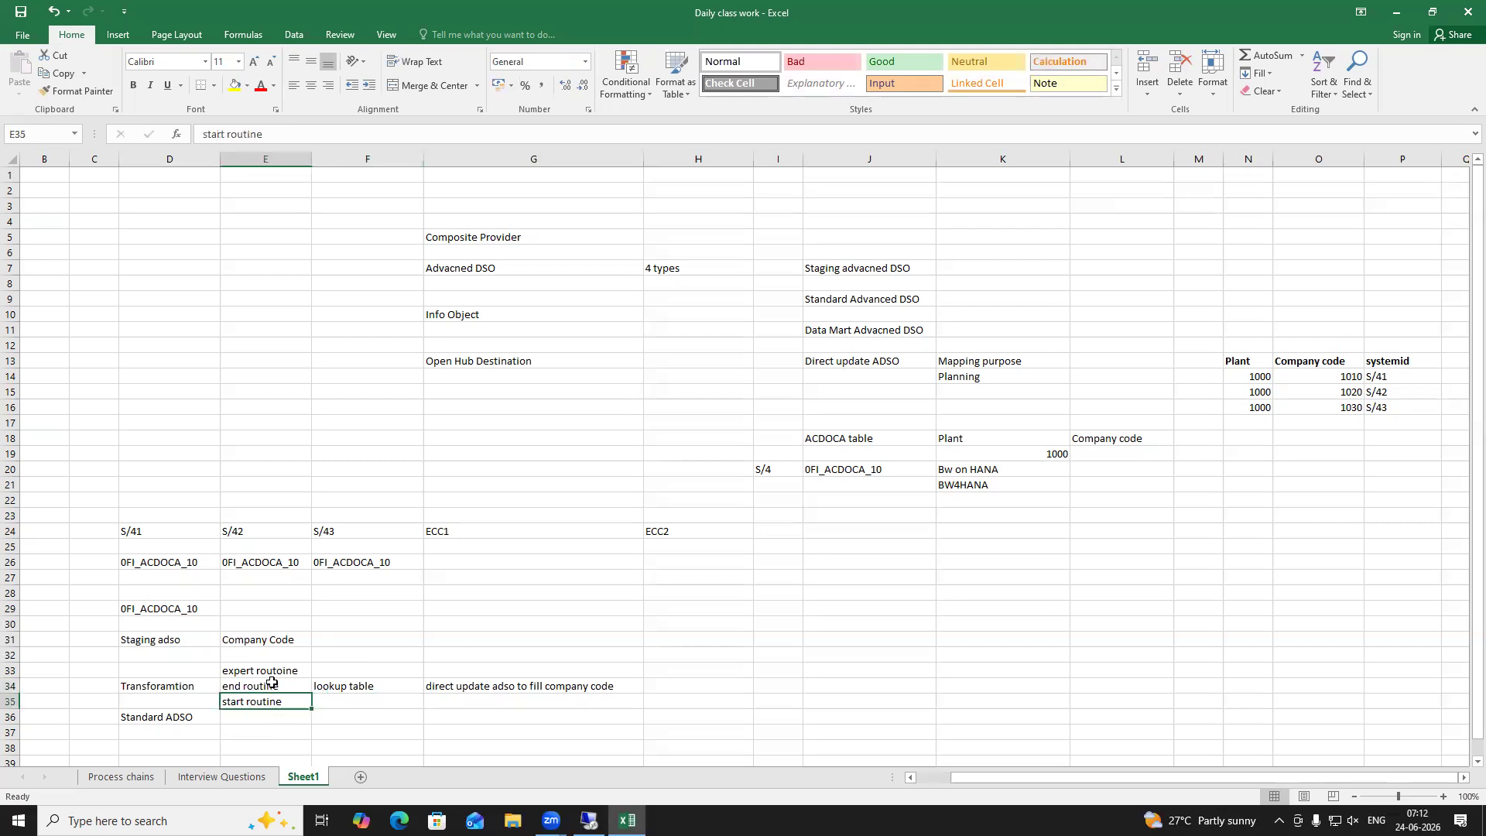
left_click(344, 687)
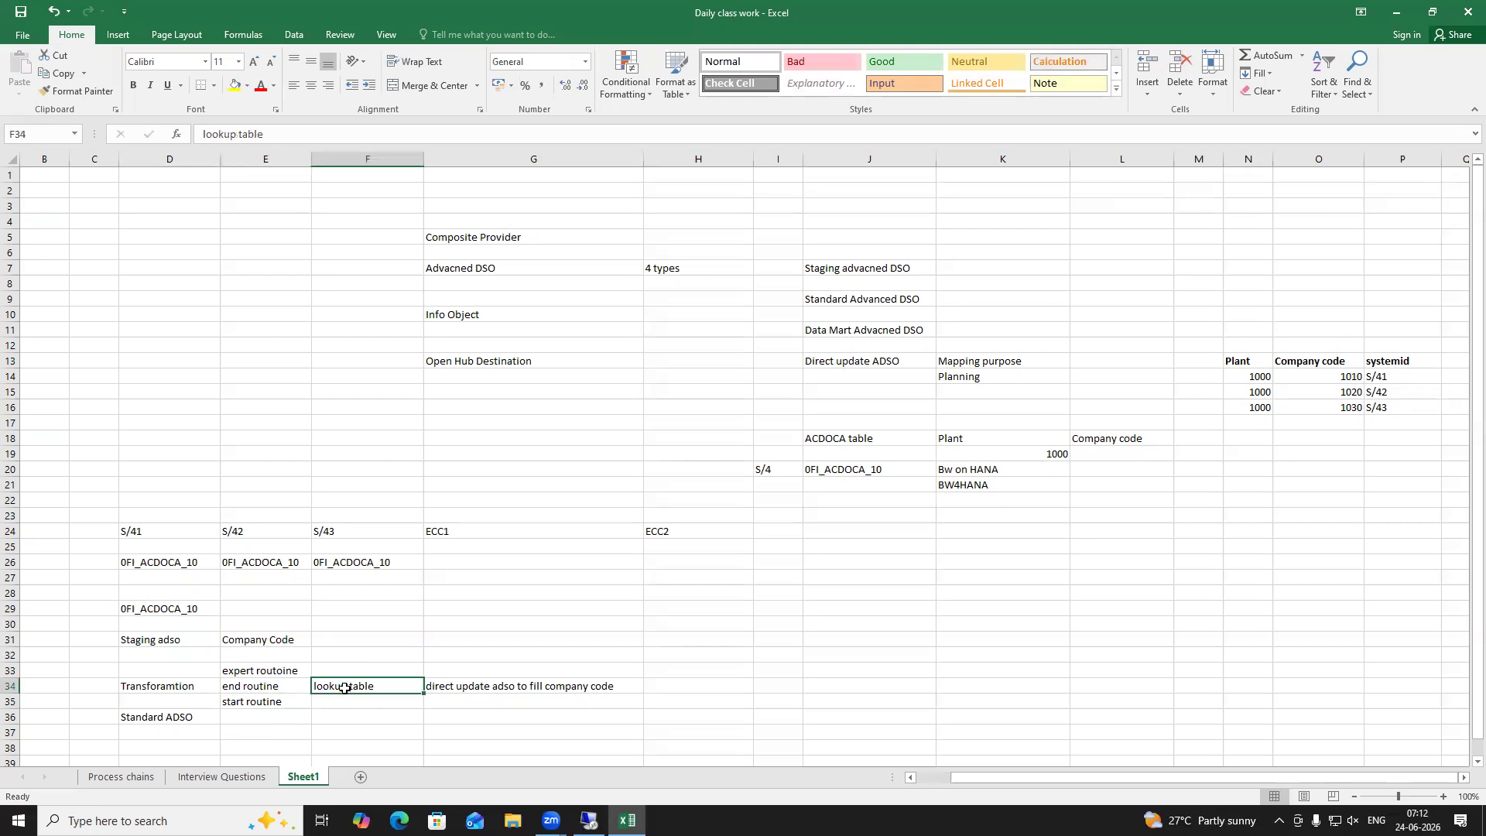
left_click_drag(1238, 361, 1378, 410)
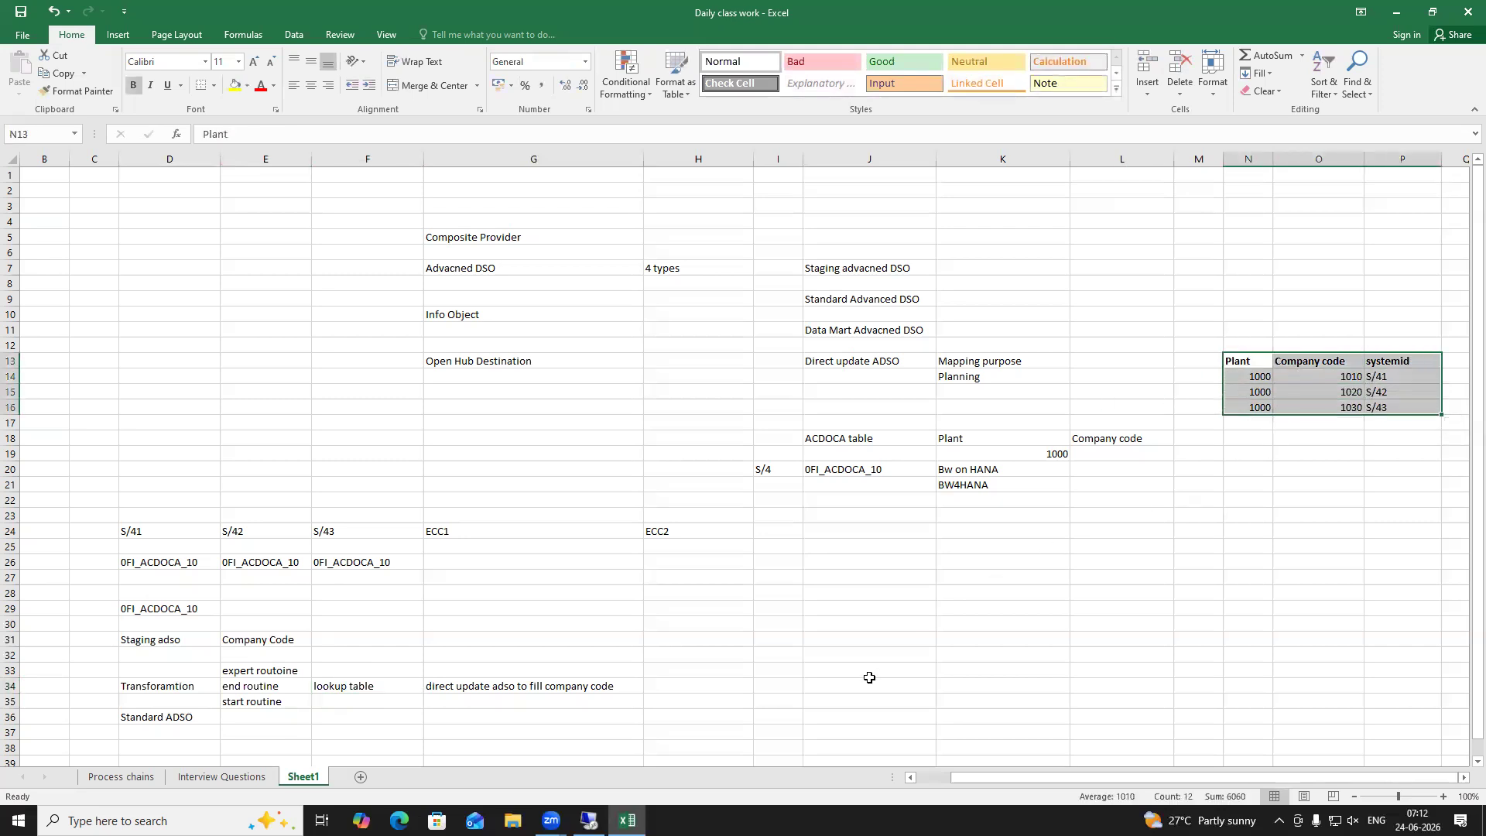
left_click(940, 609)
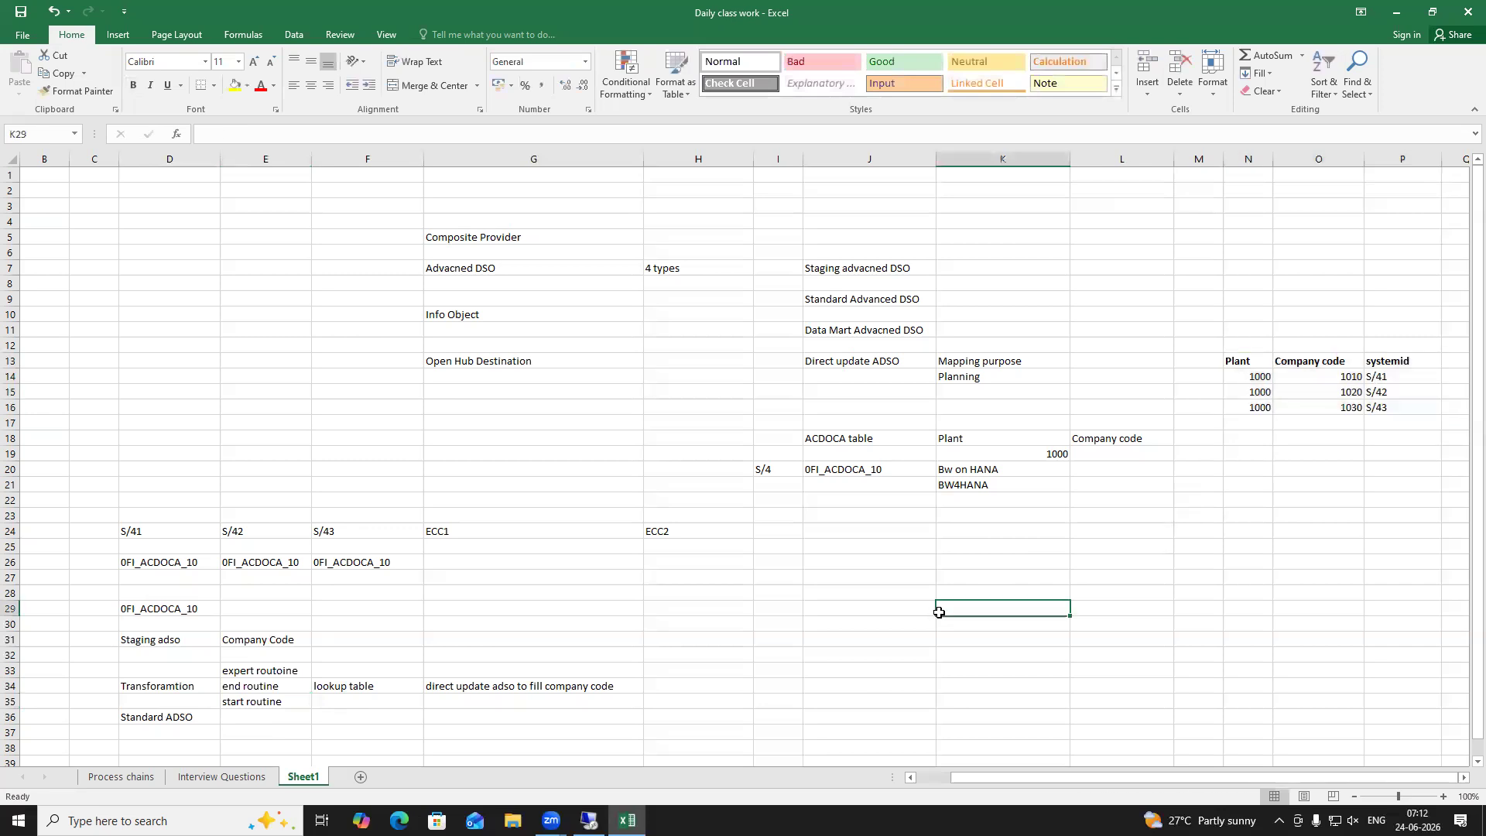
left_click(1249, 361)
left_click(1314, 362)
left_click_drag(1256, 362, 1393, 405)
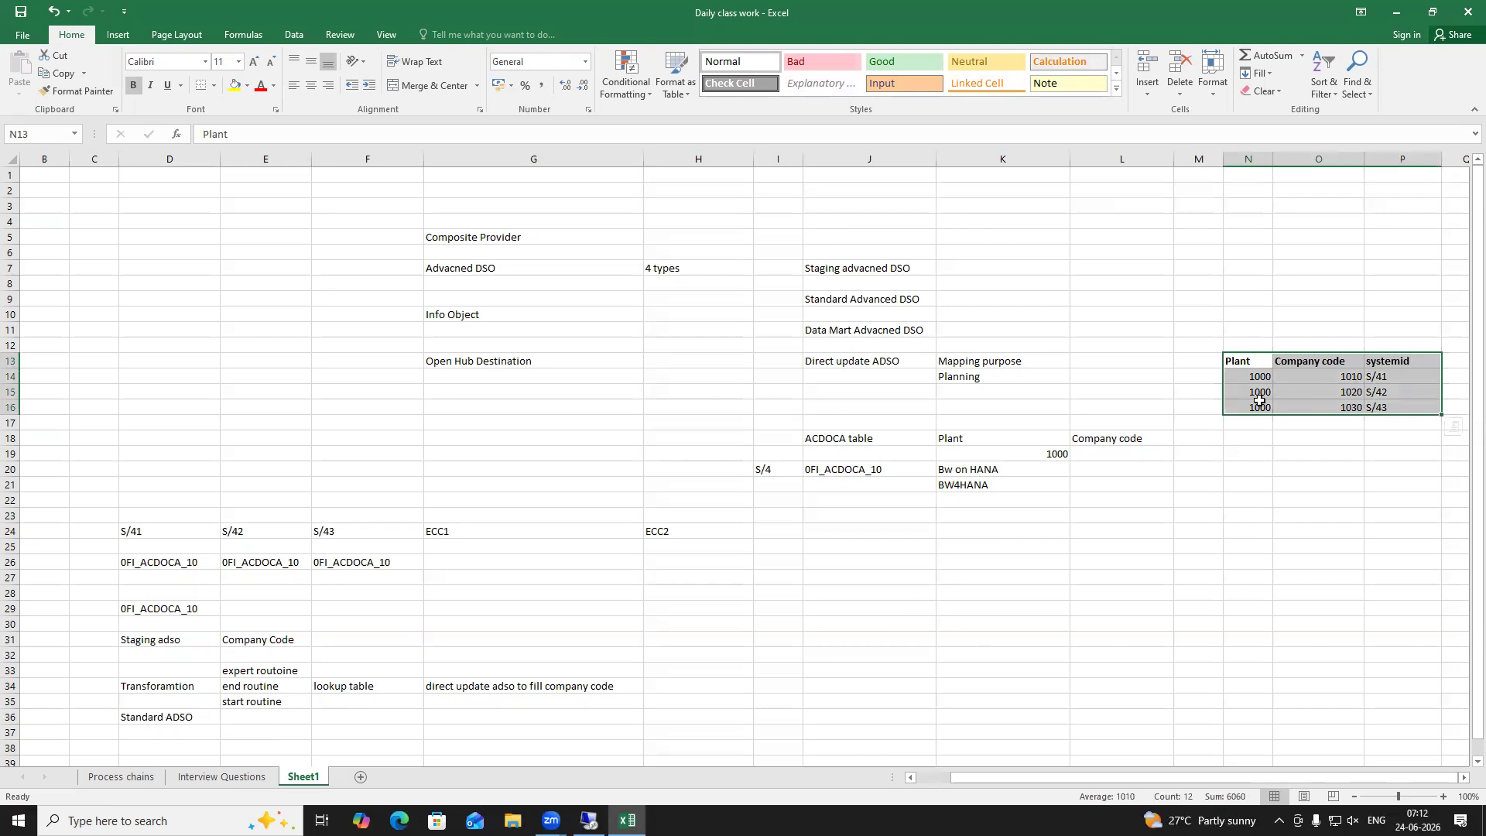
left_click(1333, 377)
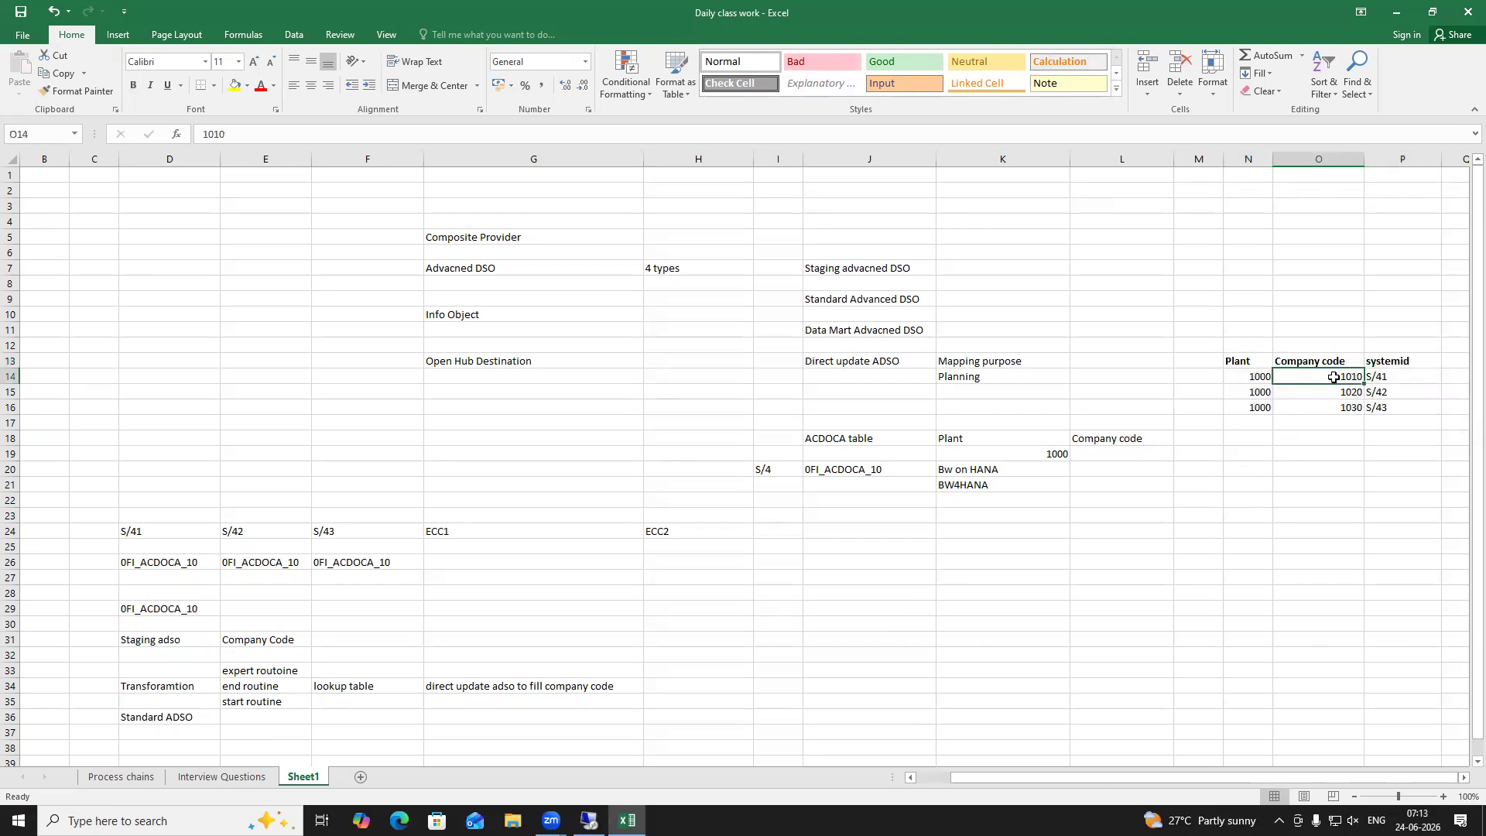
left_click(1250, 376)
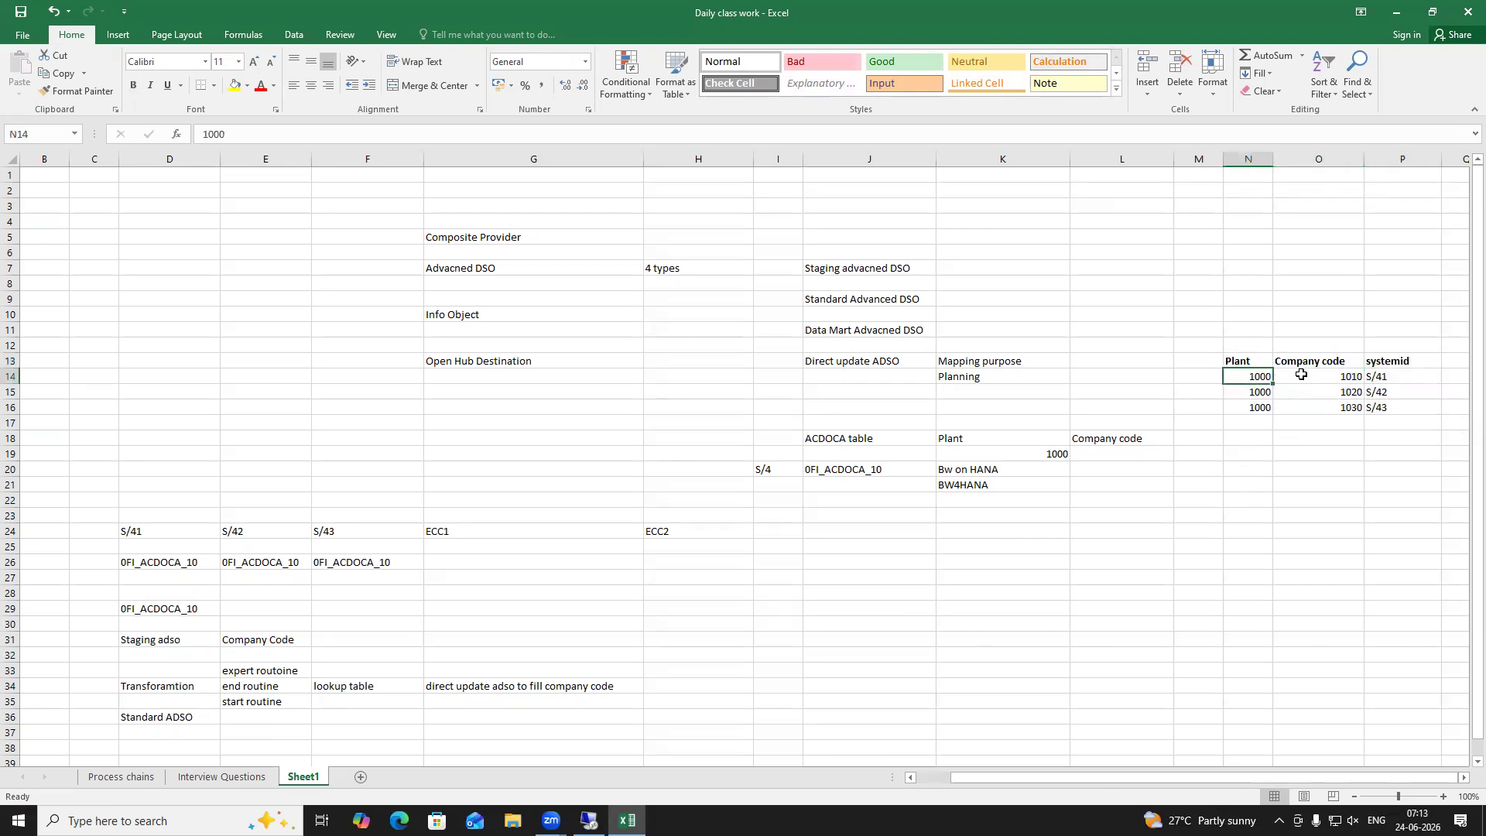
left_click(356, 685)
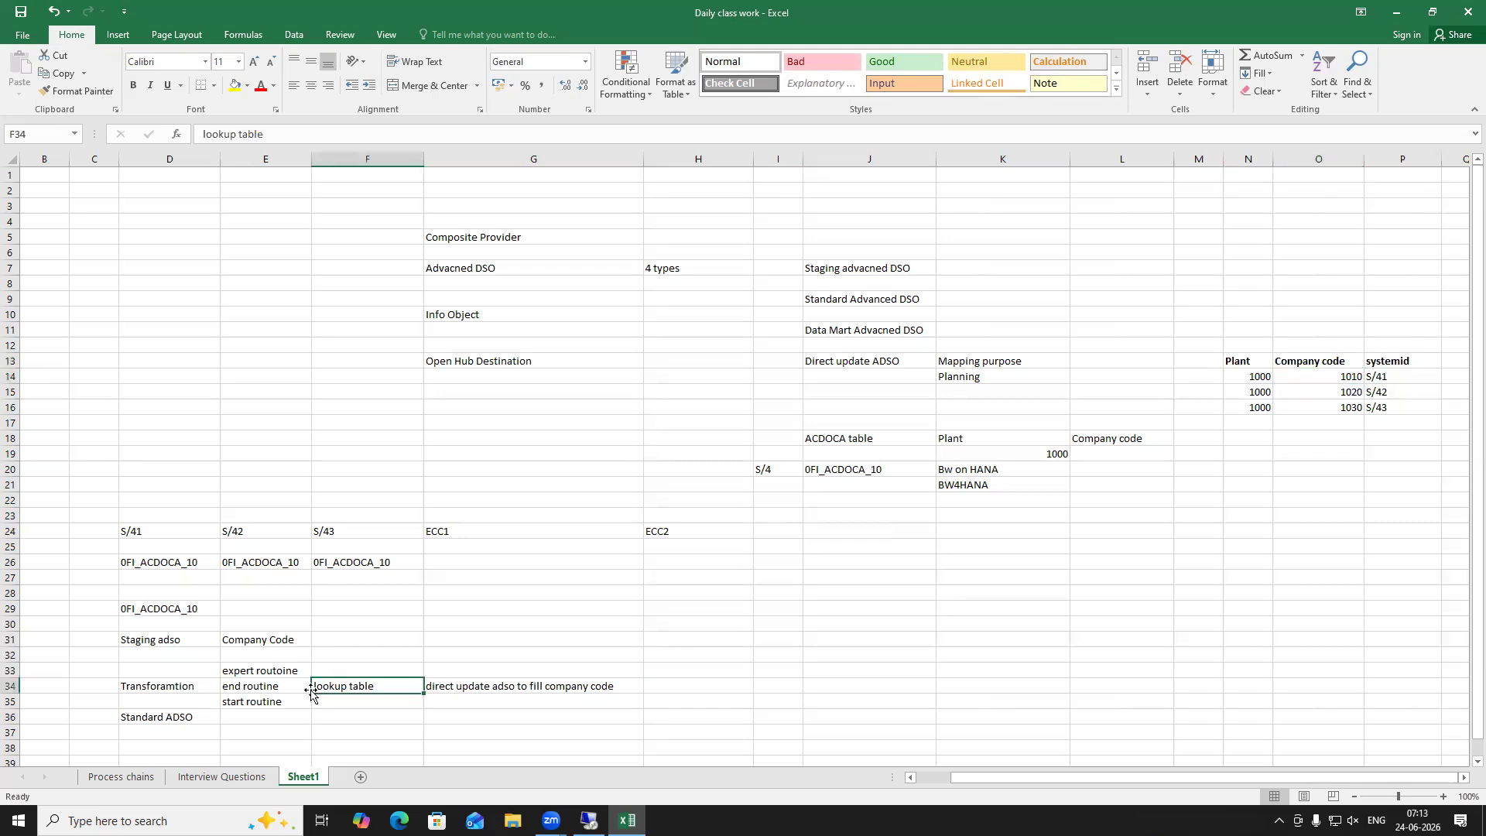
left_click(451, 686)
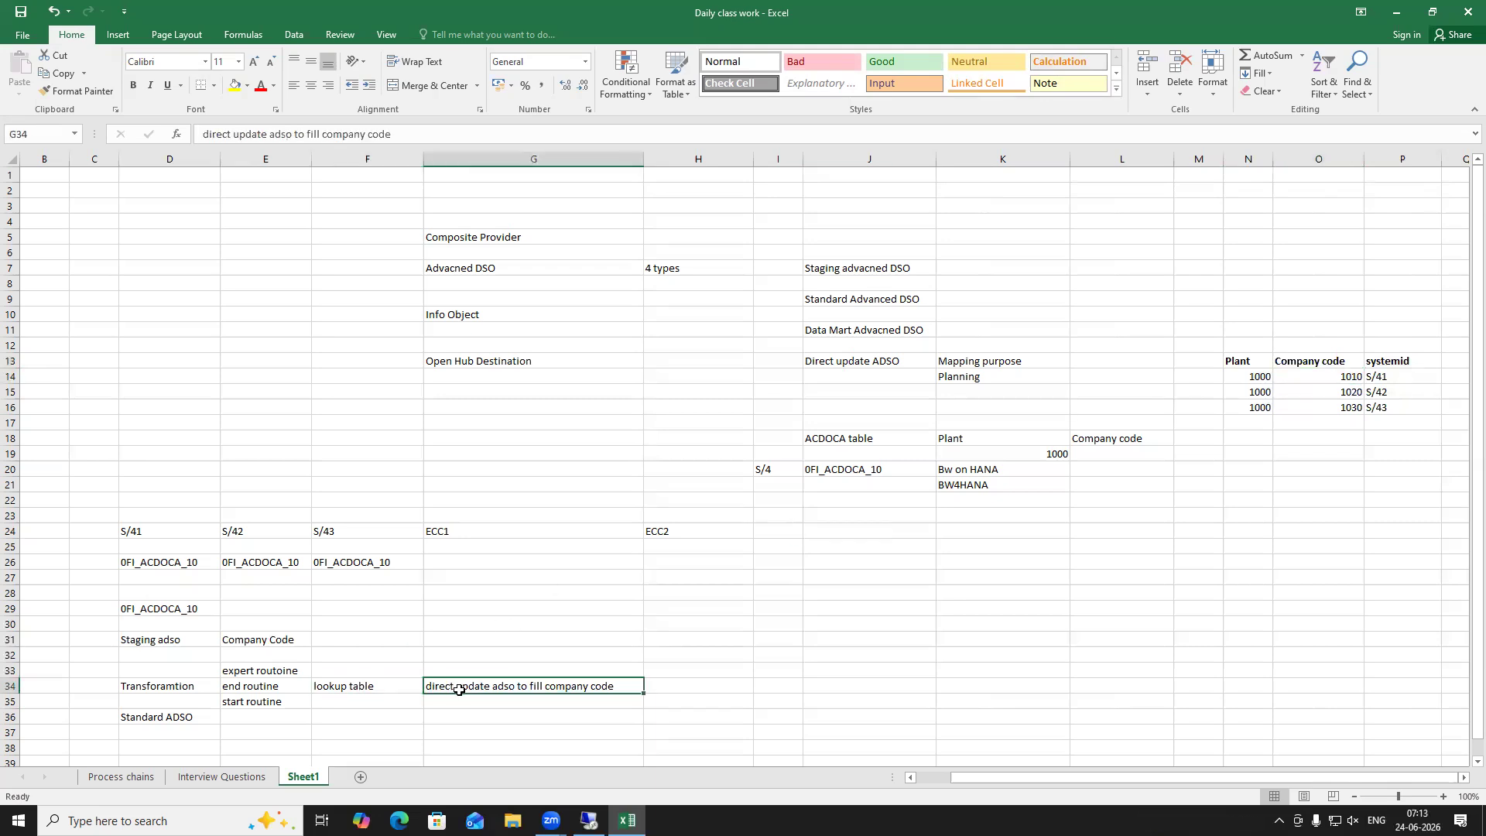
Enter plant in D32 under Staging adso and companycode beside it in E32
left_click(176, 640)
left_click(179, 657)
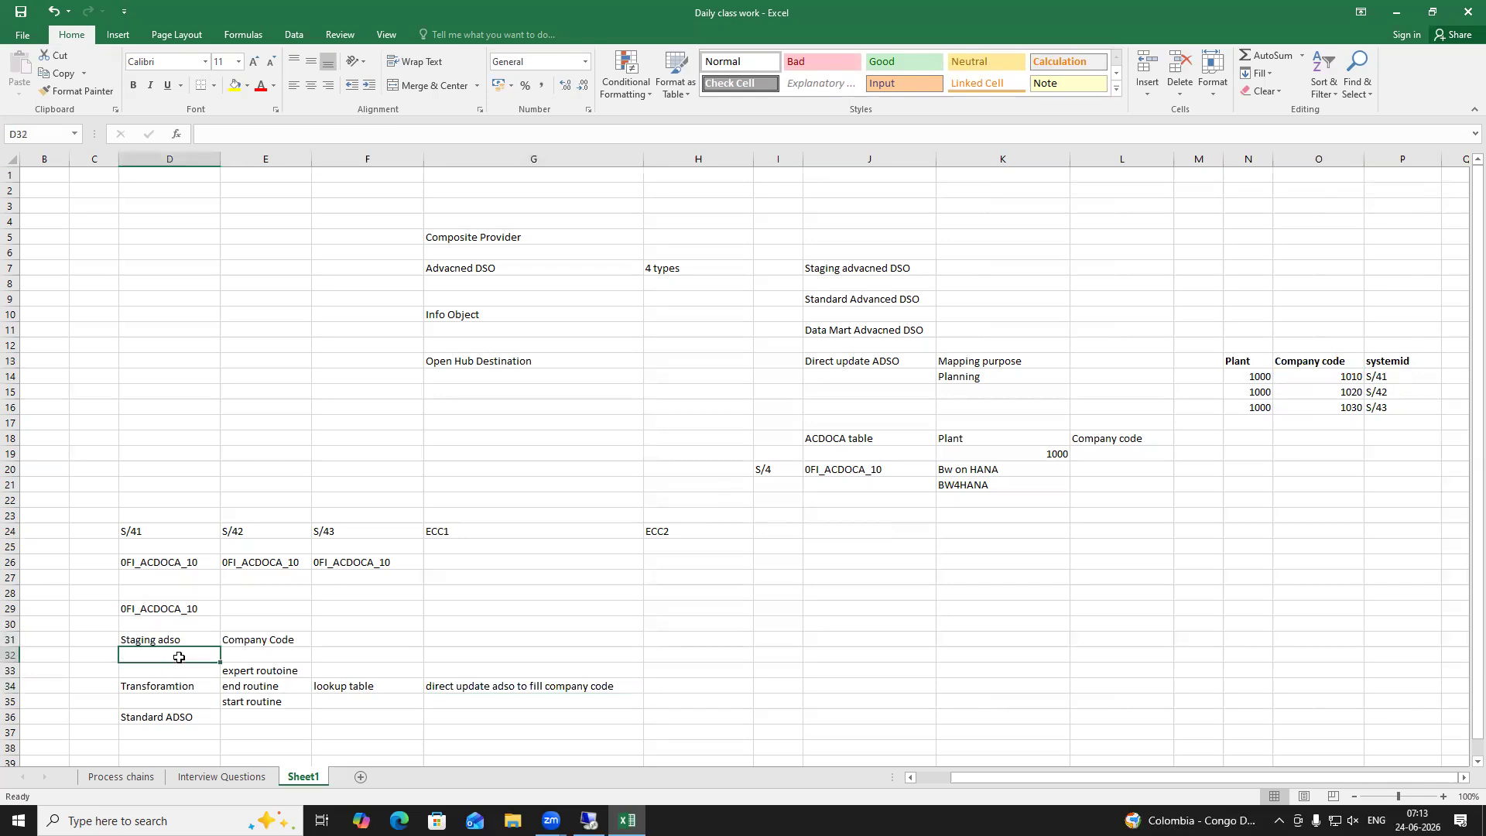
type("plant")
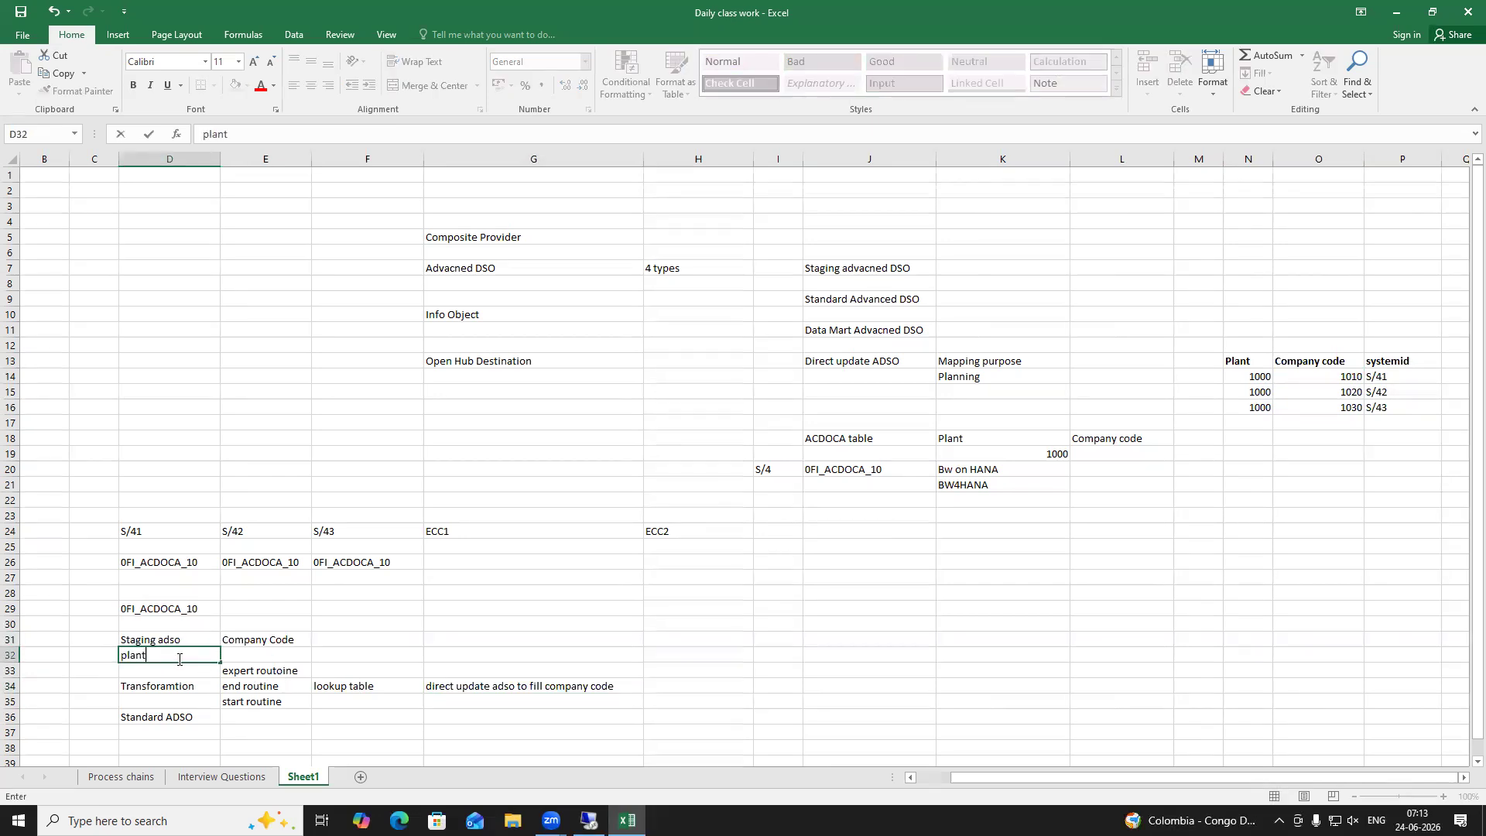
left_click(285, 656)
type("companycod")
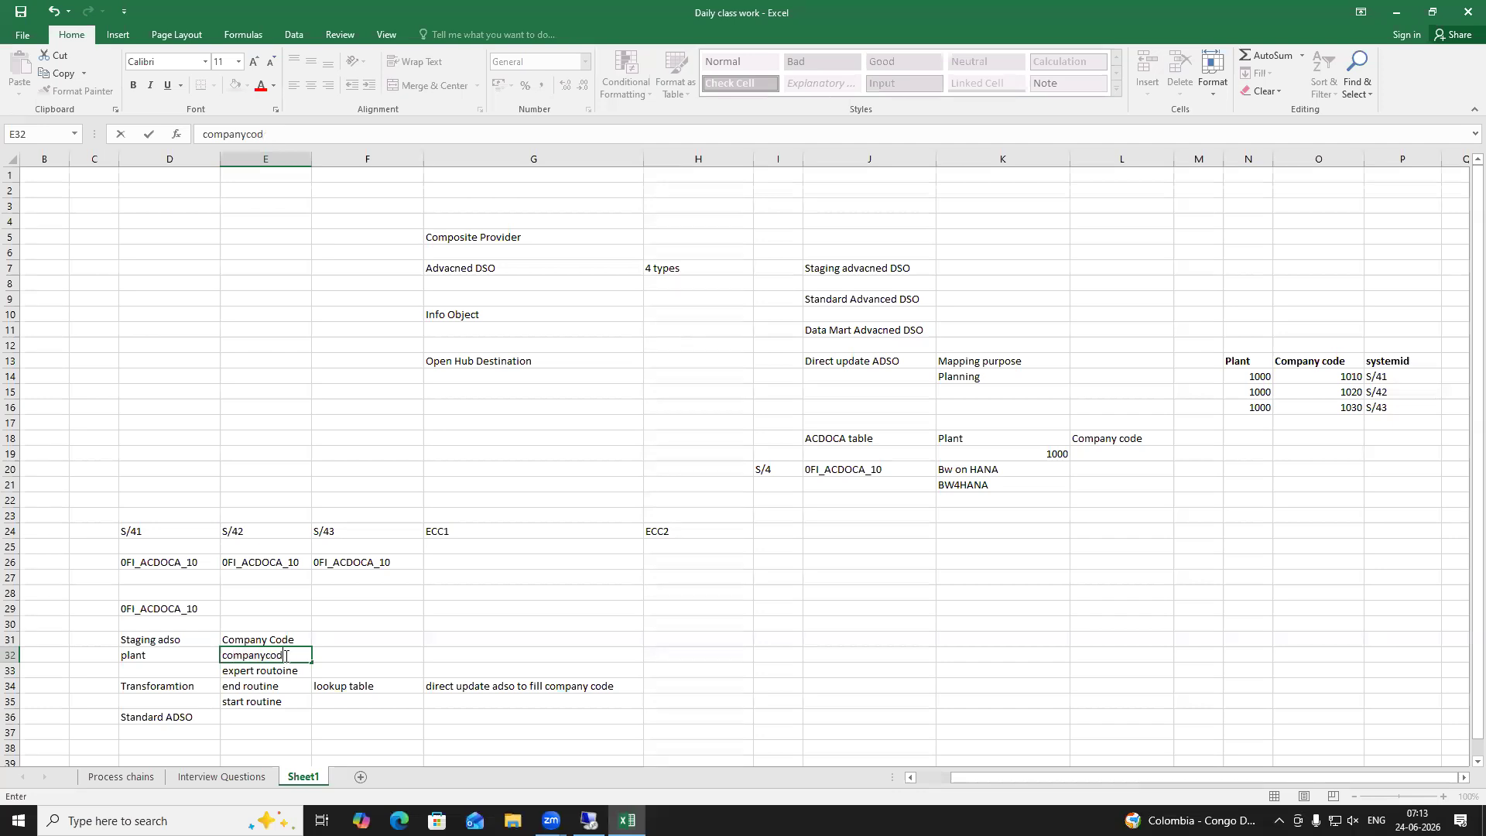
type("e")
key("Tab")
left_click(144, 666)
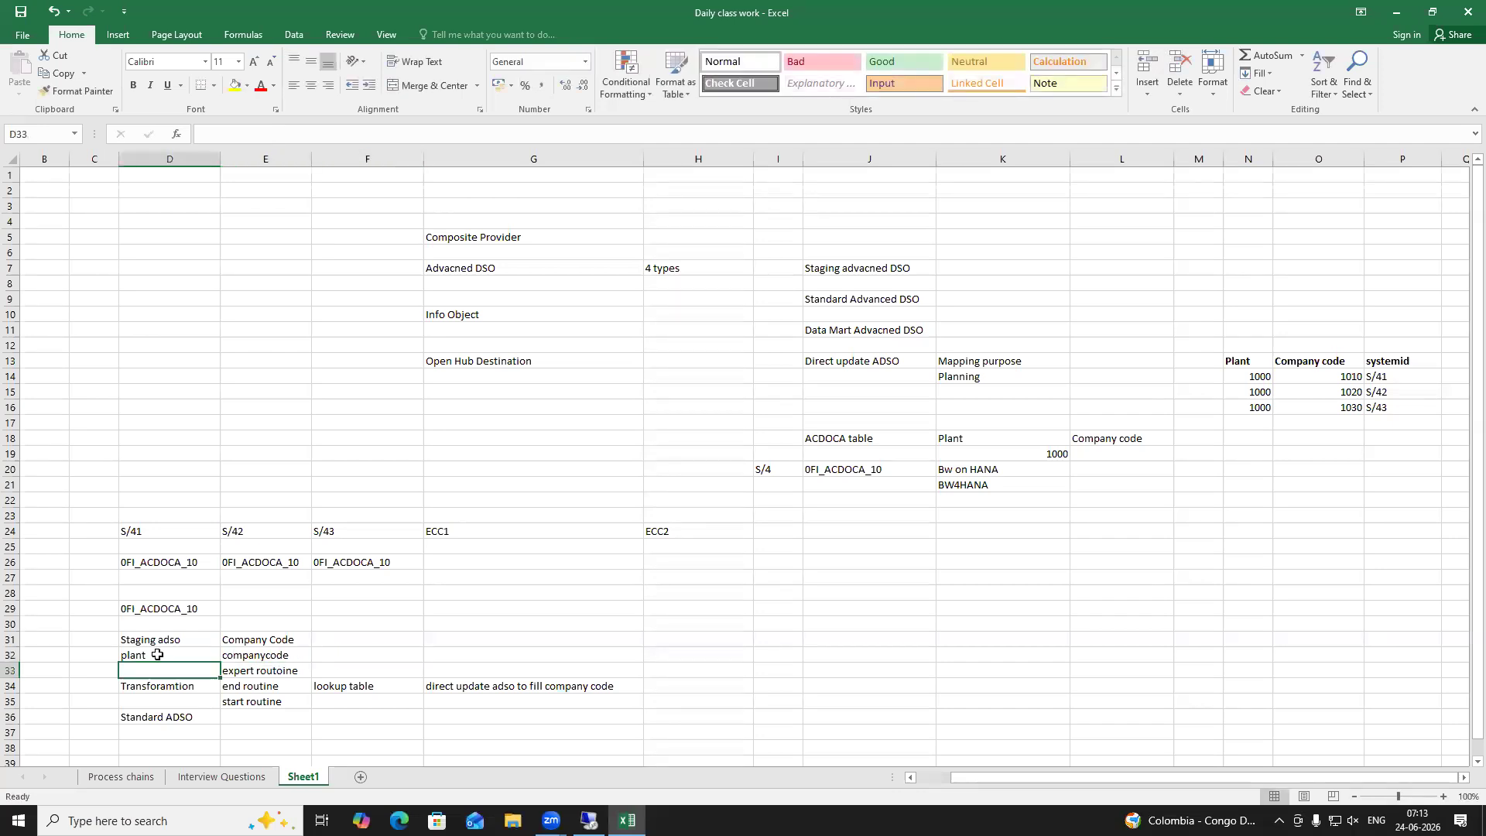
left_click(164, 657)
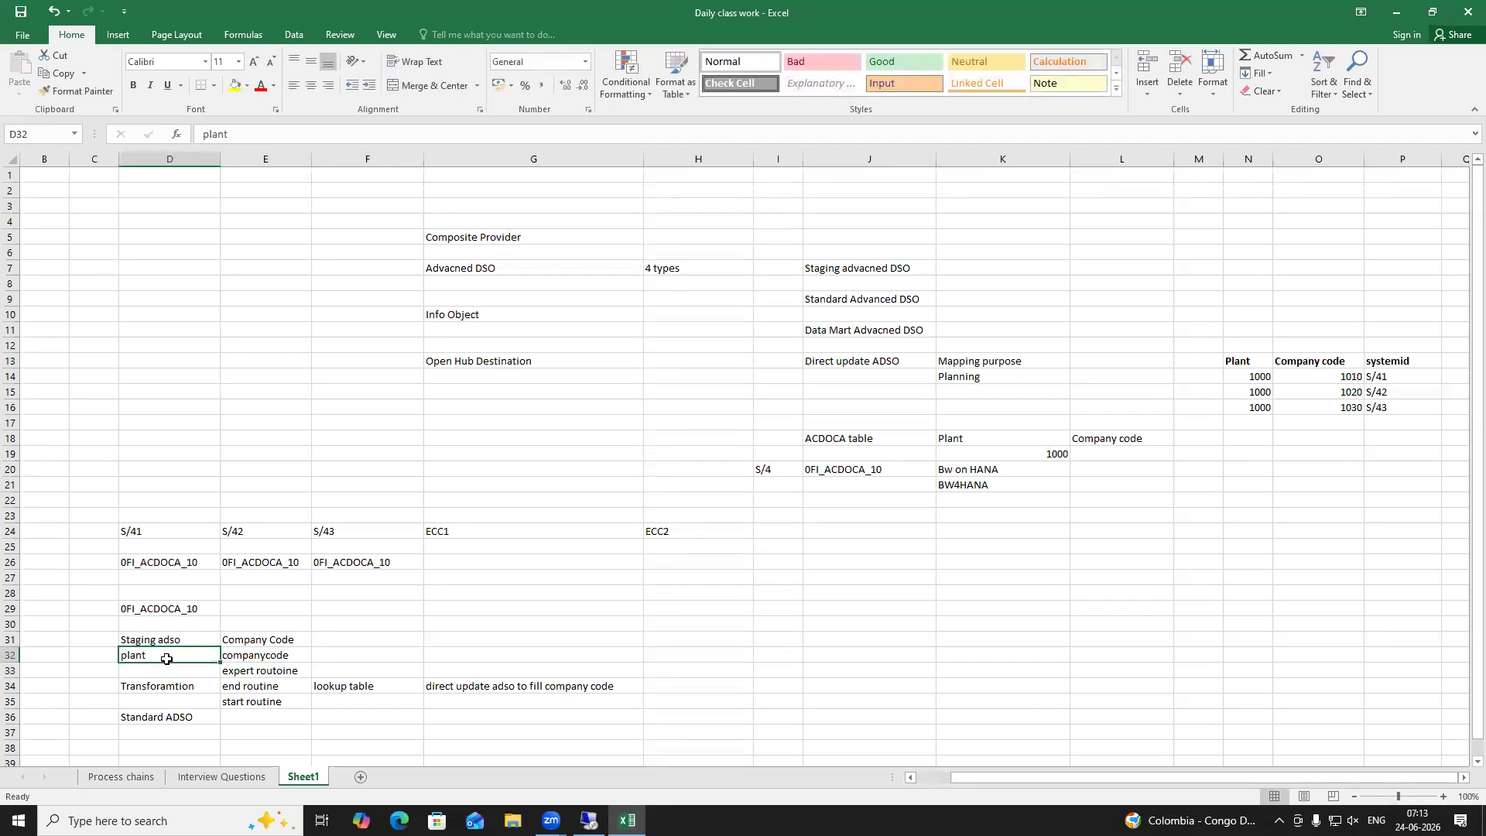
Enter the plant value 1000 in F32, beside companycode
left_click(337, 657)
type("10")
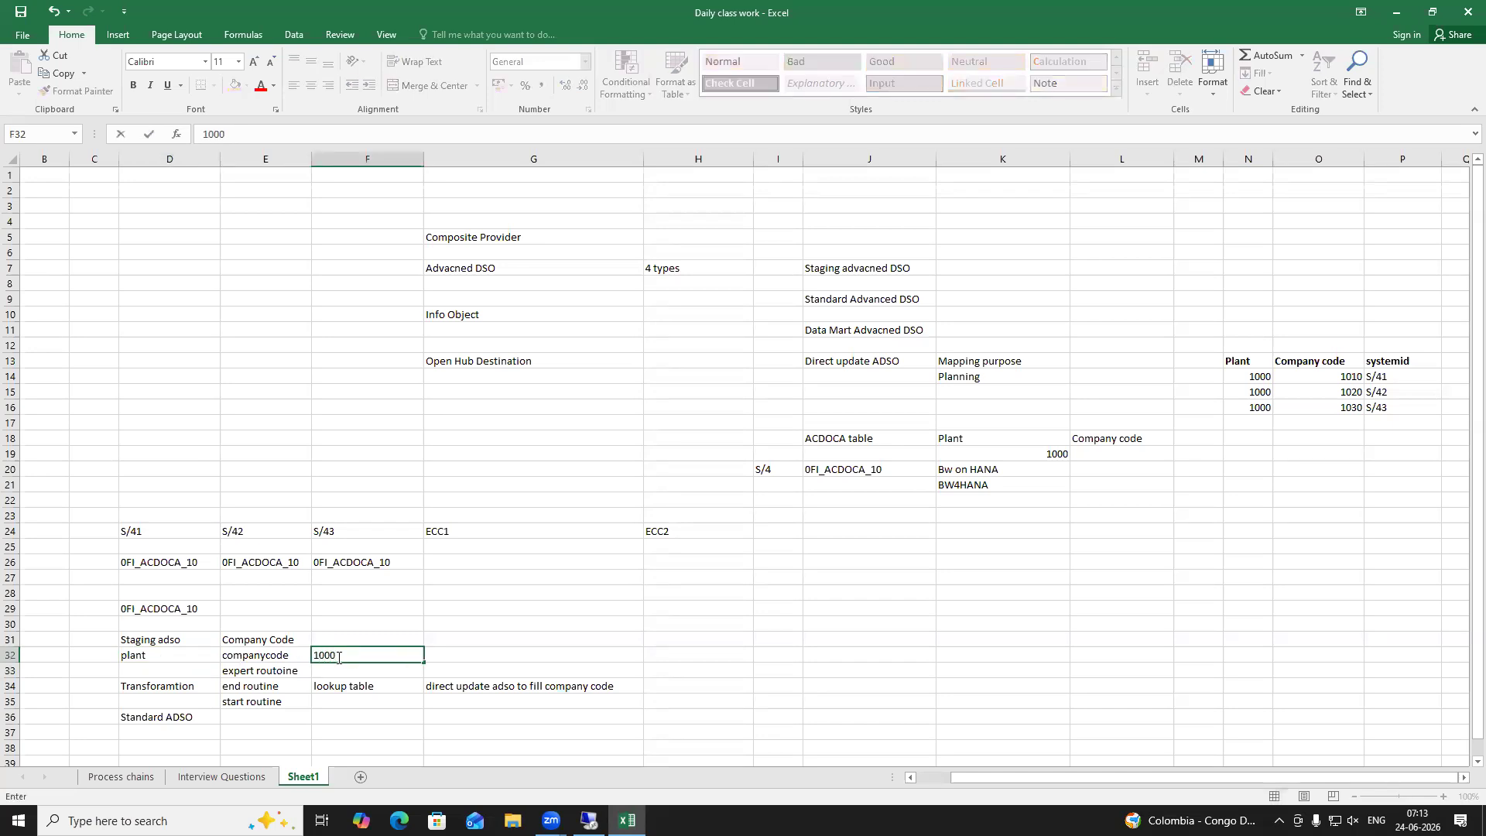
type("00")
left_click(449, 660)
Highlight the plant value in F32 and the matching first plant value in N14 of the mapping table with yellow fill
left_click(373, 655)
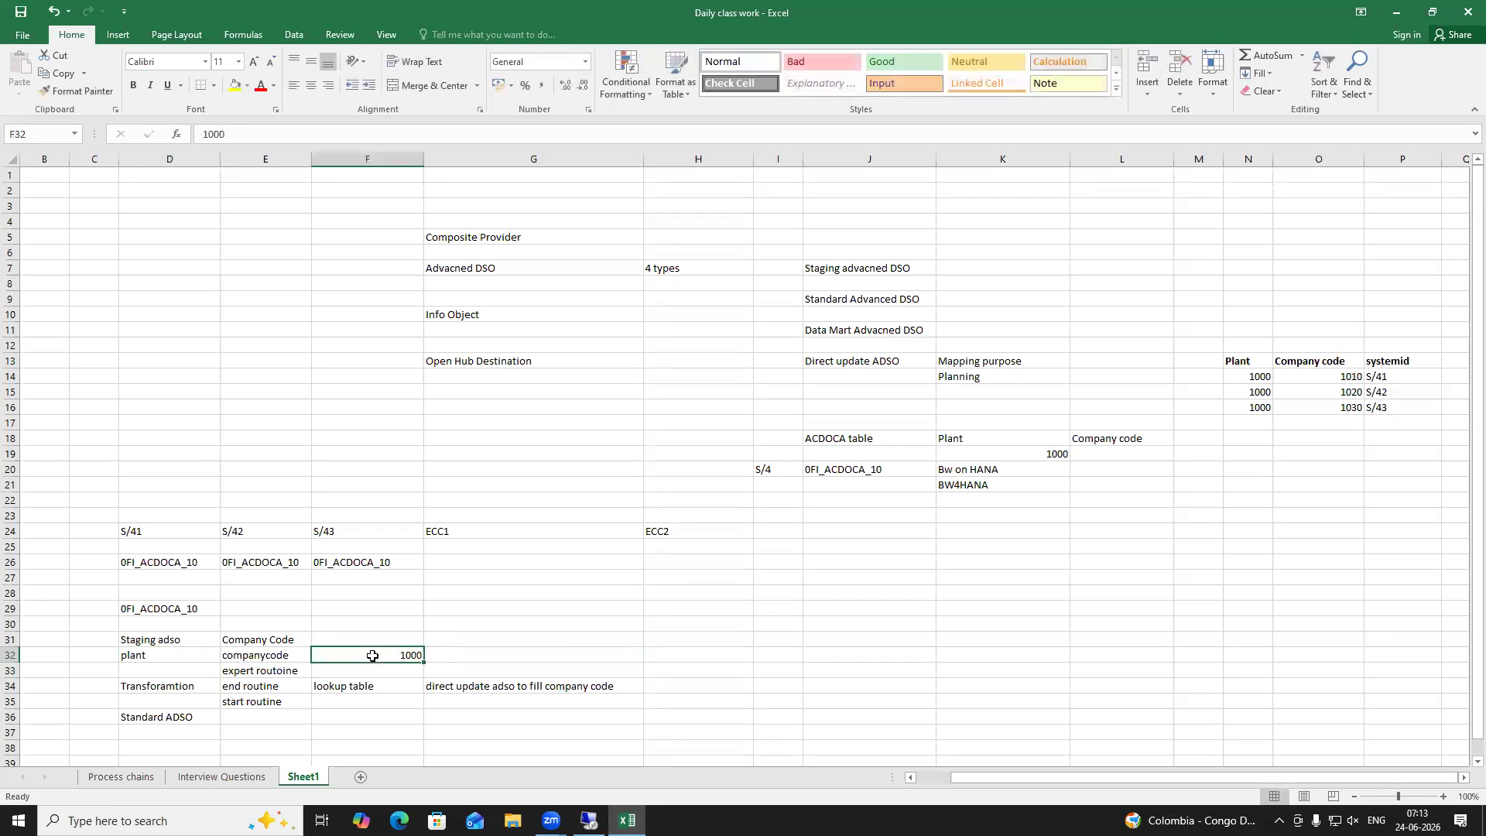
left_click(235, 85)
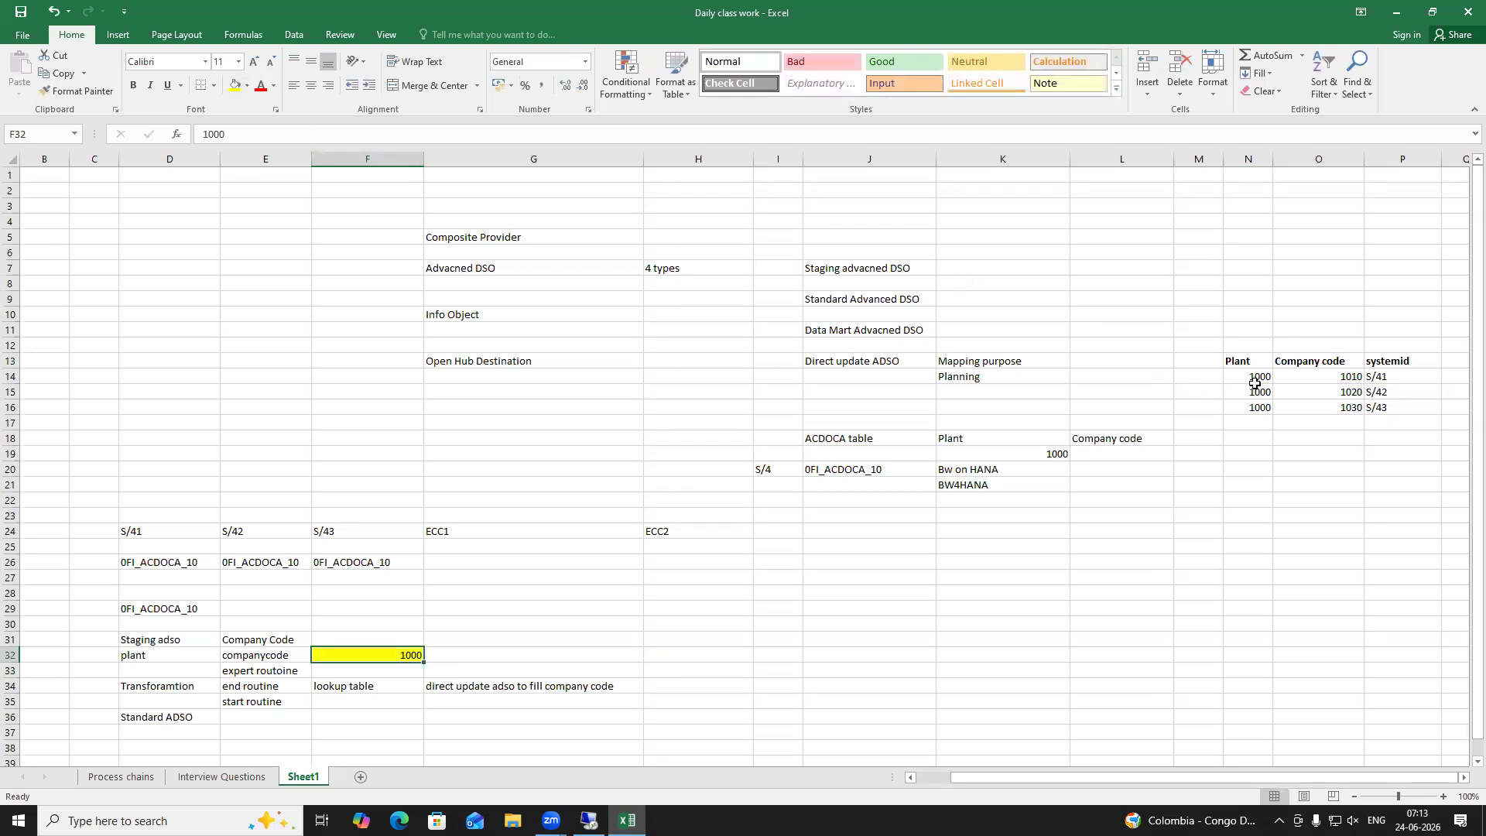
left_click(1253, 377)
left_click(235, 85)
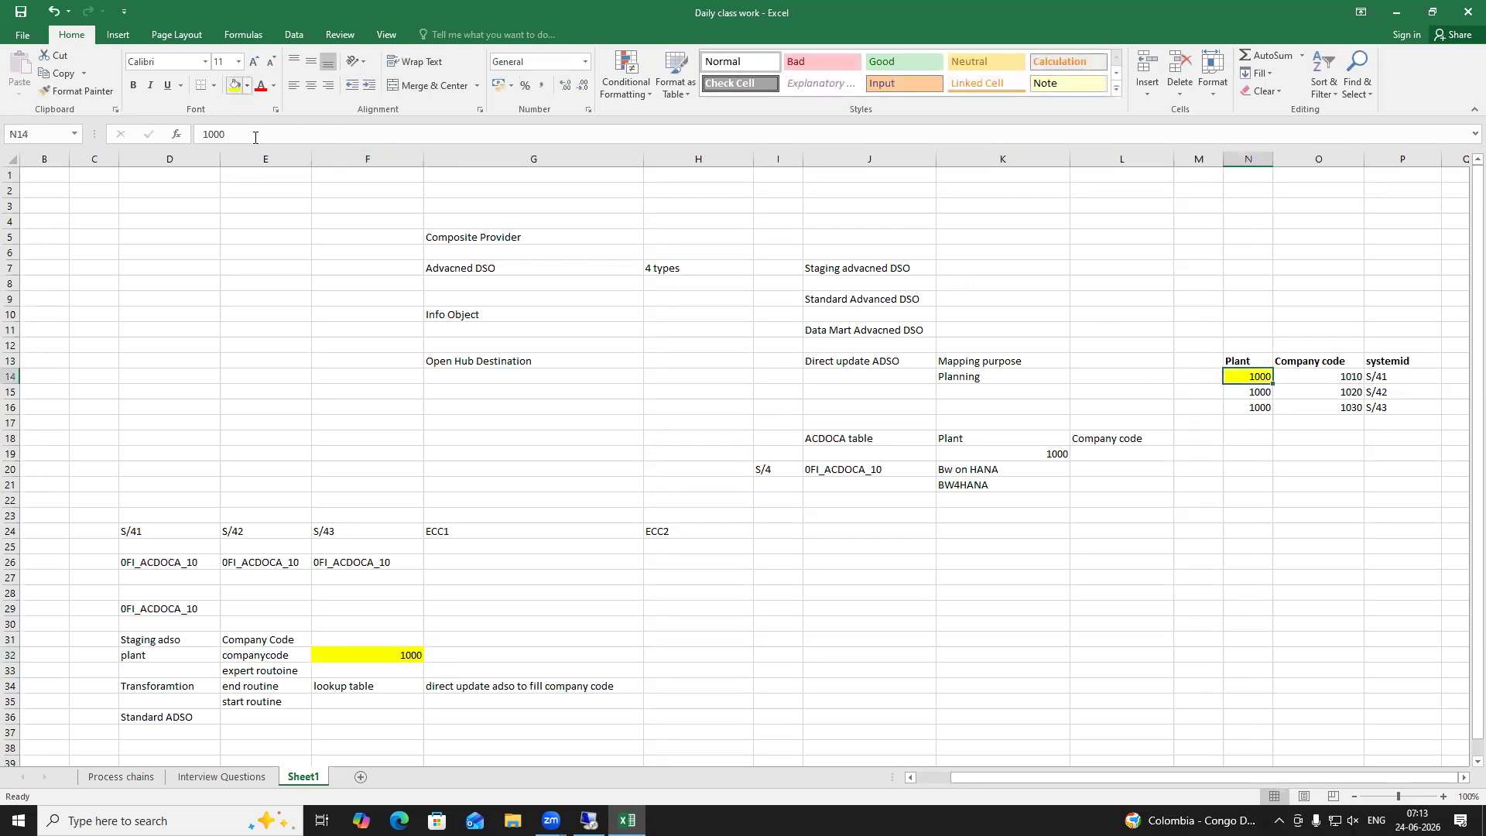
Enter the looked-up company code 1010 in F31, beside Company Code
left_click(1338, 377)
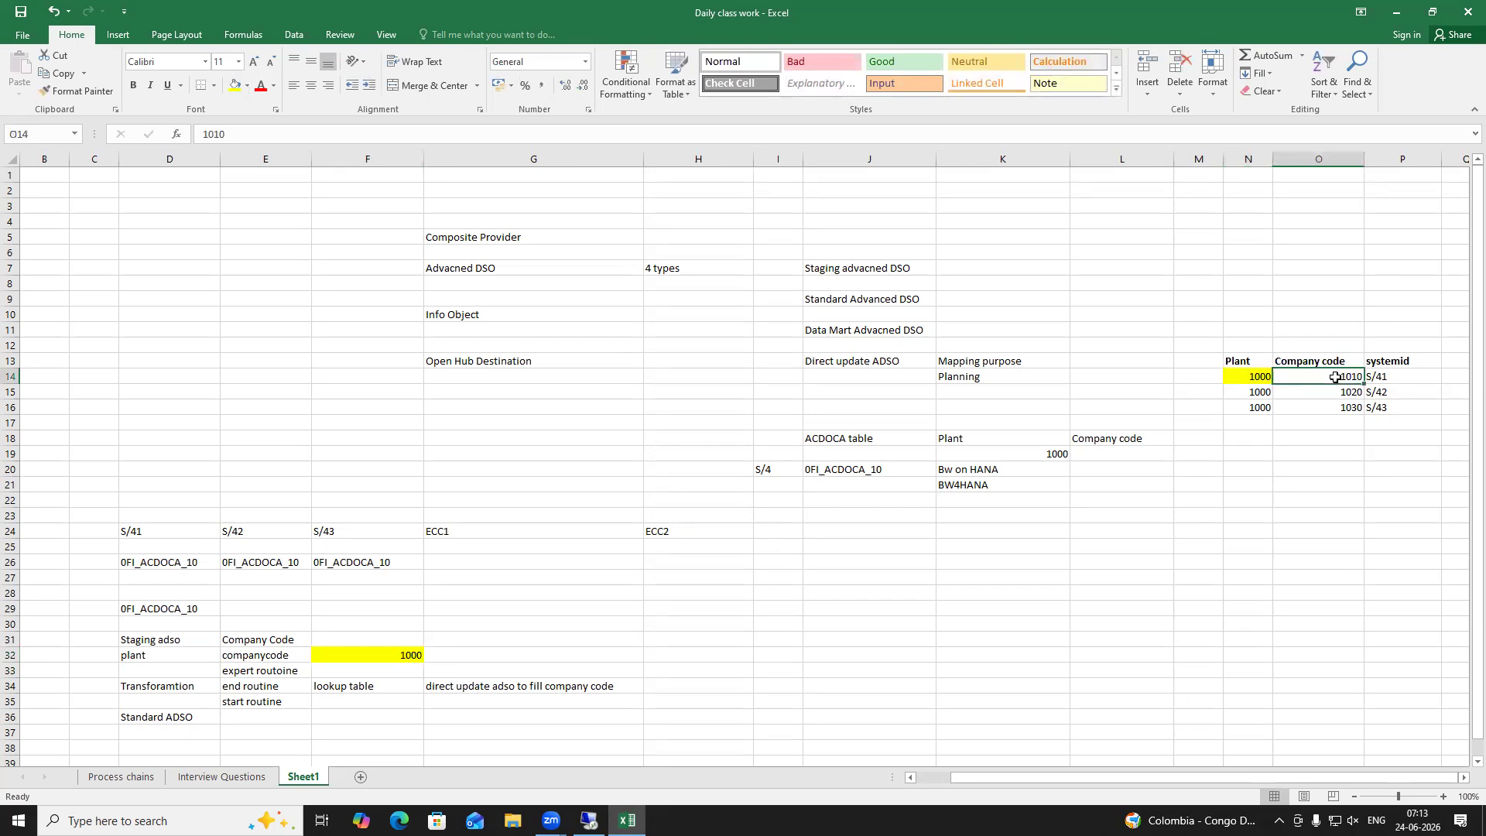
left_click(332, 638)
type("10")
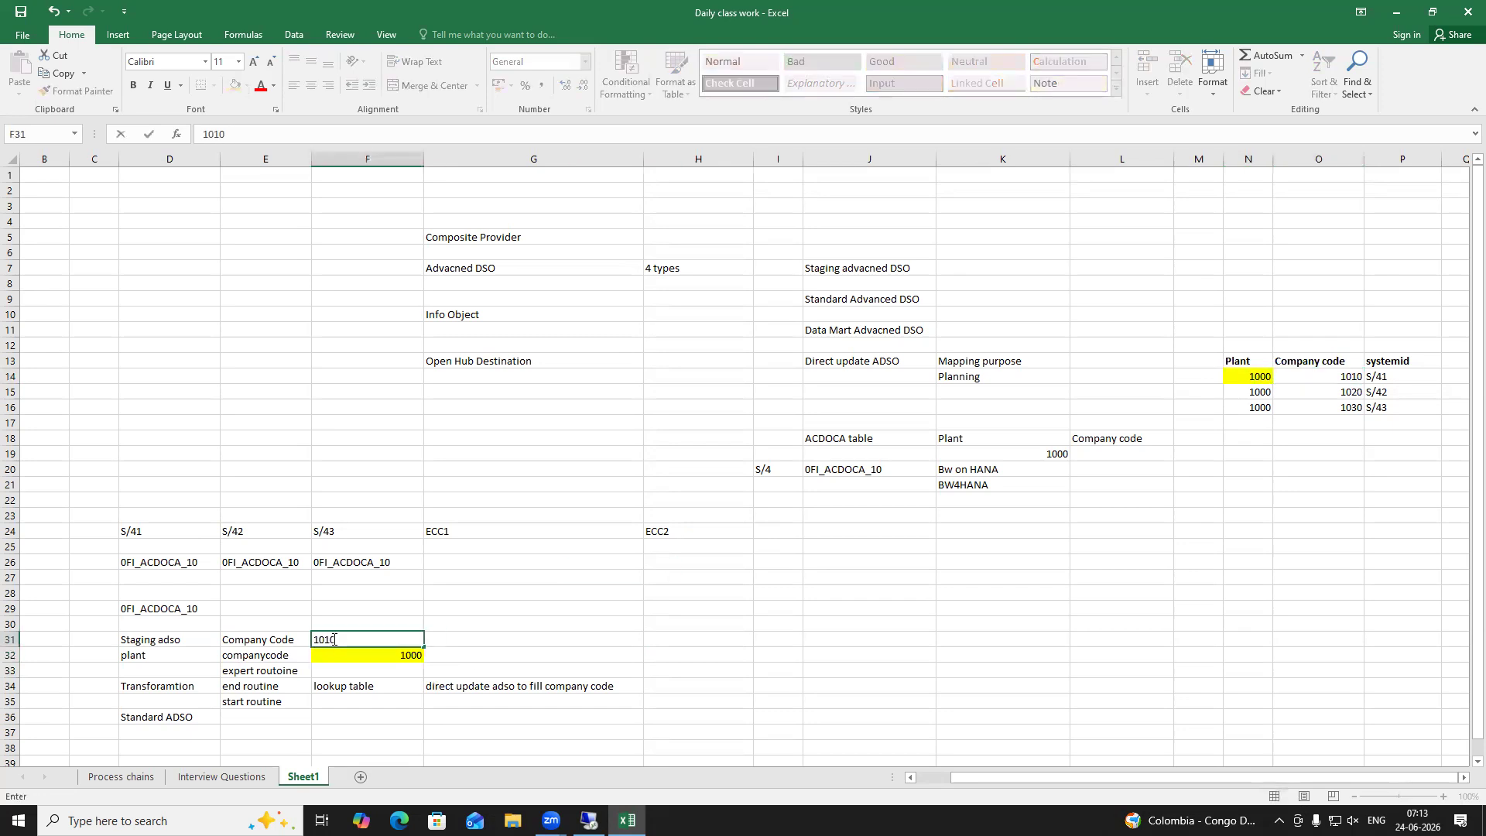
type("10")
left_click(492, 640)
Review the staging and transformation block in D32:F34 against the mapping table in N13:P16
left_click_drag(175, 655, 380, 689)
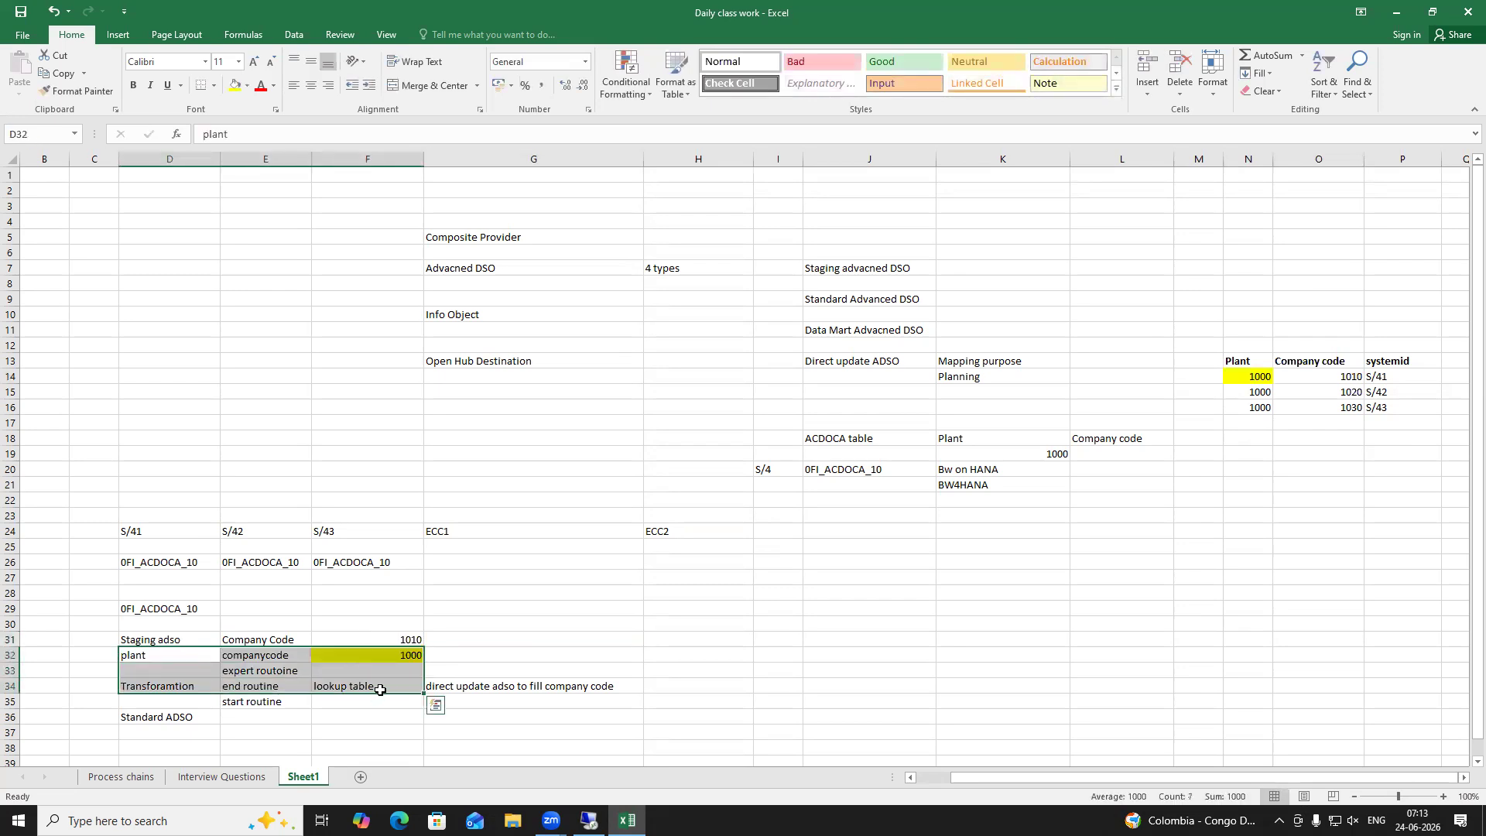
left_click(376, 689)
left_click(345, 710)
left_click(345, 688)
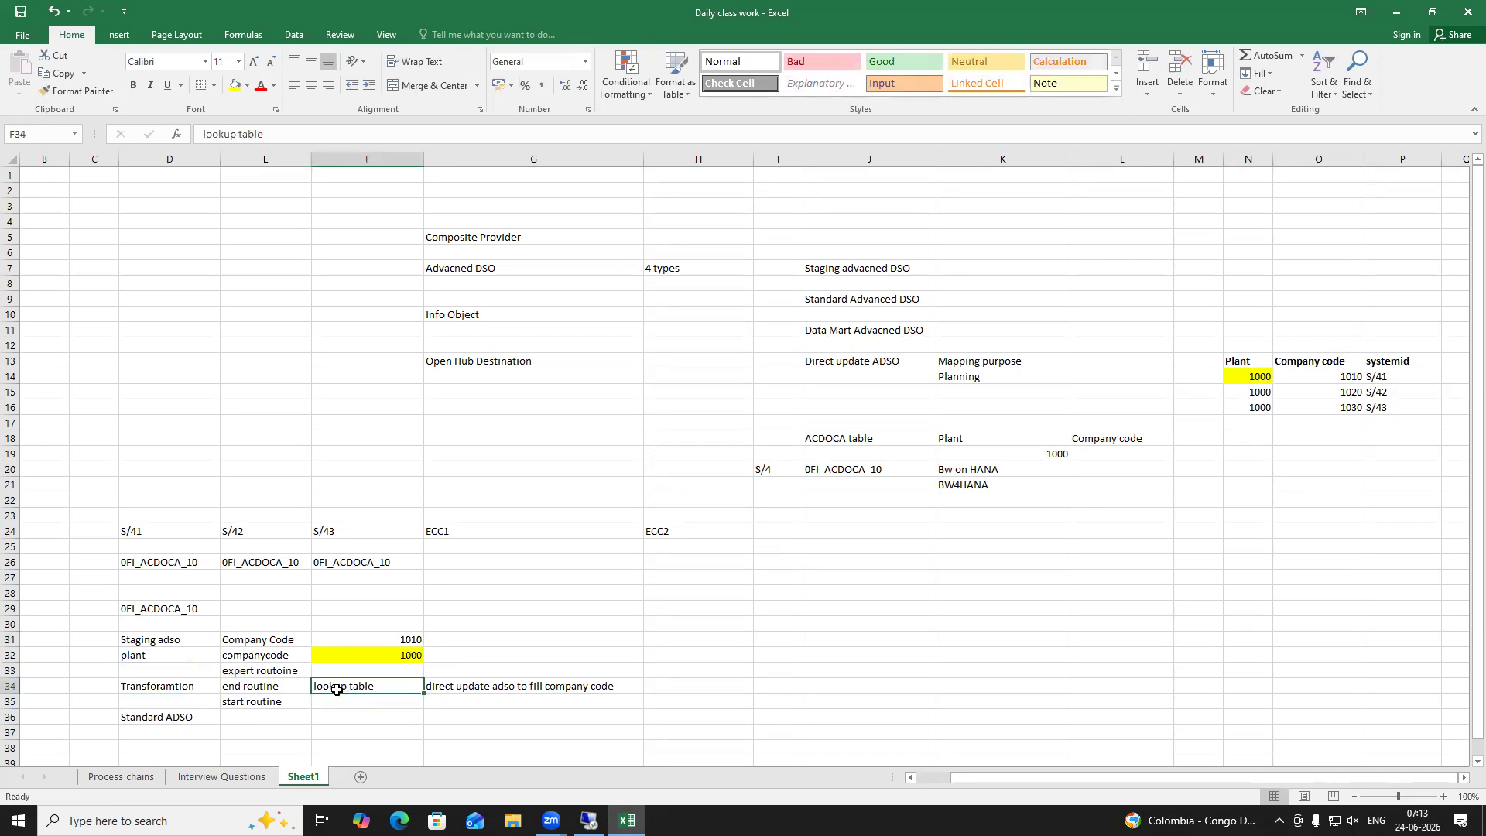
left_click_drag(1246, 360, 1392, 407)
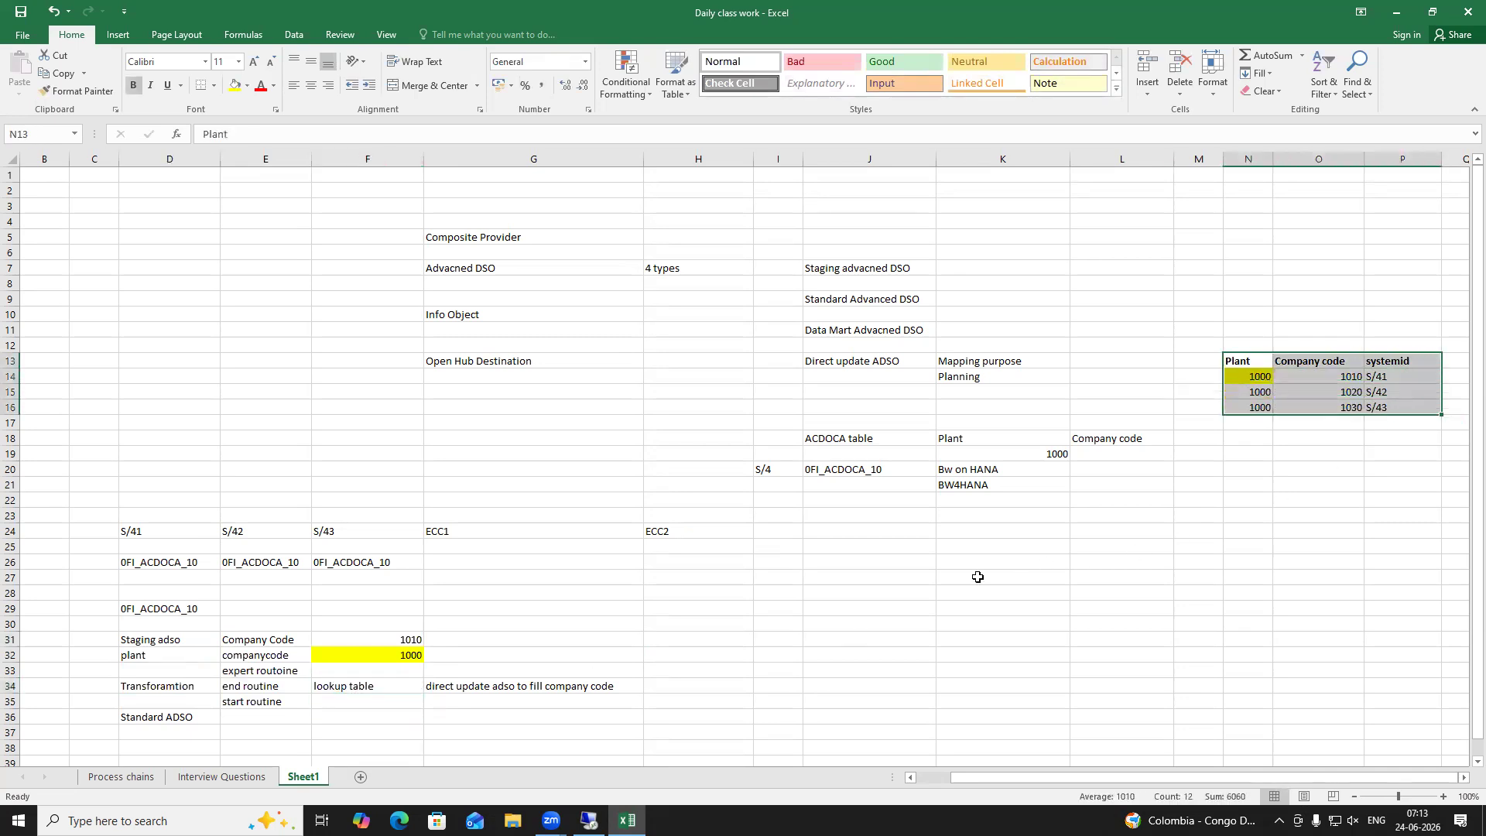
Start a lookup example by entering data source in I26 and DSO in I29
left_click(779, 565)
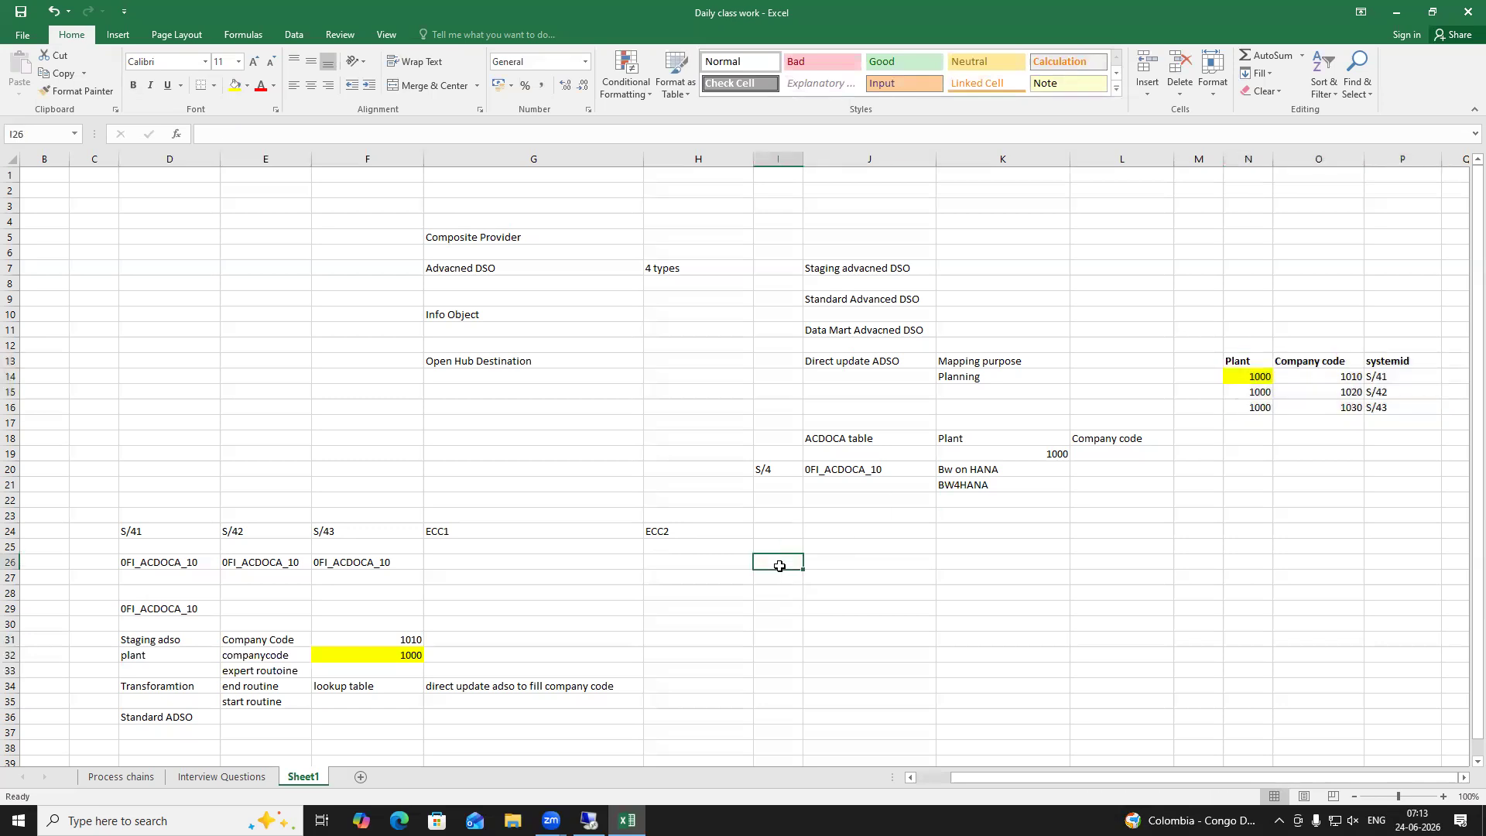
type("St")
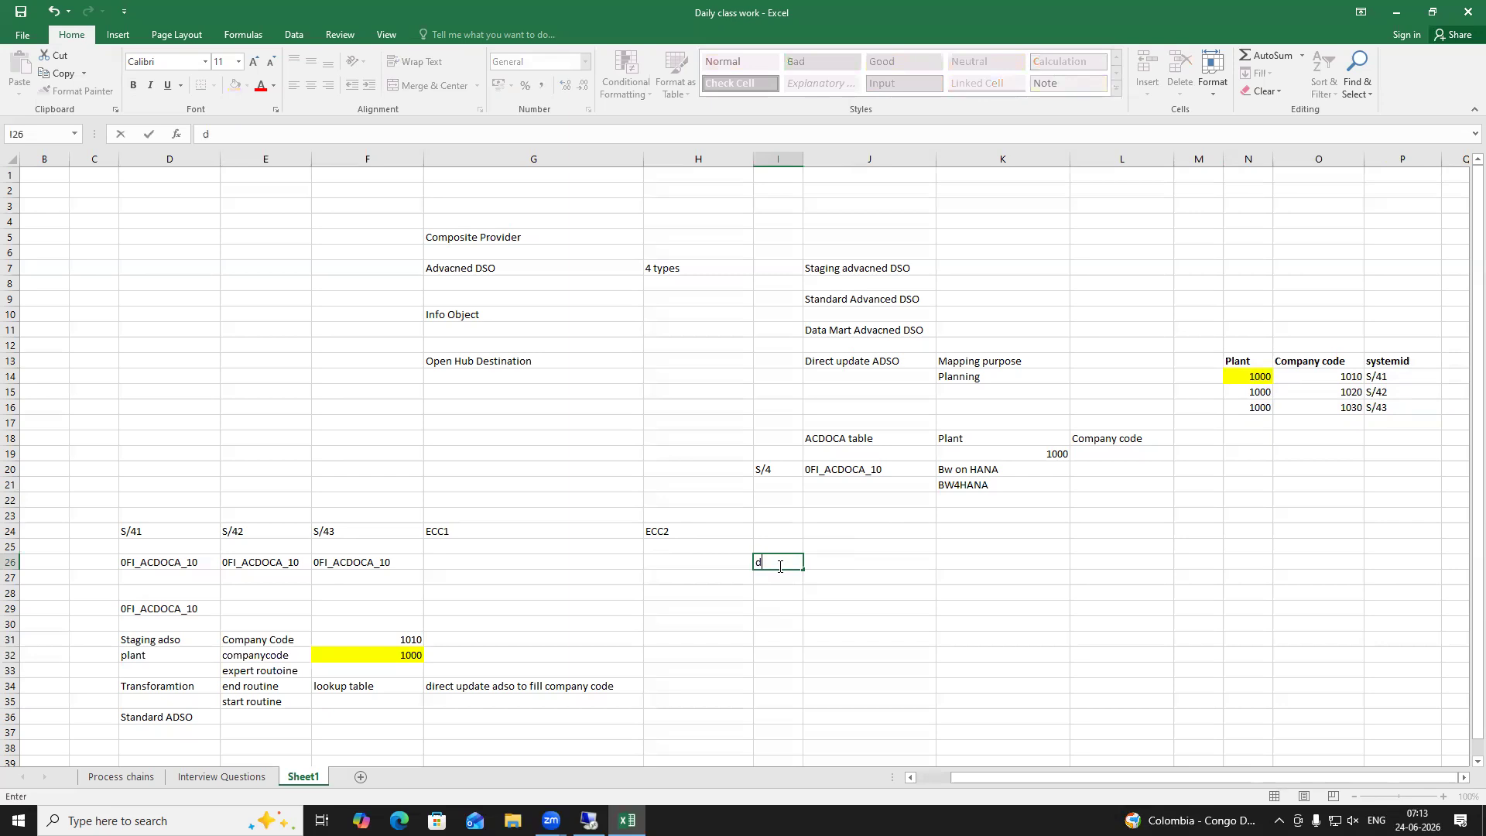
type("data source")
left_click(787, 612)
type("DS")
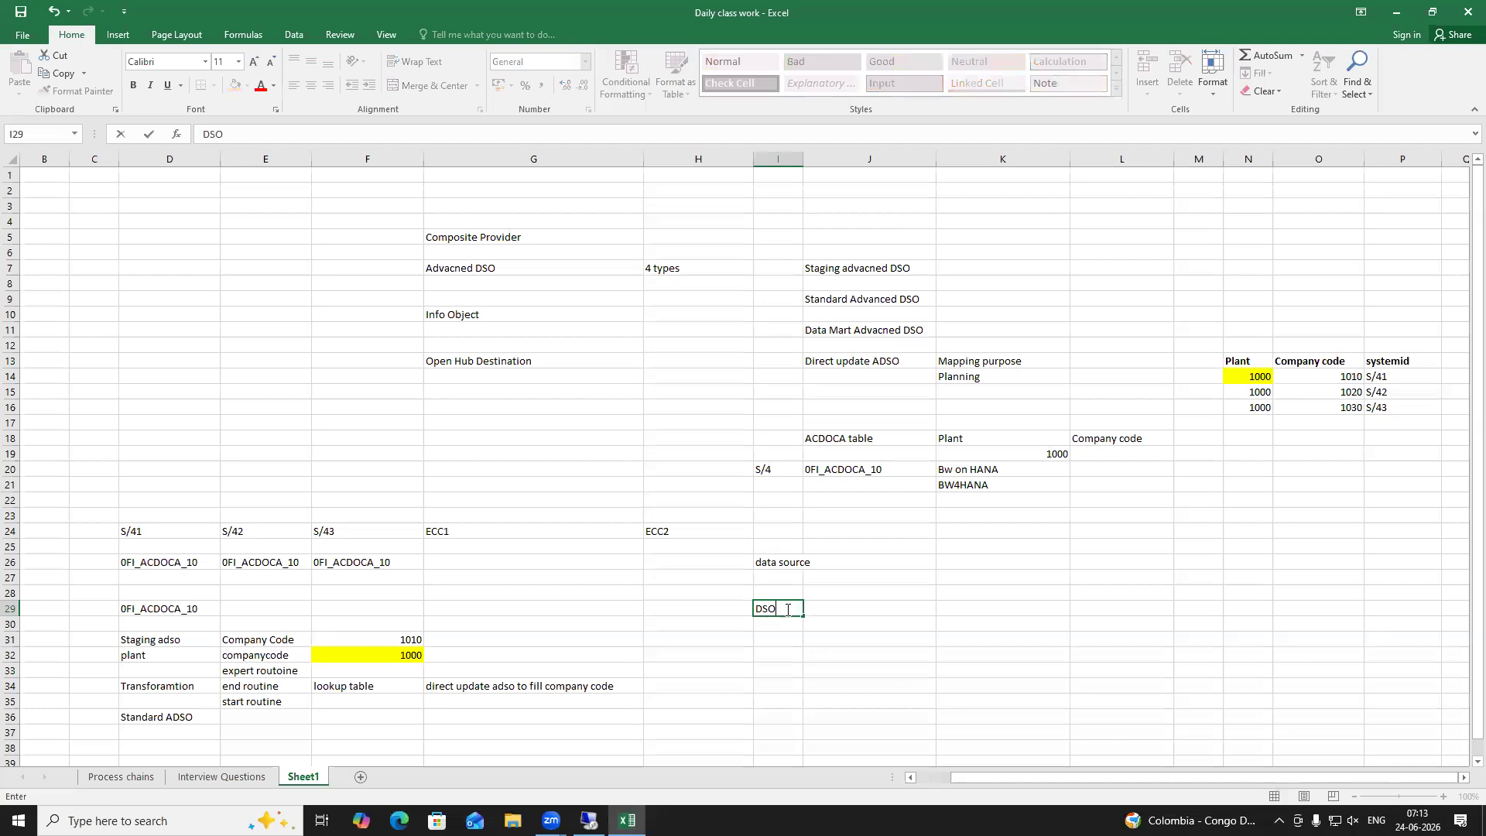
type("O")
Enter Material in J26 beside data source and material in J29 beside DSO
left_click(878, 565)
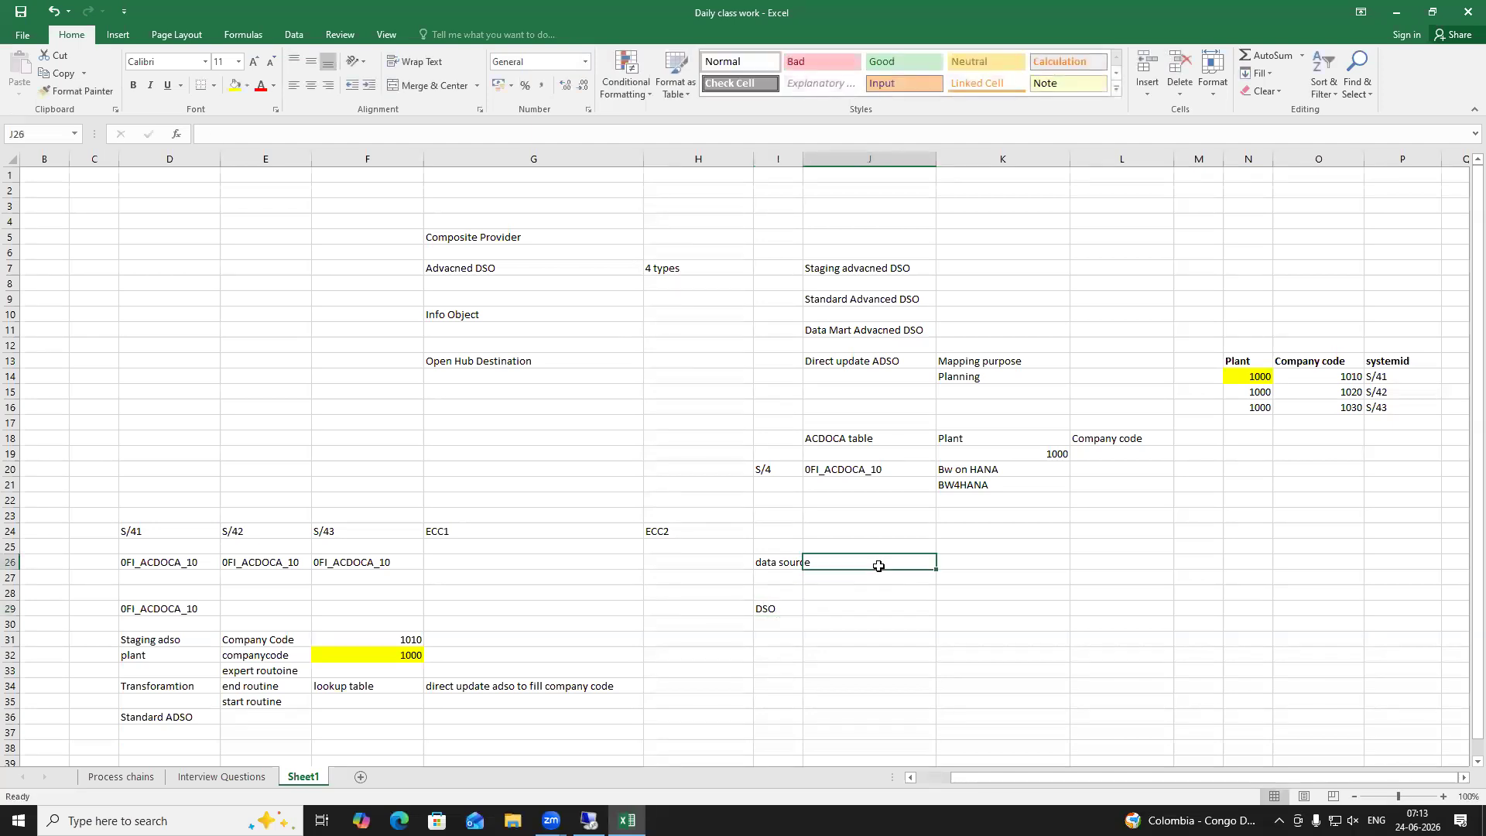
type("Material")
left_click(858, 611)
type("materia")
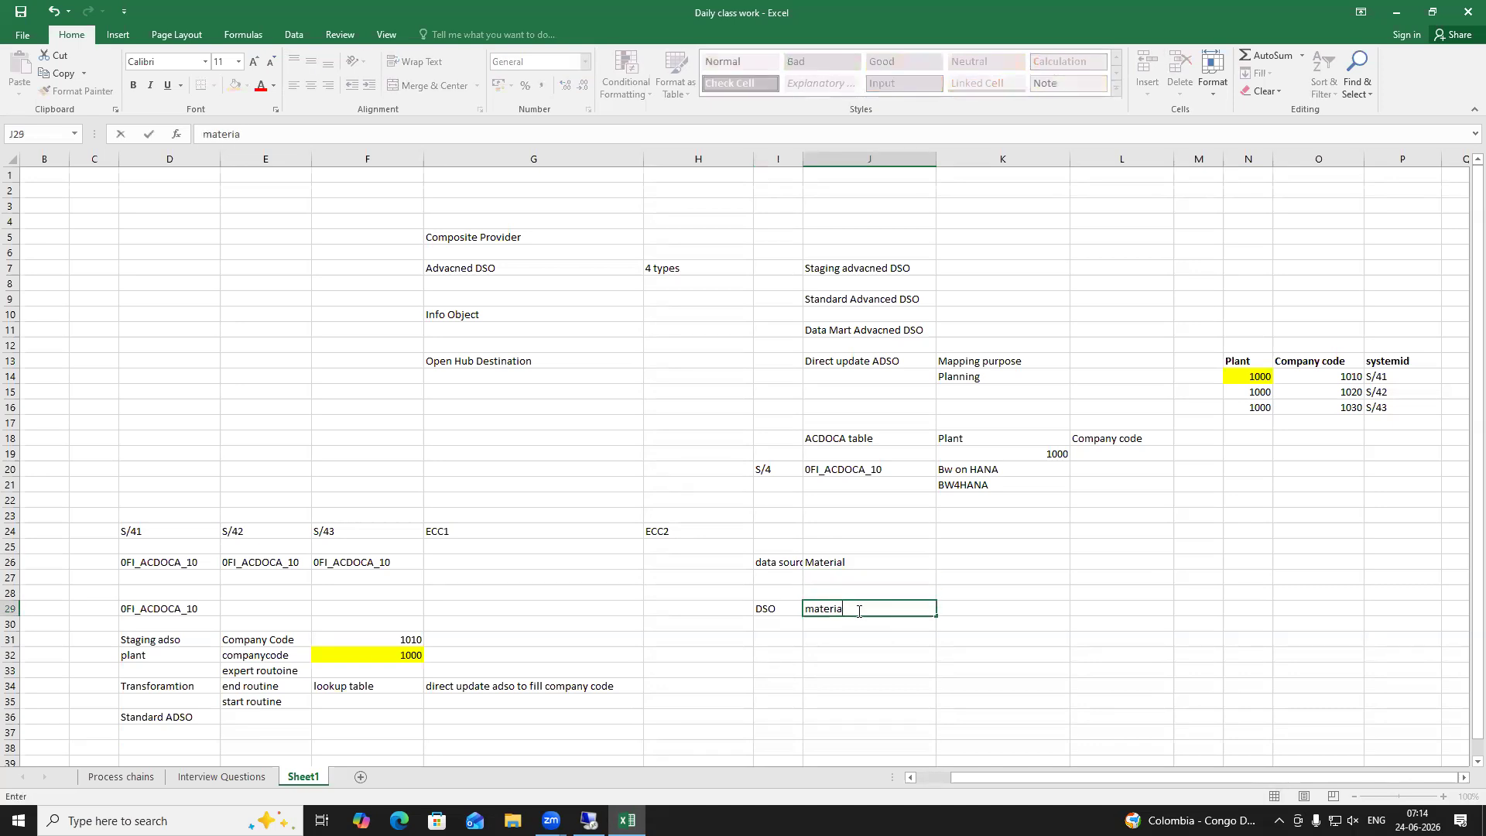
key("Return")
List the additional DSO fields material cat, material type and material group in J30:J32
type("m")
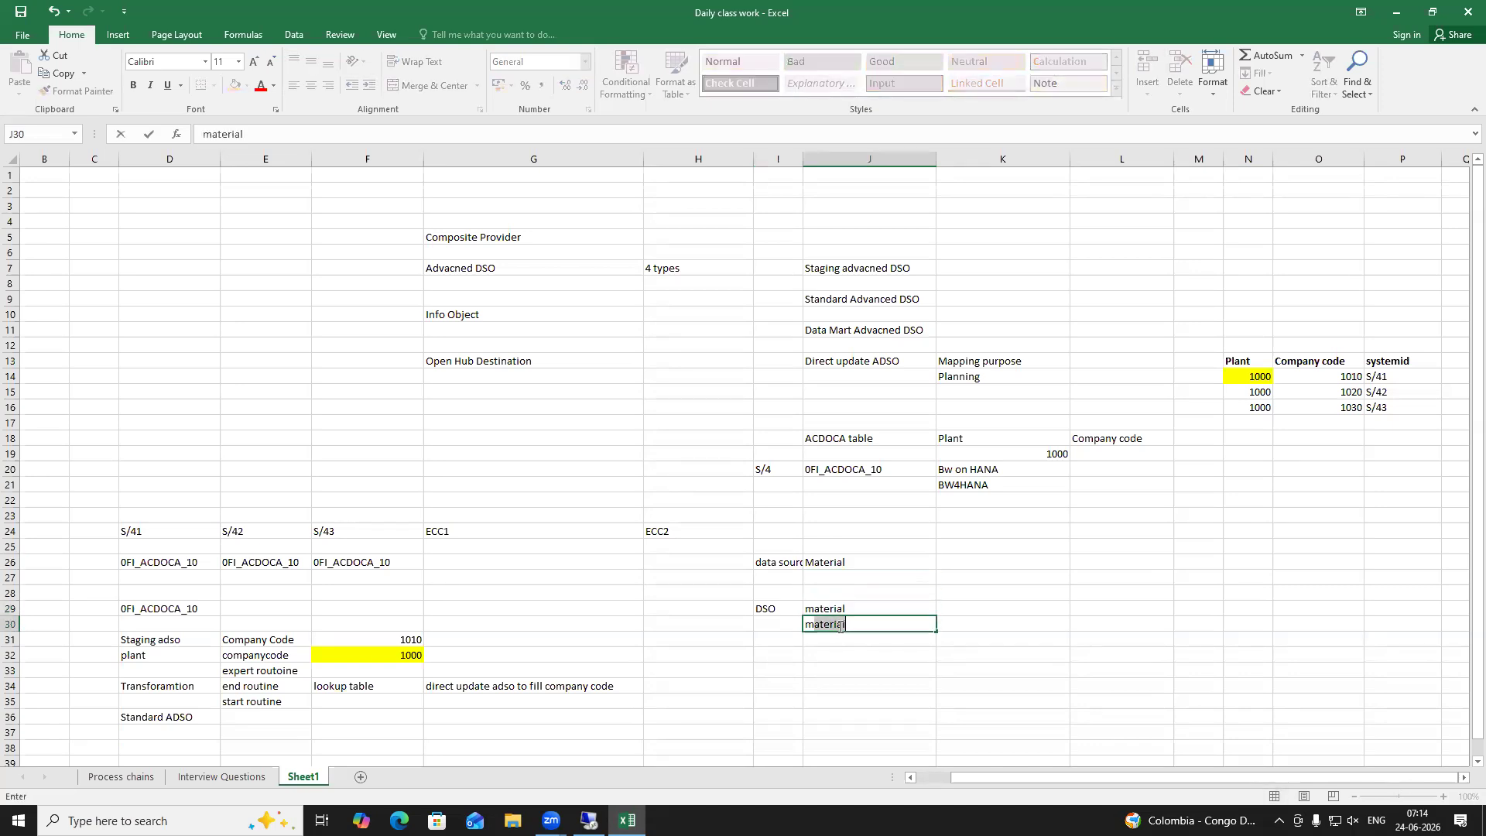
type("aterial cat")
key("Return")
type("material type")
key("Return")
type("materia")
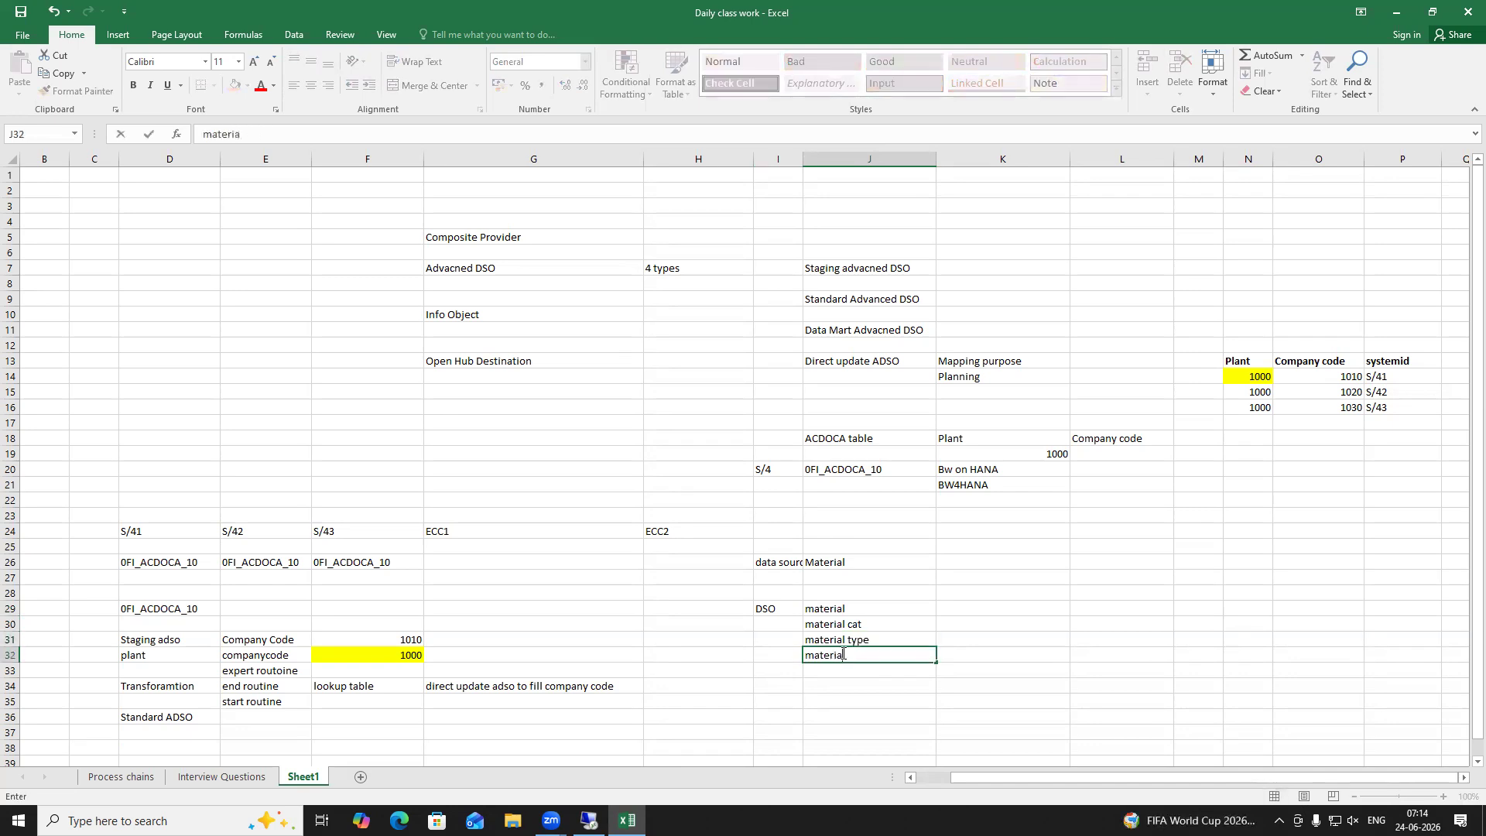
type("l group")
left_click(843, 680)
left_click_drag(837, 625, 832, 654)
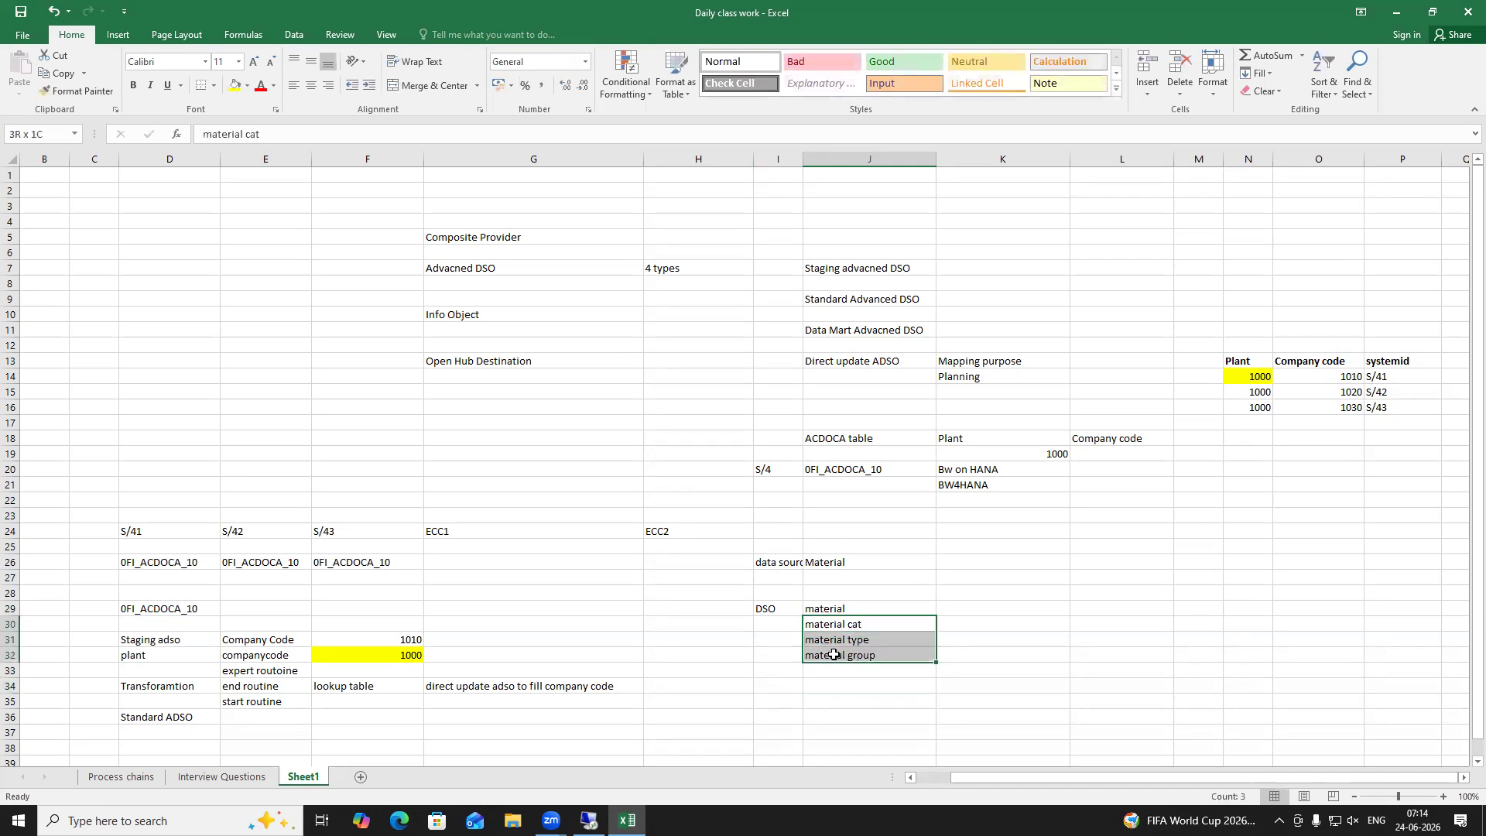
Enter lookup table in K28 as the heading next to the DSO field list
left_click(976, 596)
type("I")
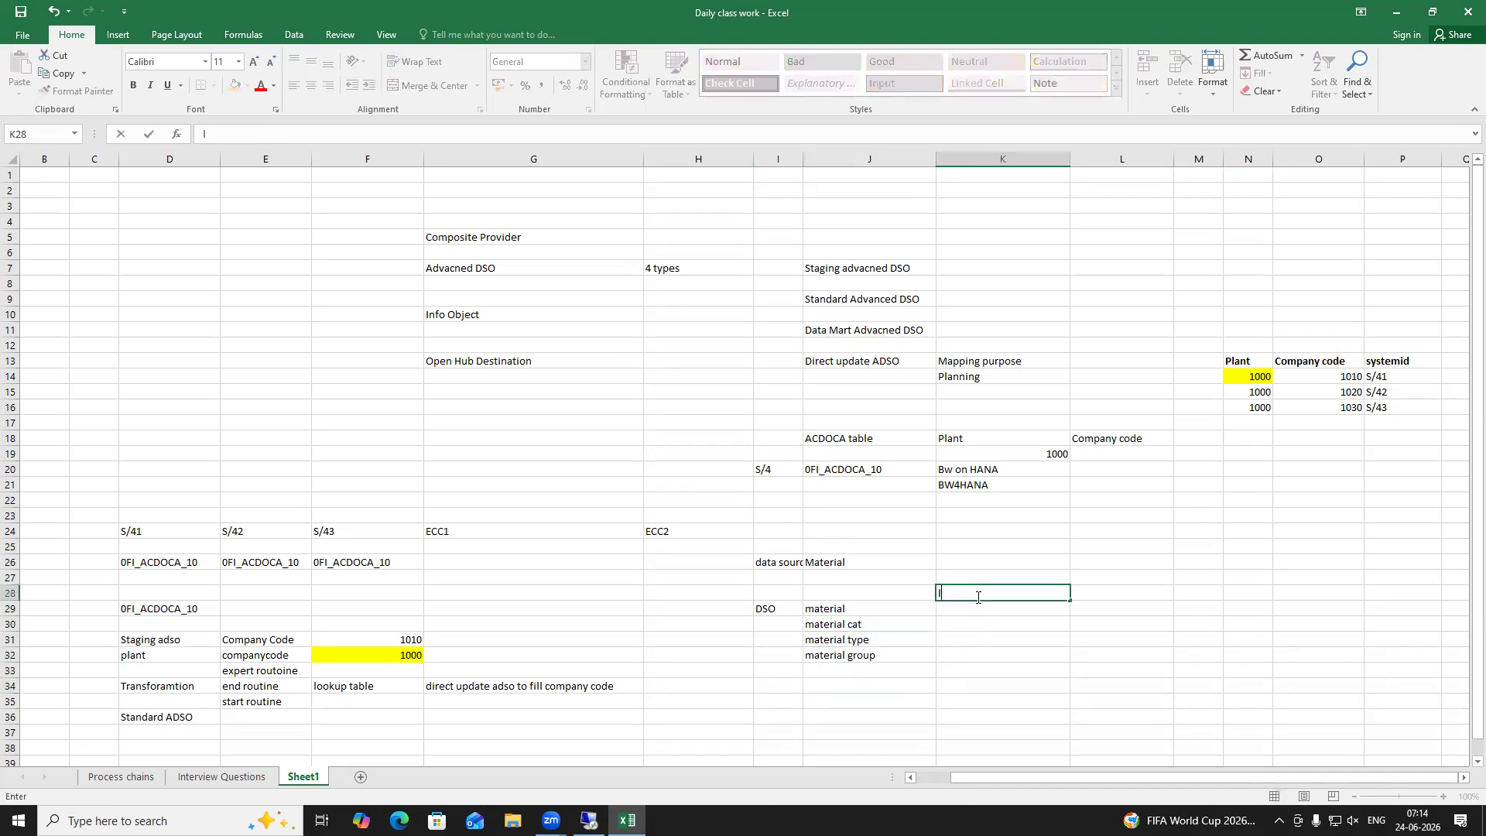
type("ookup table")
key("Return")
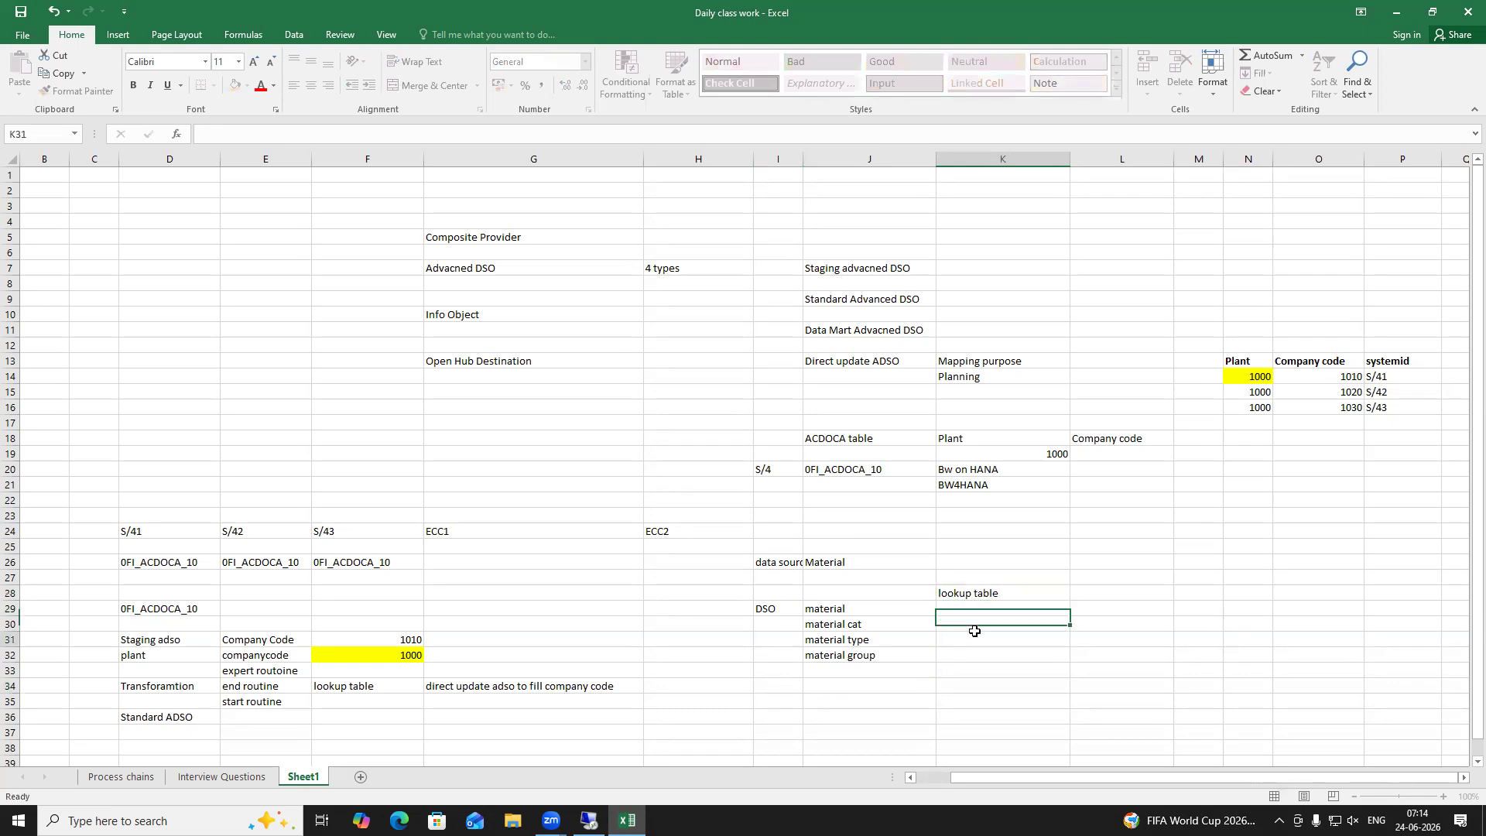
Enter matrial P table in L28 beside lookup table and insert a blank column before column L
left_click(1122, 593)
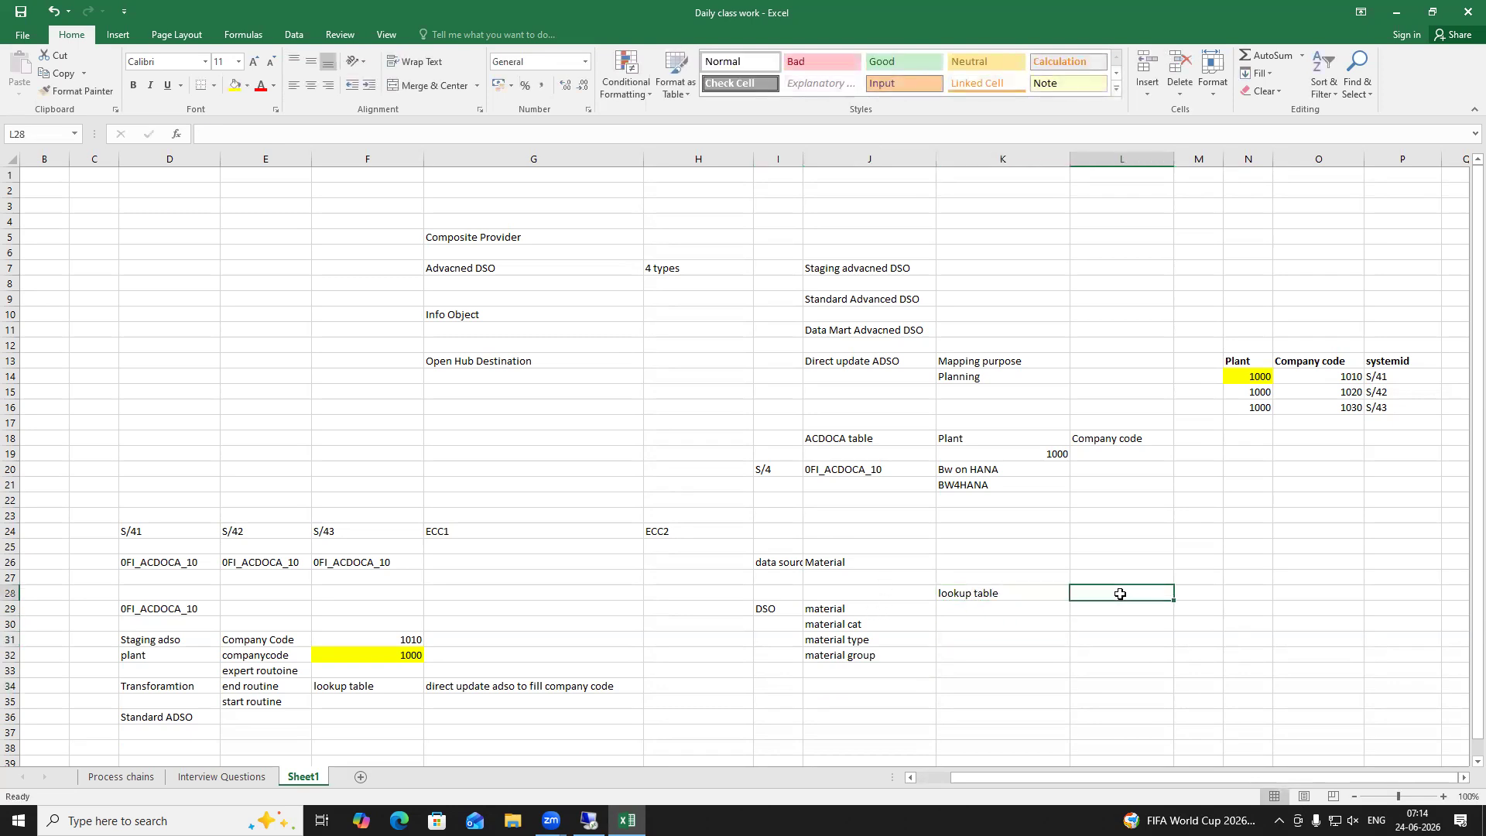
type("matrial P table")
left_click(1097, 606)
key("alt+h")
key("i")
key("c")
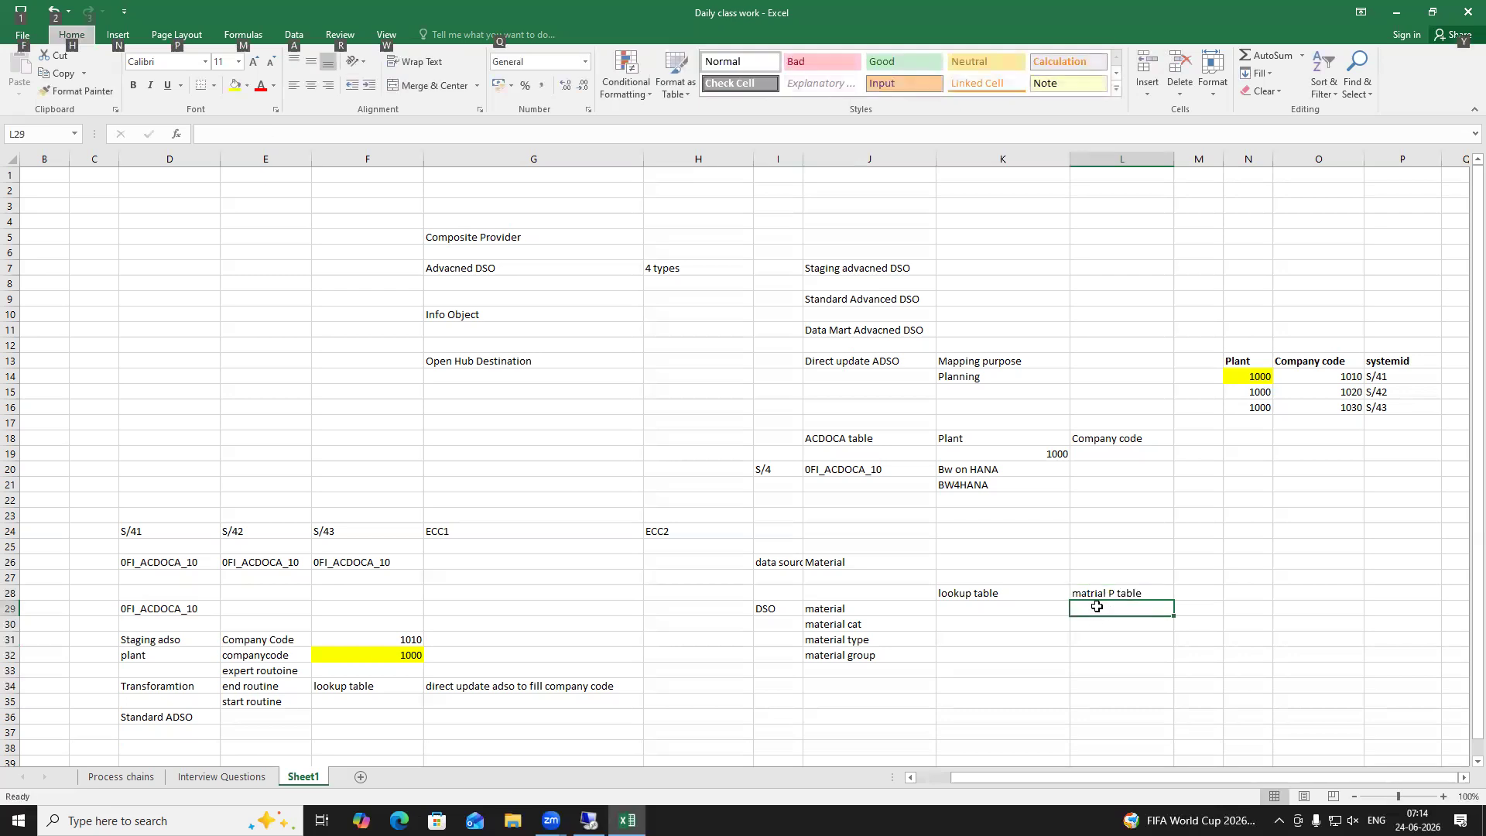
key("p")
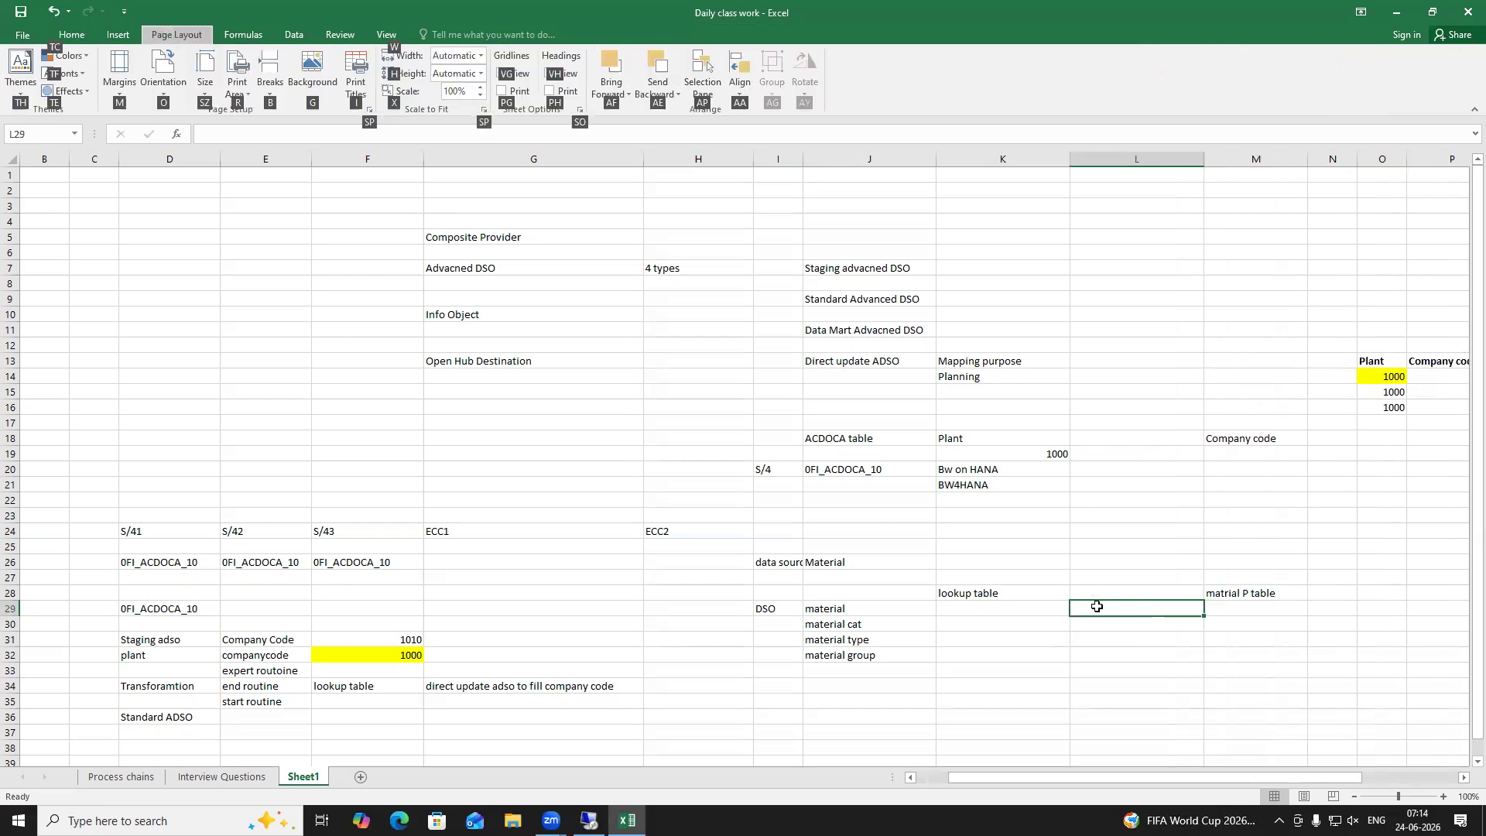
Review the lookup table headings, the direct update ADSO note and the plant to company code mapping table
left_click(981, 593)
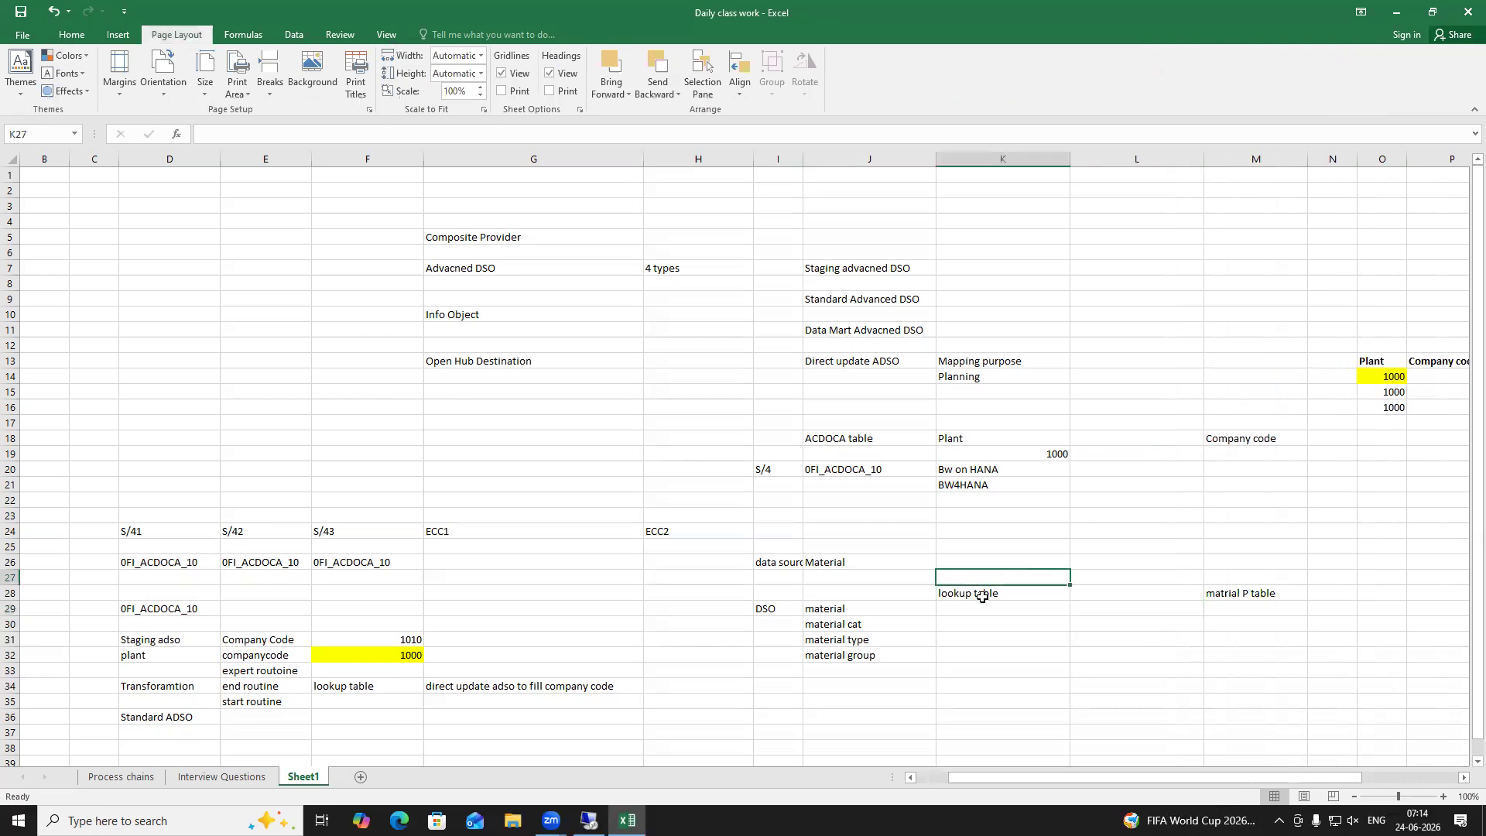
left_click(1265, 594)
left_click(991, 593)
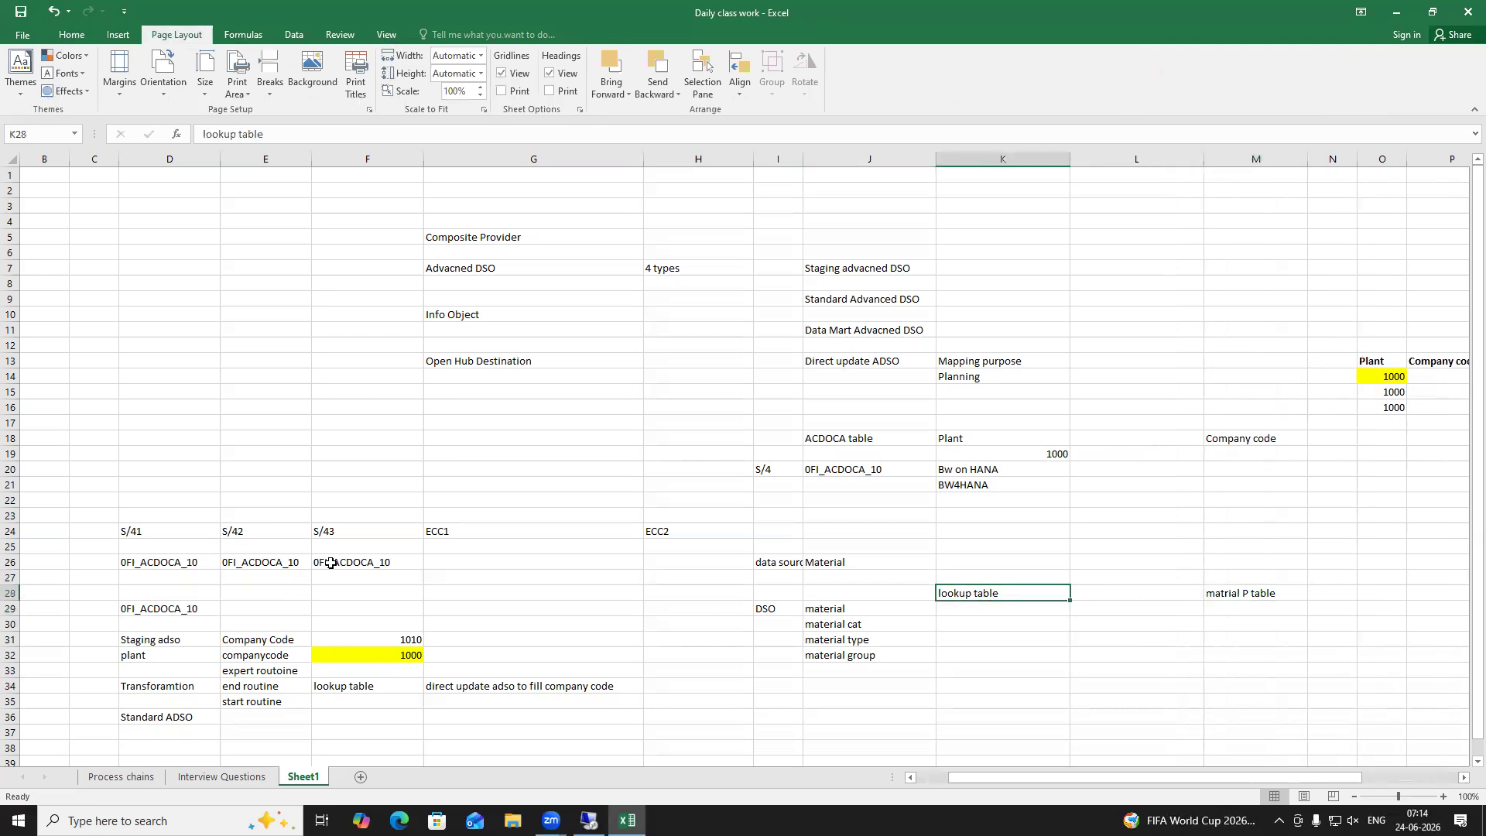
left_click(454, 685)
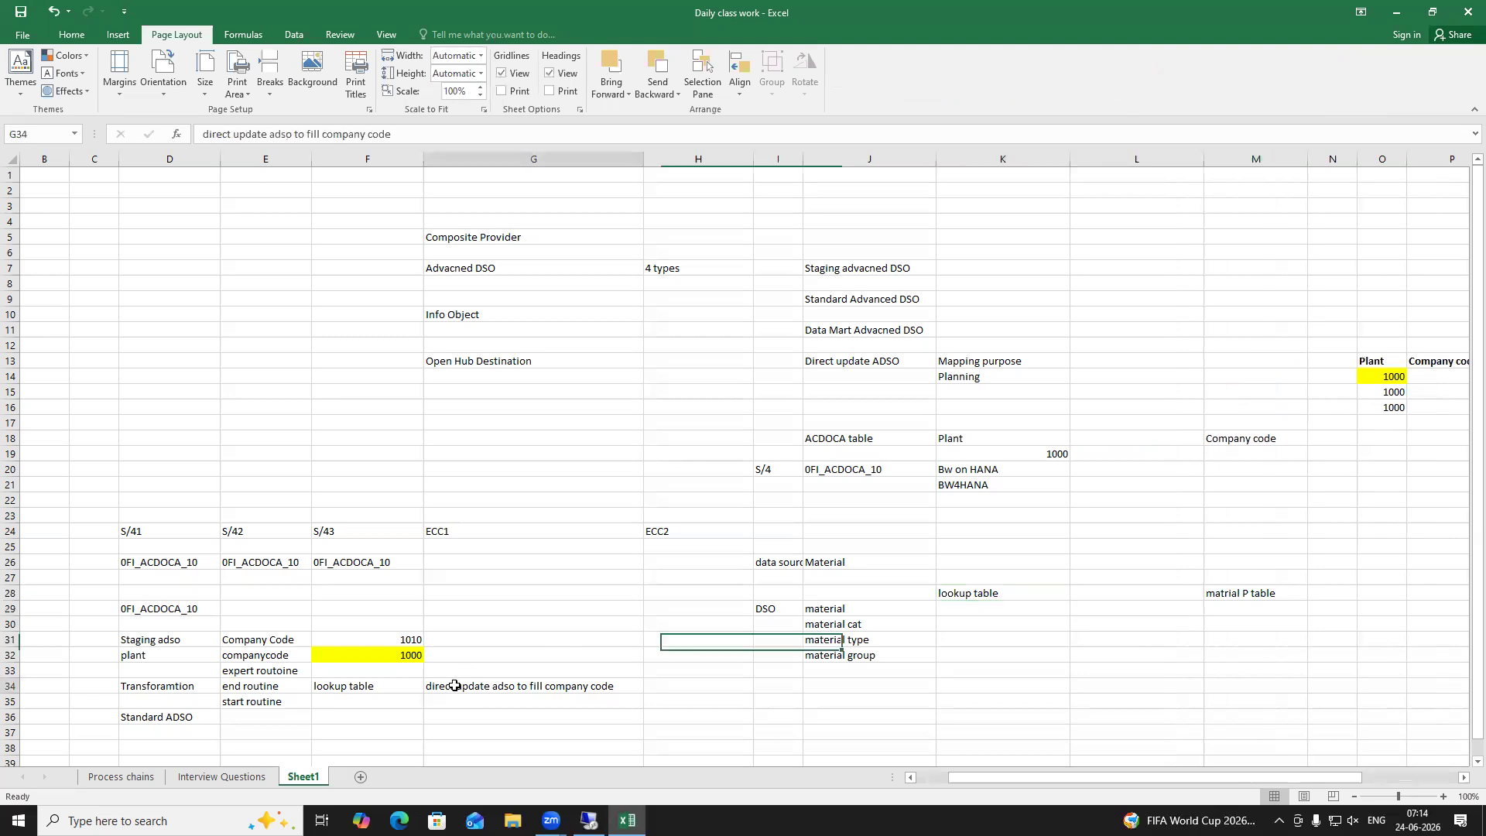
left_click(333, 686)
left_click_drag(1081, 778, 1115, 778)
left_click_drag(1320, 361, 1459, 407)
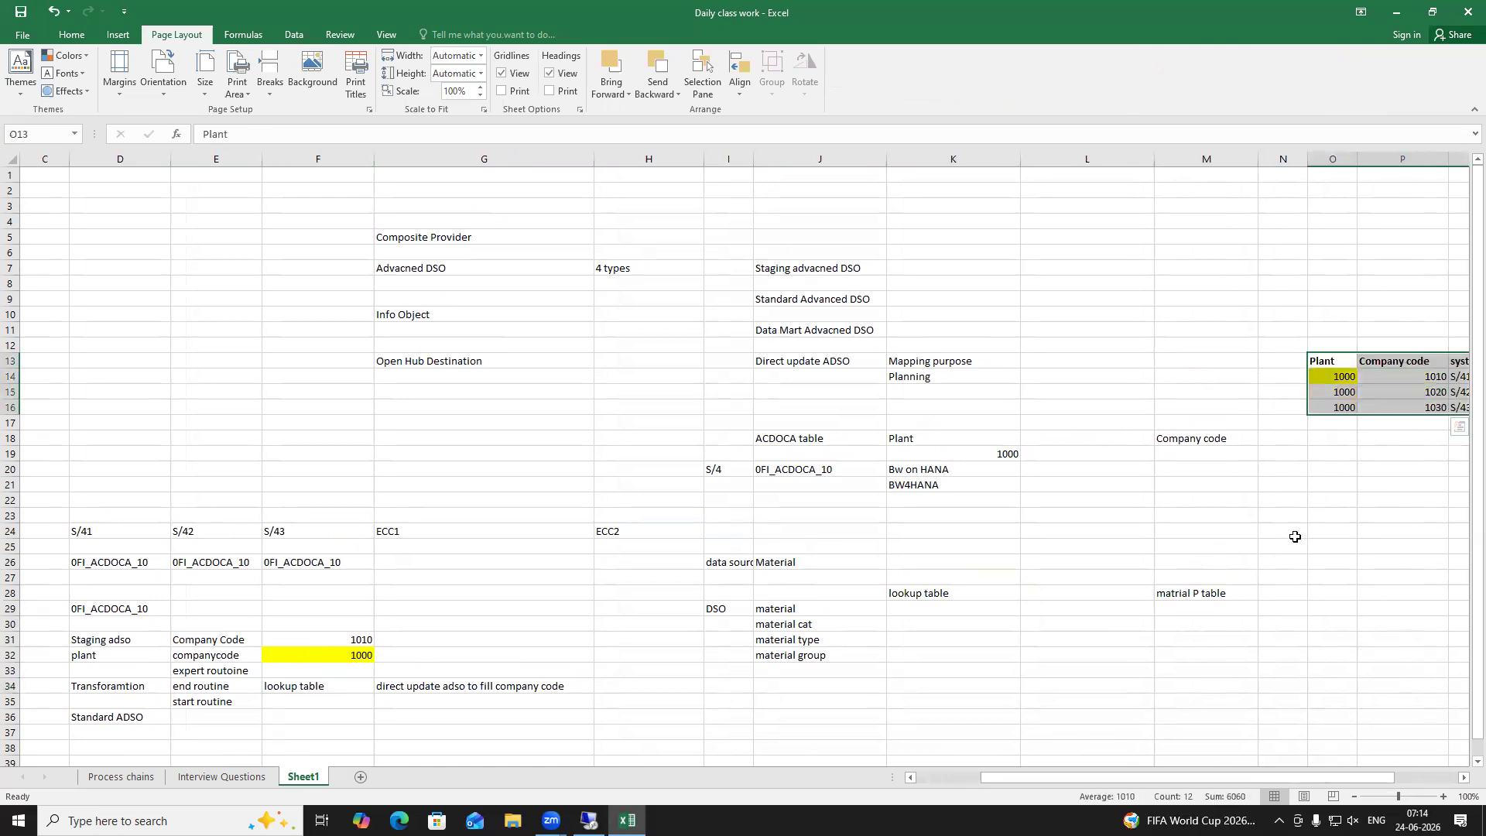
Narrow column L and column G so the notes and the mapping table sit closer together
left_click(1054, 160)
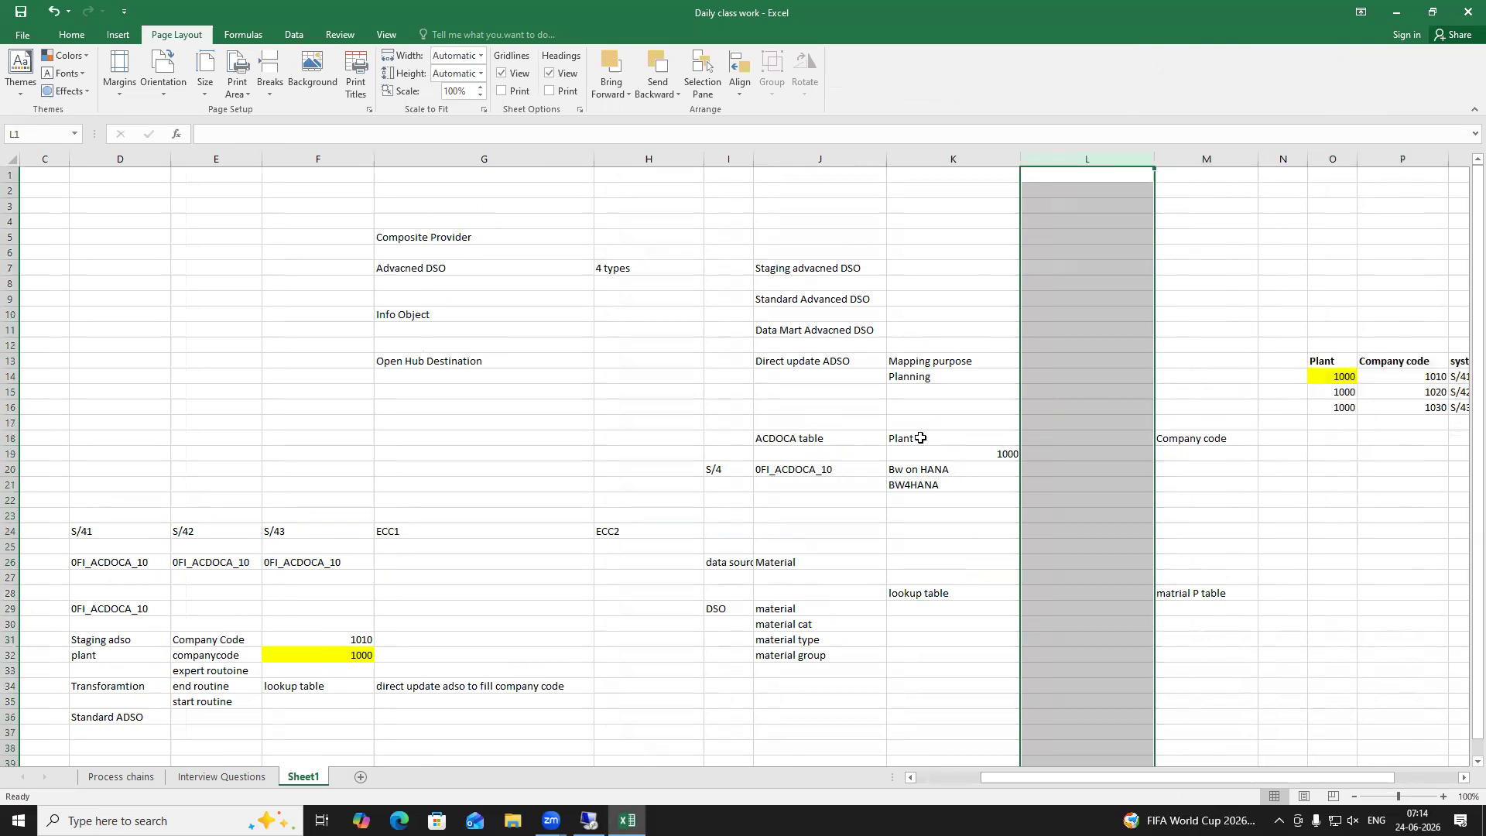
left_click(950, 450)
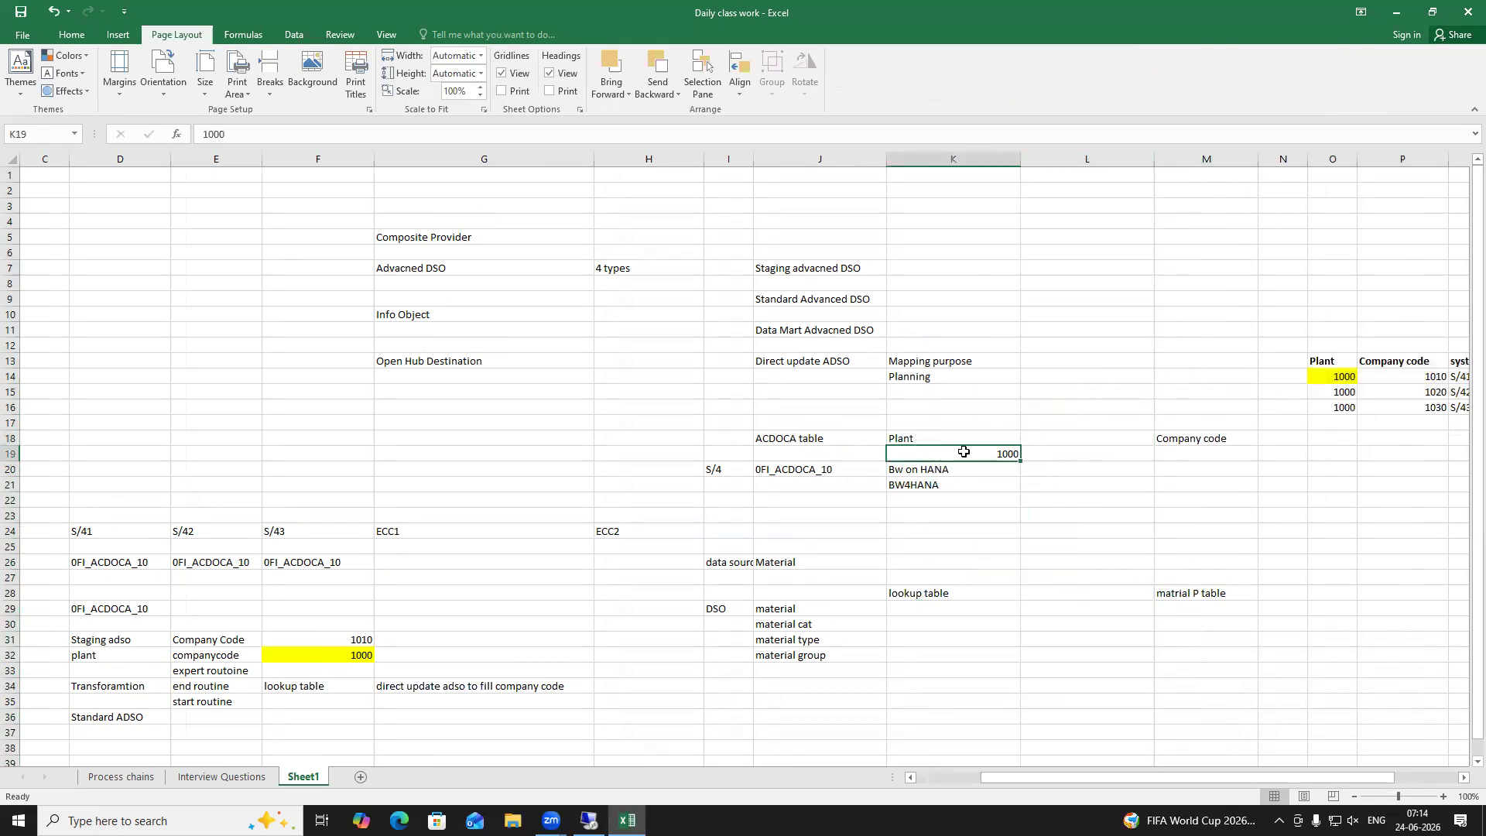
left_click(1184, 450)
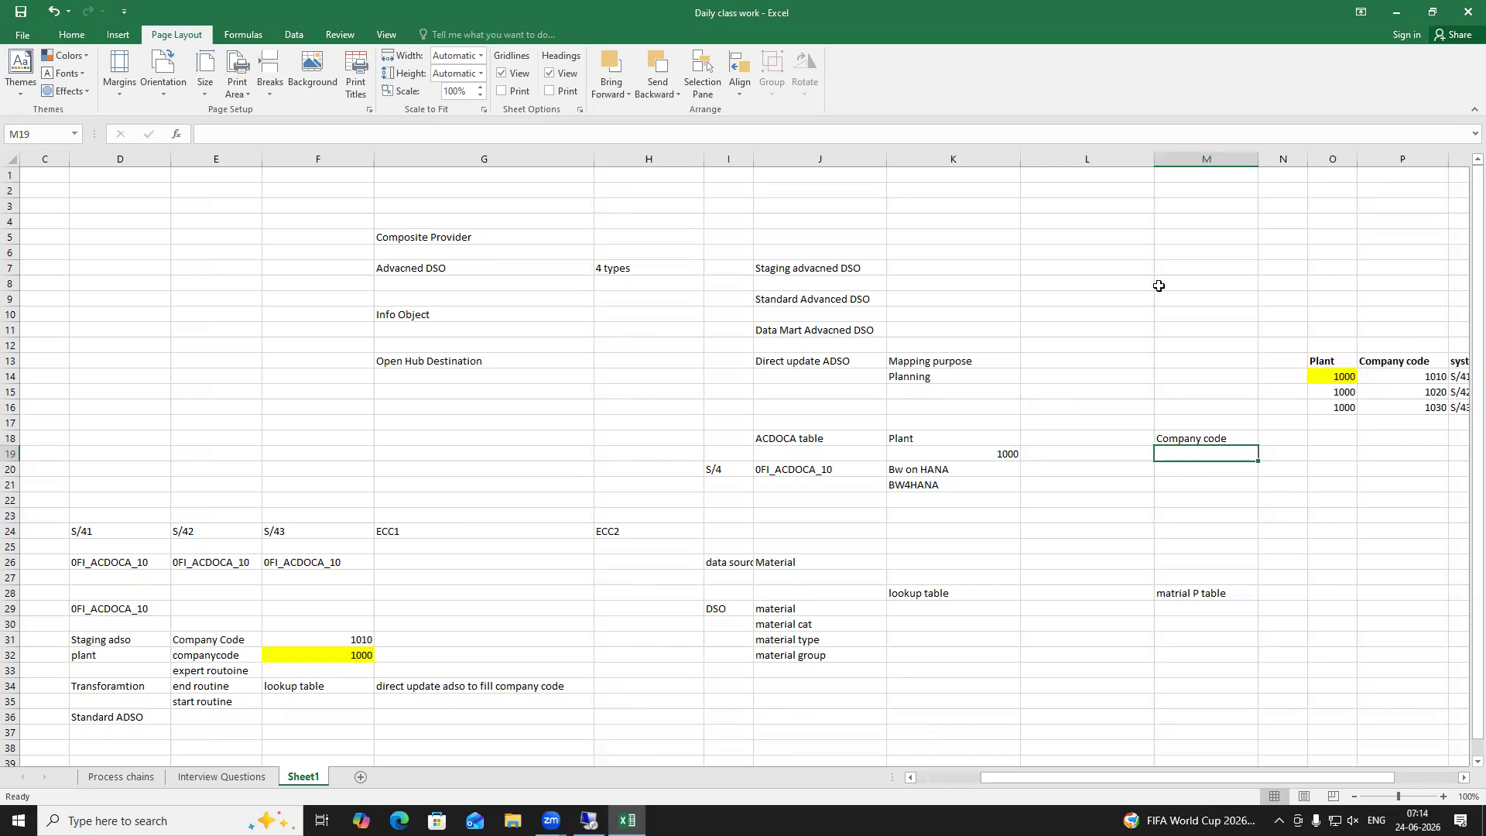
left_click_drag(1154, 157, 1092, 163)
left_click(1260, 361)
mouse_move(1336, 361)
left_mouse_down()
mouse_move(1420, 392)
mouse_move(1419, 407)
left_mouse_up()
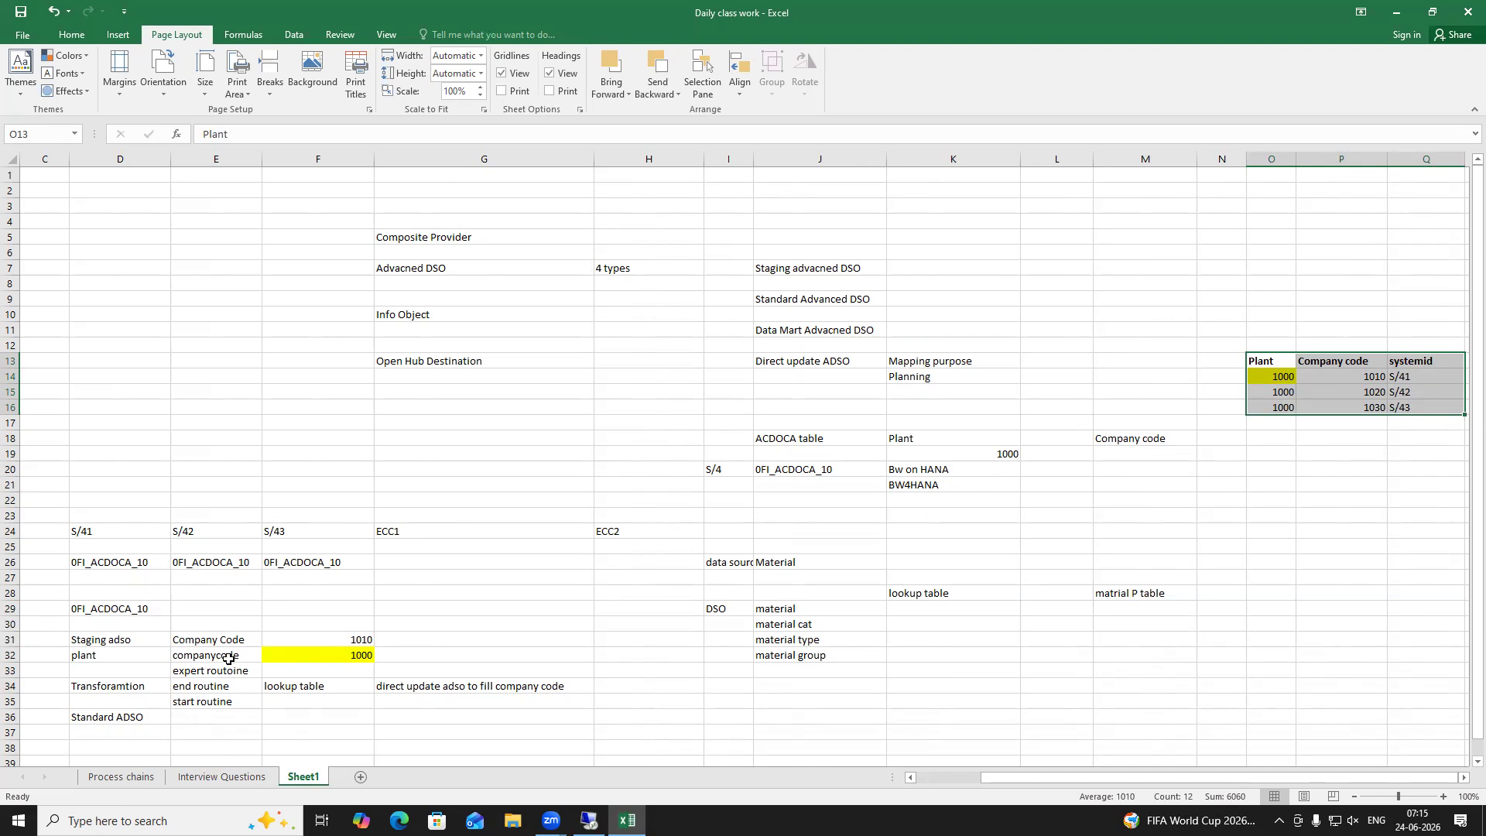
left_click_drag(299, 690, 455, 686)
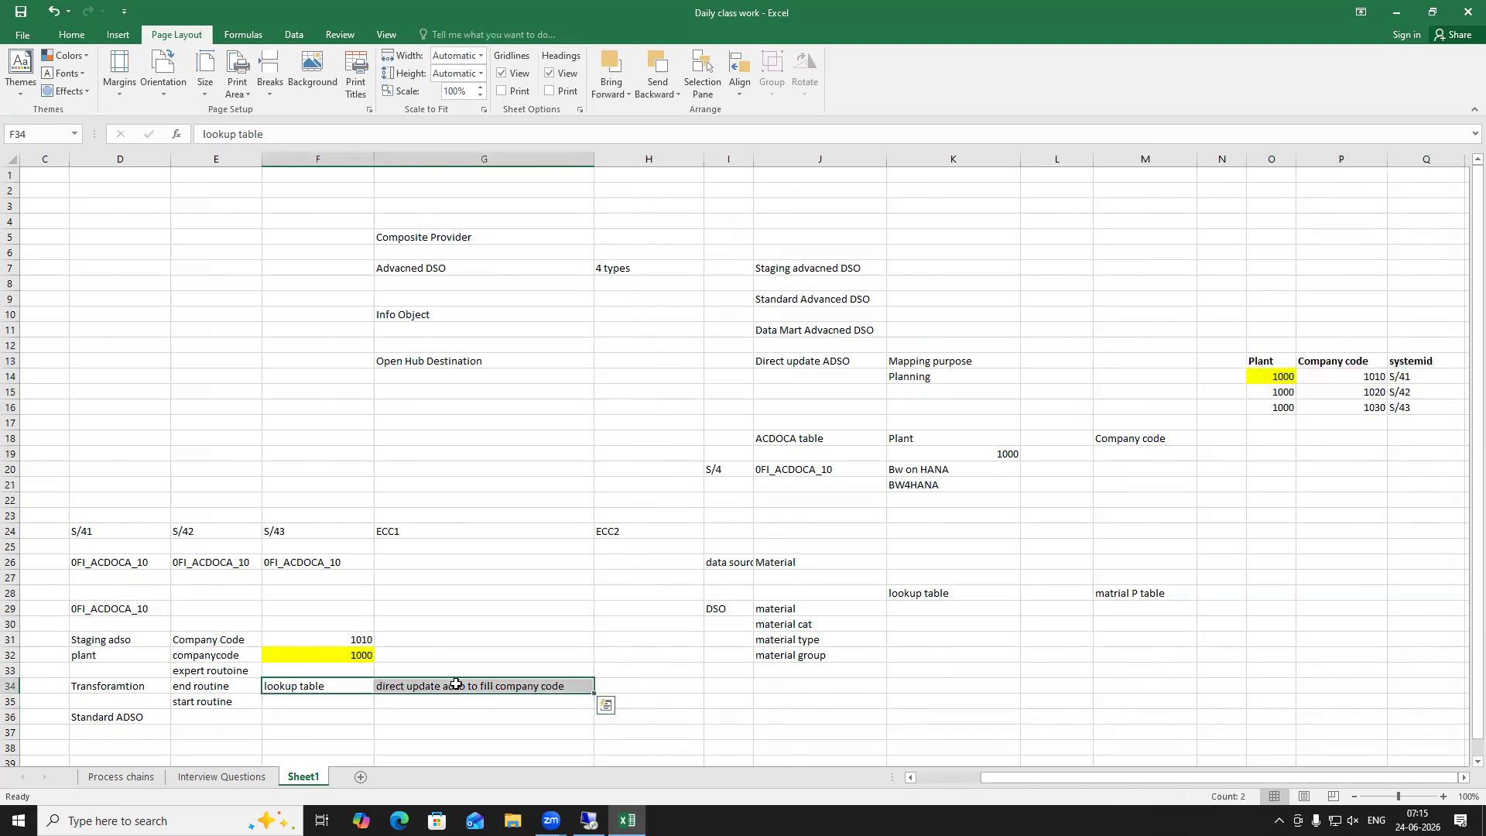
left_click(434, 709)
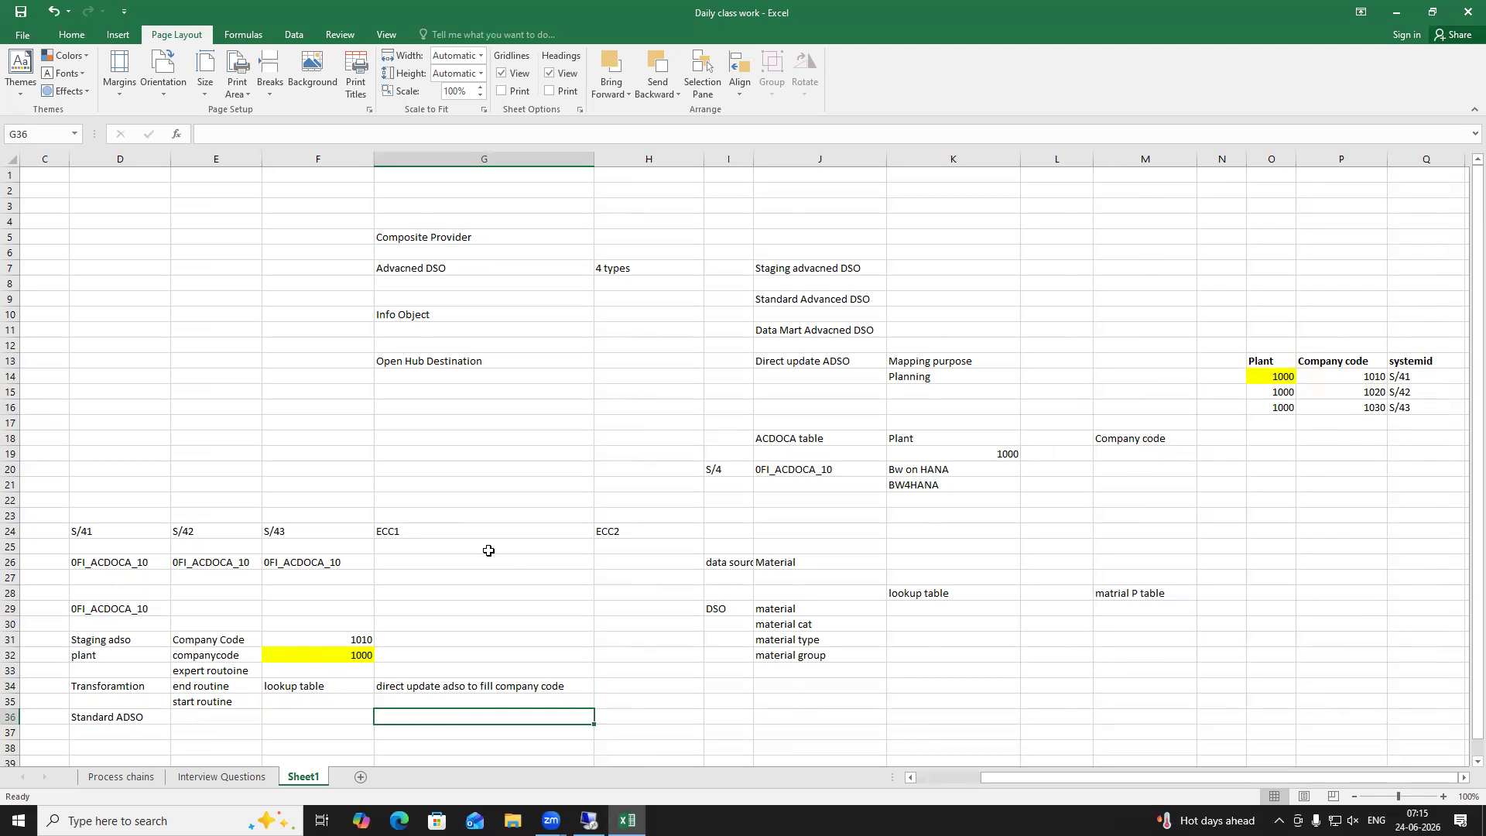
left_click_drag(594, 160, 517, 172)
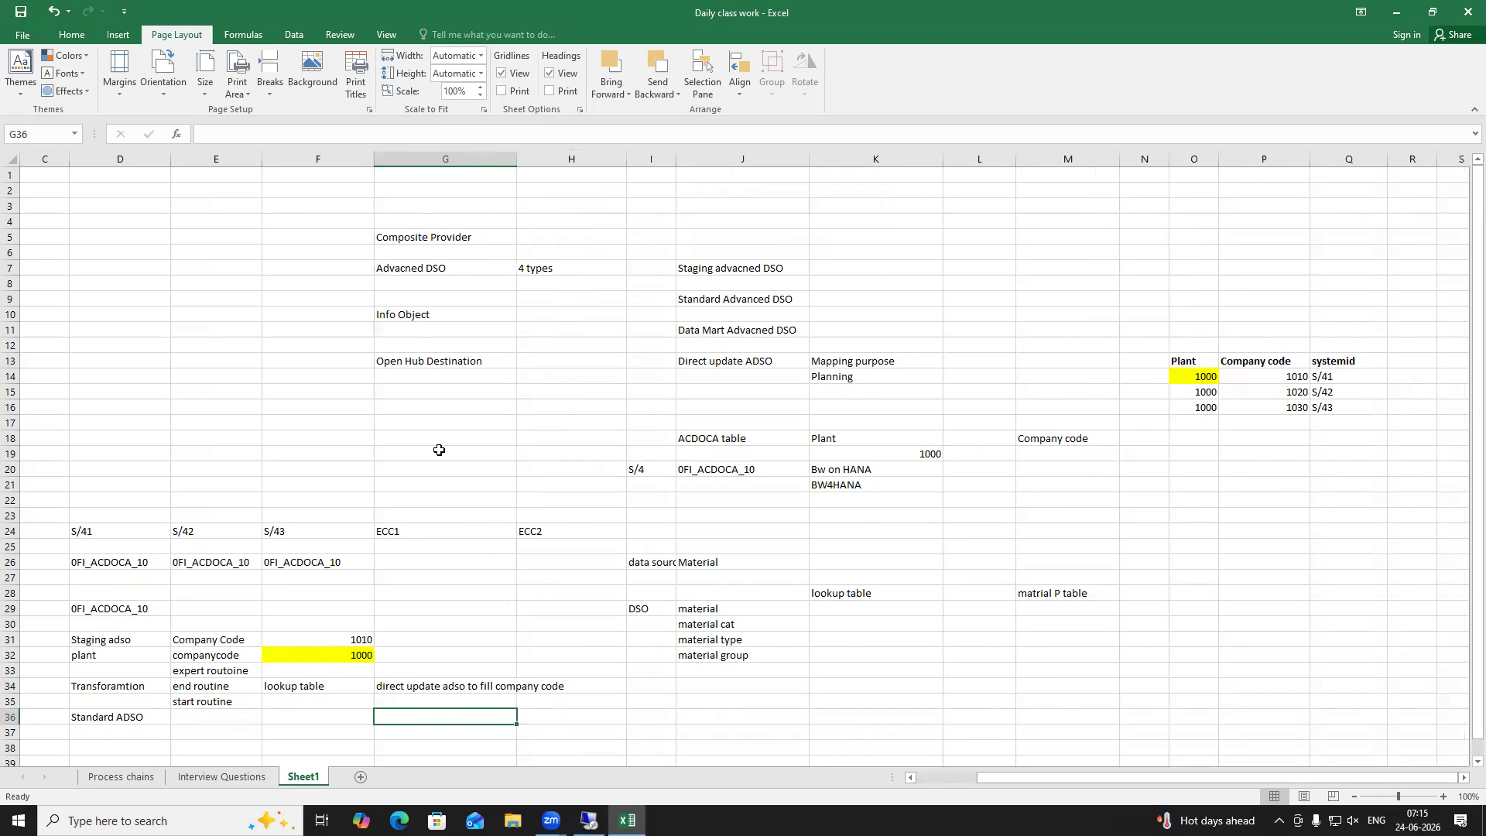
Examine the Plant, Company code and systemid mapping table in O13:Q16 together with the ACDOCA table entry
scroll(439, 449, "down", 3)
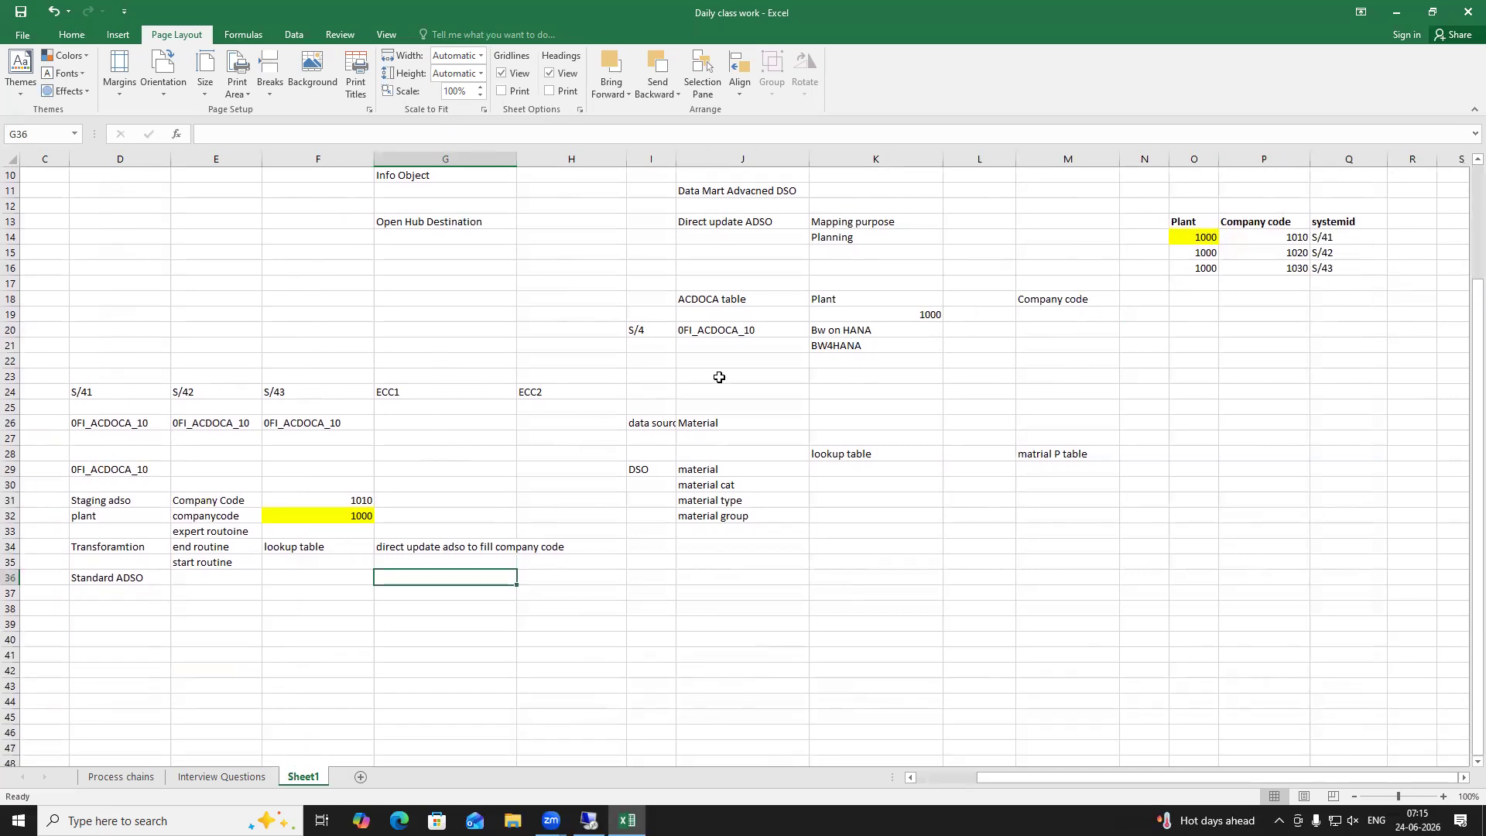
left_click_drag(1184, 222, 1336, 269)
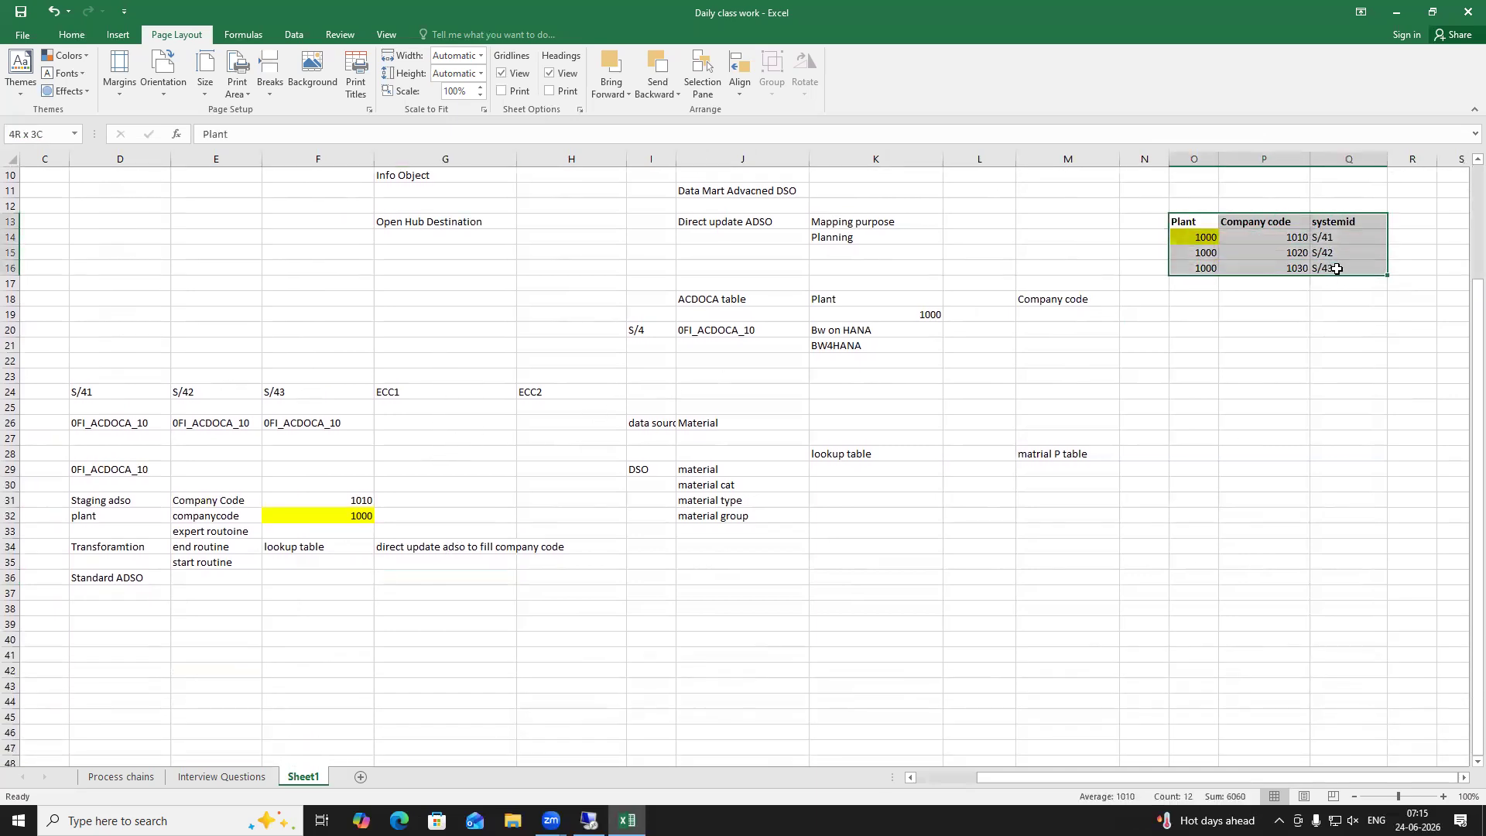
left_click(1190, 227)
left_click_drag(1205, 222, 1339, 272)
left_click(1230, 345)
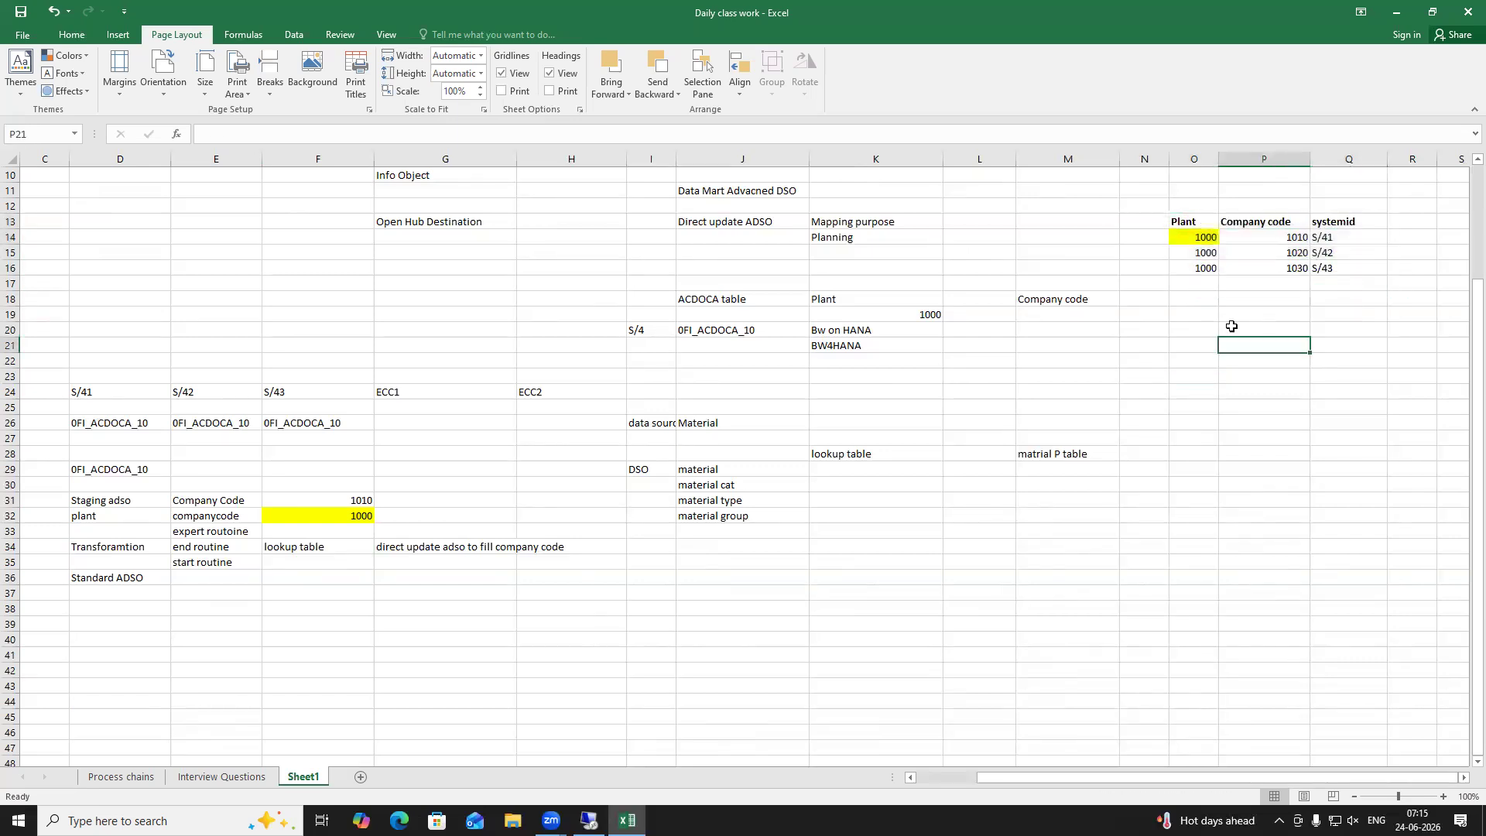
left_click_drag(1184, 222, 1346, 265)
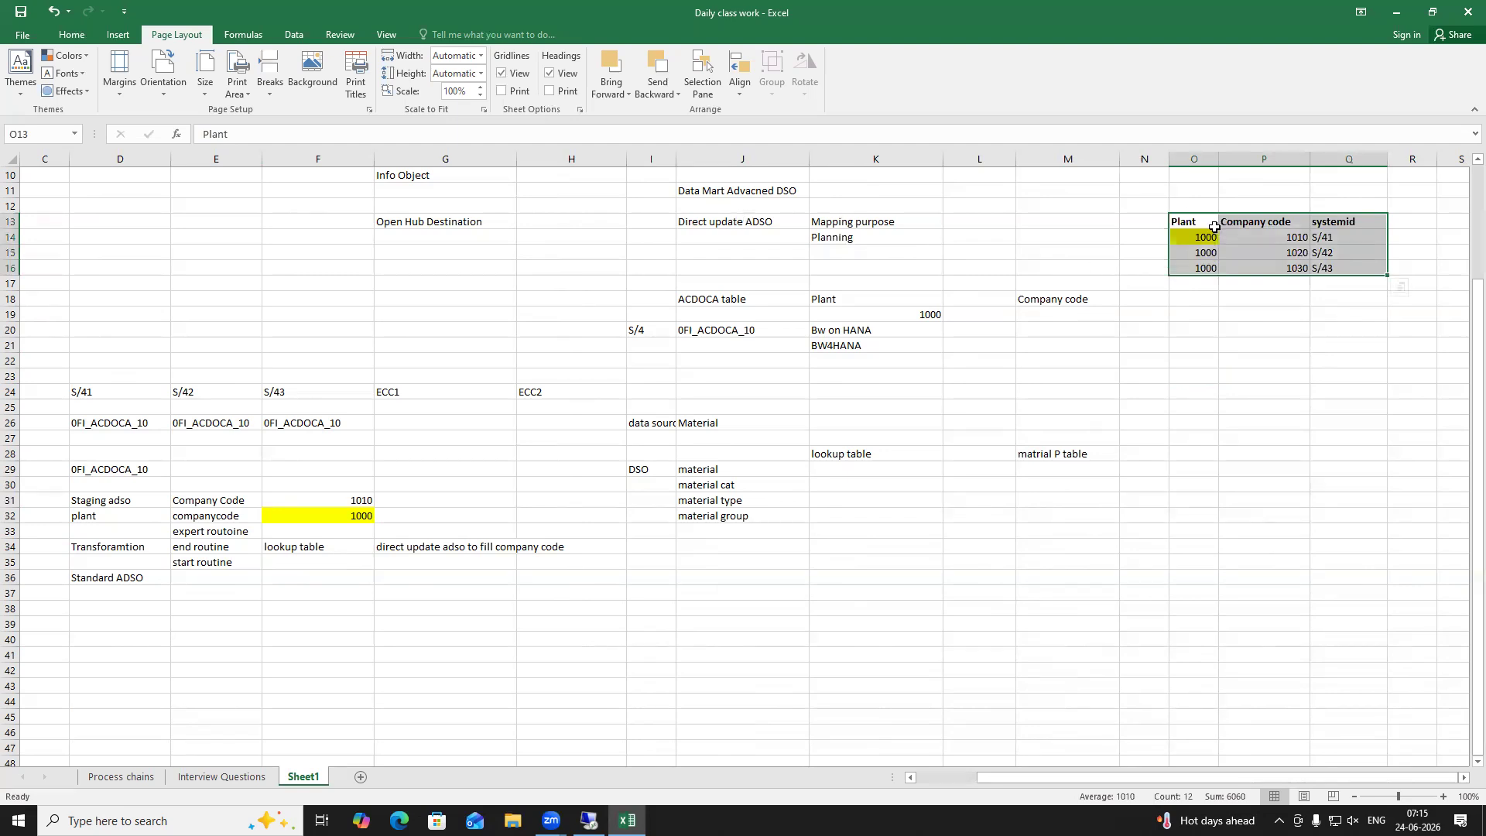
left_click(704, 301)
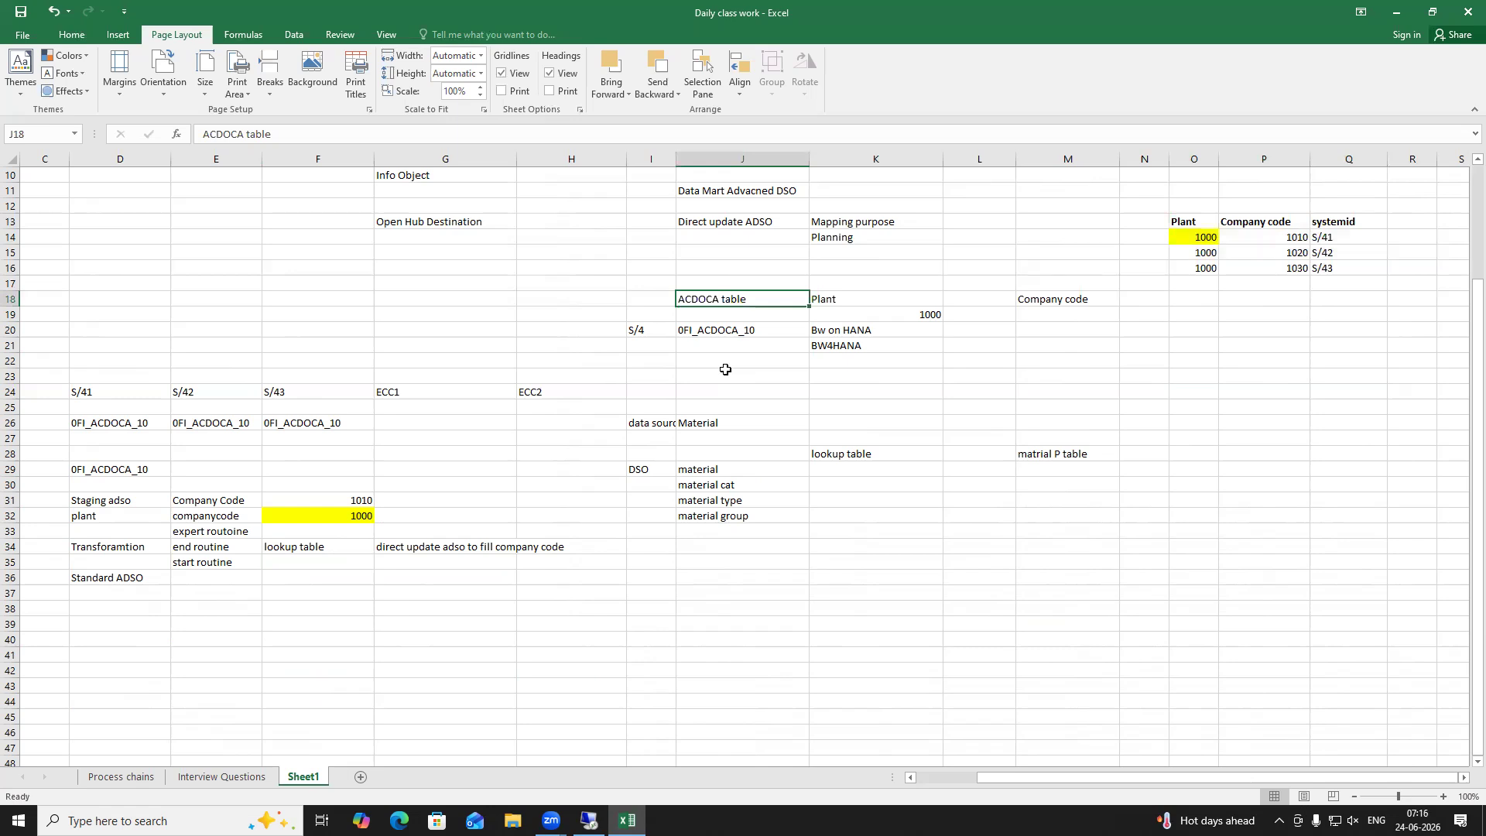
left_click(663, 592)
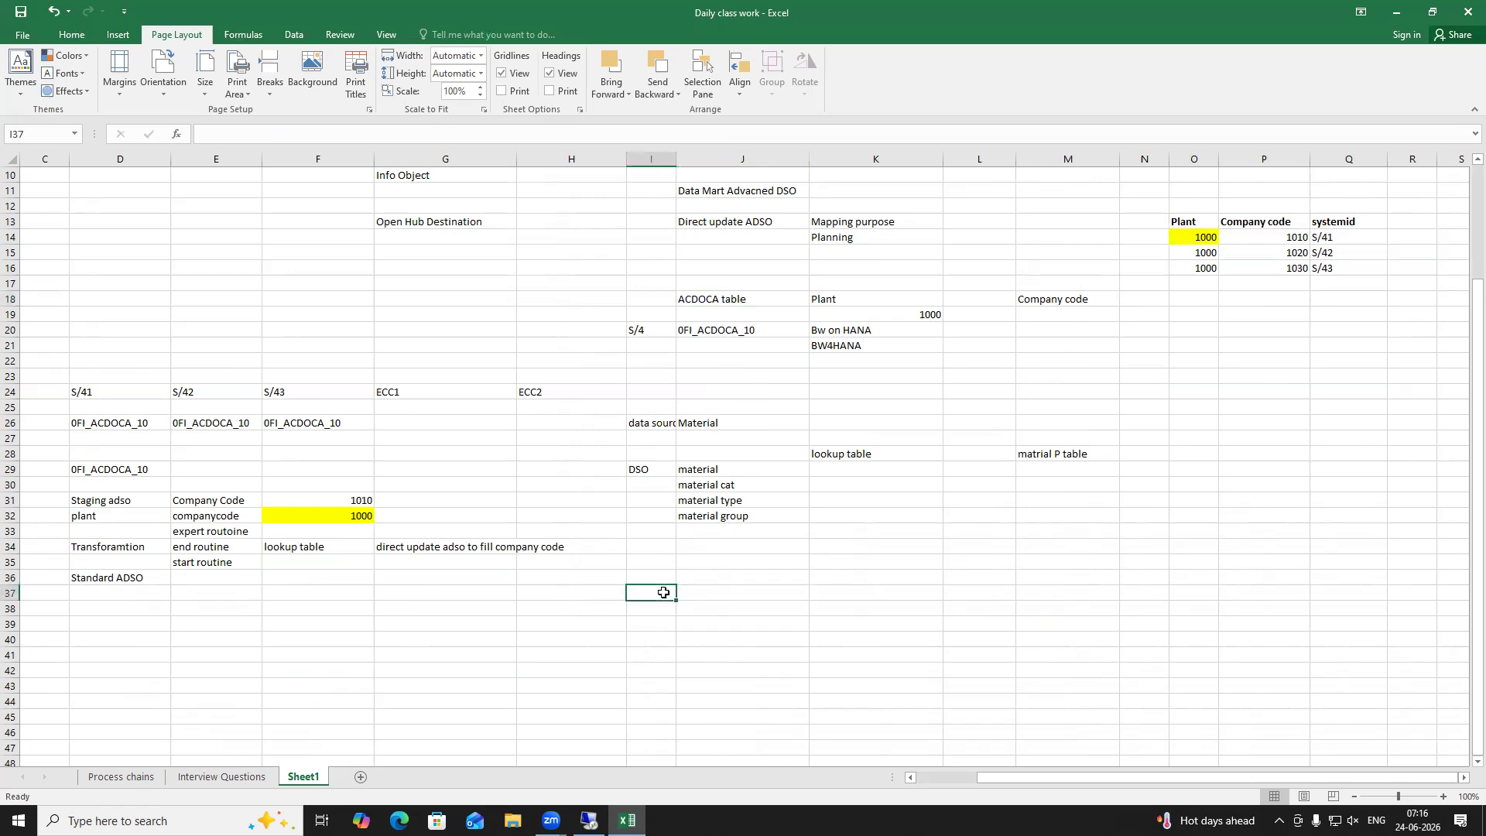
left_click(710, 592)
left_click_drag(664, 590, 730, 710)
left_click_drag(1192, 221, 1339, 272)
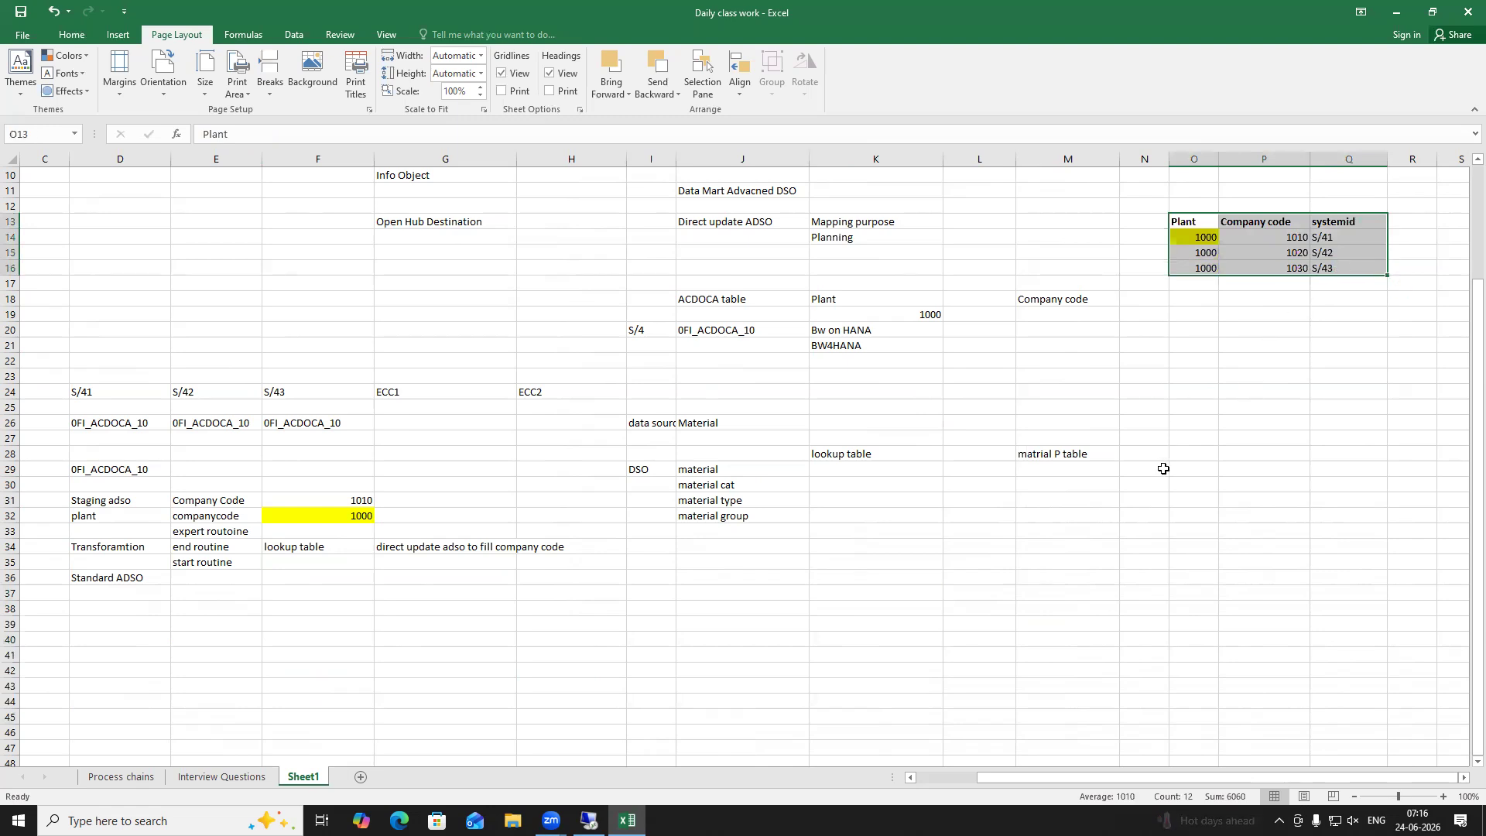
left_click(1187, 417)
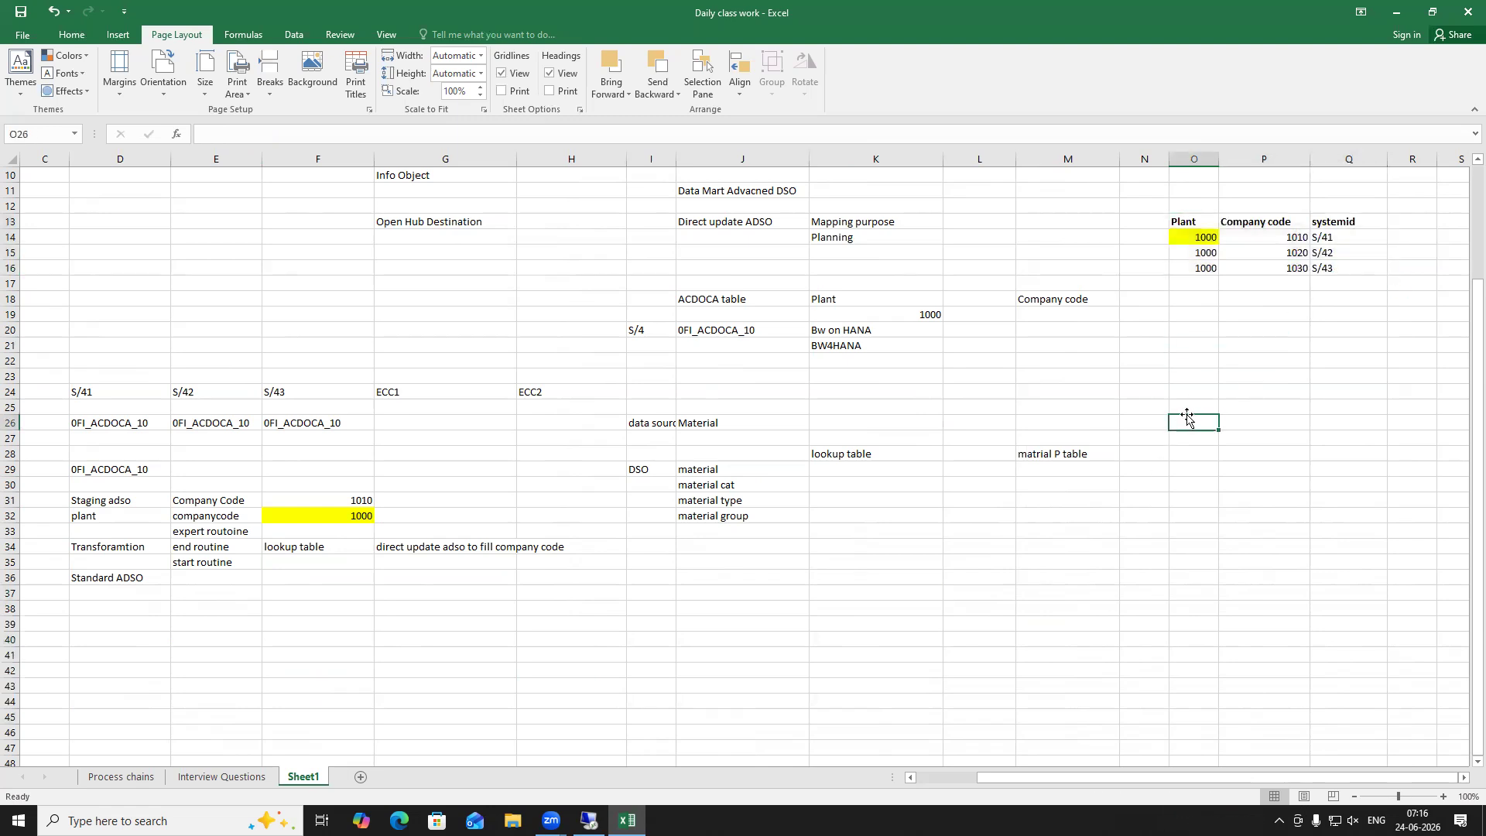
left_click(660, 578)
left_click_drag(1194, 223, 1335, 268)
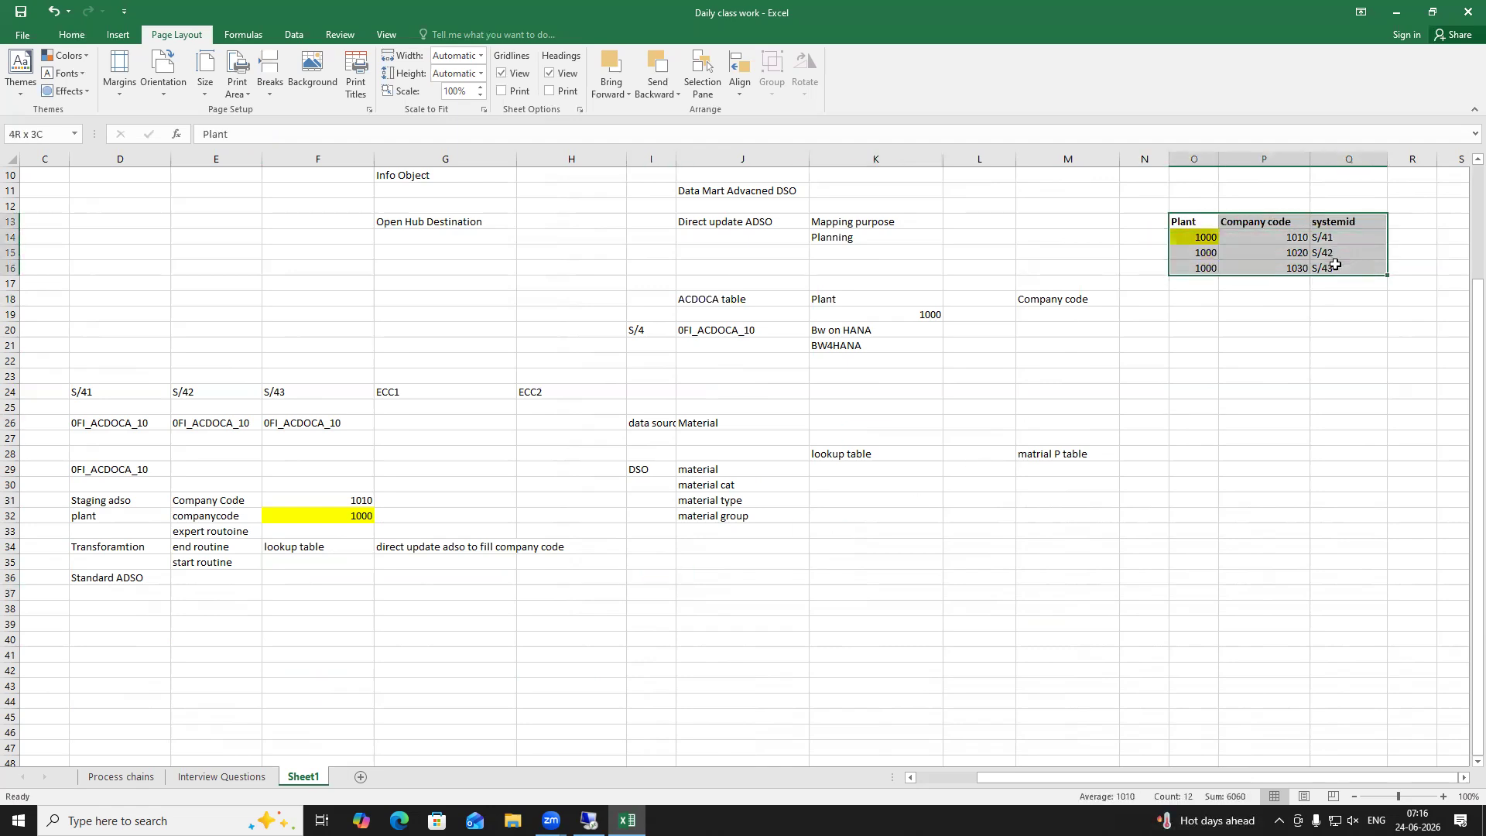
left_click(648, 576)
left_click_drag(647, 576, 703, 576)
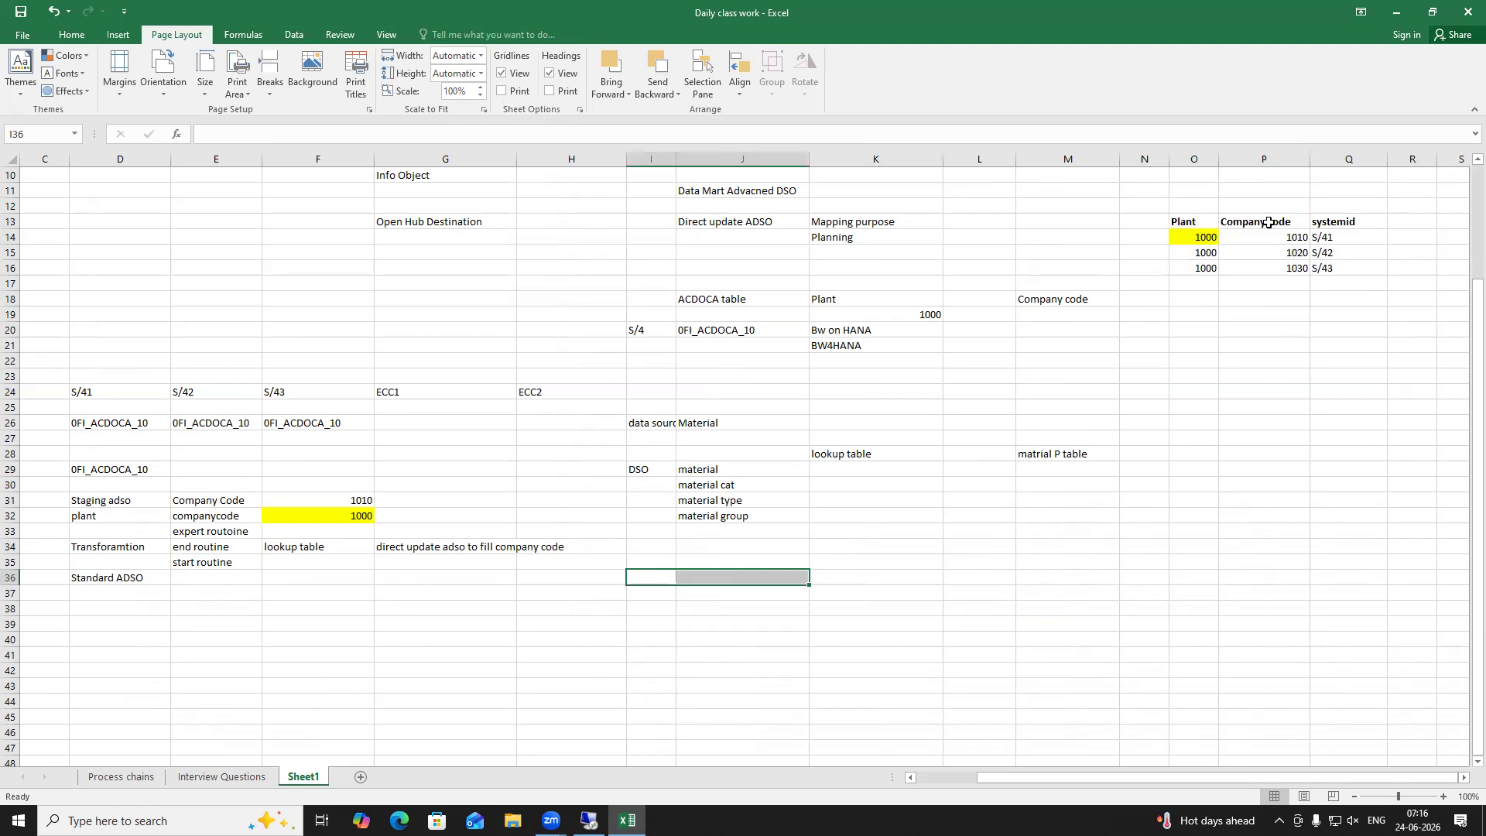
left_click(691, 608)
left_click_drag(657, 576, 824, 625)
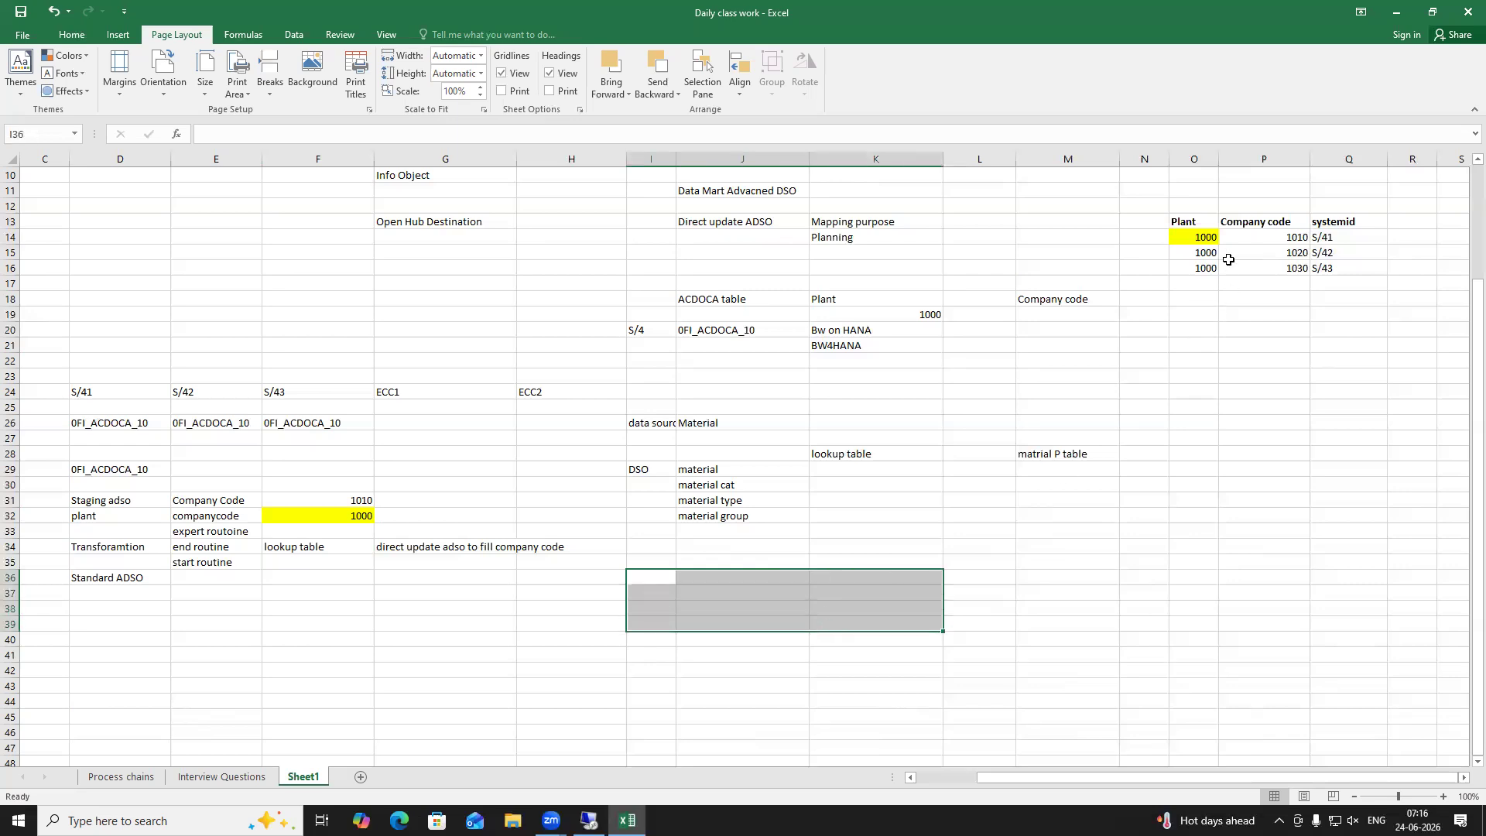
left_click(1199, 226)
Review the Direct update ADSO note, the transformation's lookup table entry, and the staging plant and Company Code cells
left_click(749, 225)
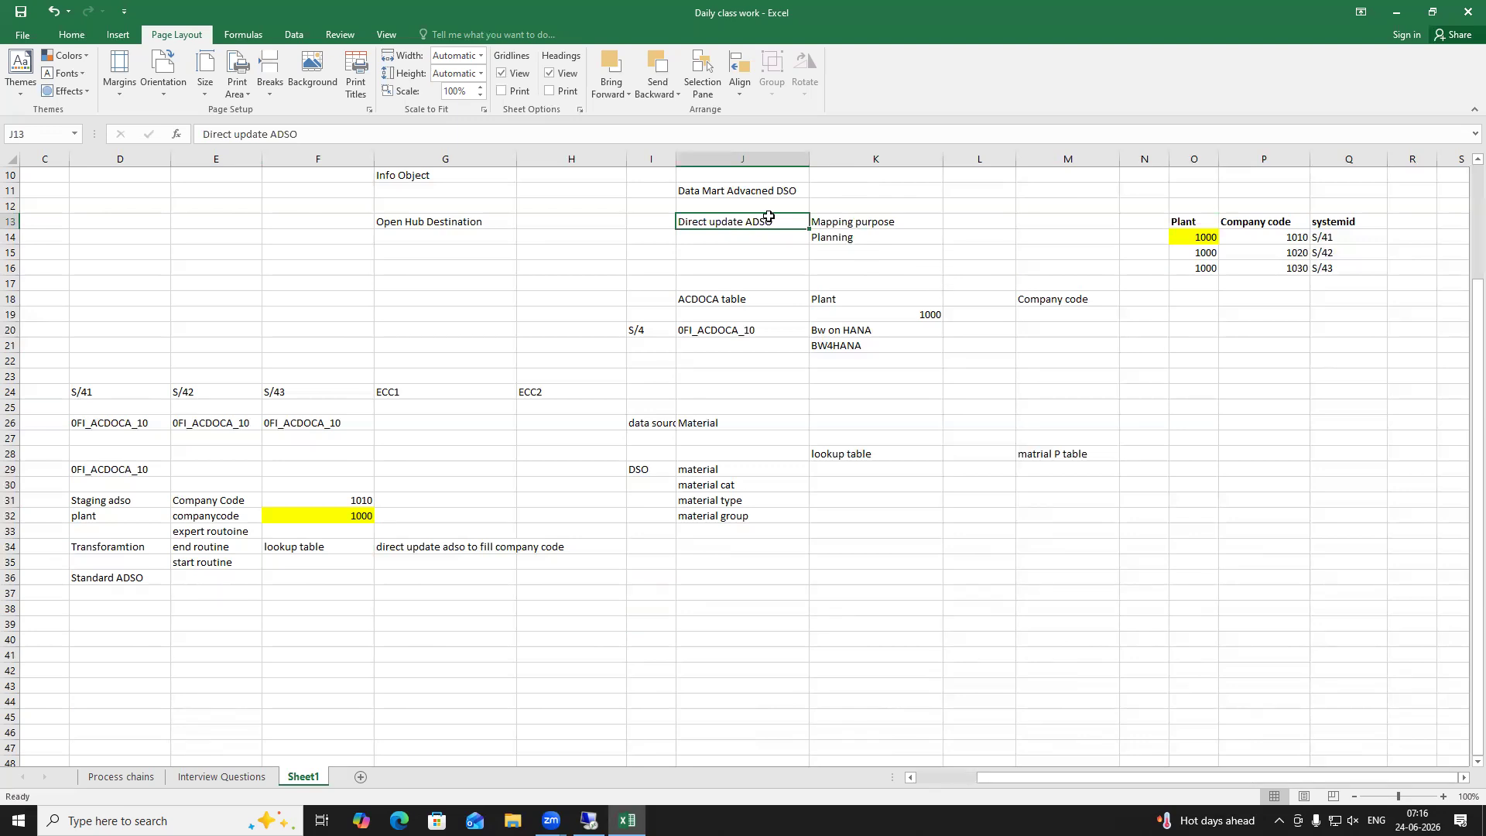
left_click(329, 544)
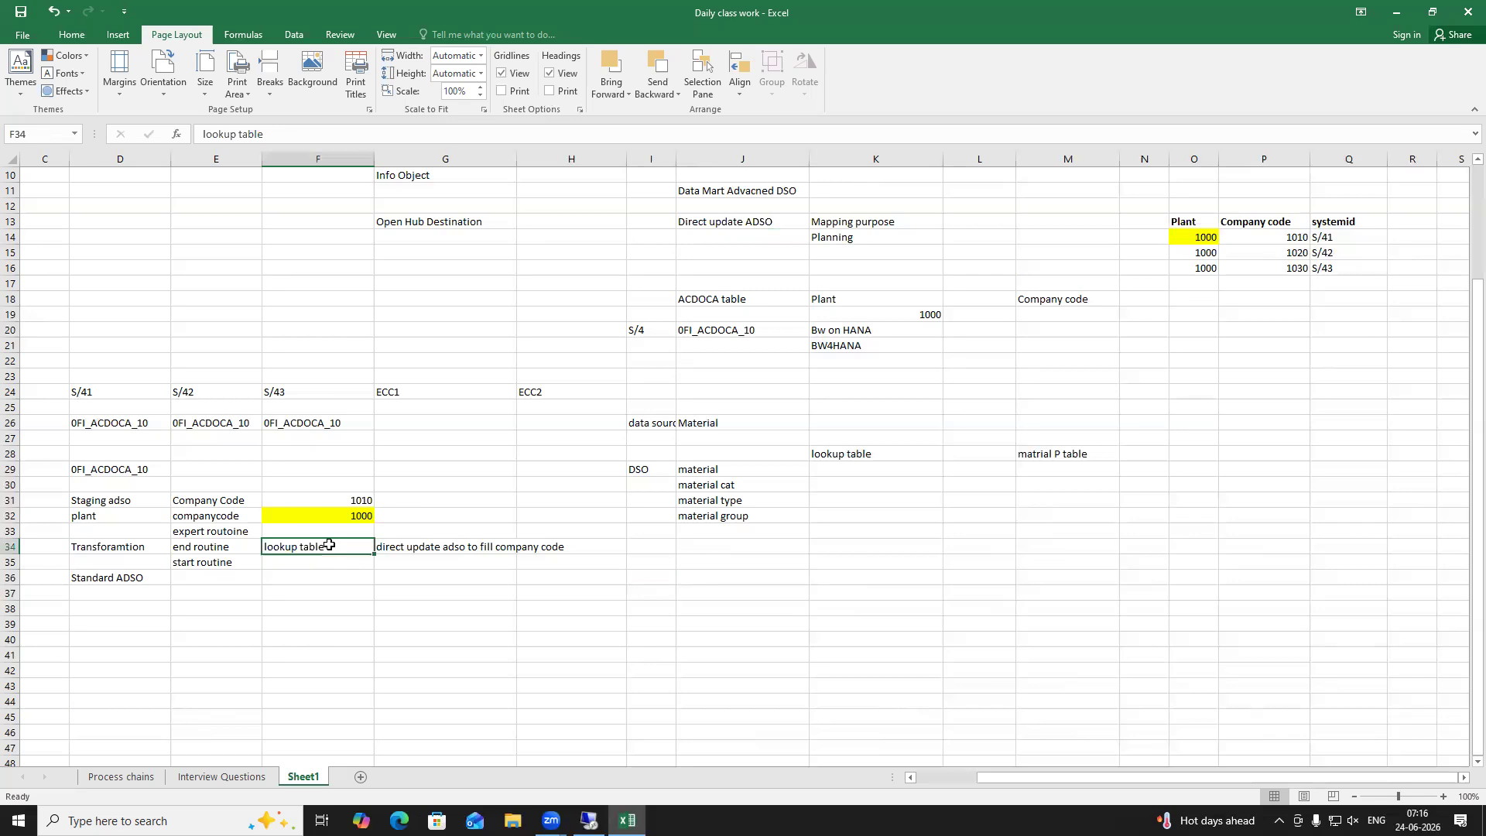
left_click(150, 514)
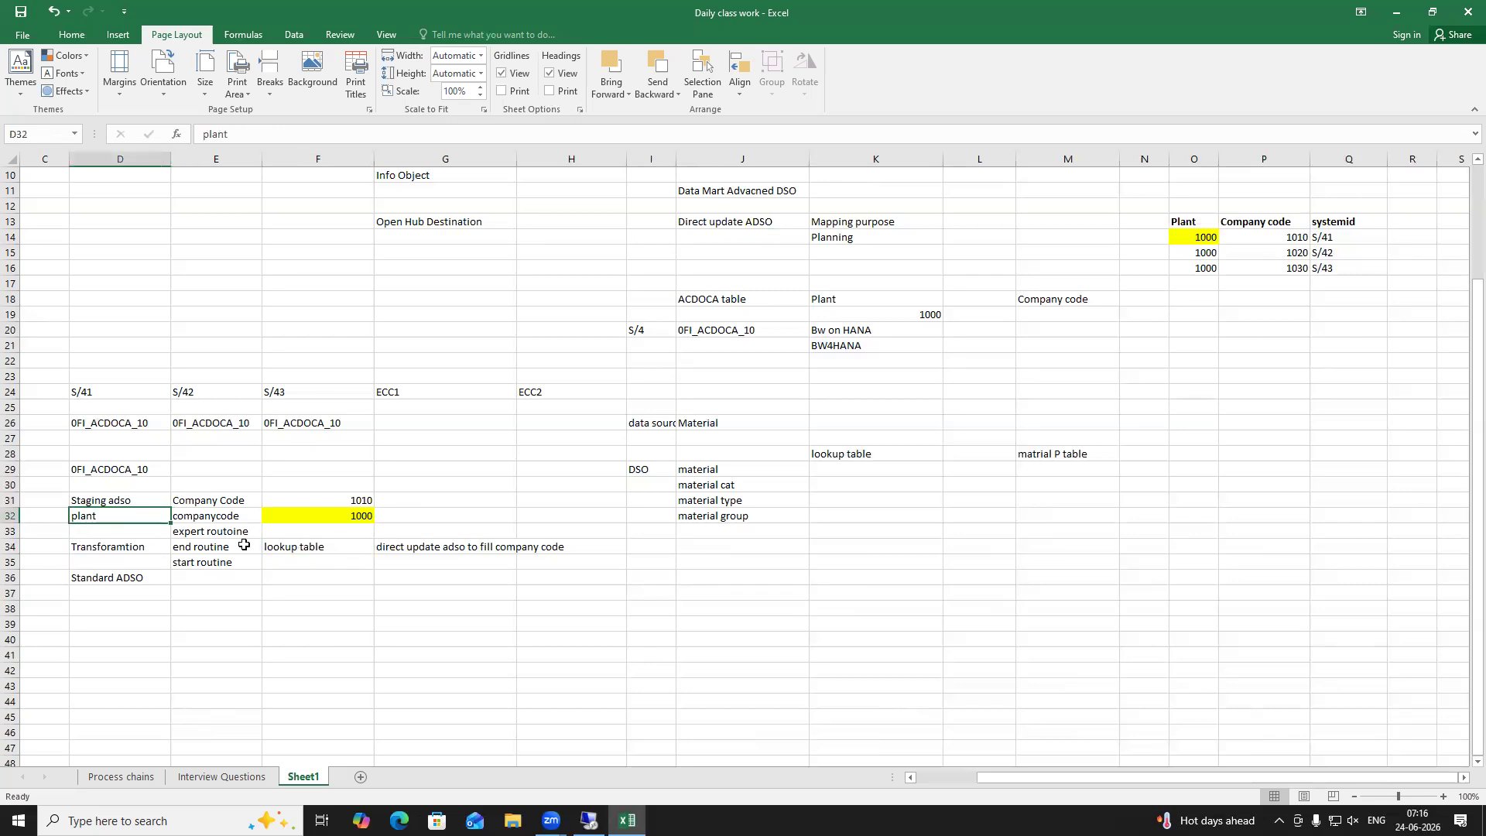
left_click(190, 499)
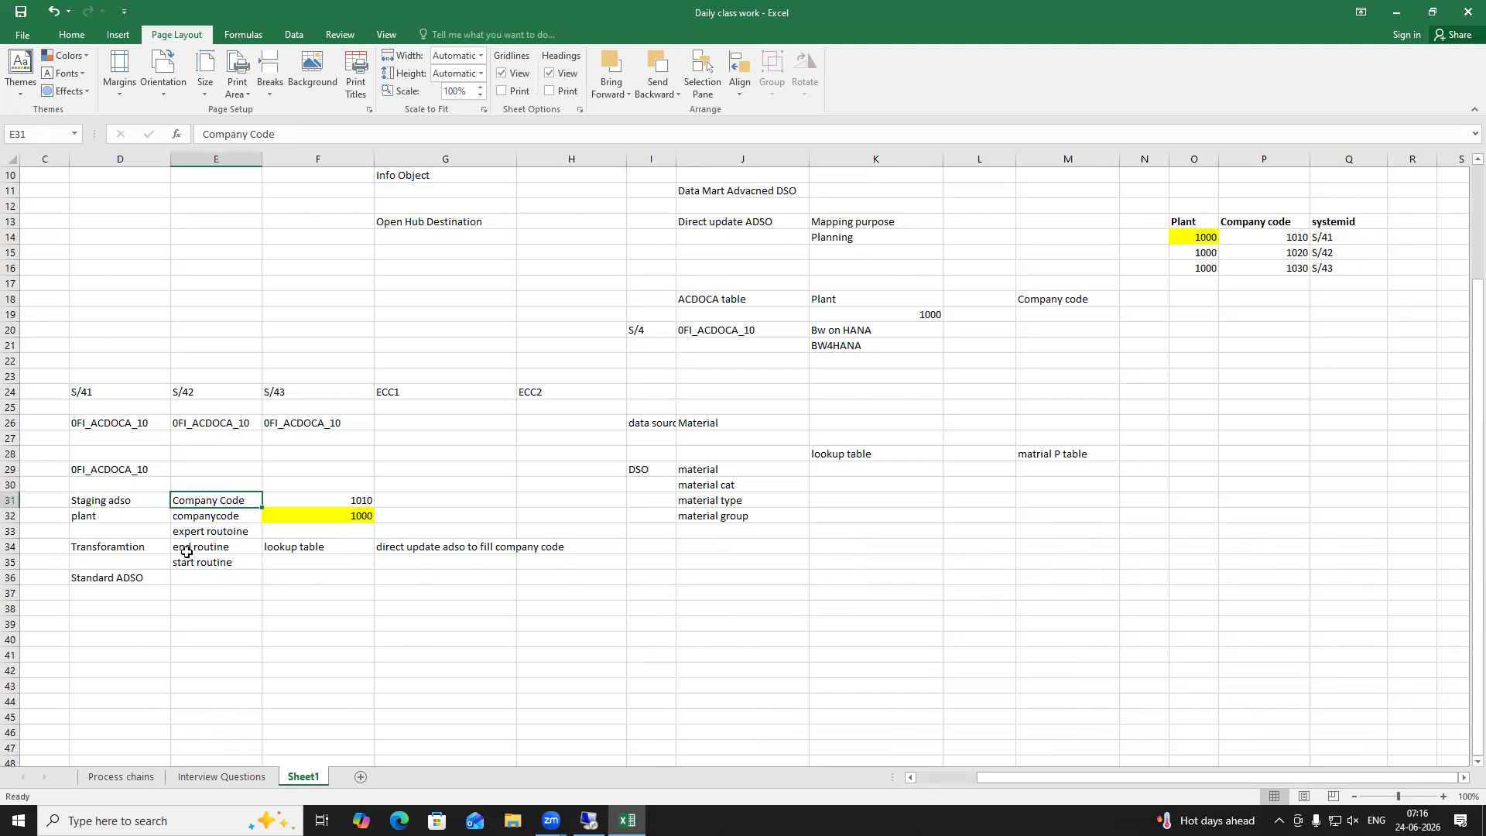
left_click(119, 516)
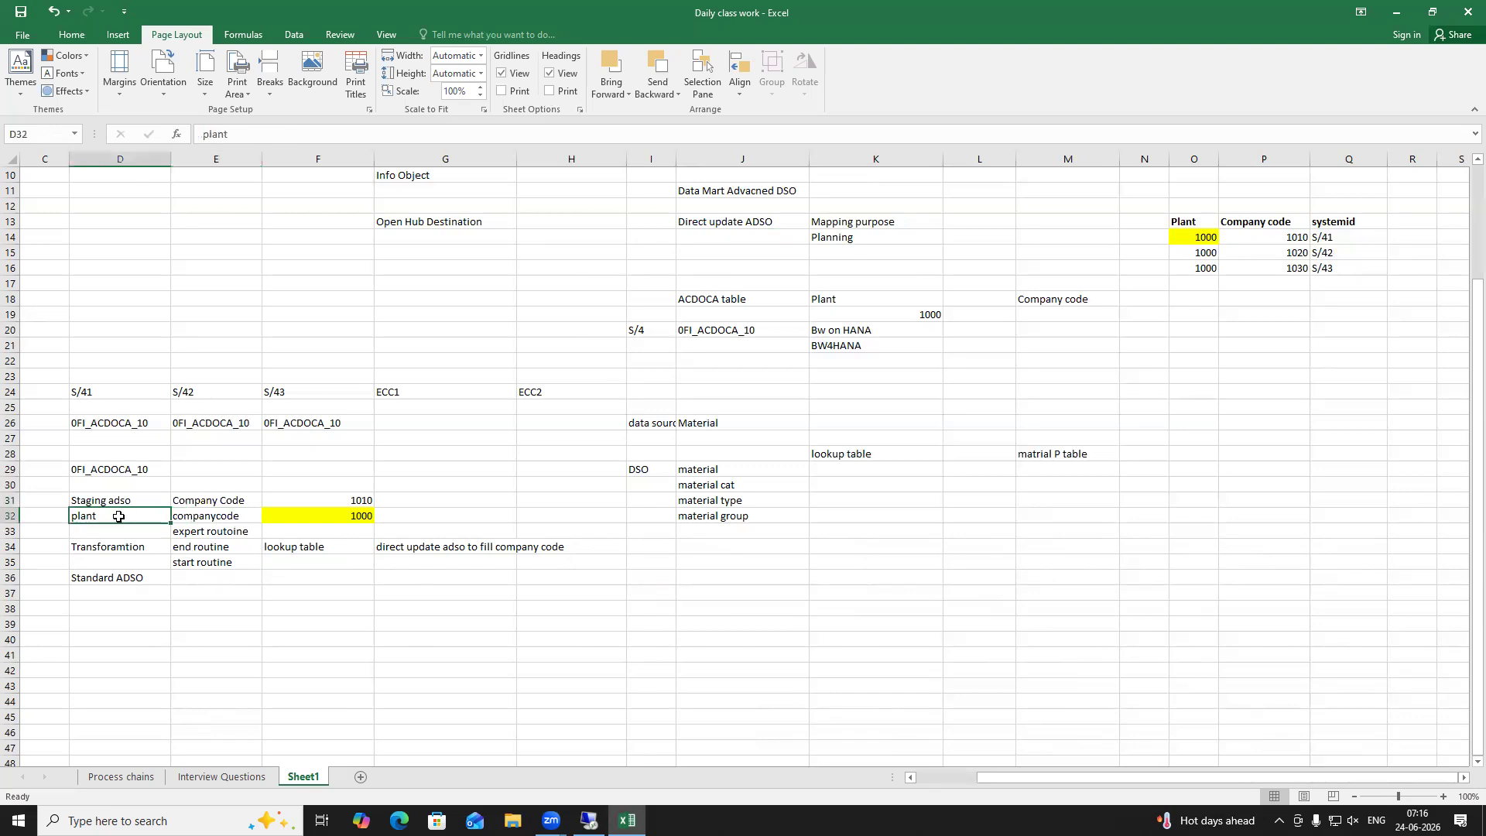
left_click(205, 501)
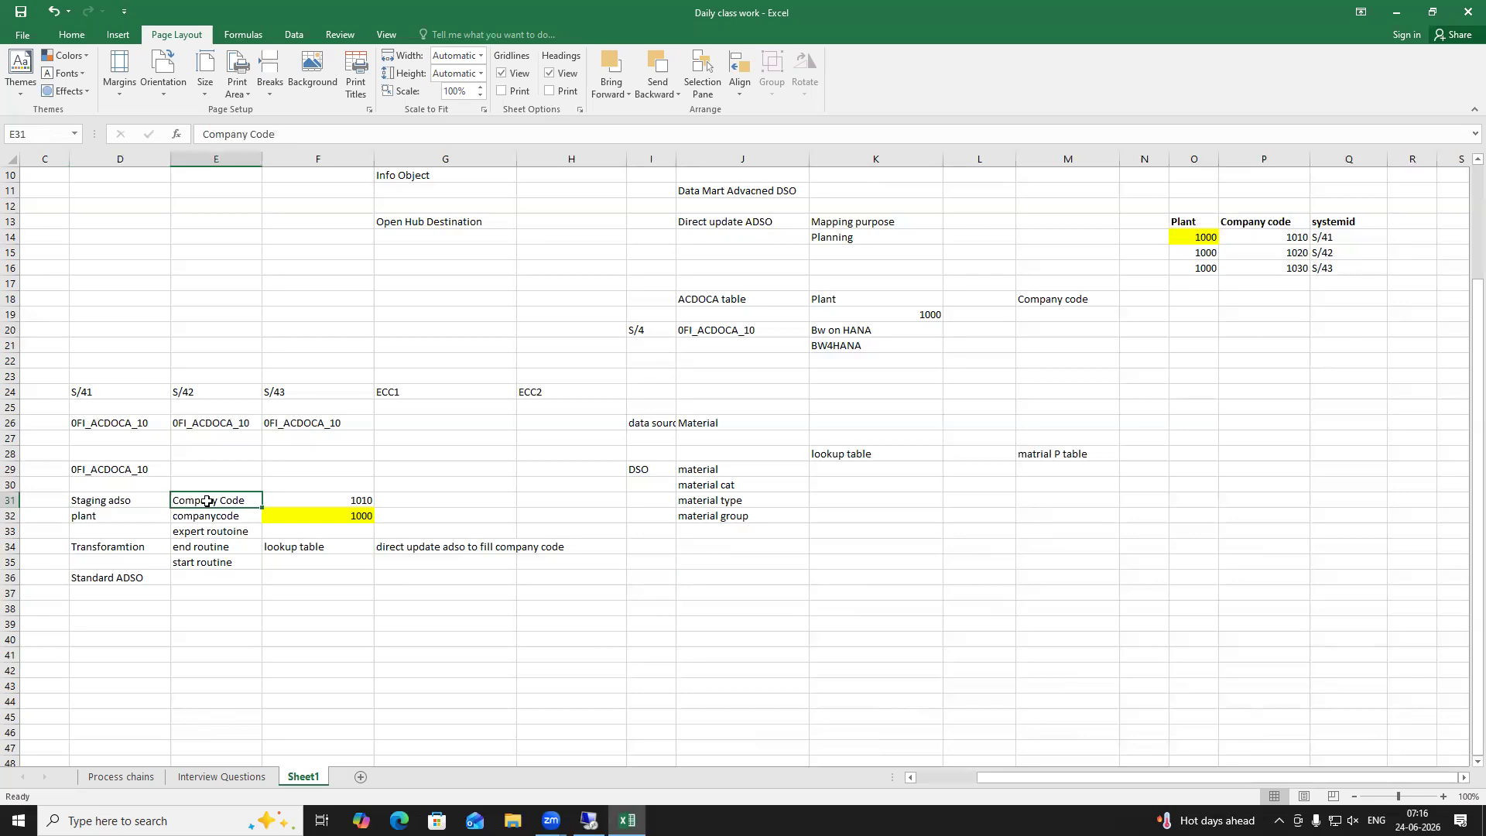
left_click(125, 518)
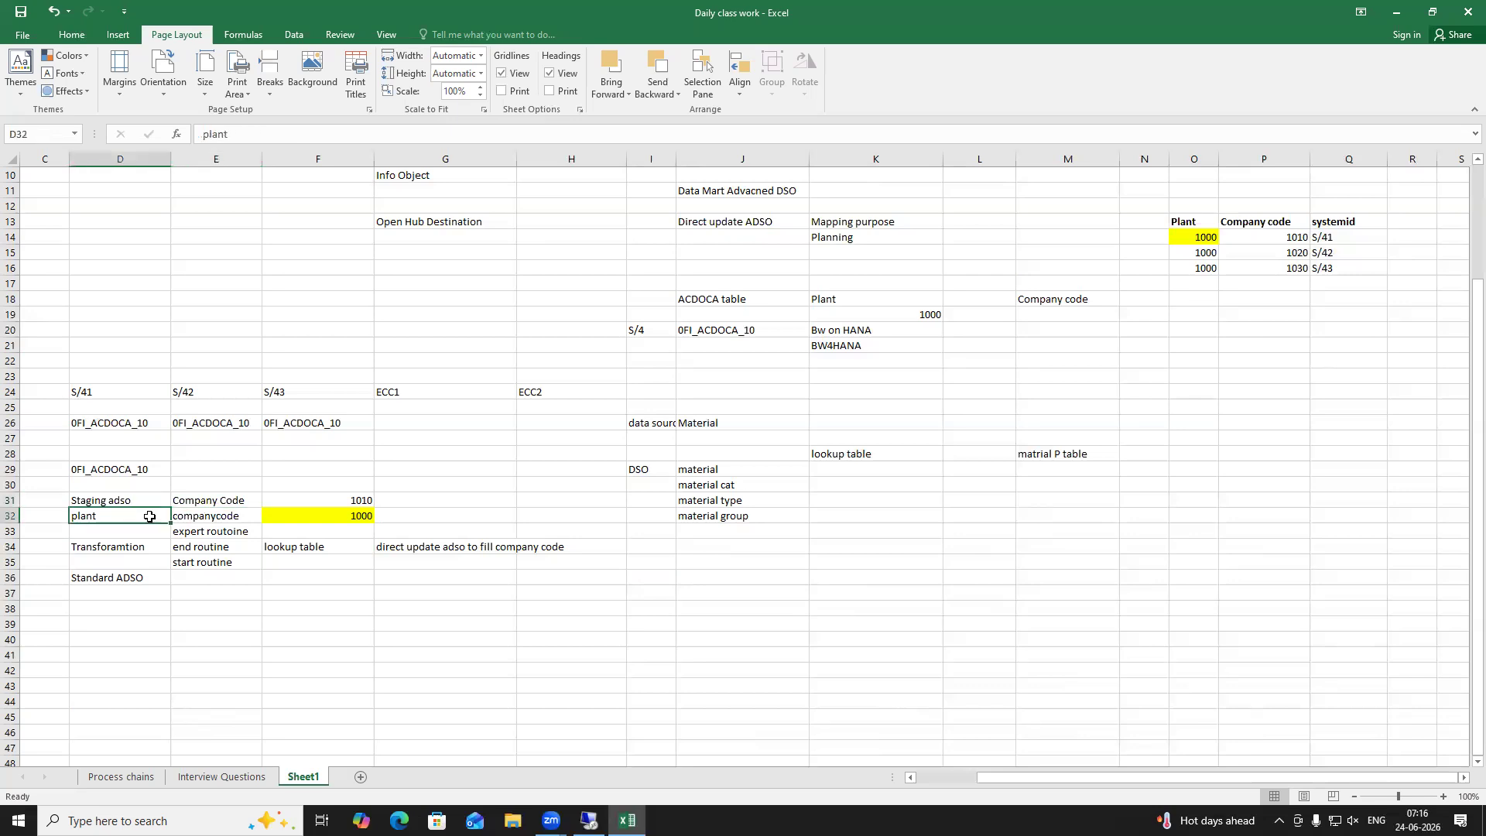
left_click(227, 497)
left_click(123, 519)
left_click(223, 502)
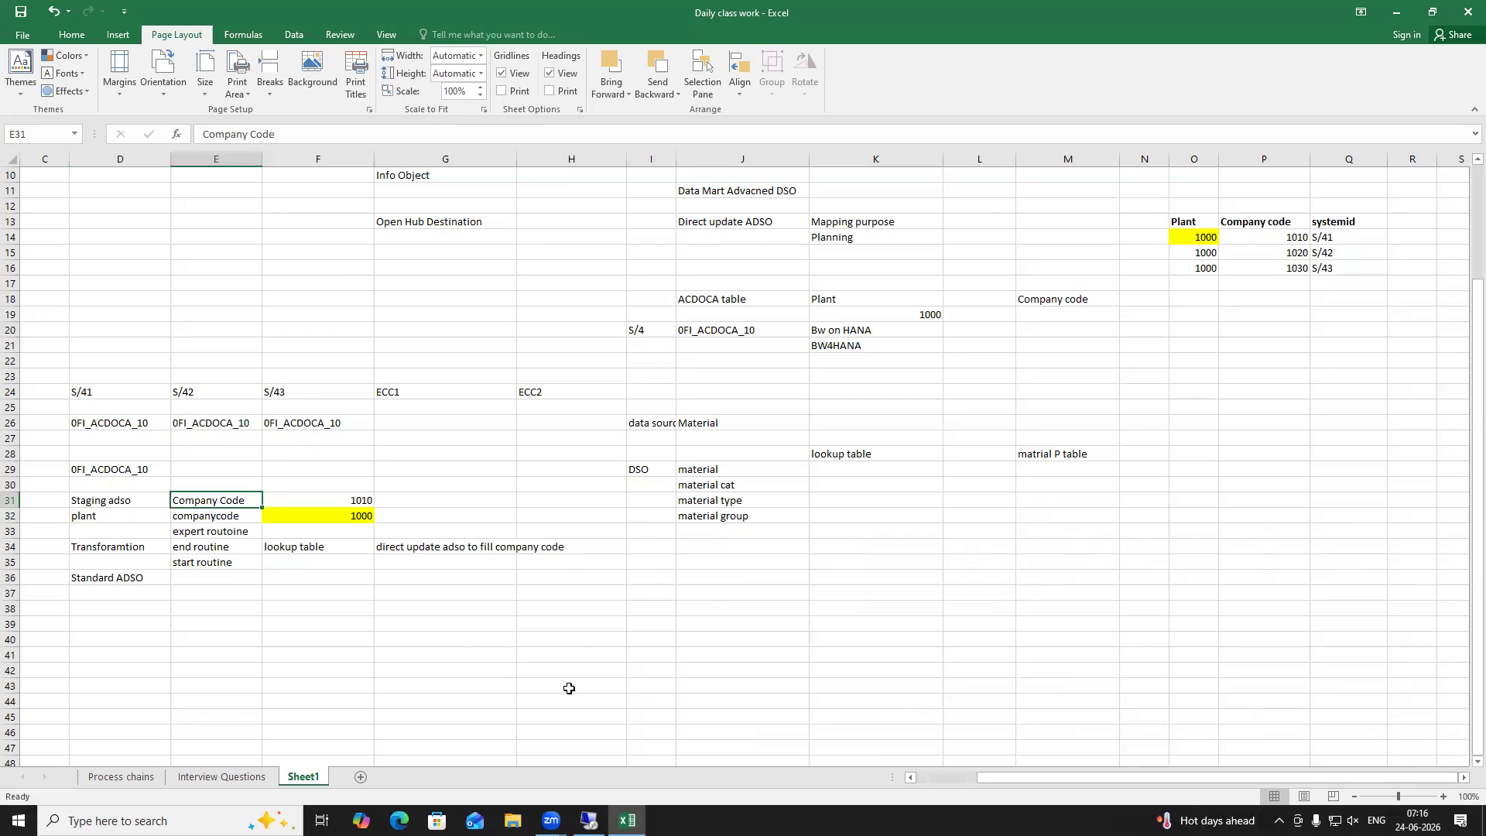
Switch to the remote desktop session and bring up its SAP HANA Studio window
left_click(590, 821)
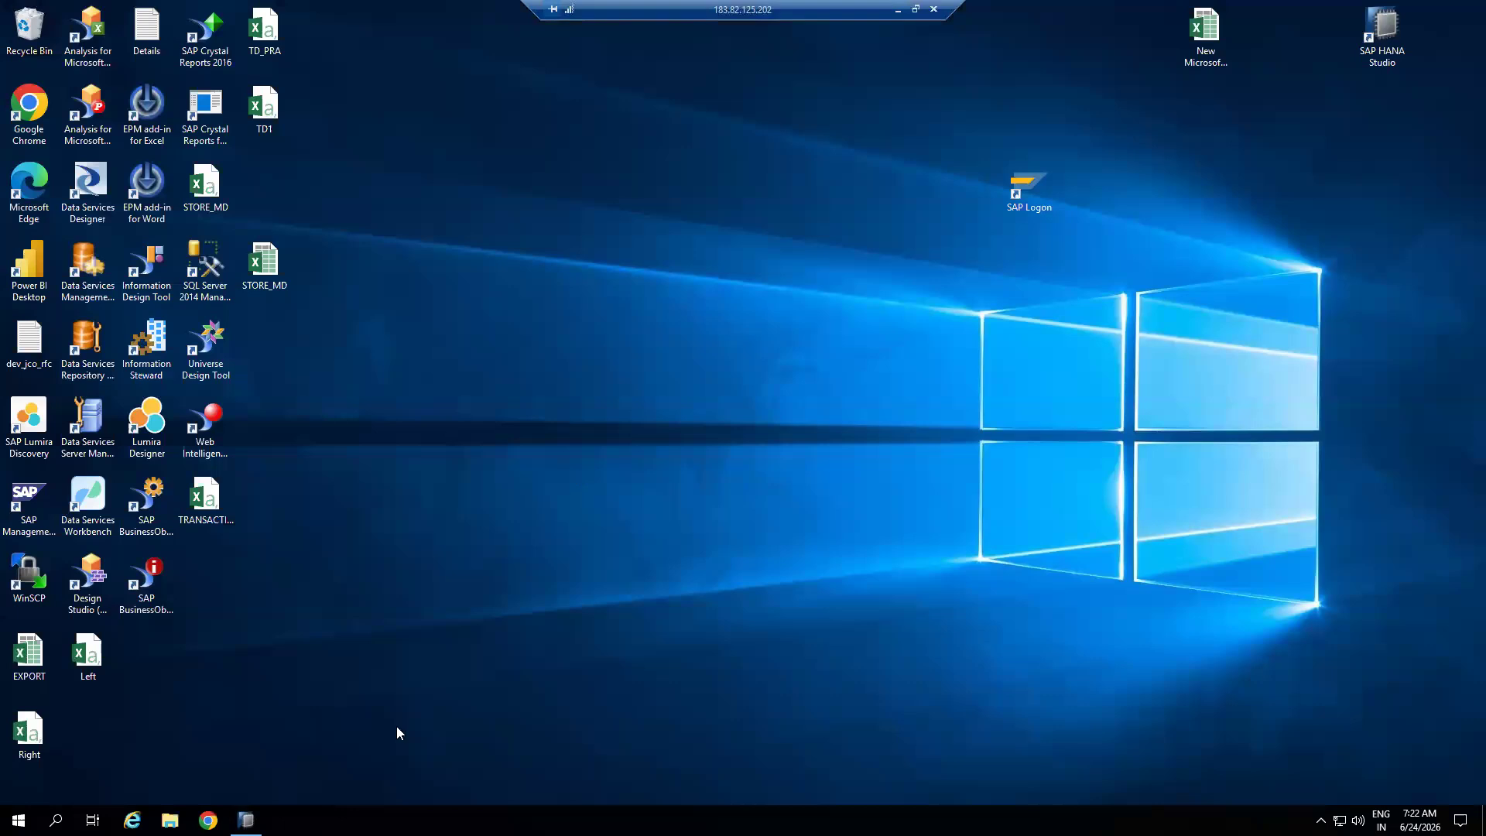
left_click(246, 821)
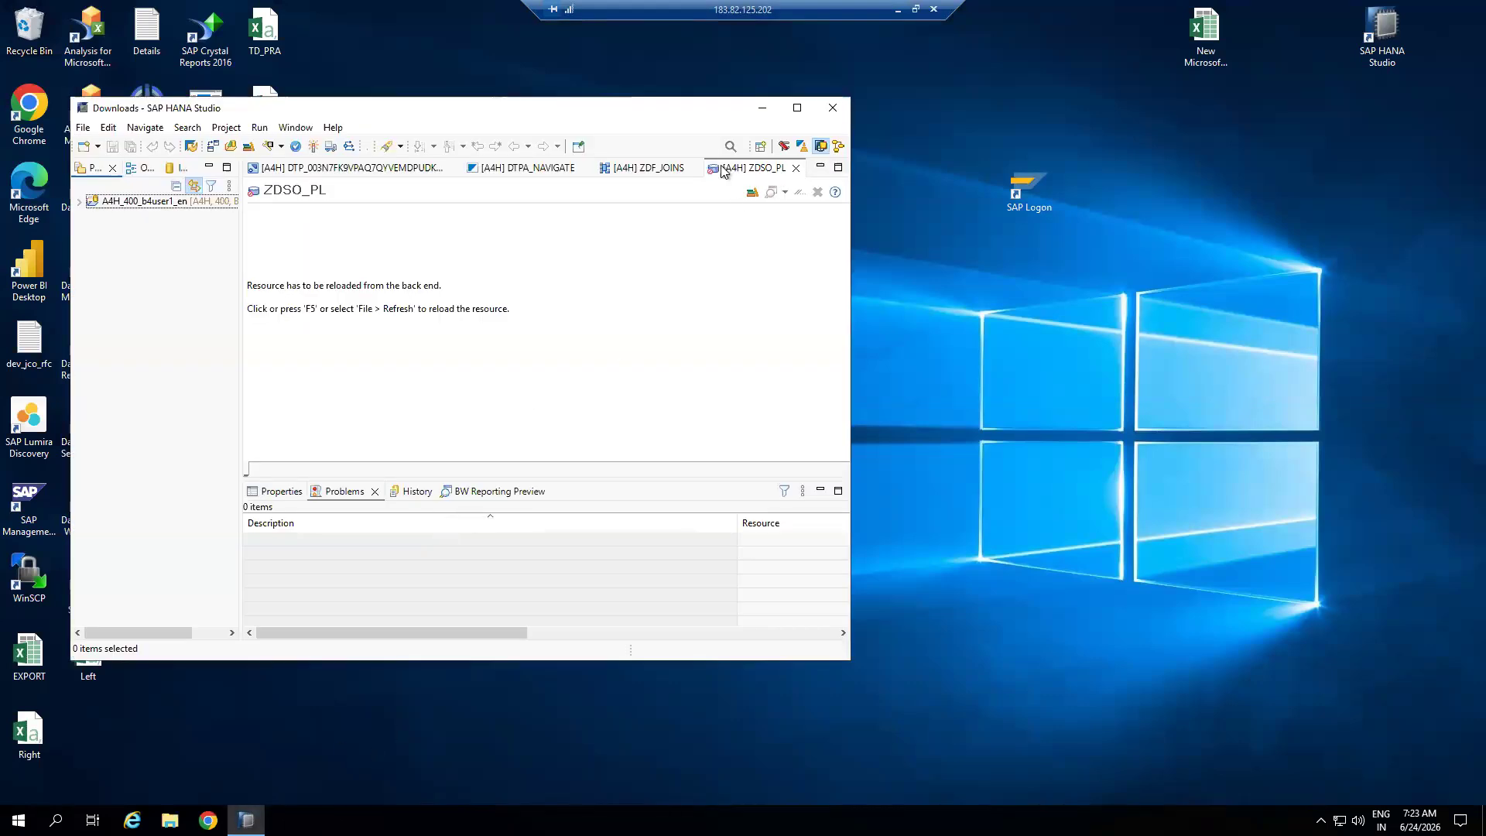
Maximize the SAP HANA Studio window and close all open editors, including DTPA_NAVIGATE, ZDF_JOINS and ZDSO_PL
left_click_drag(526, 103, 609, 201)
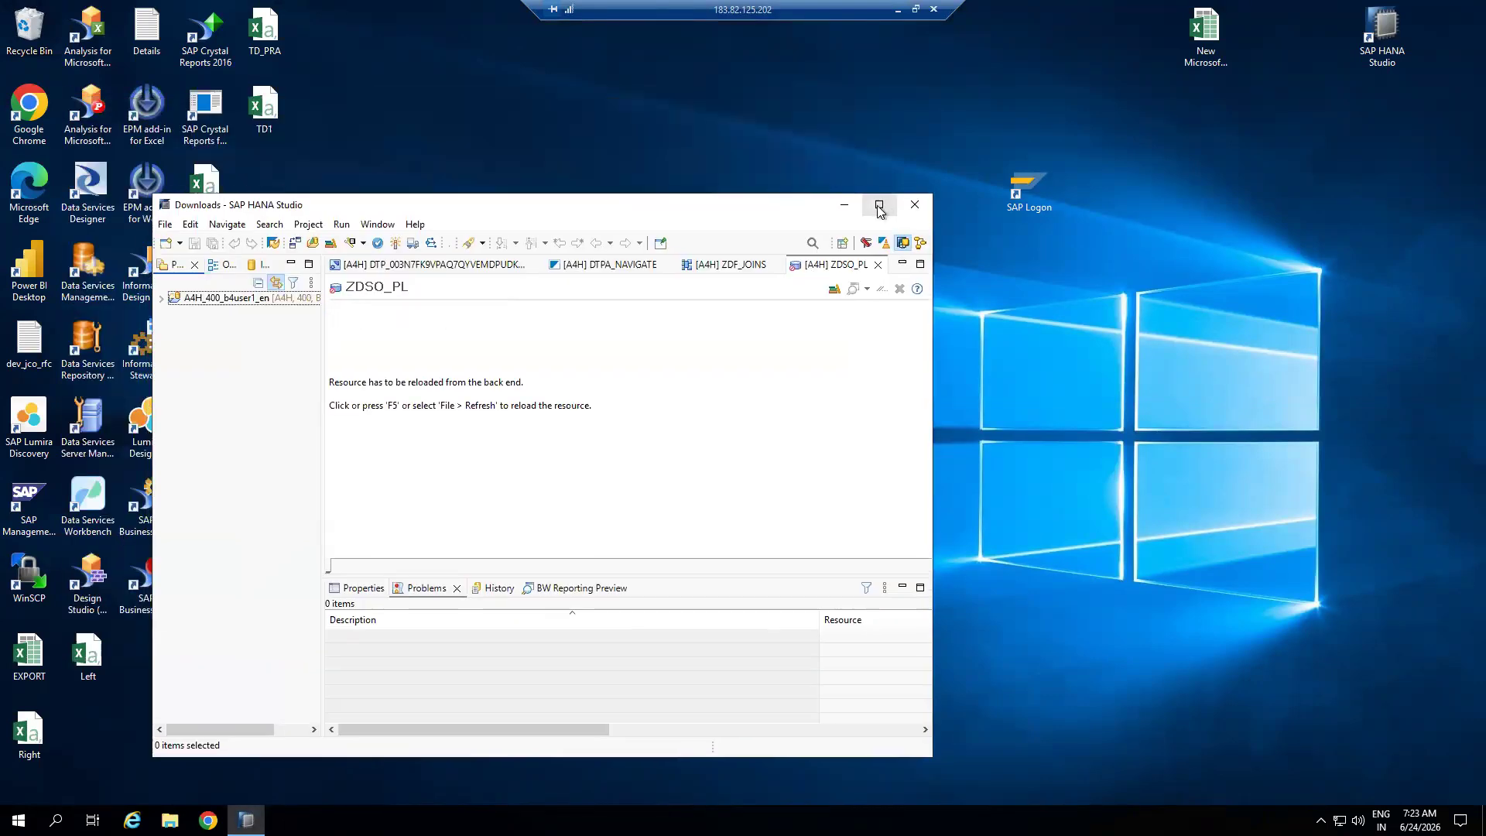
left_click(879, 207)
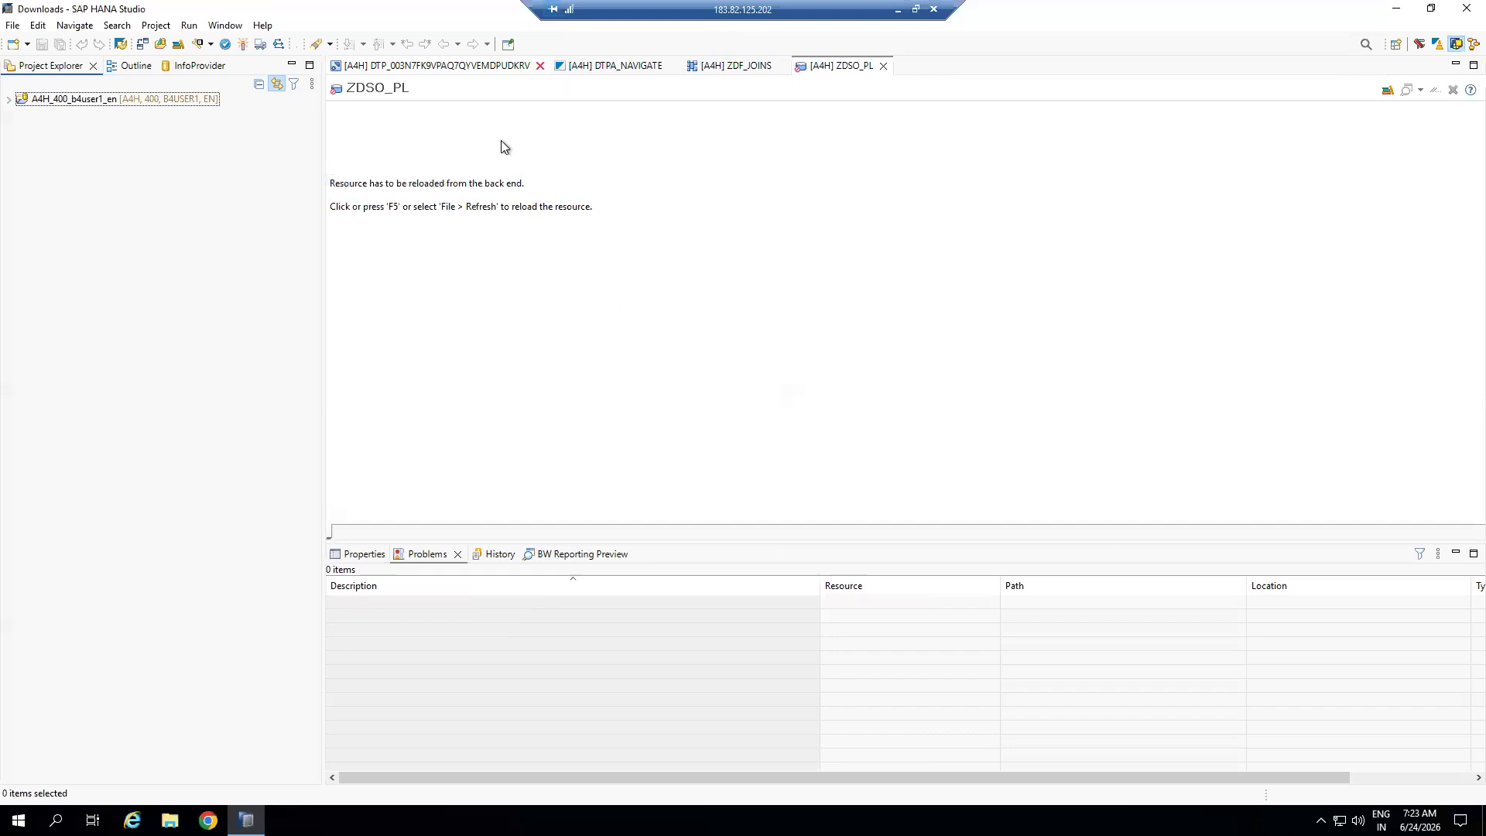
left_click(557, 66)
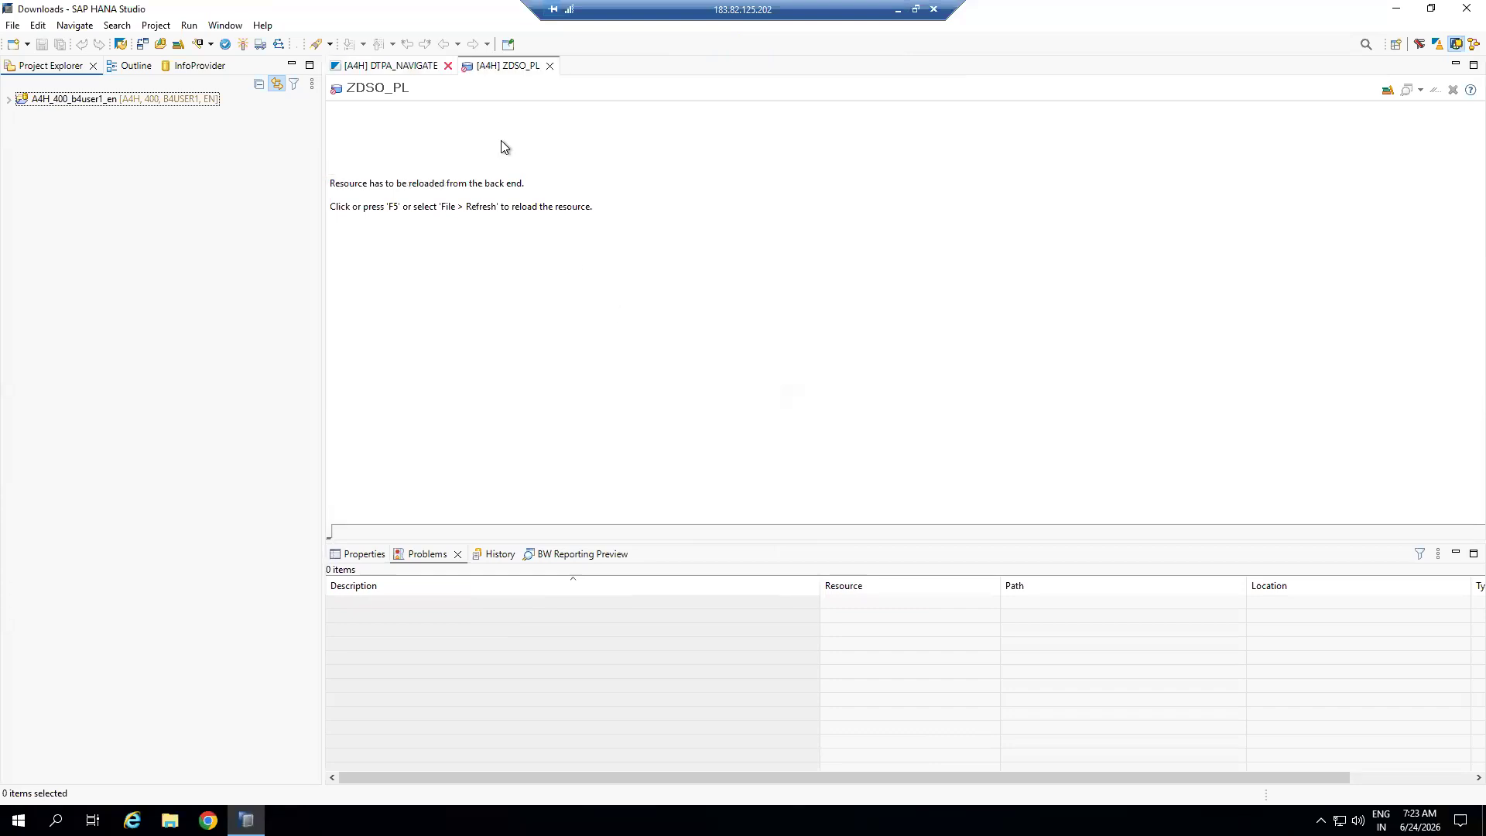
left_click(448, 67)
left_click(419, 67)
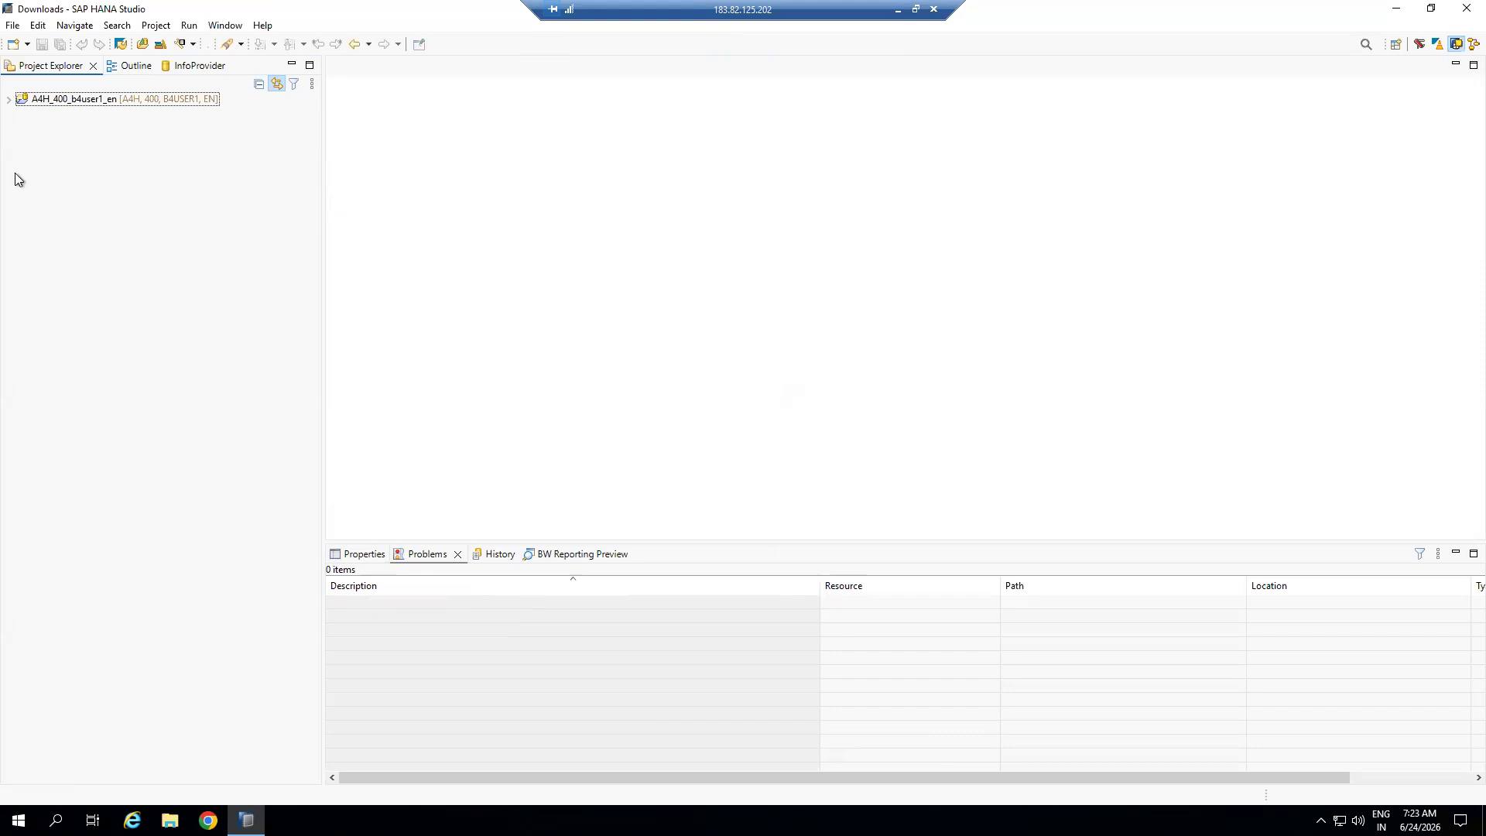
Open the A4H client 400 project and try to log on with the account password
left_click(9, 99)
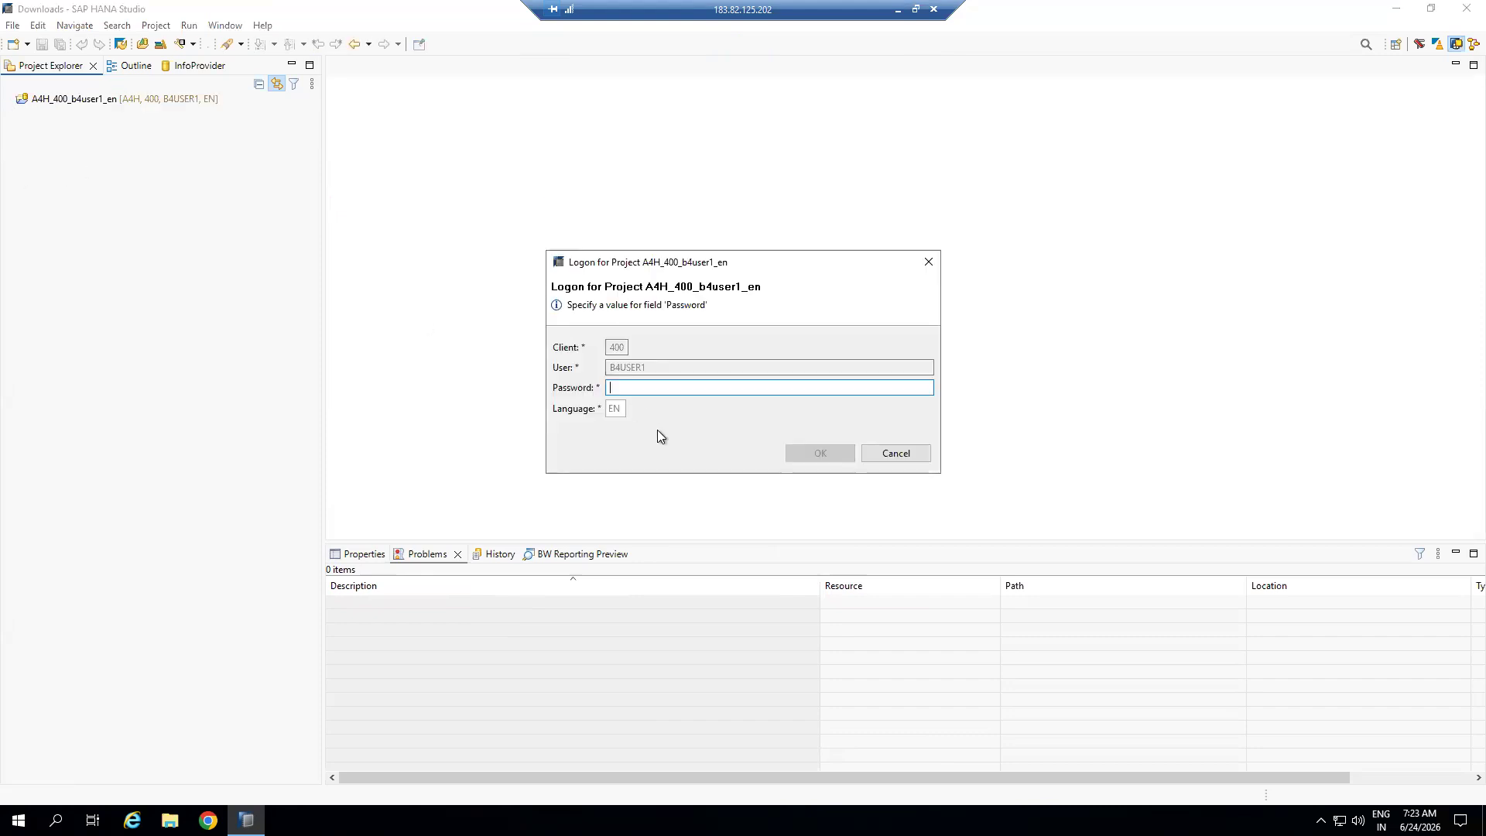
type("***")
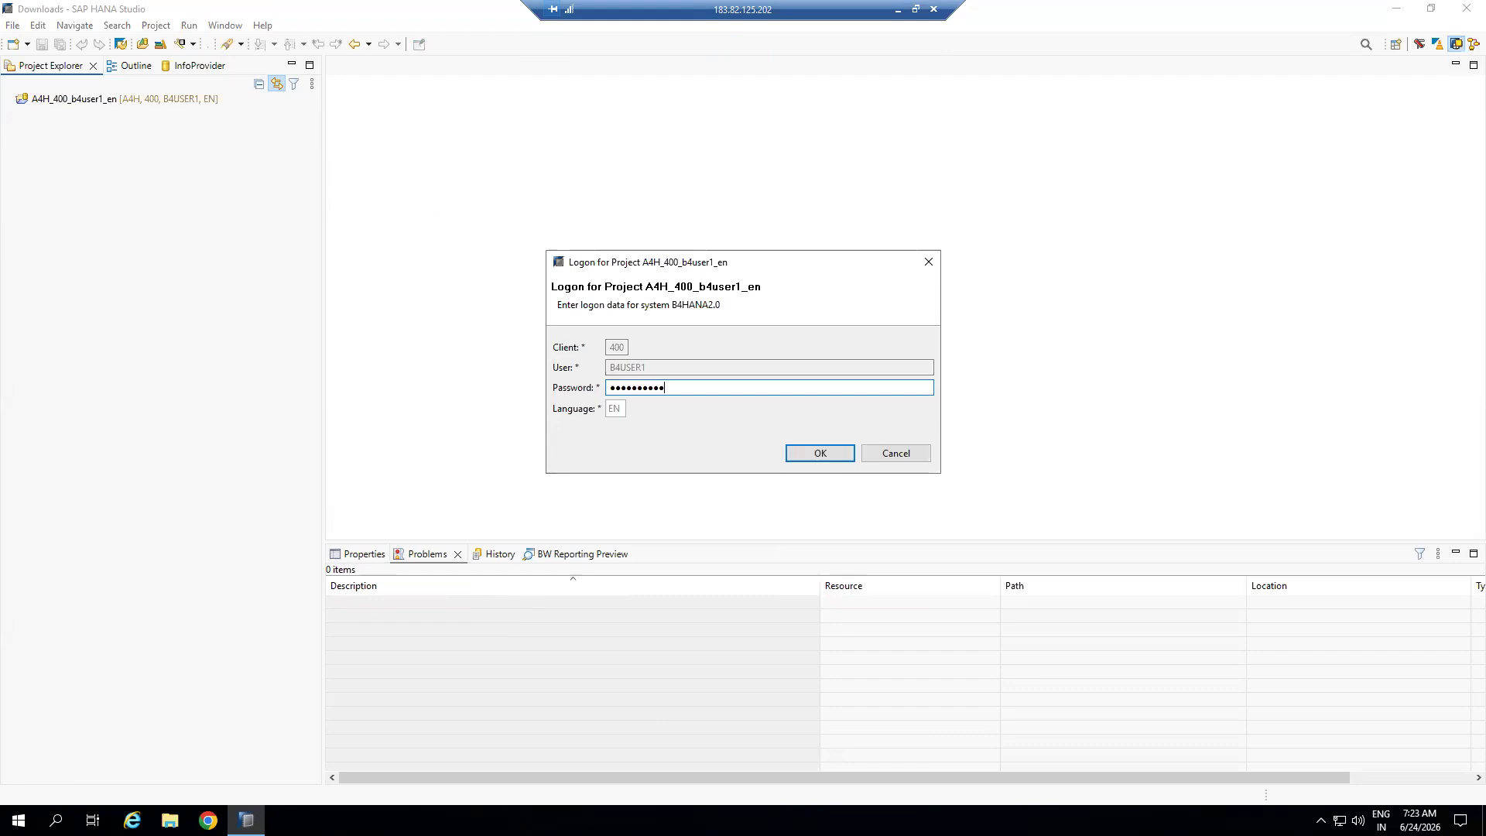
type("**********")
key("Return")
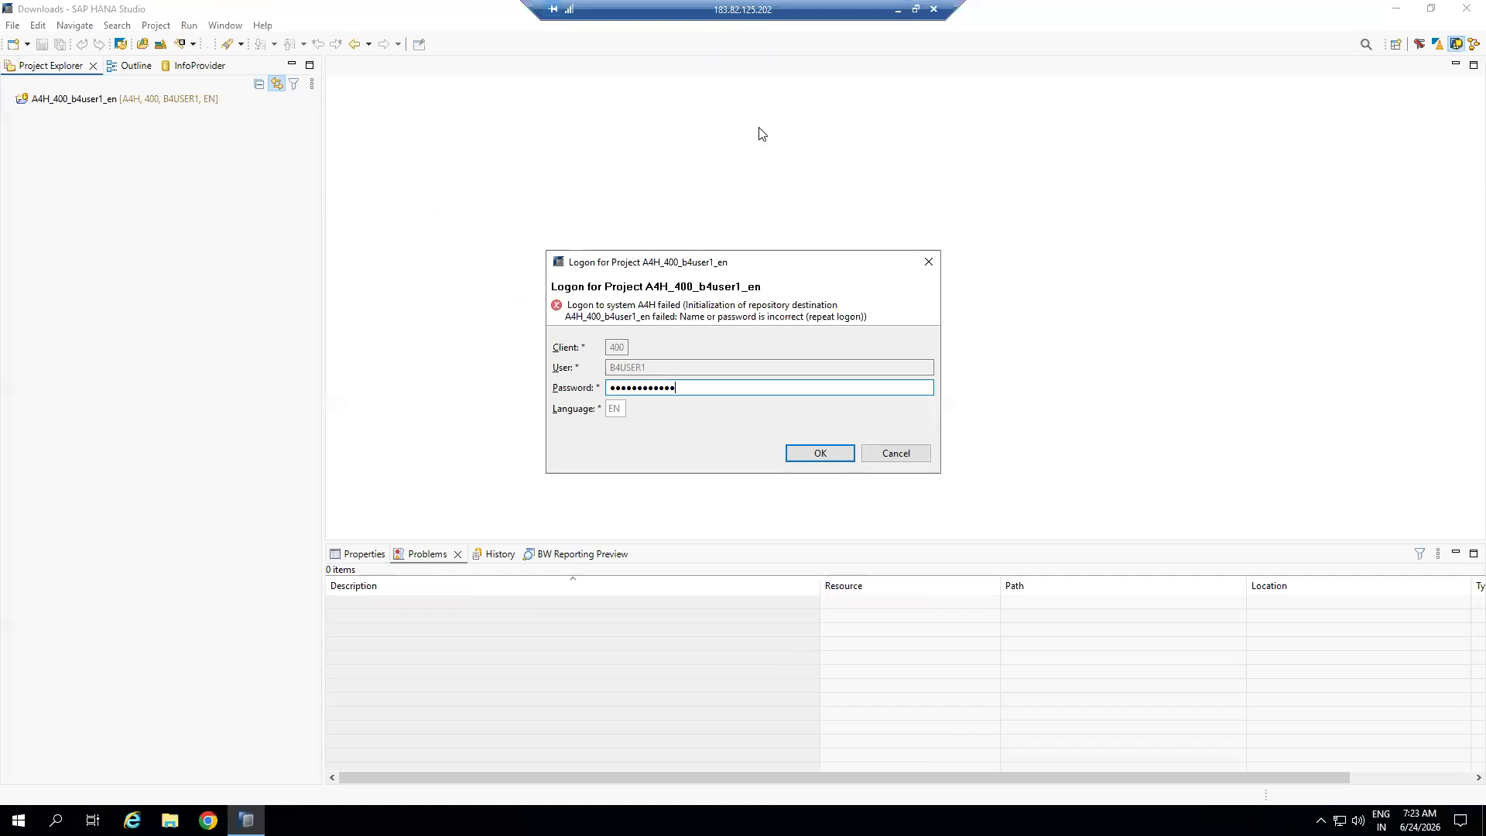
Clear and re-enter the account password to log on to the A4H project, and expand its BW Repository
key("BackSpace")
key("BackSpace")
key("BackSpace")
key("BackSpace")
key("BackSpace")
key("BackSpace")
key("BackSpace")
key("BackSpace")
key("BackSpace")
key("BackSpace")
key("BackSpace")
key("BackSpace")
key("BackSpace")
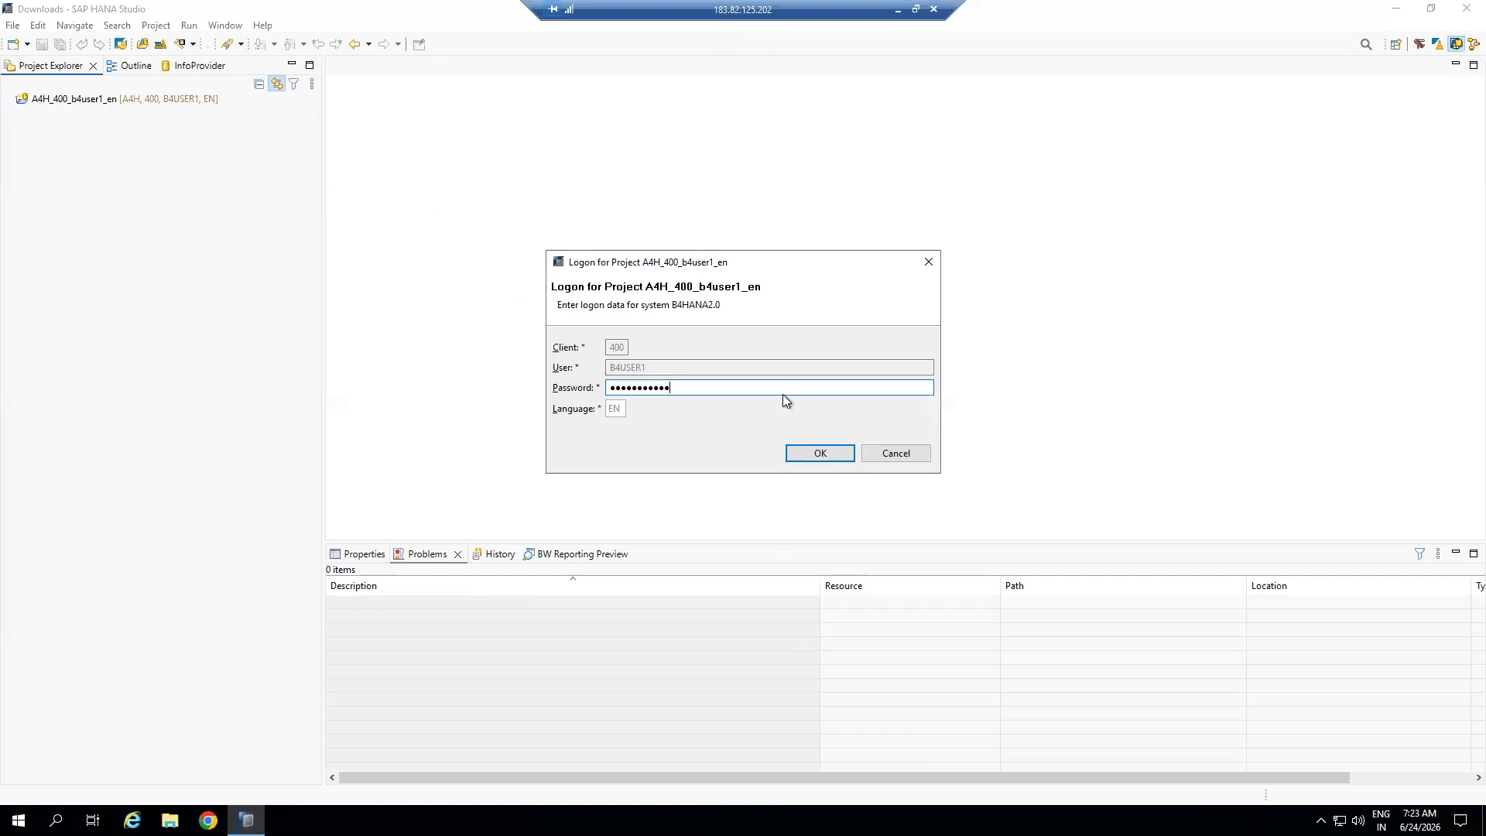
type("**********")
key("Return")
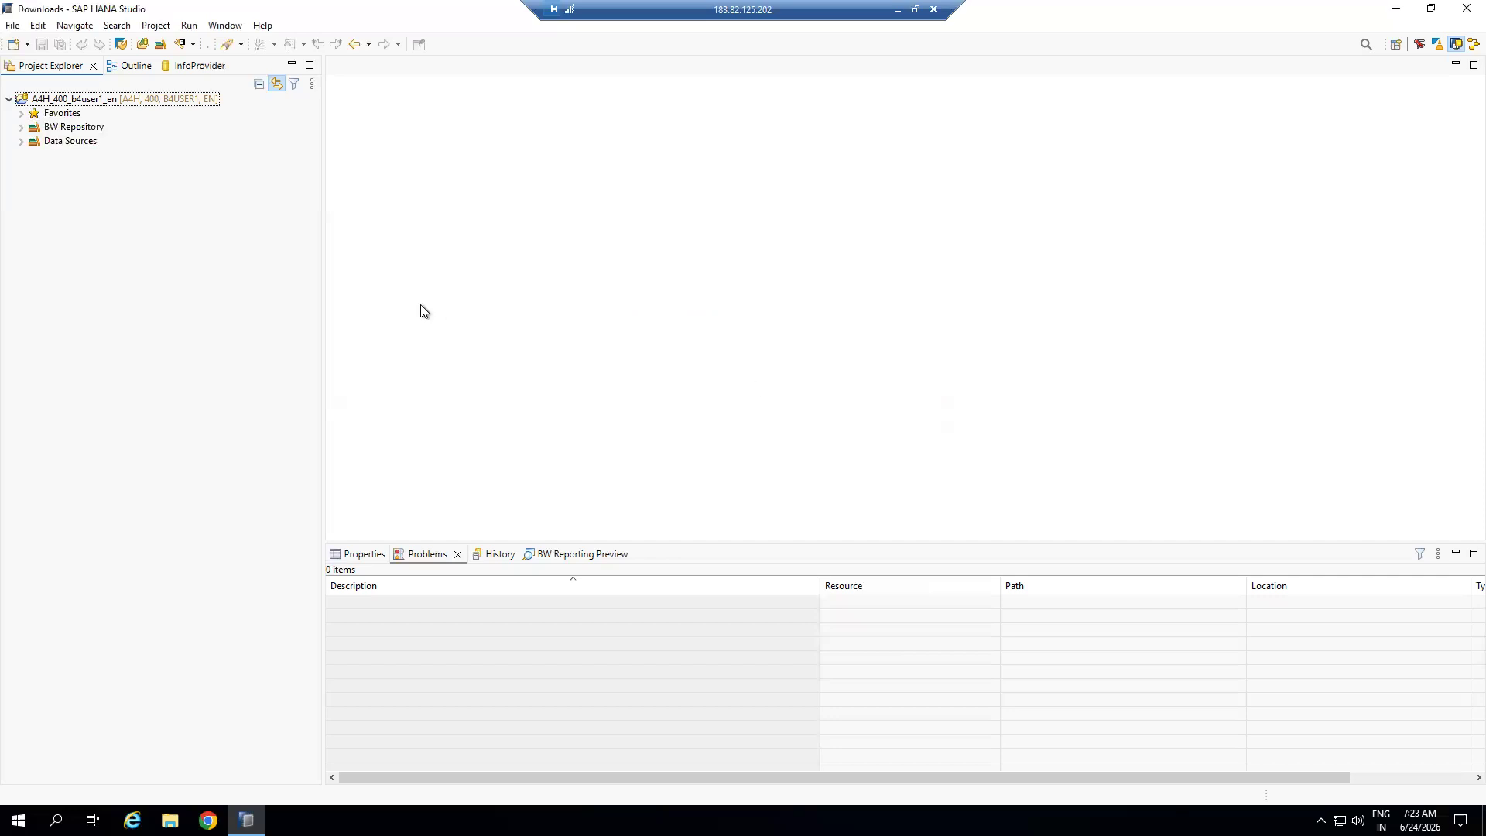
left_click(22, 128)
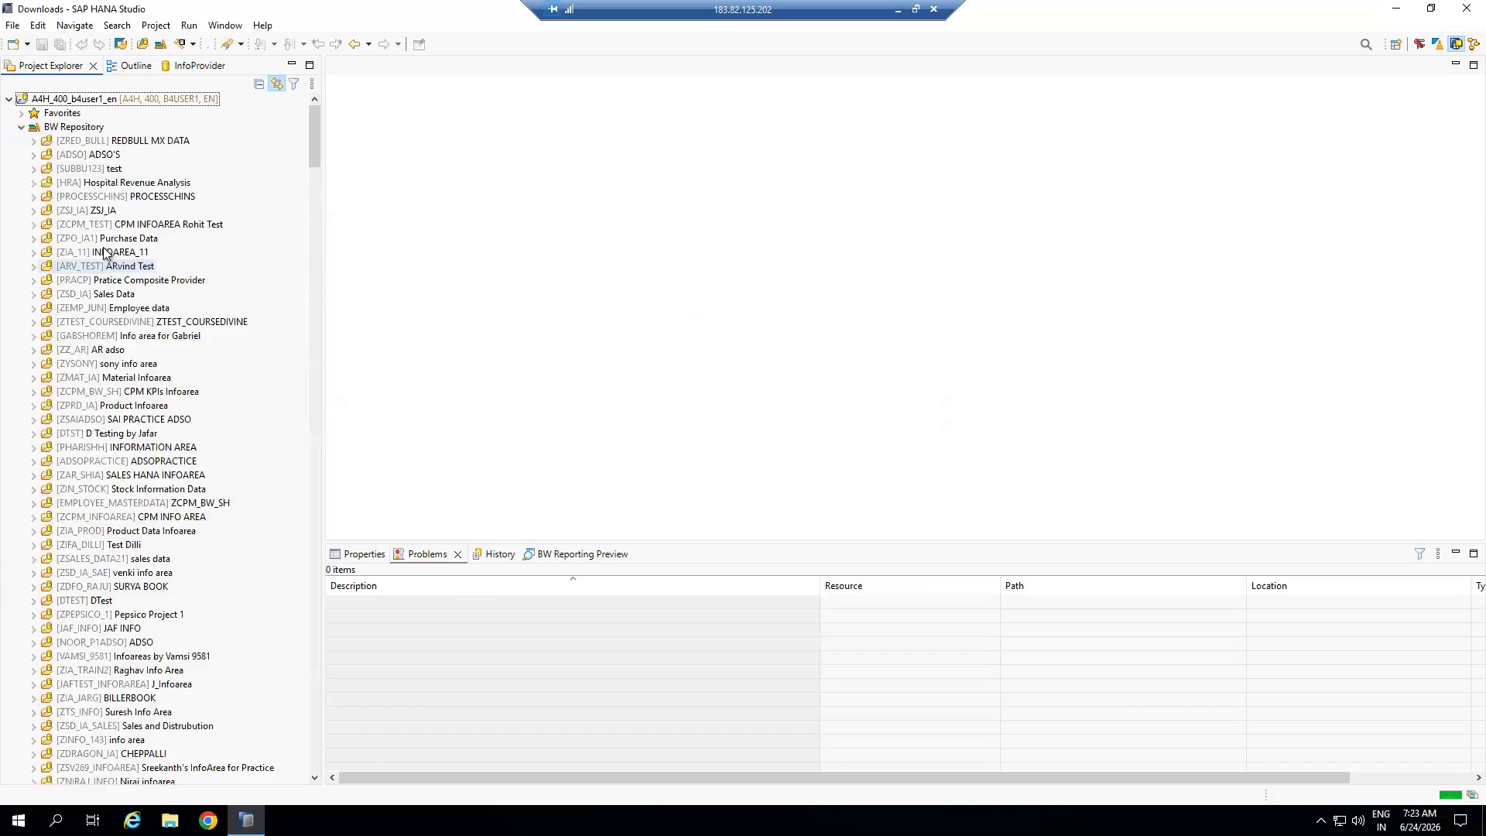
Begin a new advanced DataStore Object in the ZRED_BULL InfoArea, named ZADSO_P1 with the description Planning
left_click(39, 141)
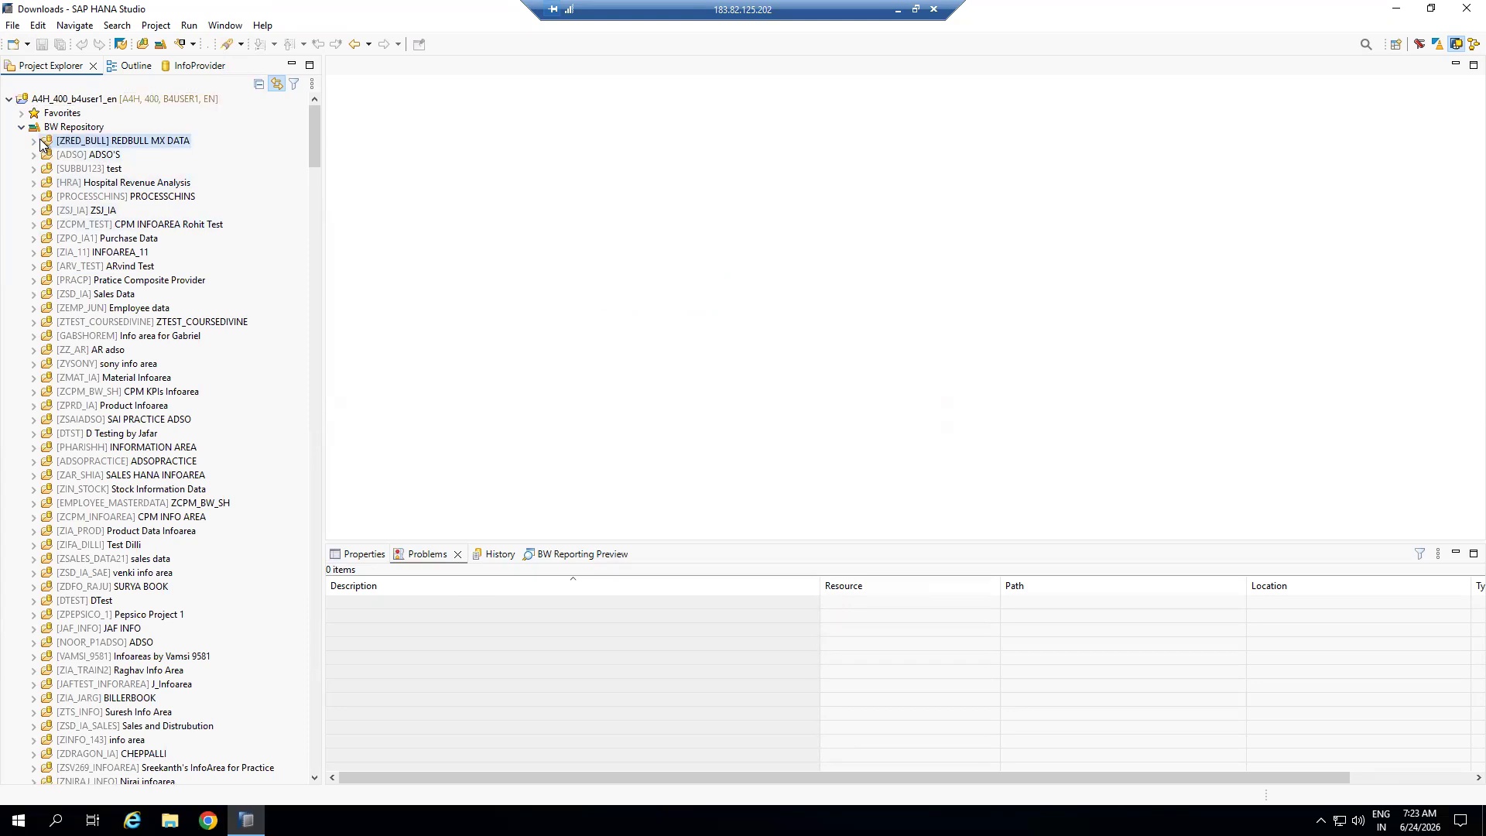
right_click(116, 145)
mouse_move(263, 157)
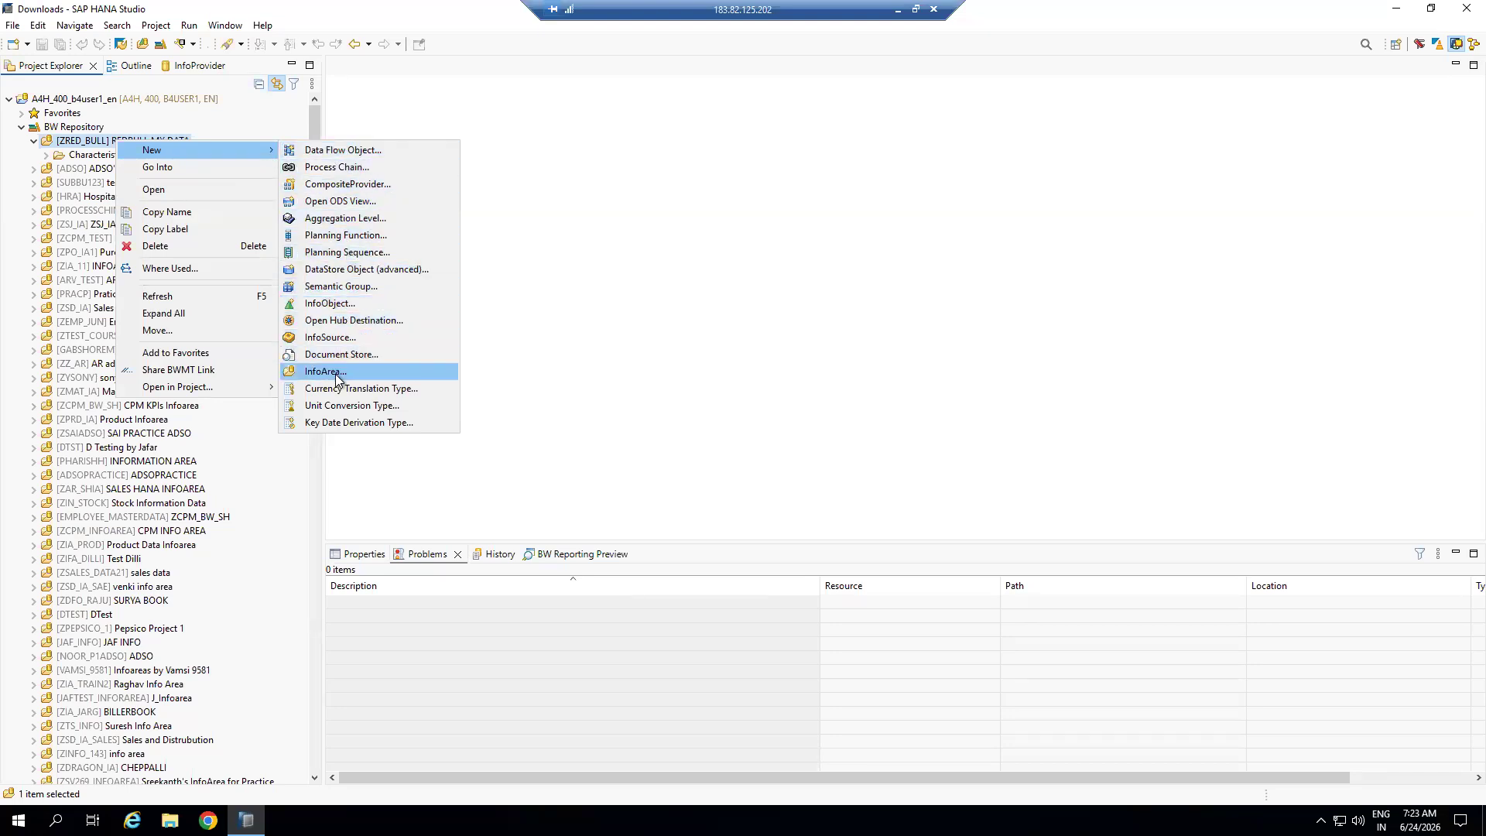
left_click(345, 271)
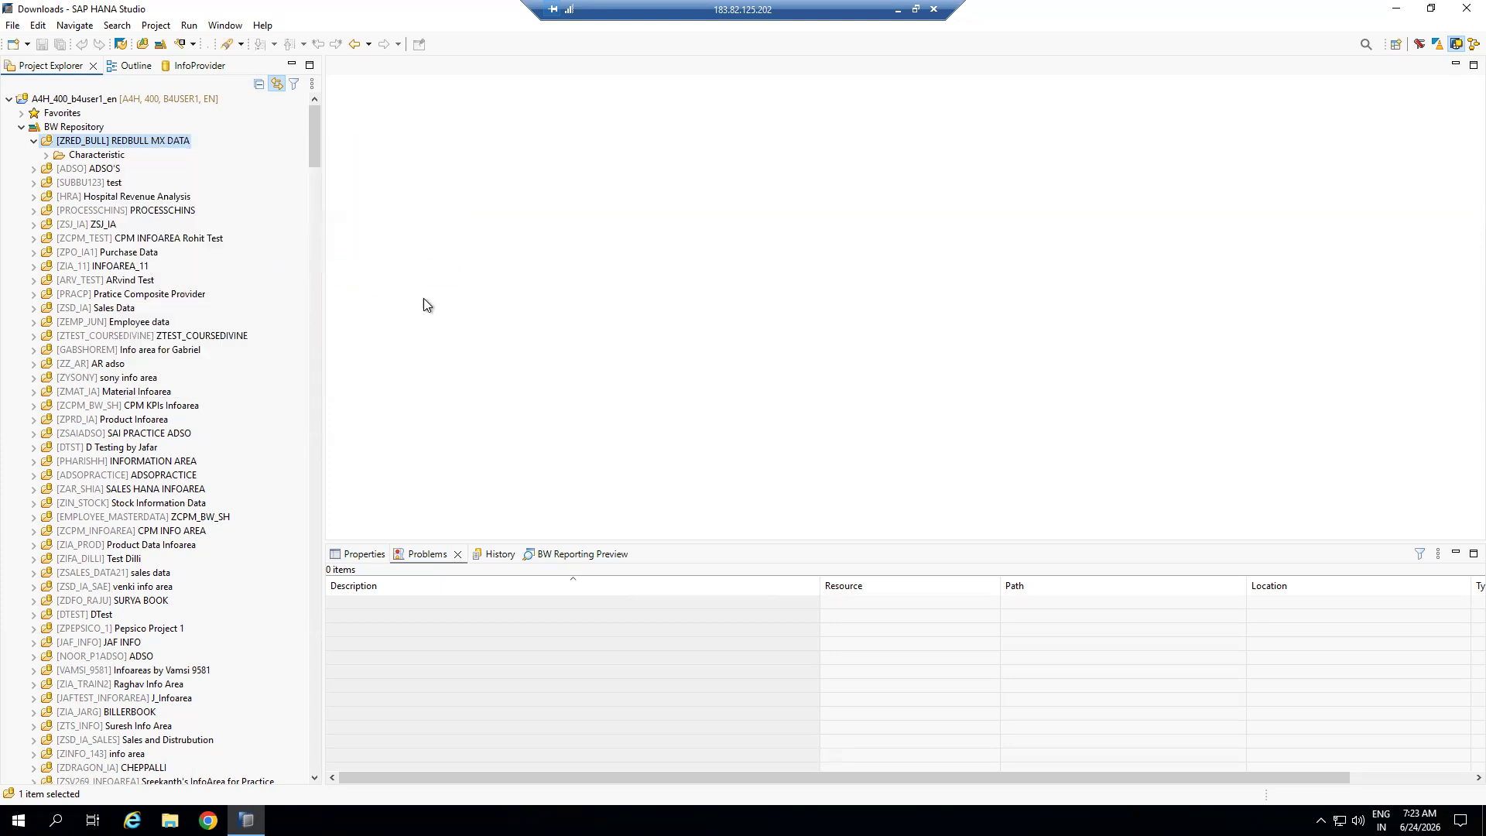
type("ZADSO_")
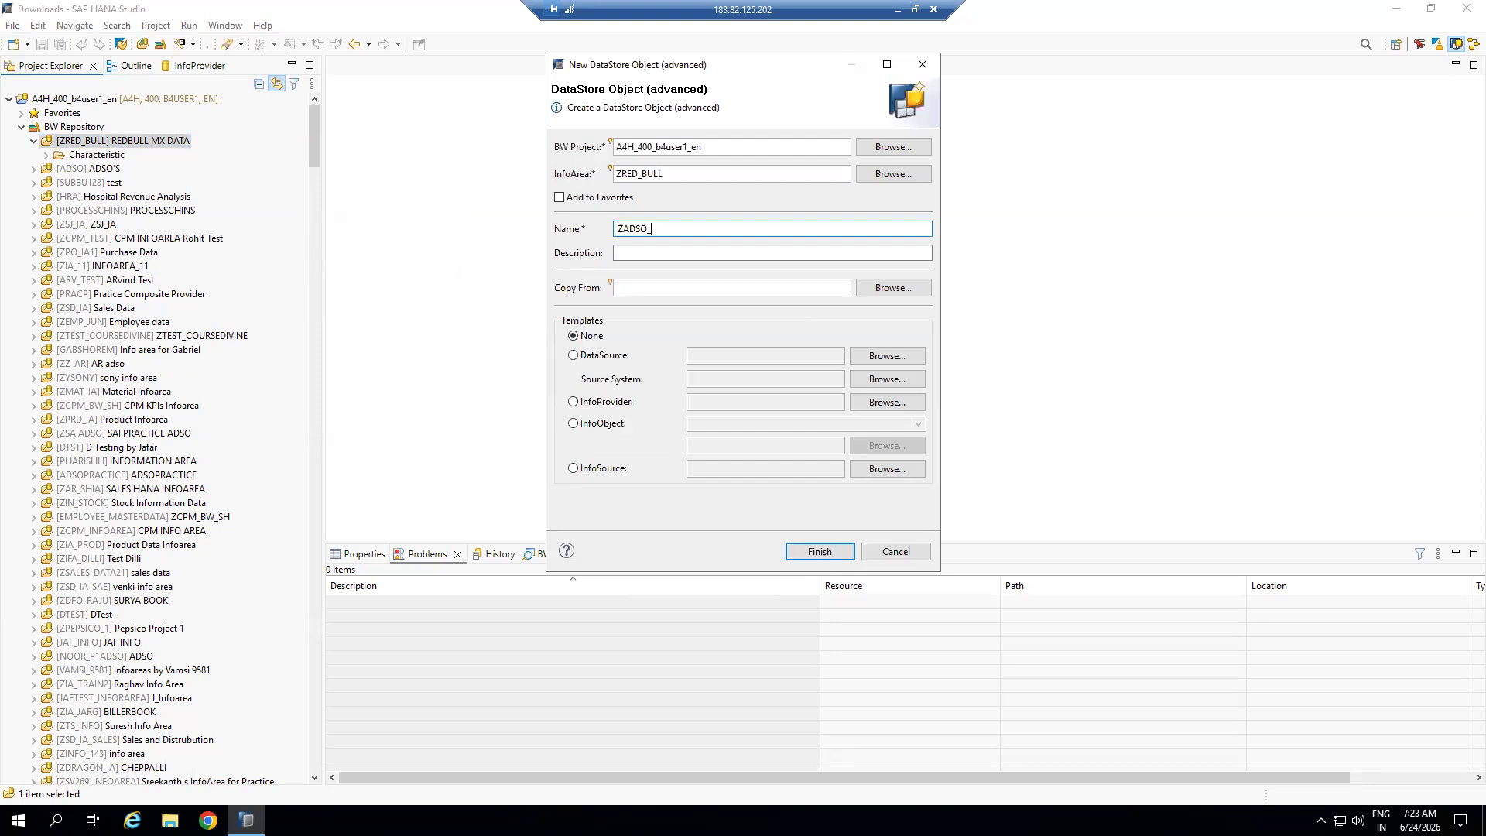
left_click(668, 249)
type("Planning")
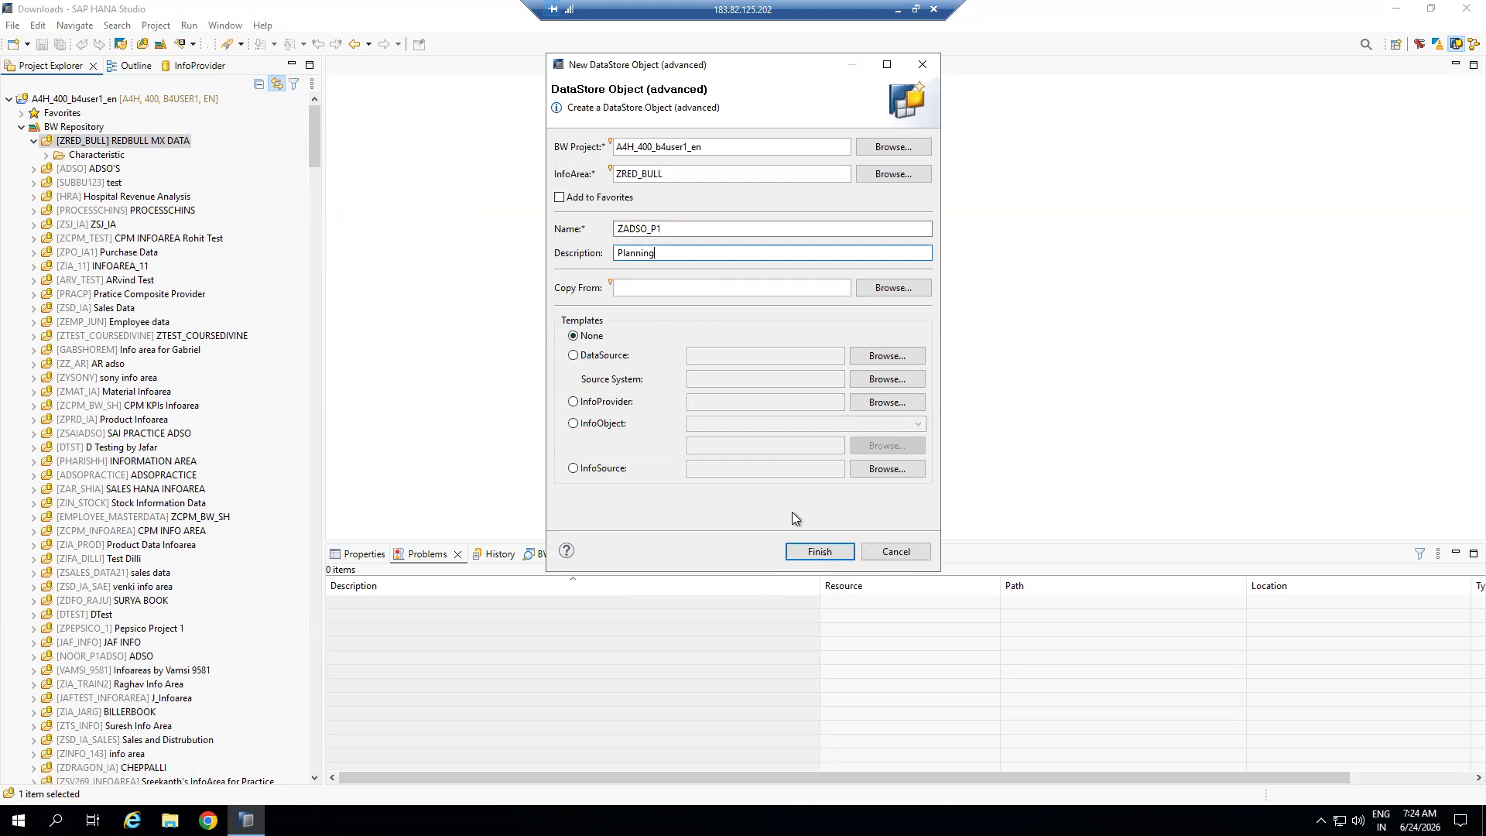
Use DataSource 2LIS_11_VAITM from source system S42020_ODP as the template and create the DataStore Object
left_click(574, 356)
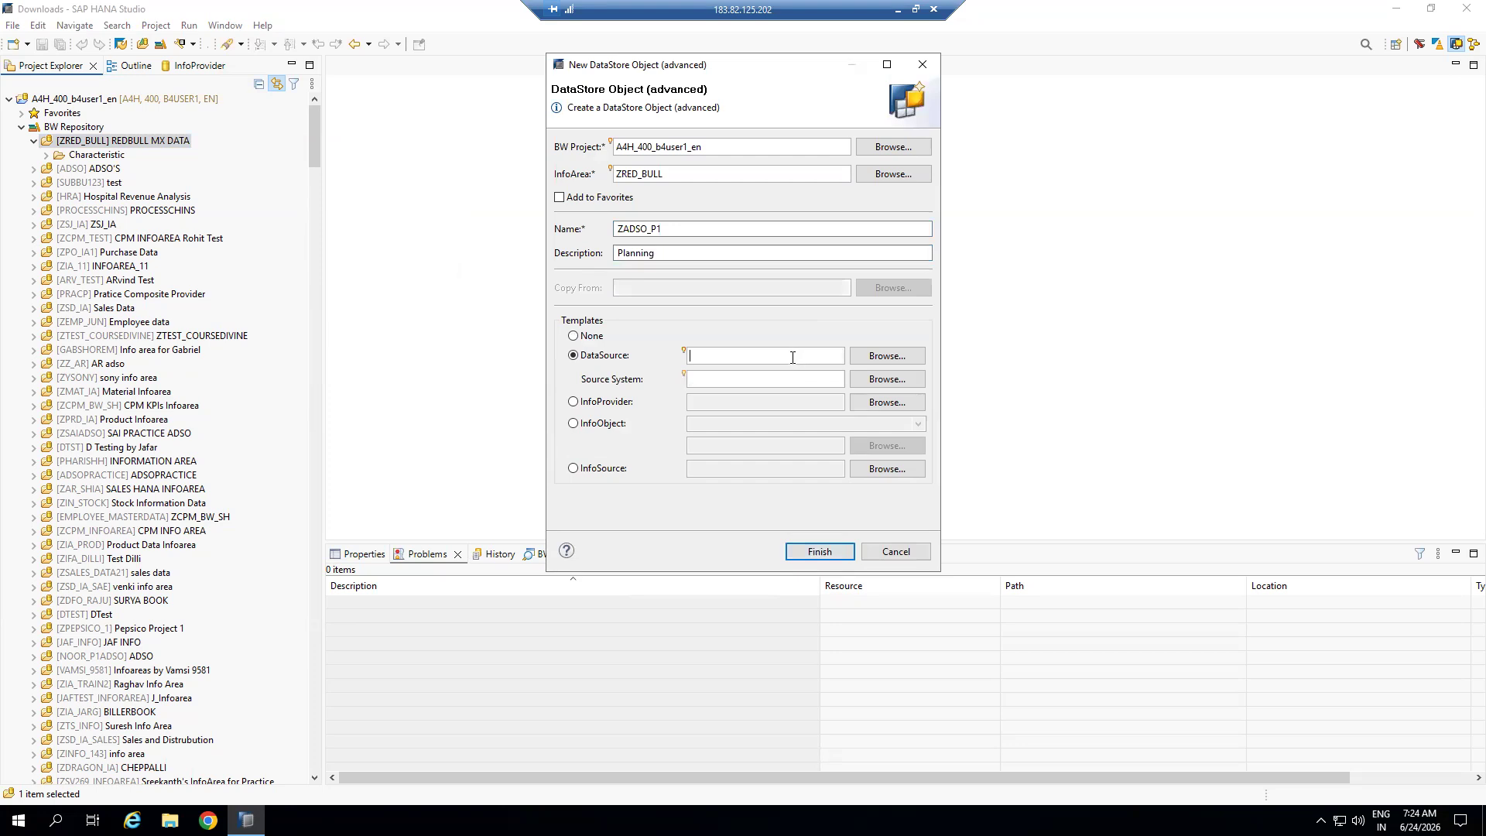
type("2LIS_11_VAITM")
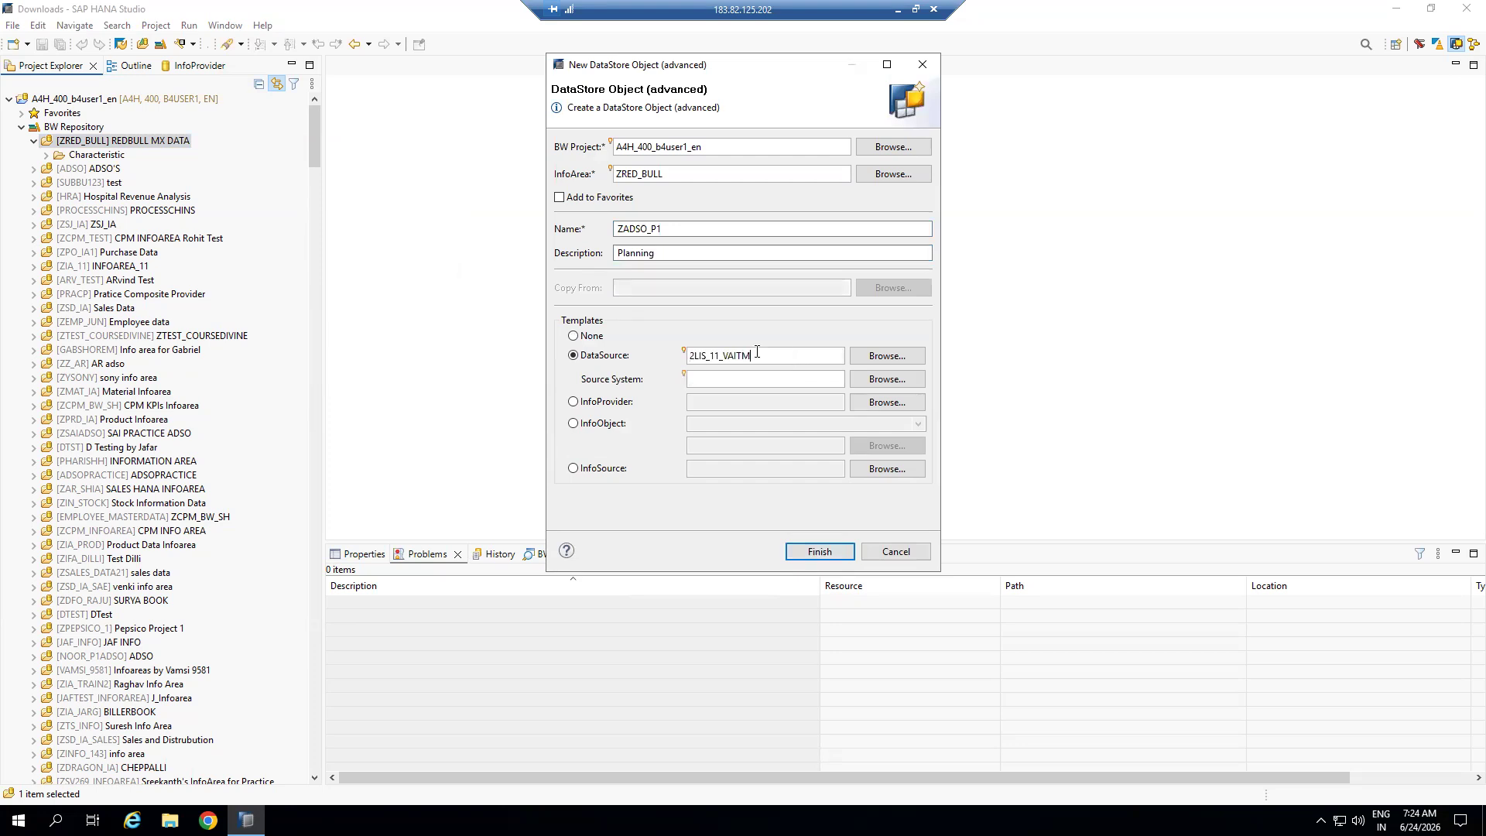
left_click(896, 357)
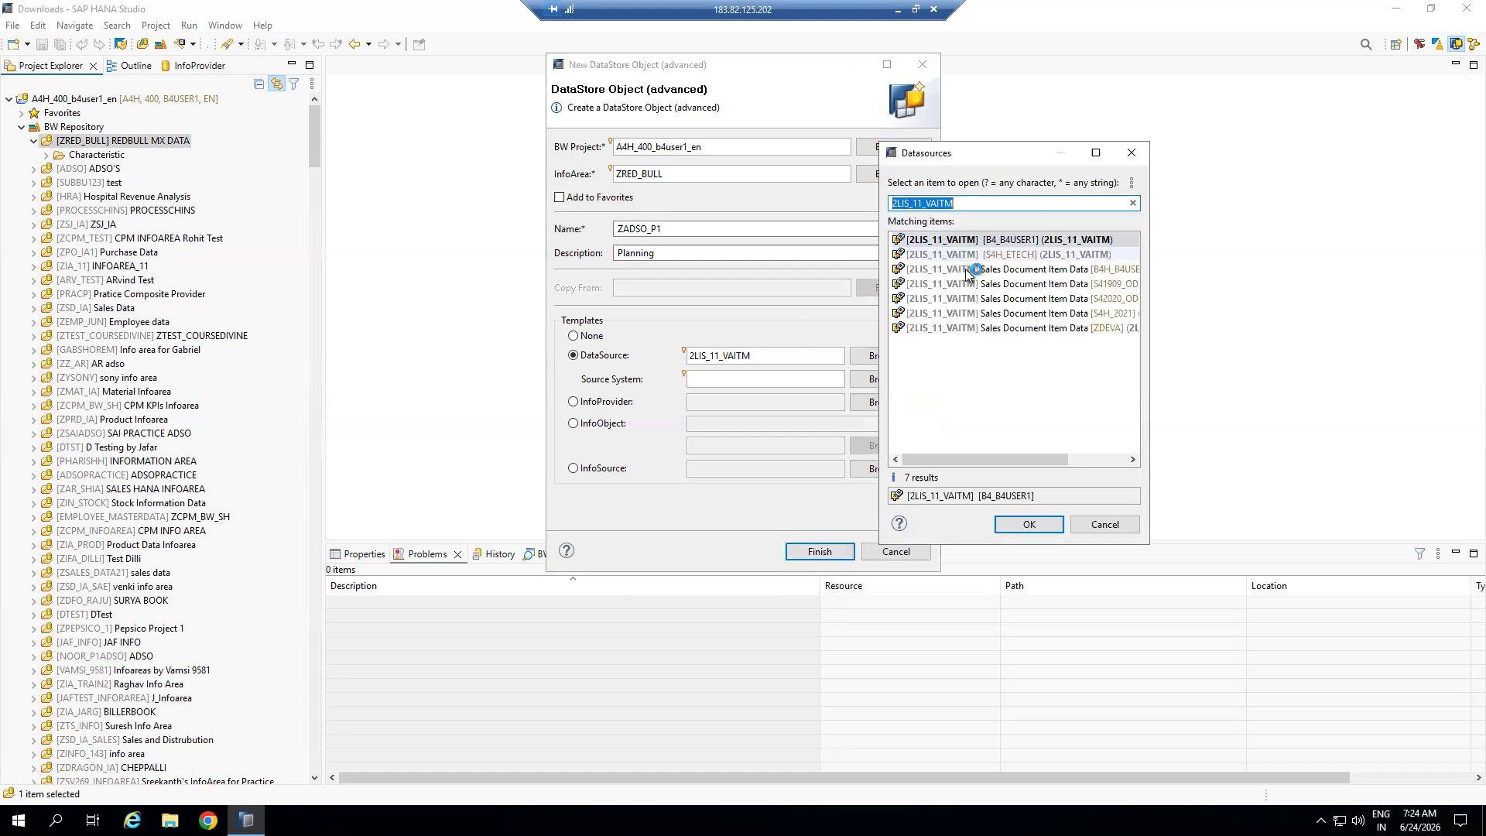
double_click(1100, 302)
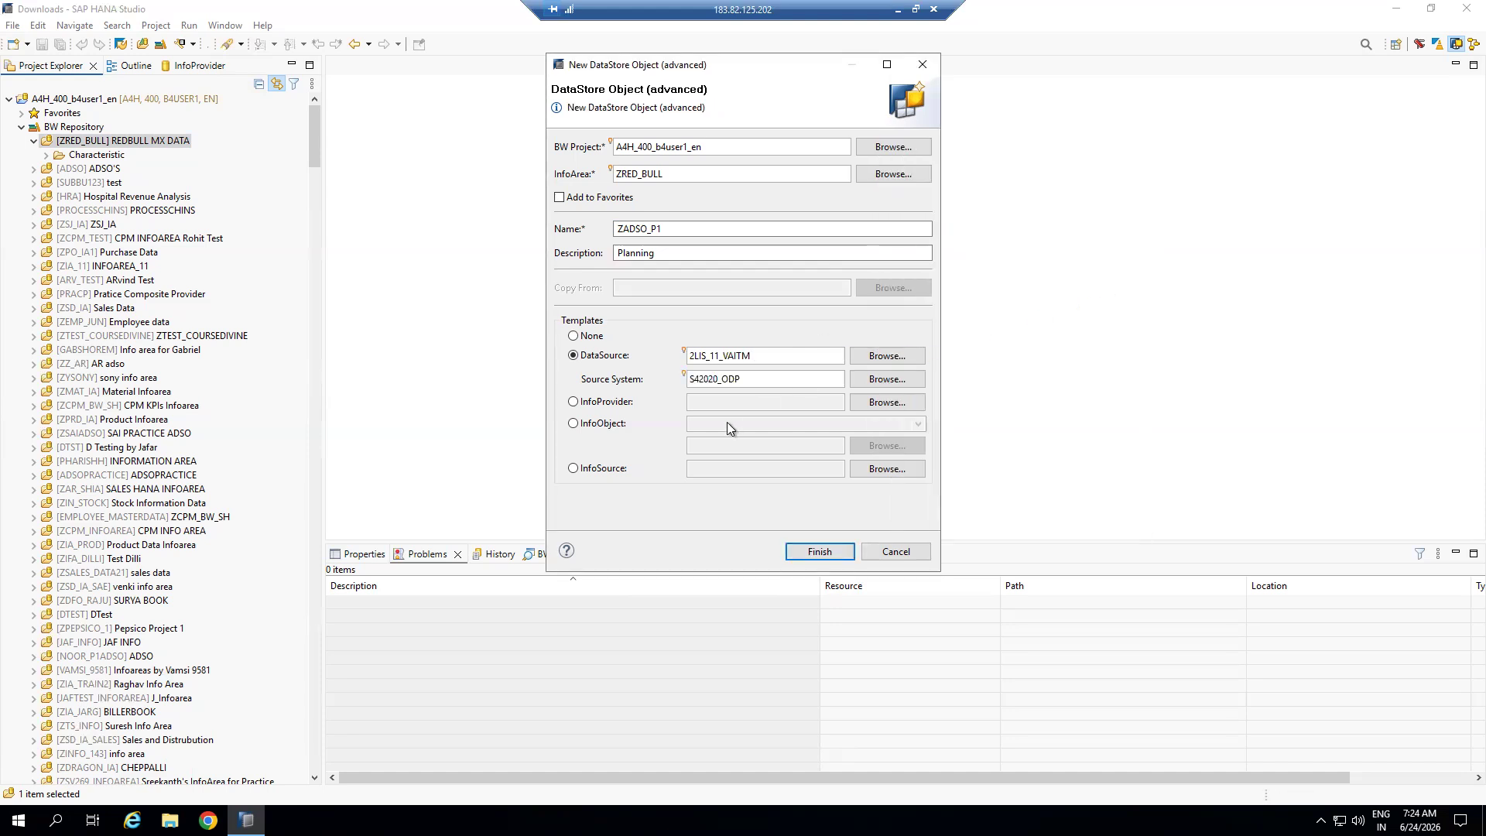
left_click(818, 551)
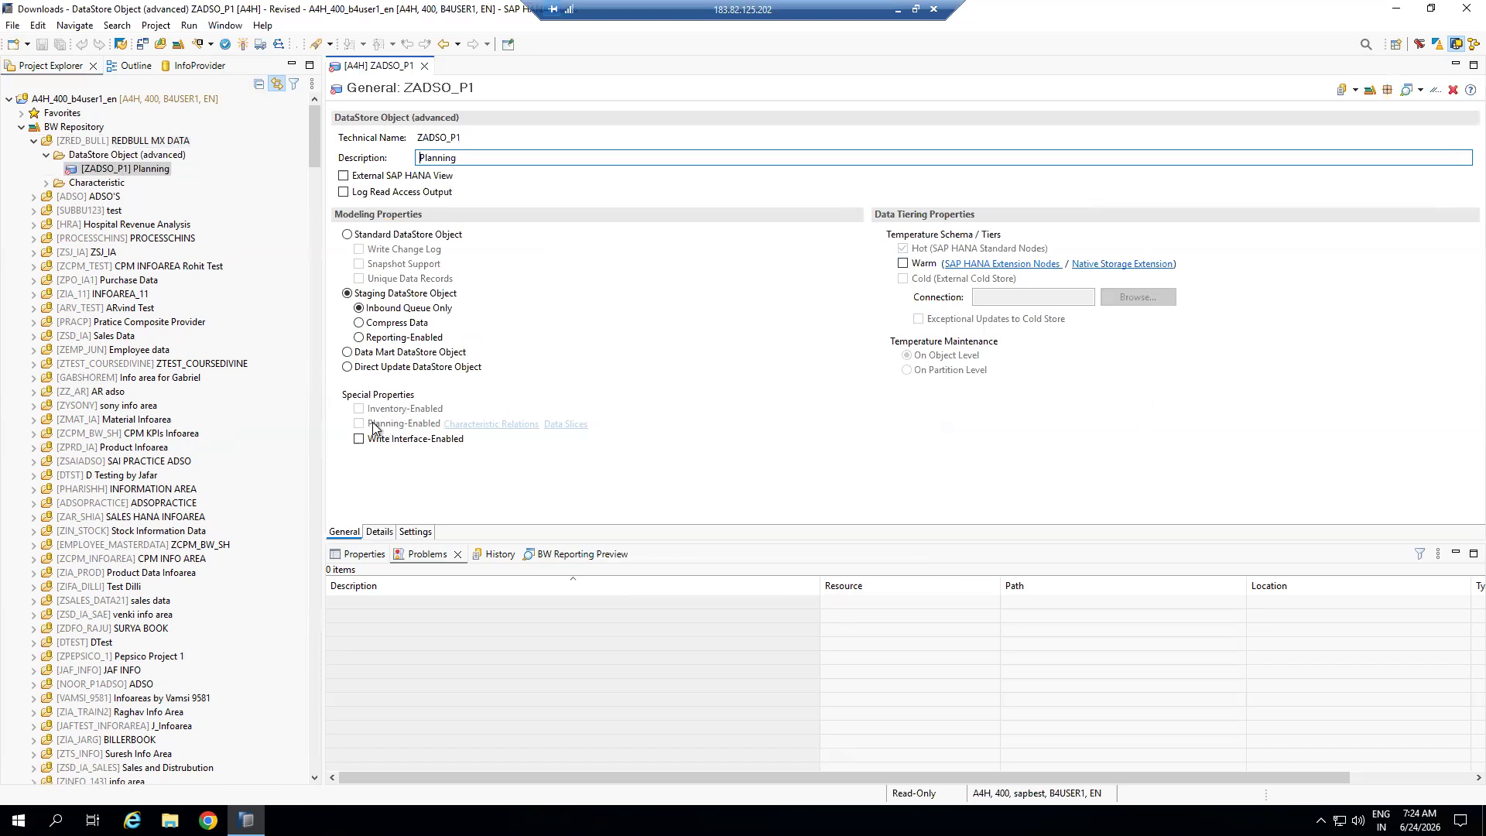
Try the Direct Update DataStore Object type with Planning-Enabled, compare it with Staging, and reselect Direct Update with planning
left_click(347, 367)
left_click(359, 423)
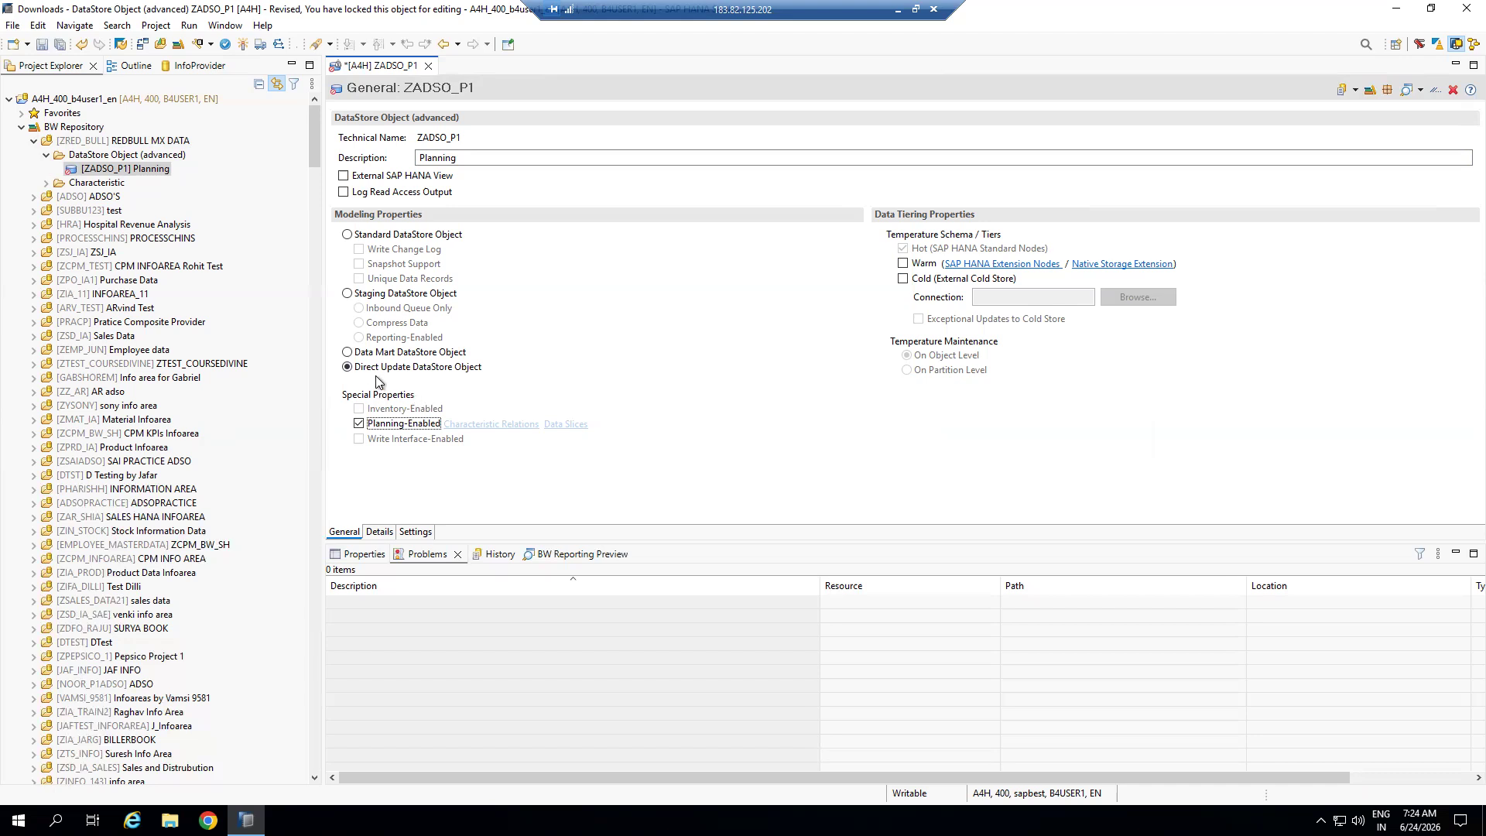
left_click(348, 294)
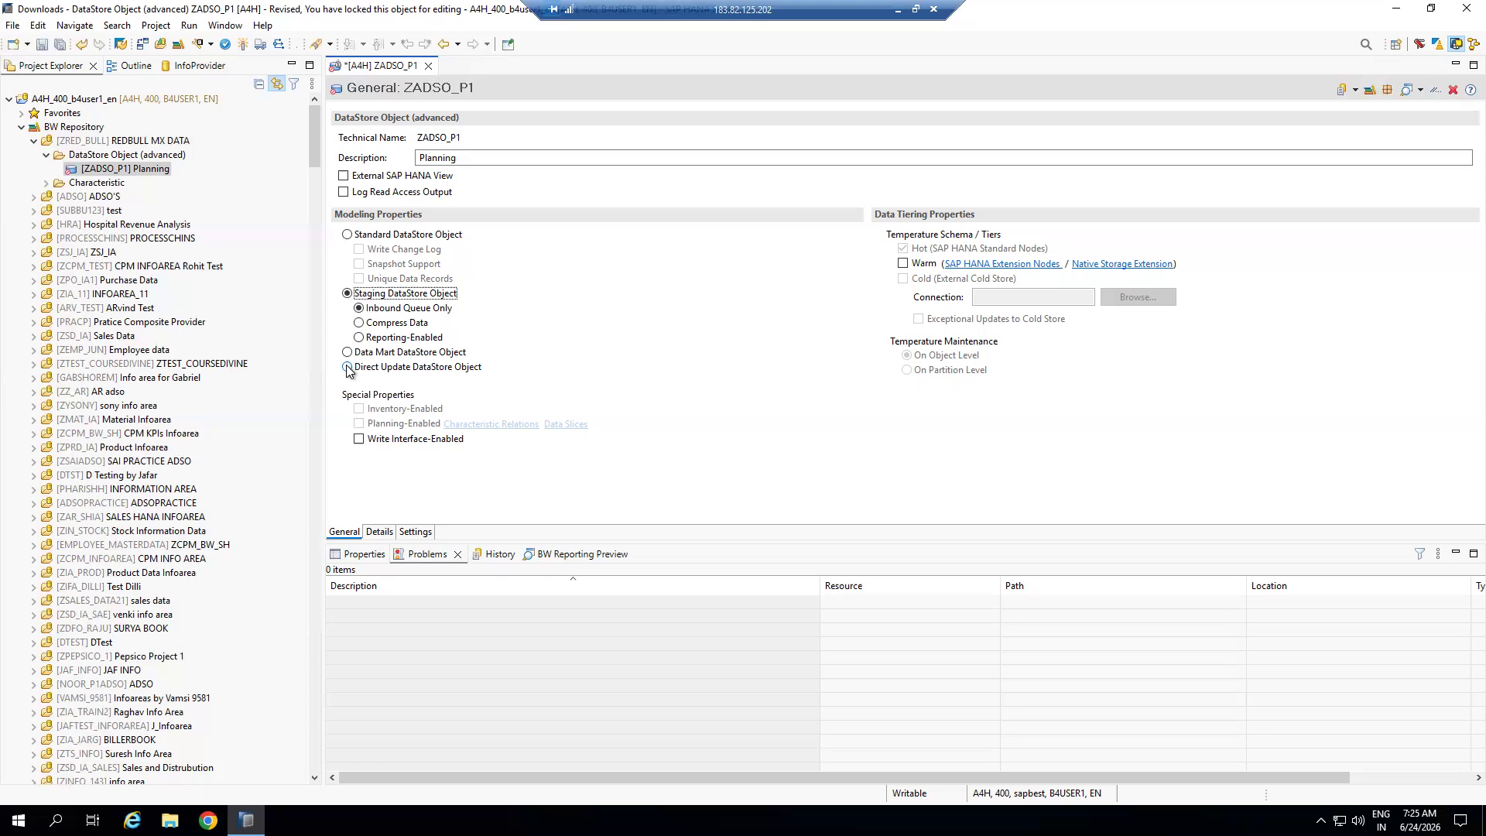
left_click(348, 368)
left_click(434, 425)
Try the Data Mart and Standard DataStore Object types with Inventory-Enabled instead of Planning-Enabled, and close the ZADSO_P1 editor
left_click(348, 352)
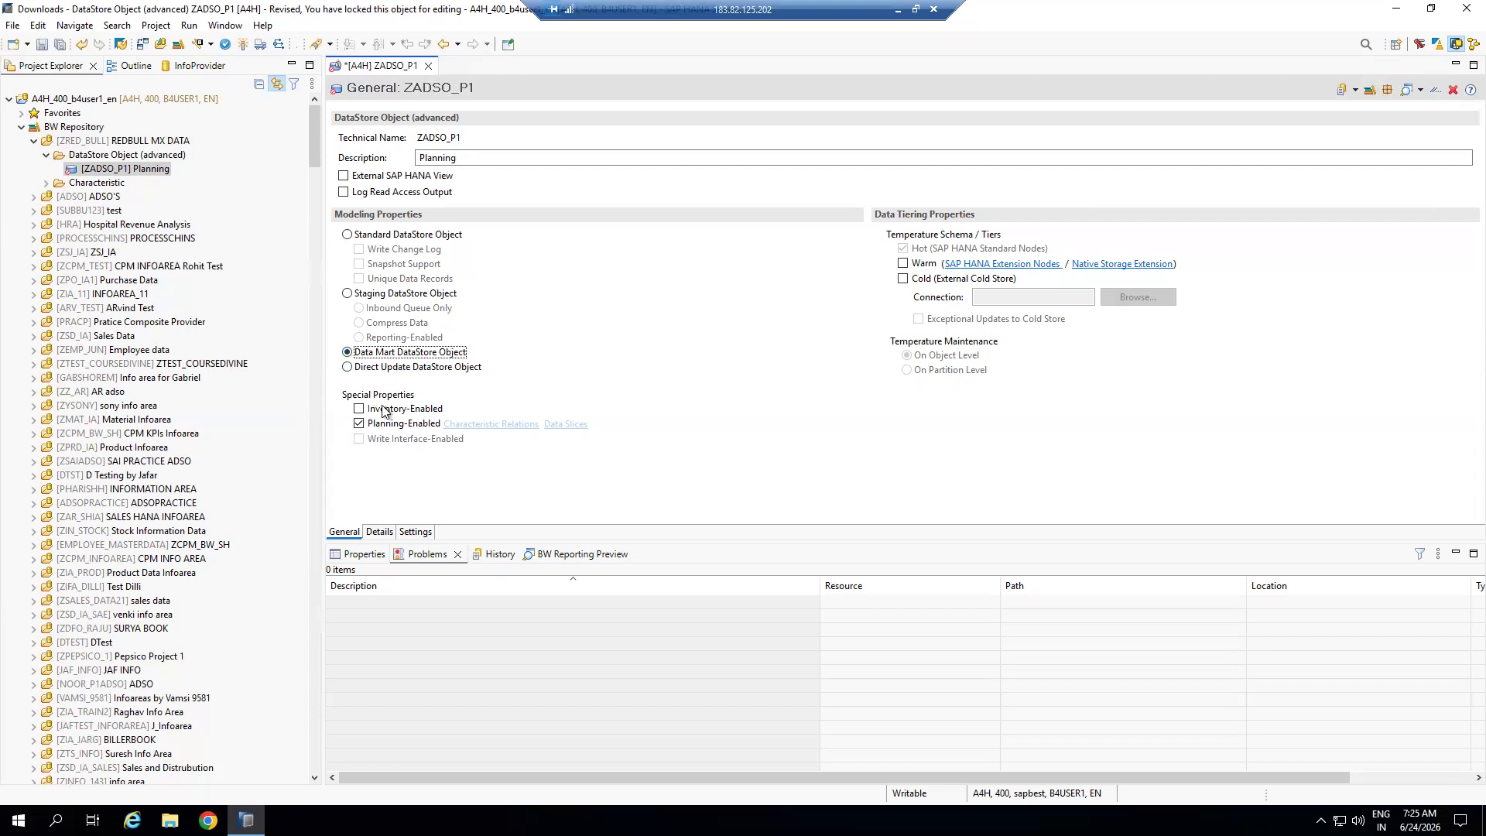
left_click(401, 412)
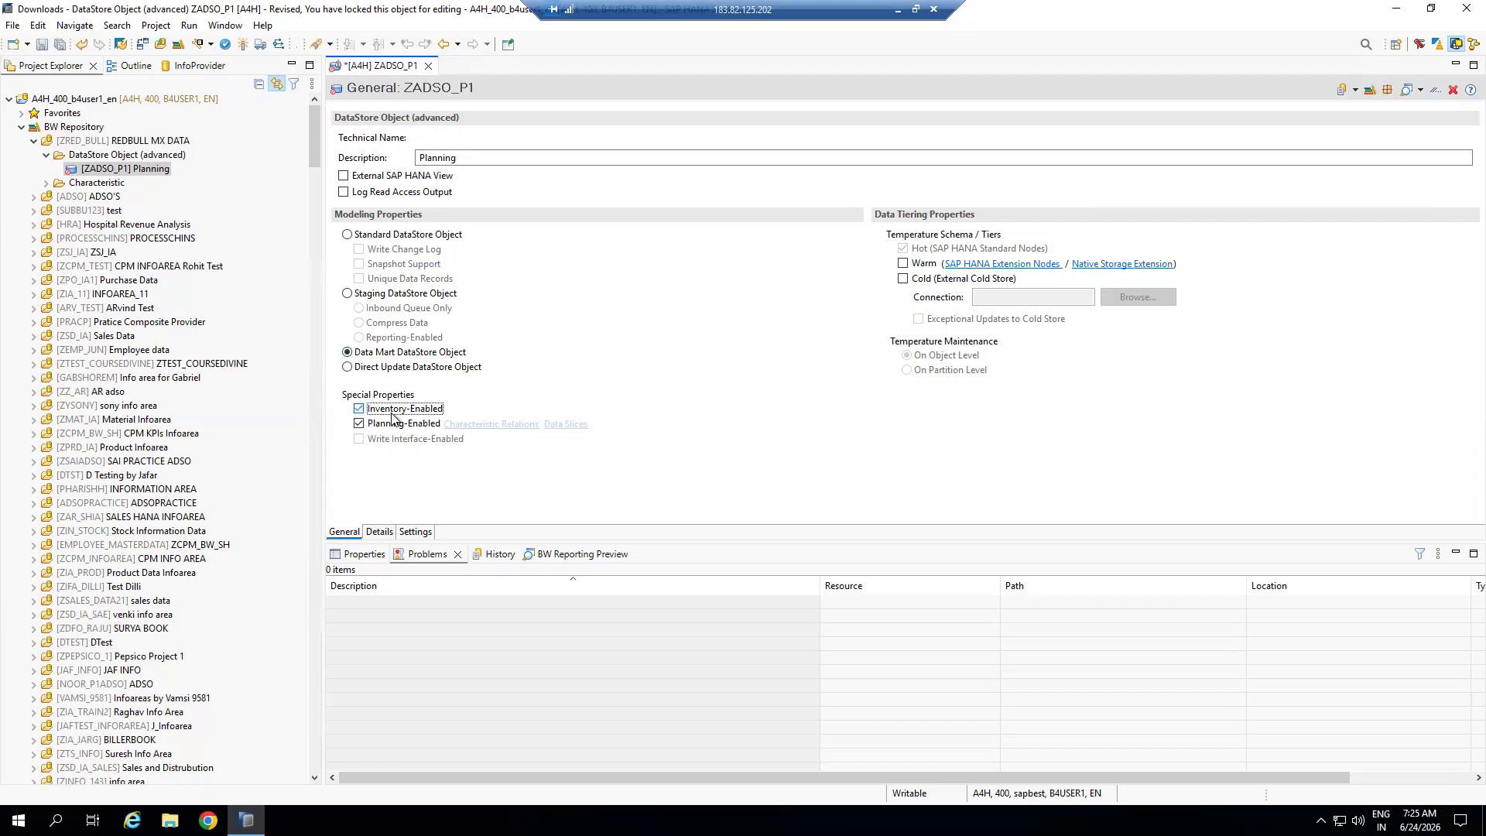
left_click(358, 424)
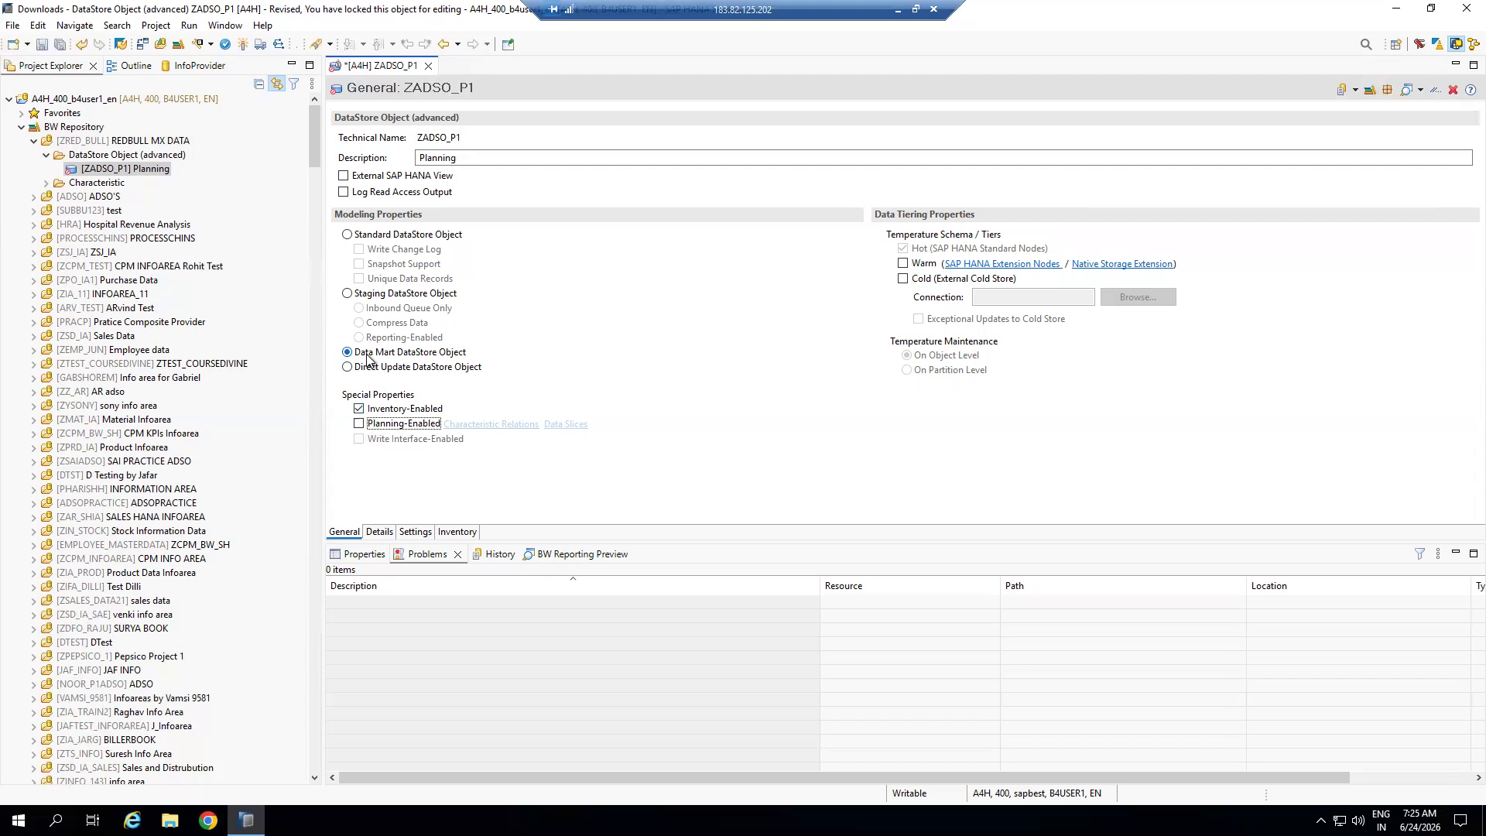
left_click(347, 235)
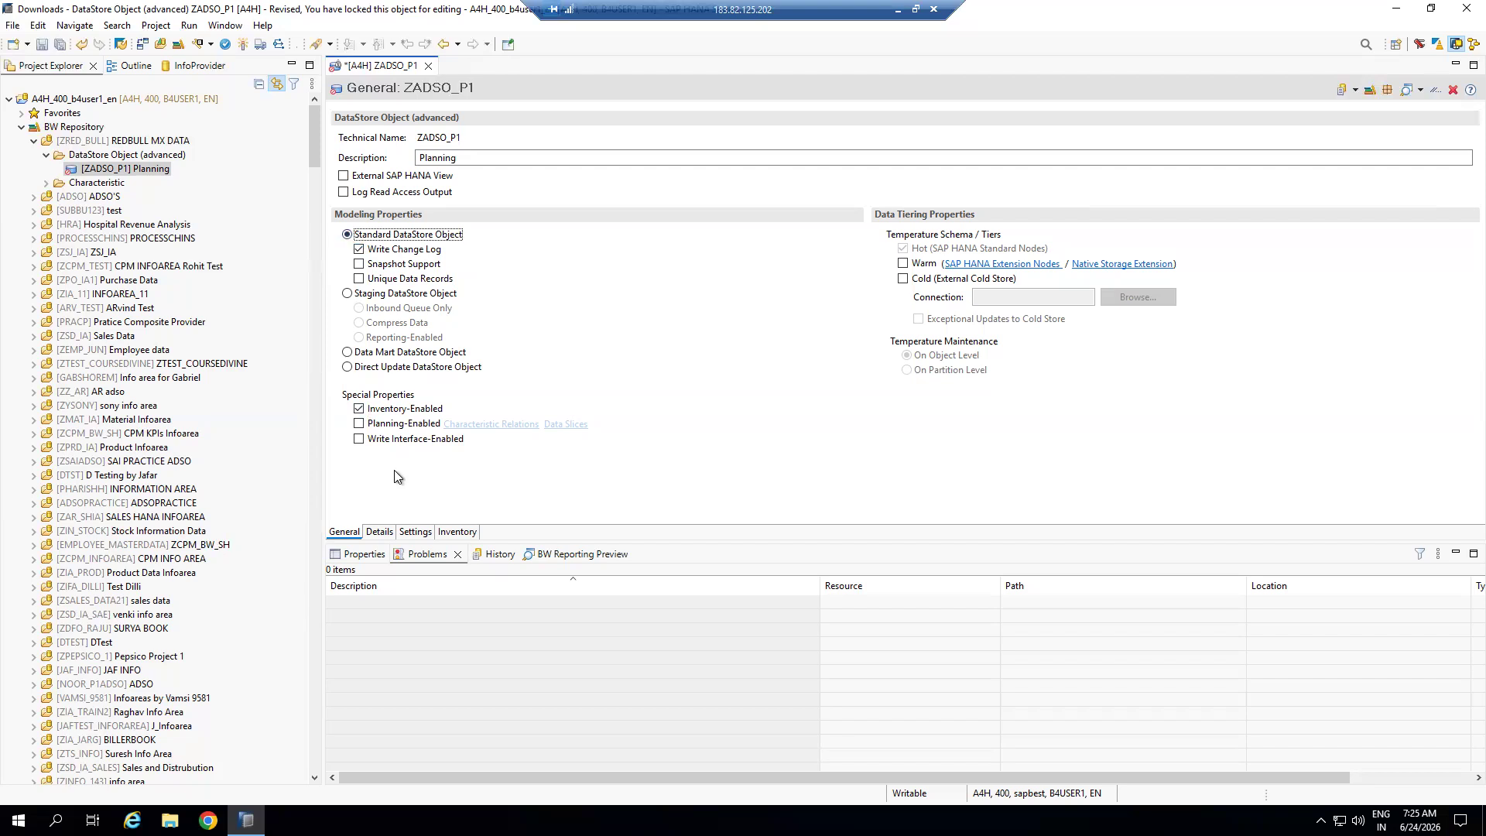
left_click(428, 65)
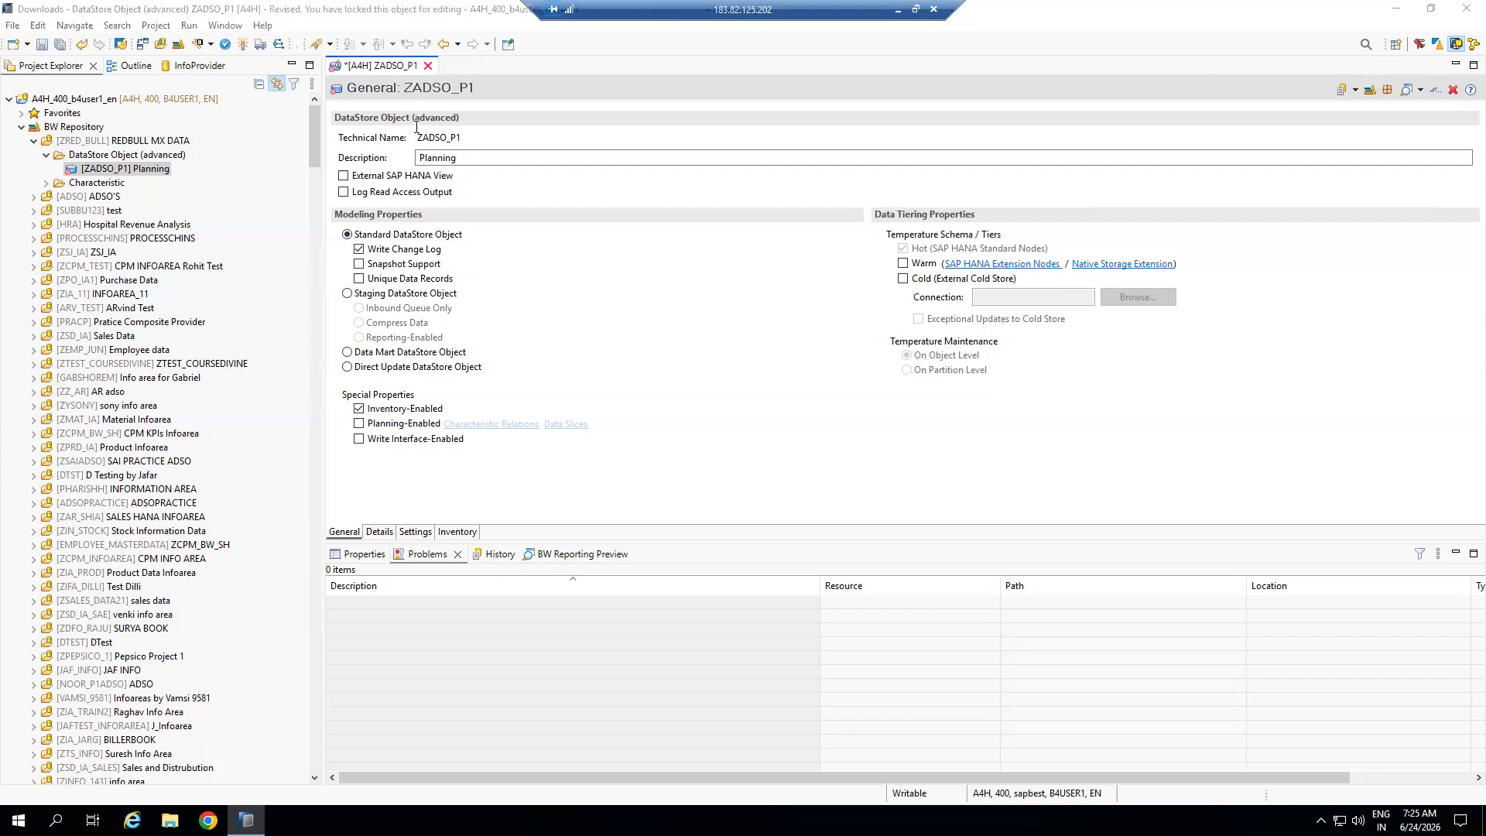
left_click(808, 412)
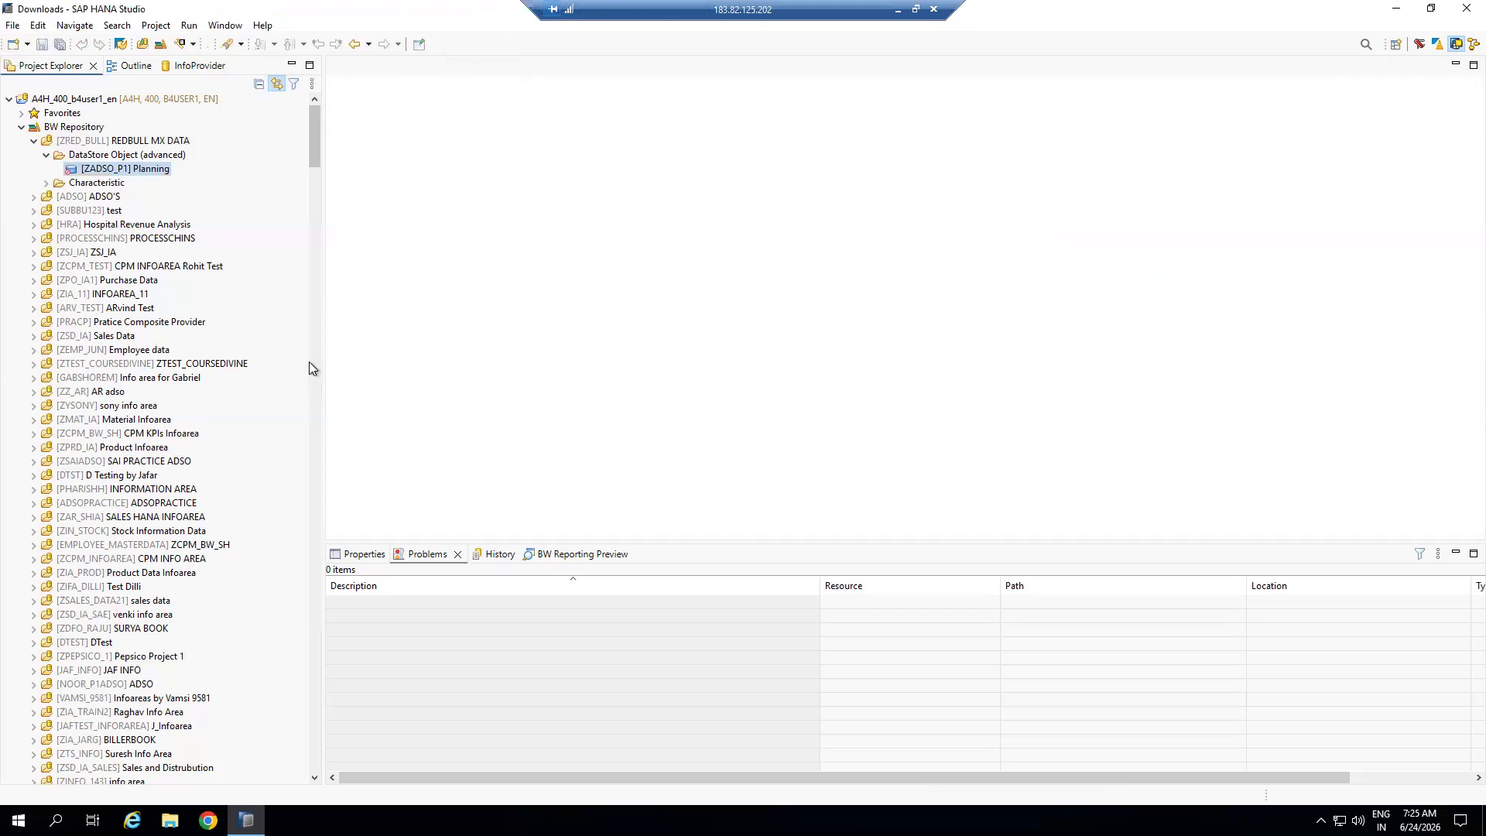
Switch to the SAP HANA Modeler perspective and log on to the HDB system described as HANA, entering the database user's password
left_click(1474, 44)
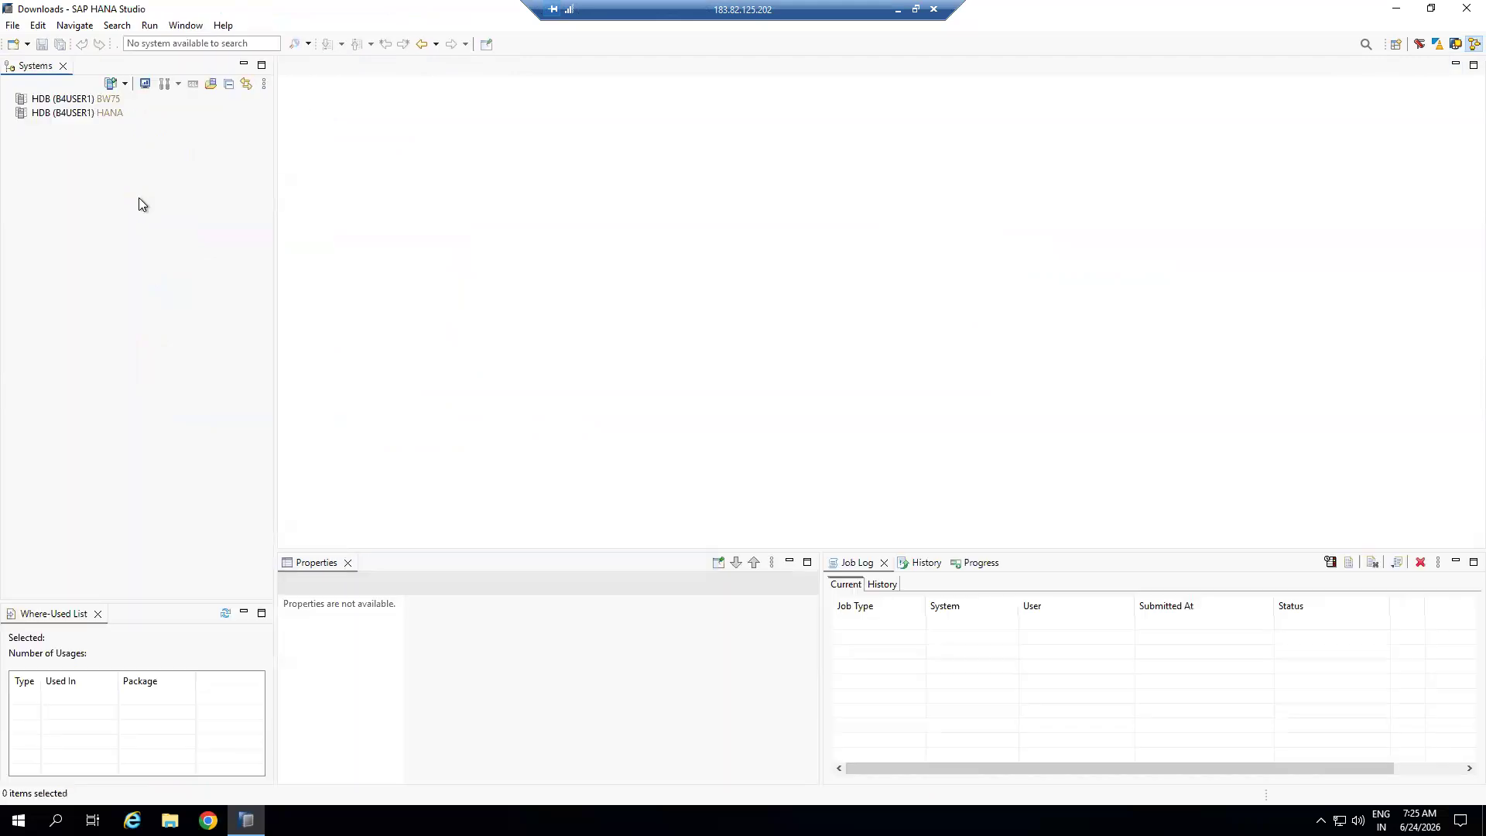
right_click(44, 116)
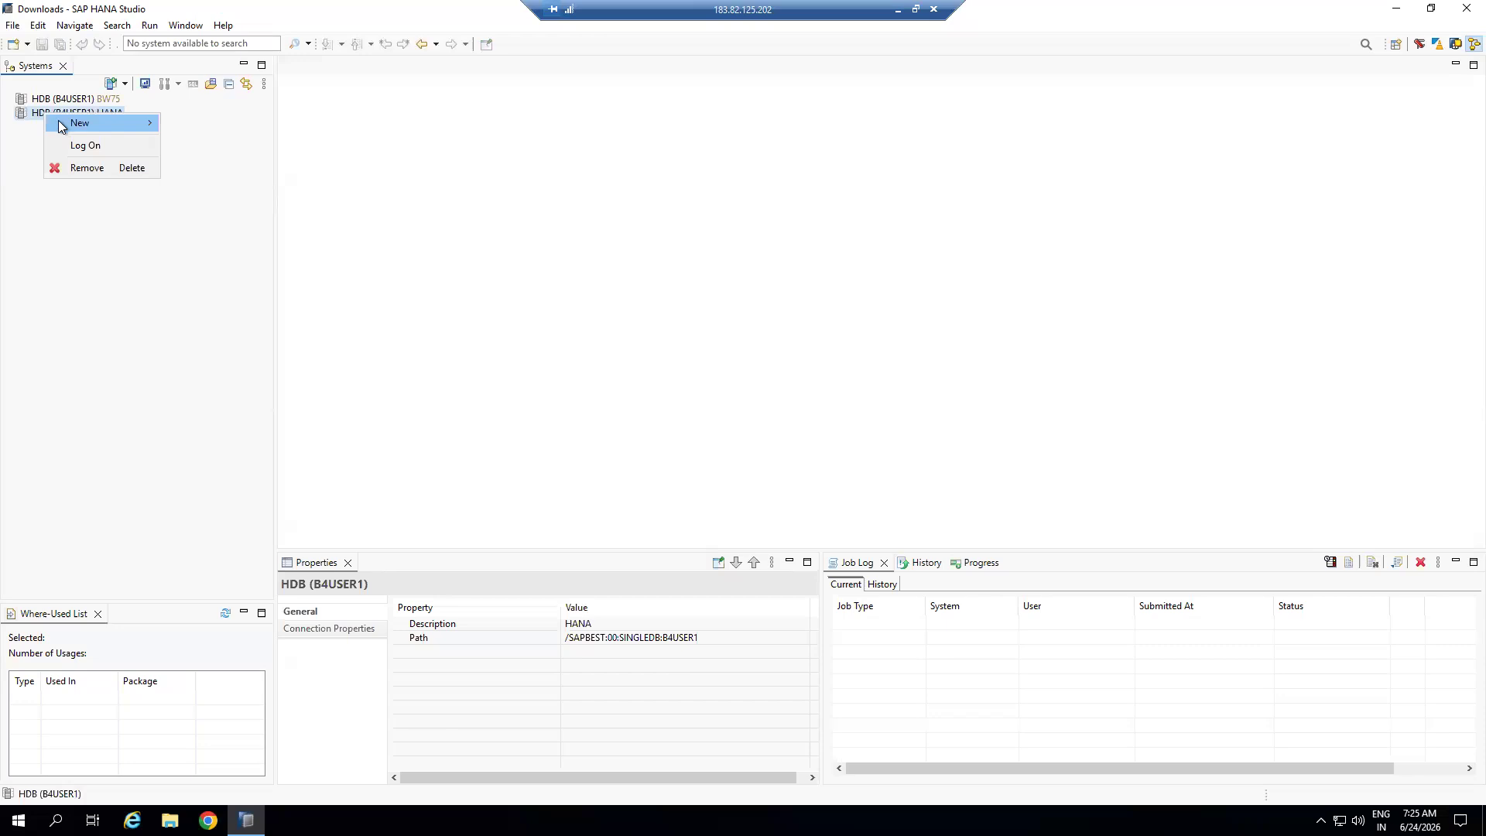
left_click(81, 145)
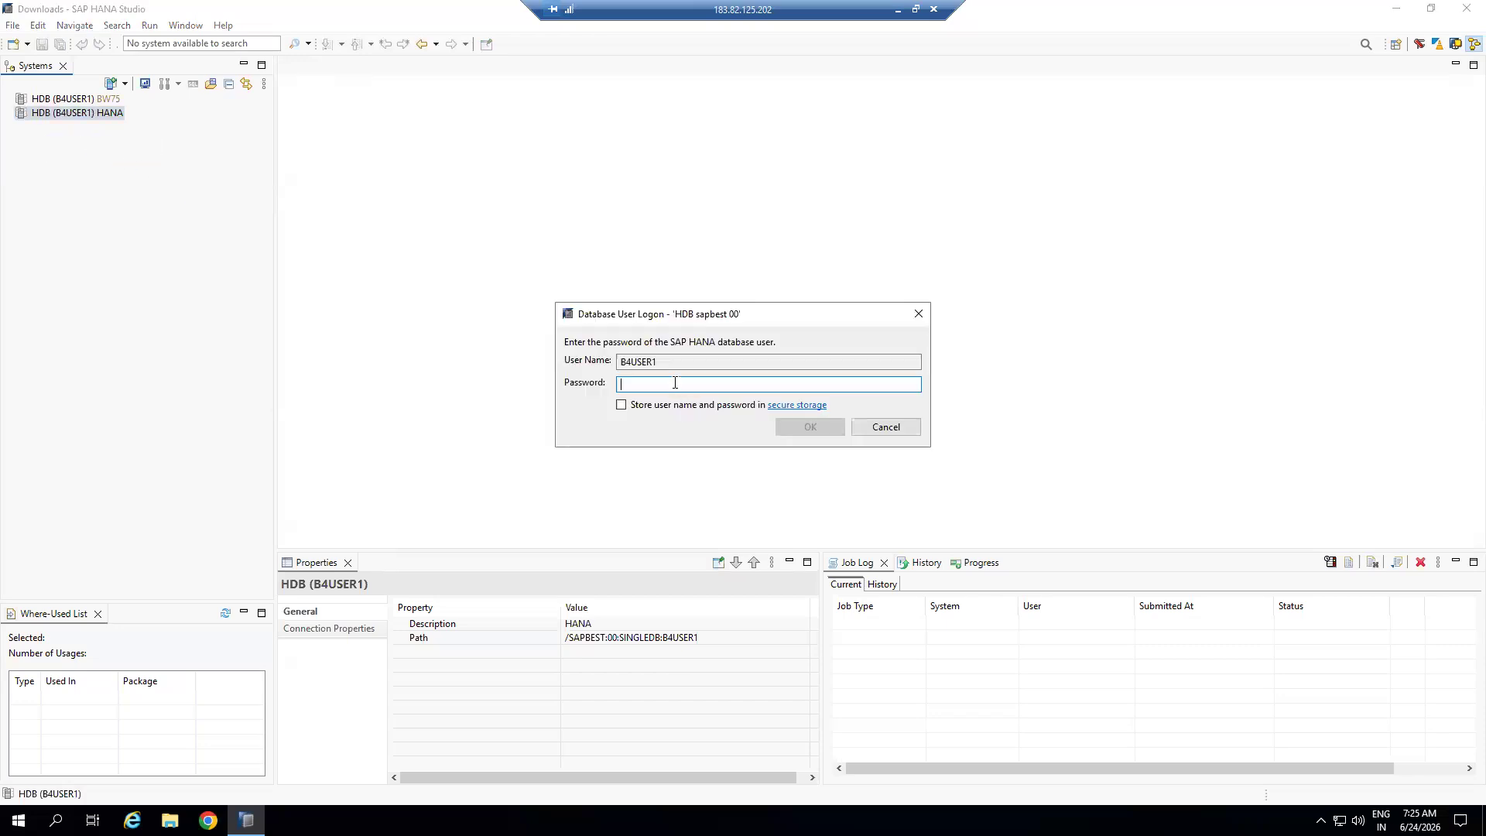
type("*********")
key("Return")
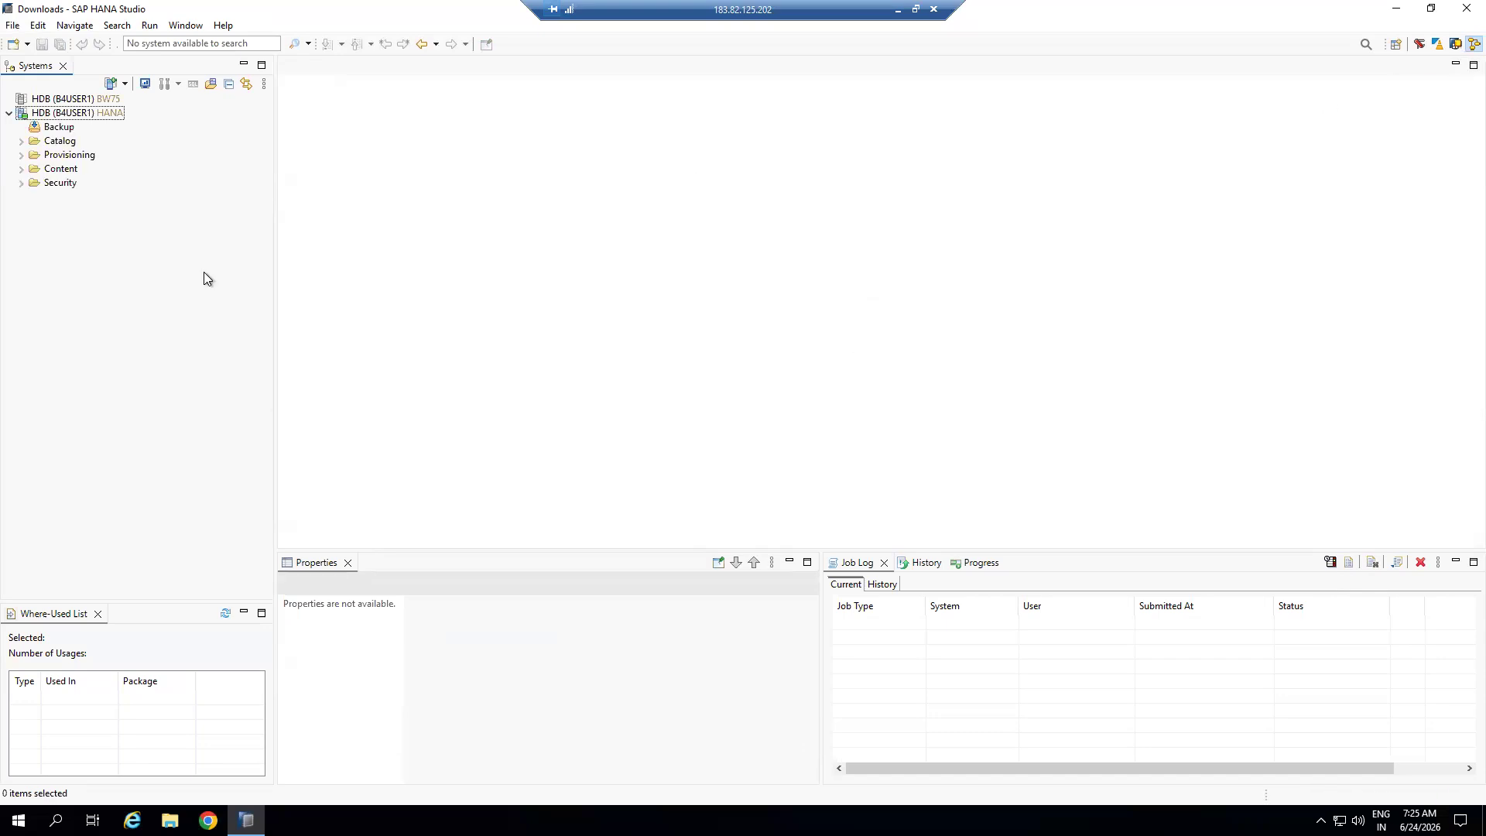
left_click(66, 113)
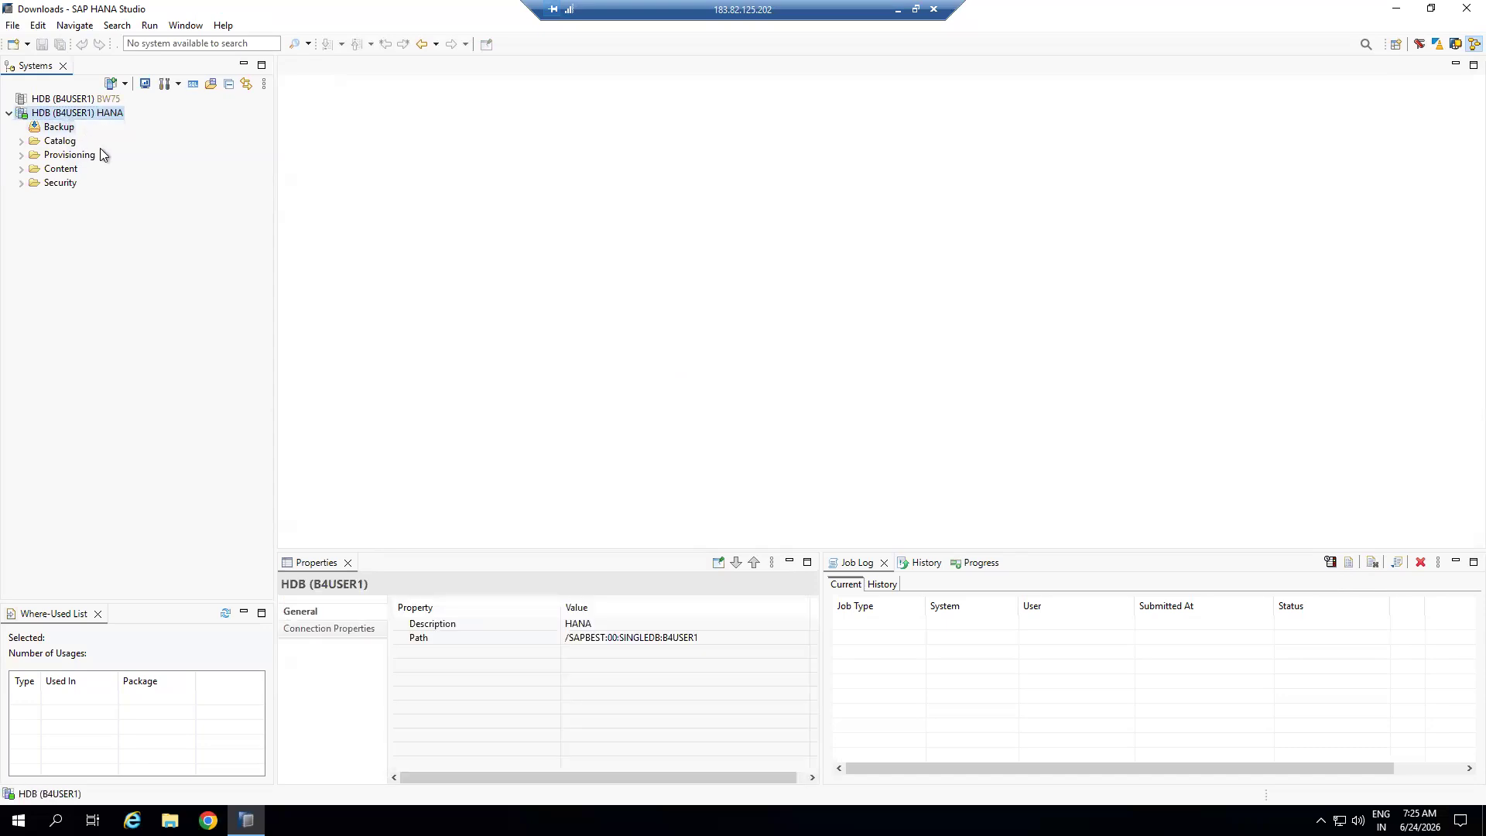
key("super+d")
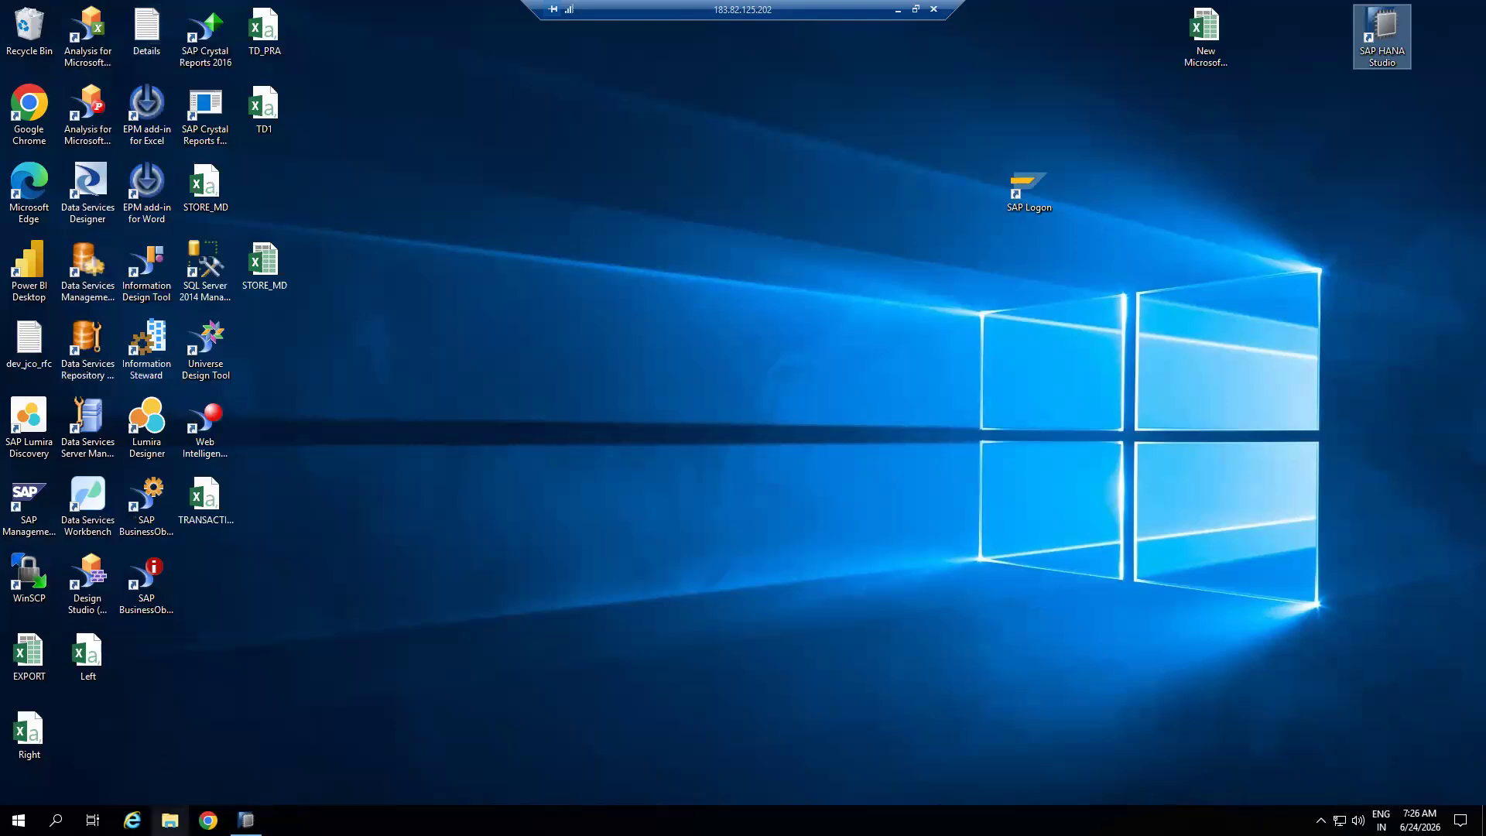
left_click(246, 820)
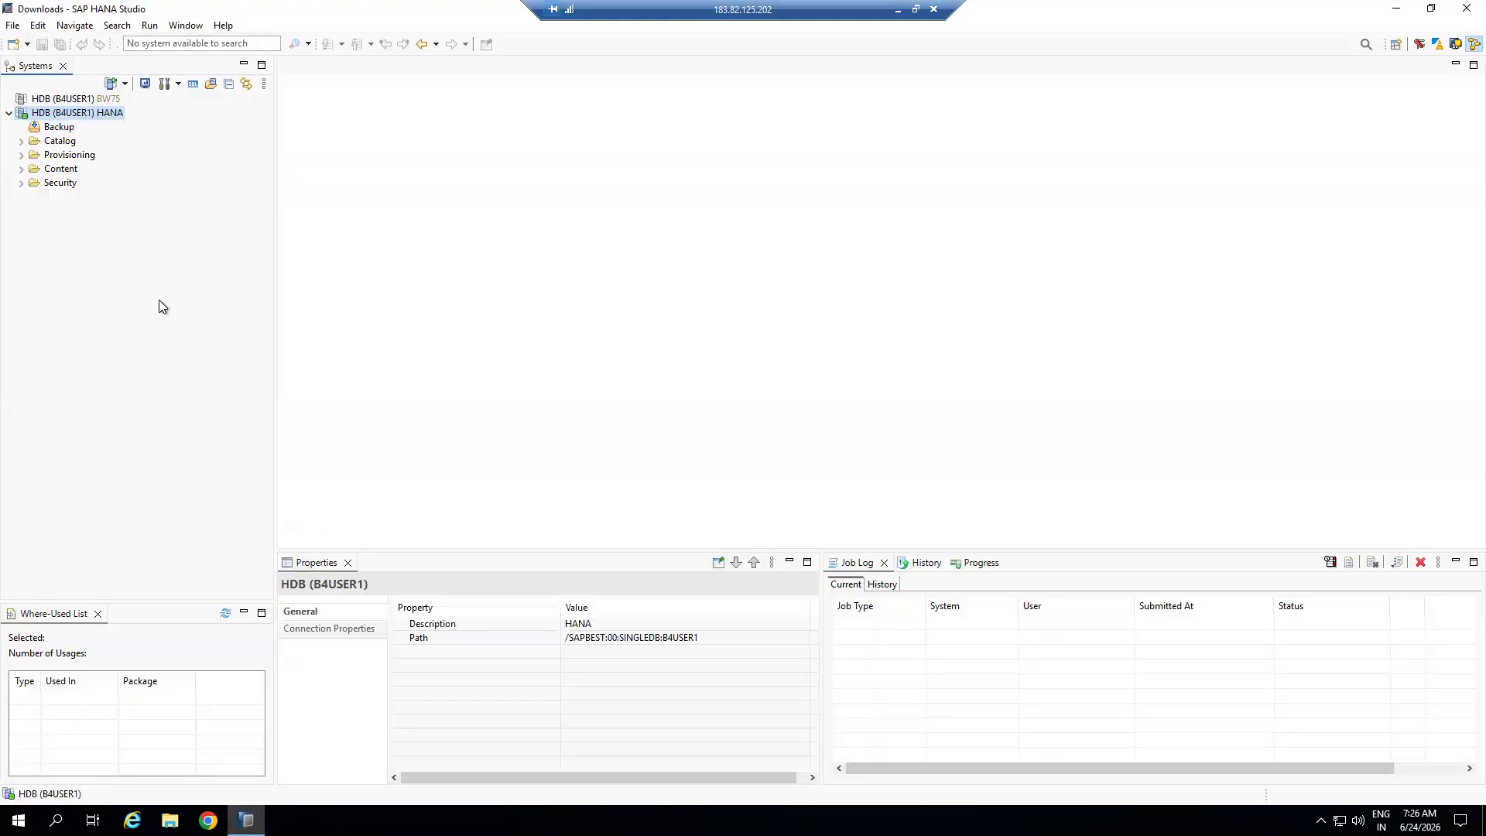
Expand the HANA system's Catalog and examine the first named schema's object folders, its Tables folder and the commands available for tables
left_click(21, 142)
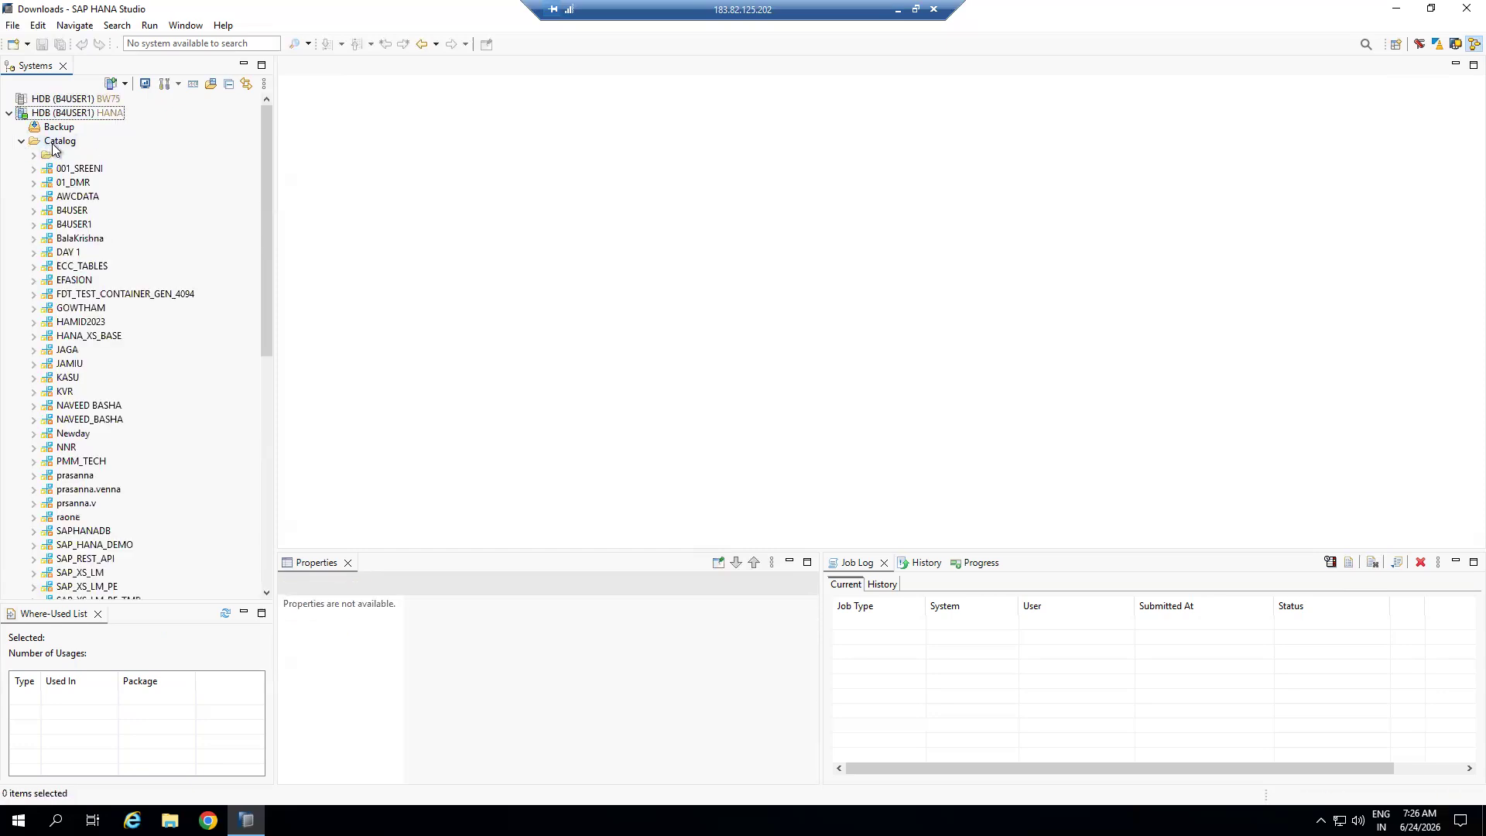
left_click(83, 170)
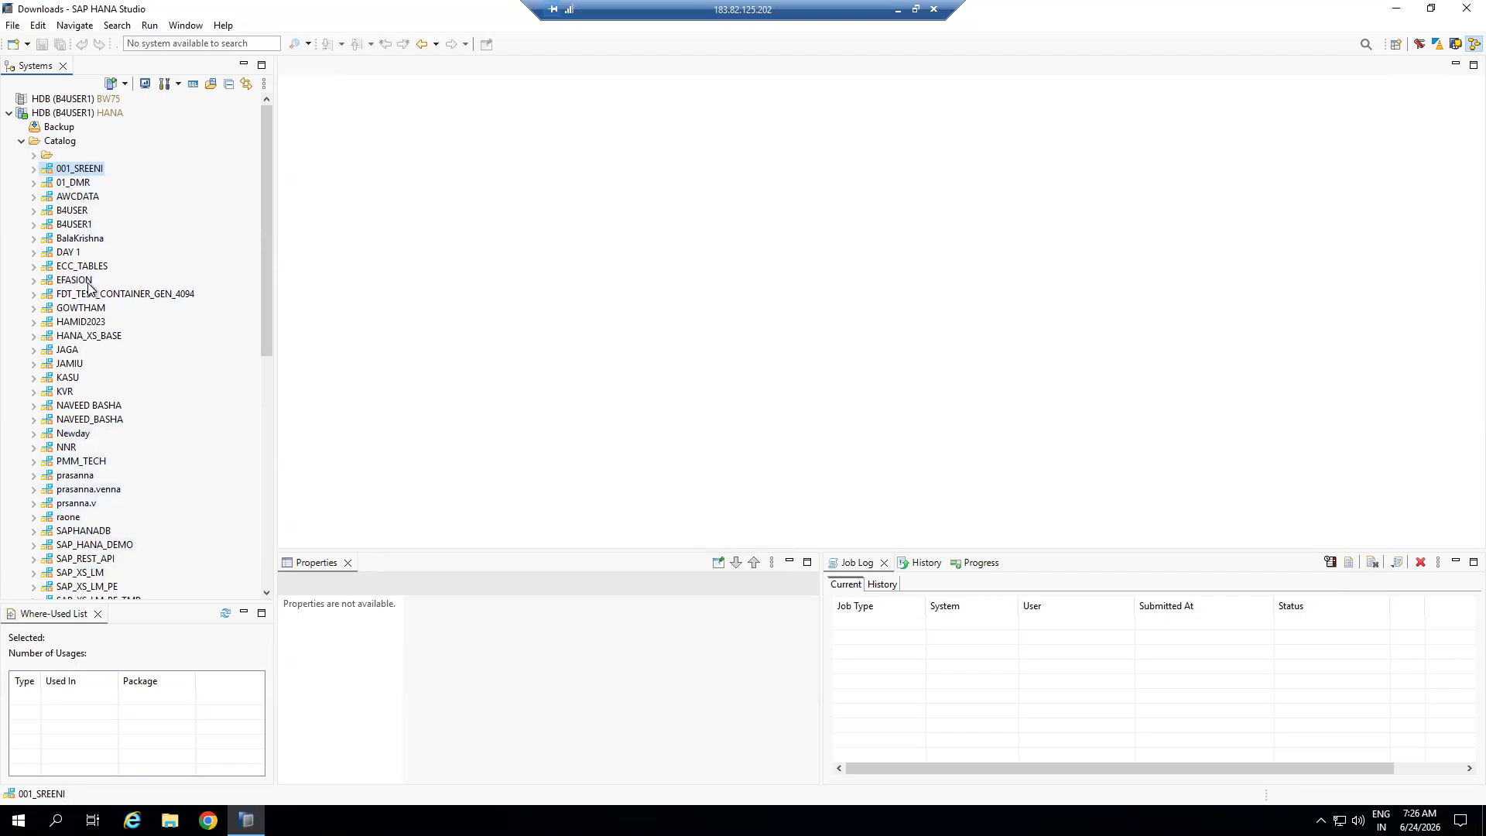
left_click(34, 171)
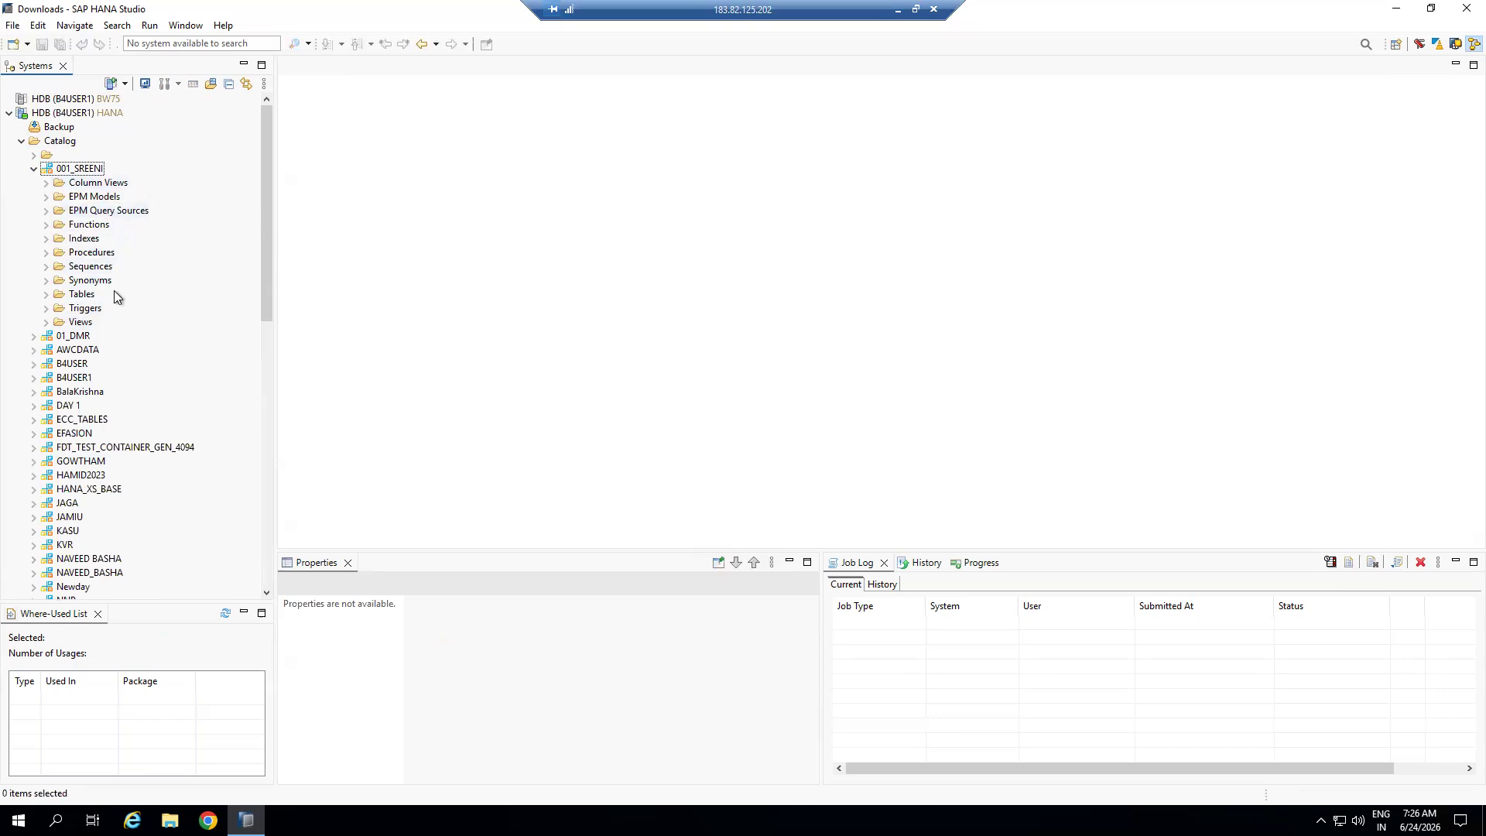
left_click(78, 170)
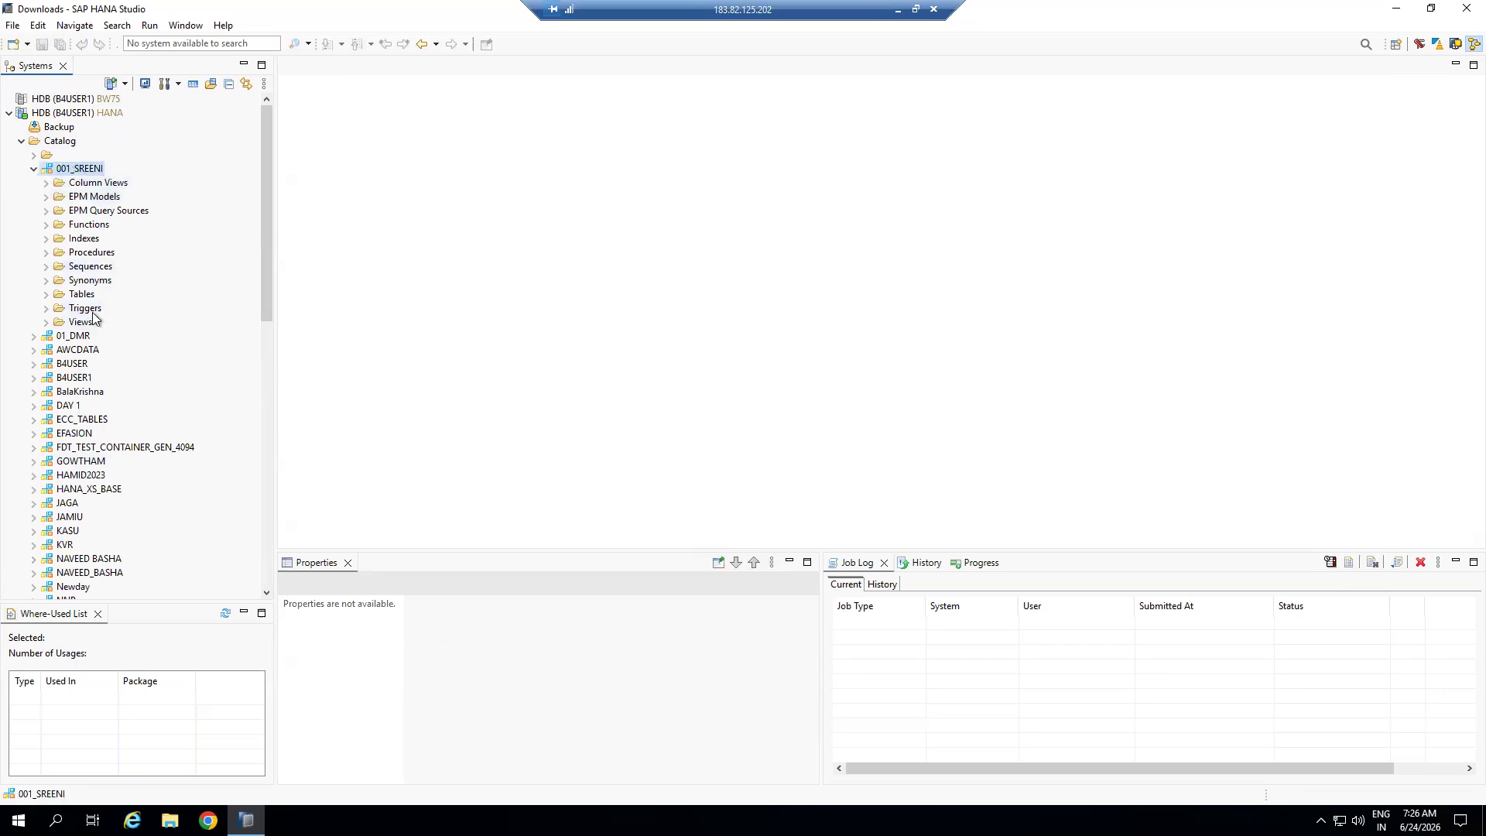
left_click(47, 295)
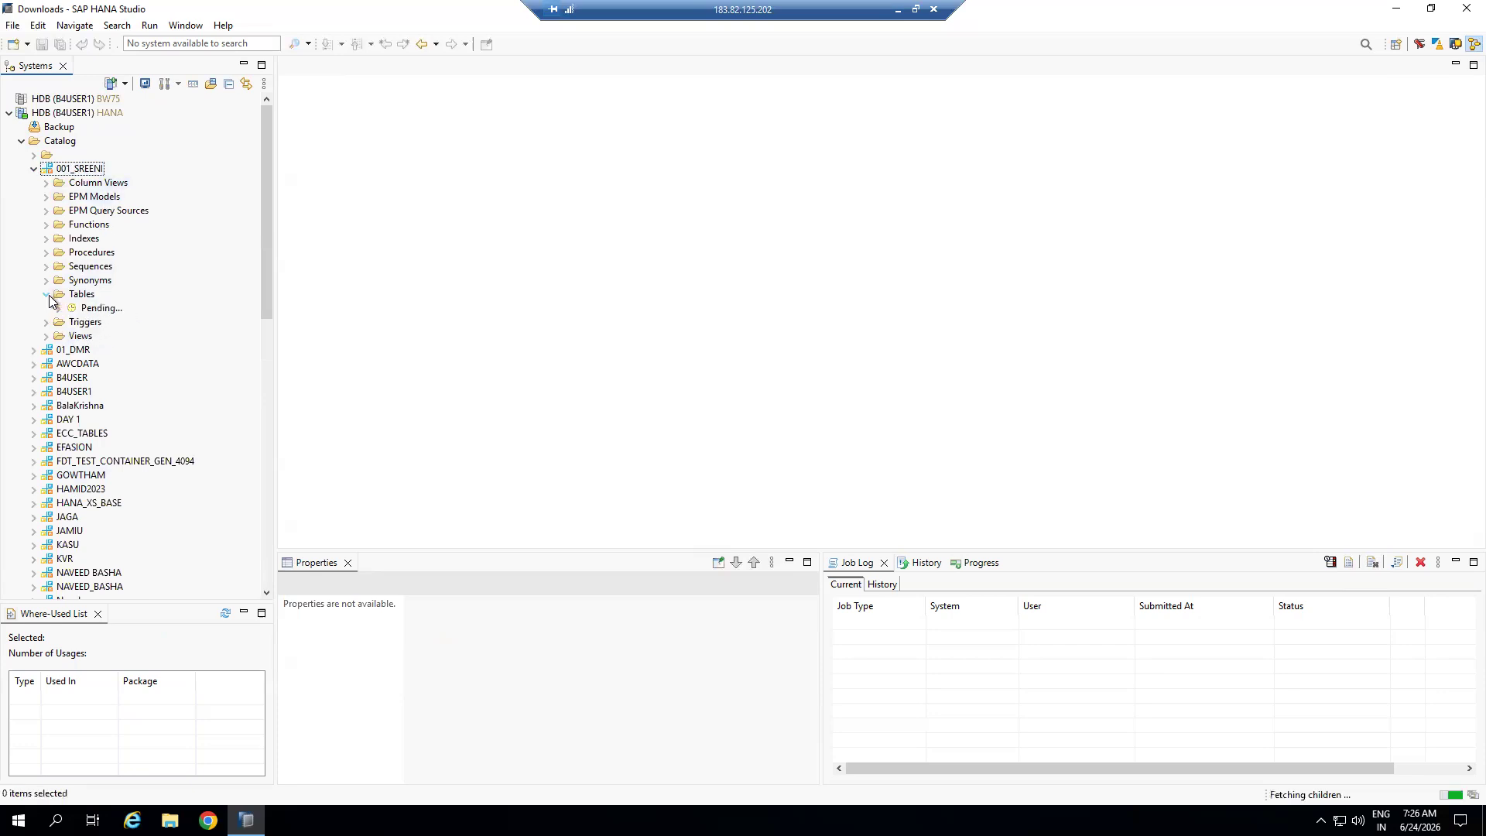
left_click(80, 295)
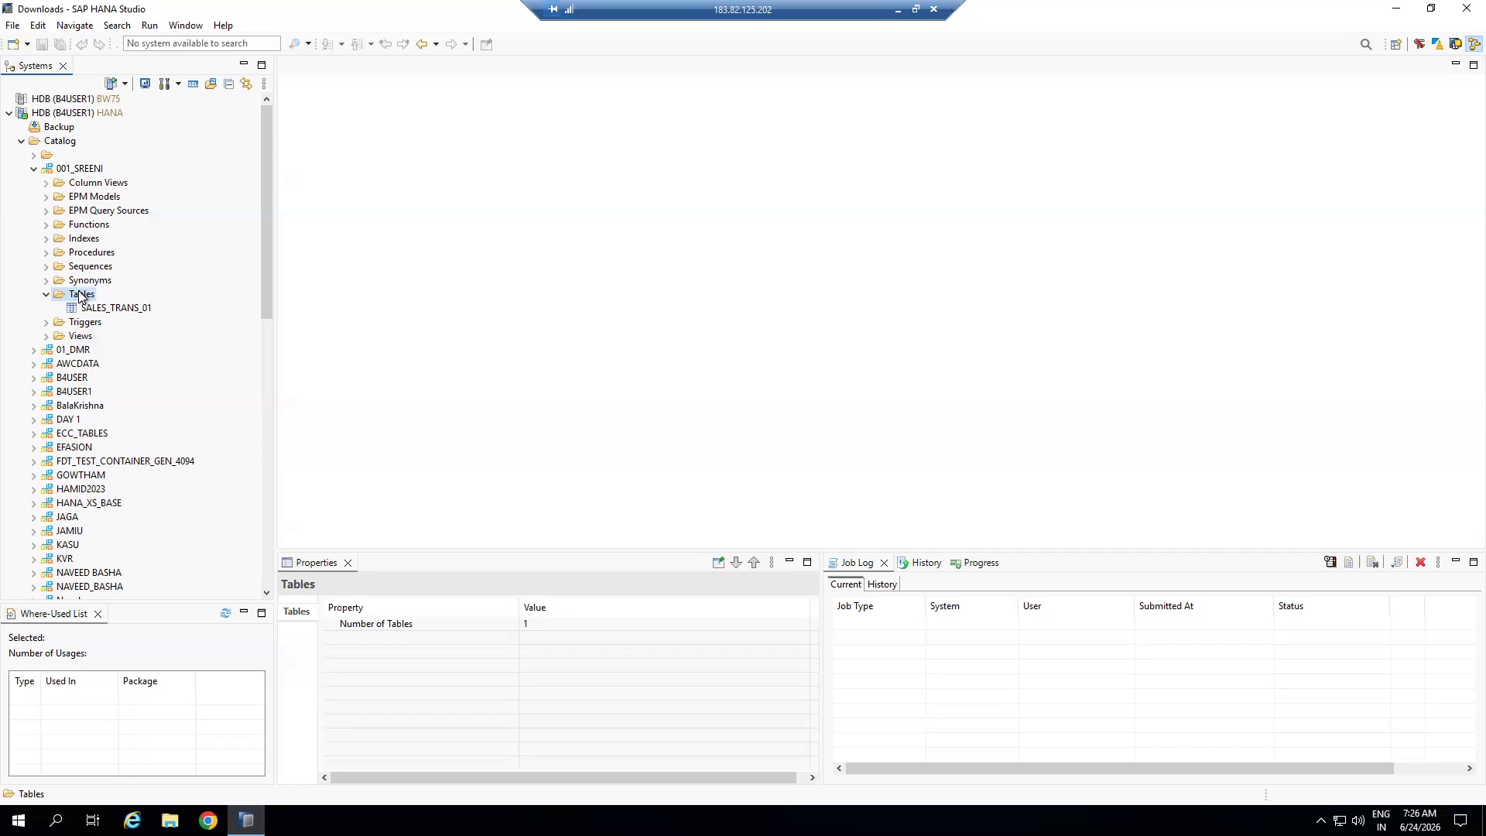
right_click(80, 295)
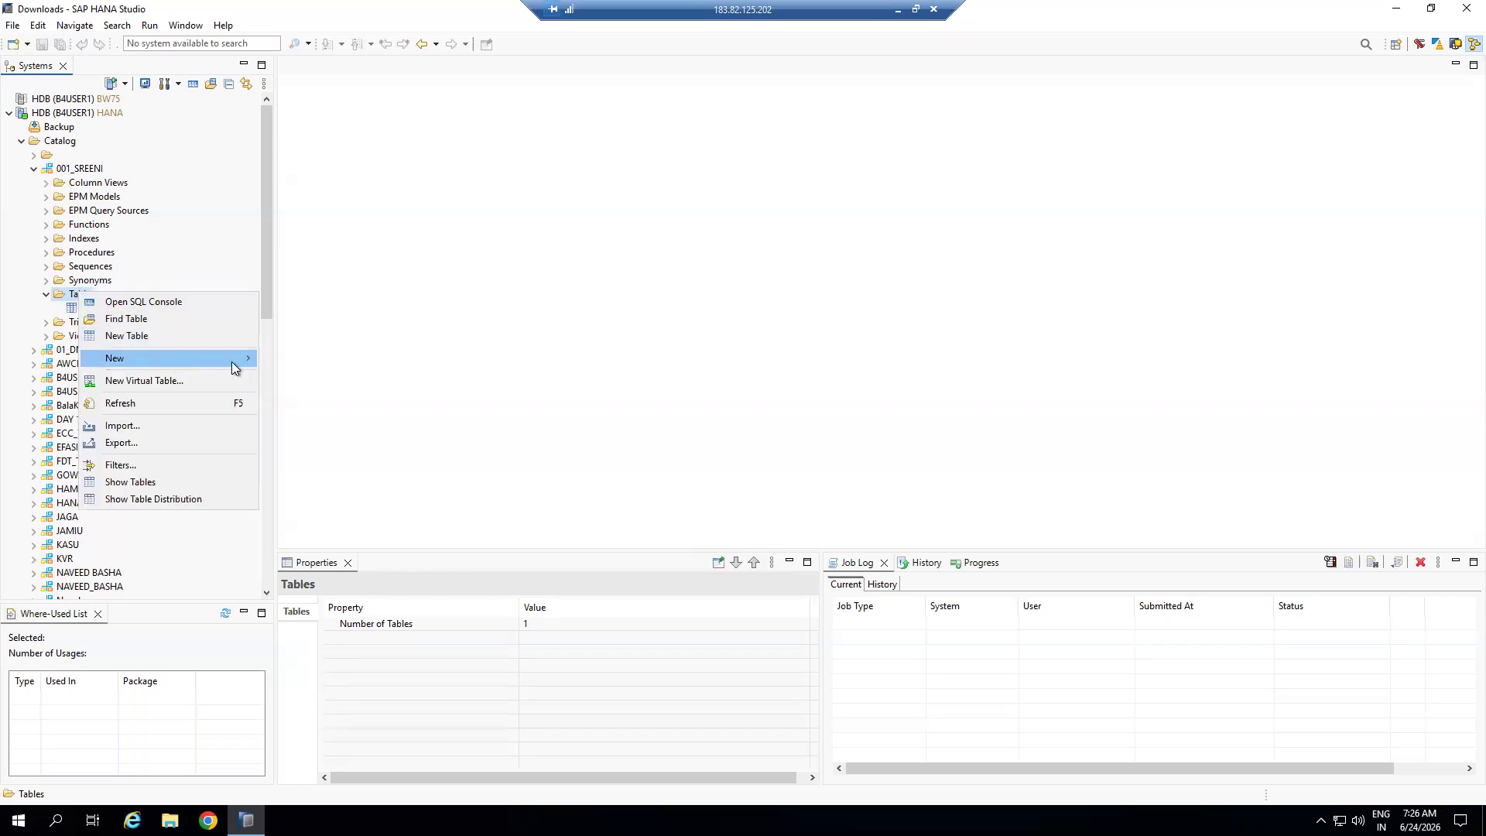
left_click(408, 365)
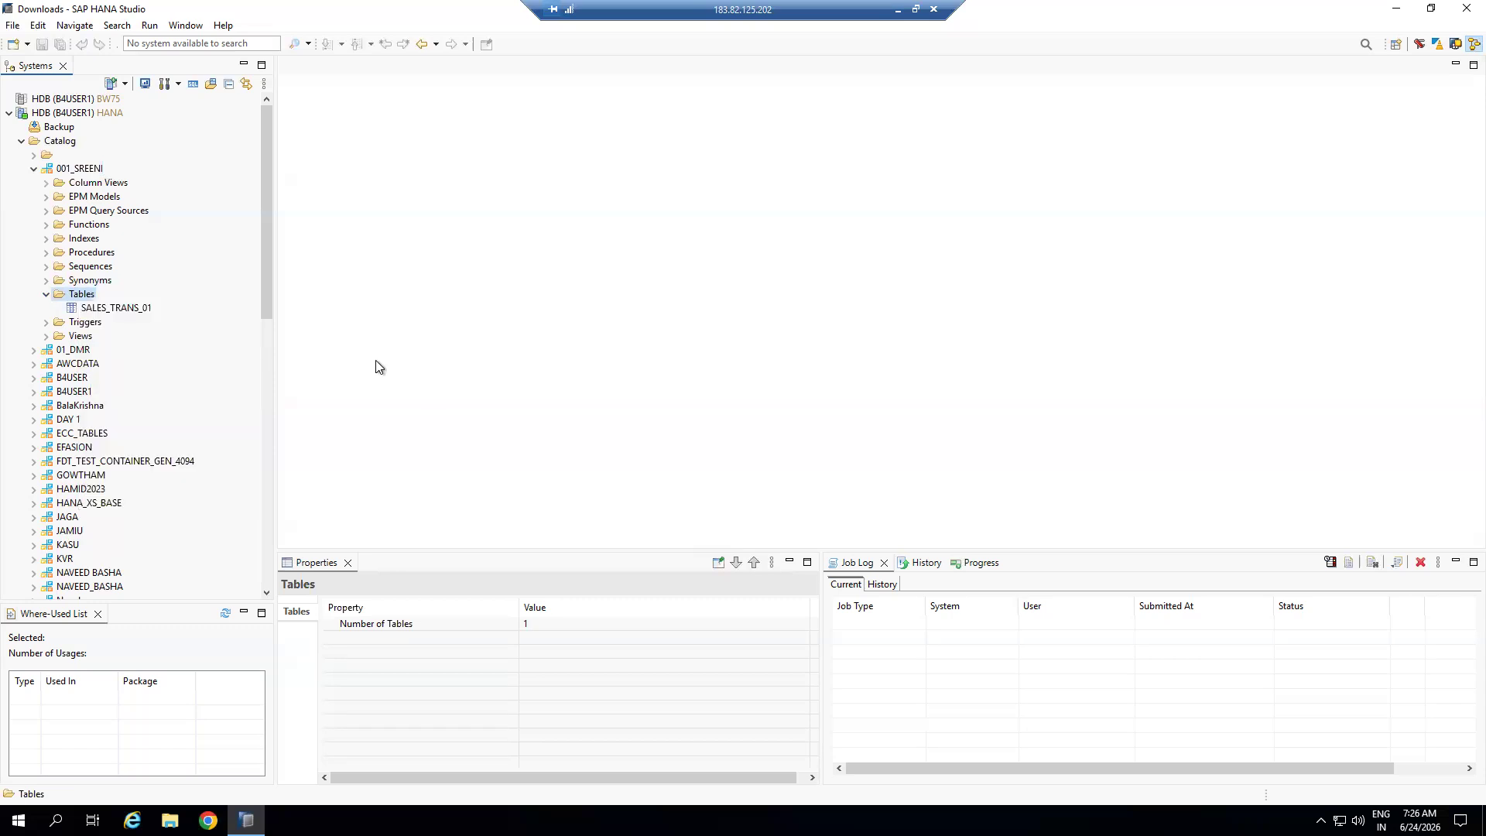
Start a Data from Local File import with the HDB system described as HANA as the target system
left_click(80, 168)
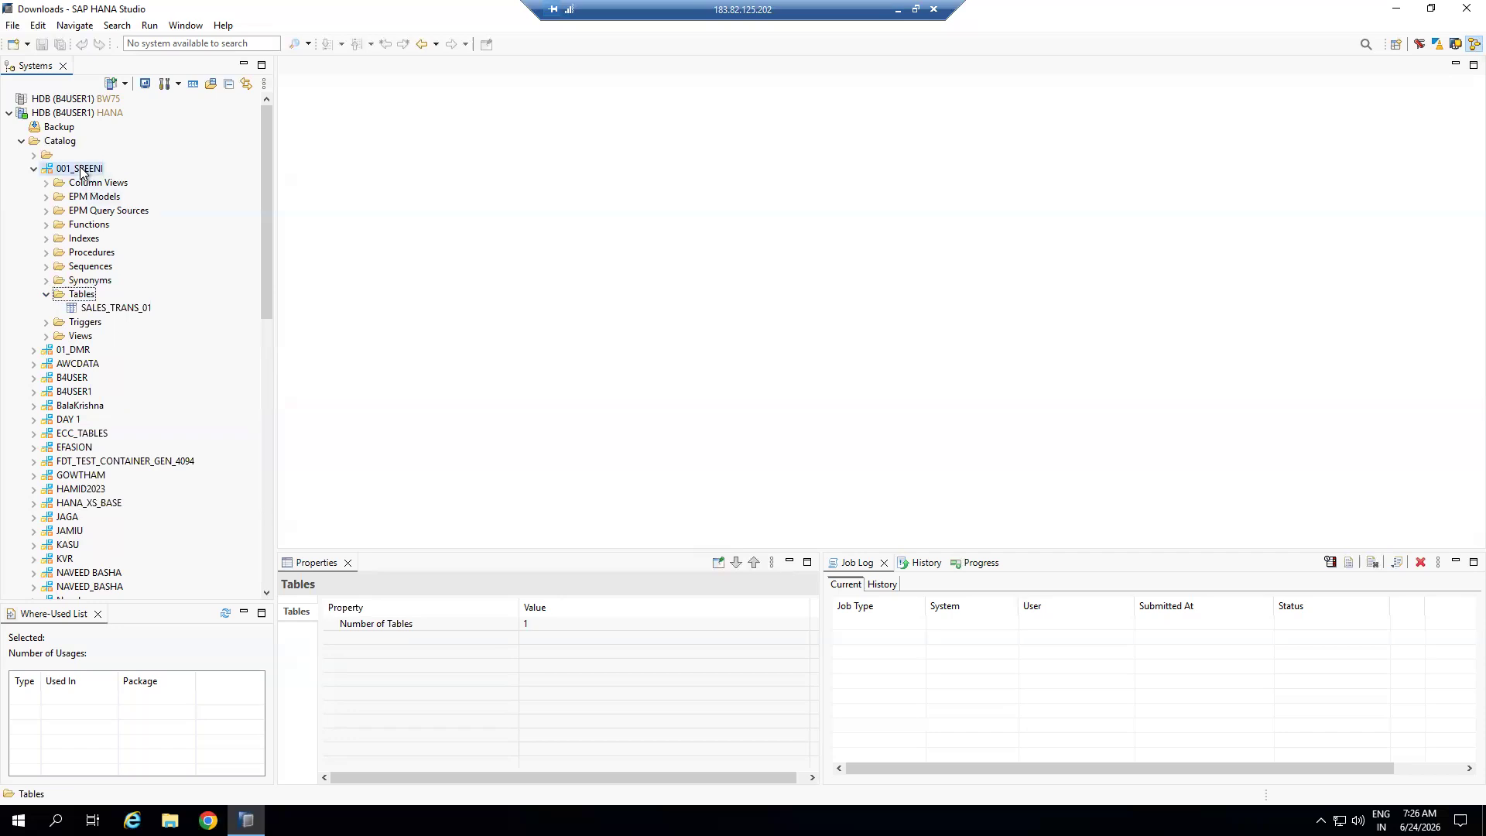
left_click(13, 25)
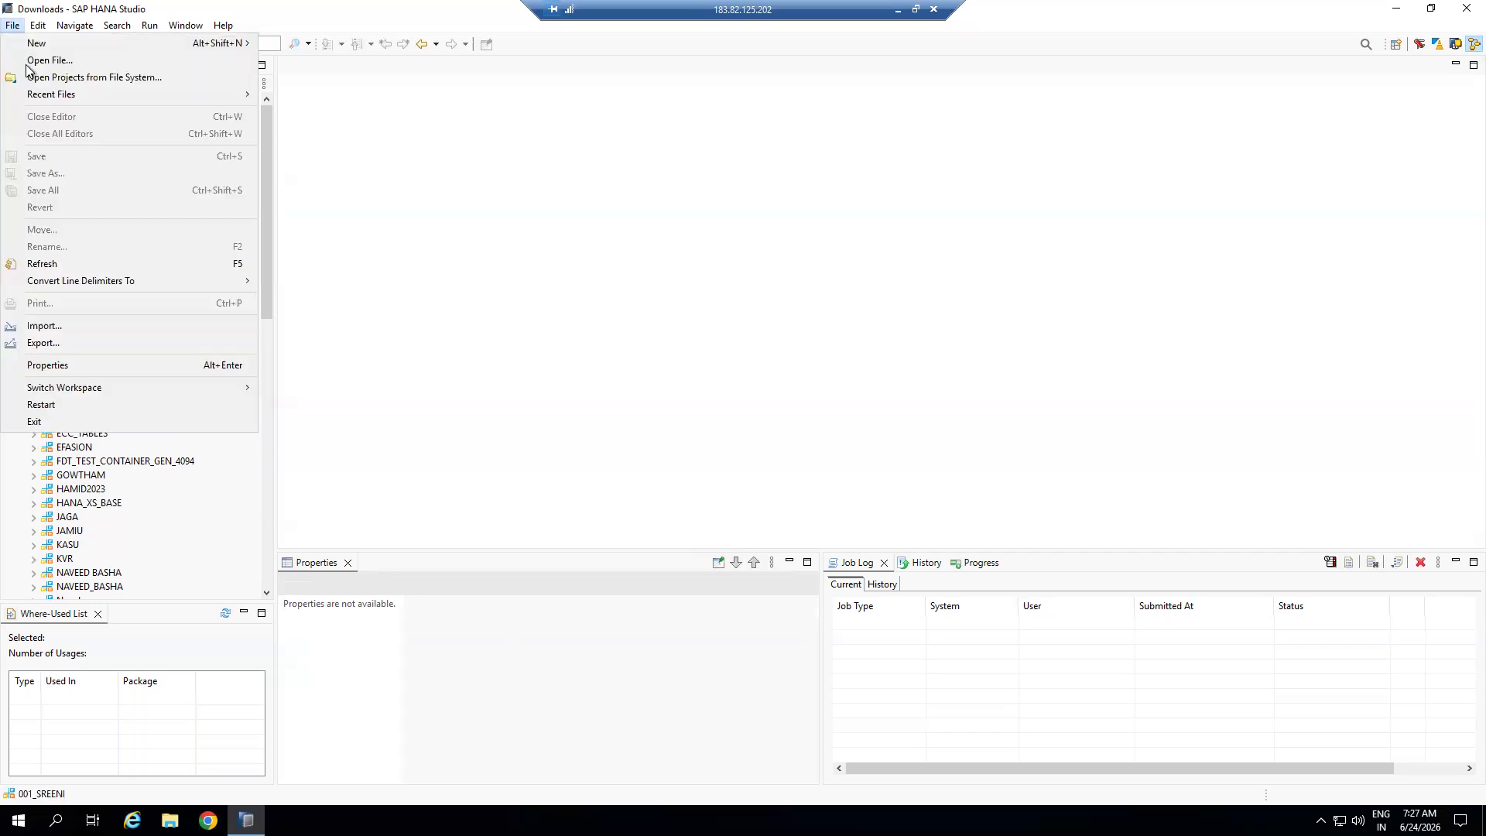
left_click(48, 329)
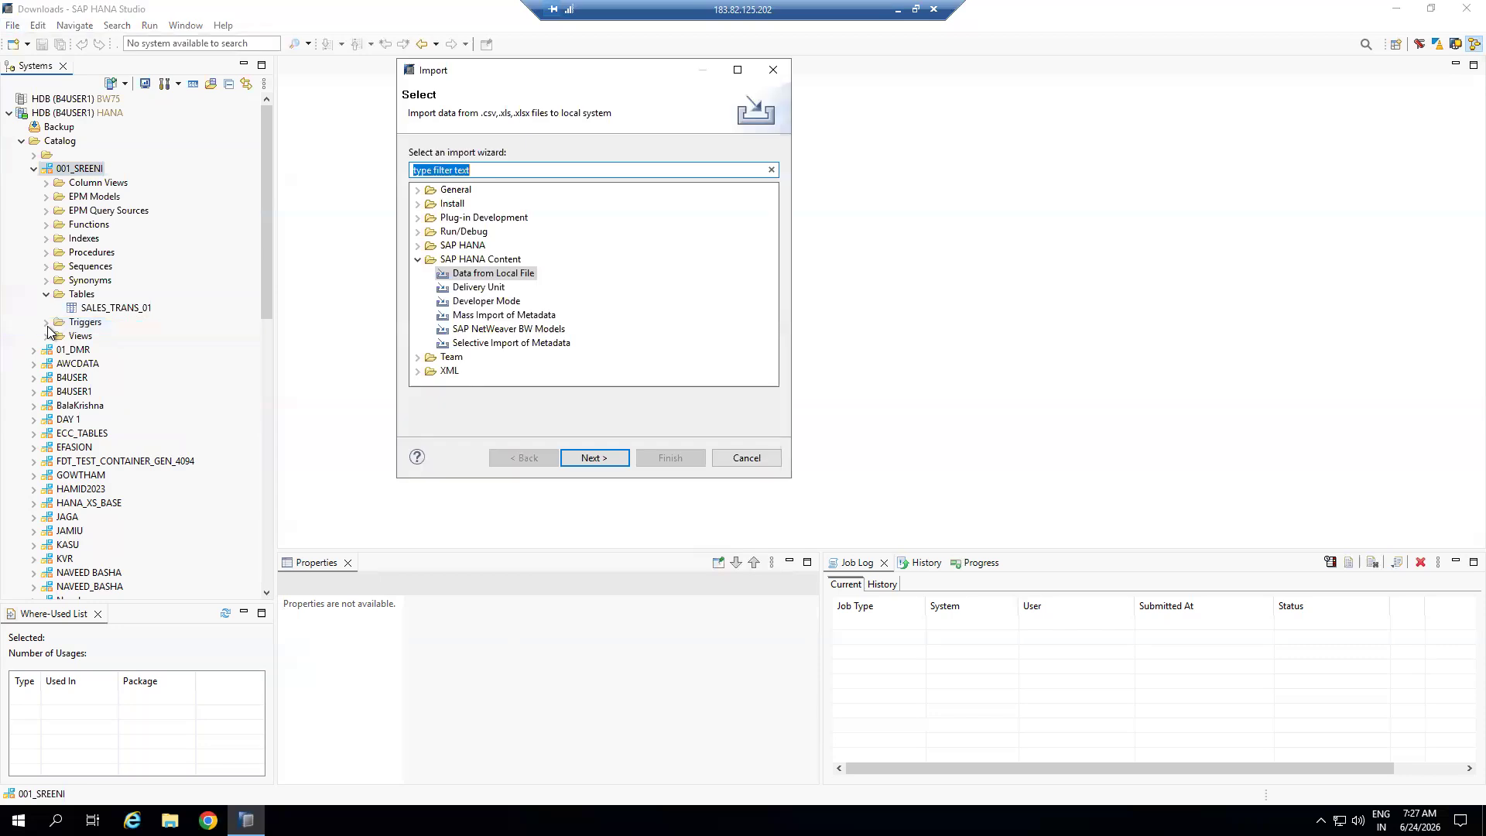
left_click(481, 281)
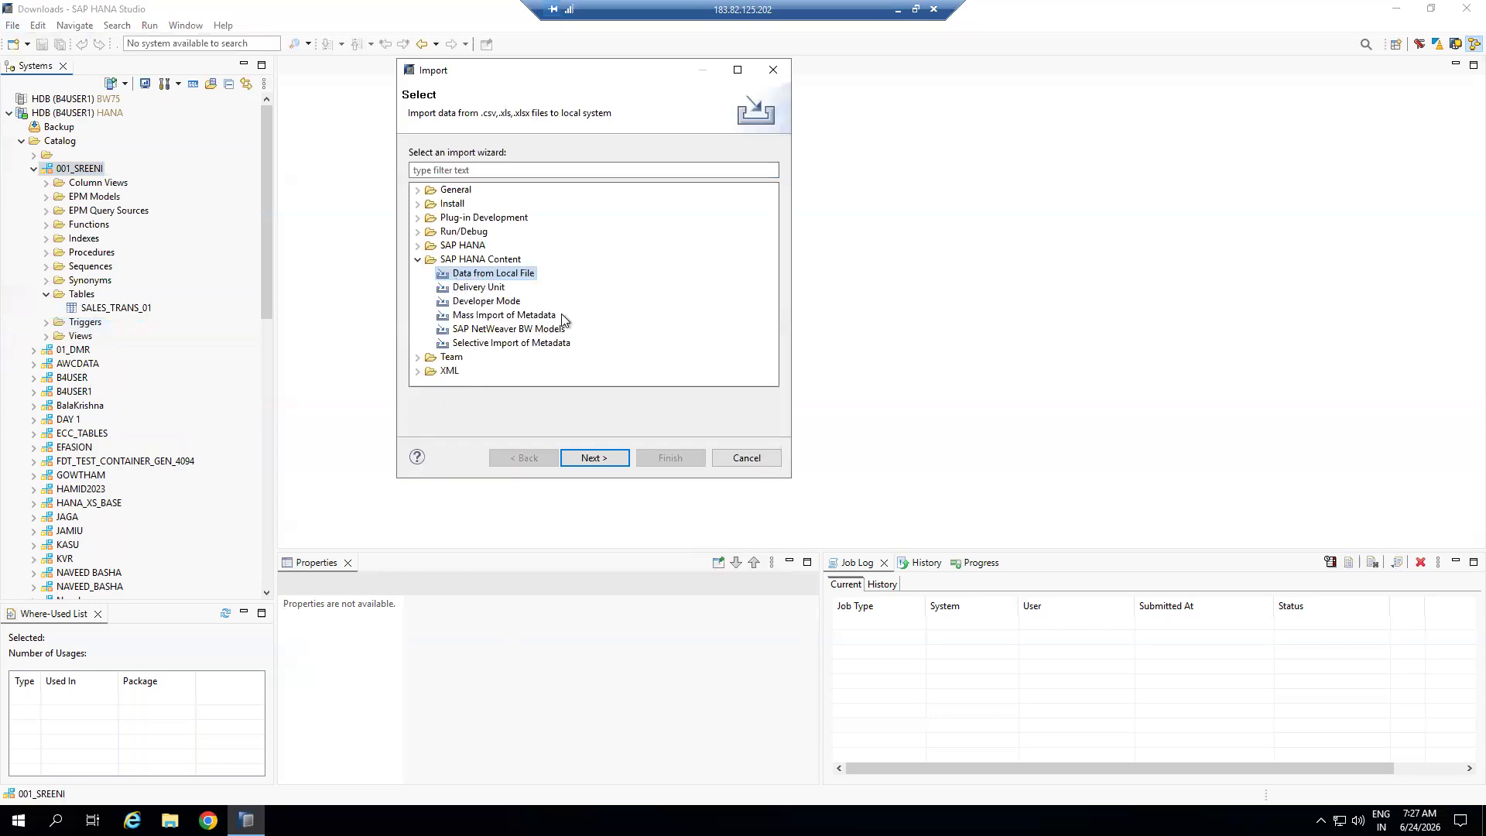
left_click(600, 458)
left_click(496, 182)
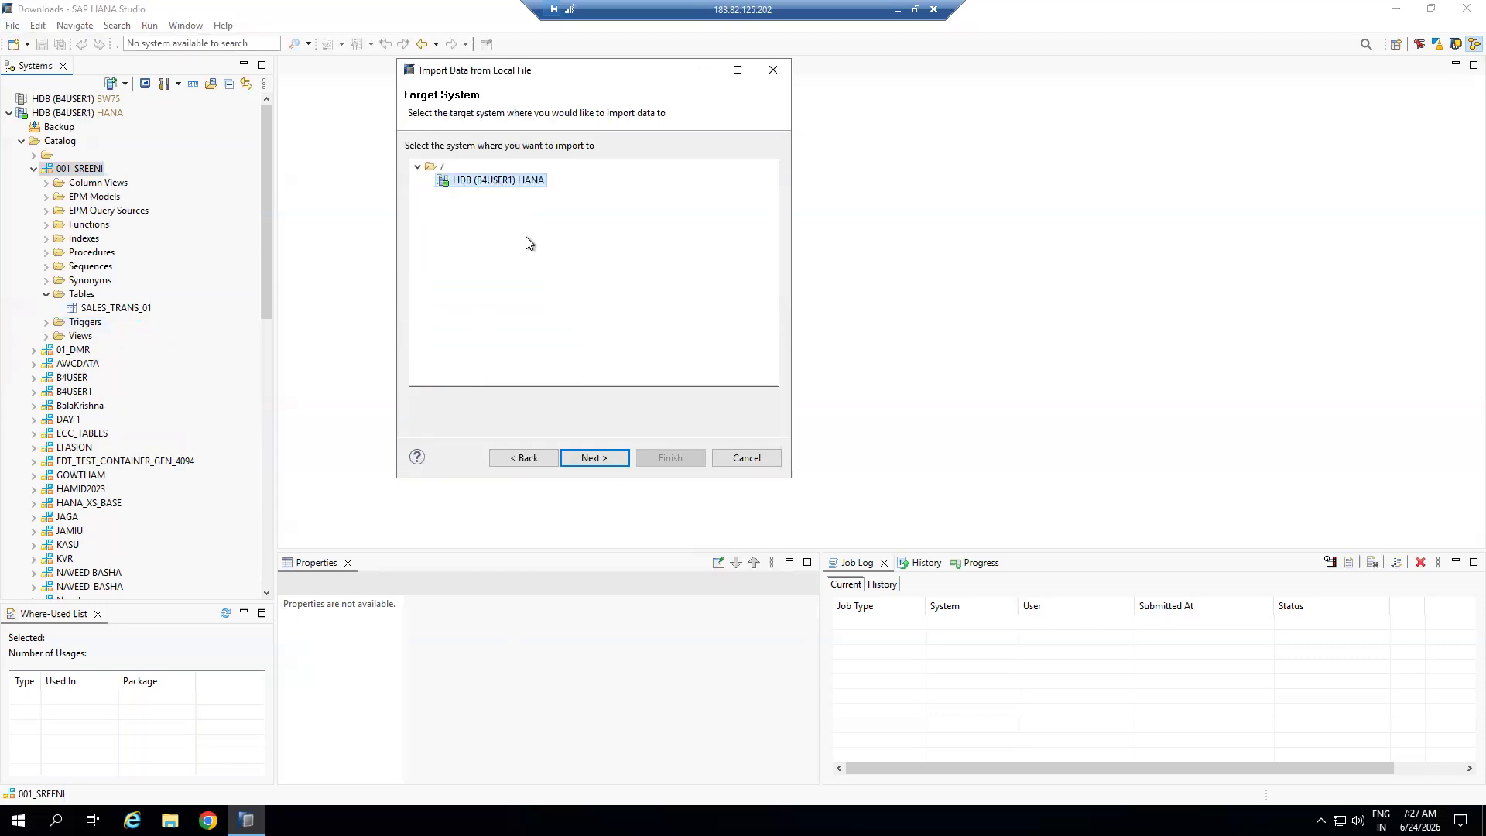
left_click(593, 458)
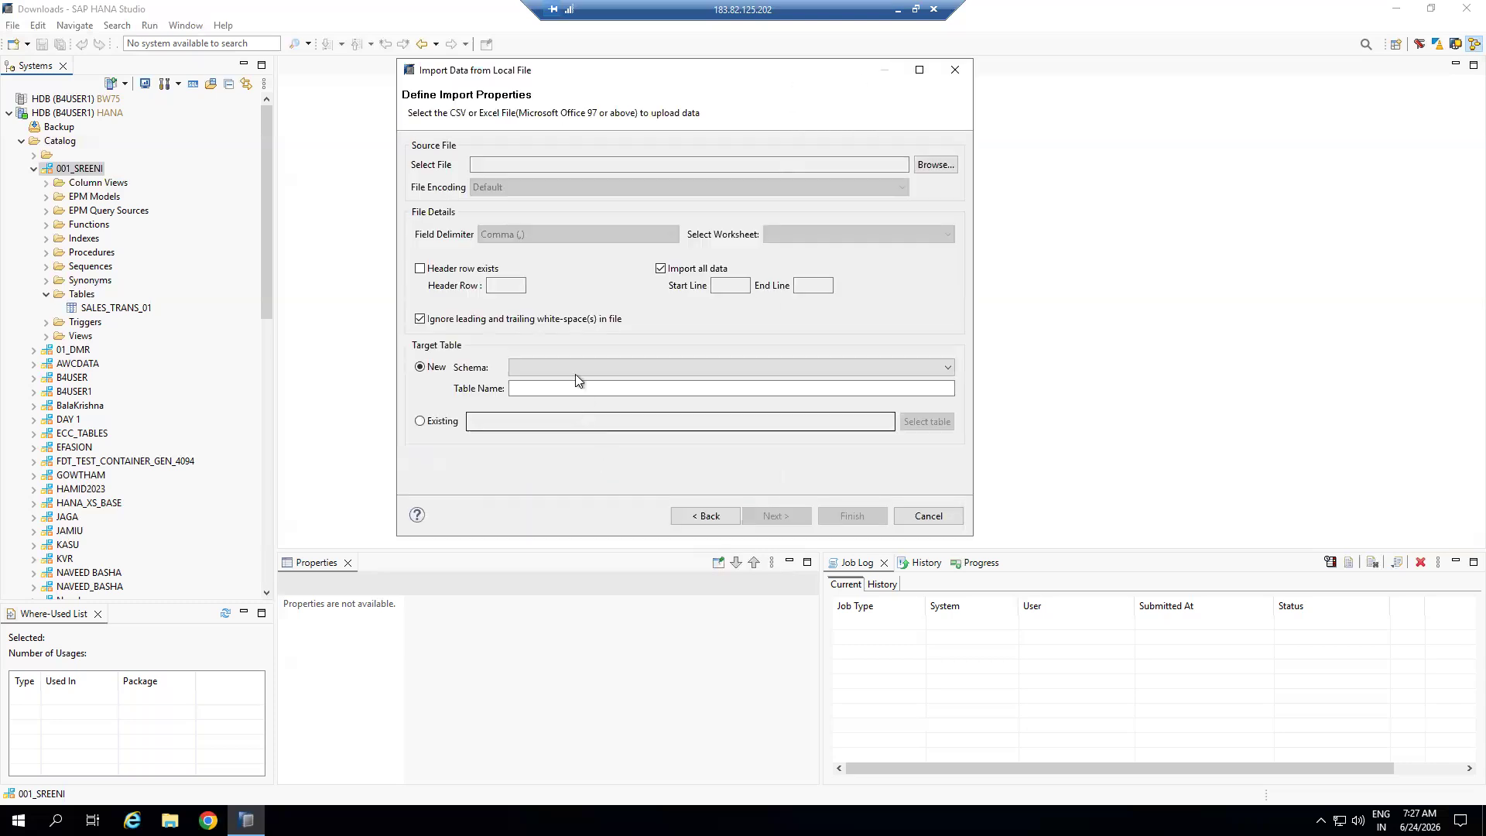
Choose Left.csv from the Desktop as the source file and specify that a header row exists
left_click(956, 168)
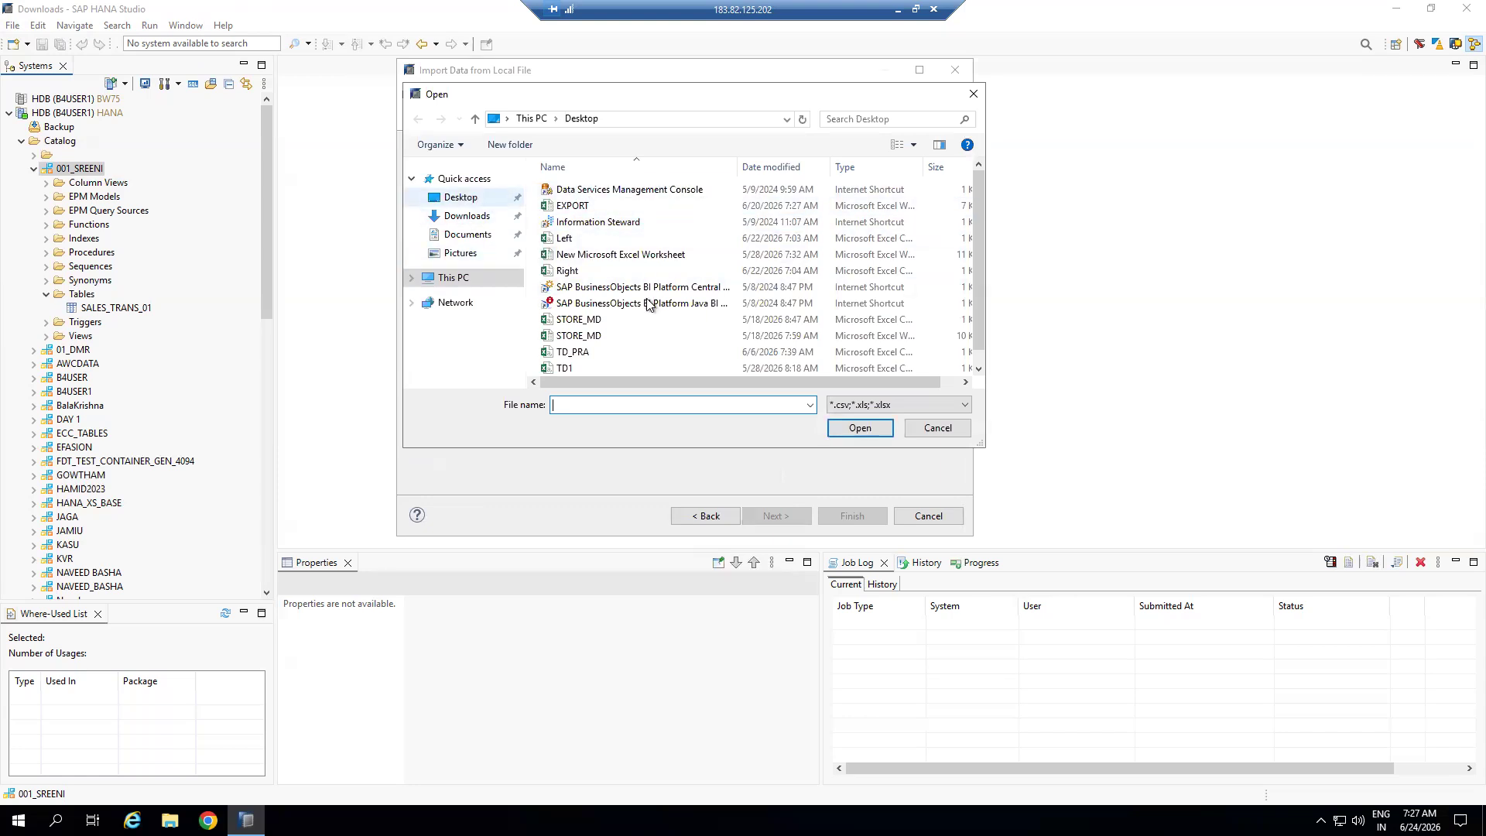
left_click(571, 239)
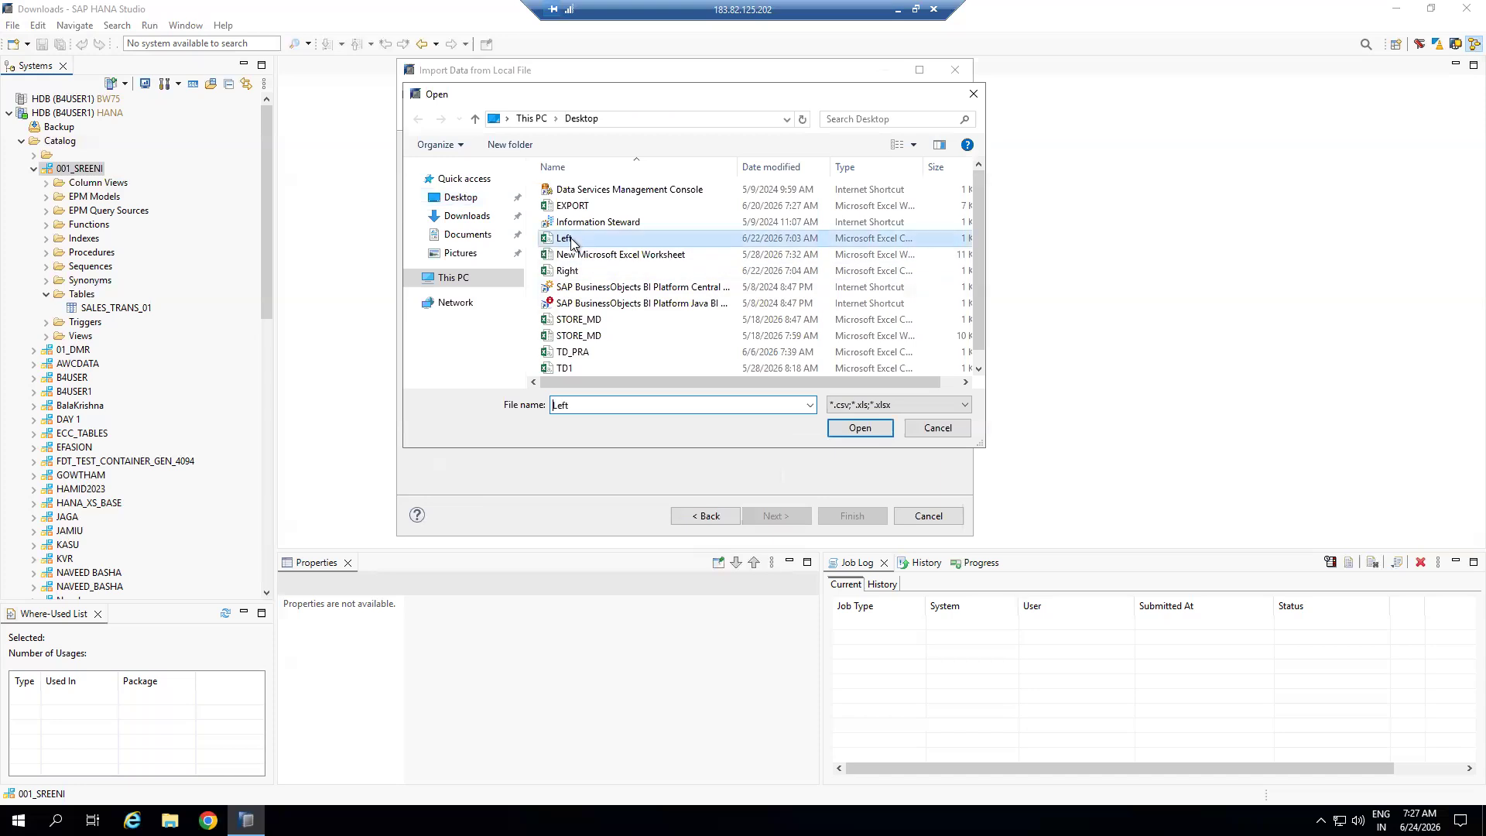
left_click(857, 428)
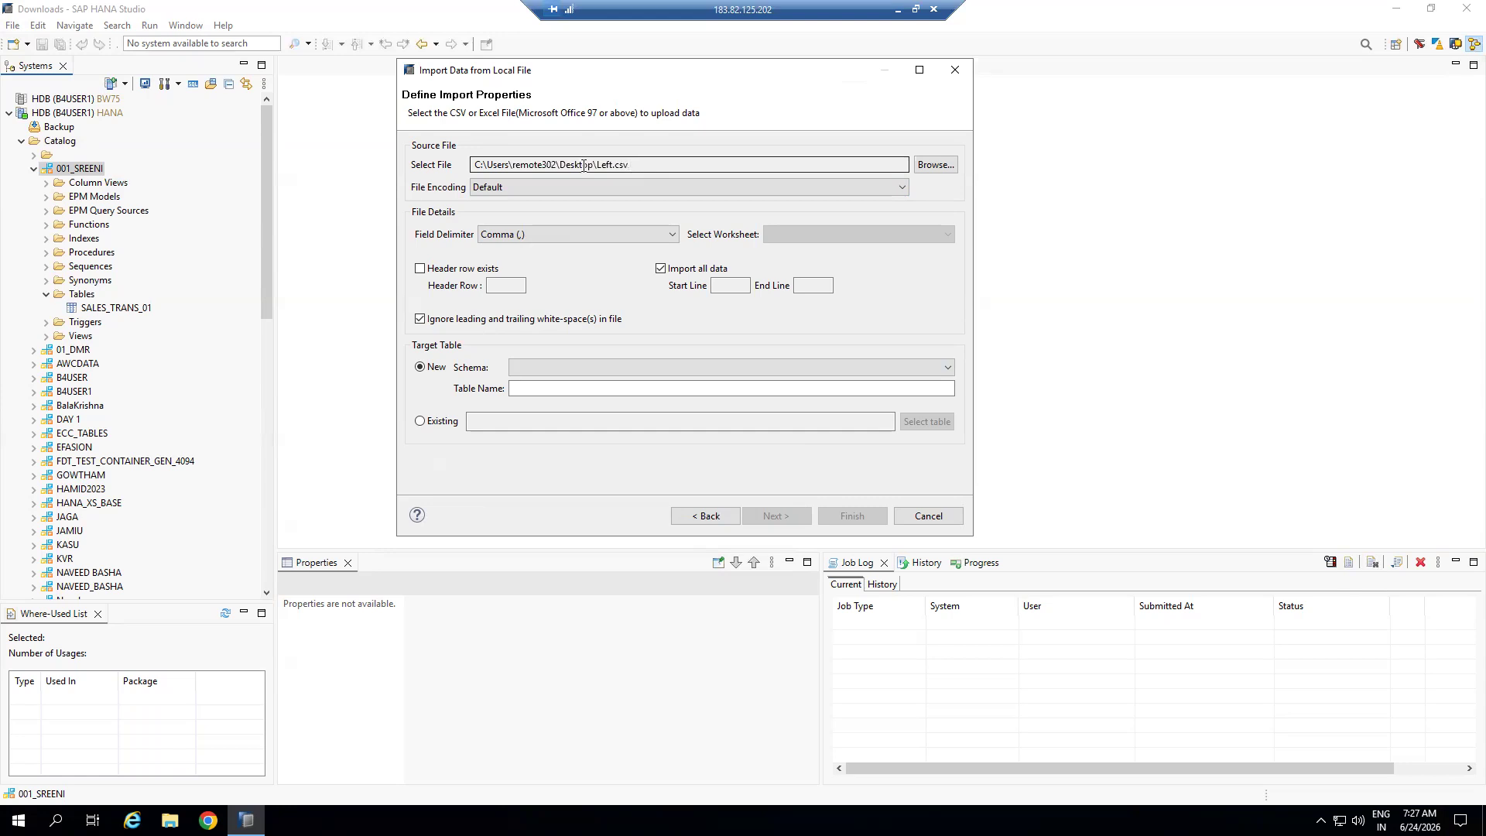
left_click(420, 269)
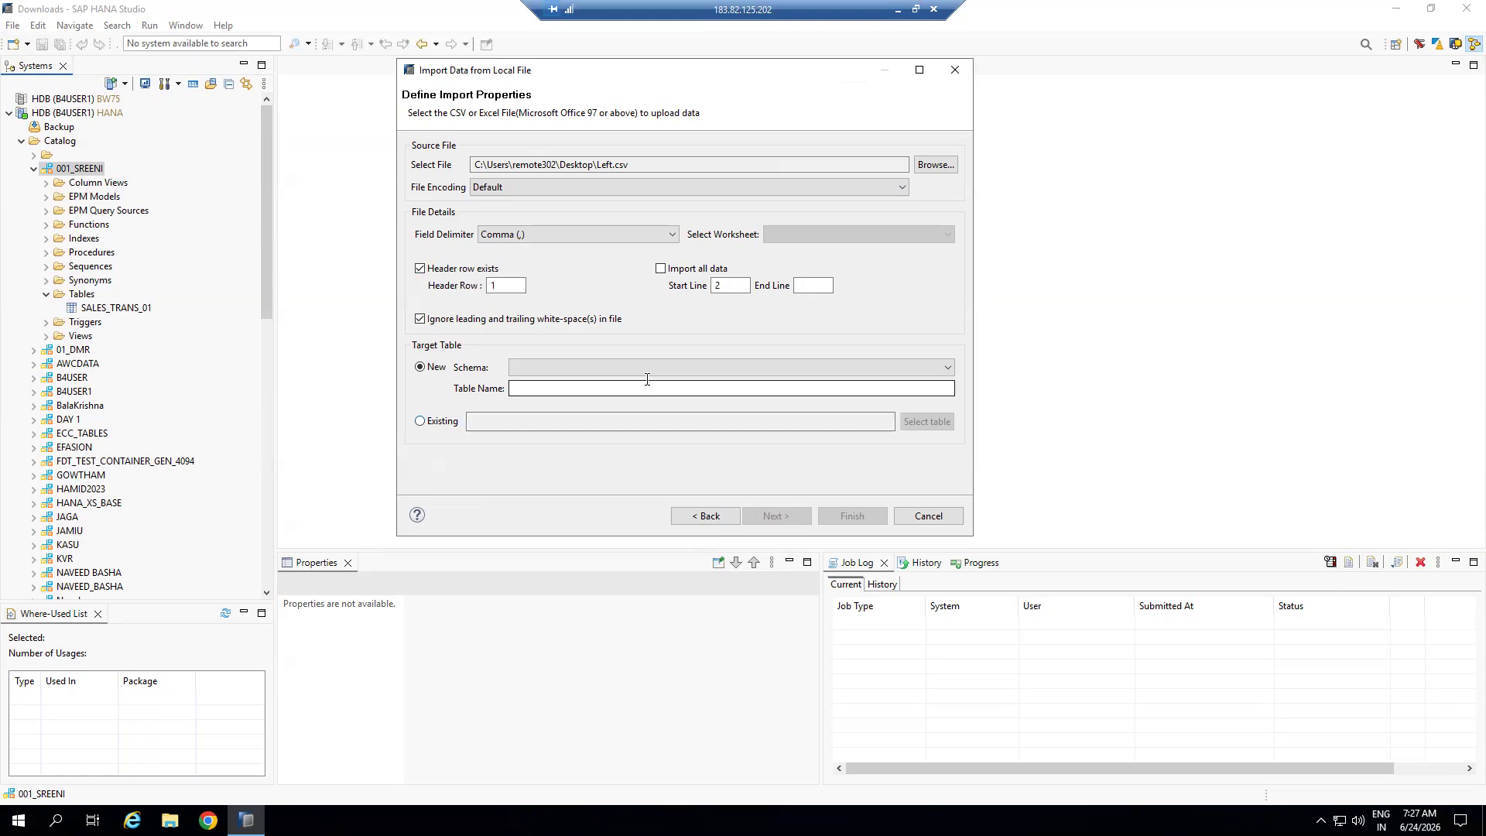
Define a new target table named LEFT in the schema prefixed 001_ and continue to the table definition and mappings
left_click(947, 373)
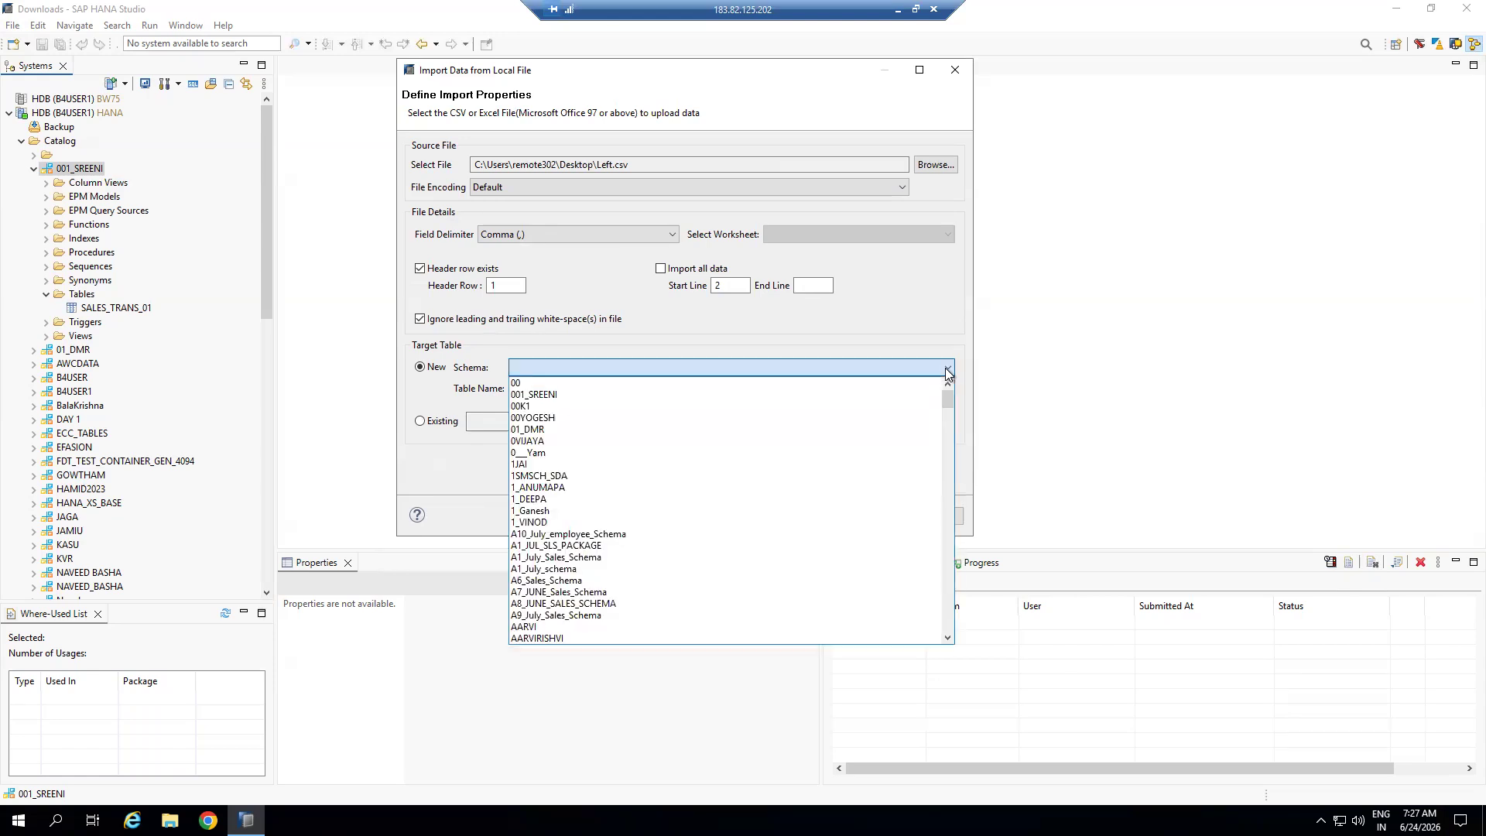
left_click(522, 395)
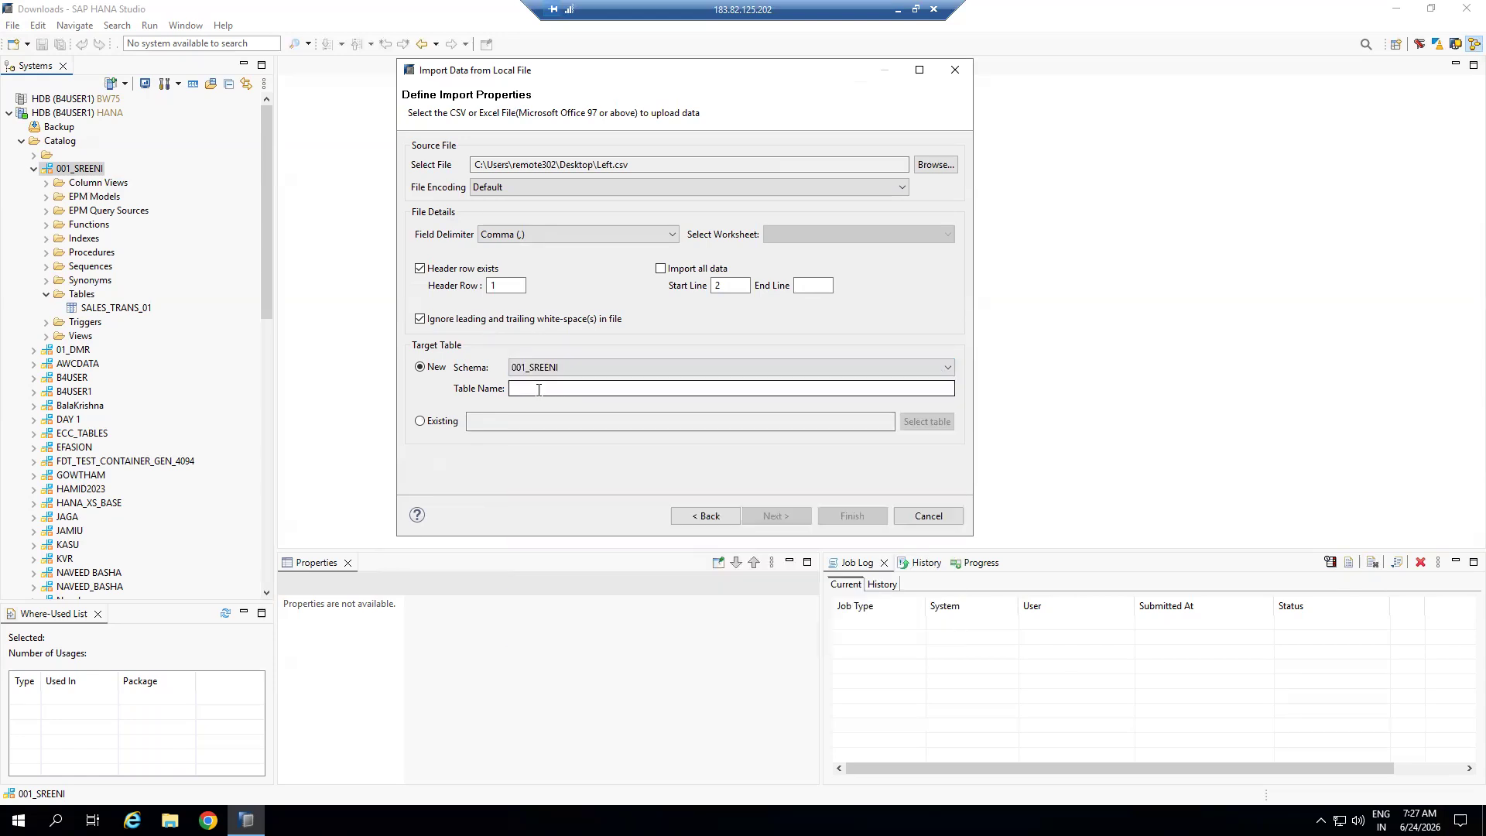
left_click(545, 387)
left_click(538, 388)
type("L")
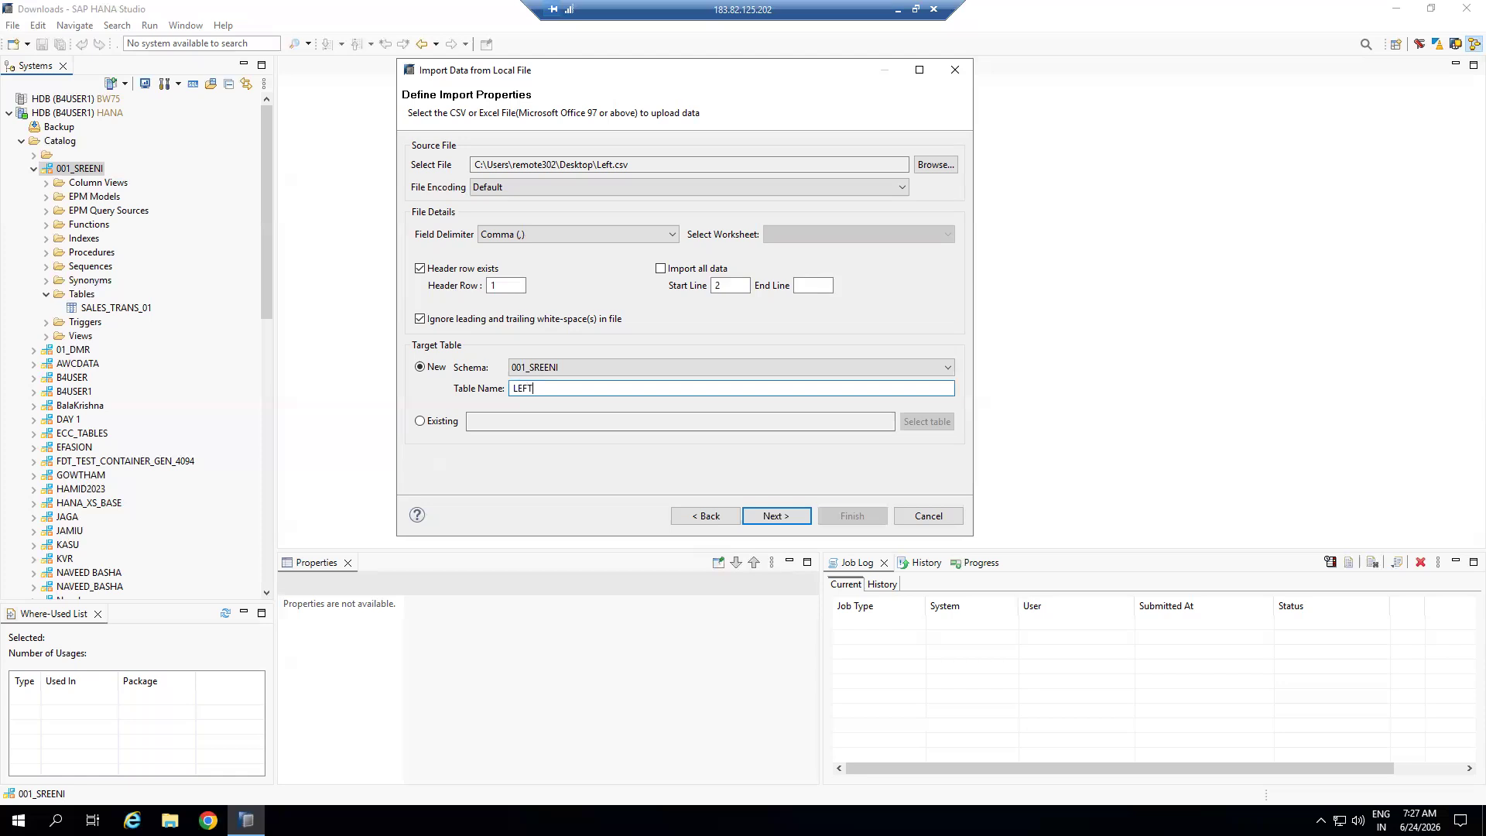
type("EFT")
left_click(775, 517)
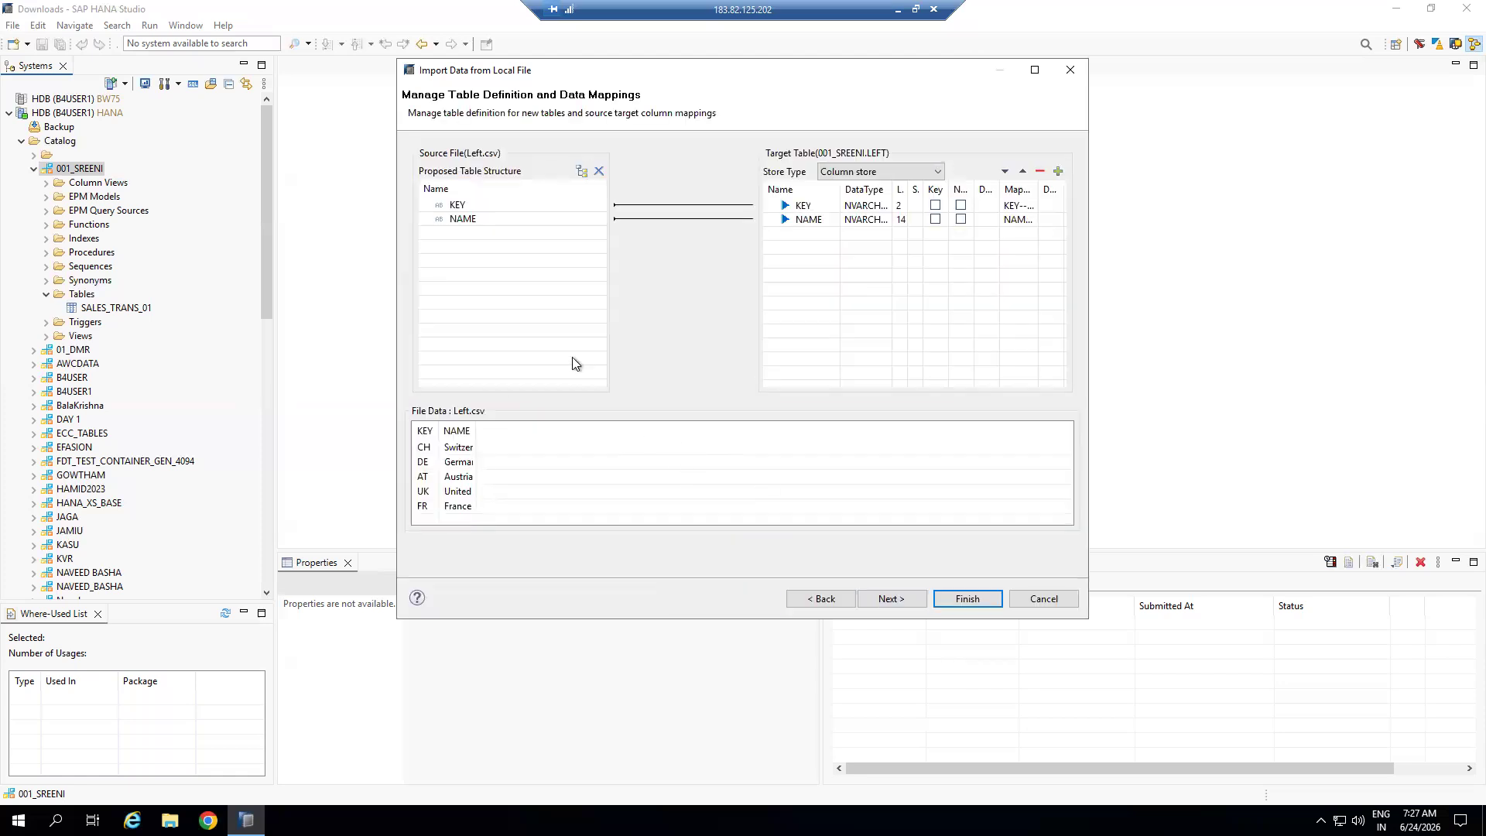
Mark the KEY column of the target table as key and NotNull
left_click(935, 208)
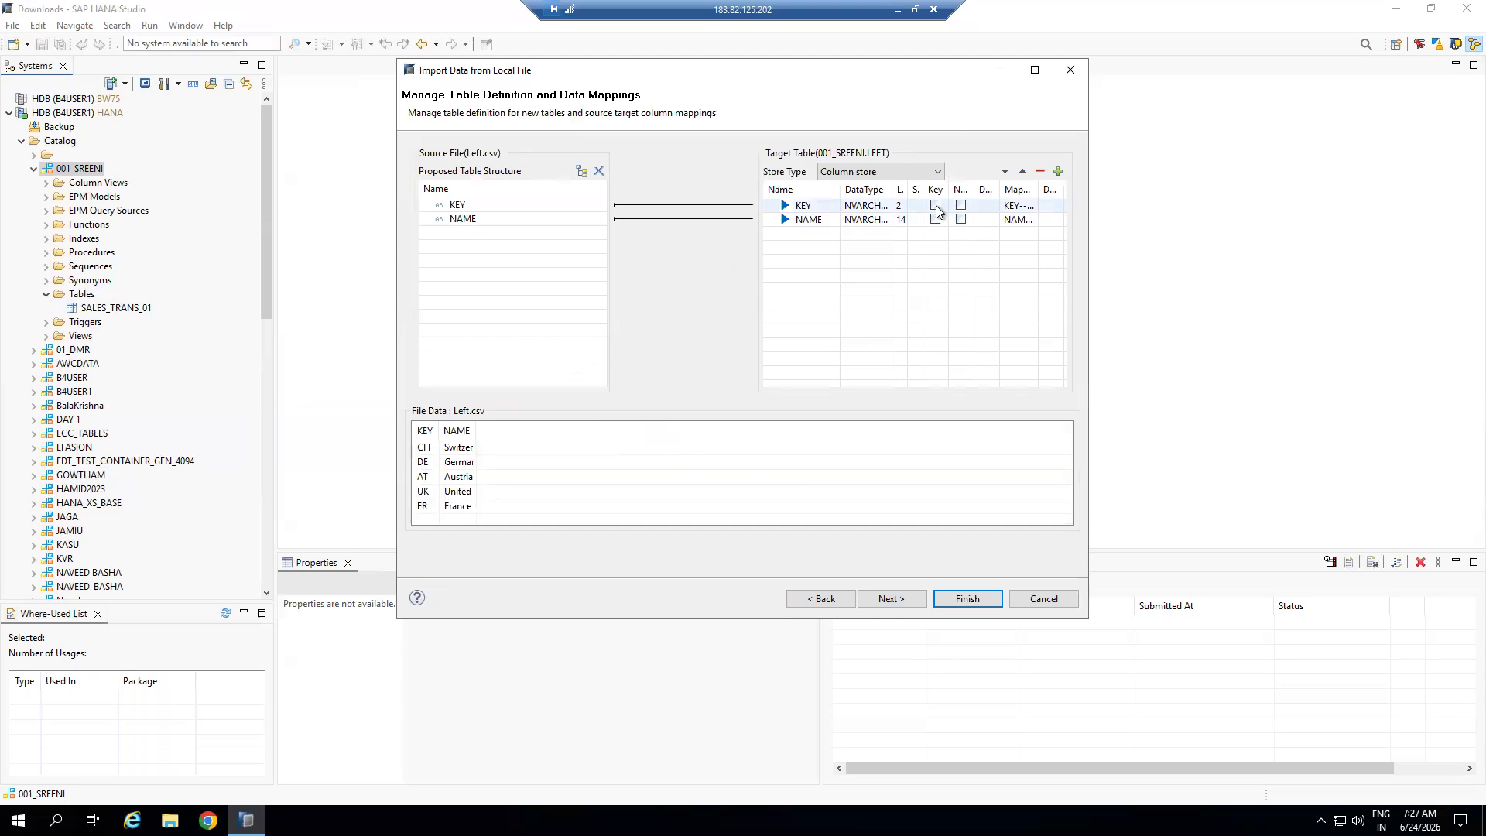
left_click(935, 206)
left_click(961, 207)
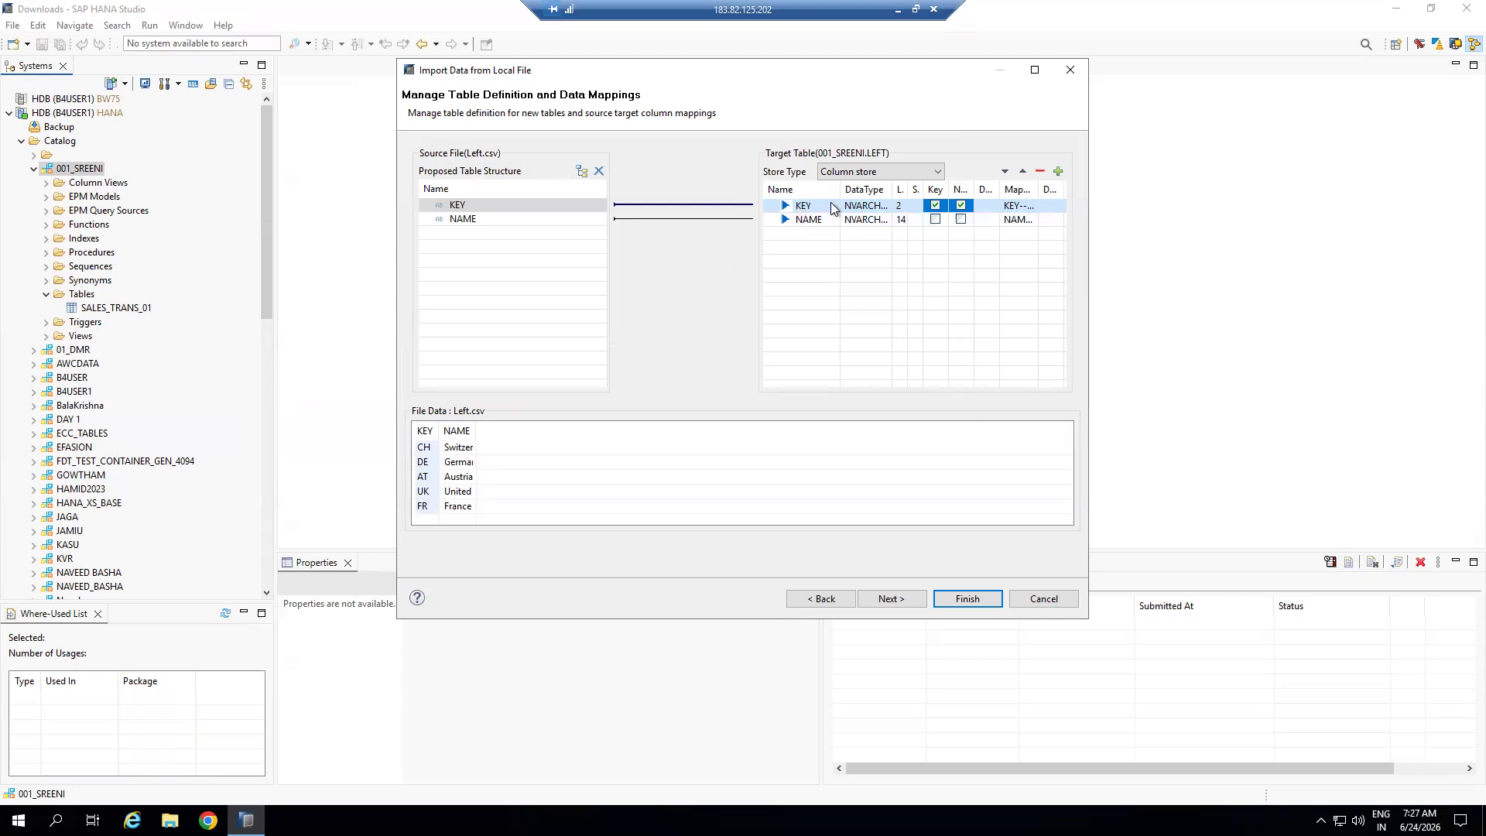
Maximize the import wizard, widen the file data columns to review keys and names, and finish the import
left_click_drag(973, 190, 994, 184)
left_click(1034, 70)
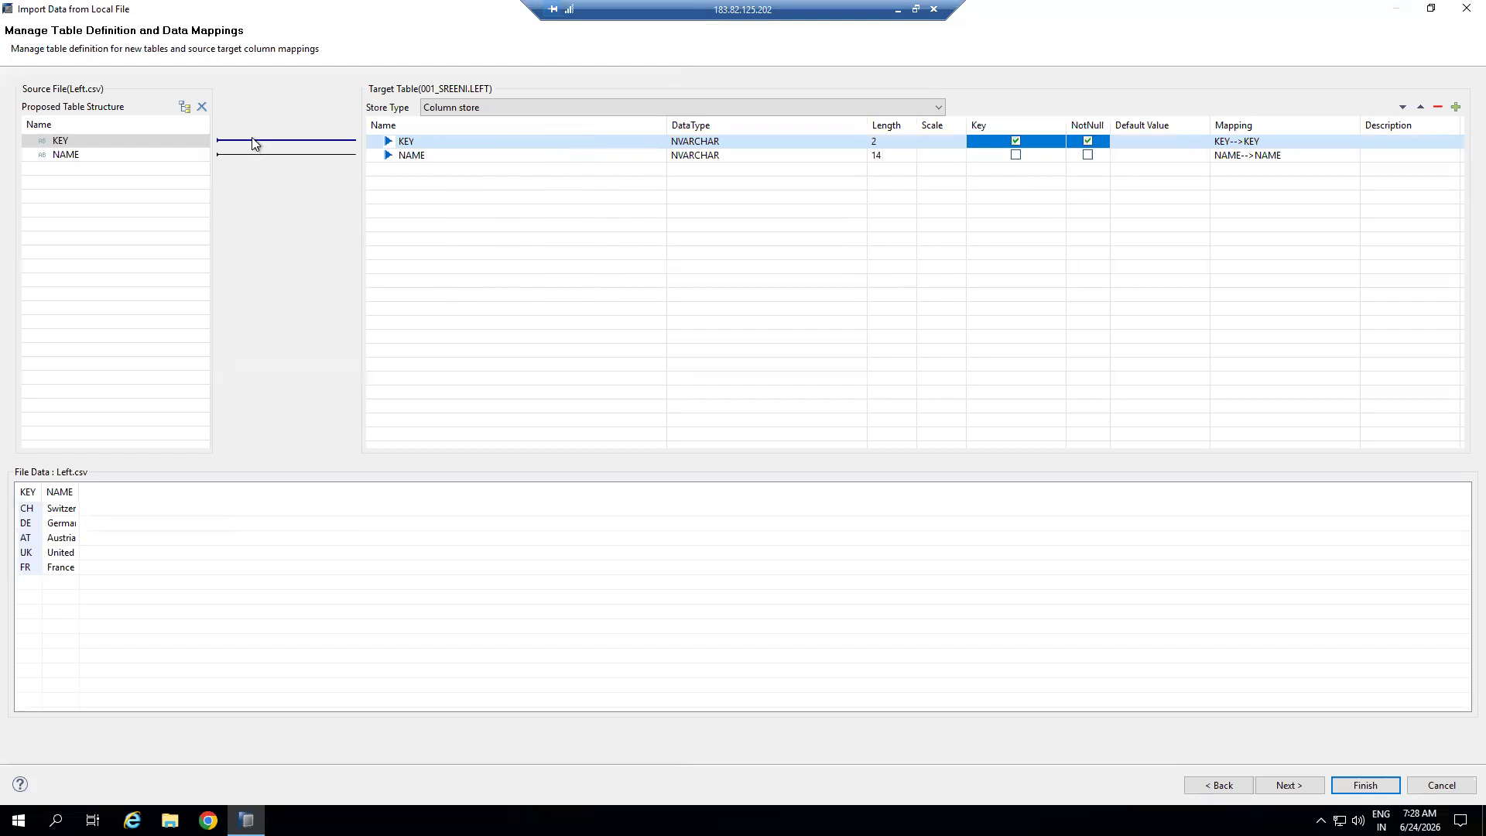
left_click(425, 142)
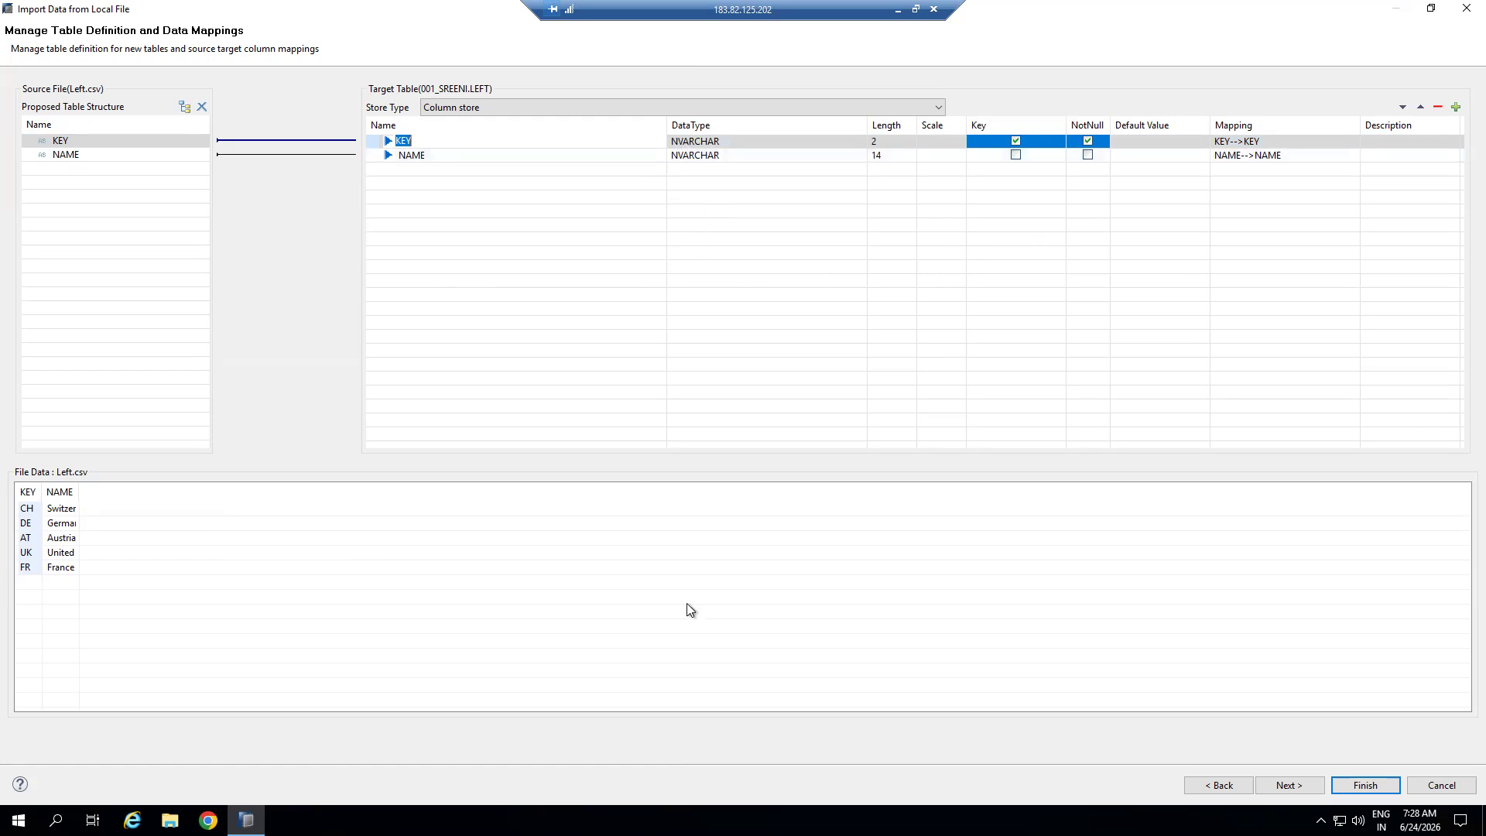
left_click_drag(79, 489, 148, 499)
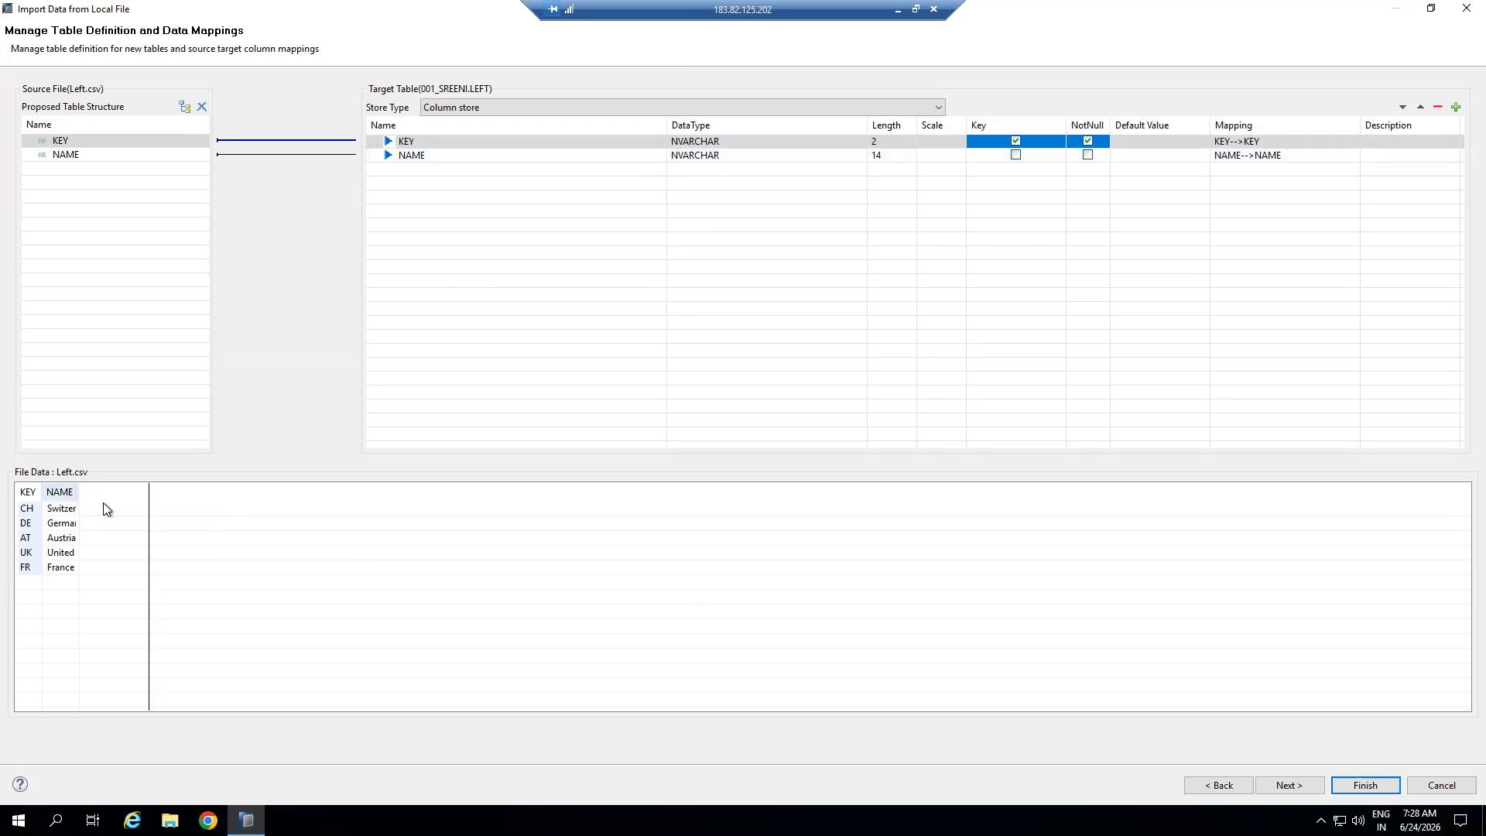
left_click_drag(40, 486, 87, 492)
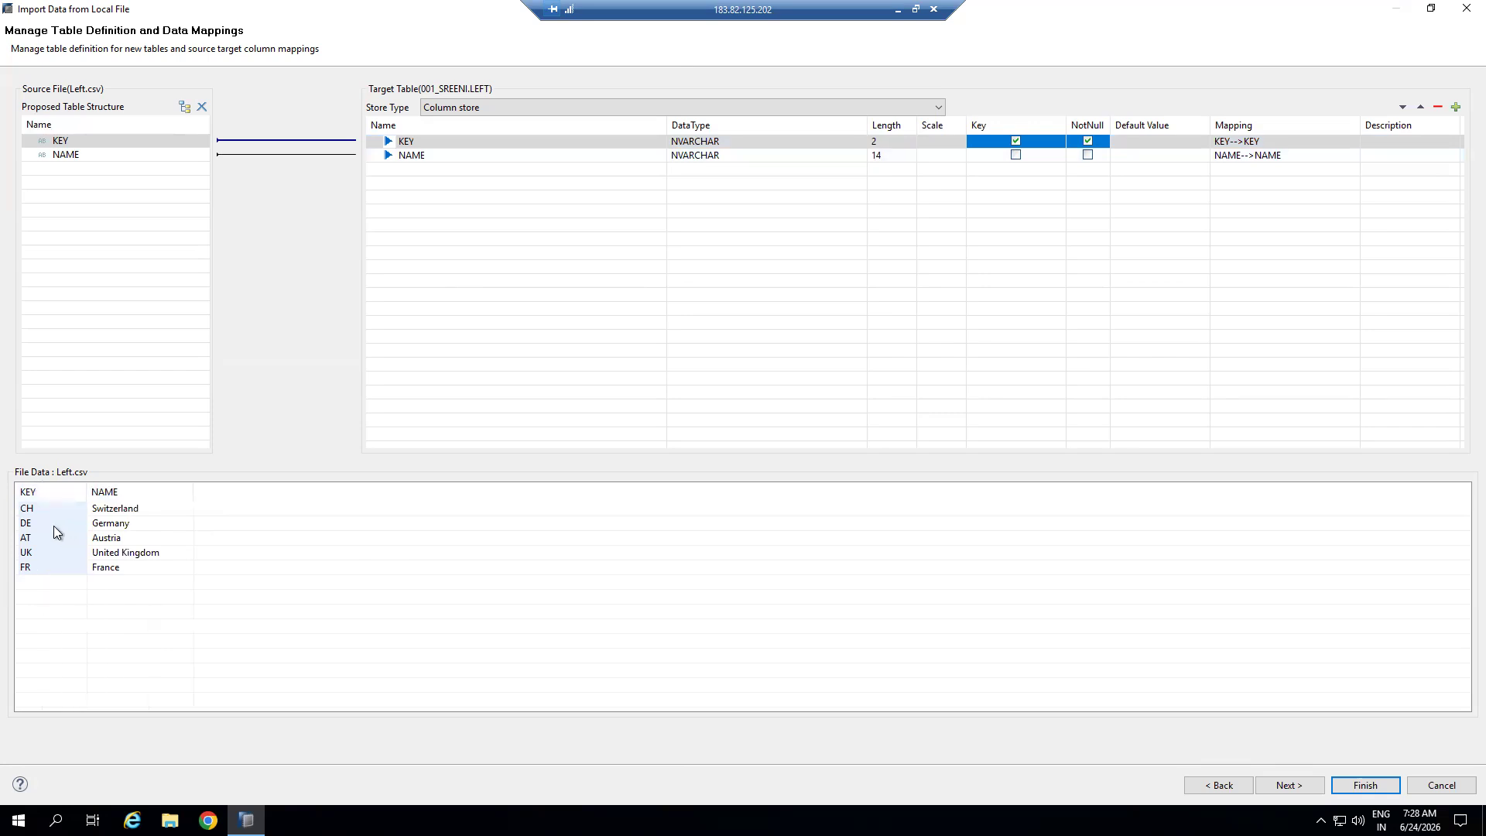
left_click(1367, 785)
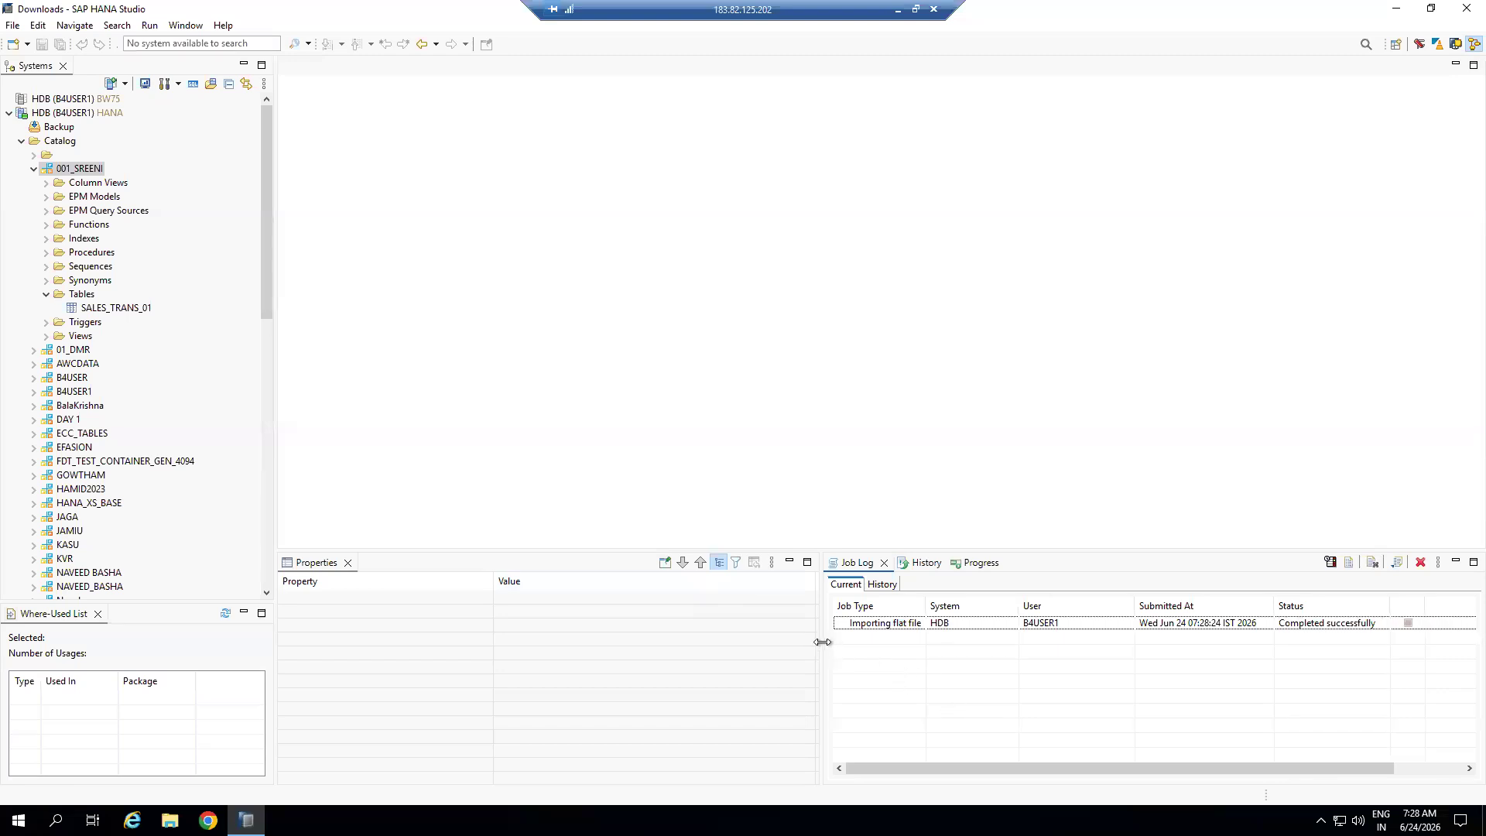
Widen the Job Log to check the import job, and refresh the schema's Tables folder
left_click_drag(822, 641, 731, 643)
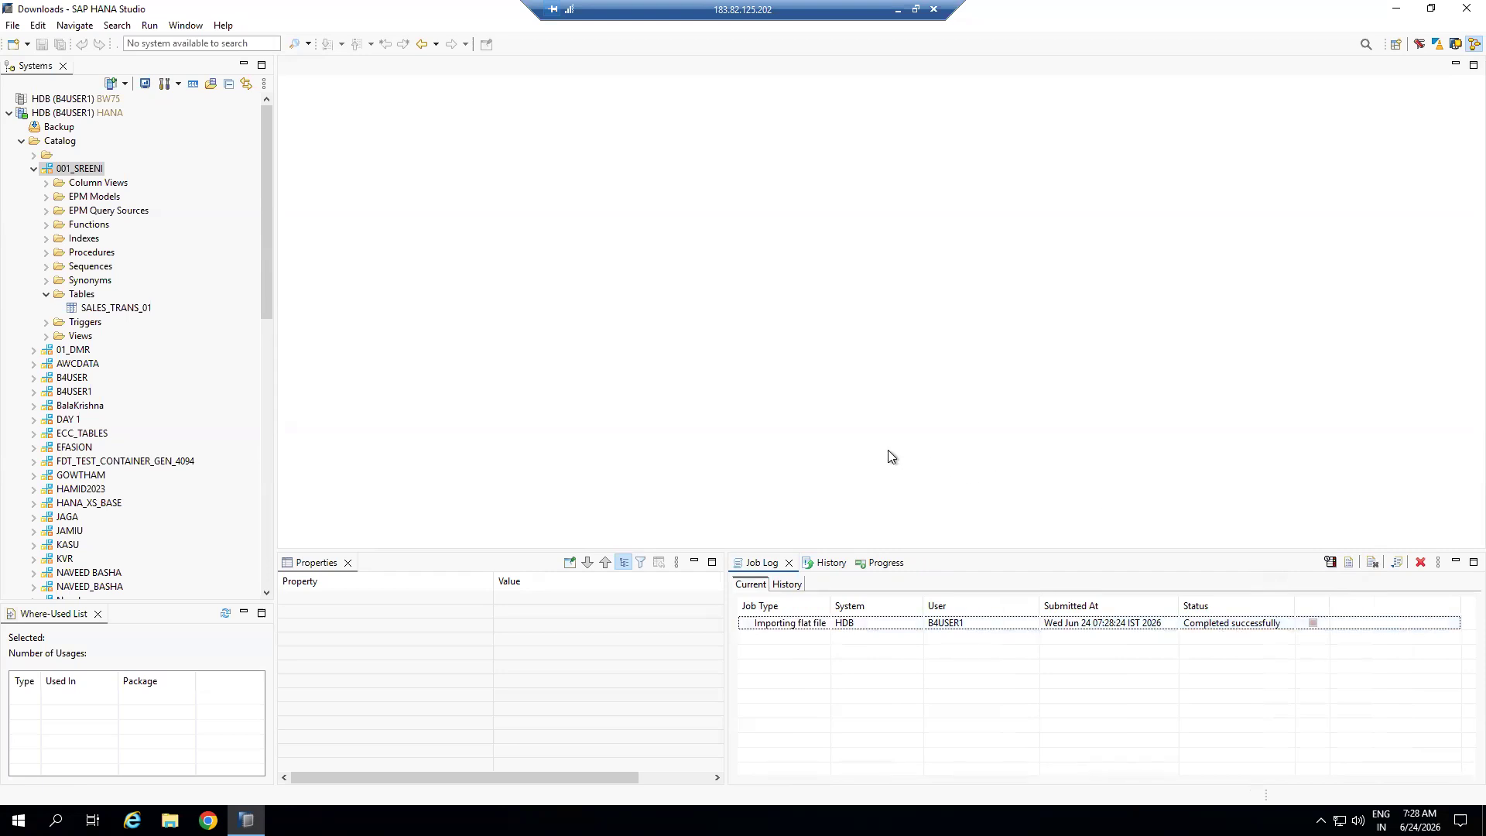
left_click(82, 295)
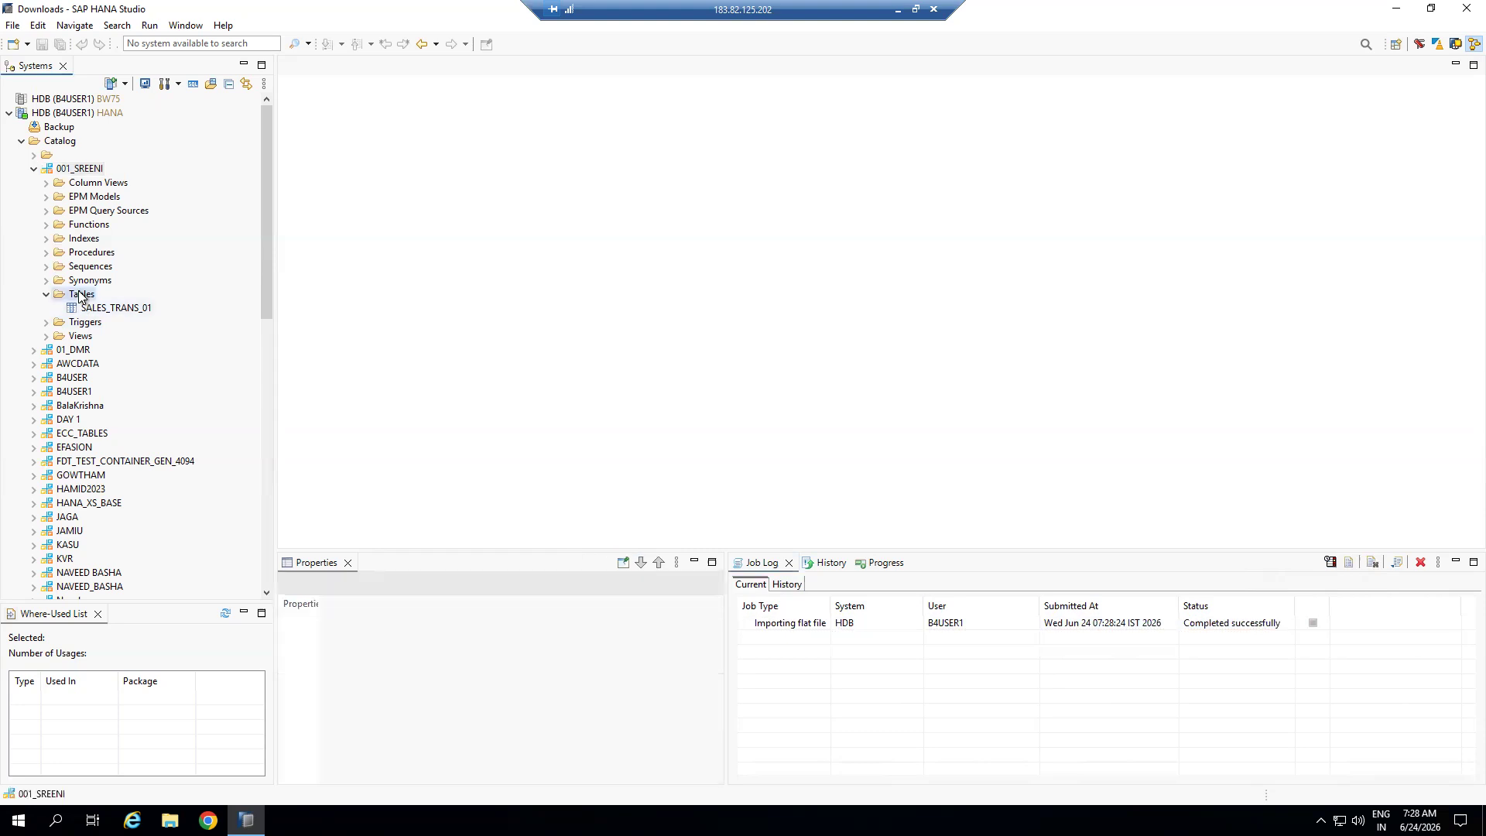
right_click(80, 297)
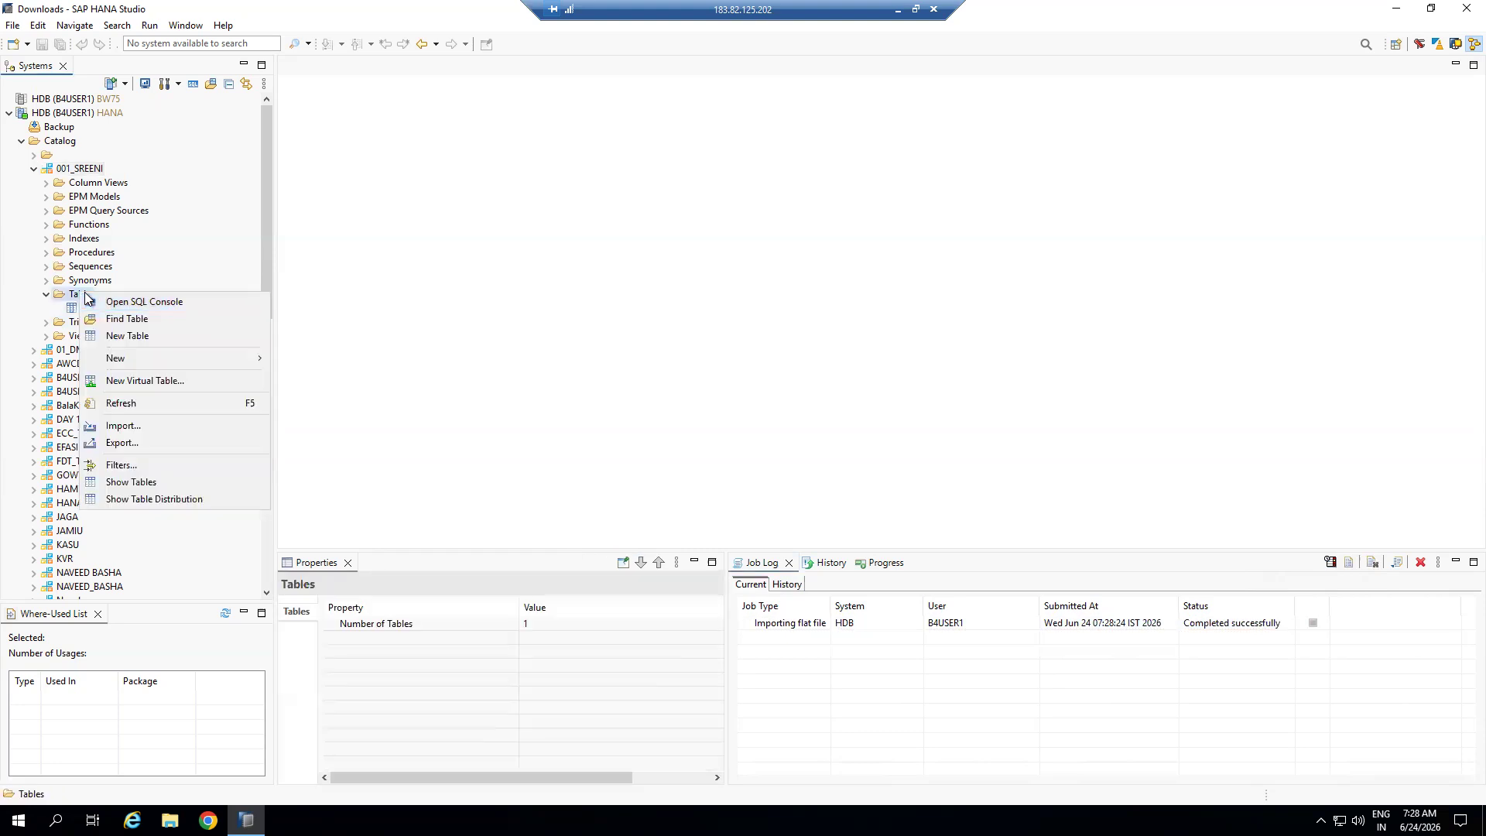
left_click(128, 401)
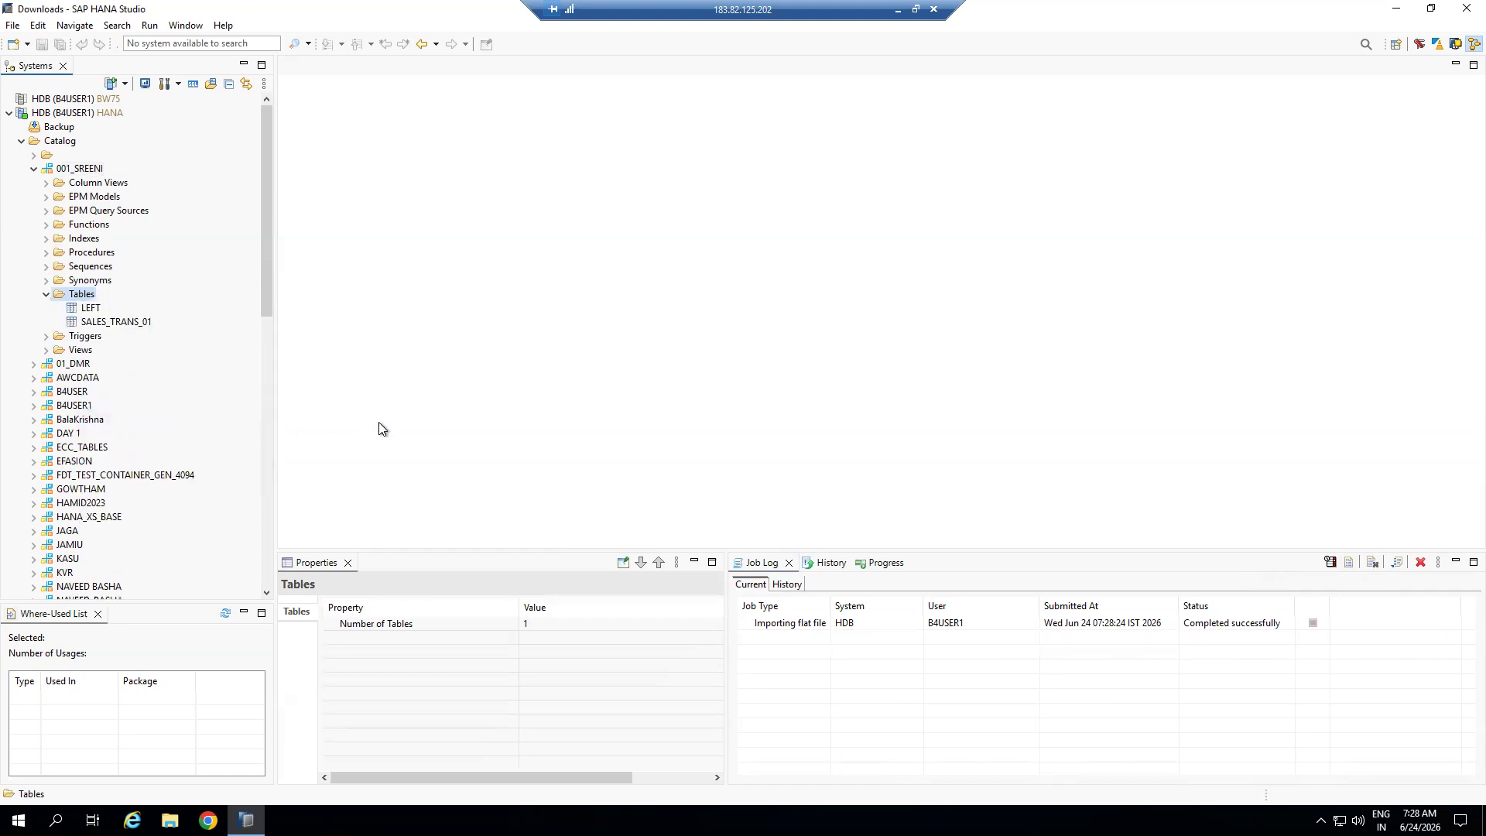
Open the LEFT table's definition to examine its columns, and open its data preview
double_click(89, 308)
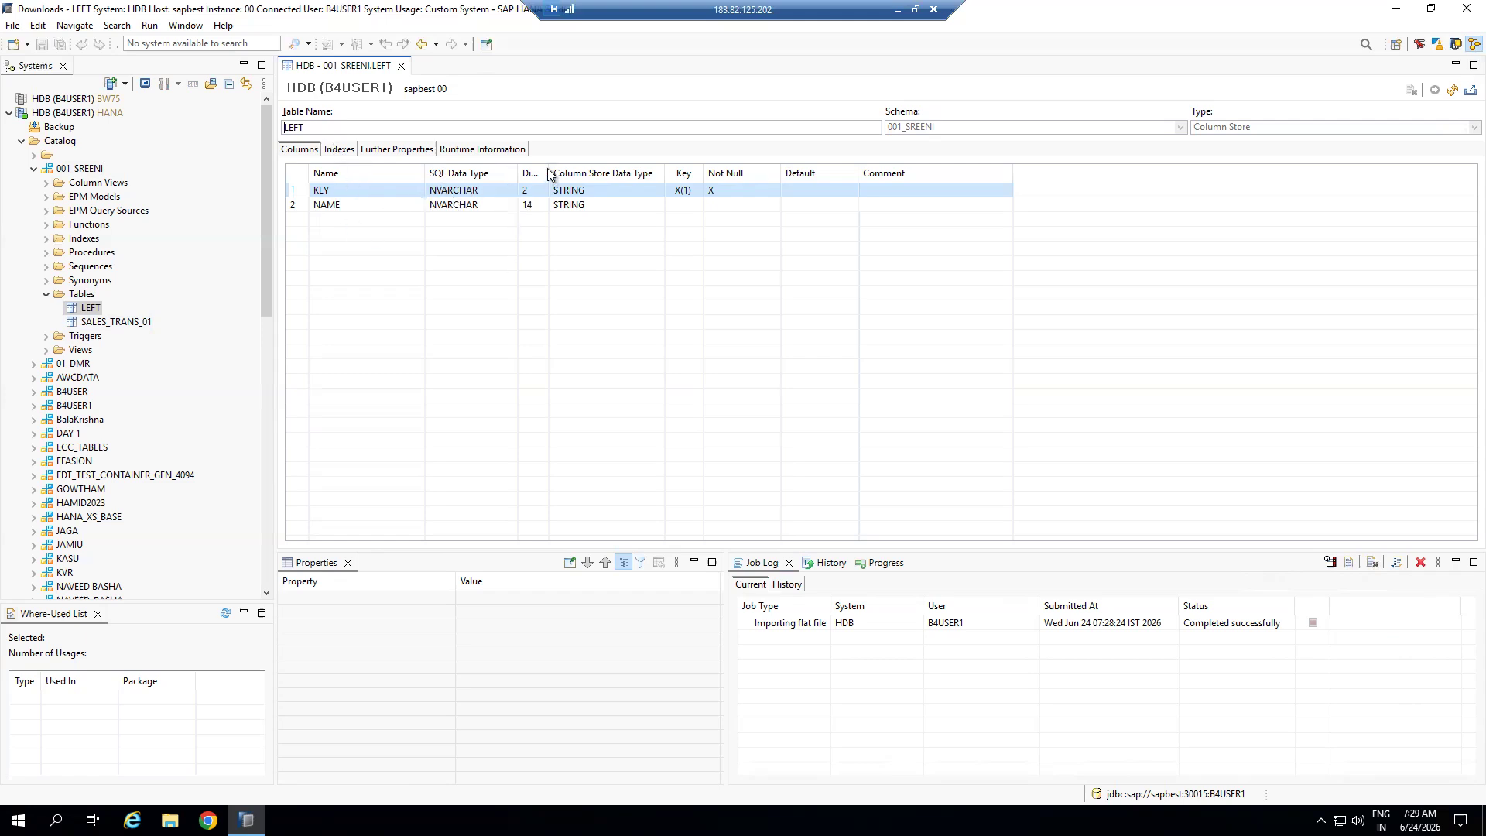
left_click_drag(548, 174, 582, 172)
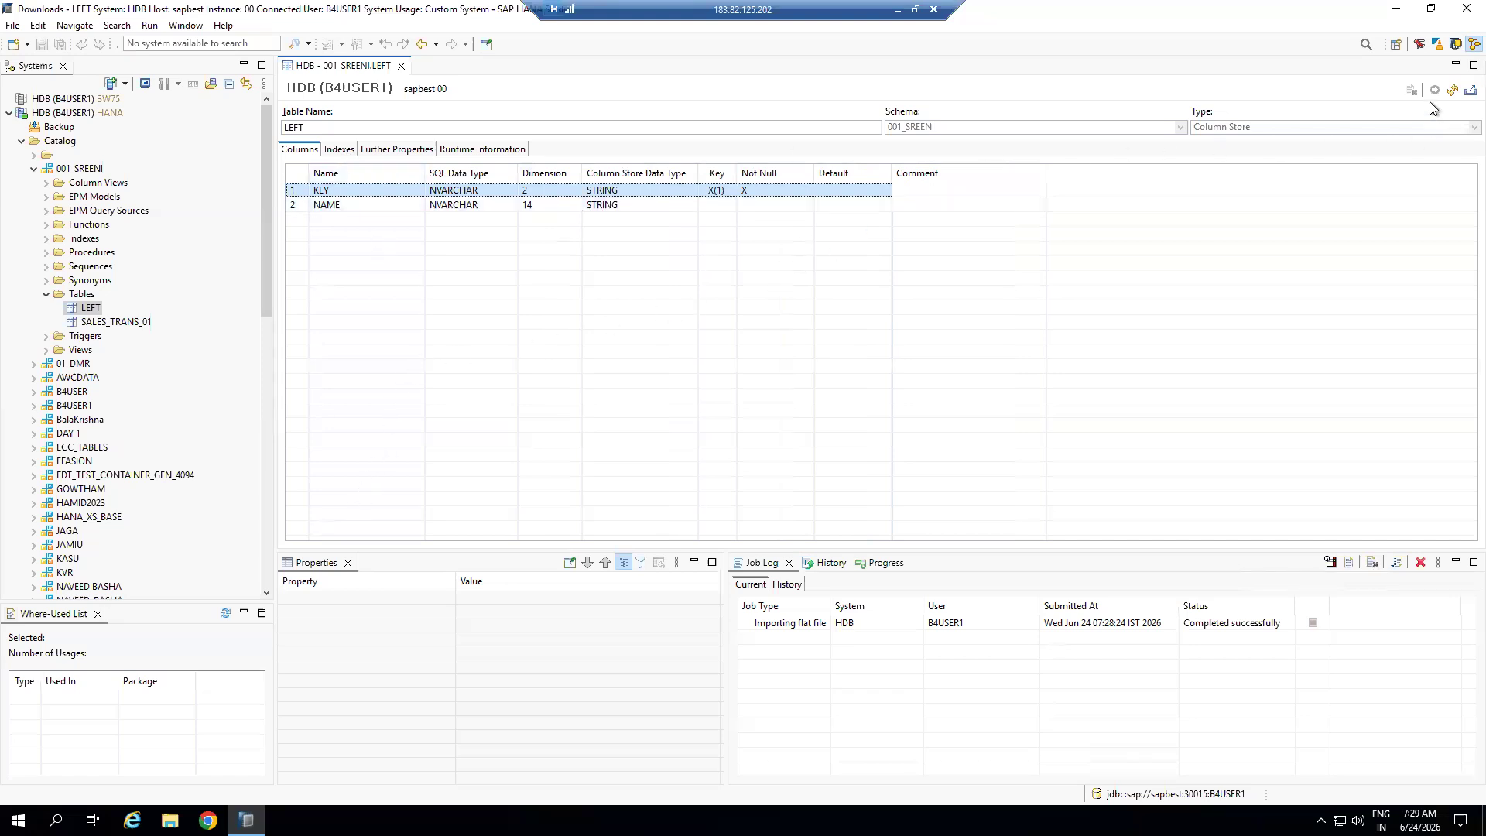
right_click(90, 309)
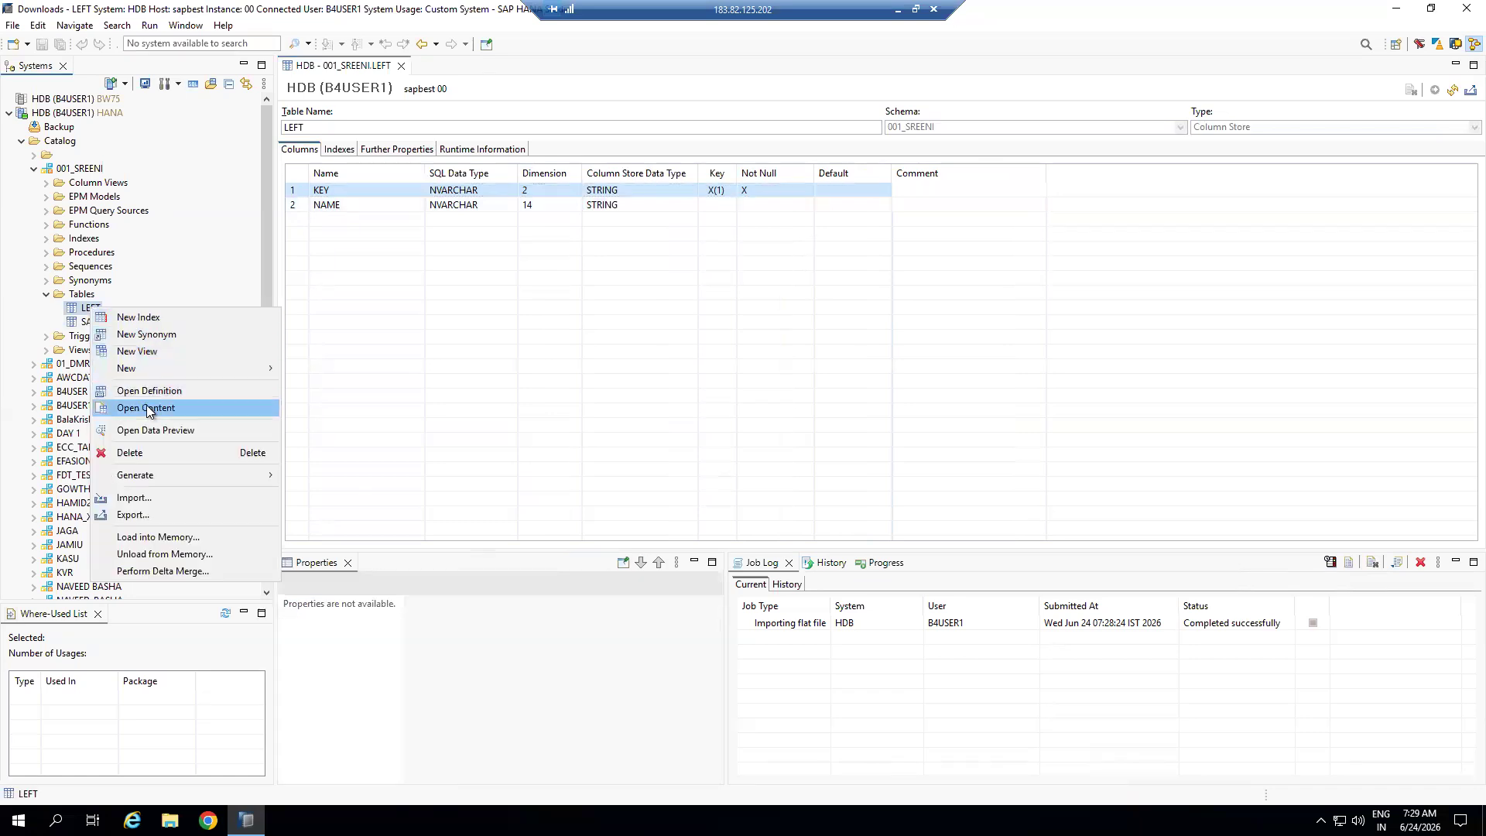
left_click(147, 430)
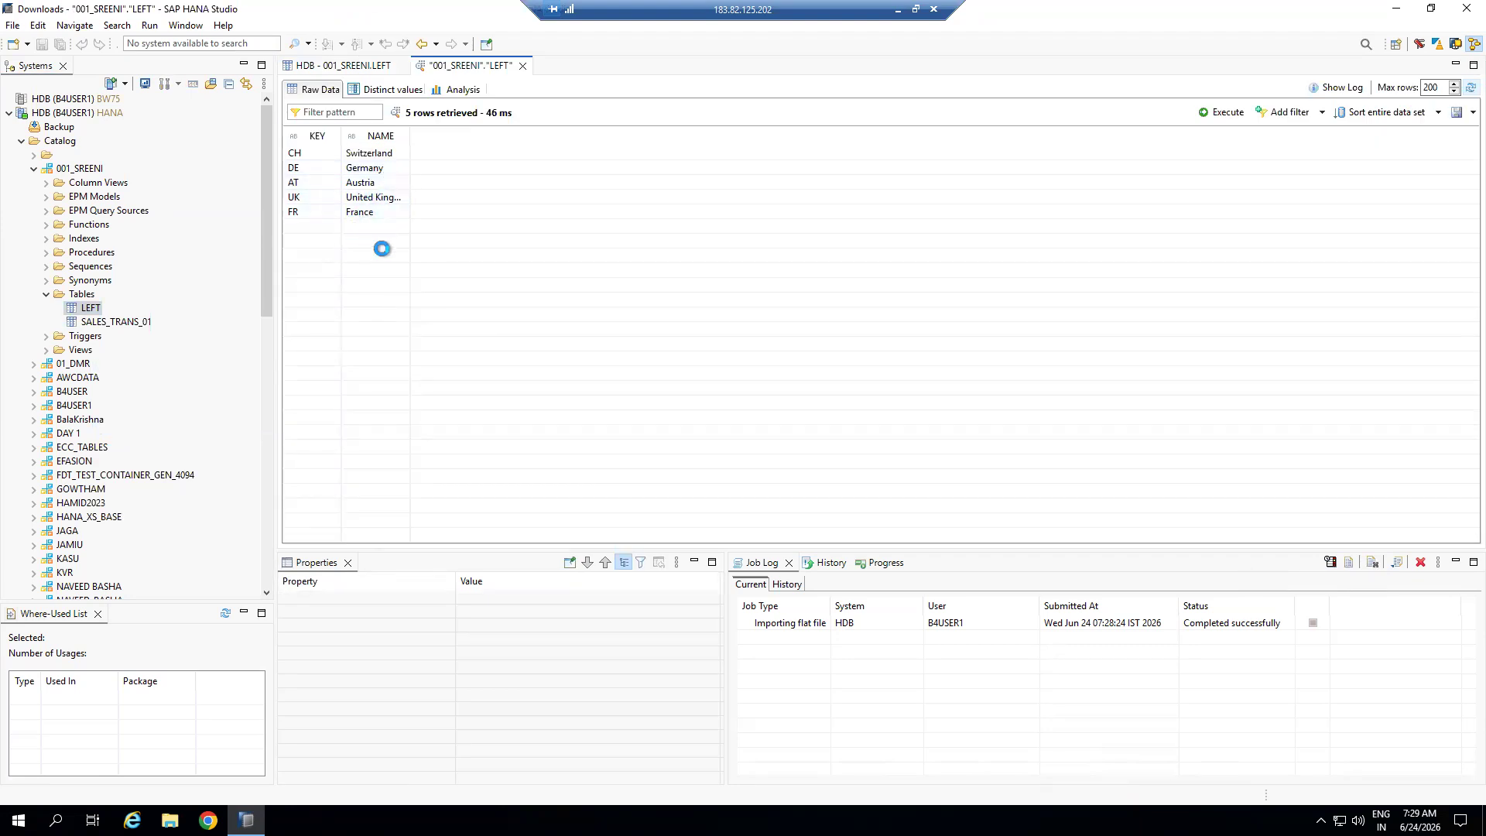
Analyze the LEFT data with KEY and NAME on the labels axis in different output formats, and close both table editors
left_click(403, 89)
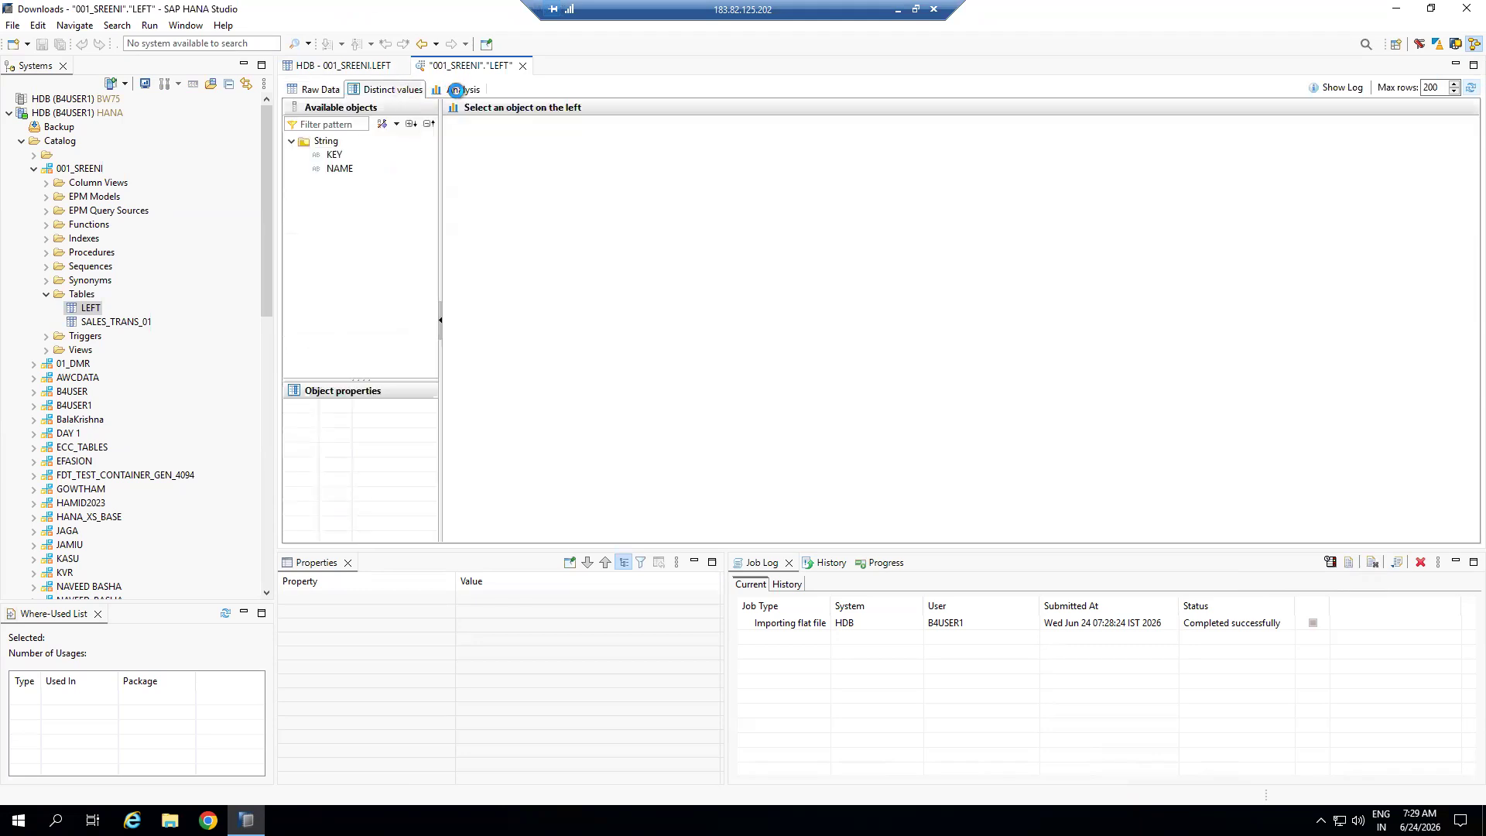
left_click(456, 90)
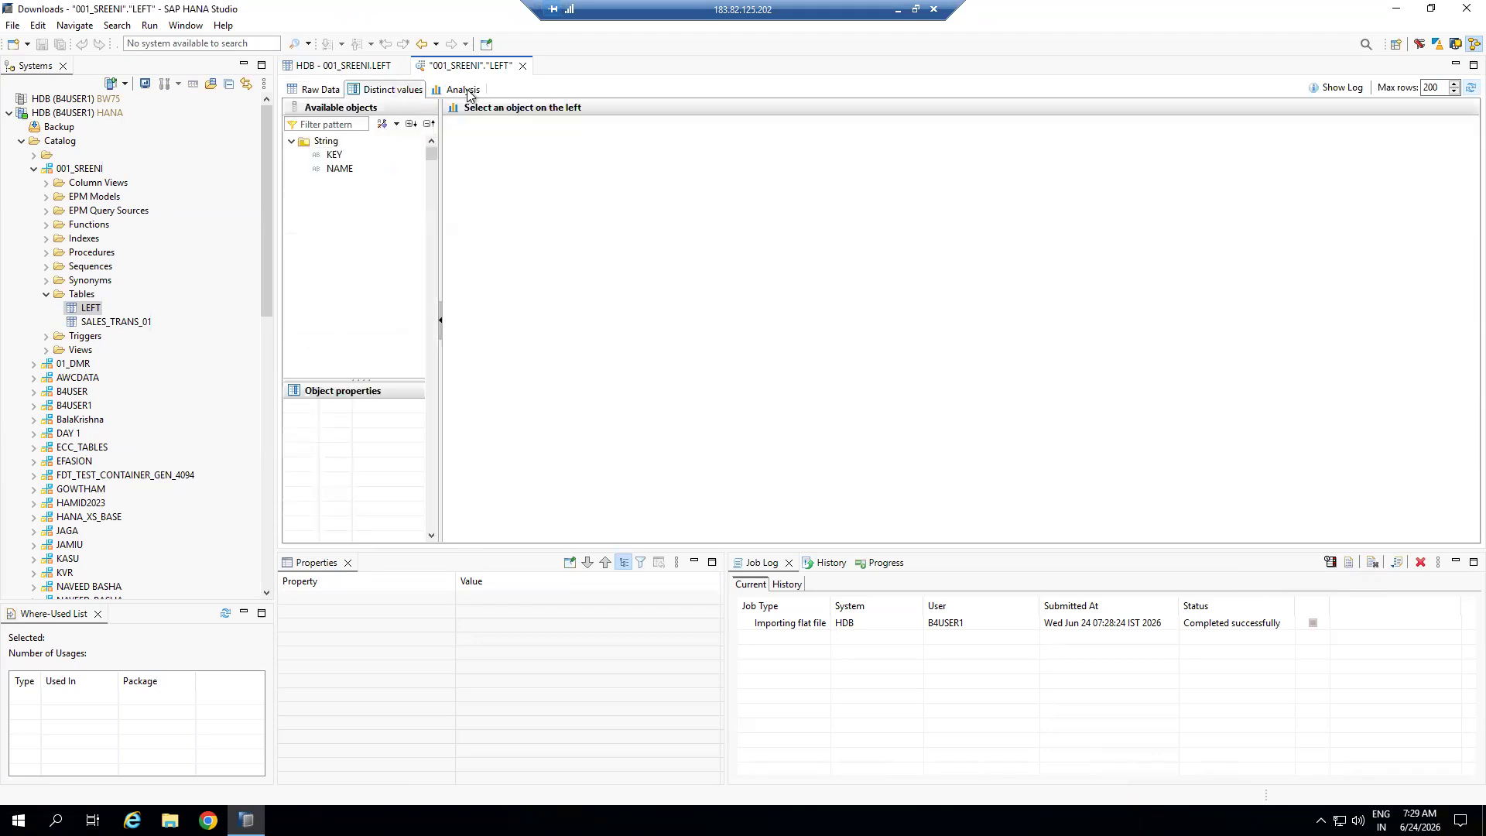
left_click_drag(334, 154, 558, 220)
left_click(718, 136)
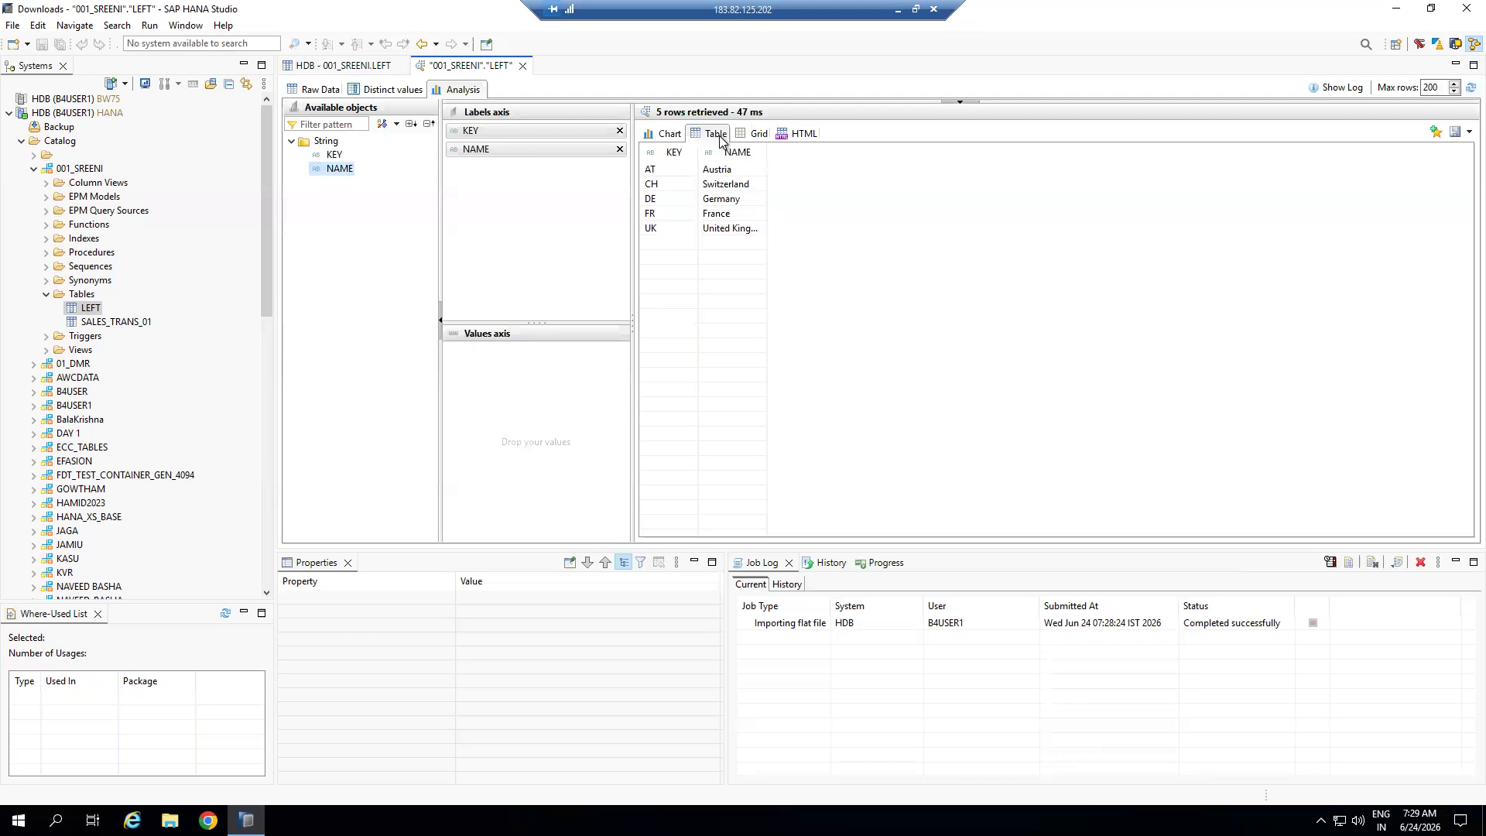
left_click(766, 134)
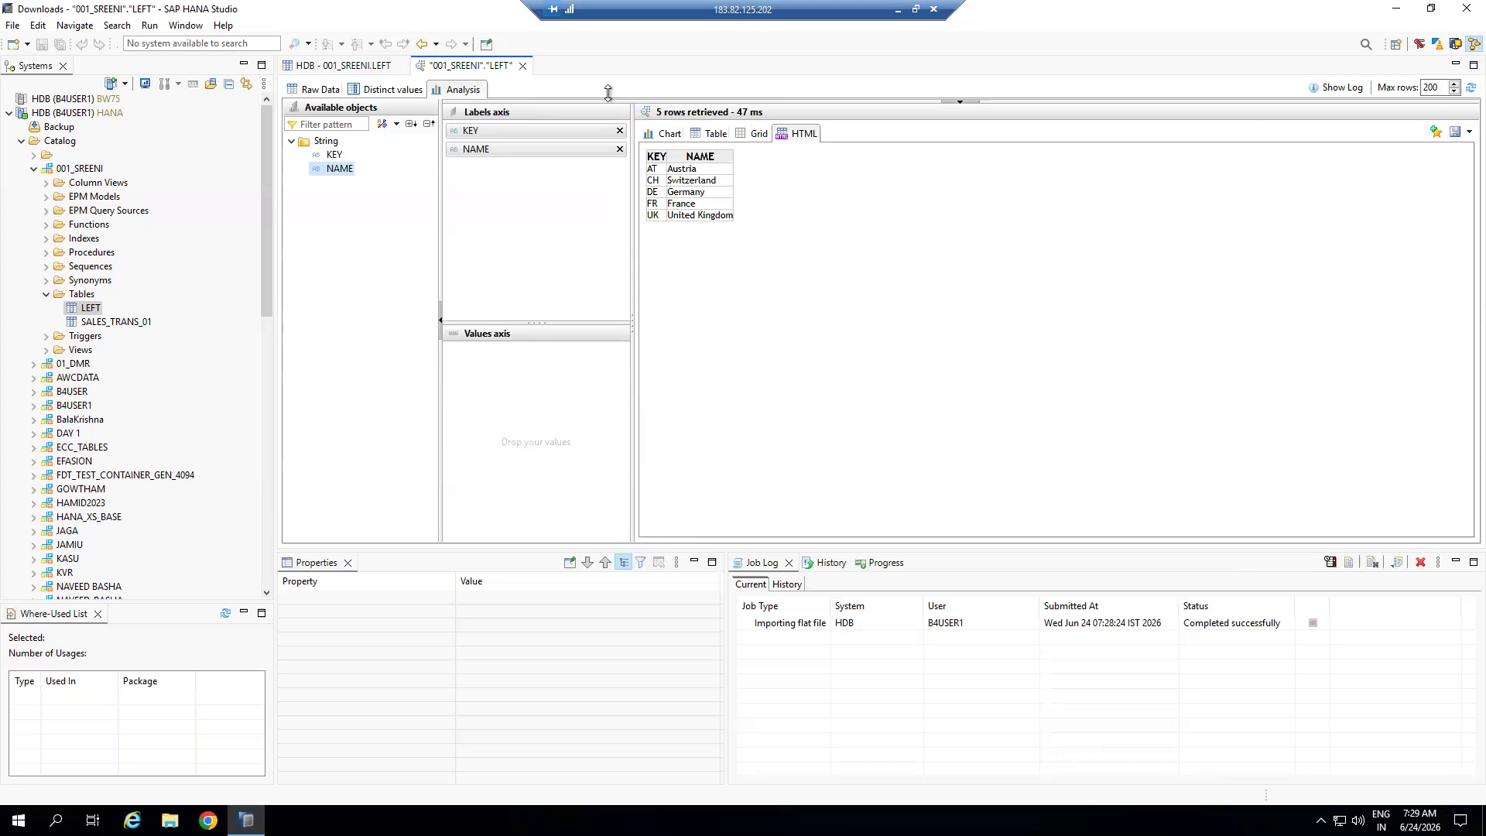
left_click(523, 66)
left_click(401, 67)
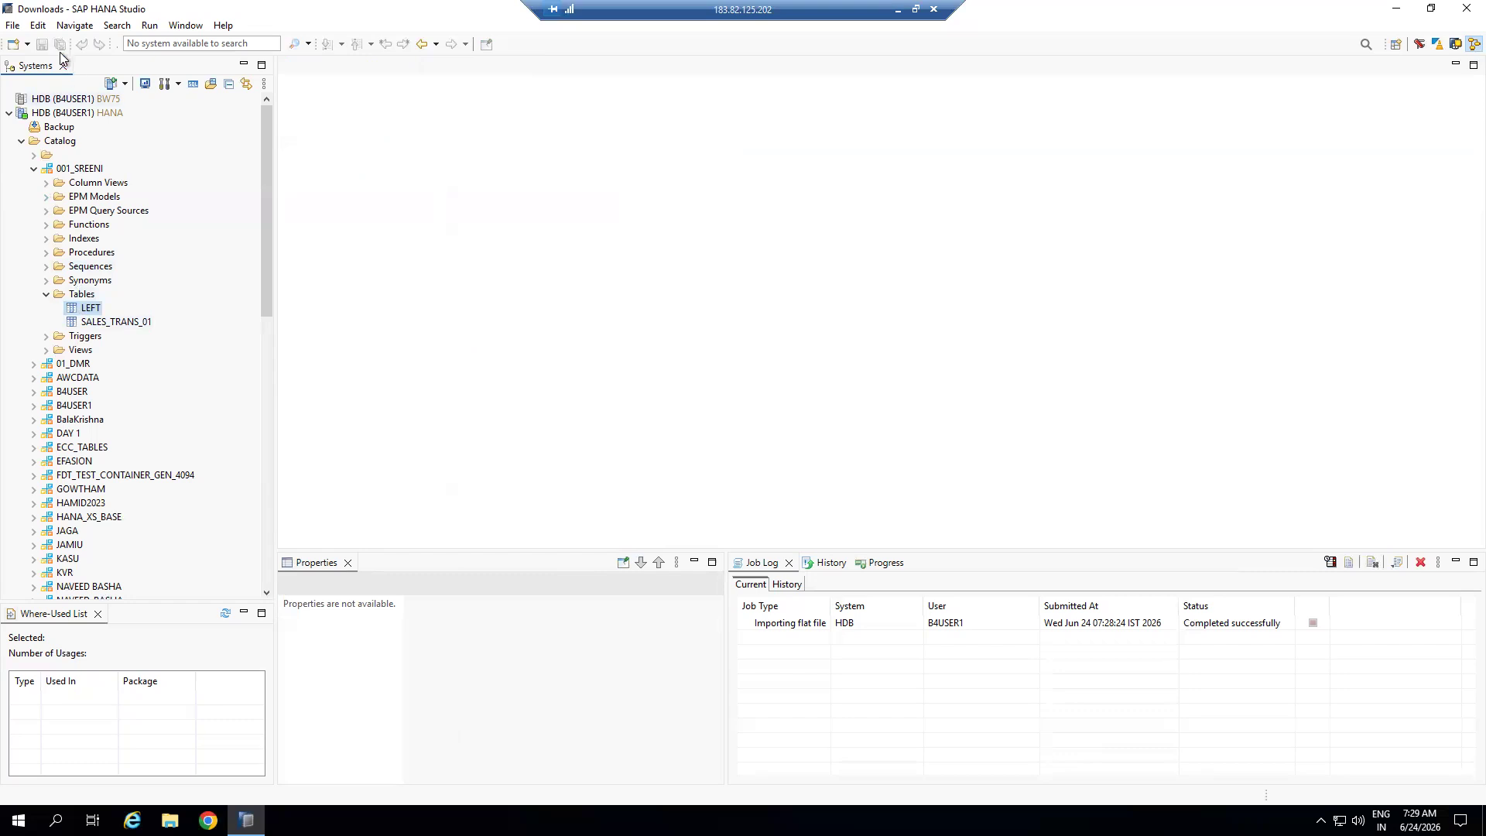
Start another import of SAP HANA Content data from a local file, with the HDB HANA system as target
left_click(13, 25)
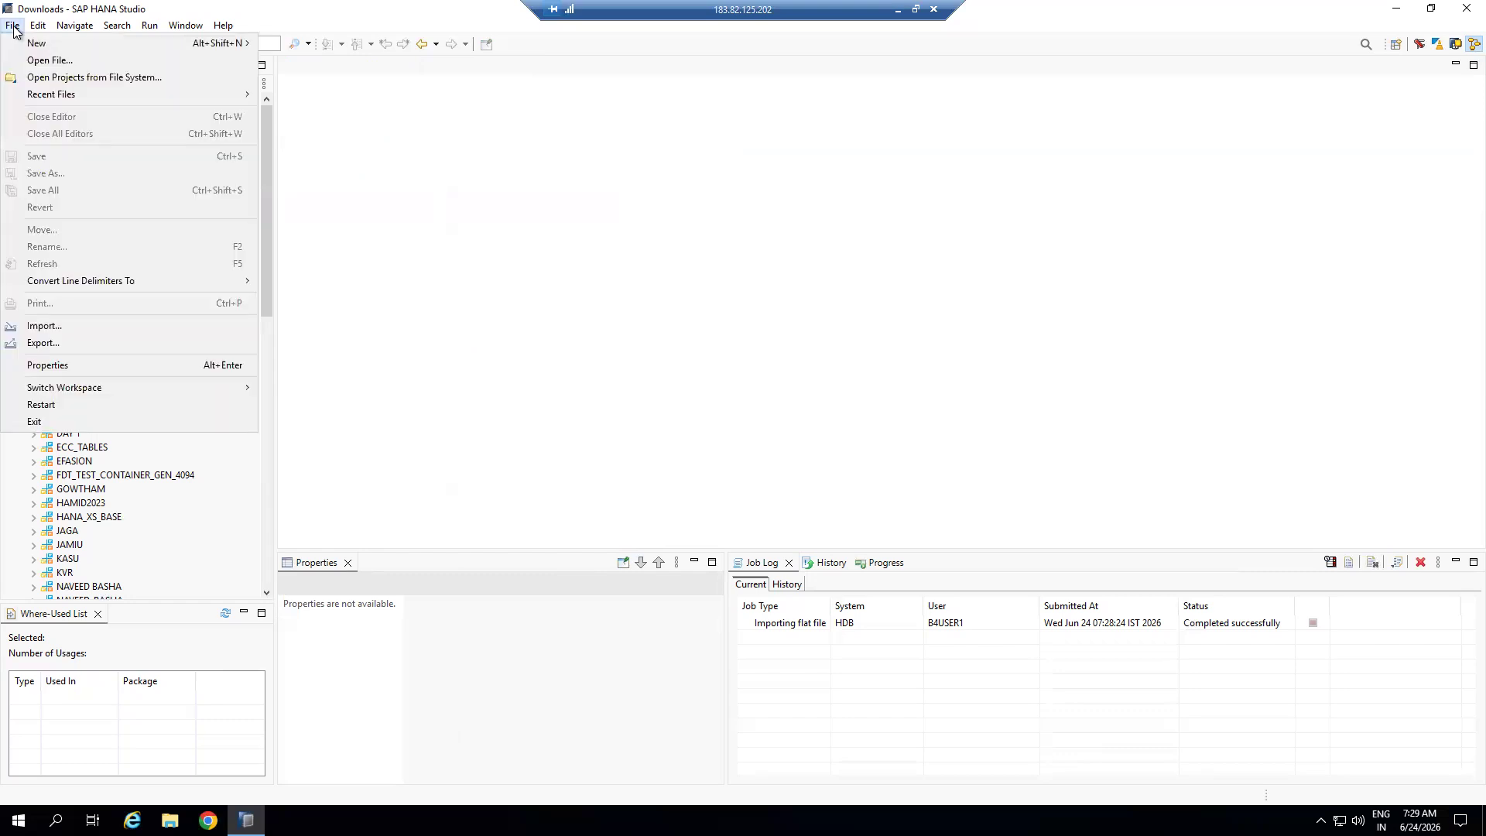
left_click(42, 325)
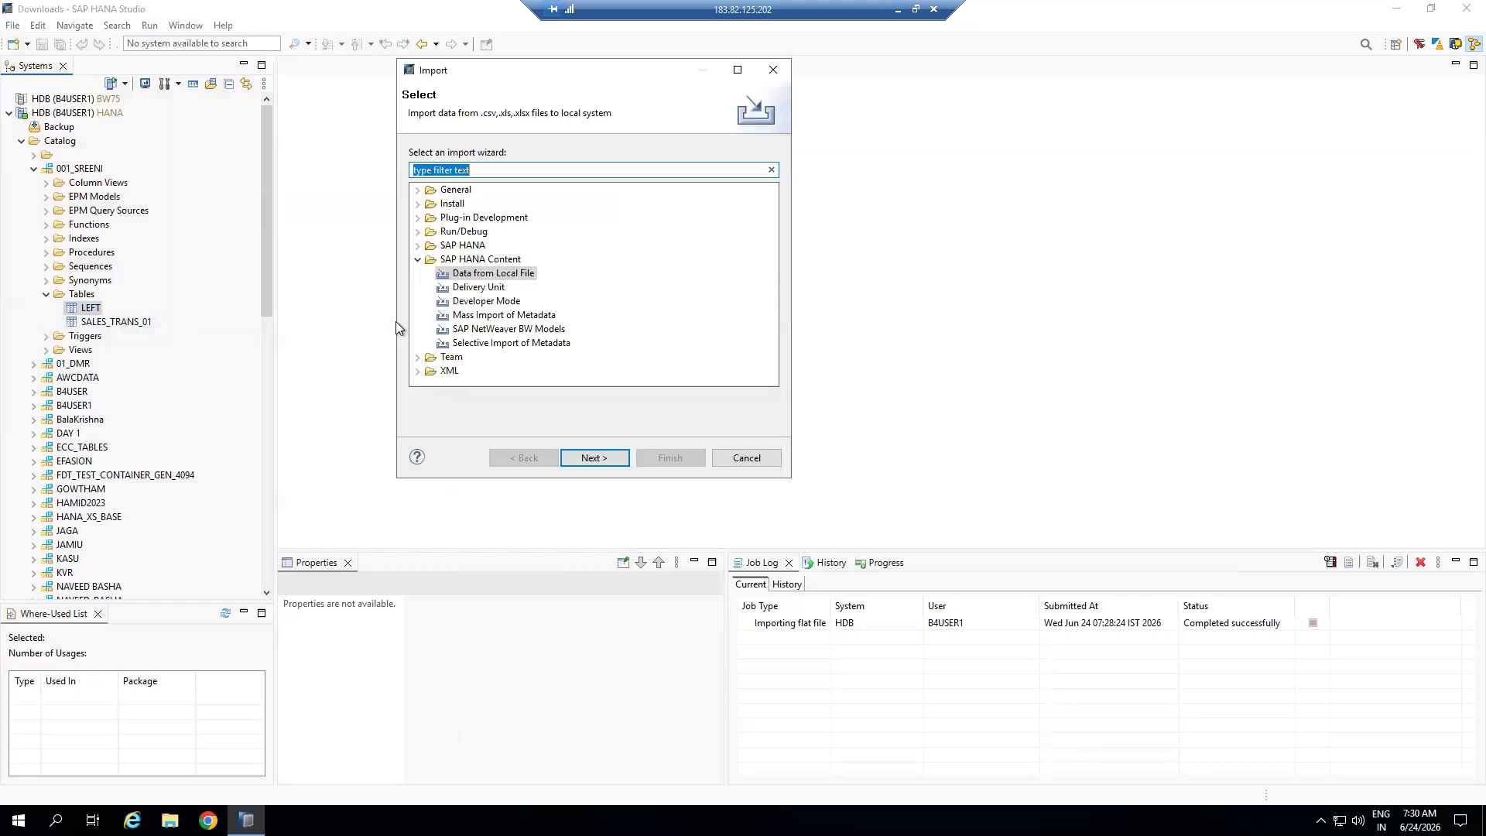
left_click(453, 272)
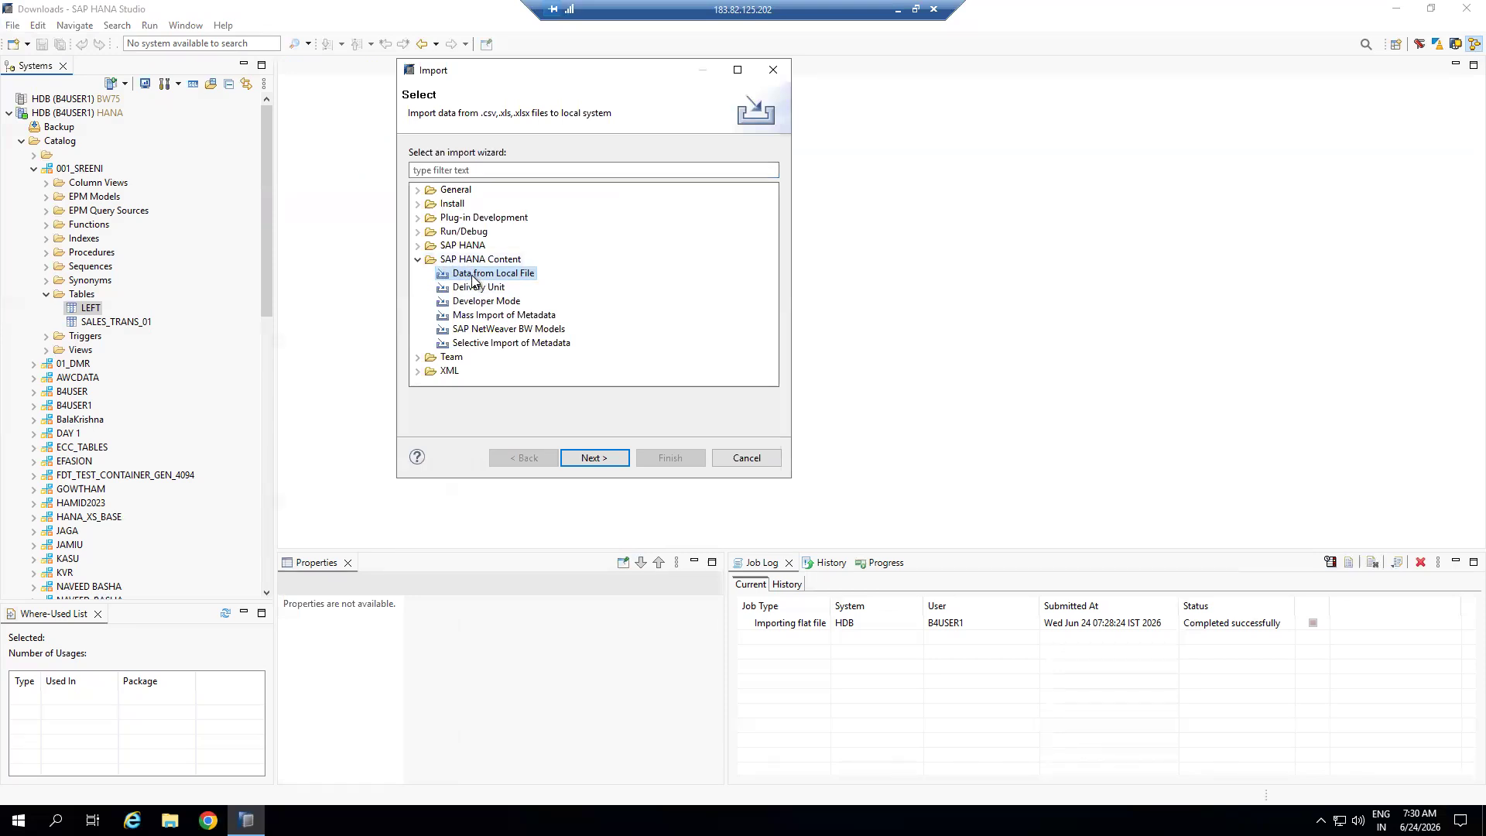
left_click(591, 457)
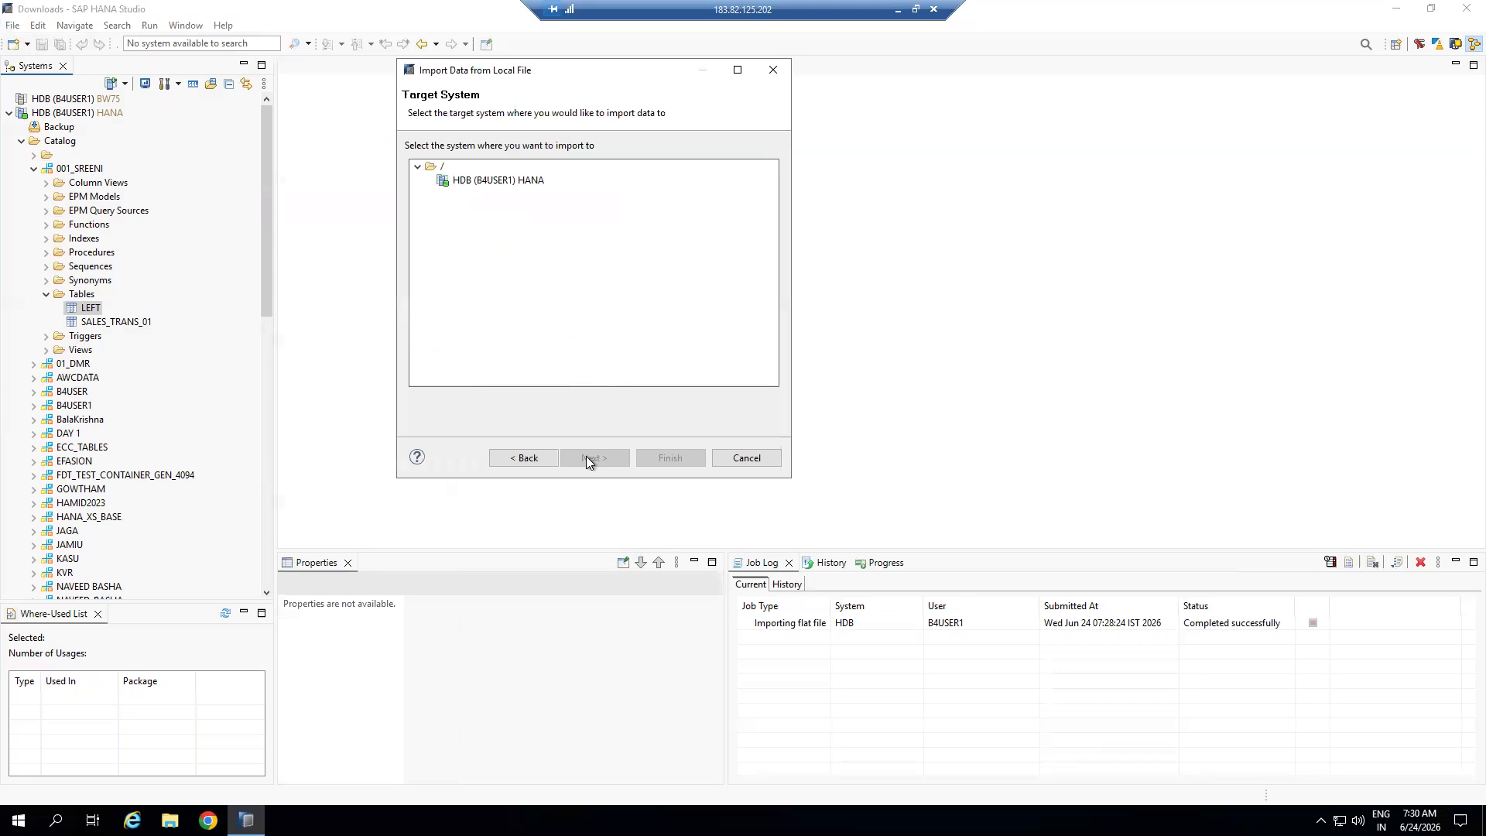
left_click(495, 180)
left_click(597, 459)
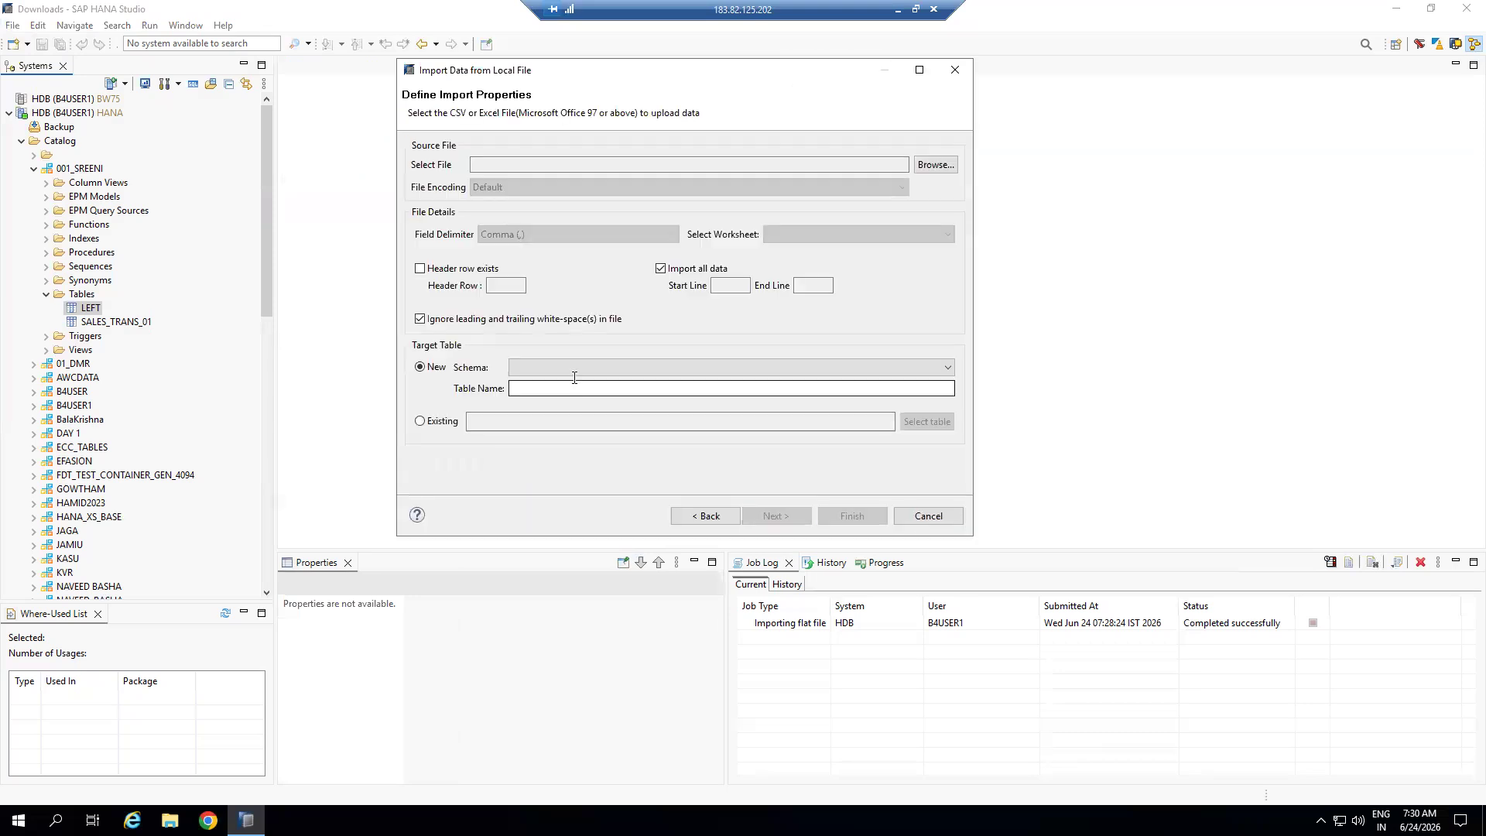
Choose Right.csv from the Desktop as the source file and specify that a header row exists
left_click(934, 164)
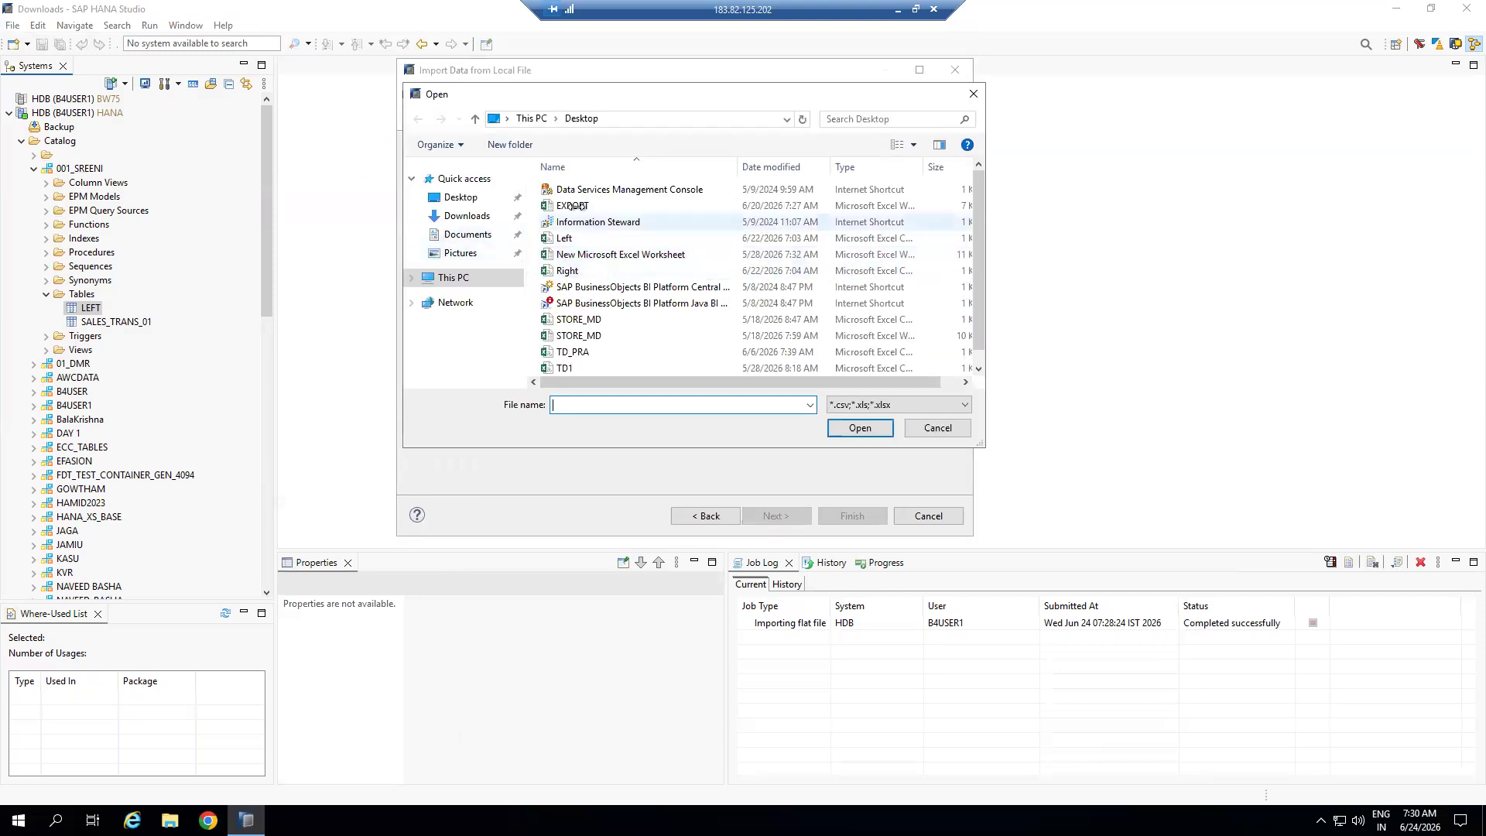
left_click(572, 270)
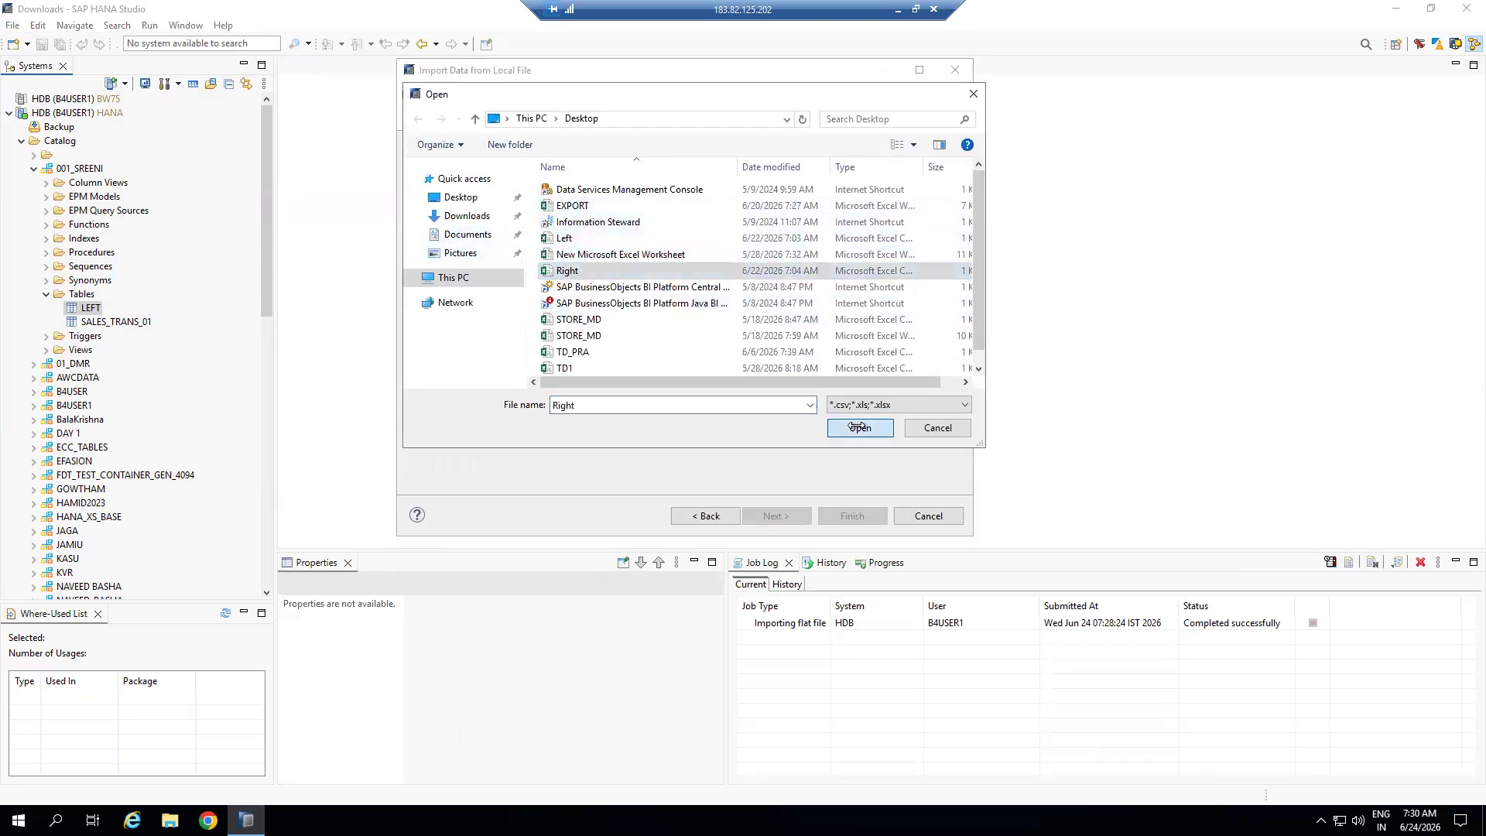
left_click(859, 427)
left_click(420, 269)
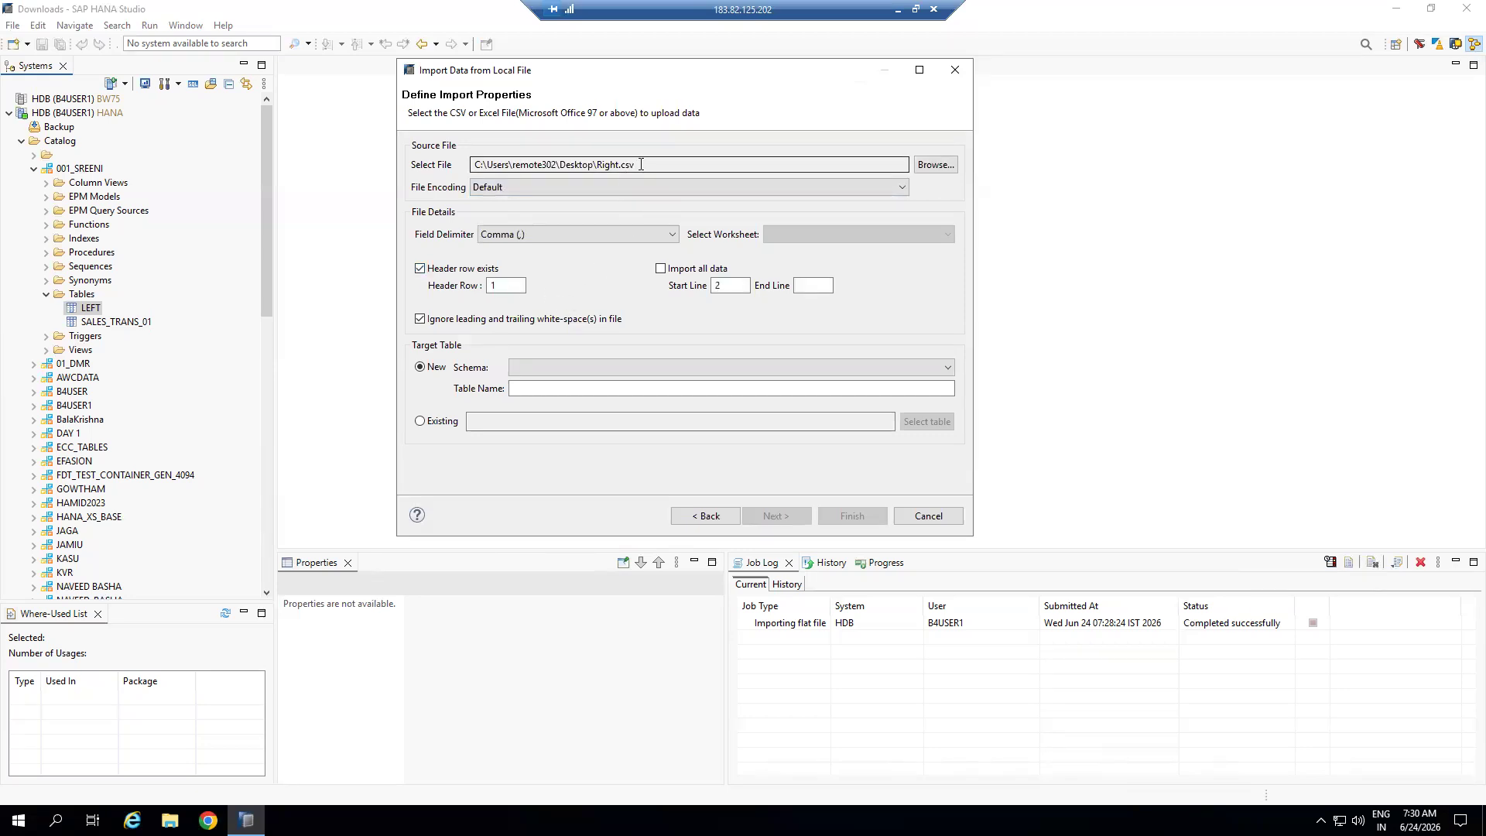
Set the target as a new table named RIGHT in the LEFT table's schema and proceed to the column mappings
left_click(558, 373)
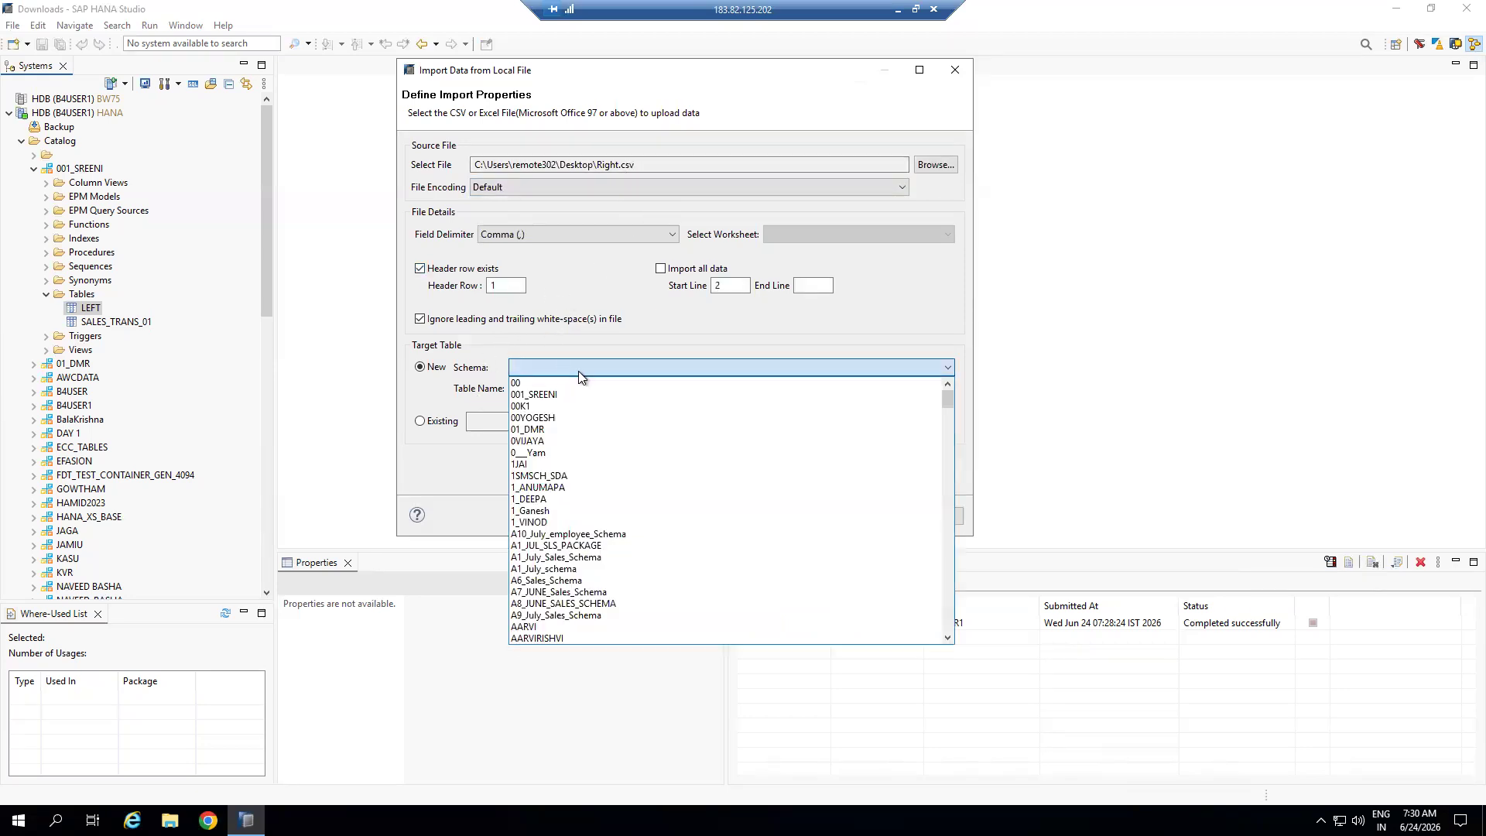
left_click(559, 389)
left_click(561, 388)
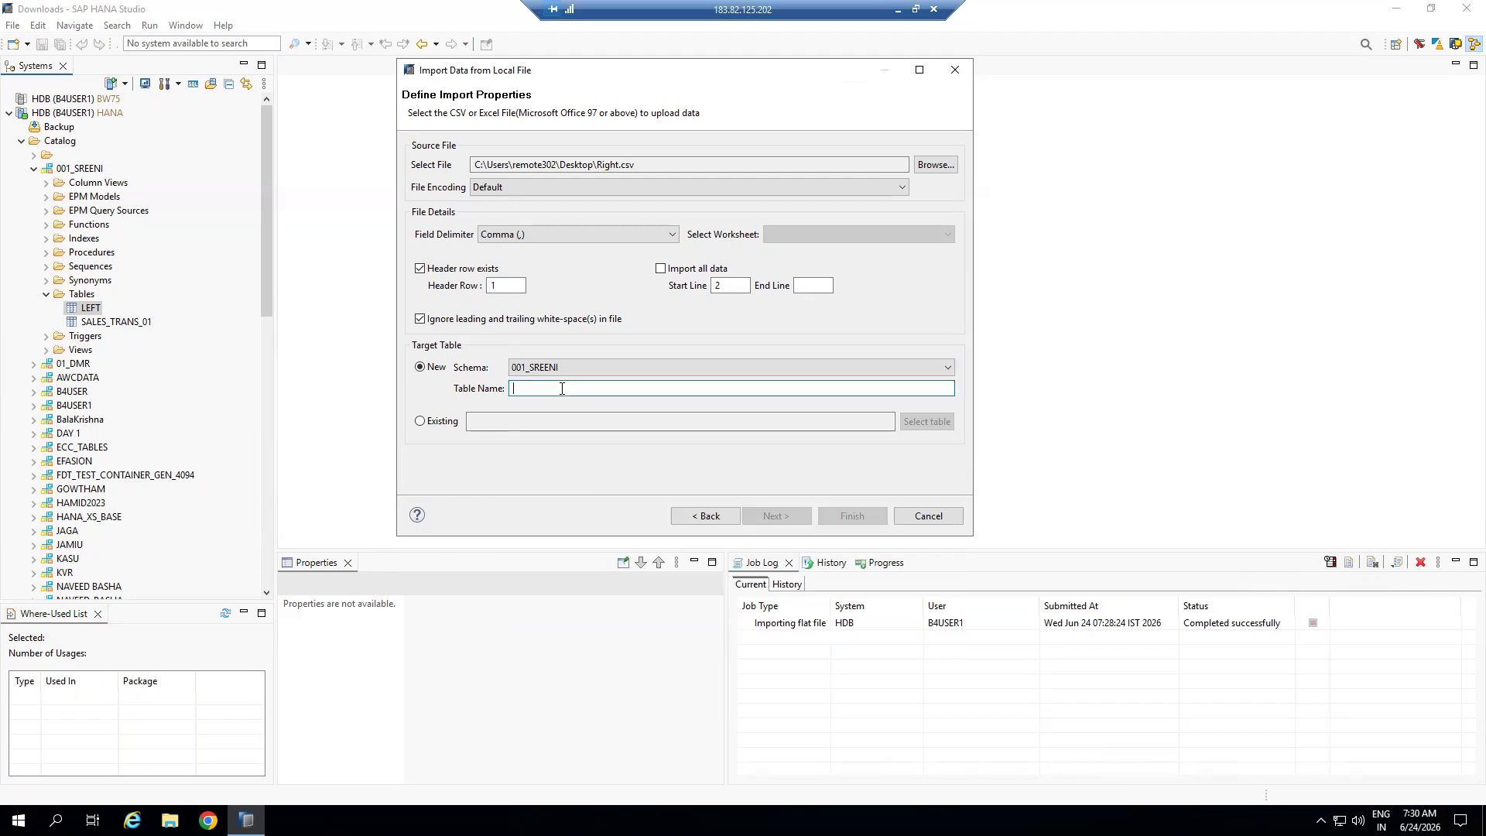
type("RIGHT")
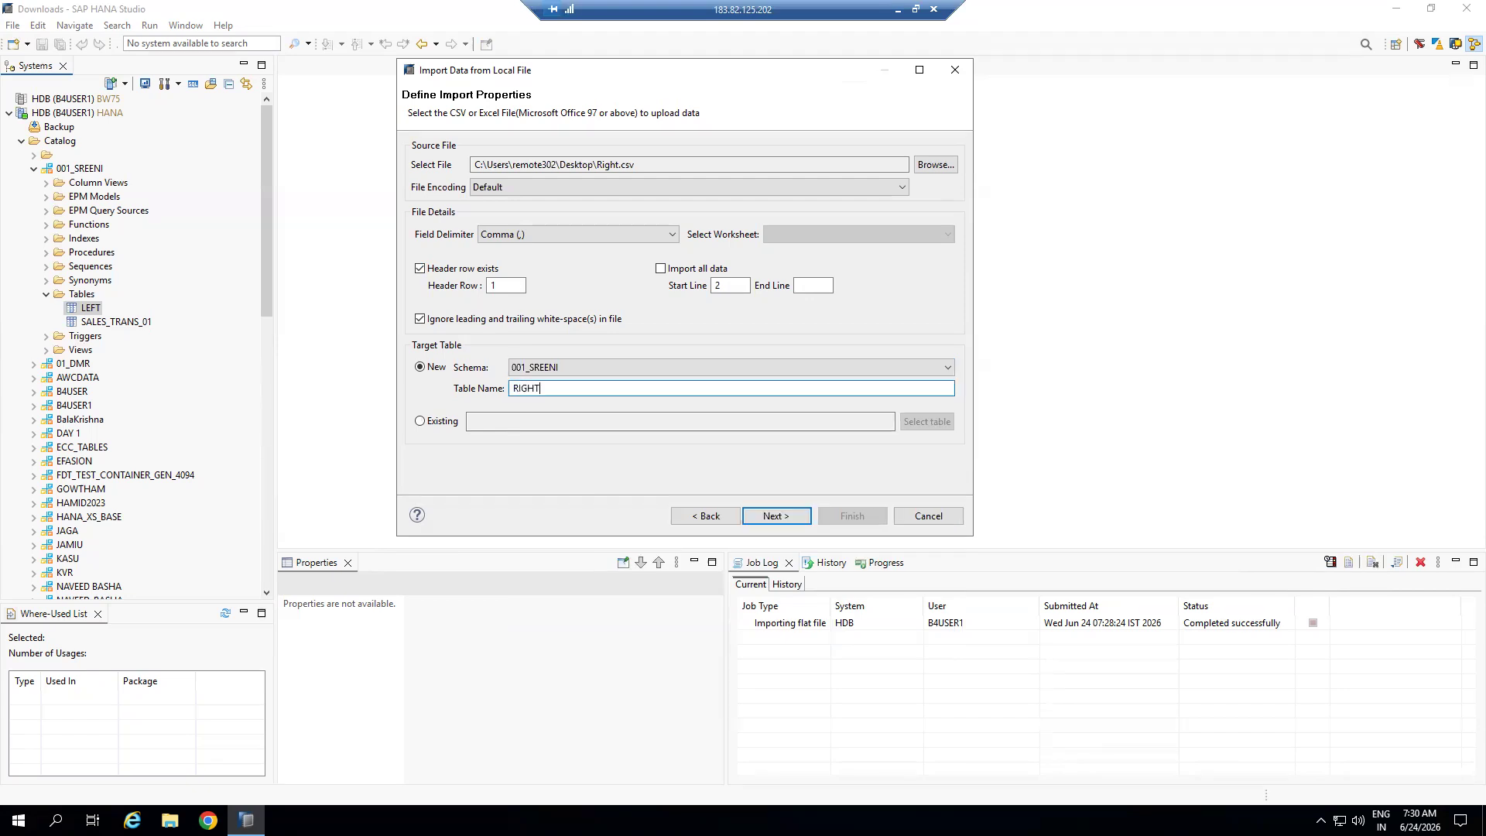
left_click(776, 515)
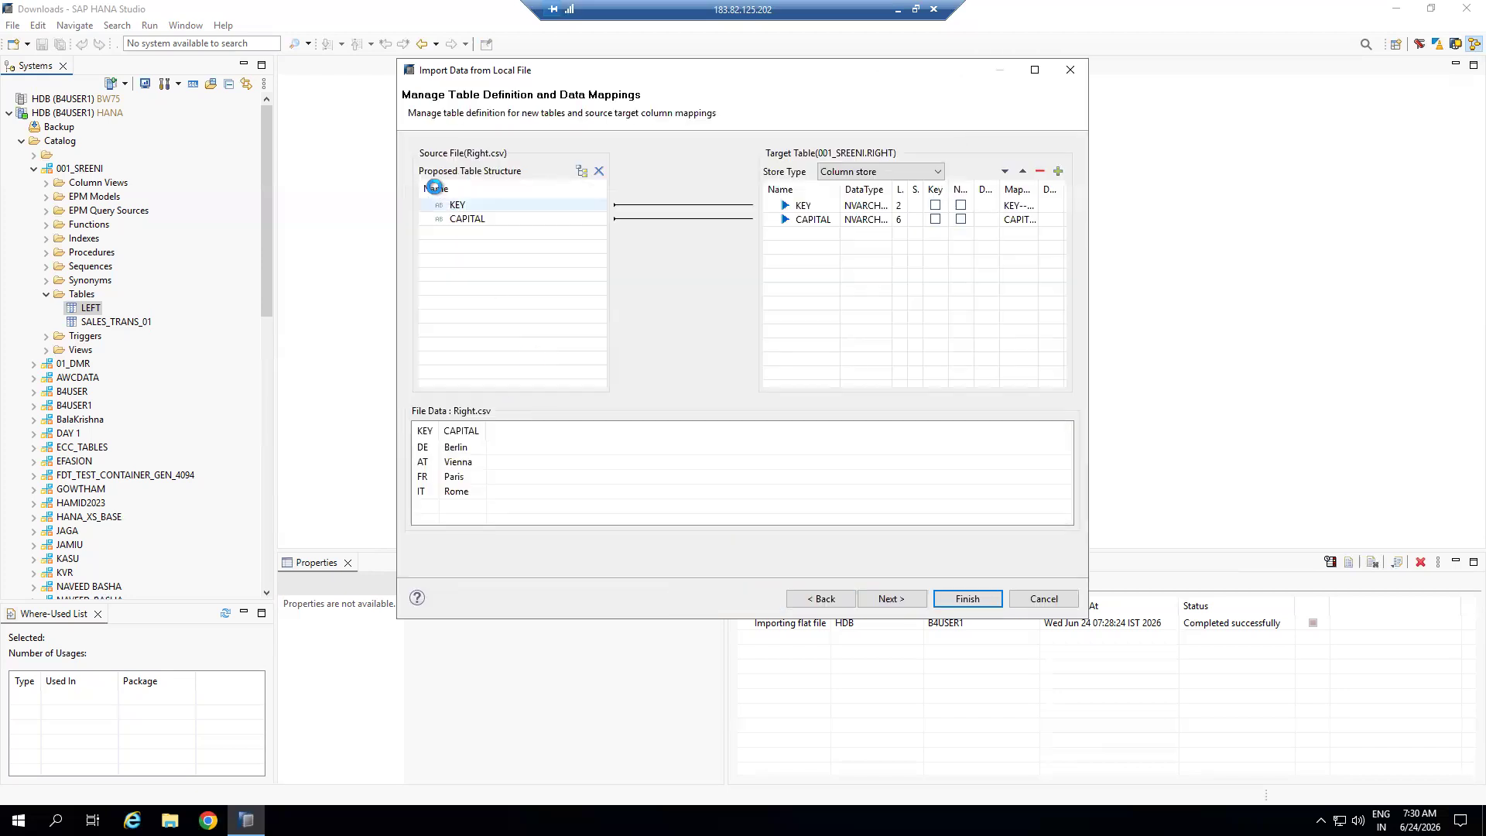
Mark KEY as the key column of the RIGHT table, review the file data and summary, and finish the import
left_click(933, 205)
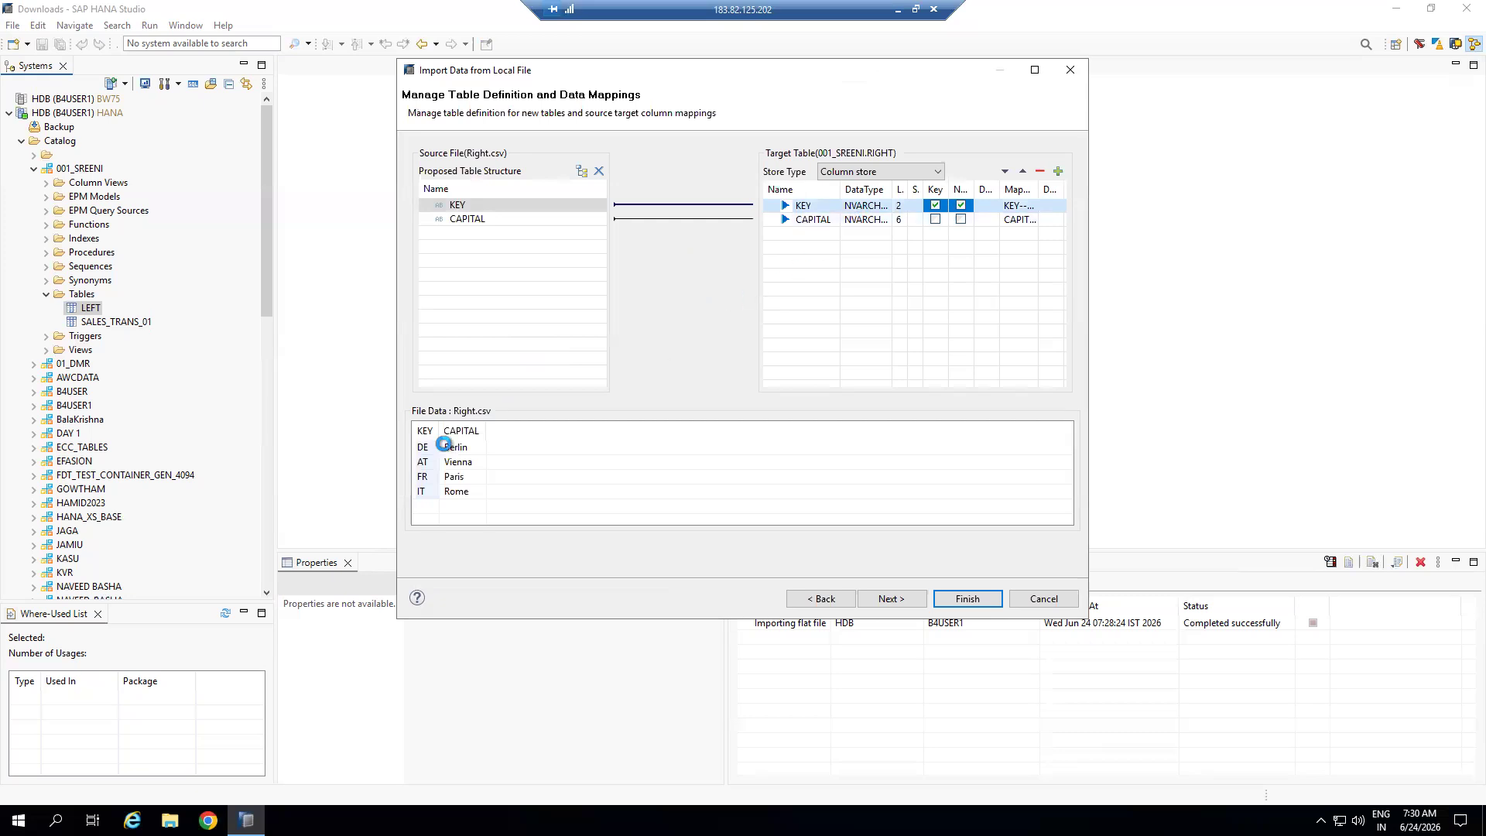
left_click_drag(439, 425, 606, 425)
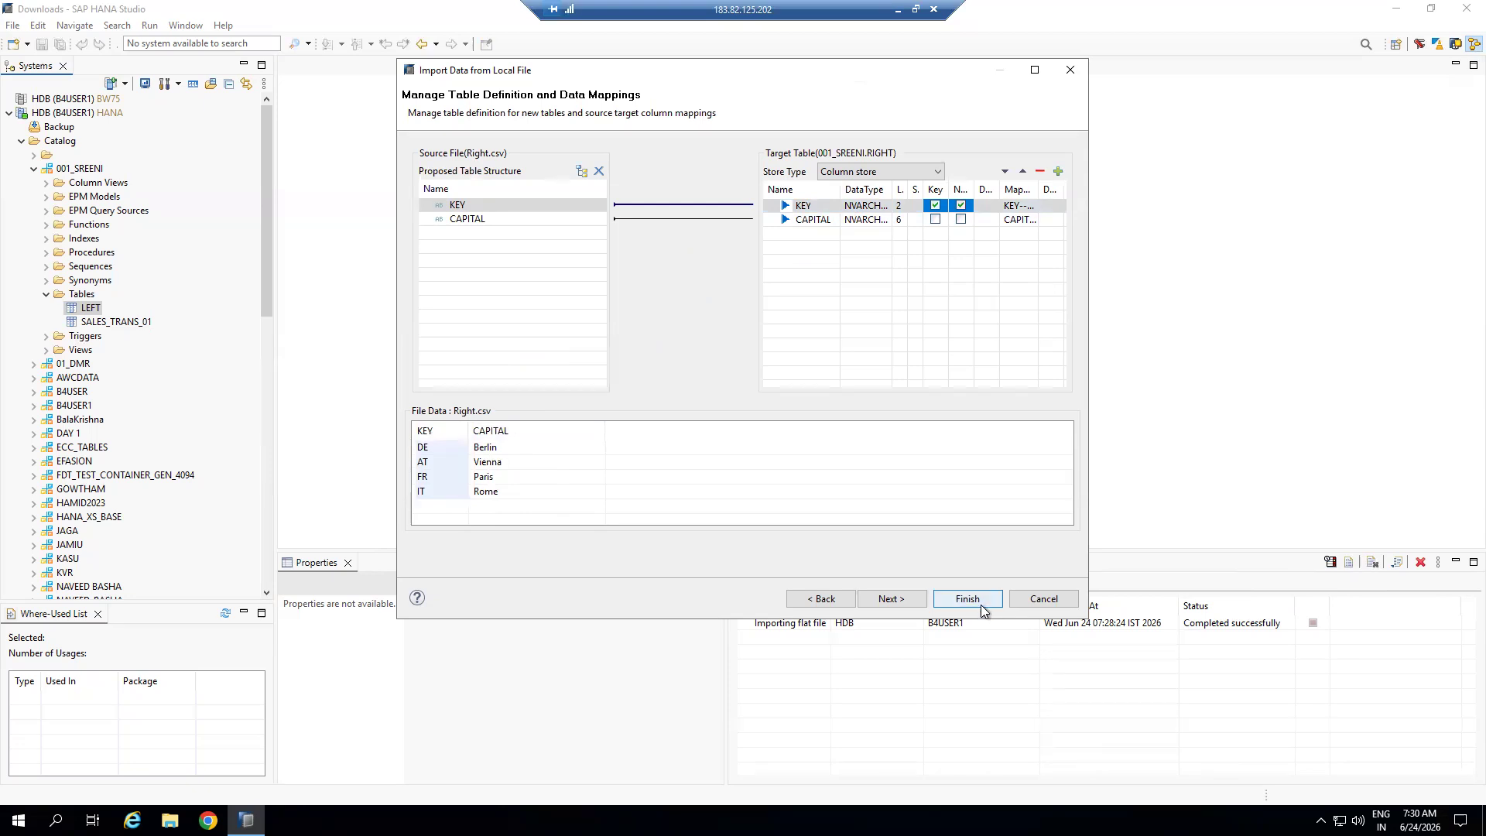
left_click(890, 598)
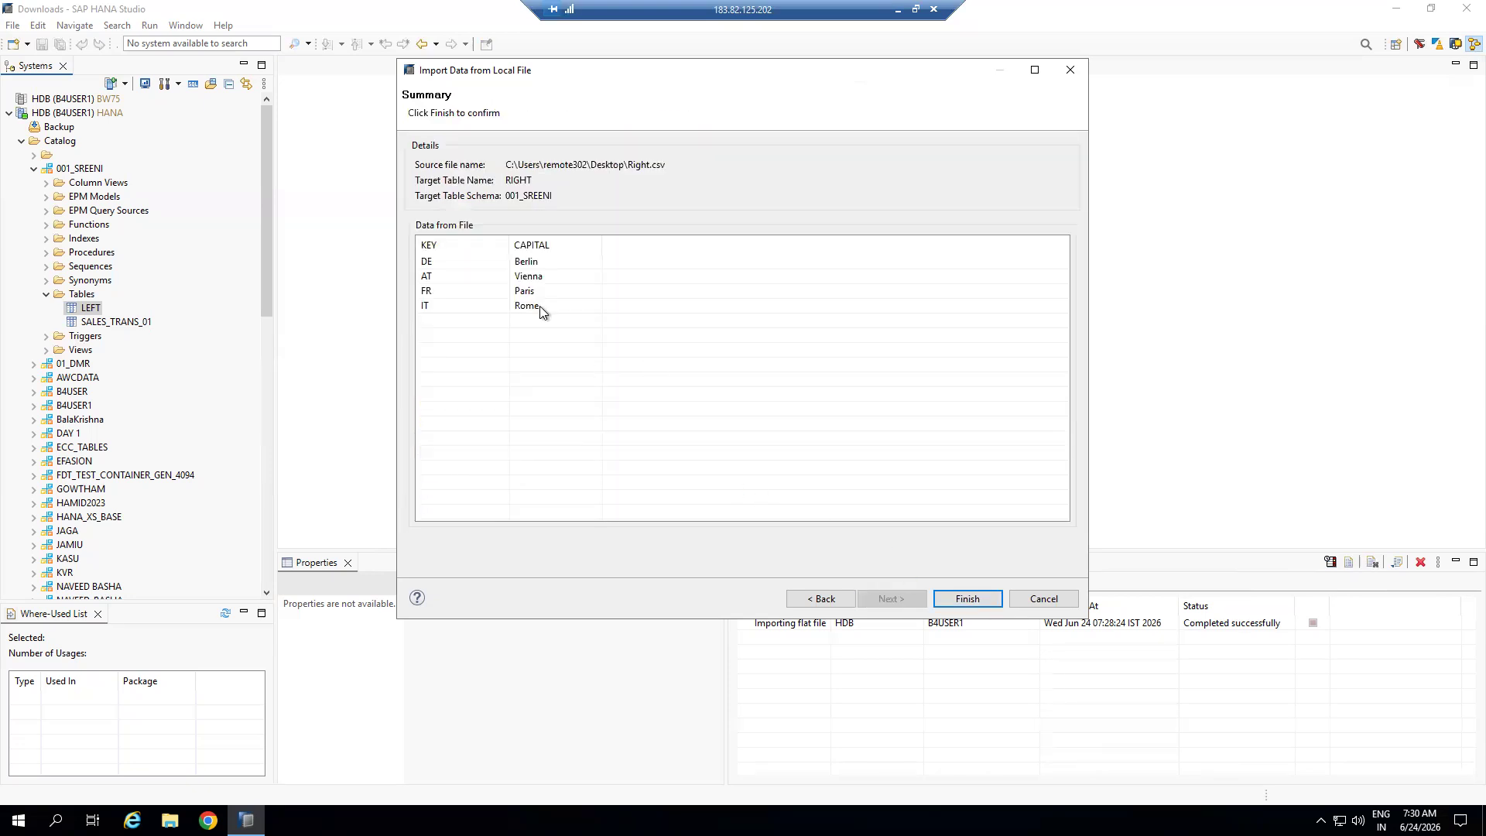
left_click(963, 599)
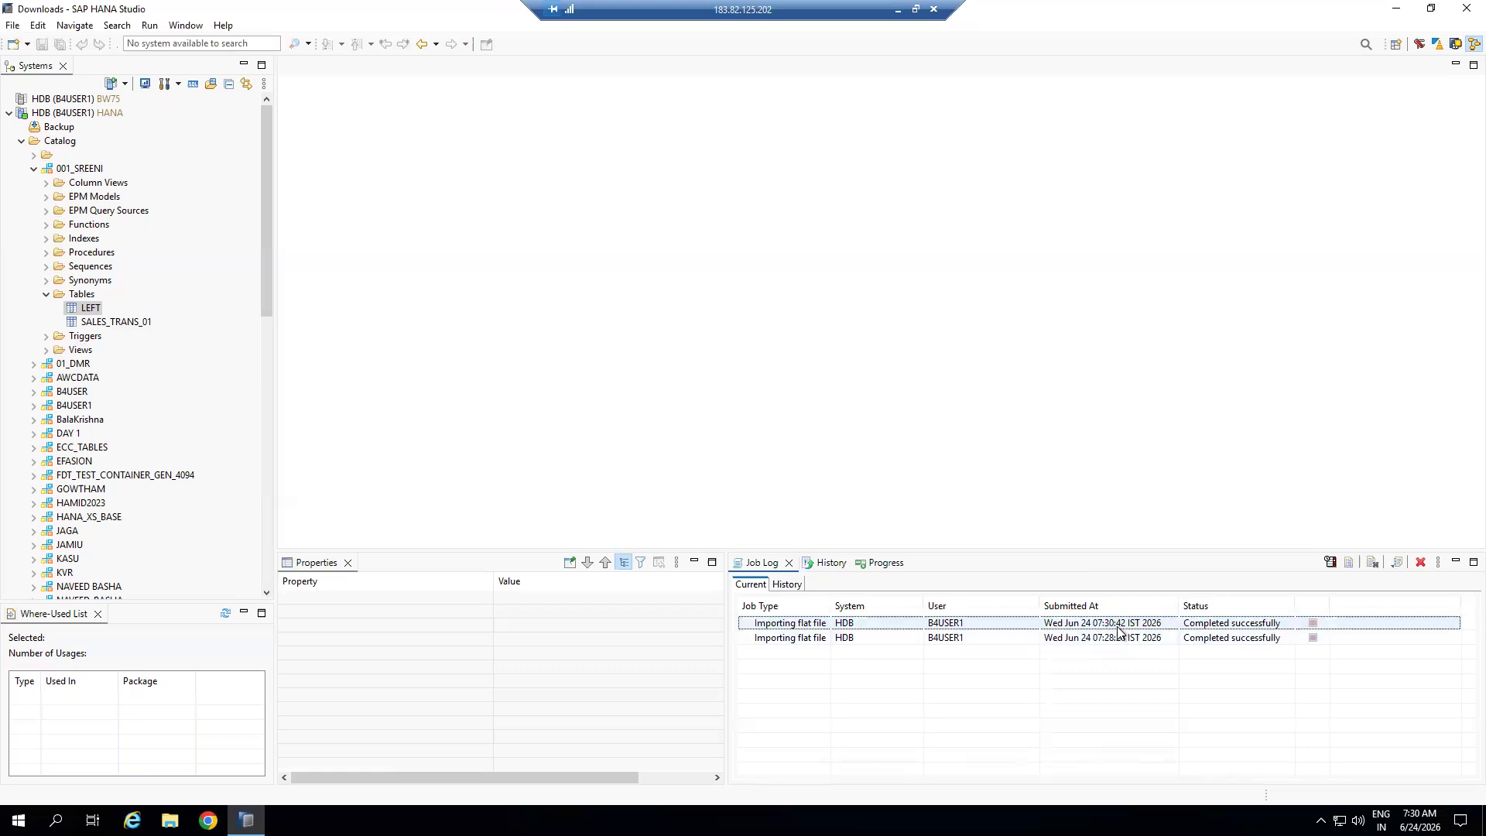
Refresh the schema's Tables folder and open the content of the RIGHT table
left_click(77, 297)
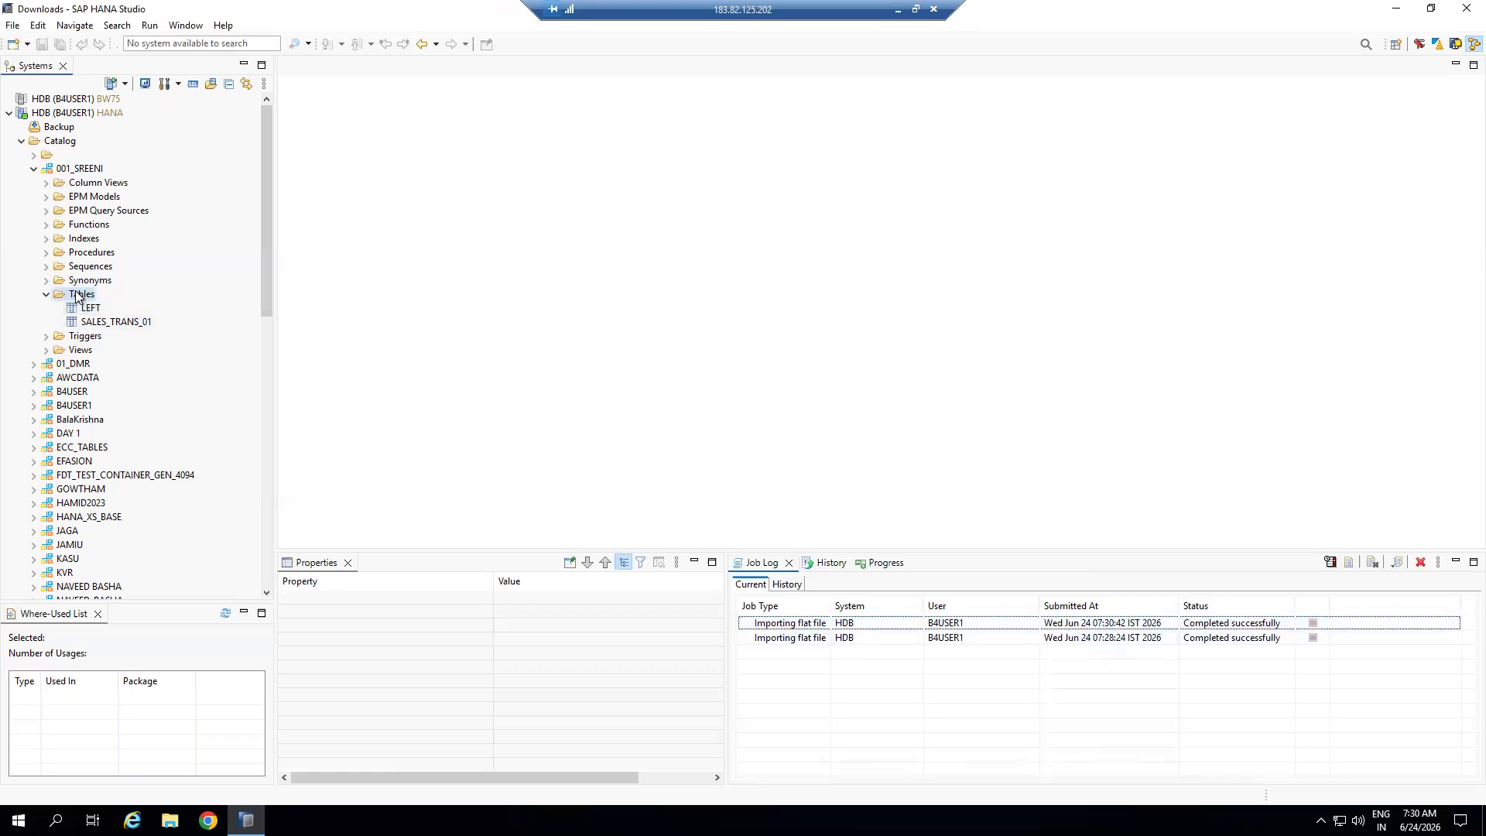
right_click(78, 296)
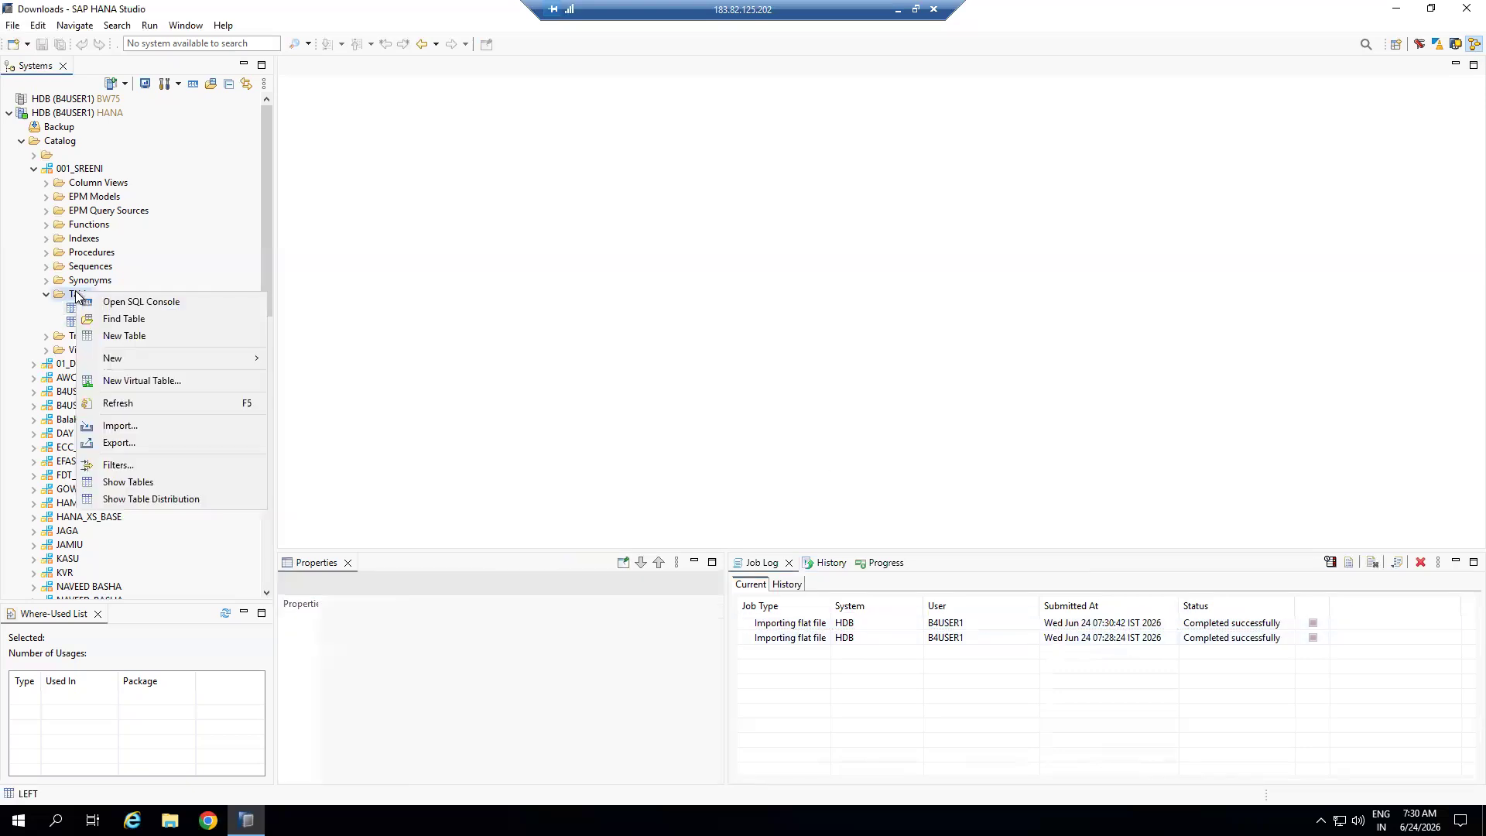
left_click(124, 403)
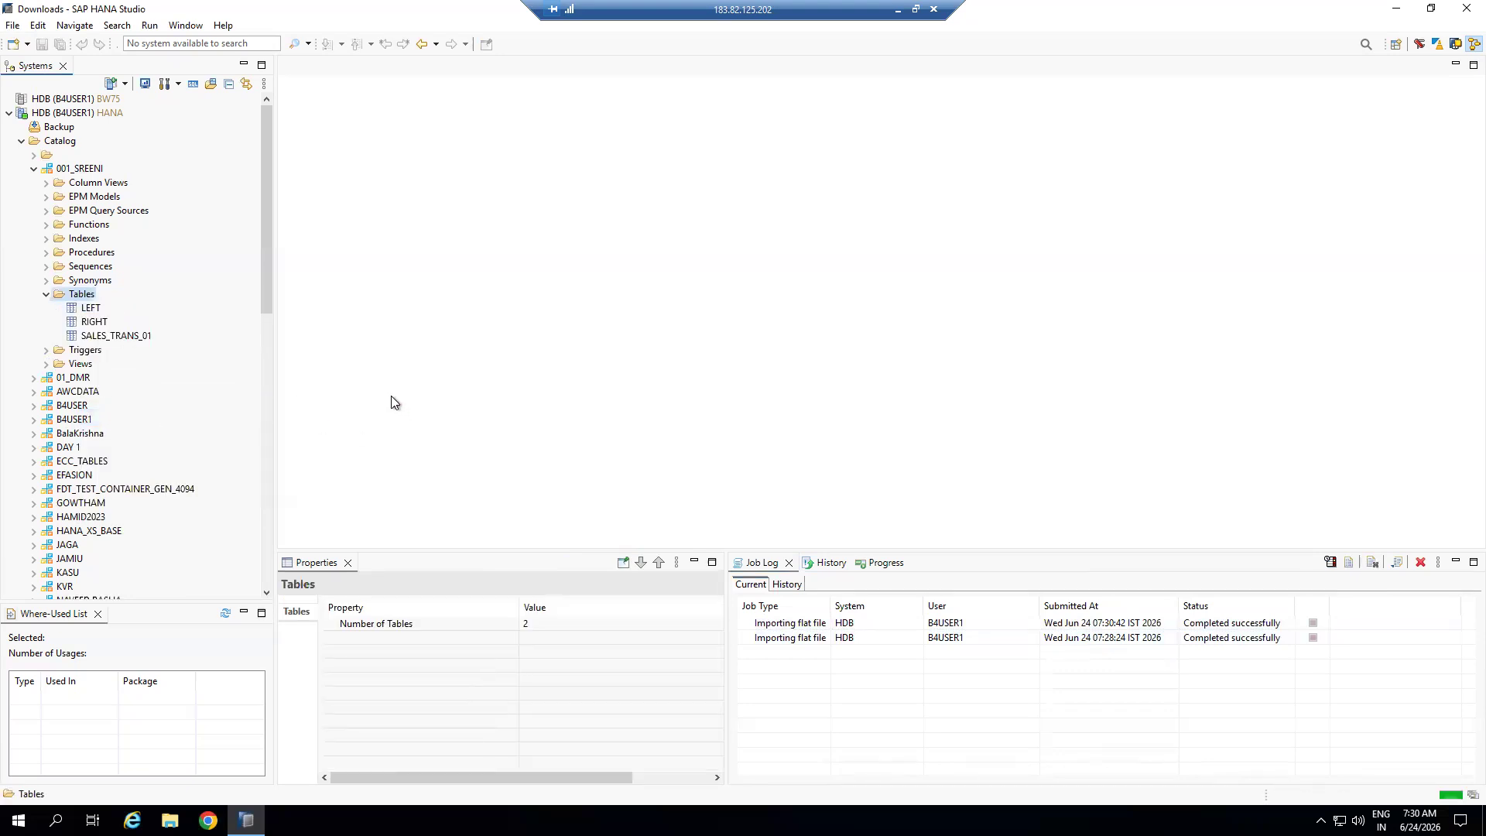
right_click(102, 325)
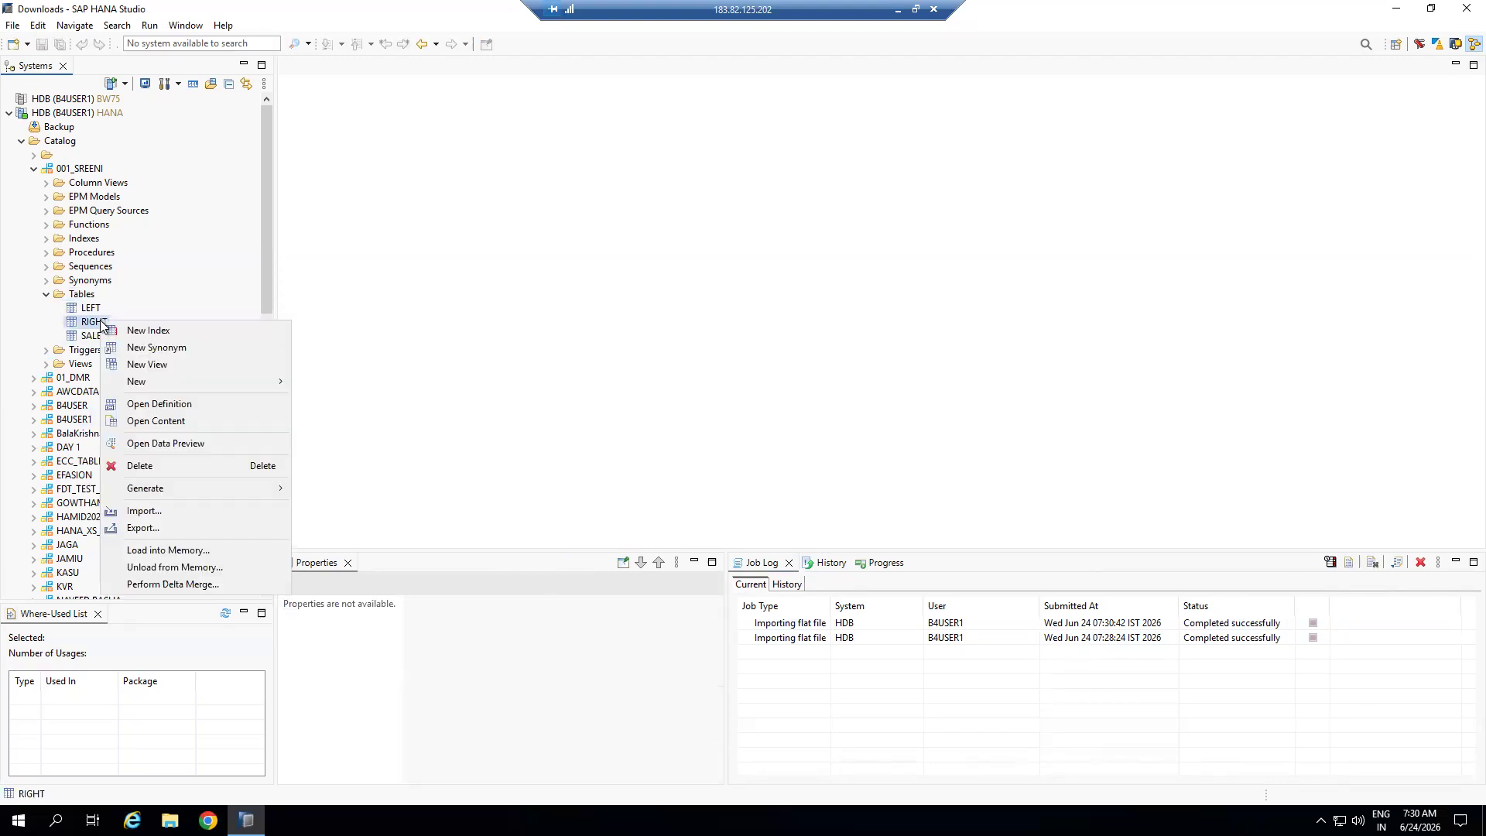
left_click(165, 423)
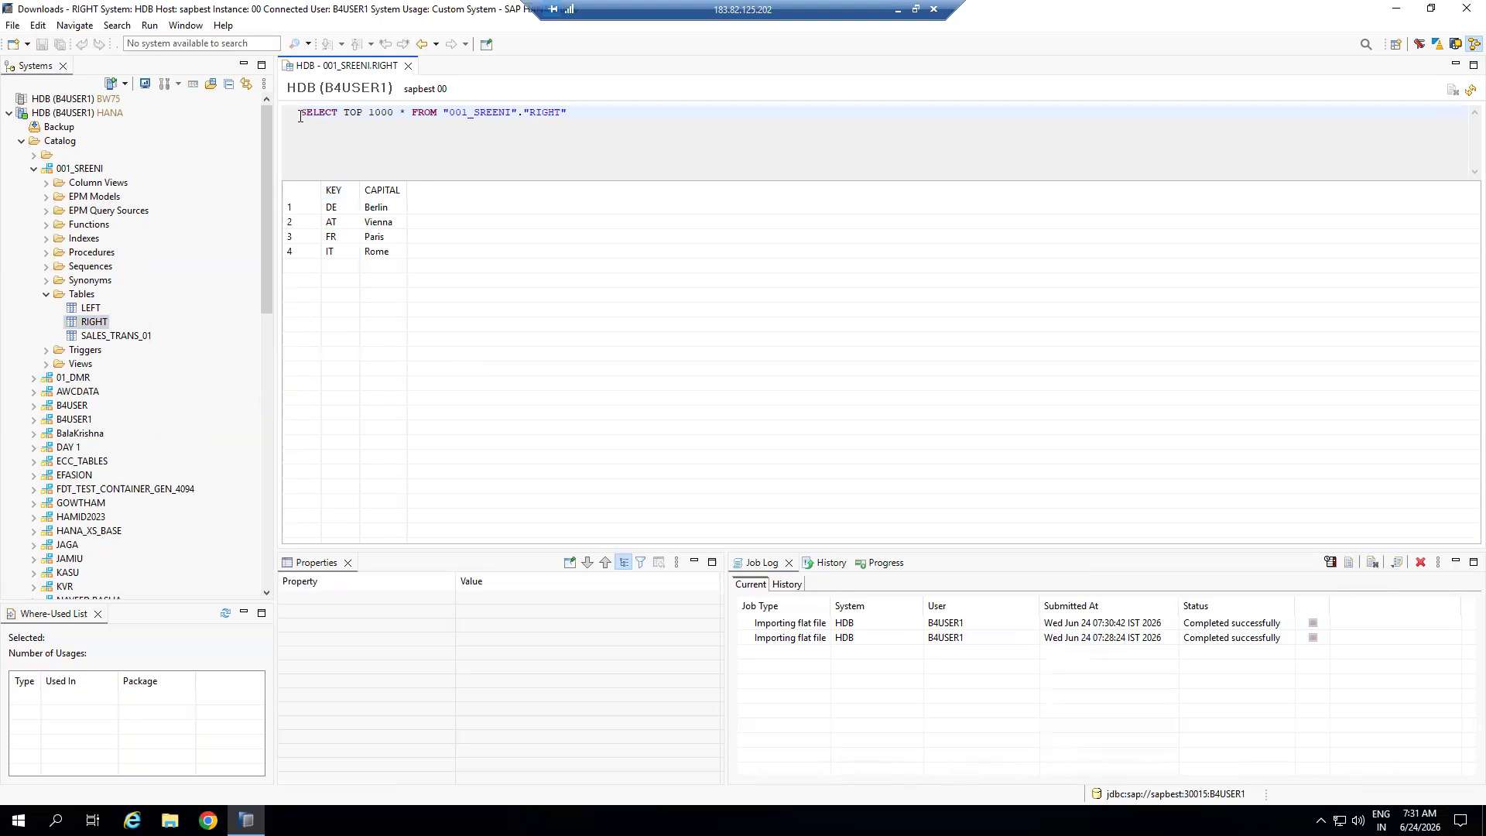
Copy the RIGHT table's SELECT TOP 1000 statement into a new SQL console for the schema and execute it
left_click_drag(301, 112, 573, 112)
left_click(489, 133)
left_click_drag(449, 112, 562, 113)
left_click_drag(571, 113, 292, 118)
key("ctrl+c")
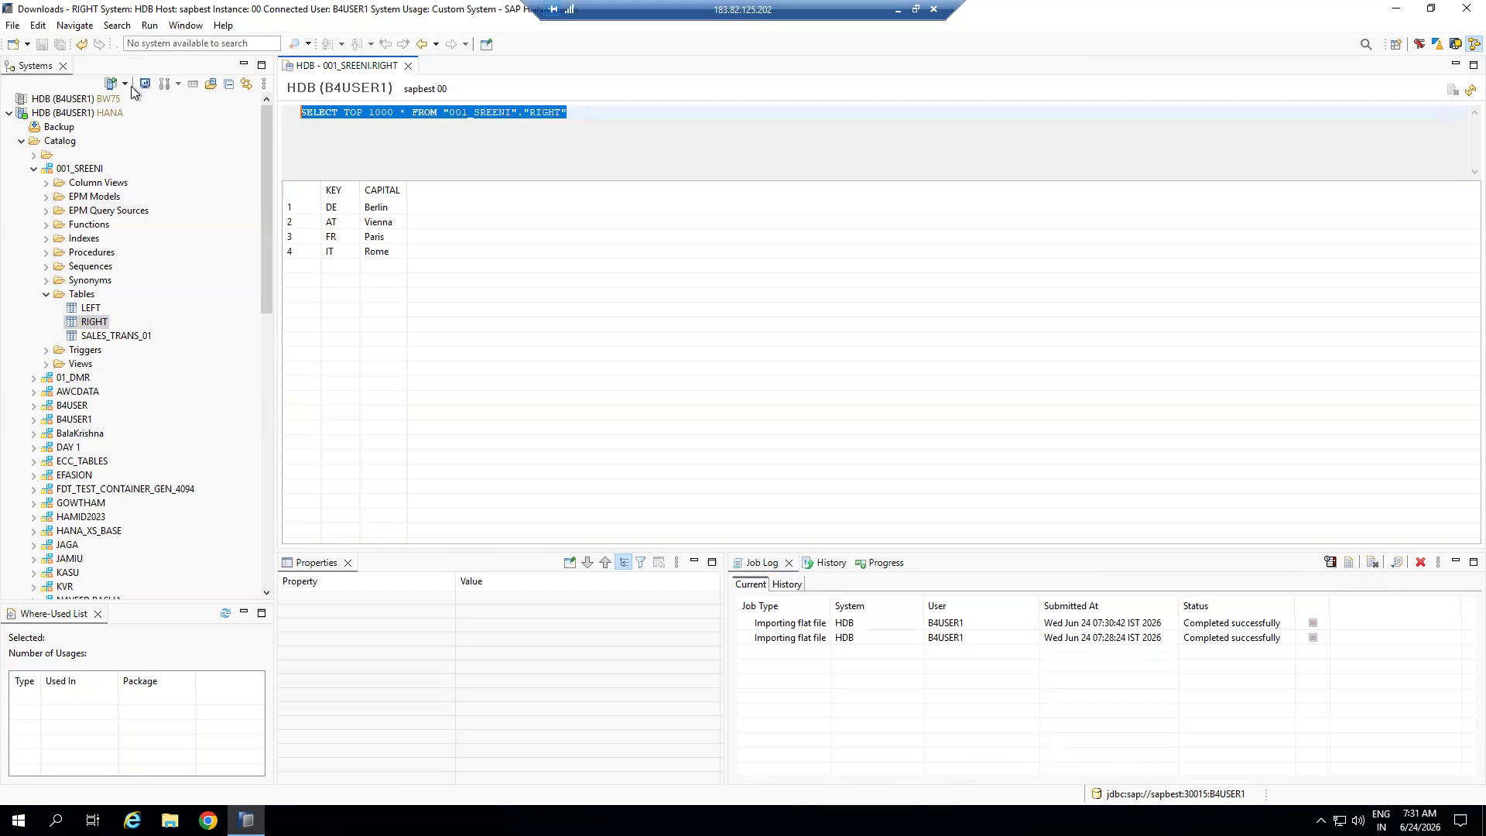
left_click(82, 295)
left_click(192, 83)
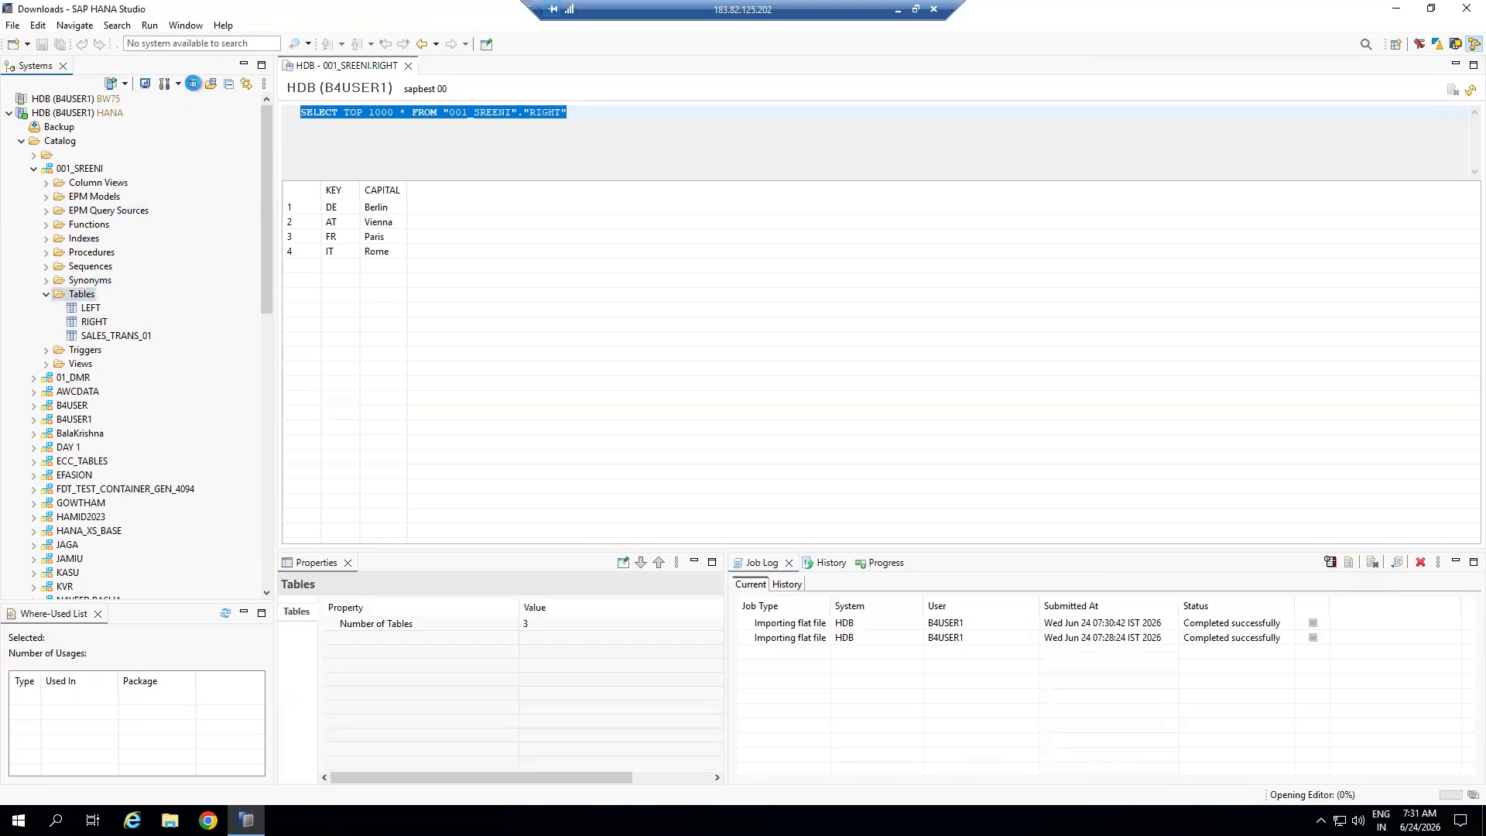
key("ctrl+v")
left_click(1387, 89)
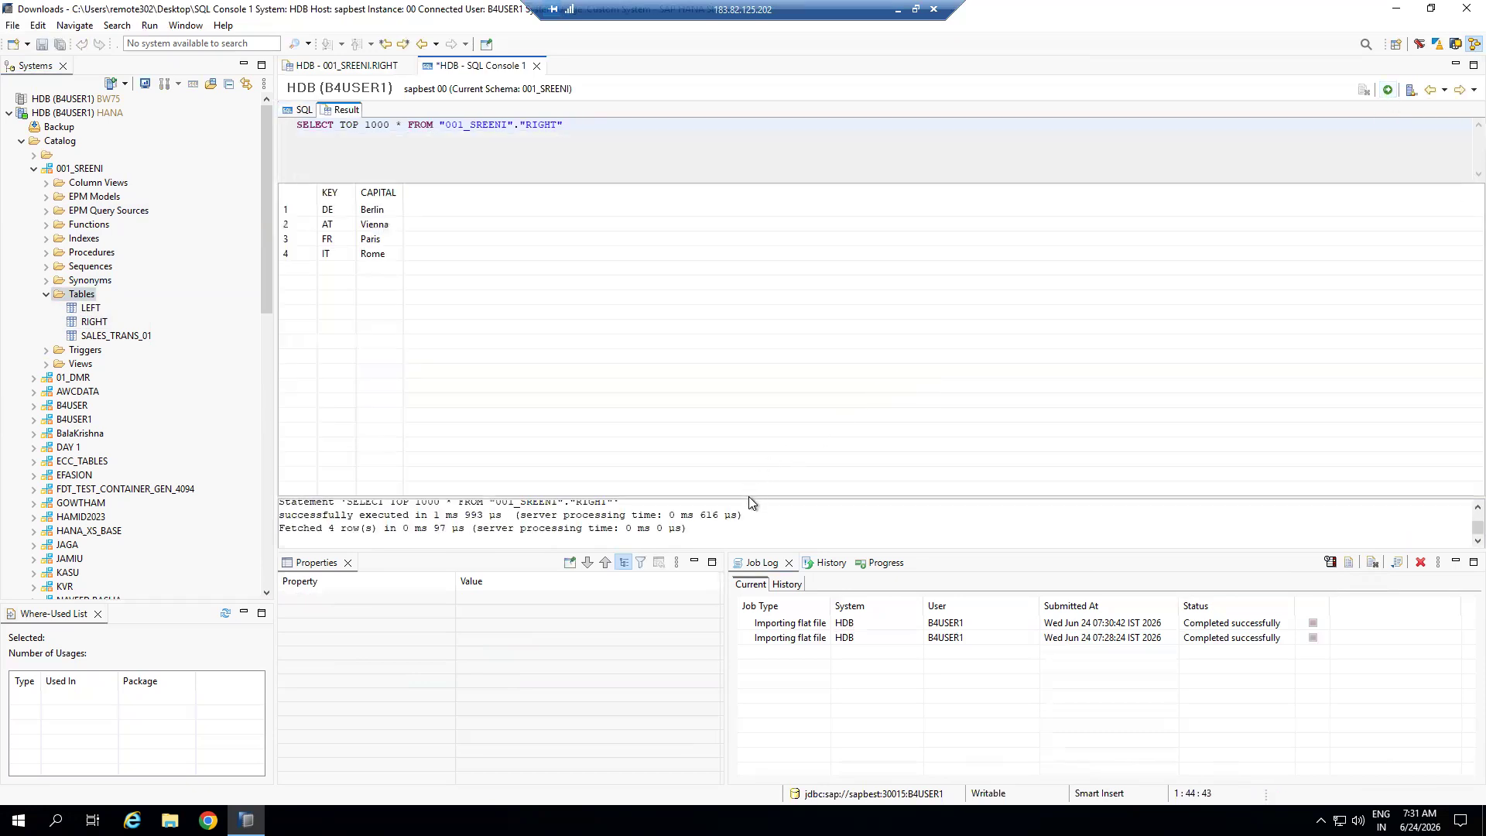
Enlarge the console's message area and examine the executed statement with its schema and table reference
left_click_drag(749, 499, 736, 323)
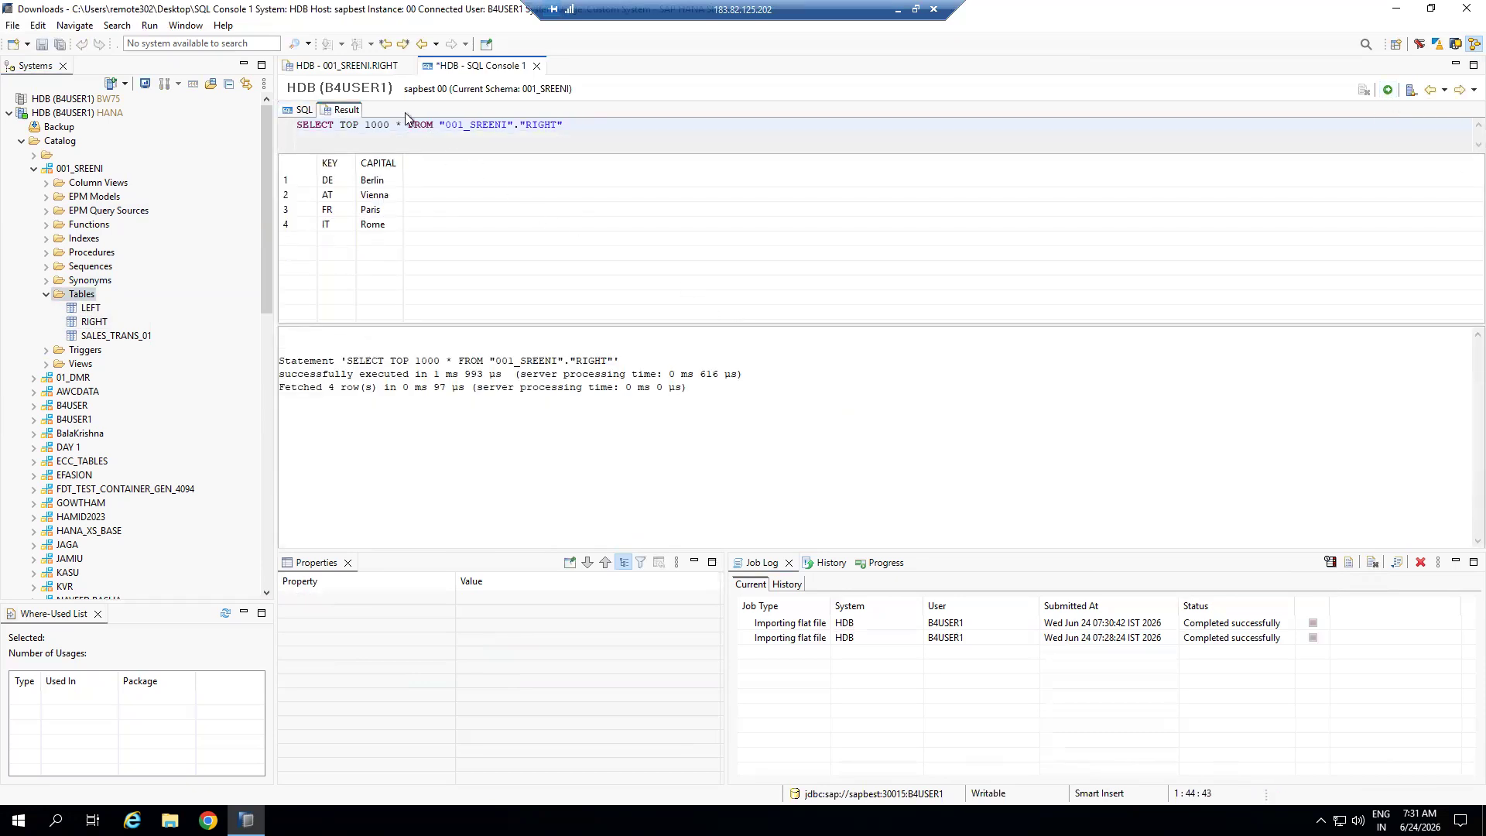
left_click_drag(297, 125, 564, 126)
left_click(619, 136)
left_click_drag(445, 124, 570, 127)
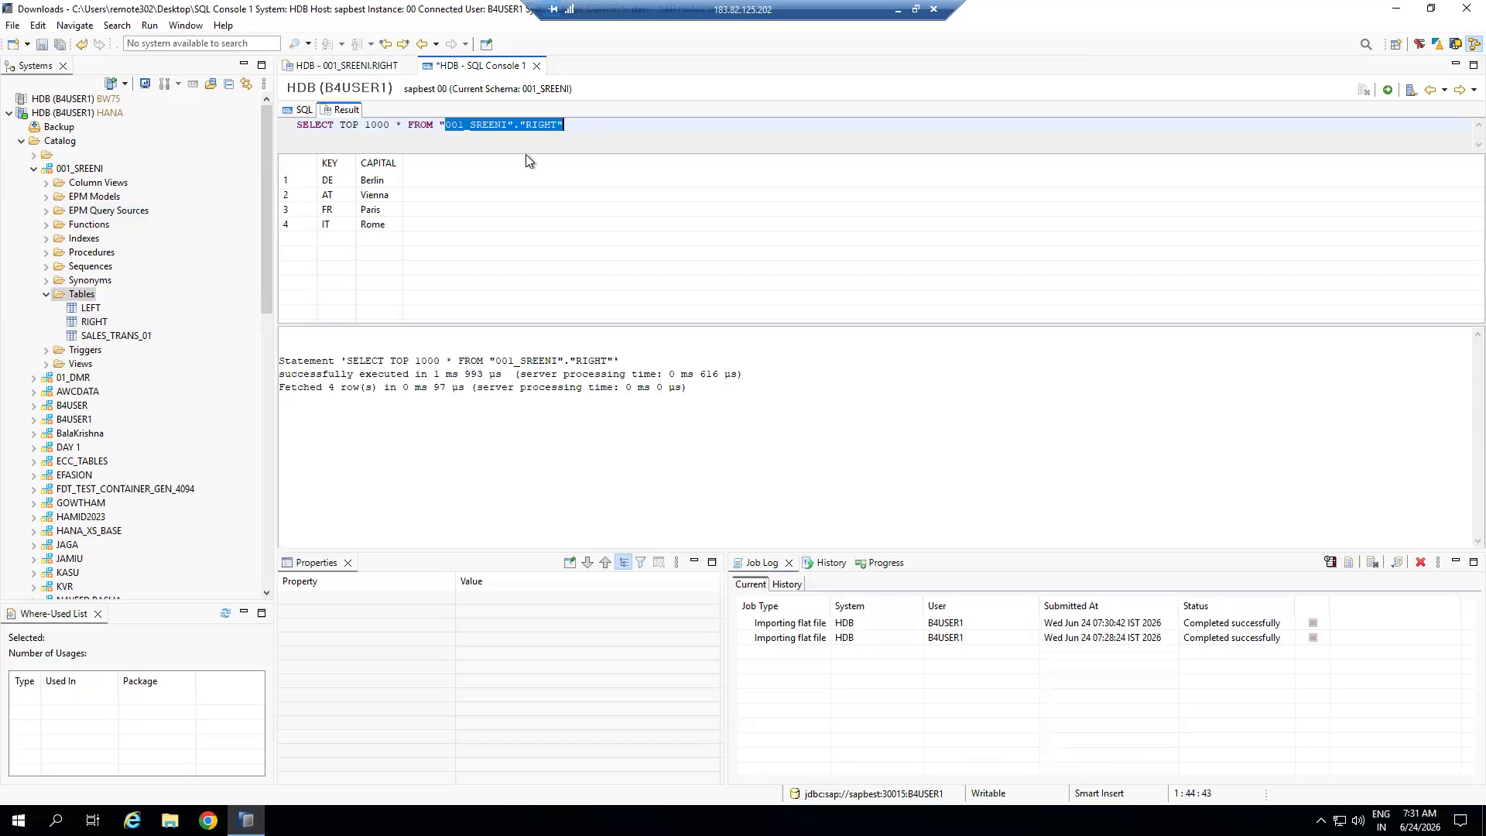
Close the SQL console without saving it, and close the RIGHT table's content editor
left_click(347, 65)
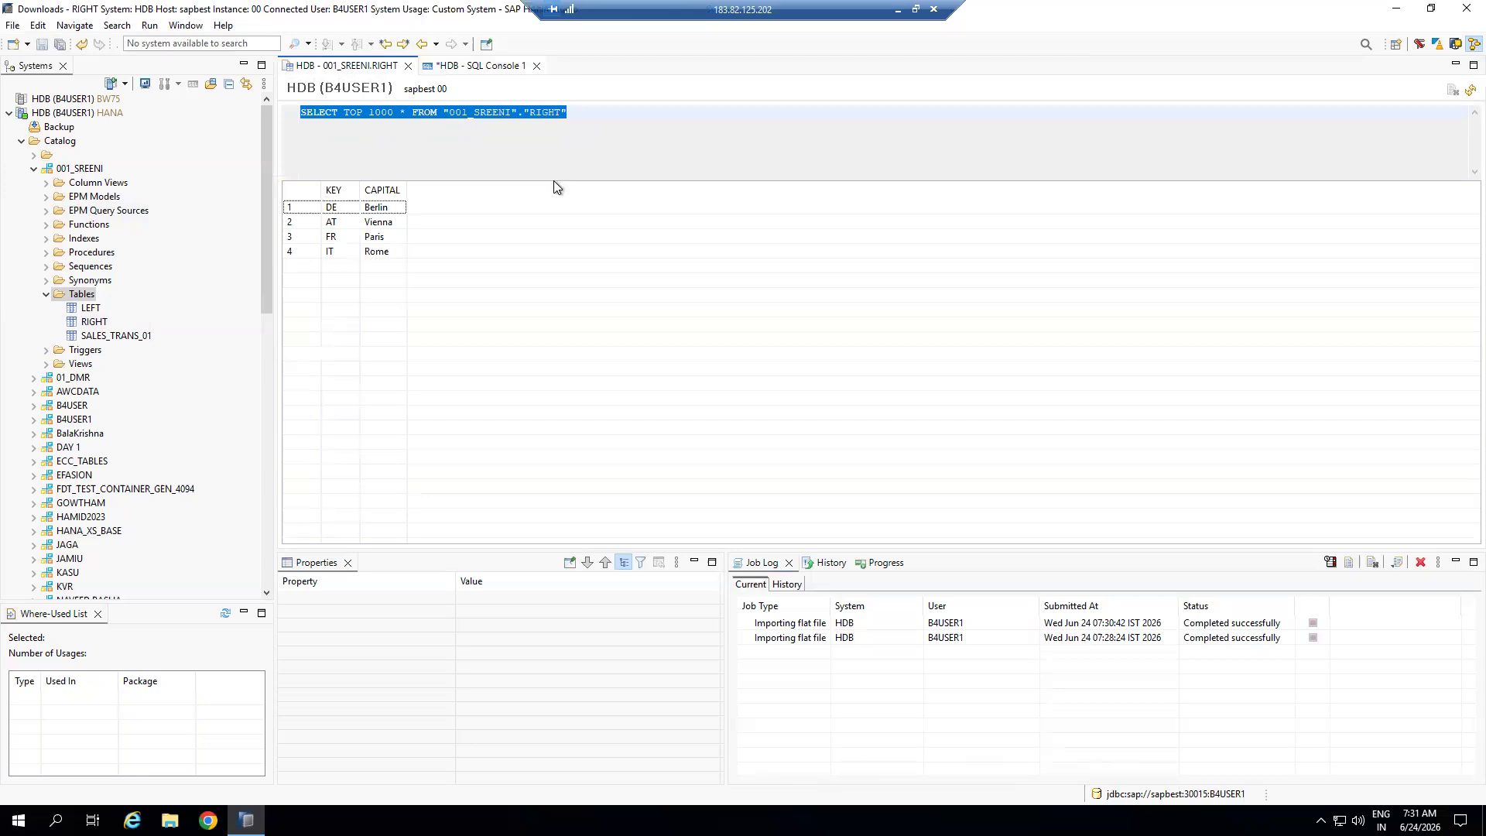
left_click(536, 65)
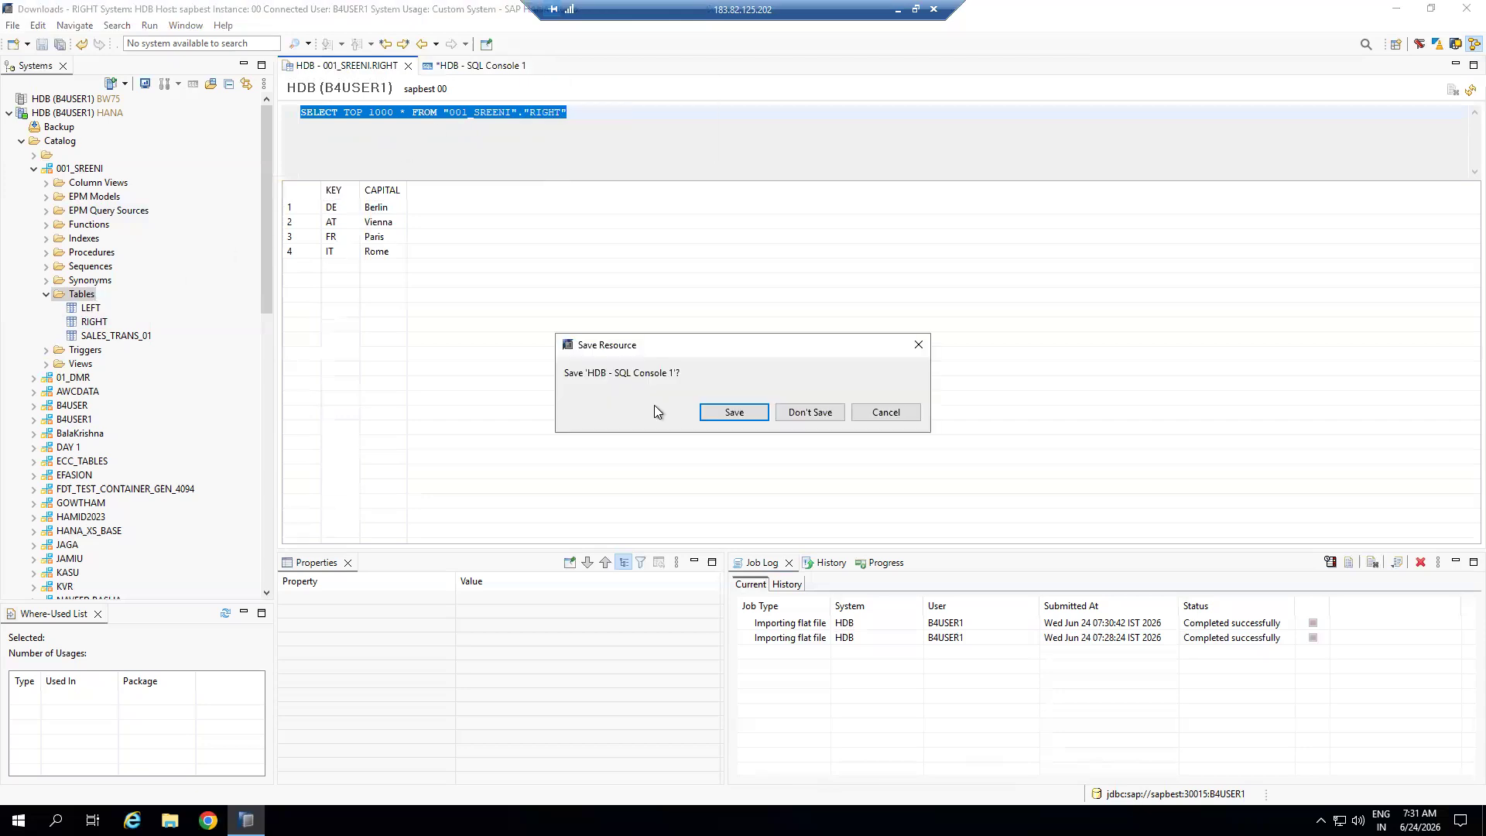
left_click(797, 411)
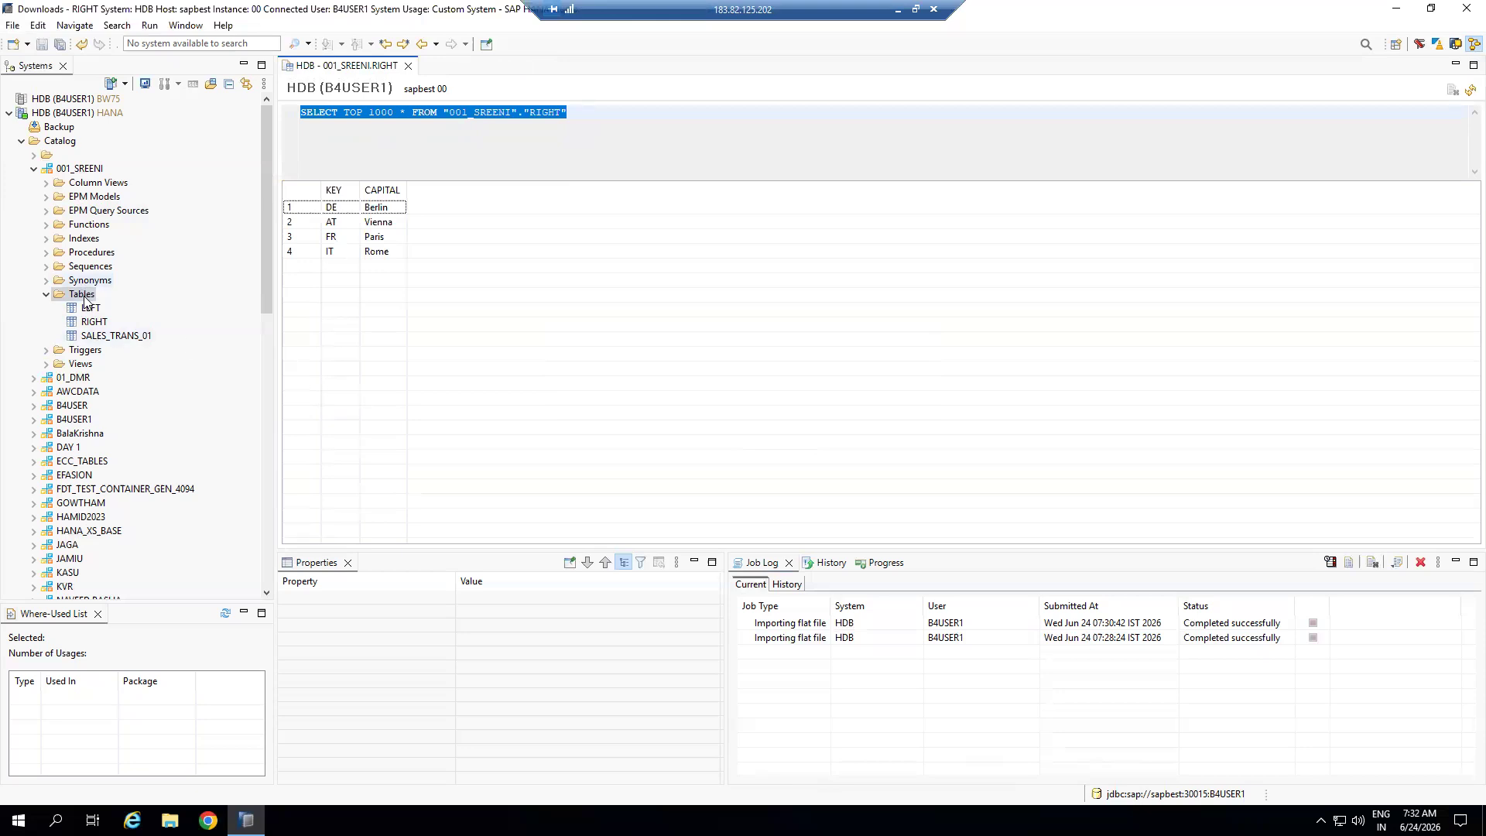
left_click(34, 169)
left_click(408, 66)
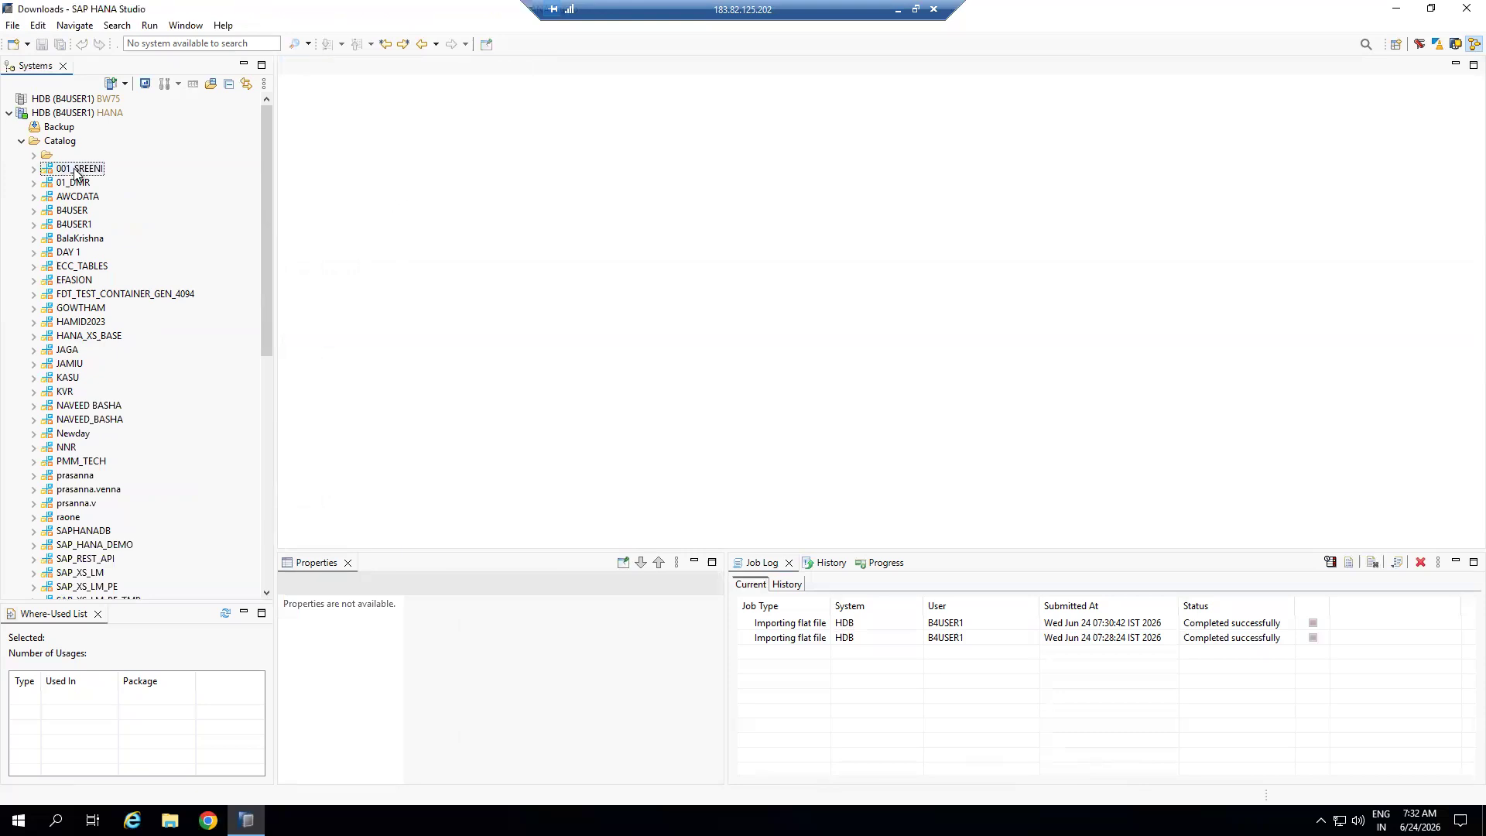
Collapse the schema's Tables folder, the schema itself and the Catalog folder in the system tree
left_click(34, 169)
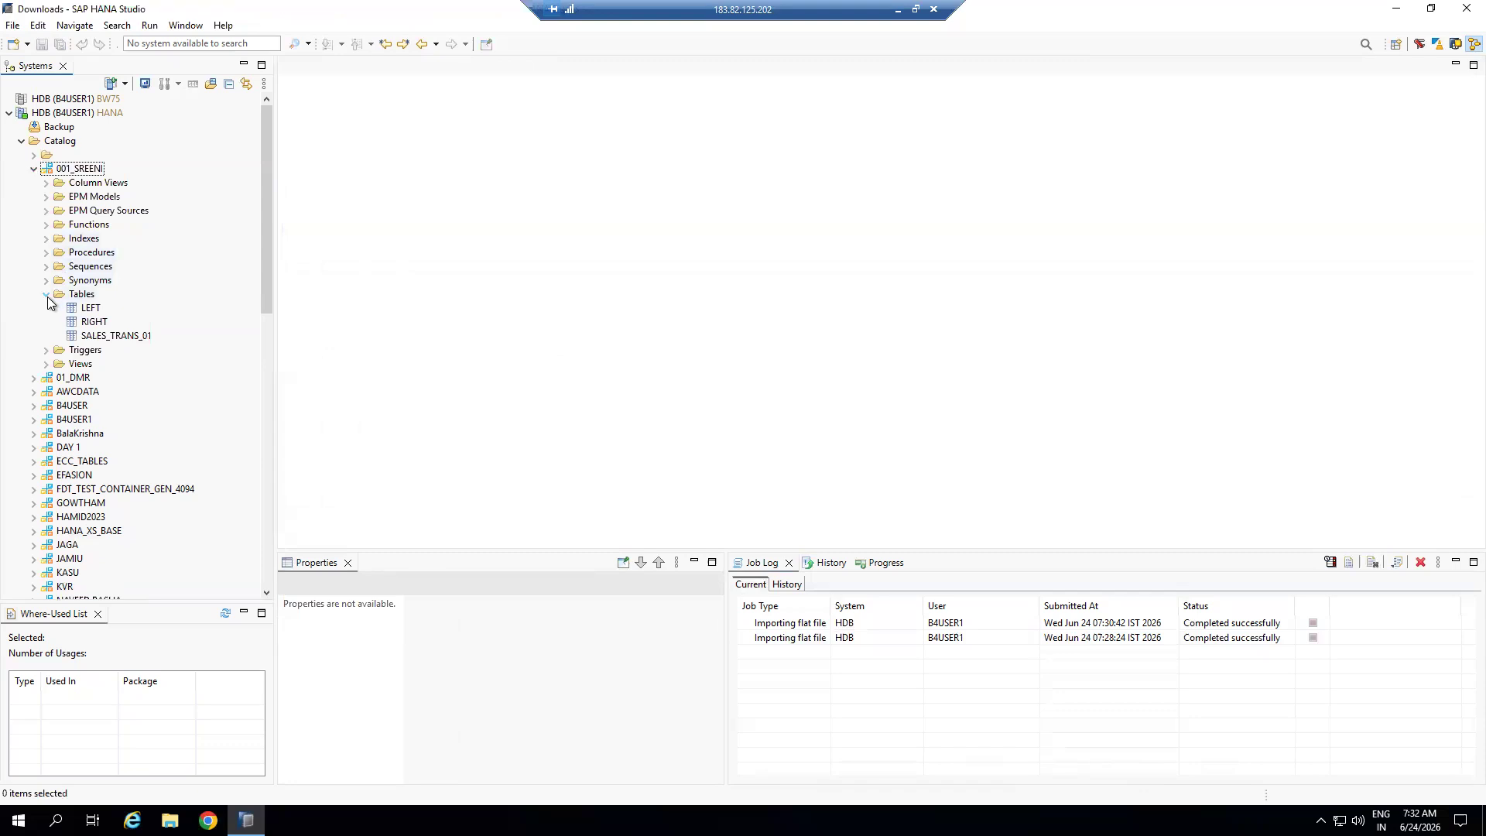
left_click(47, 295)
left_click(34, 169)
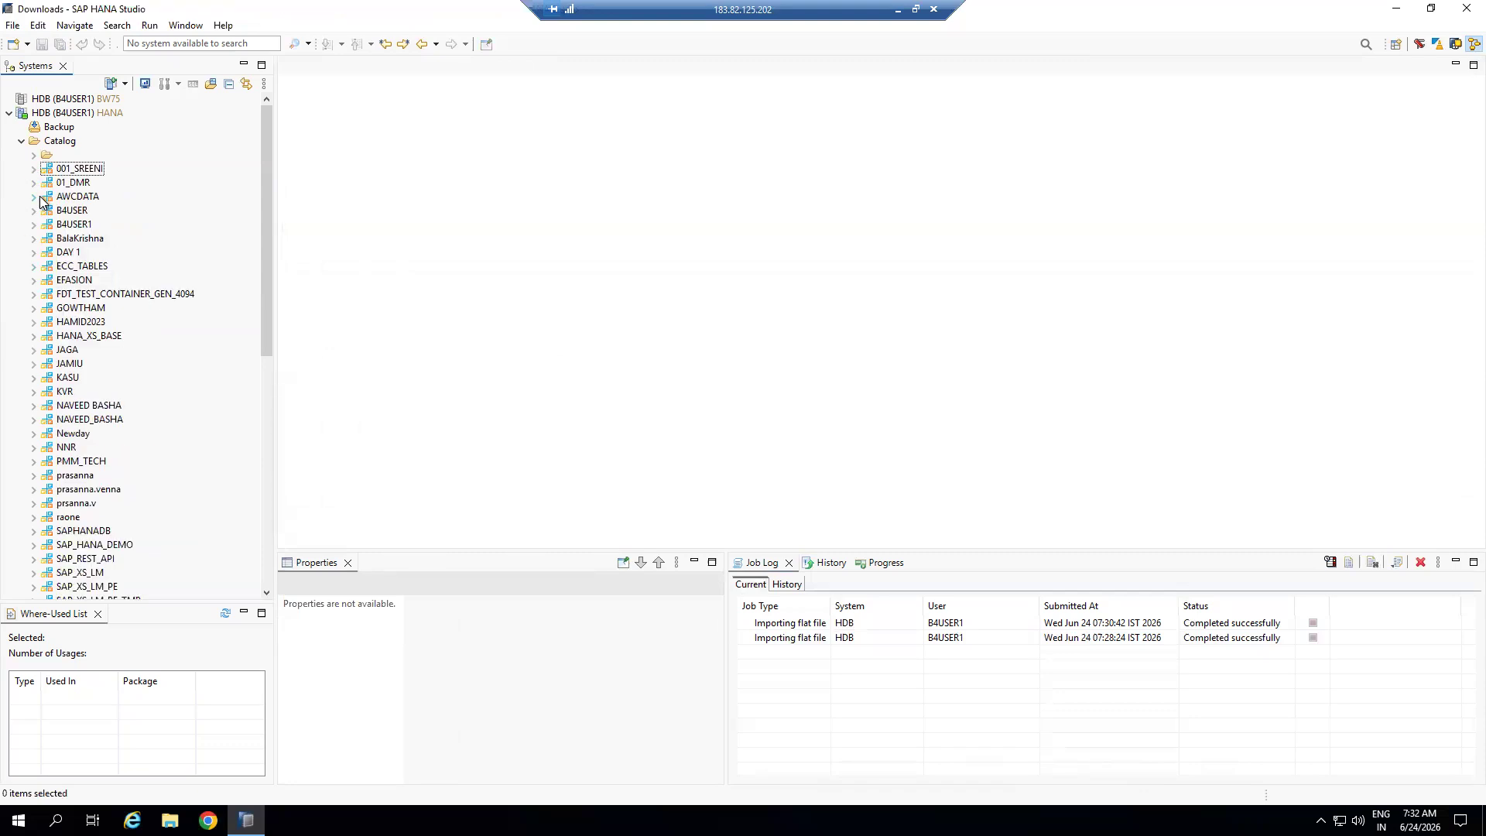
left_click(21, 142)
Expand the Content folder and its __ZBW package in the system tree
left_click(22, 168)
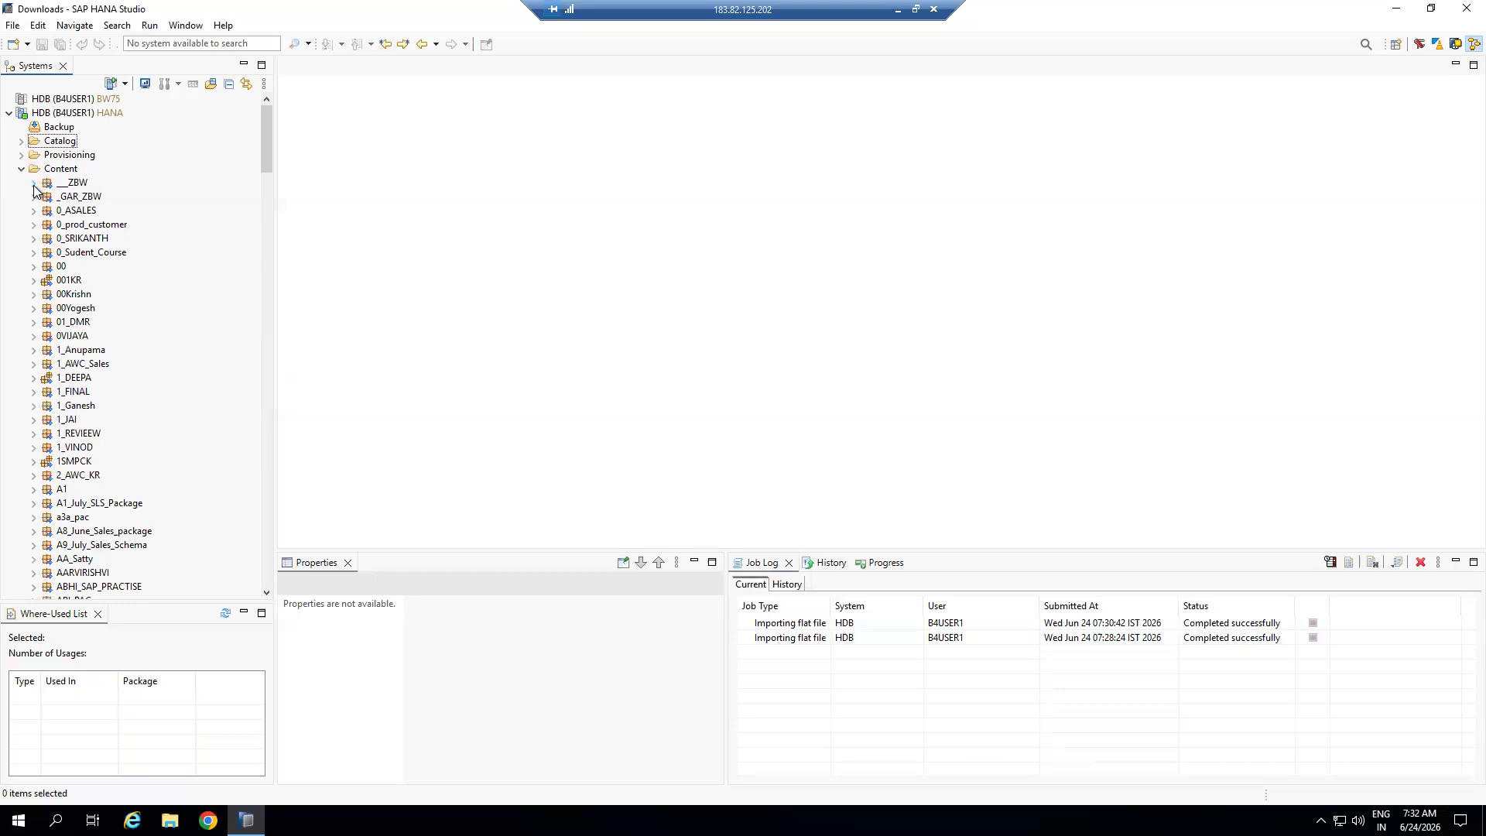
left_click(34, 184)
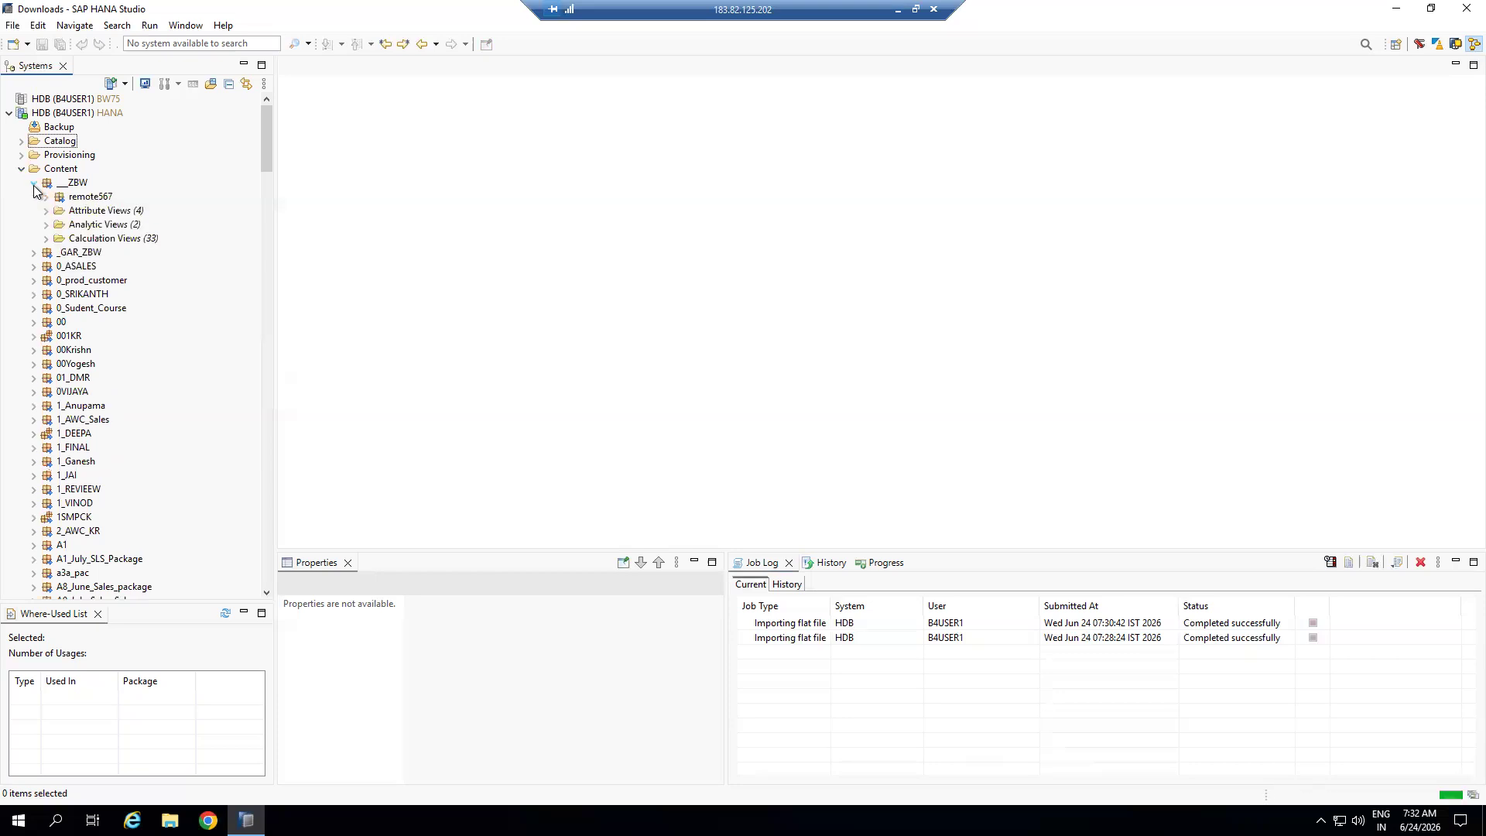
left_click(91, 198)
right_click(91, 199)
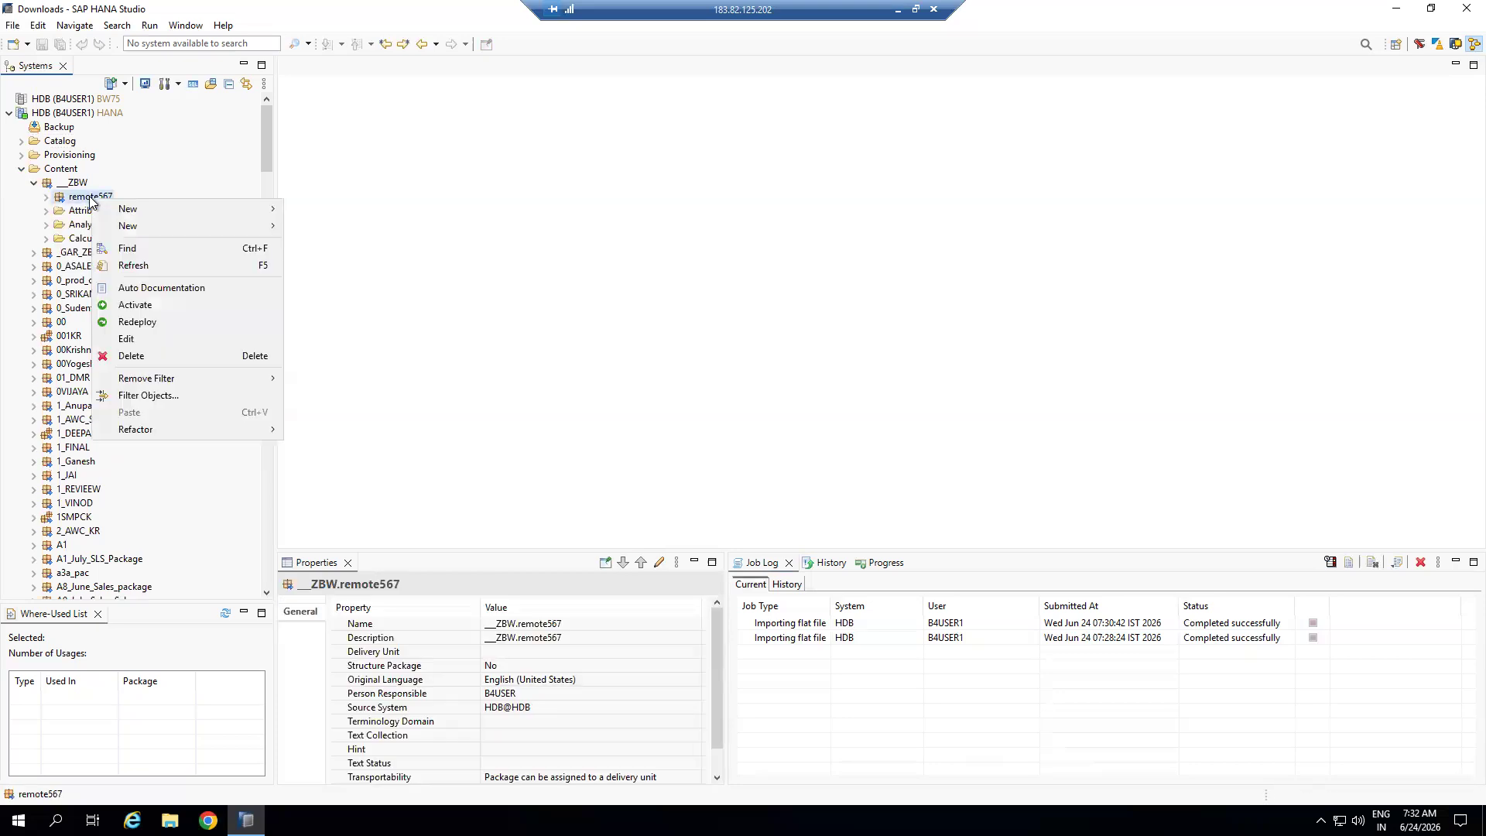
Start a new calculation view named CV_LEFT in the __ZBW package
left_click(77, 184)
right_click(77, 184)
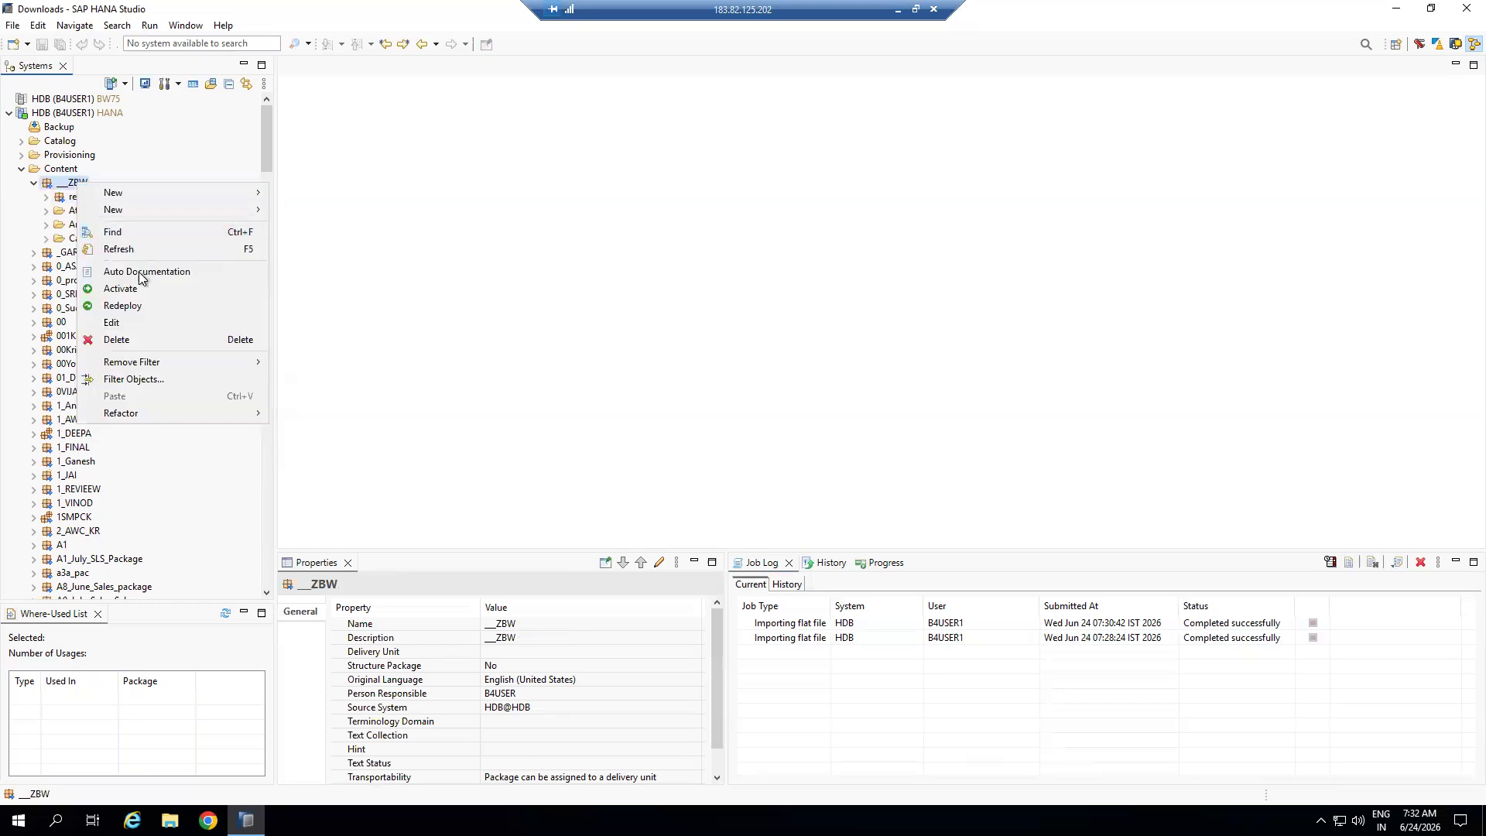
mouse_move(252, 193)
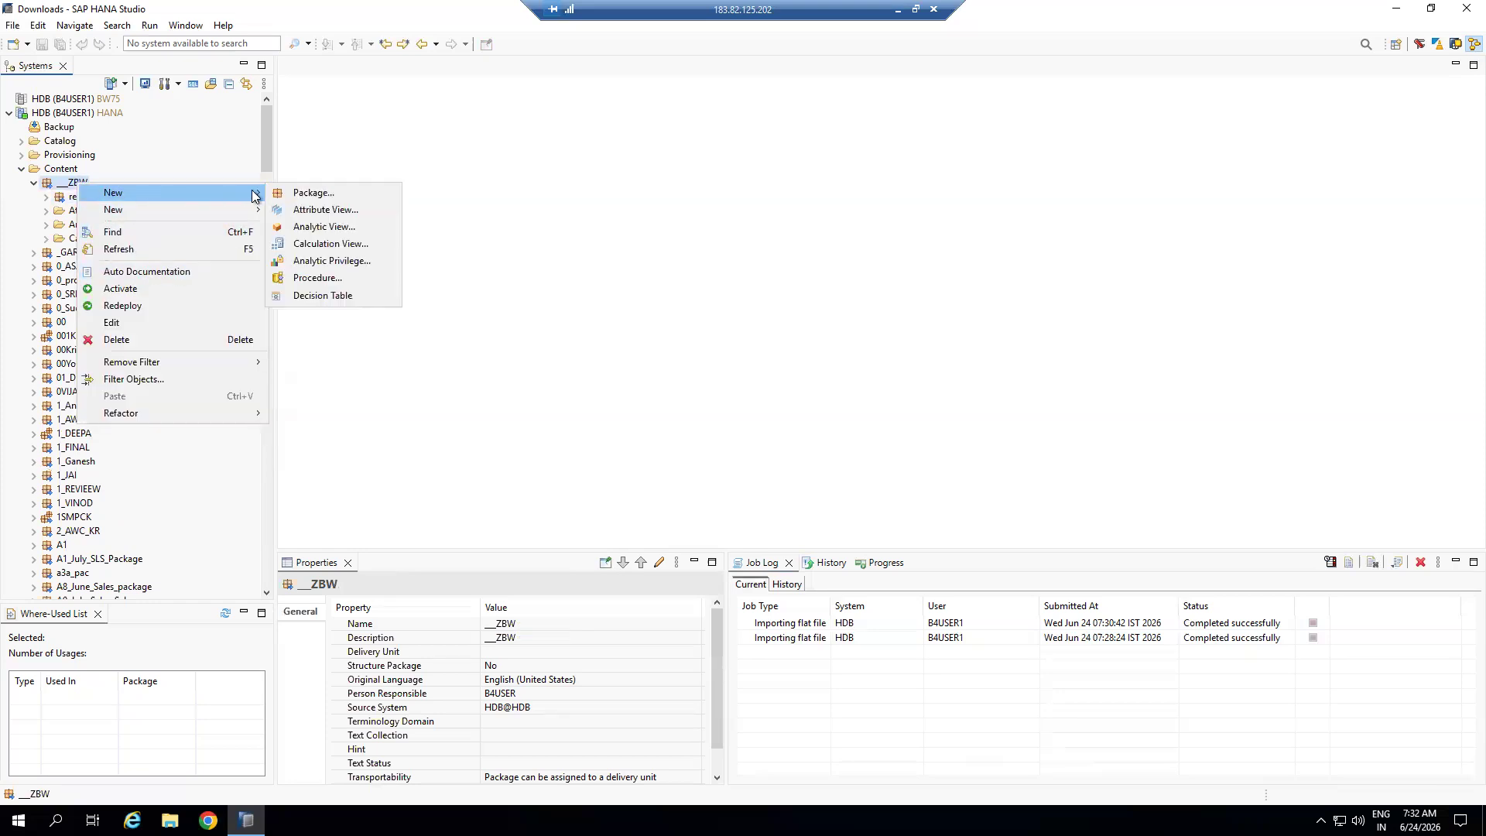
left_click(322, 244)
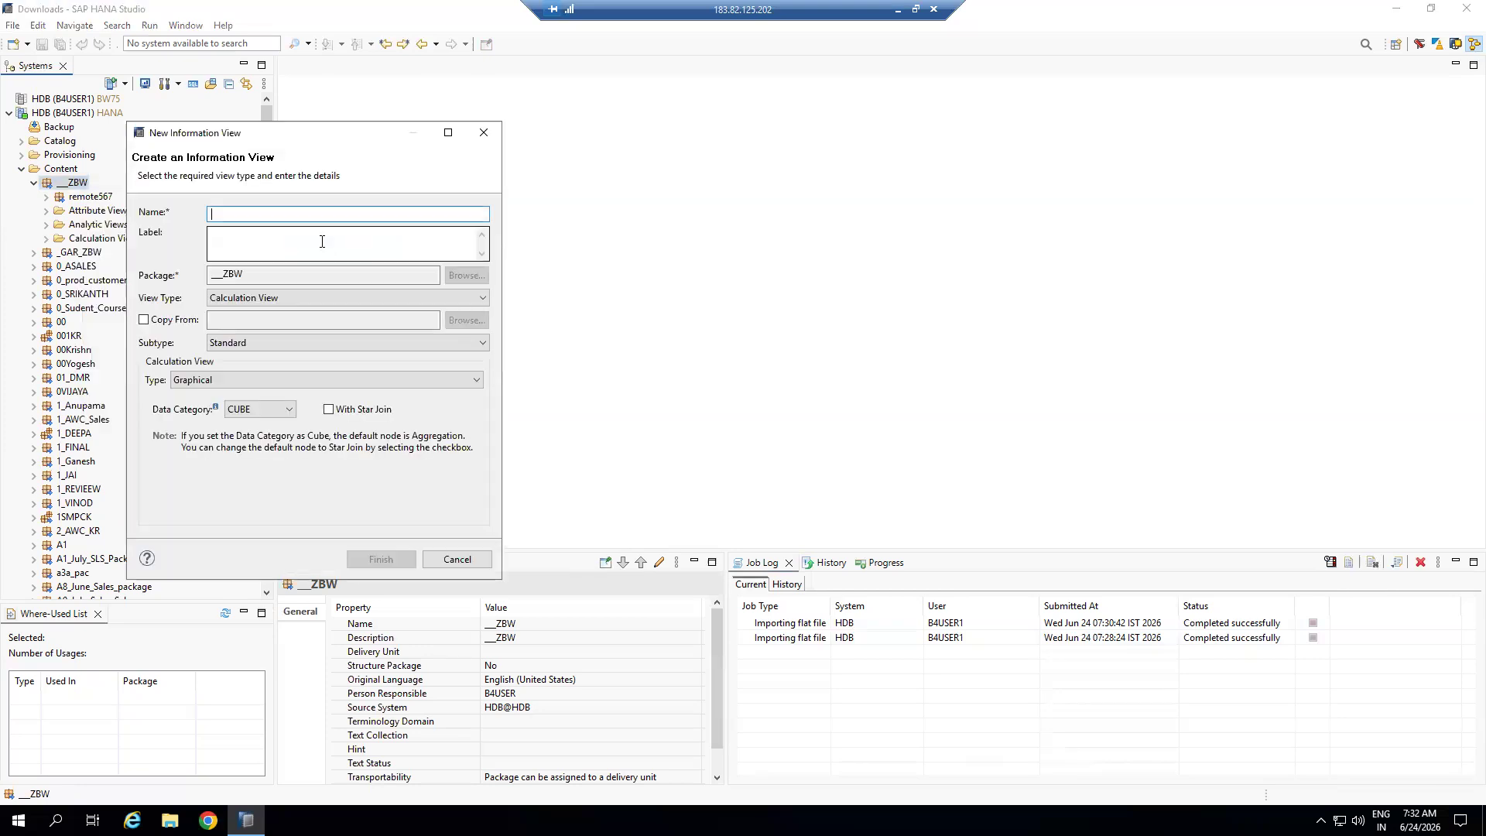
type("C")
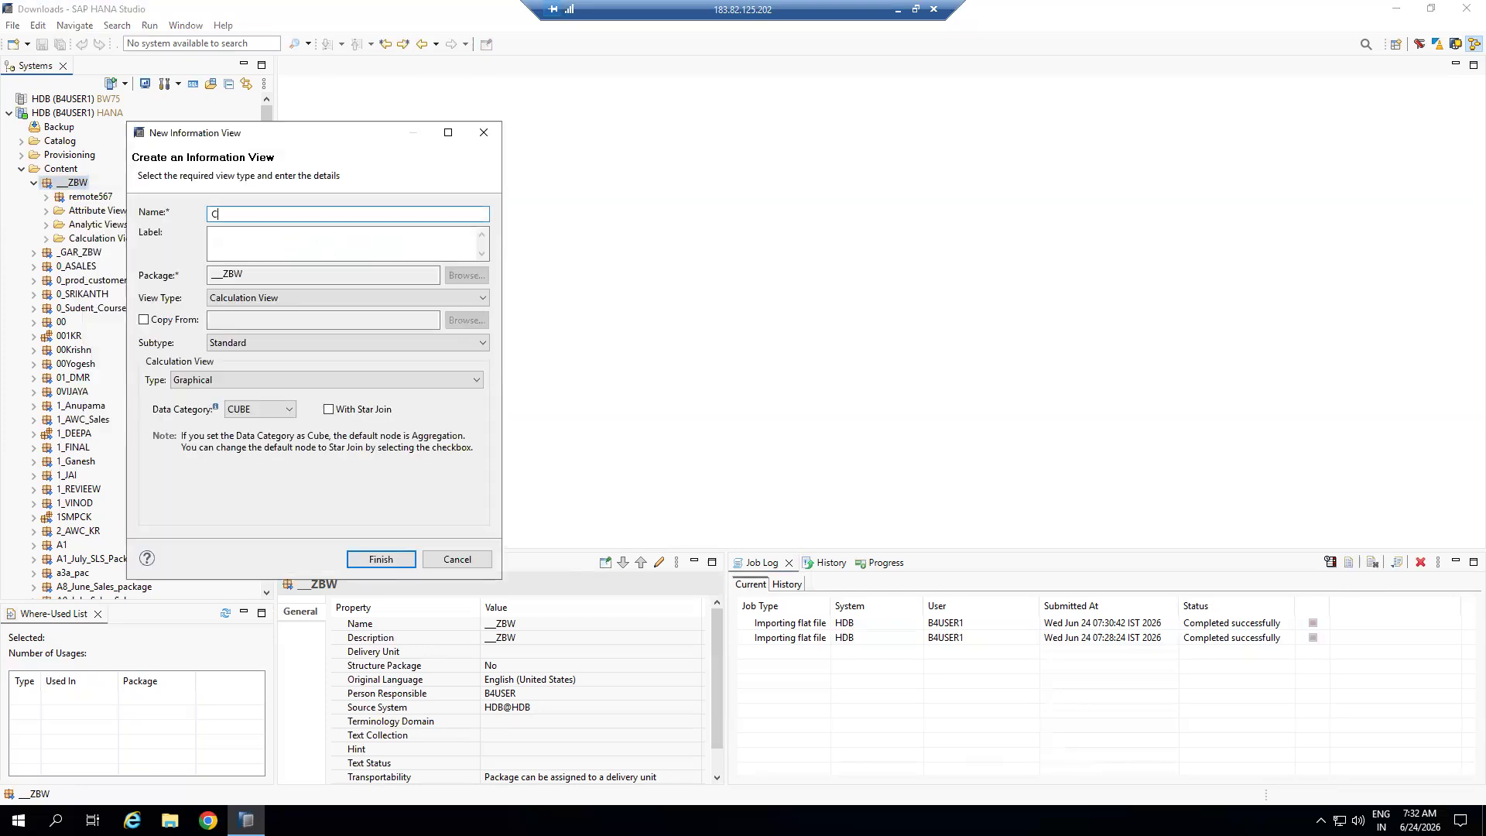
type("V_LEFT")
left_click(325, 238)
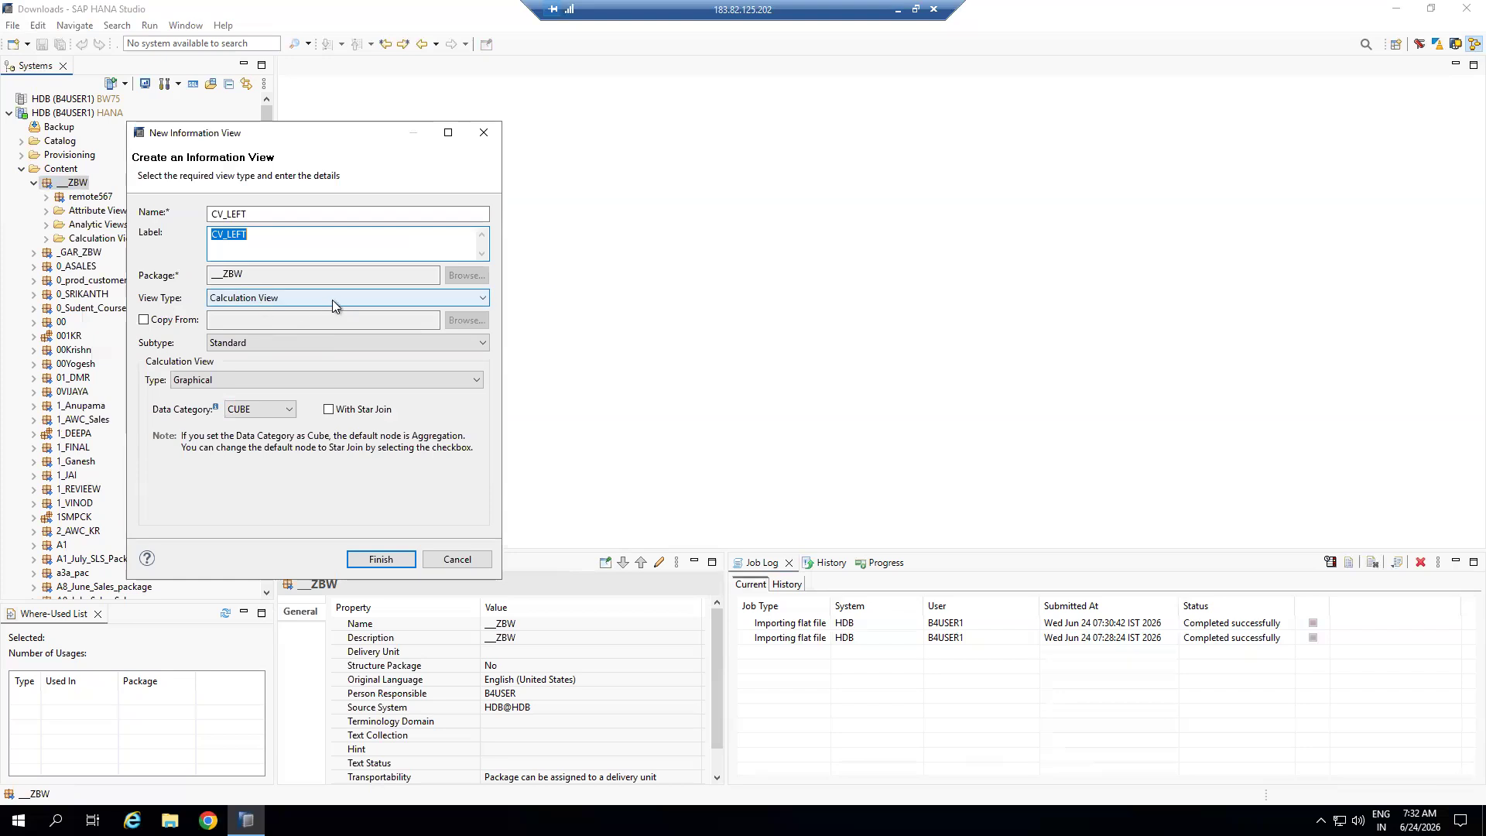
Review the available view types and calculation view types for the new CV_LEFT view
left_click(478, 301)
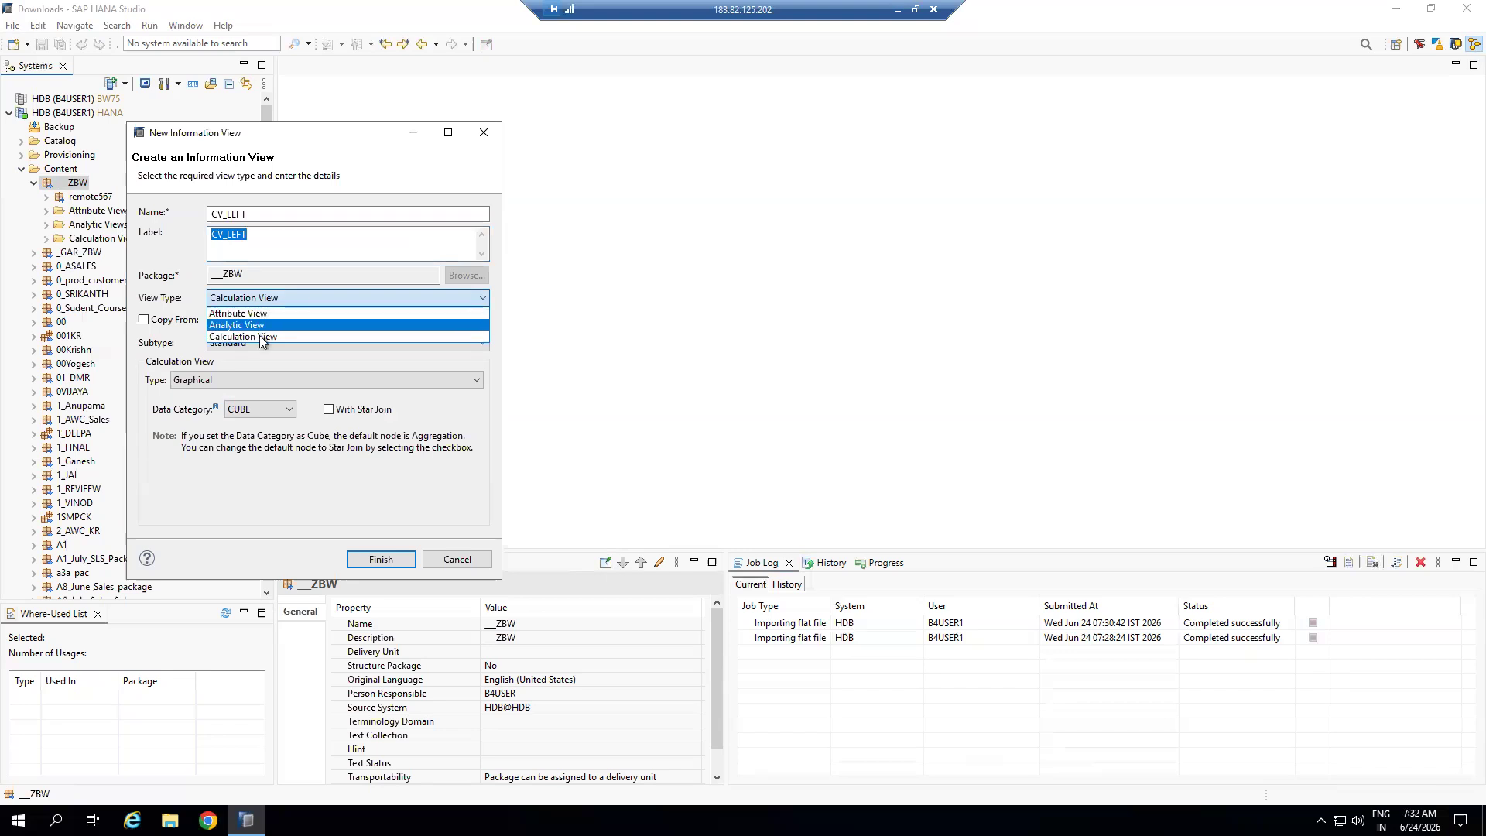
left_click(735, 309)
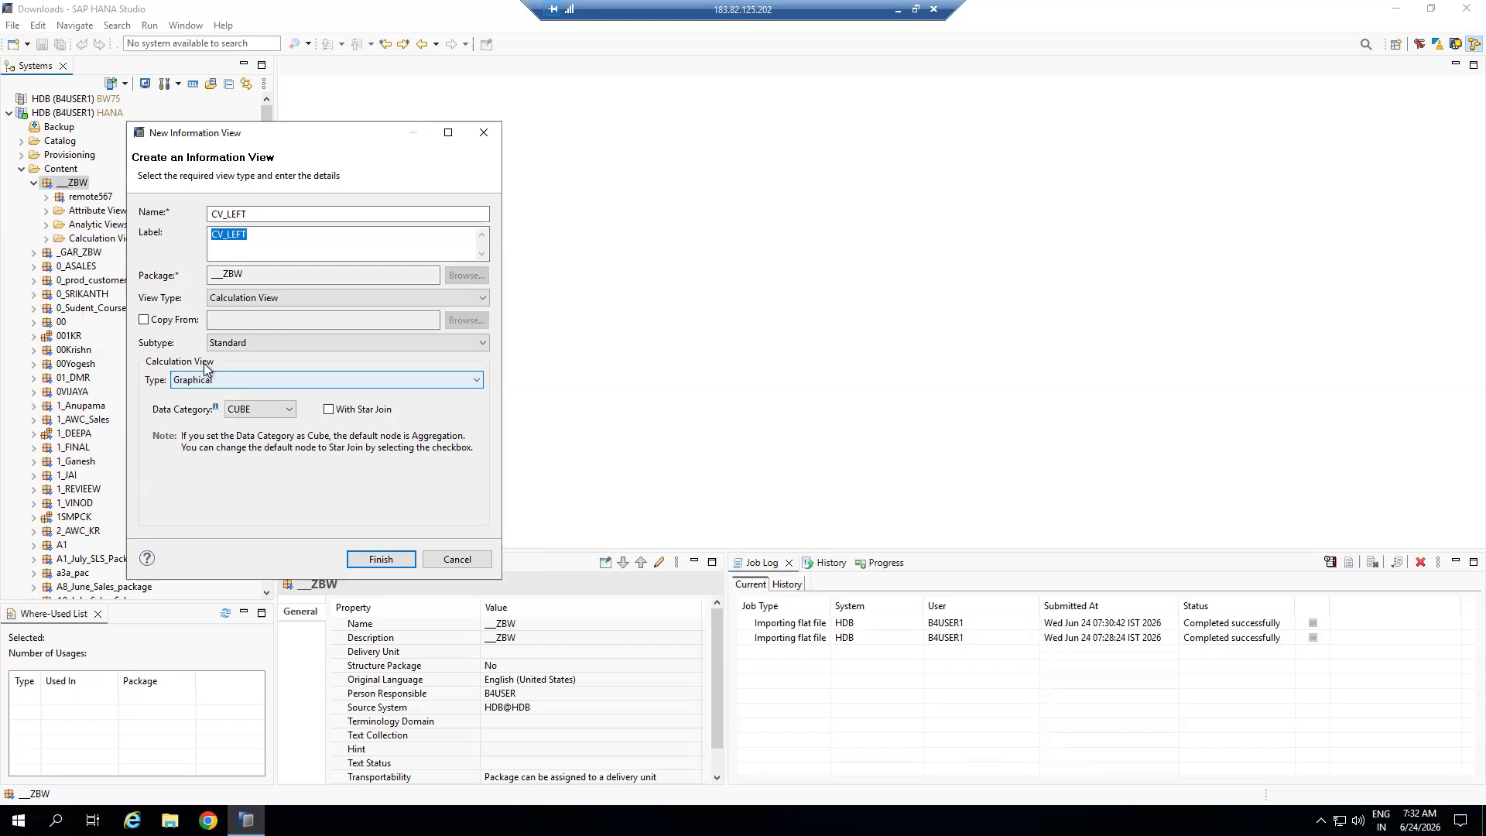
left_click(476, 383)
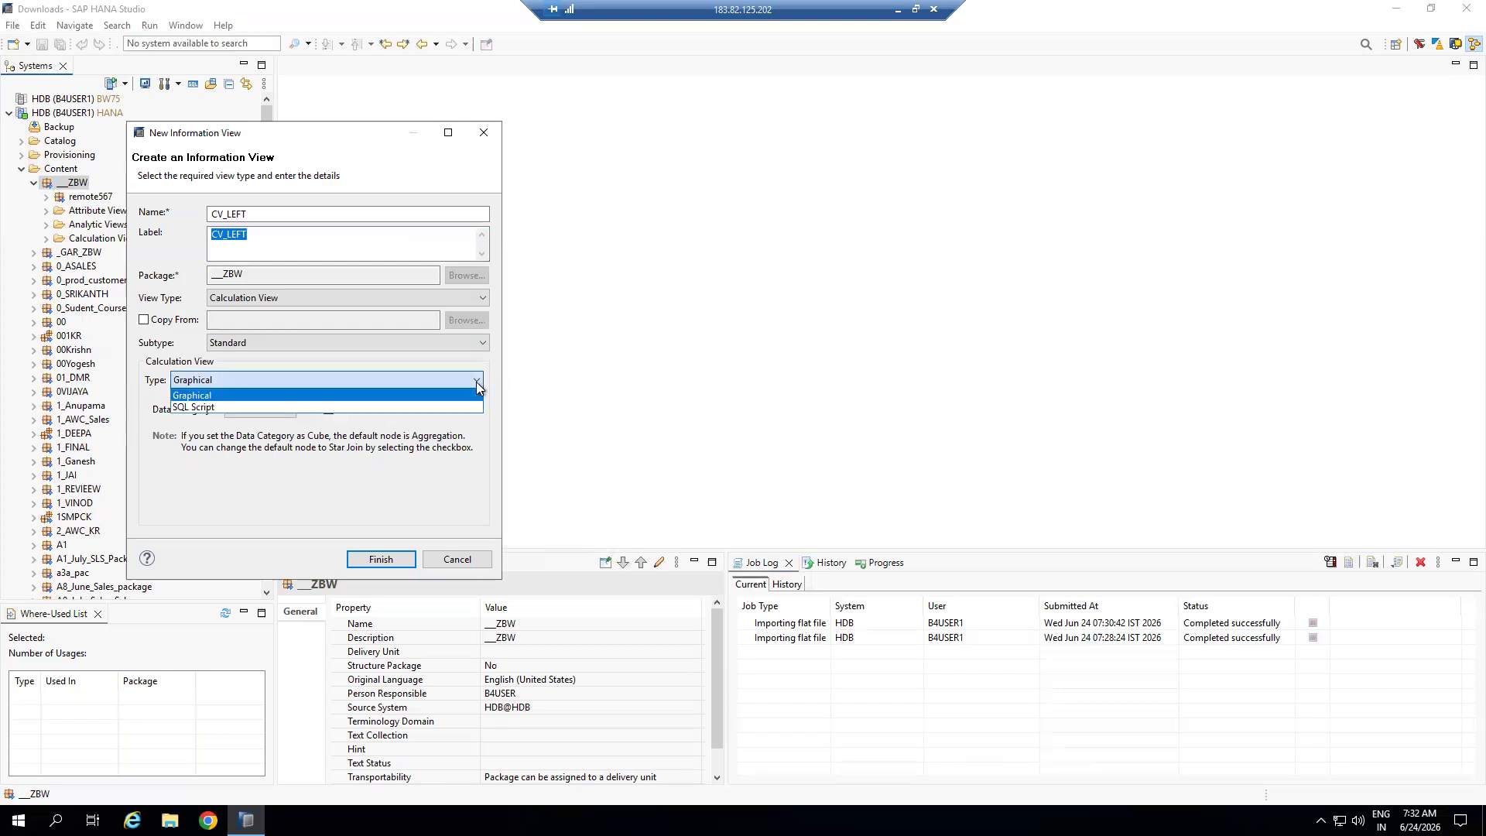
left_click(582, 385)
left_click(474, 381)
left_click(671, 365)
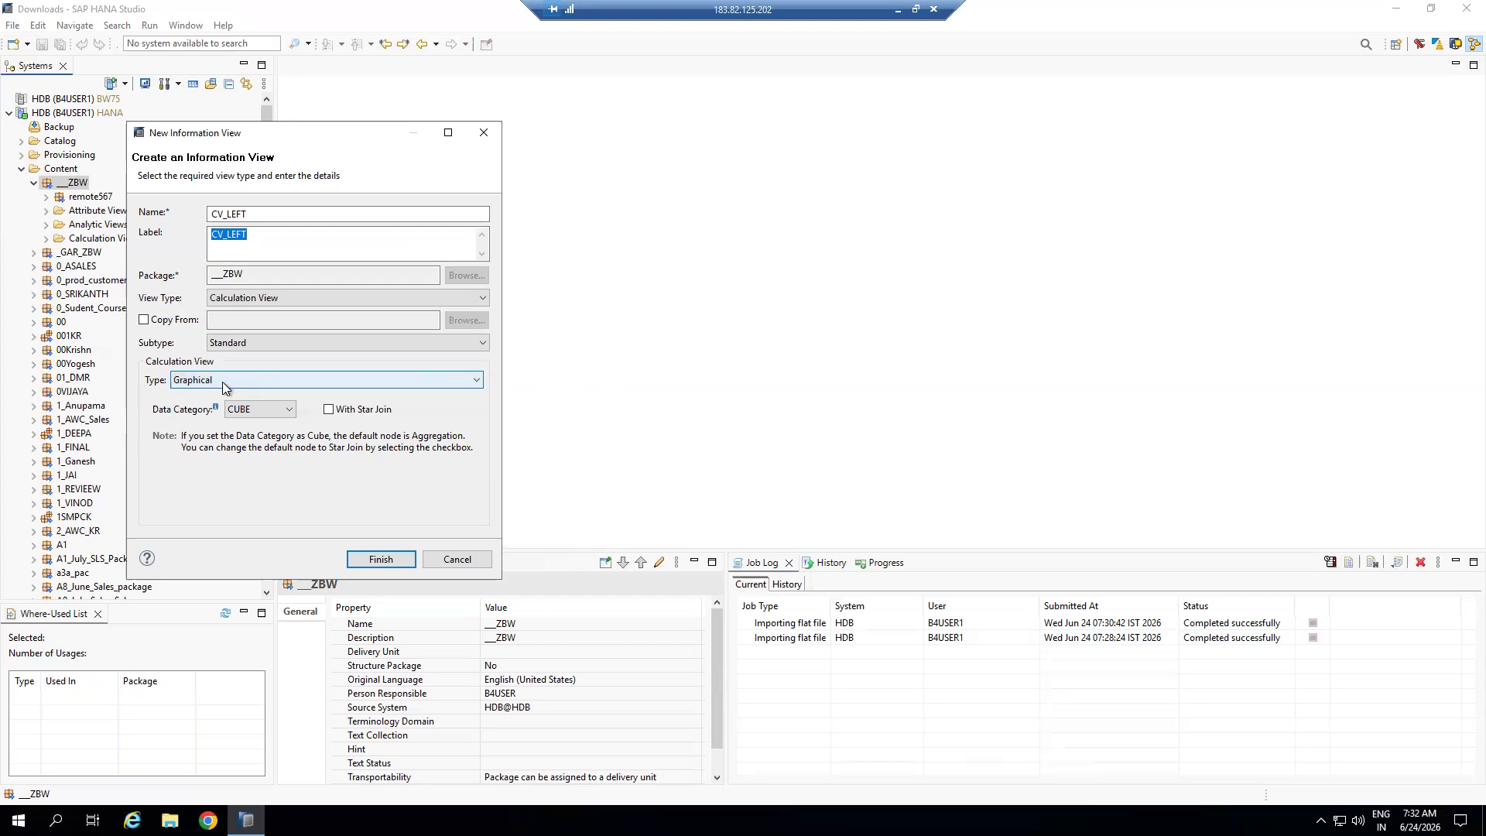
left_click(472, 380)
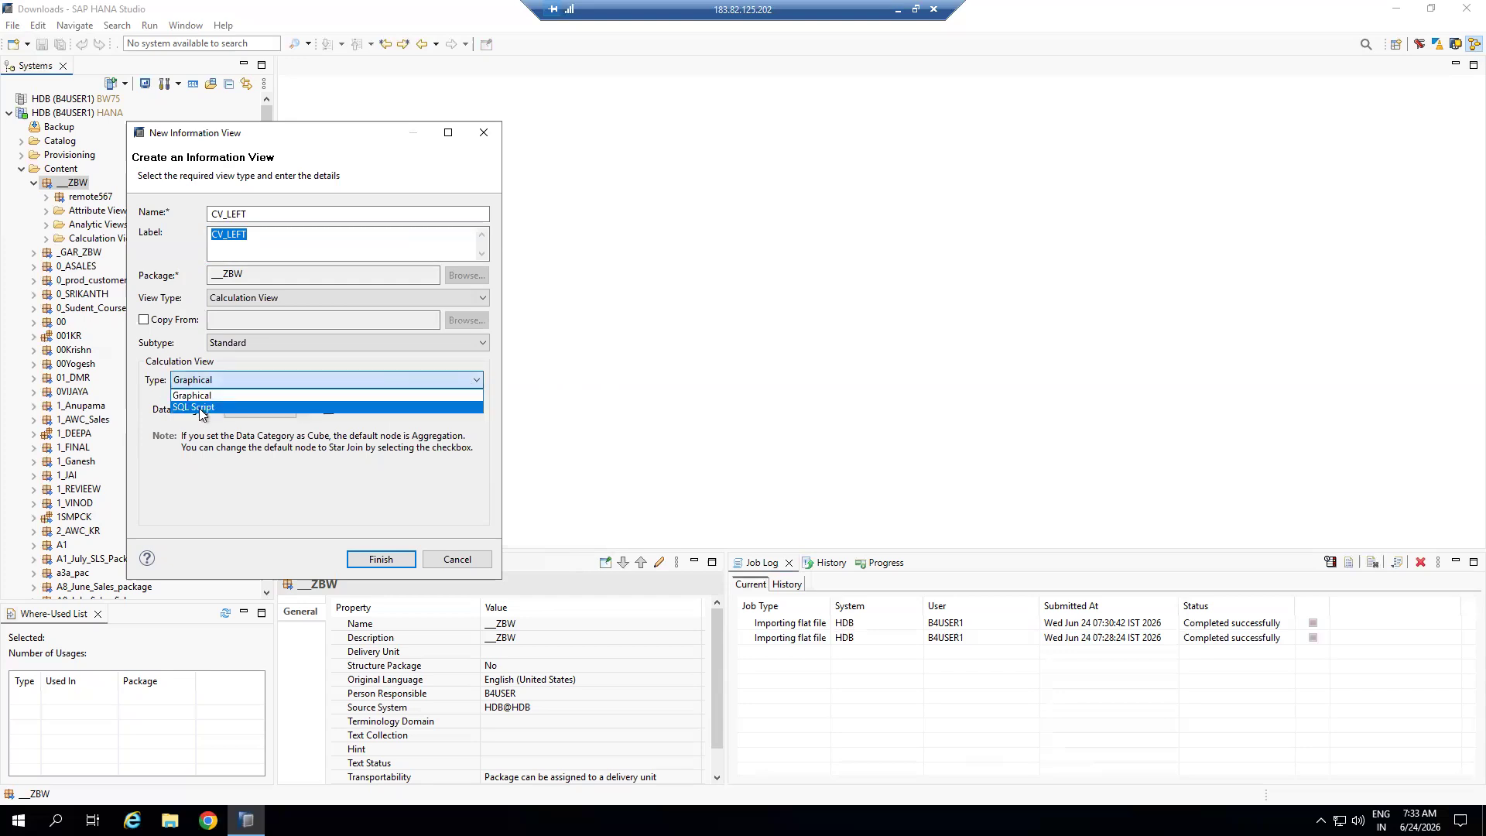
left_click(646, 365)
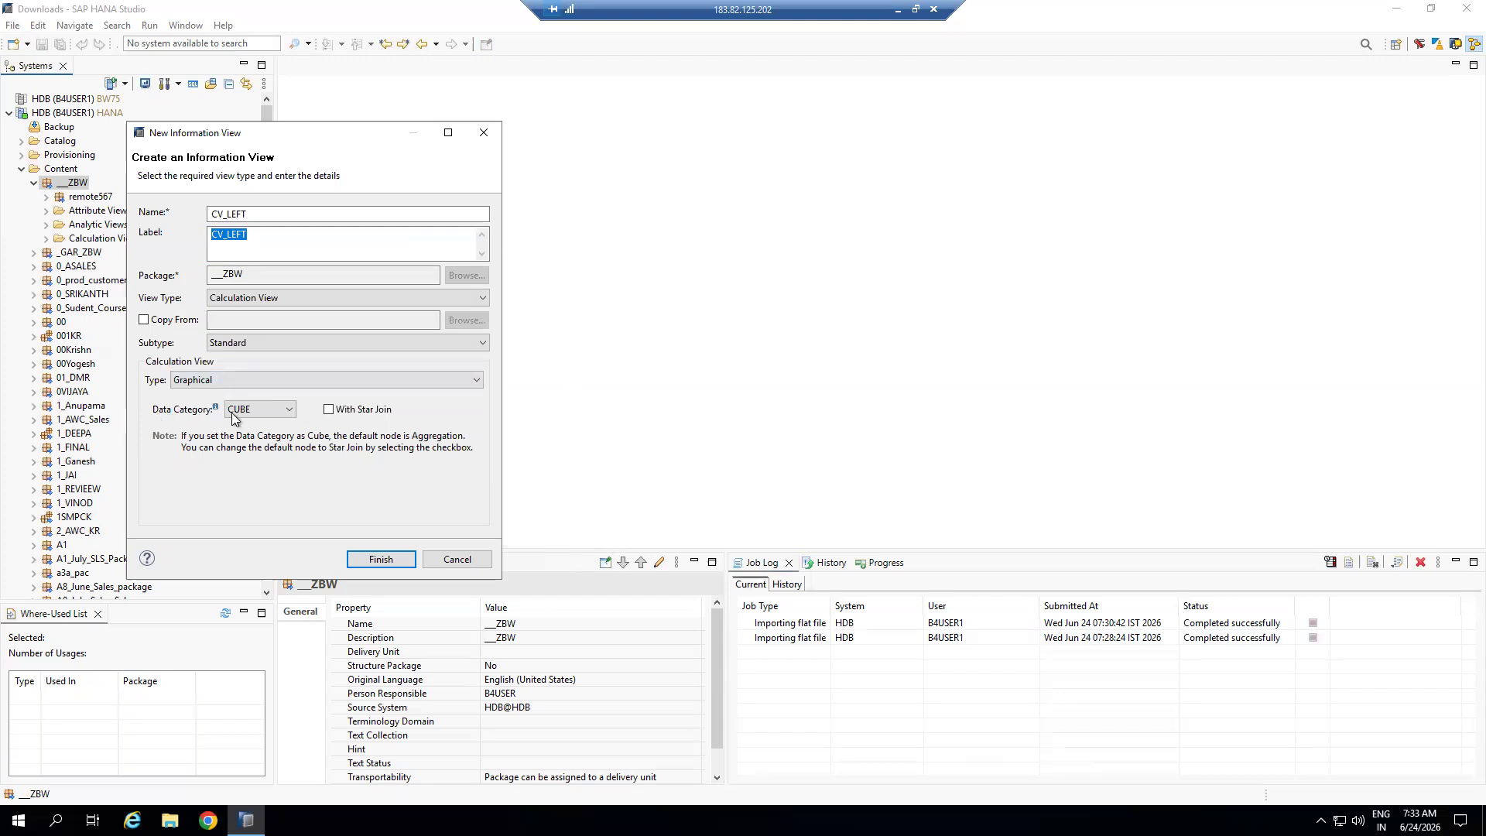
Switch the data category to DIMENSION and back to CUBE to compare their default-node notes
left_click(286, 414)
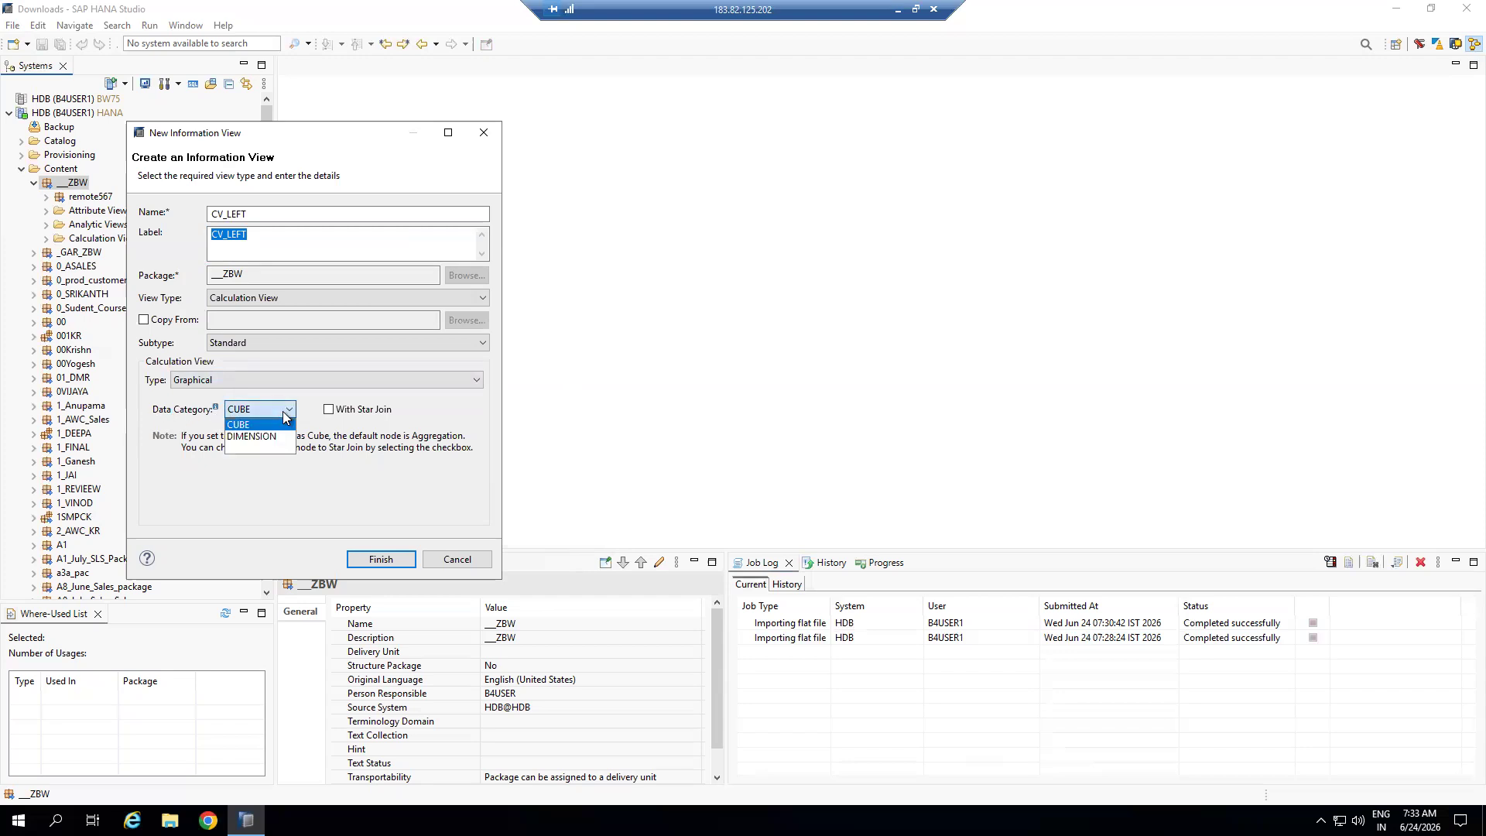
left_click(253, 438)
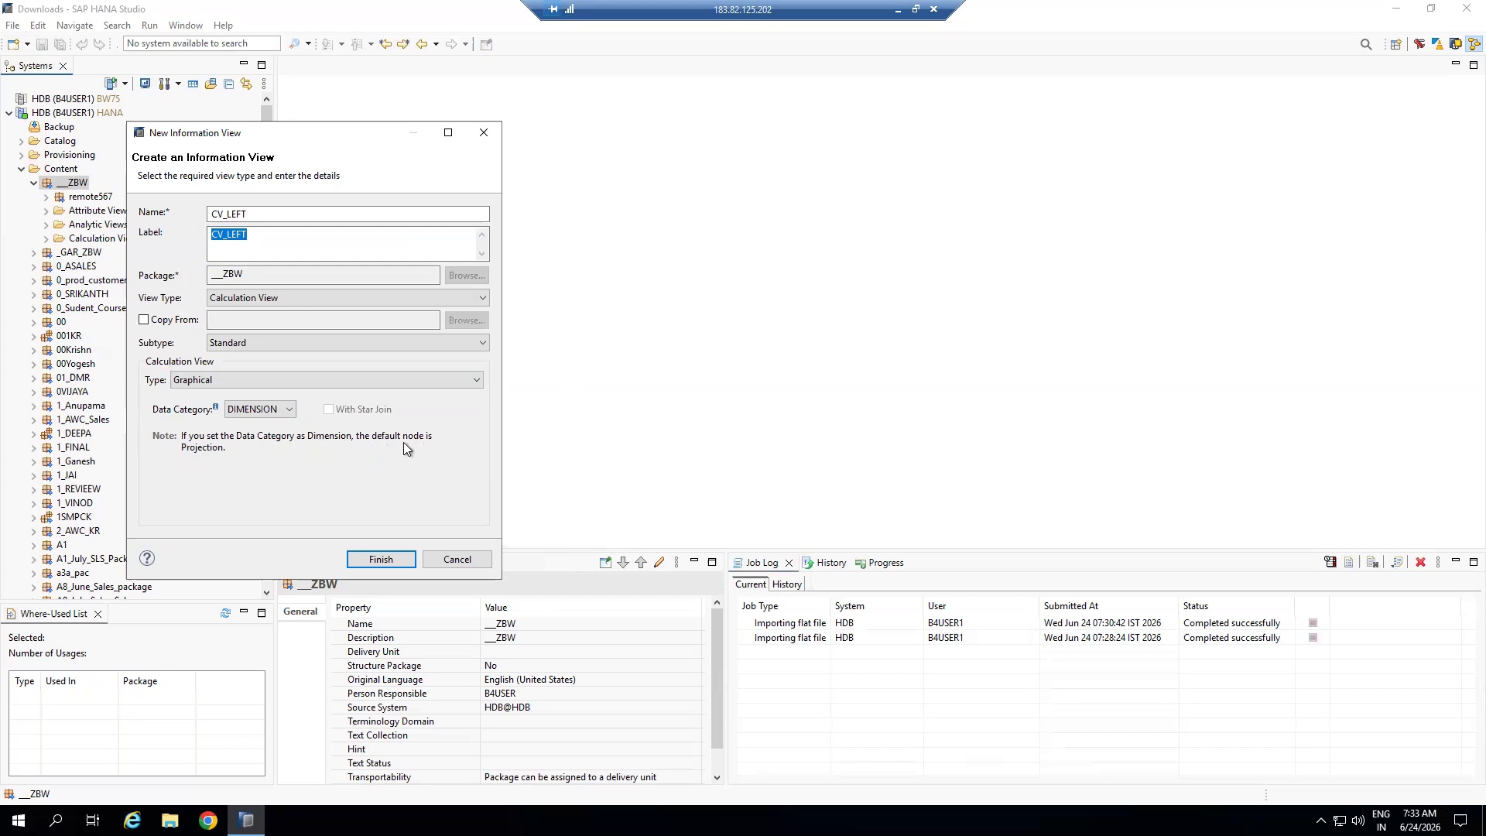
left_click(289, 409)
left_click(255, 424)
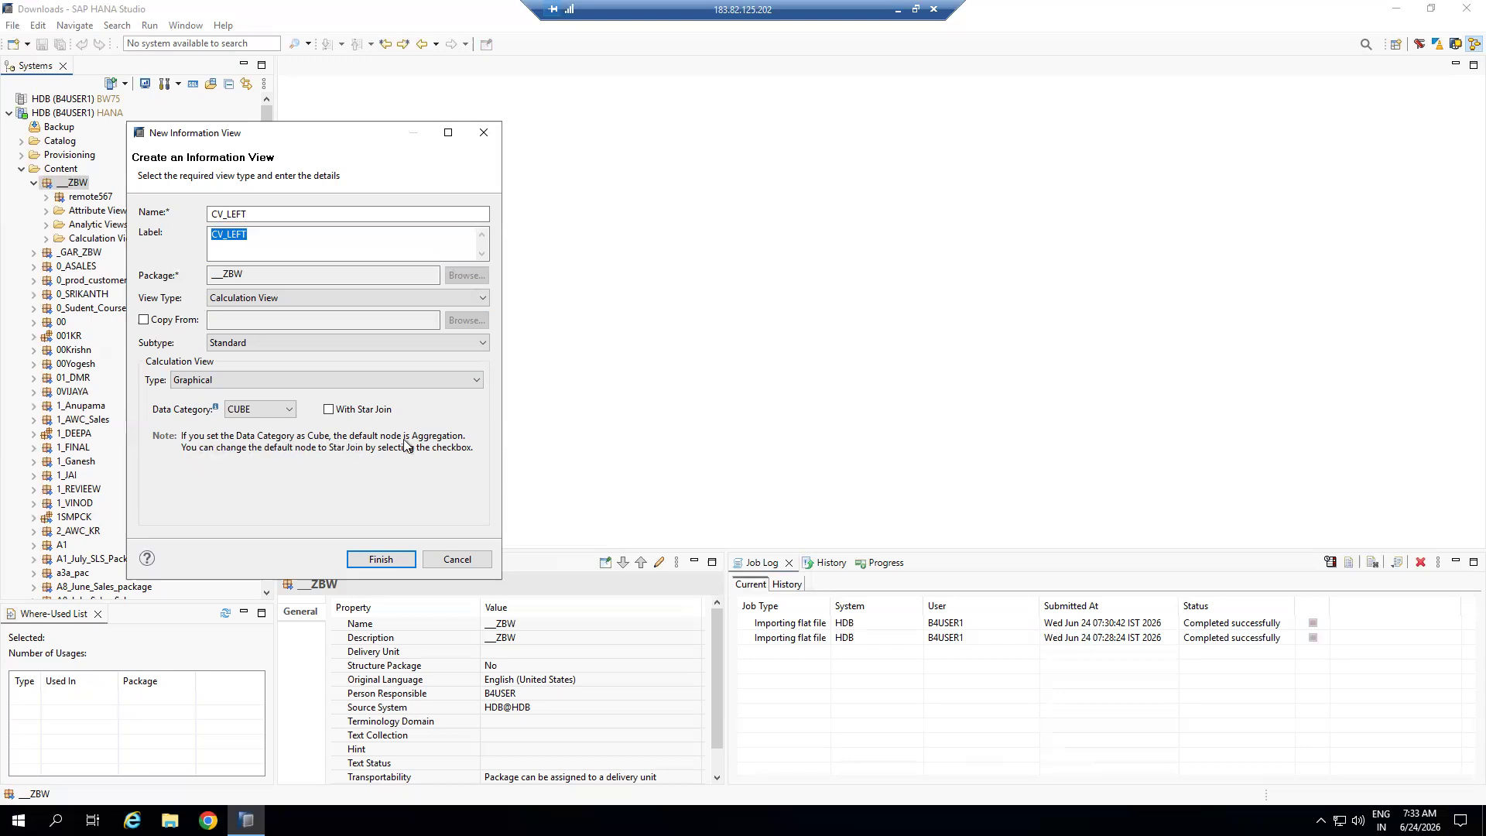
Set the data category to DIMENSION and finish creating the CV_LEFT calculation view
left_click(290, 413)
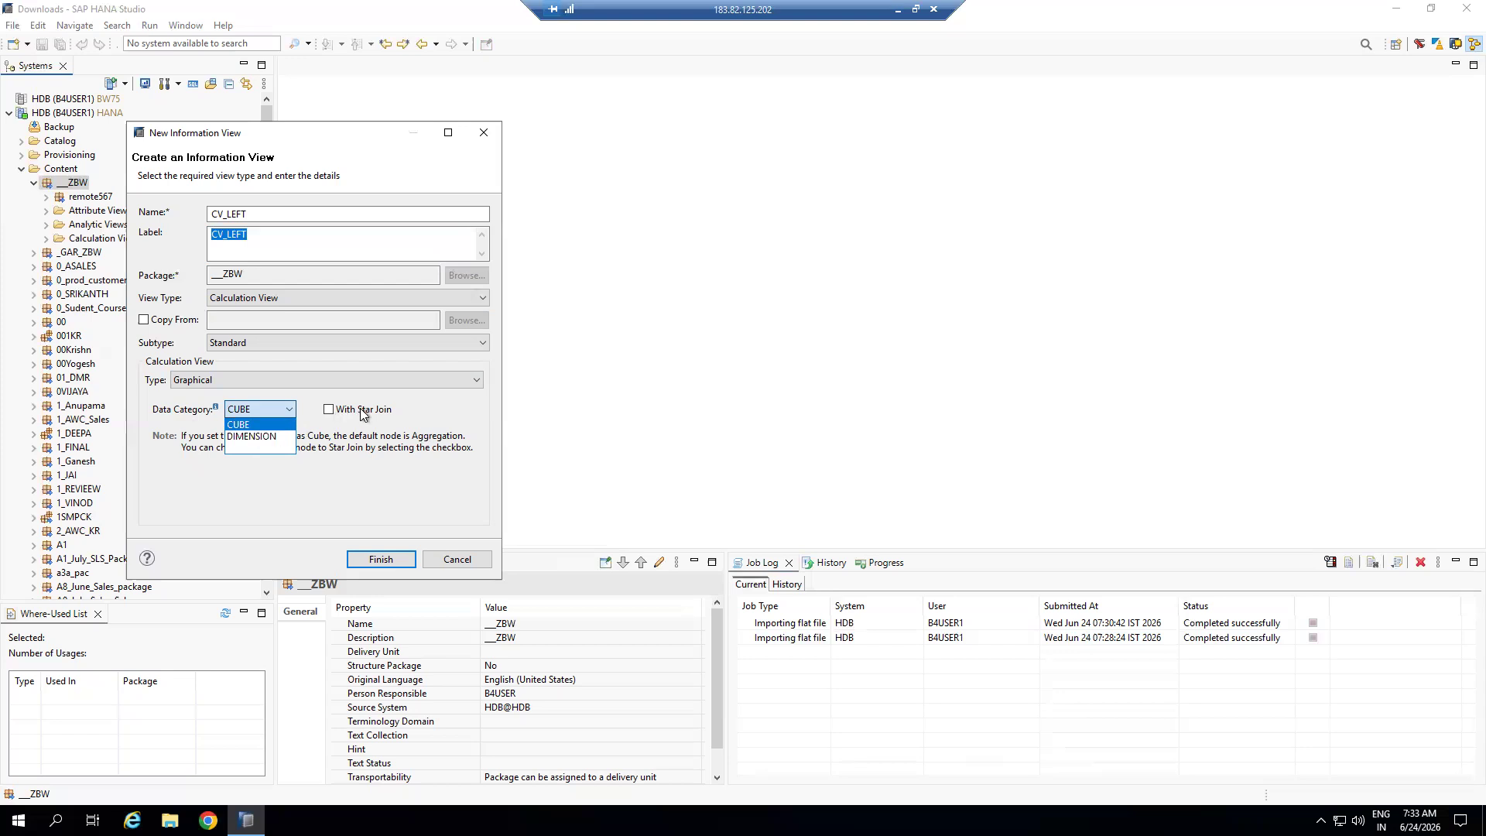
left_click(253, 437)
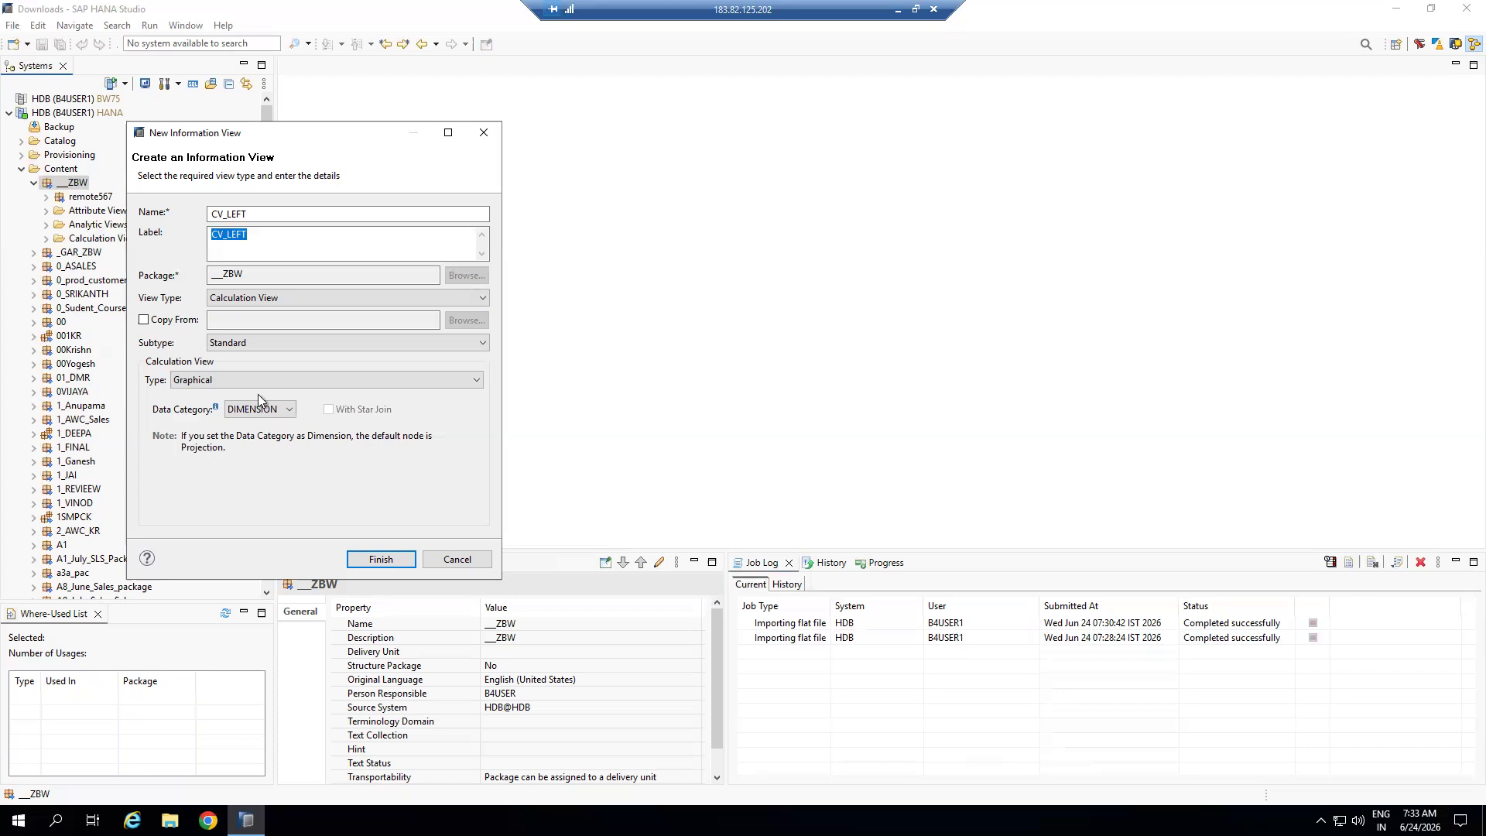
left_click(360, 557)
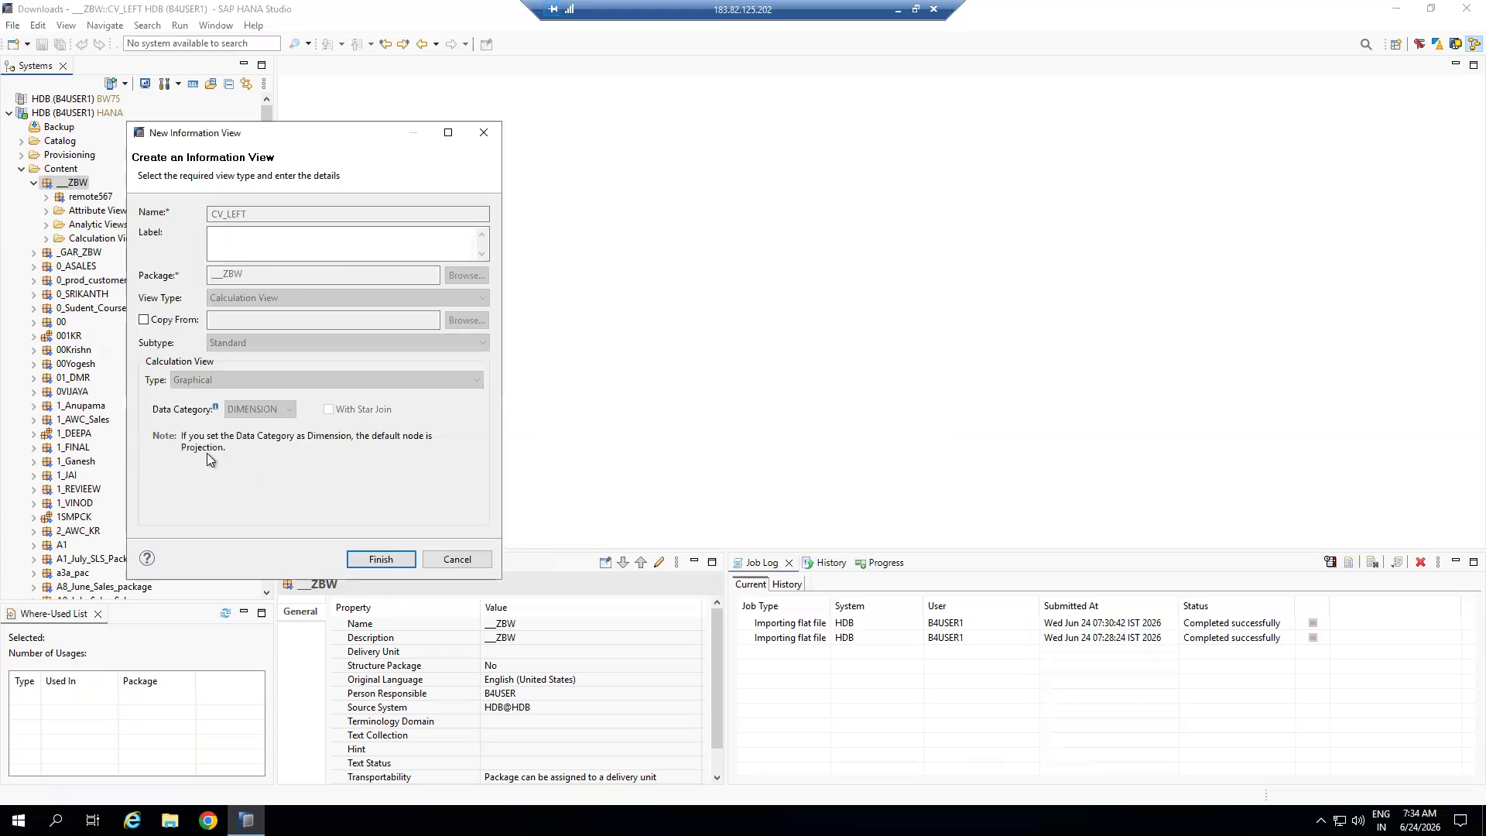
Place the Projection node well below Semantics and minimize the Systems and Where-Used List views
left_click_drag(402, 235, 414, 365)
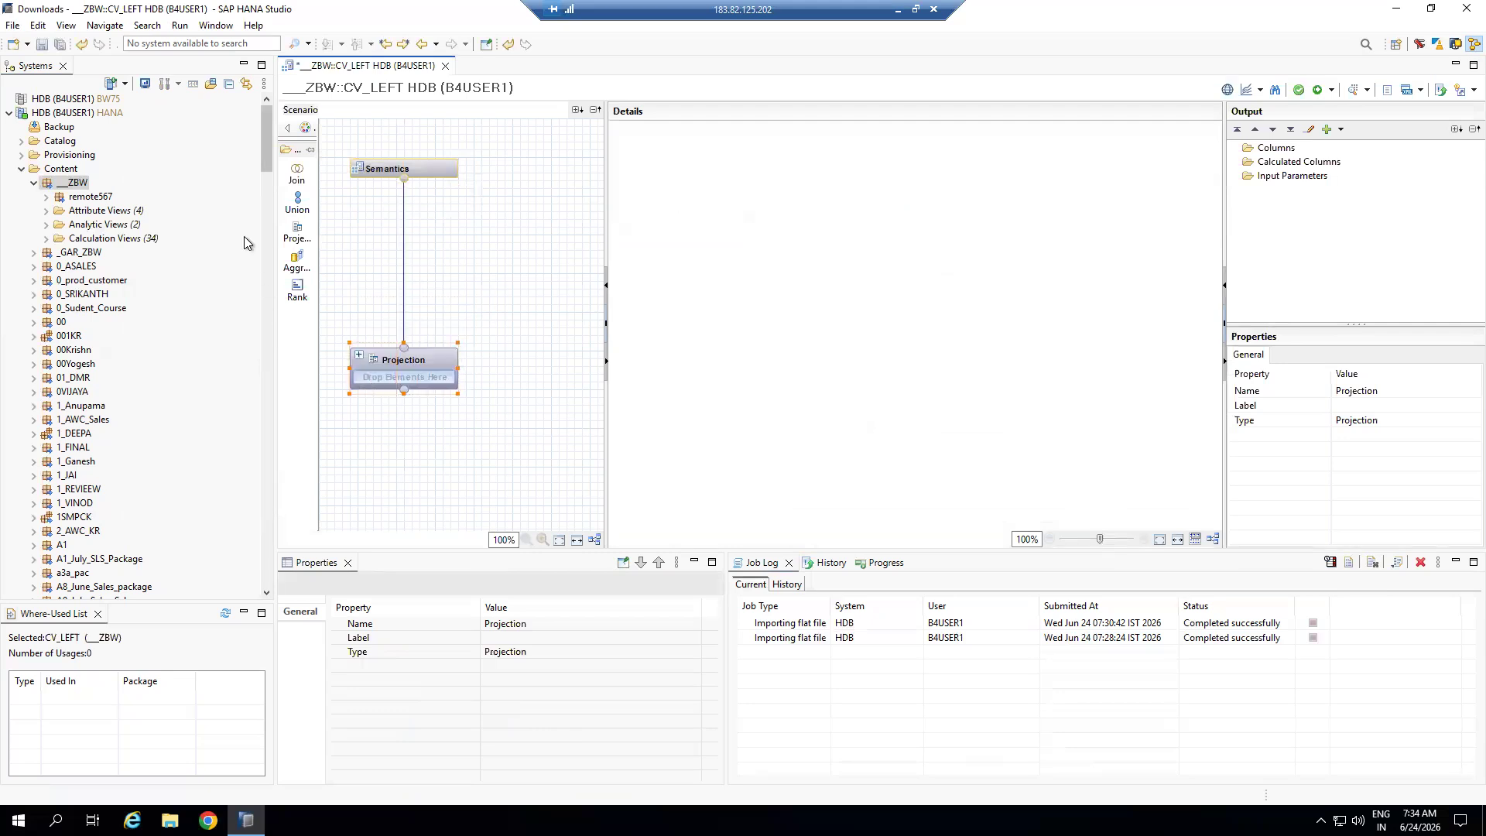
left_click(243, 64)
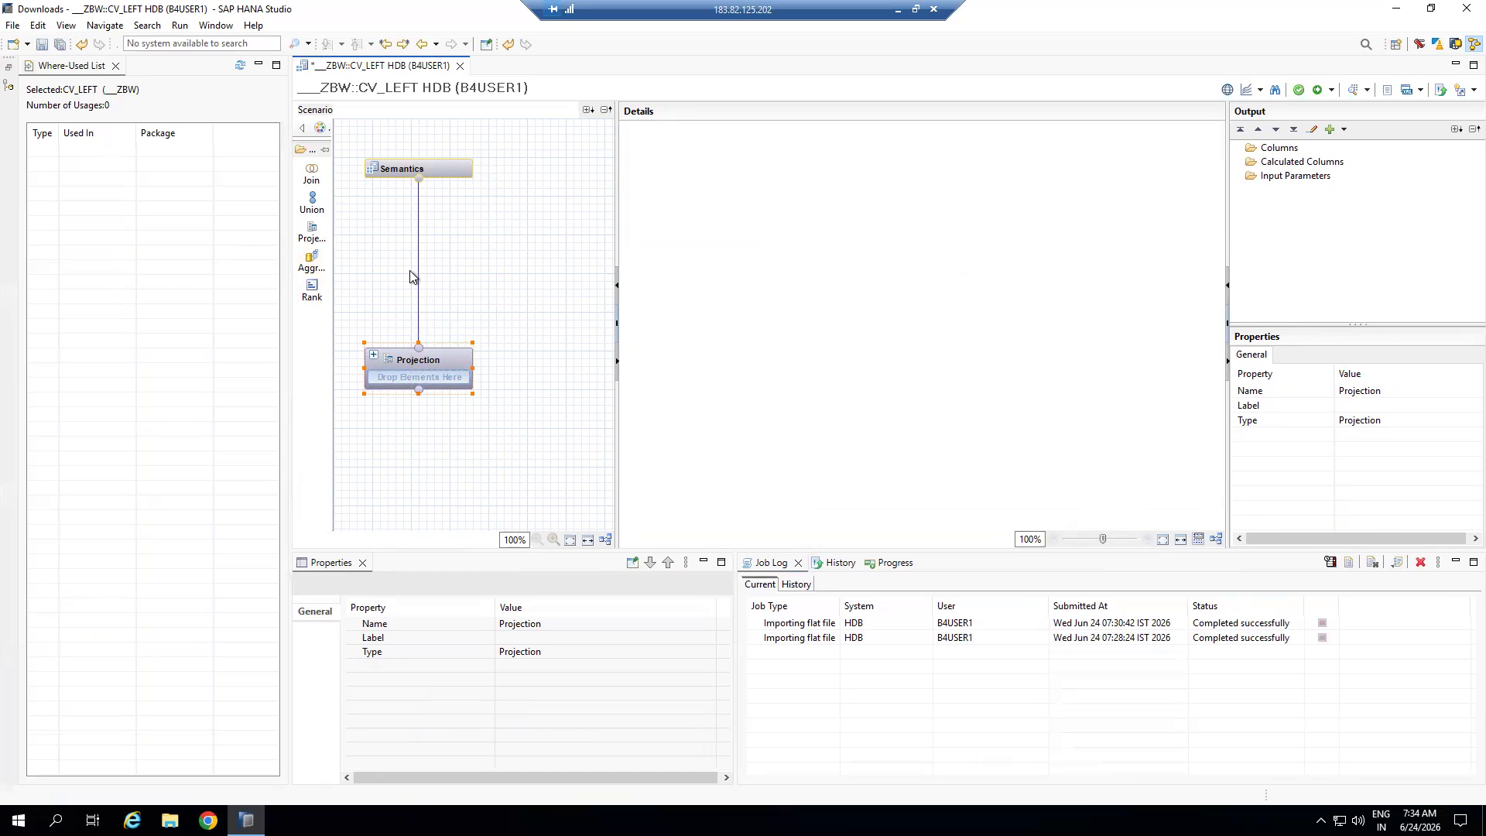
left_click(259, 64)
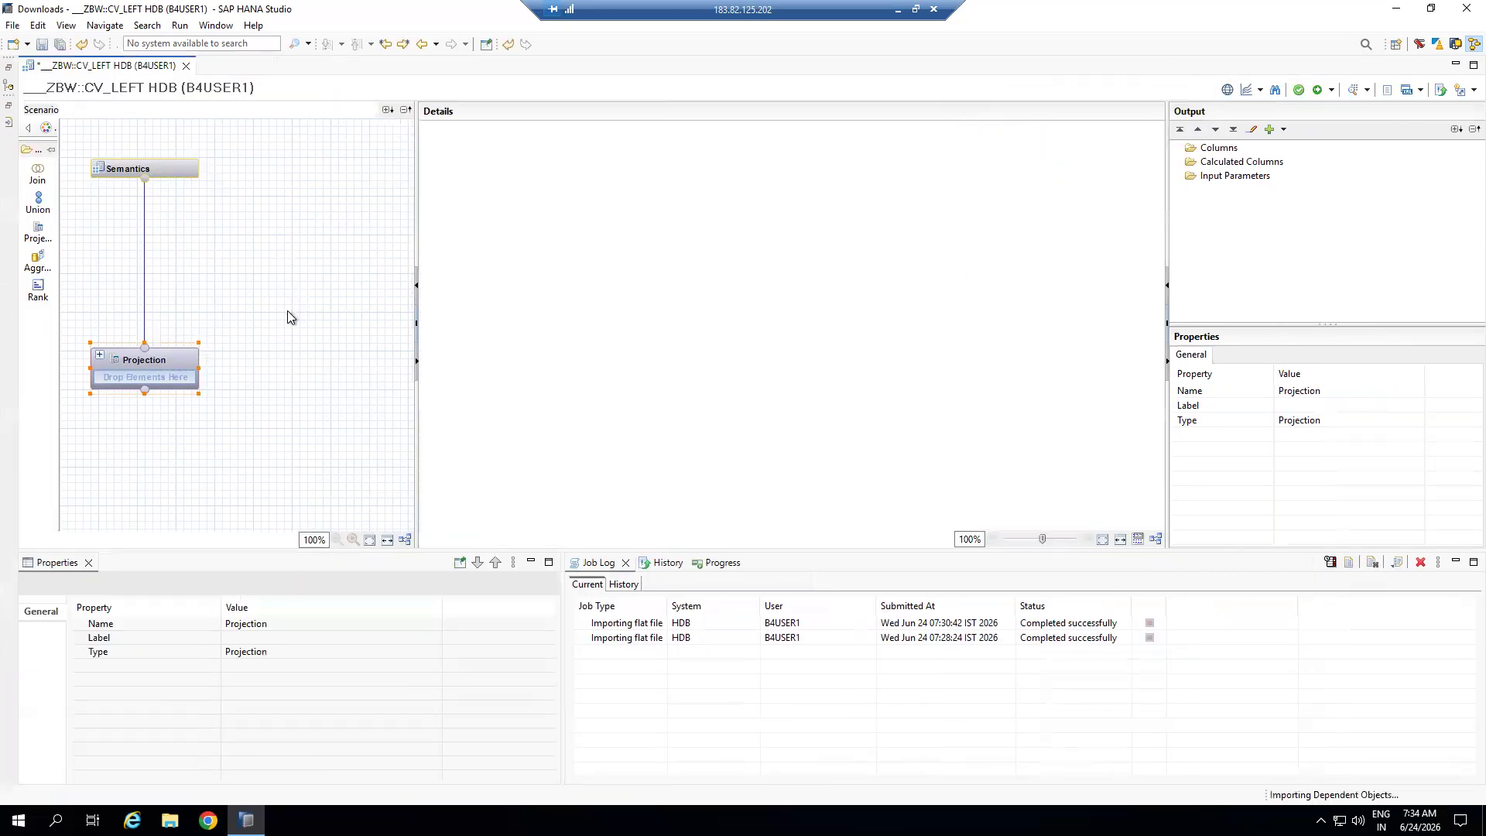
Widen the Scenario pane and its node palette, and space the Projection node further below Semantics
left_click_drag(417, 253, 489, 253)
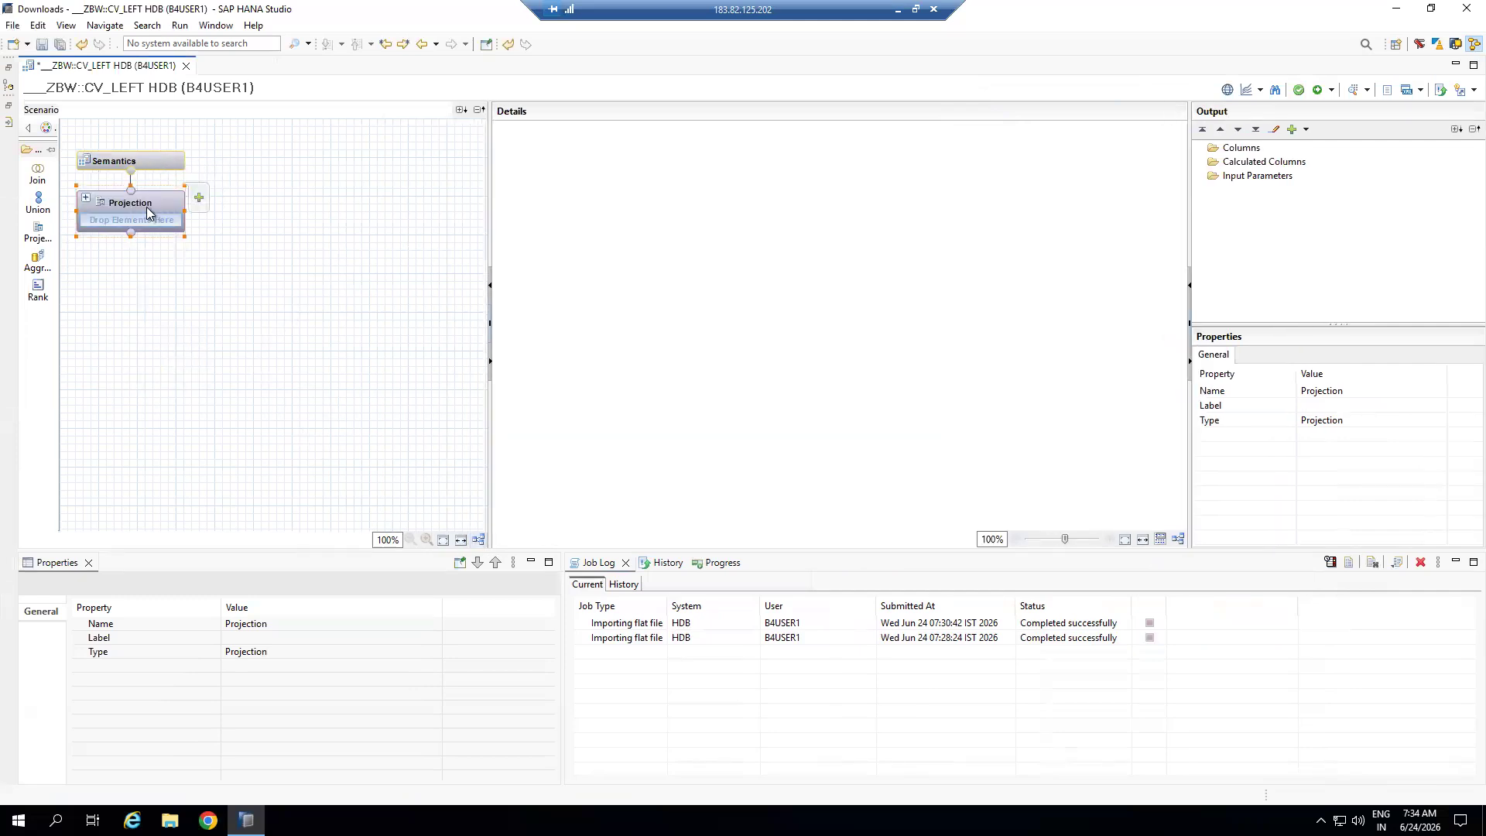
left_click_drag(59, 198, 163, 198)
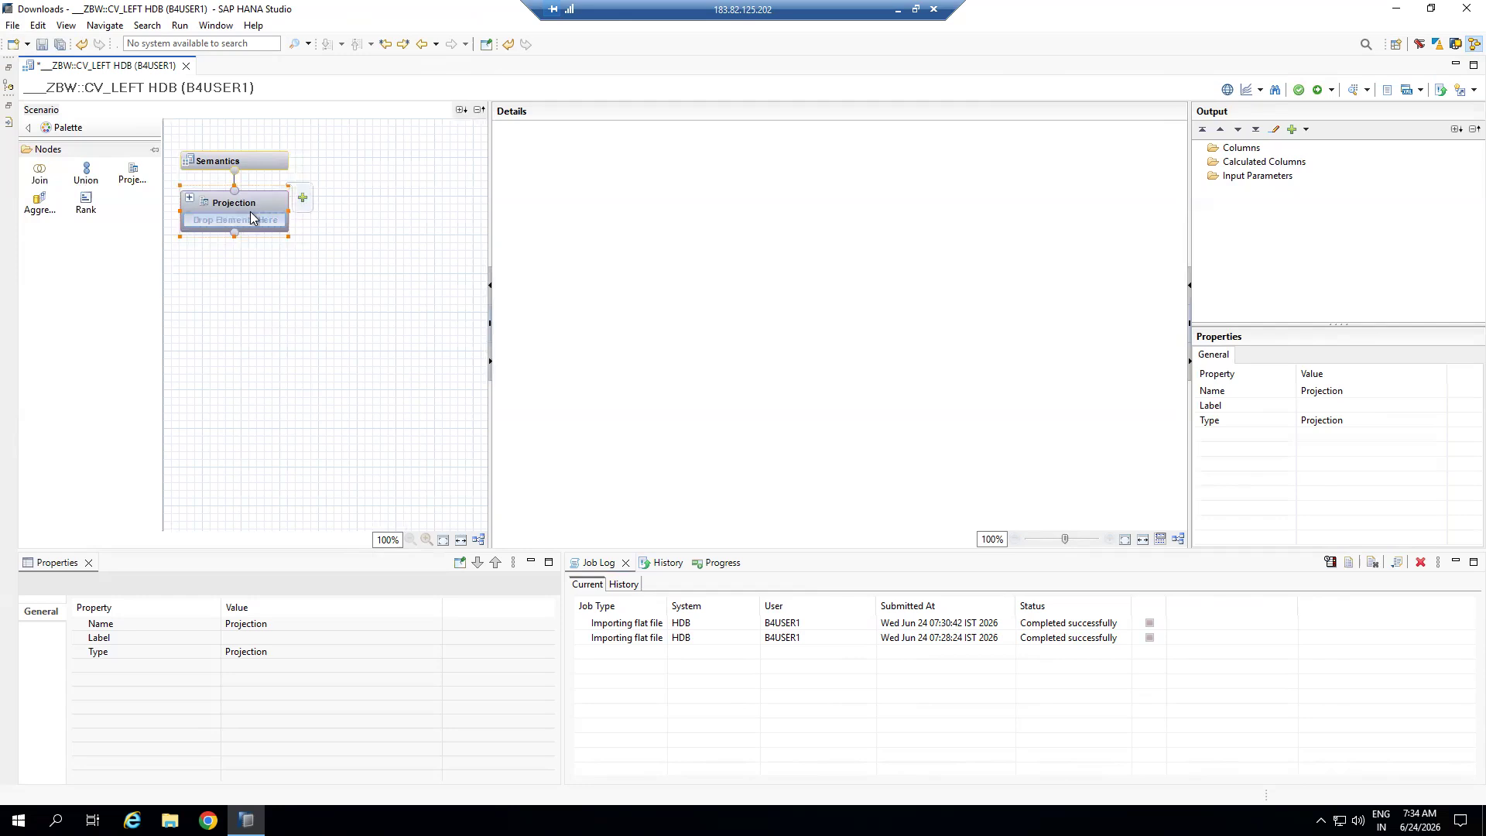
left_click_drag(246, 209, 248, 345)
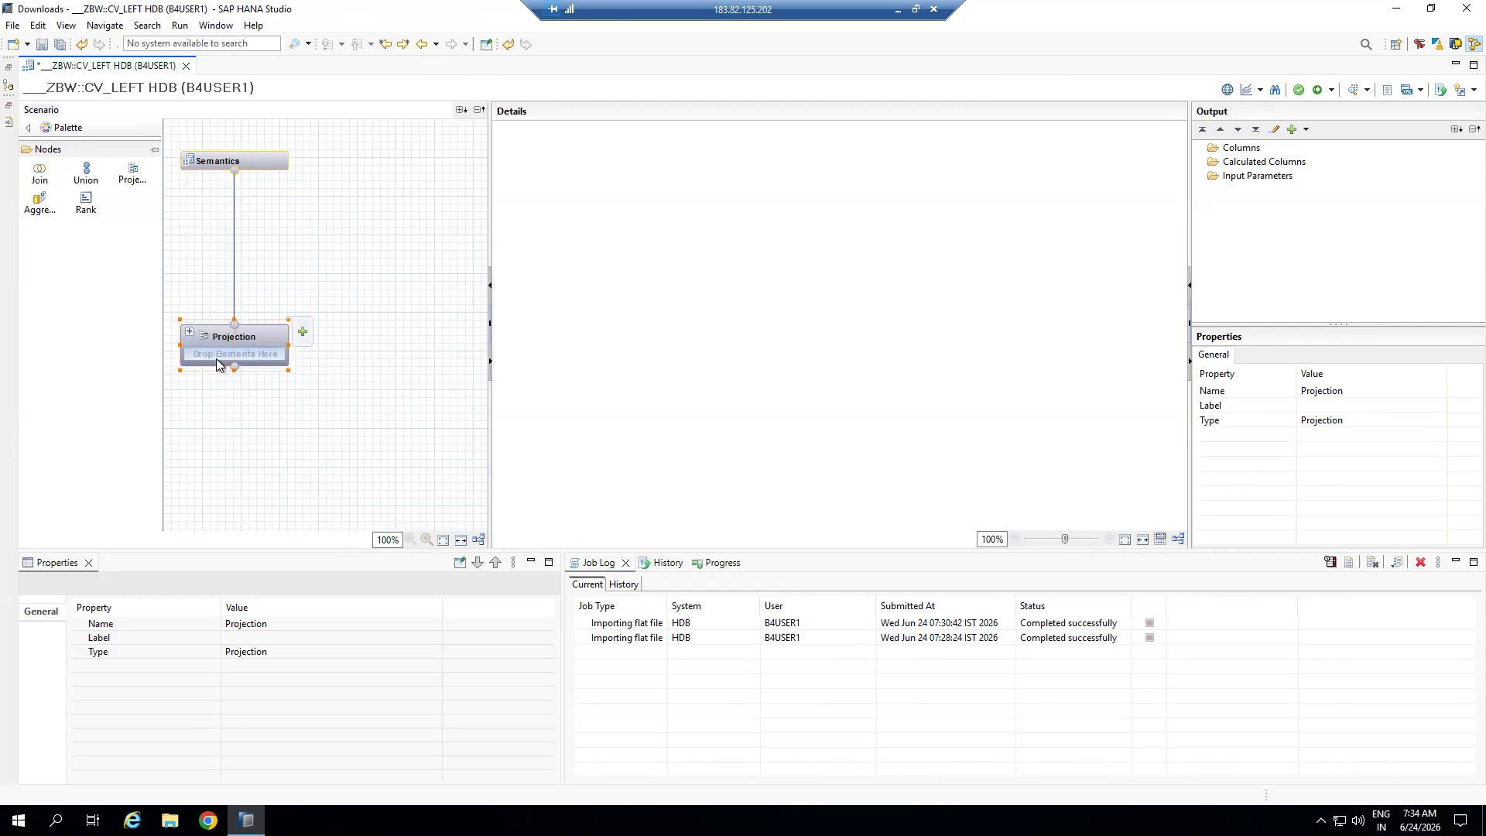
Search for LEFT and add the imported LEFT table to the Projection node as its data source
left_click(301, 334)
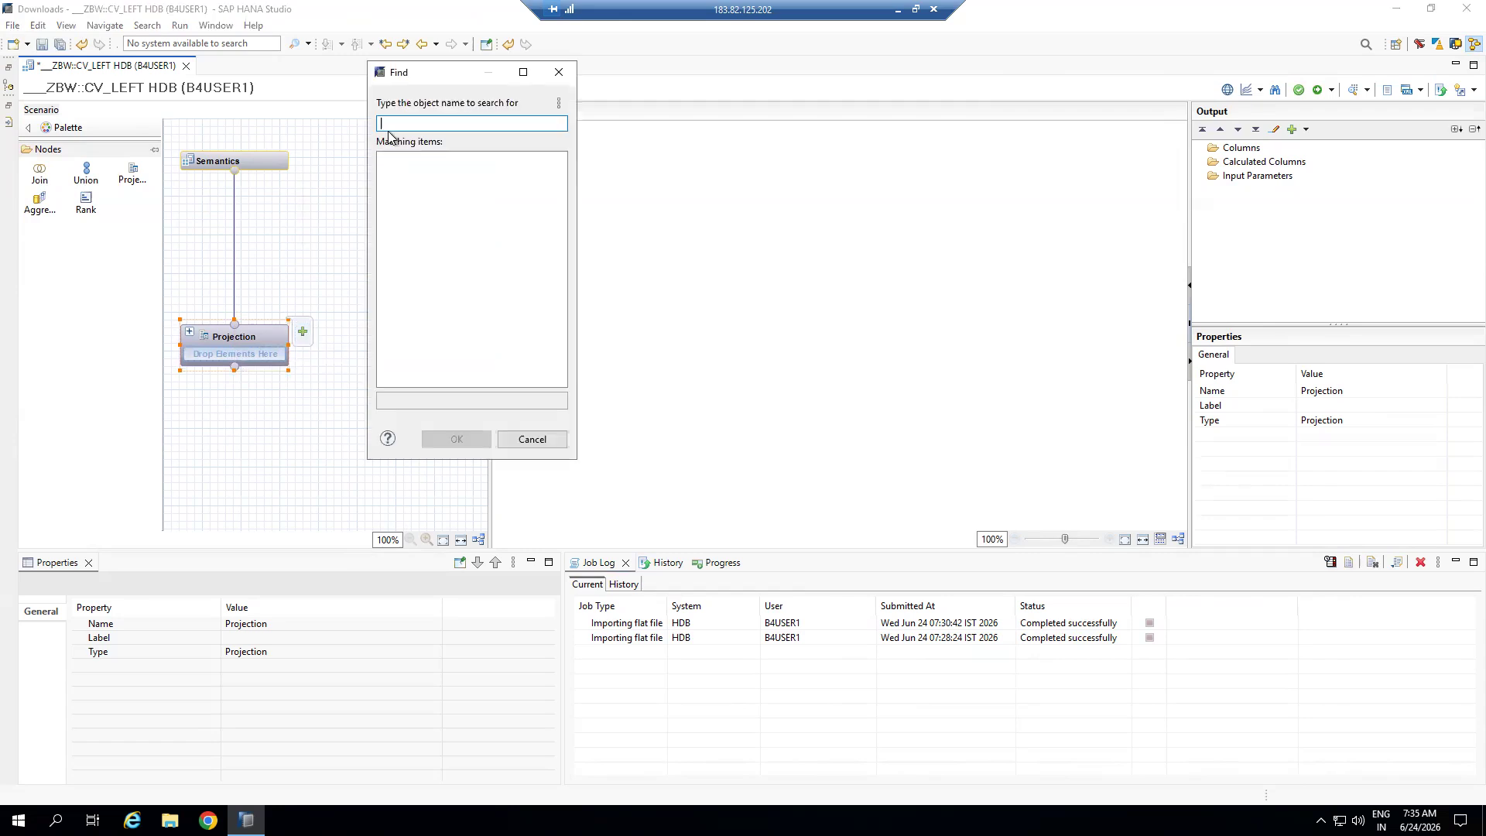
type("LEFT")
left_click_drag(580, 198, 736, 201)
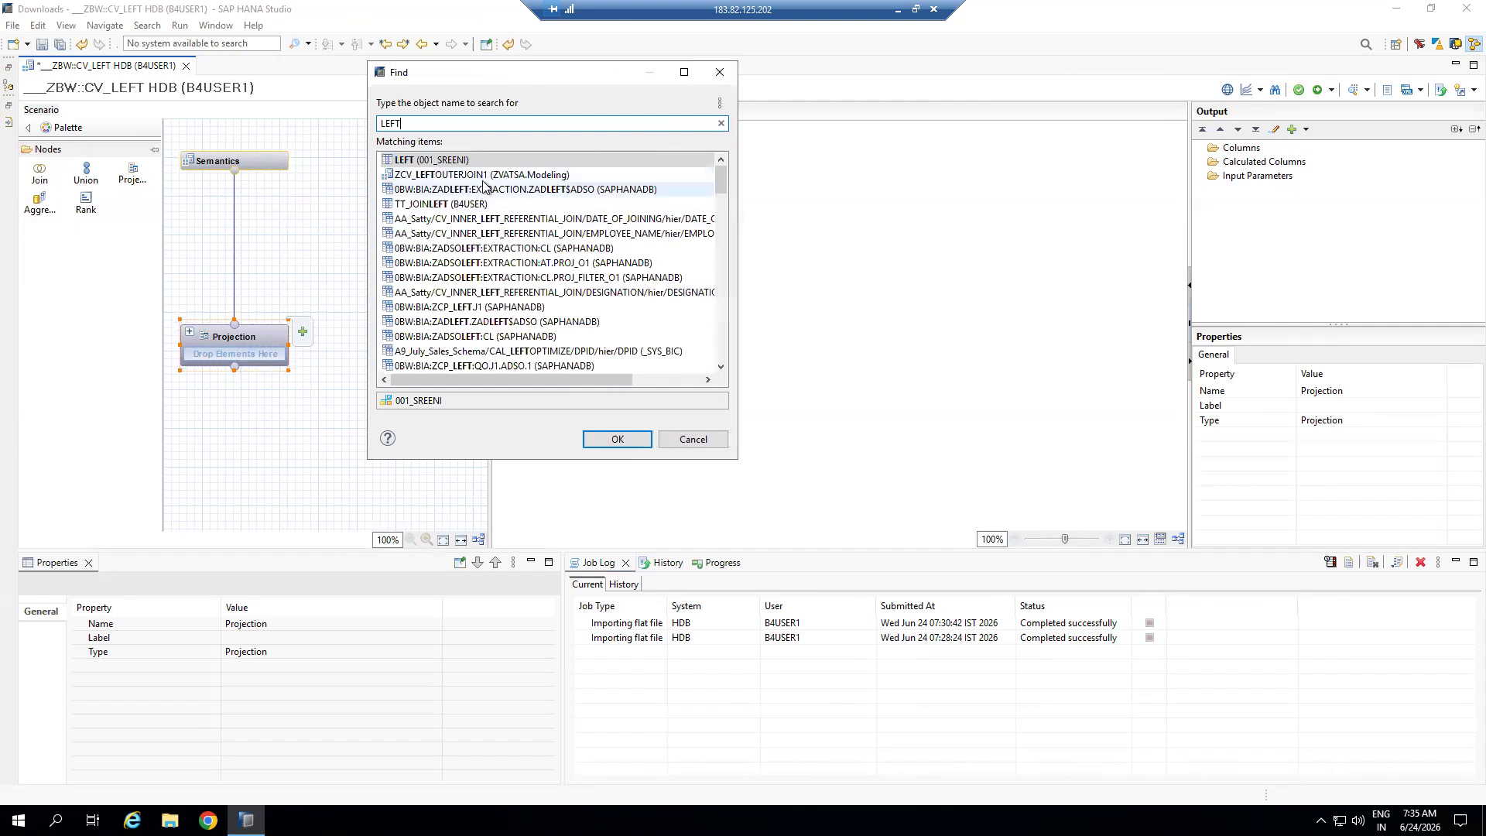
left_click(411, 161)
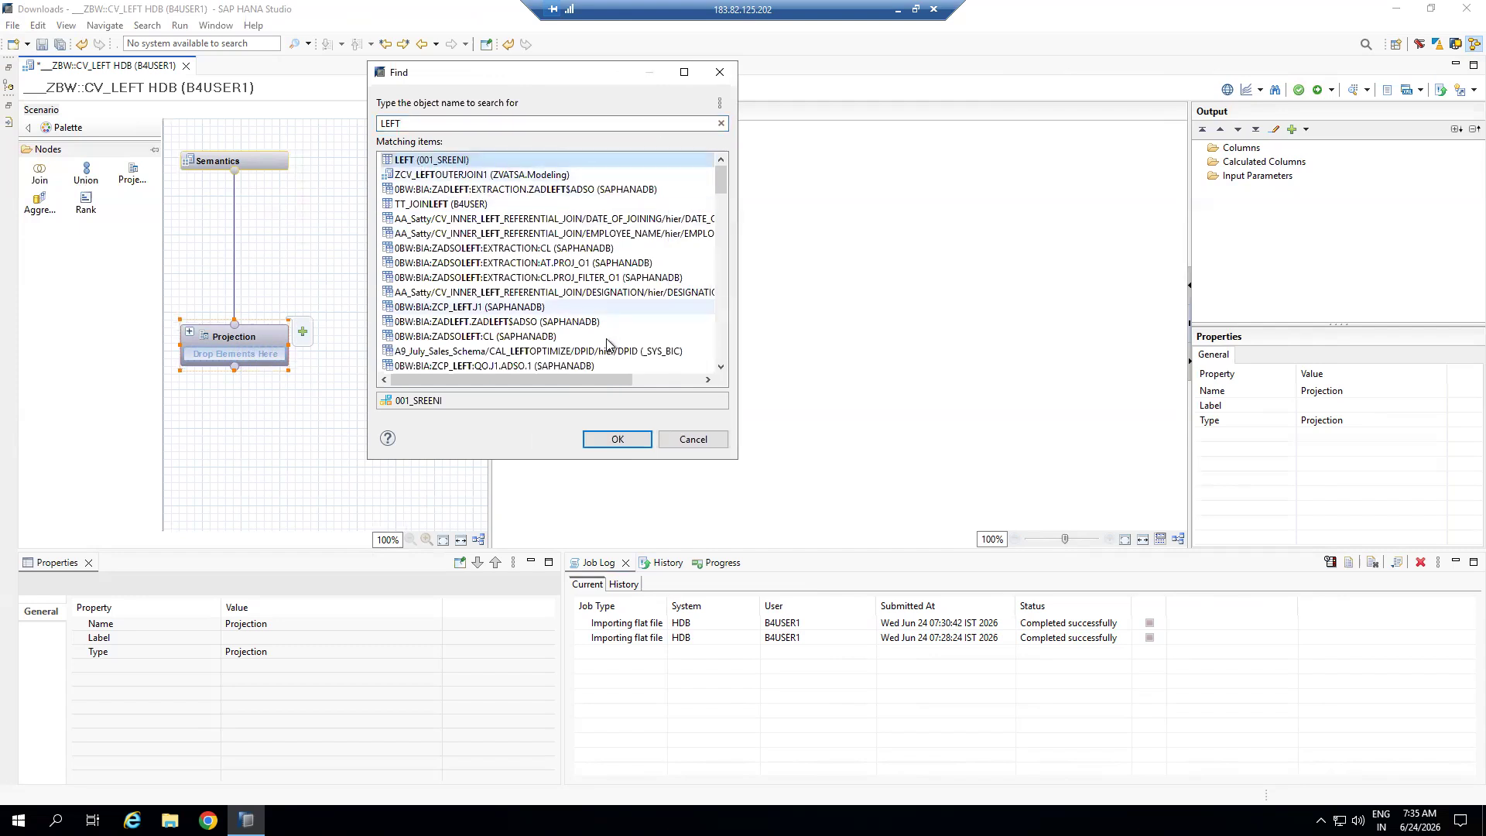
left_click(617, 439)
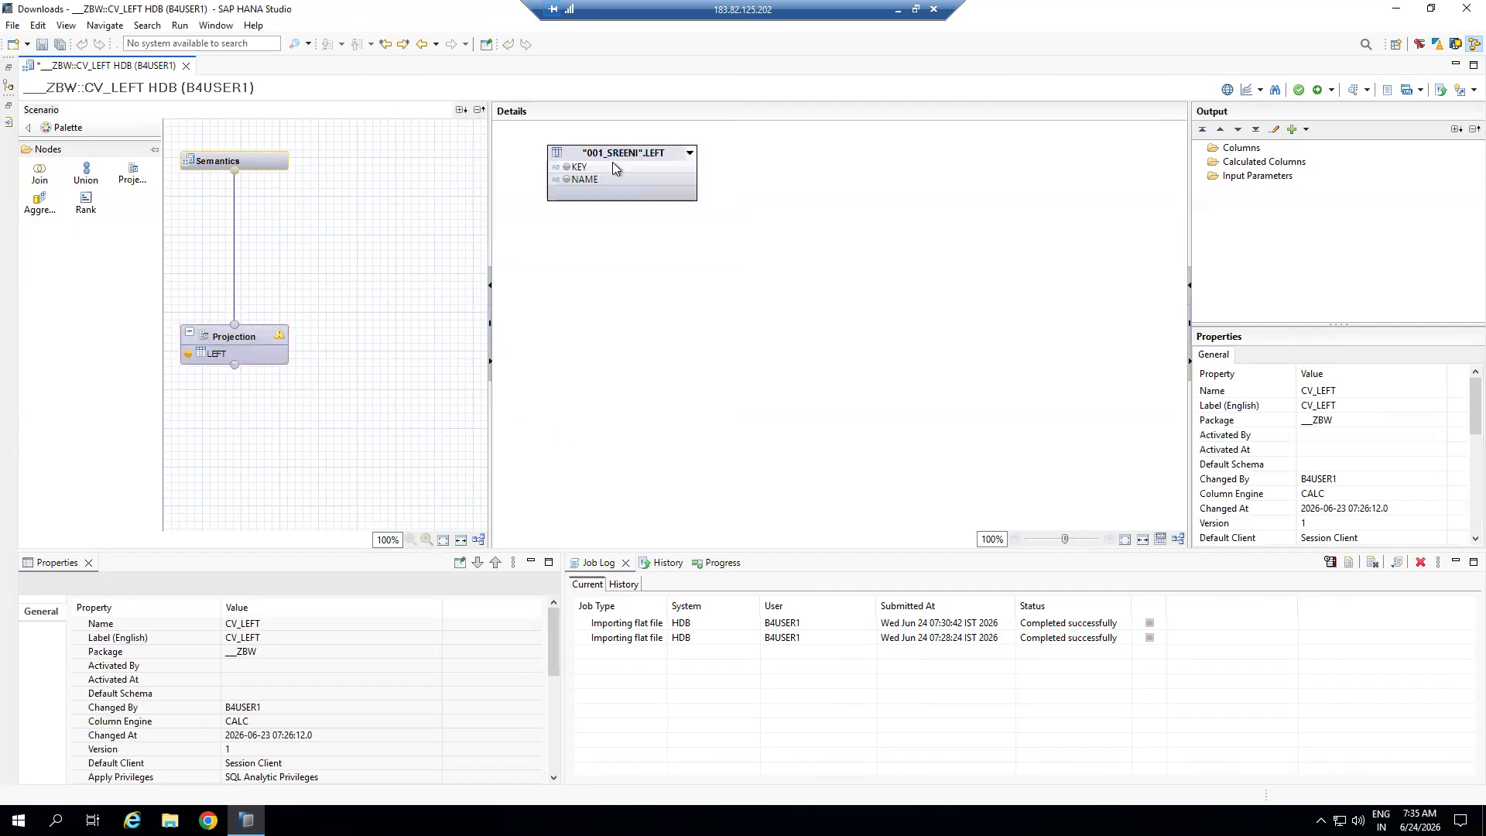
Widen the Output pane and add the LEFT table's KEY and NAME columns to the projection's output
left_click_drag(612, 155, 605, 204)
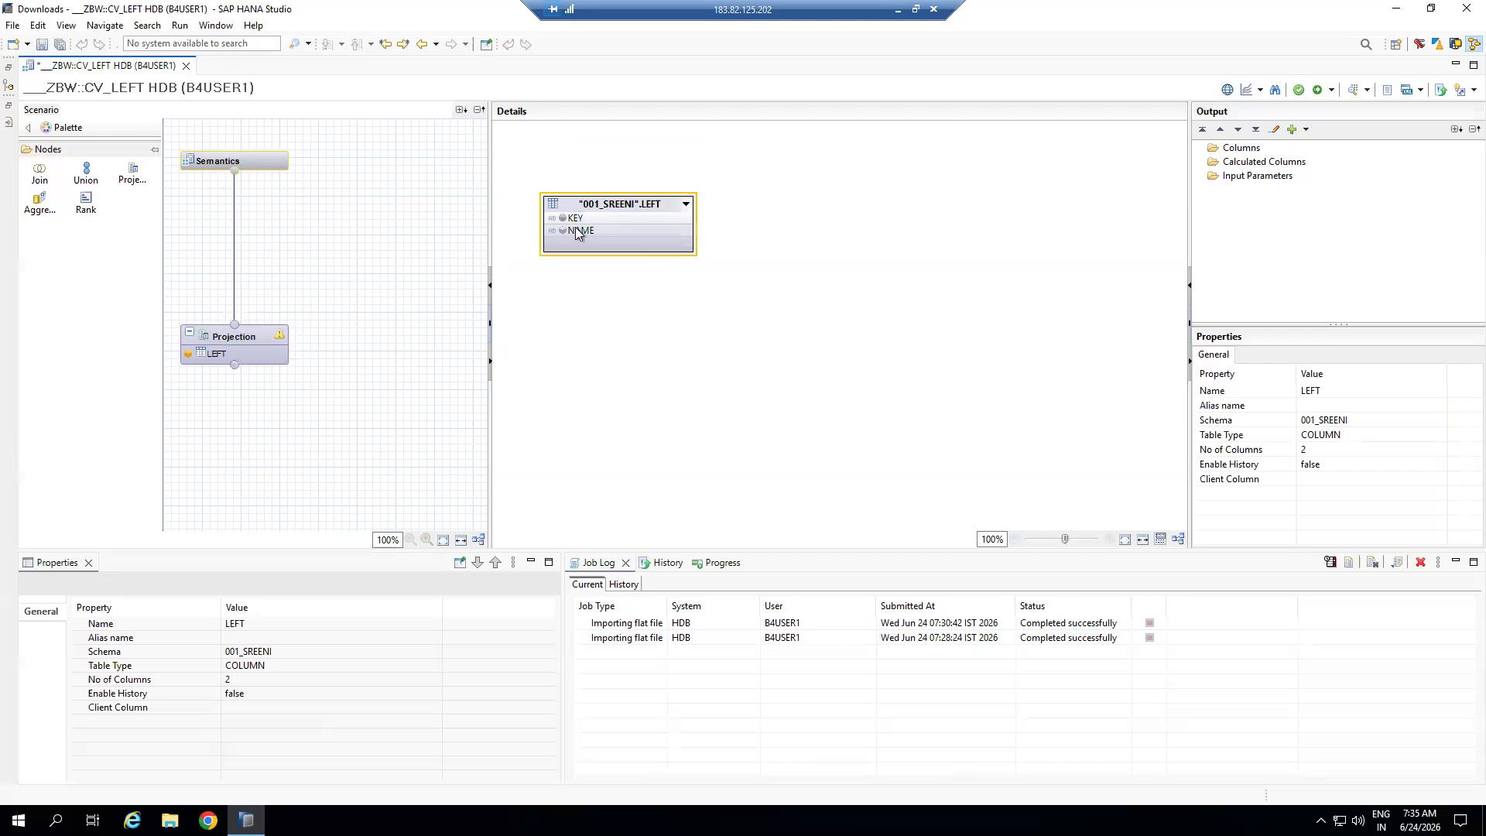
left_click_drag(1189, 232, 1005, 242)
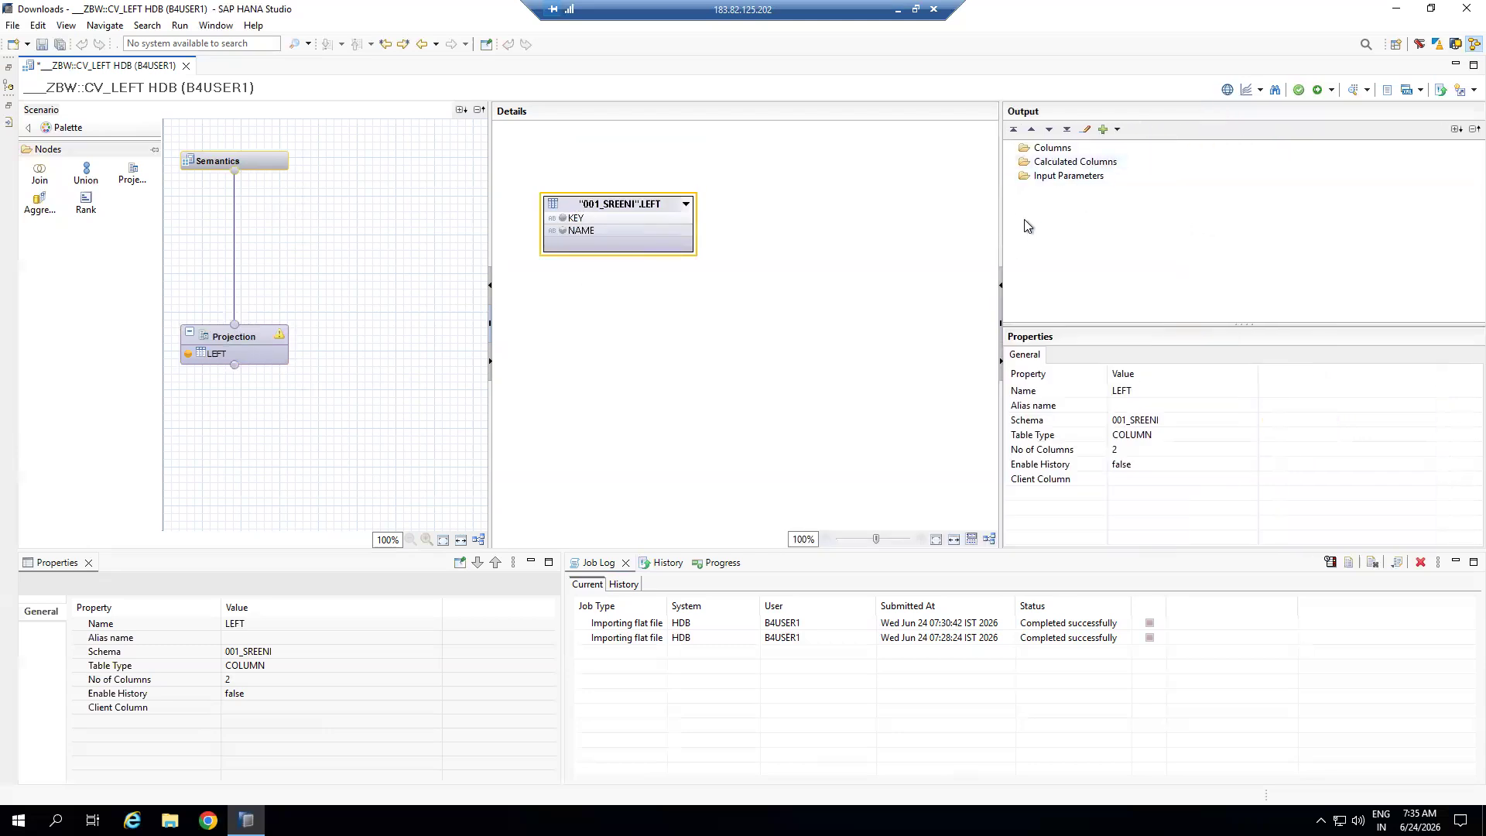
left_click(564, 219)
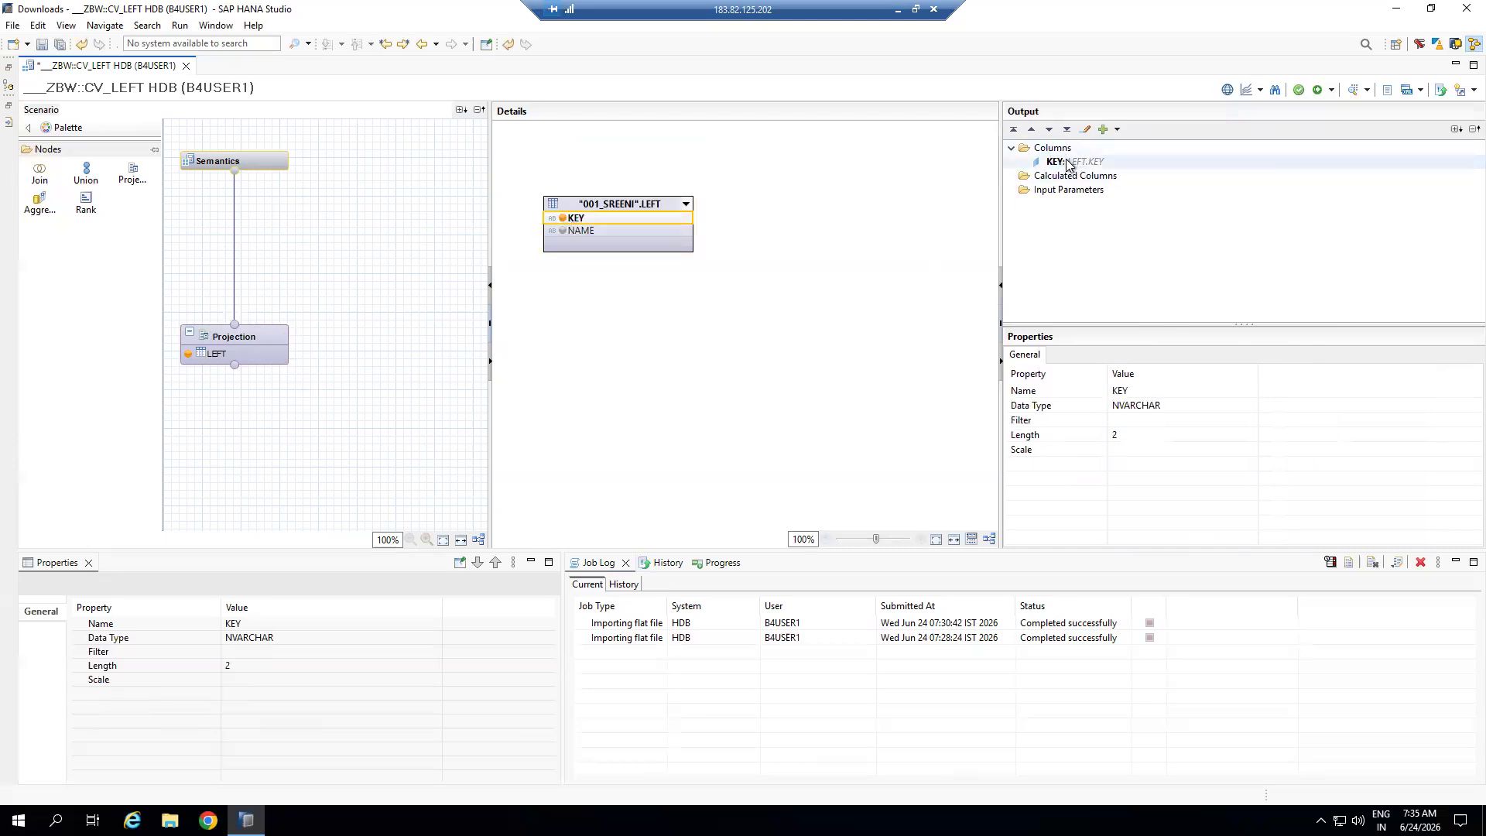
left_click(562, 230)
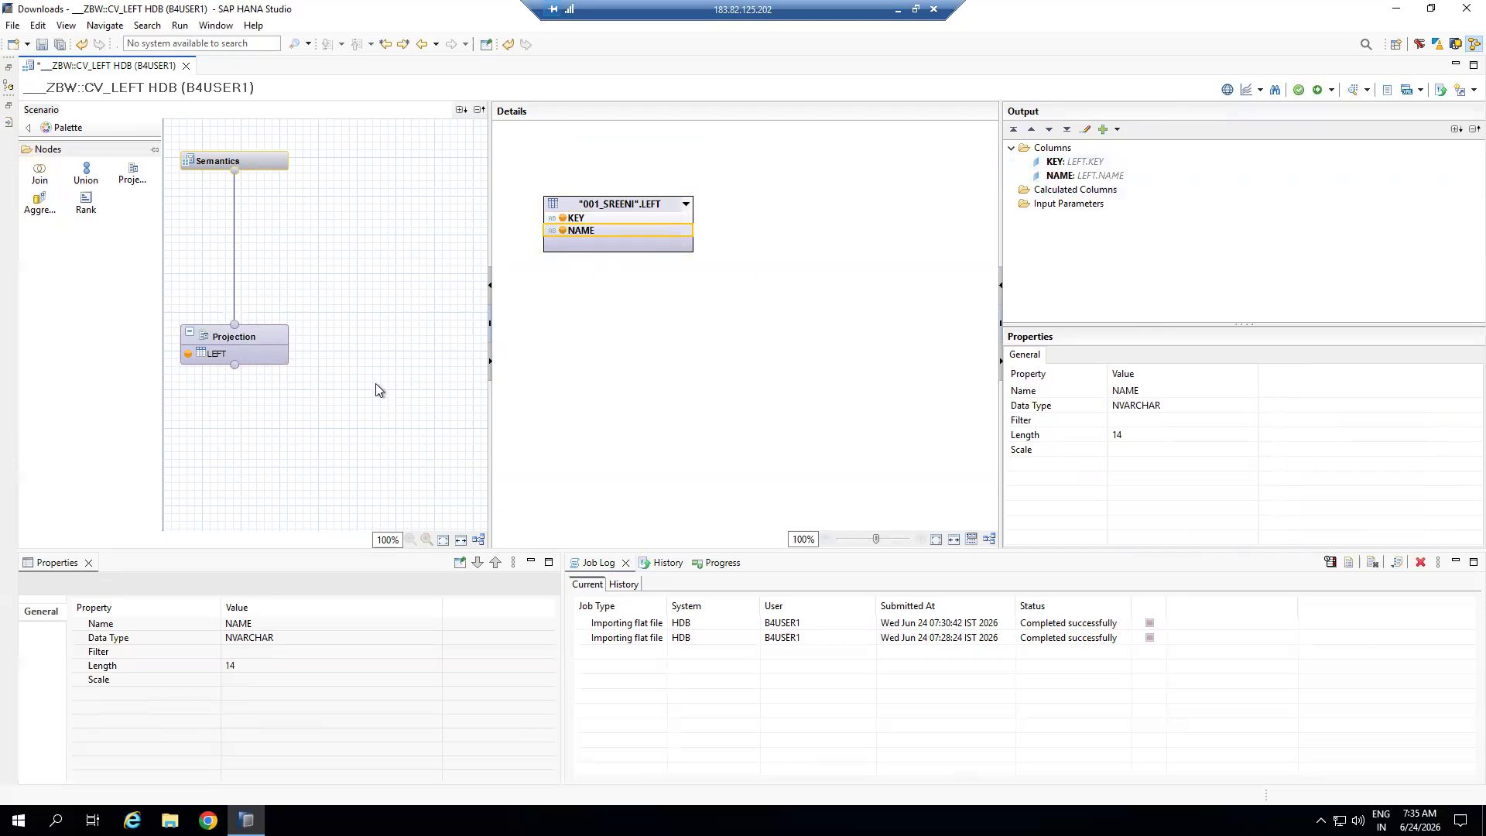
left_click(357, 359)
left_click(261, 336)
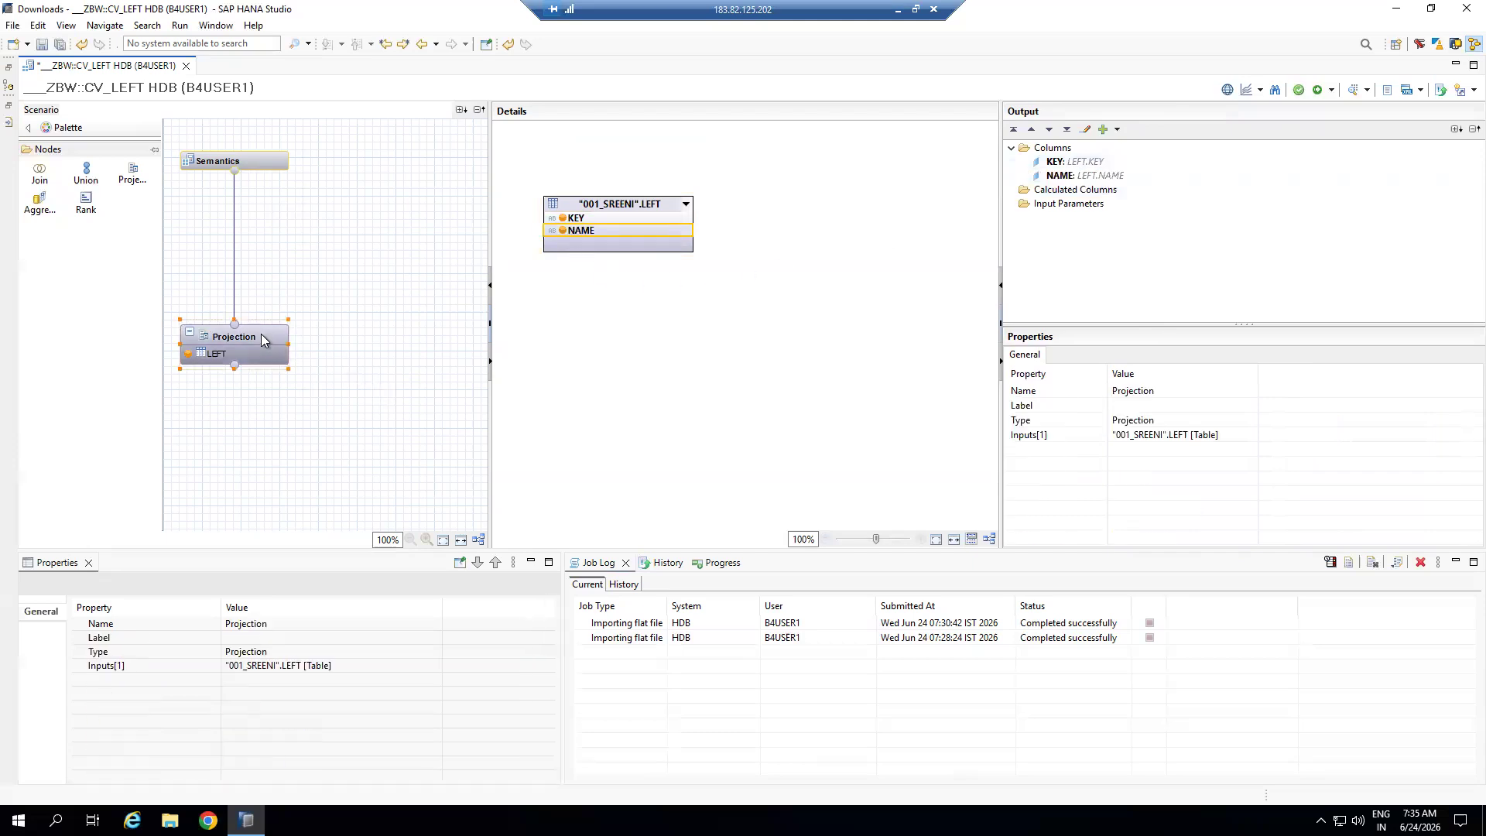
Place a second Projection node beside the existing Projection node in the scenario
left_click_drag(130, 178, 398, 348)
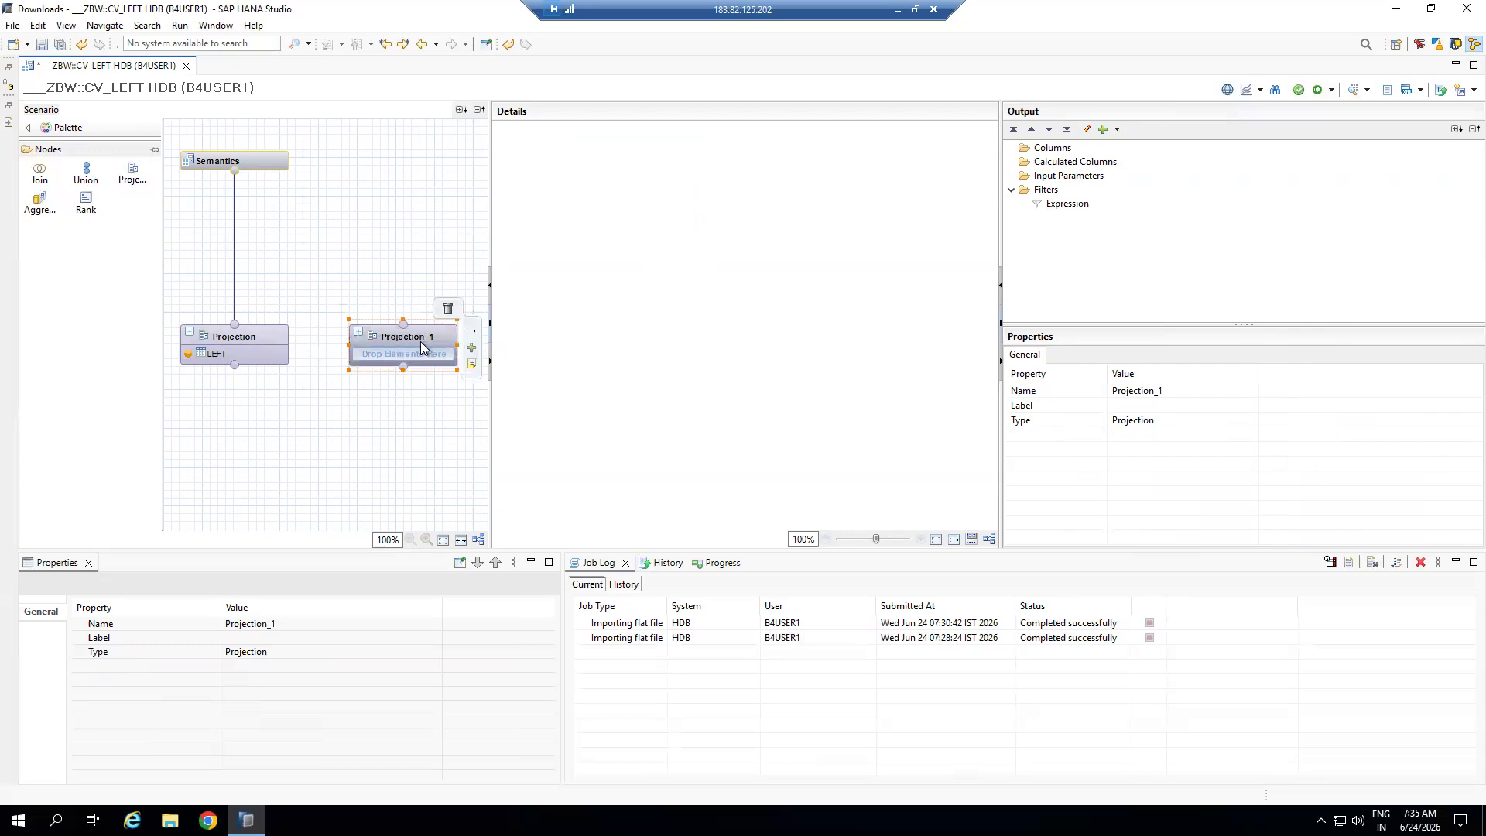
right_click(246, 342)
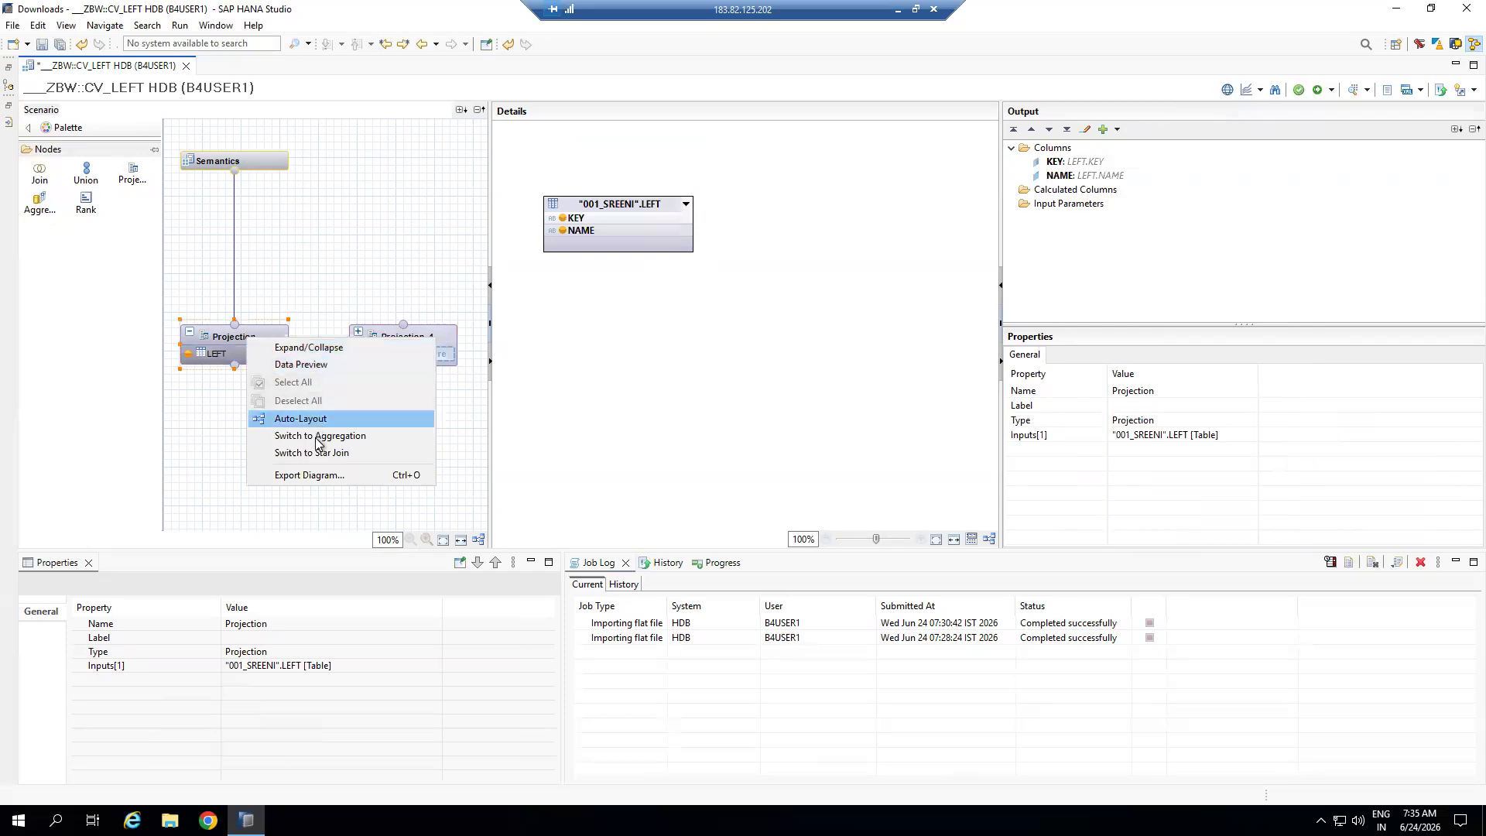
right_click(220, 333)
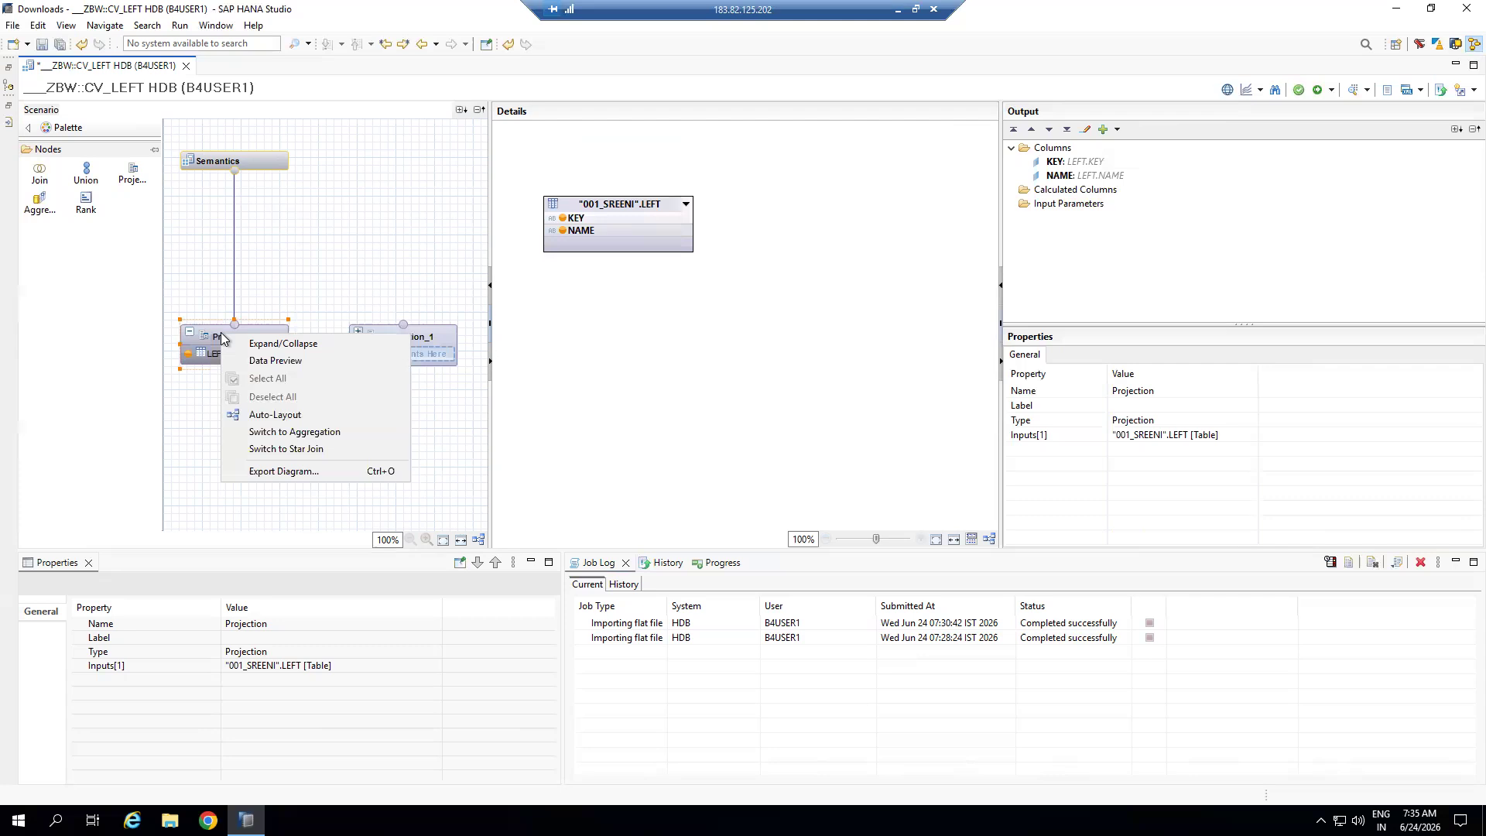
left_click(200, 330)
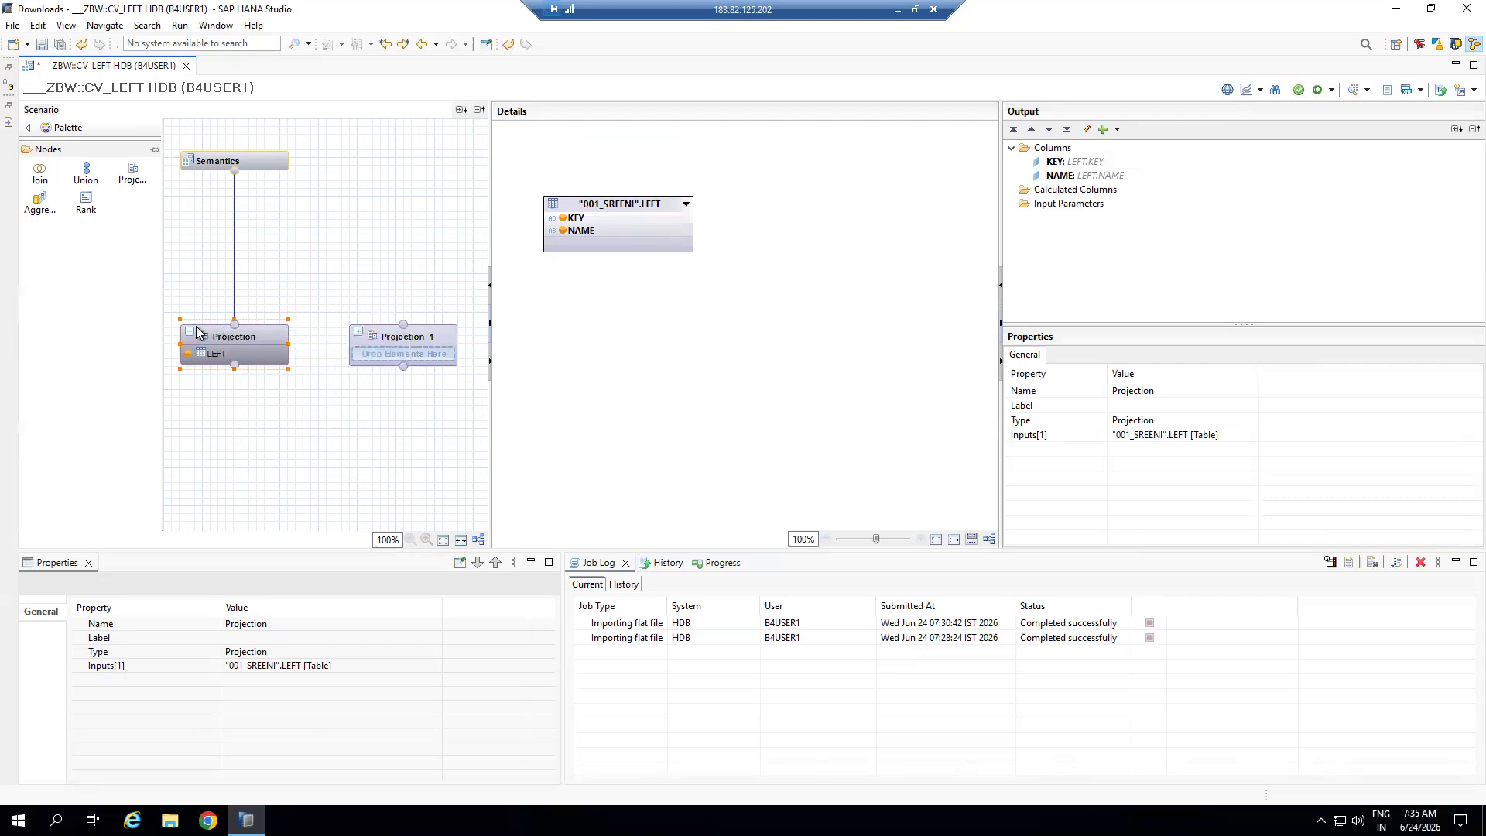
right_click(206, 338)
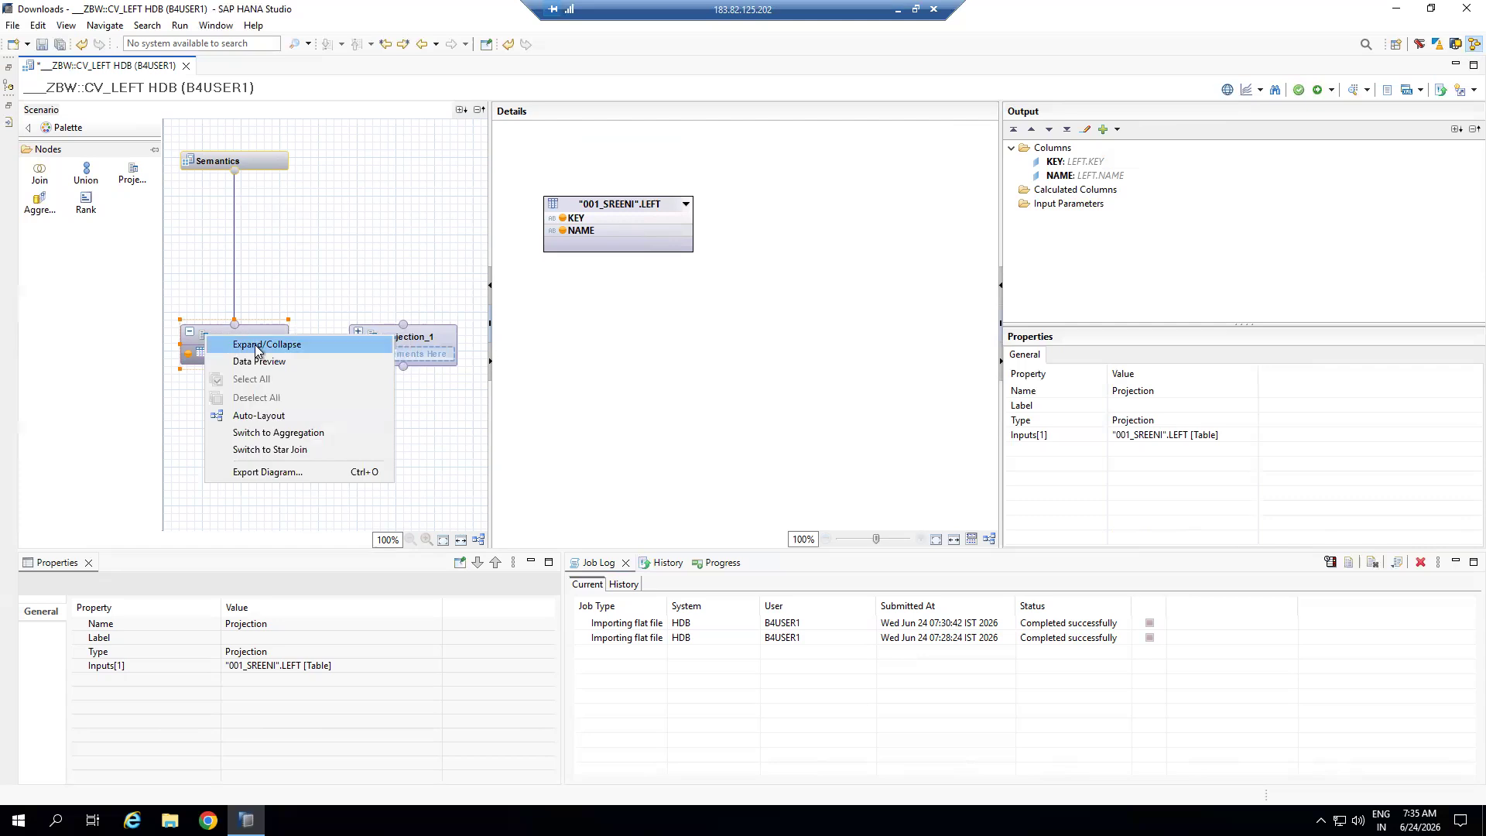
left_click(315, 299)
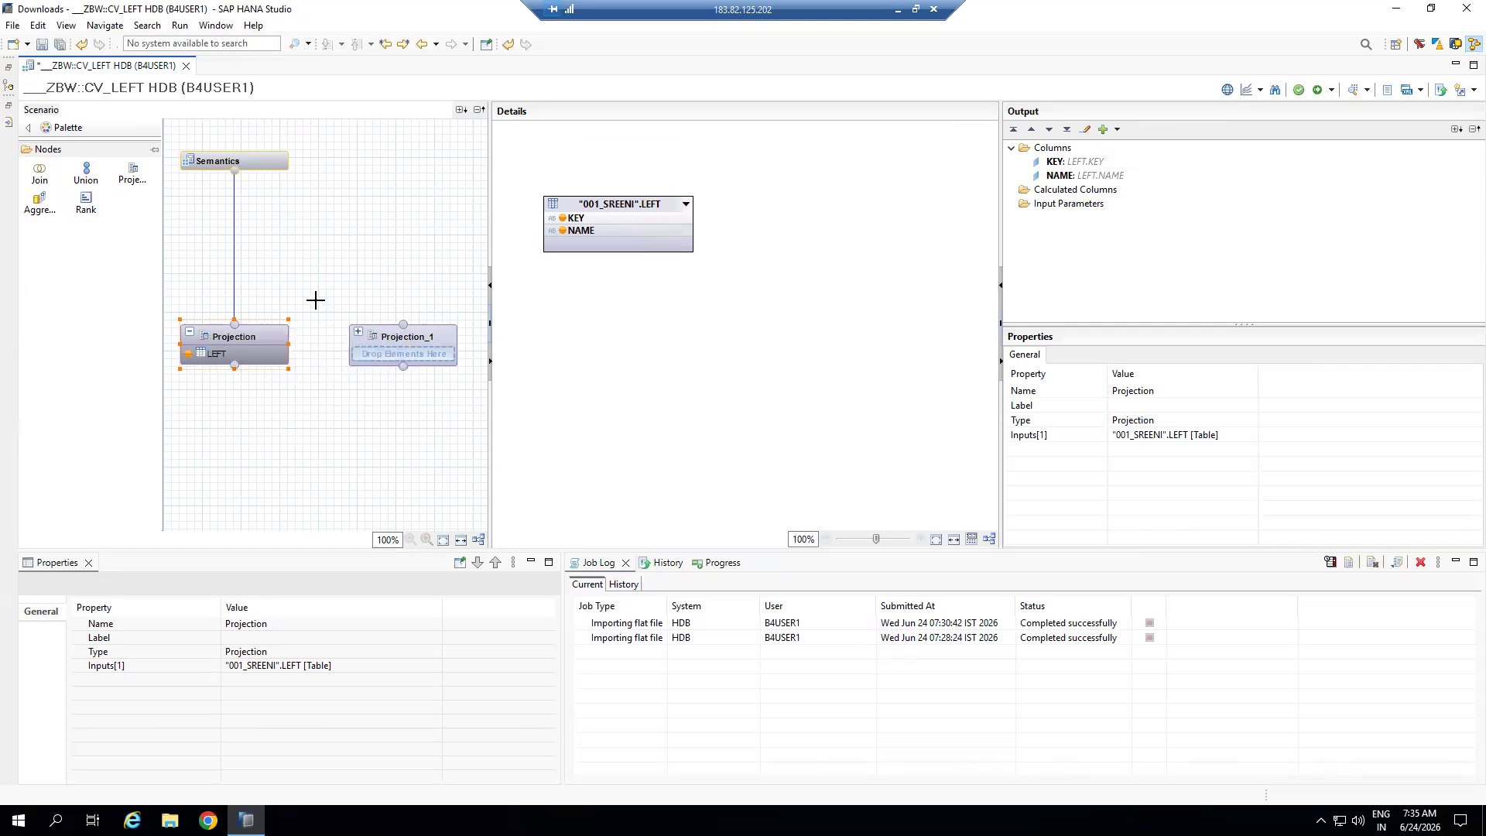
left_click(262, 337)
right_click(251, 339)
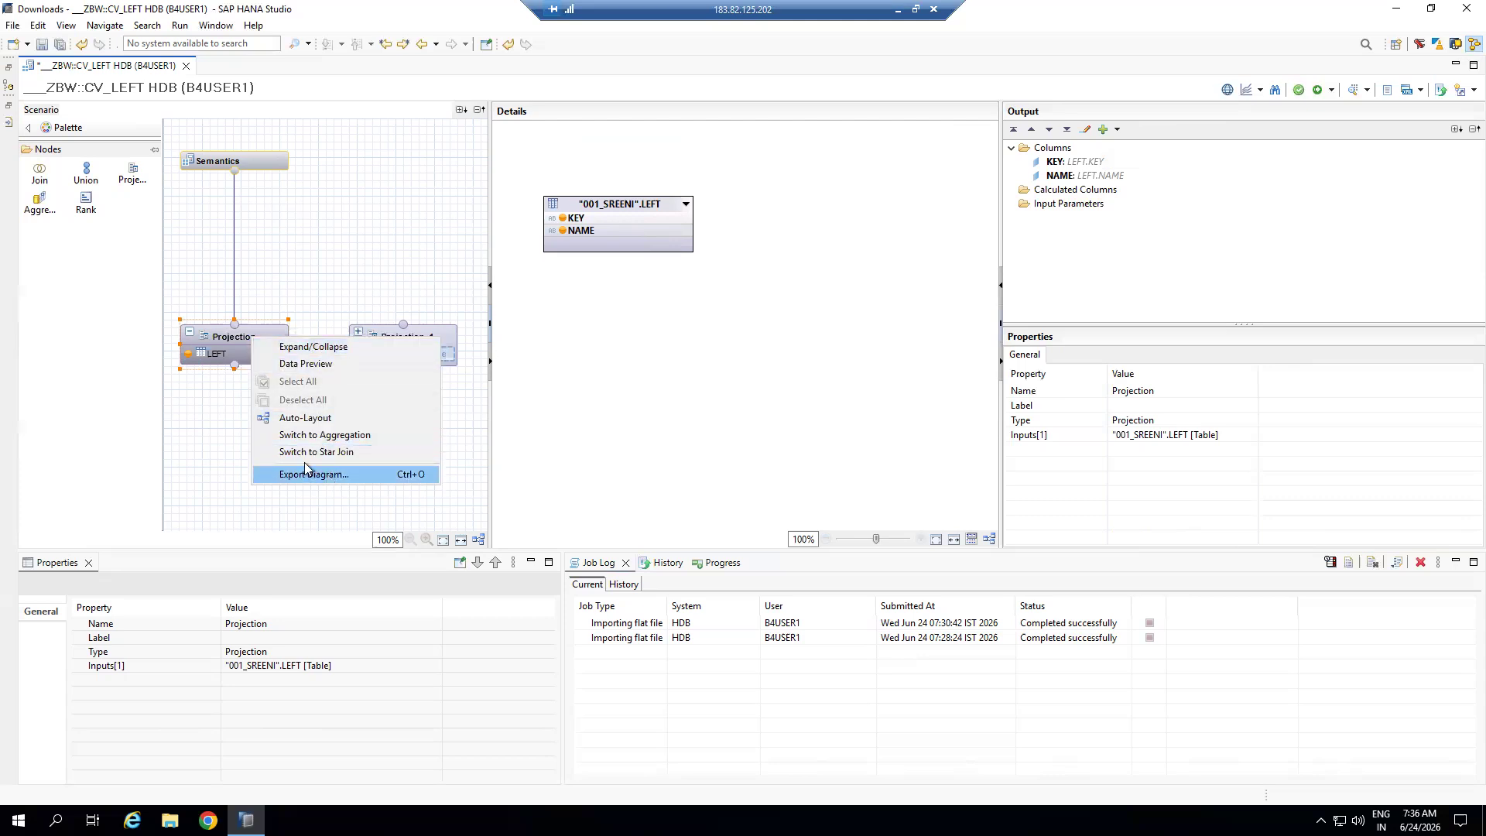
left_click(237, 355)
left_click(232, 354)
right_click(221, 356)
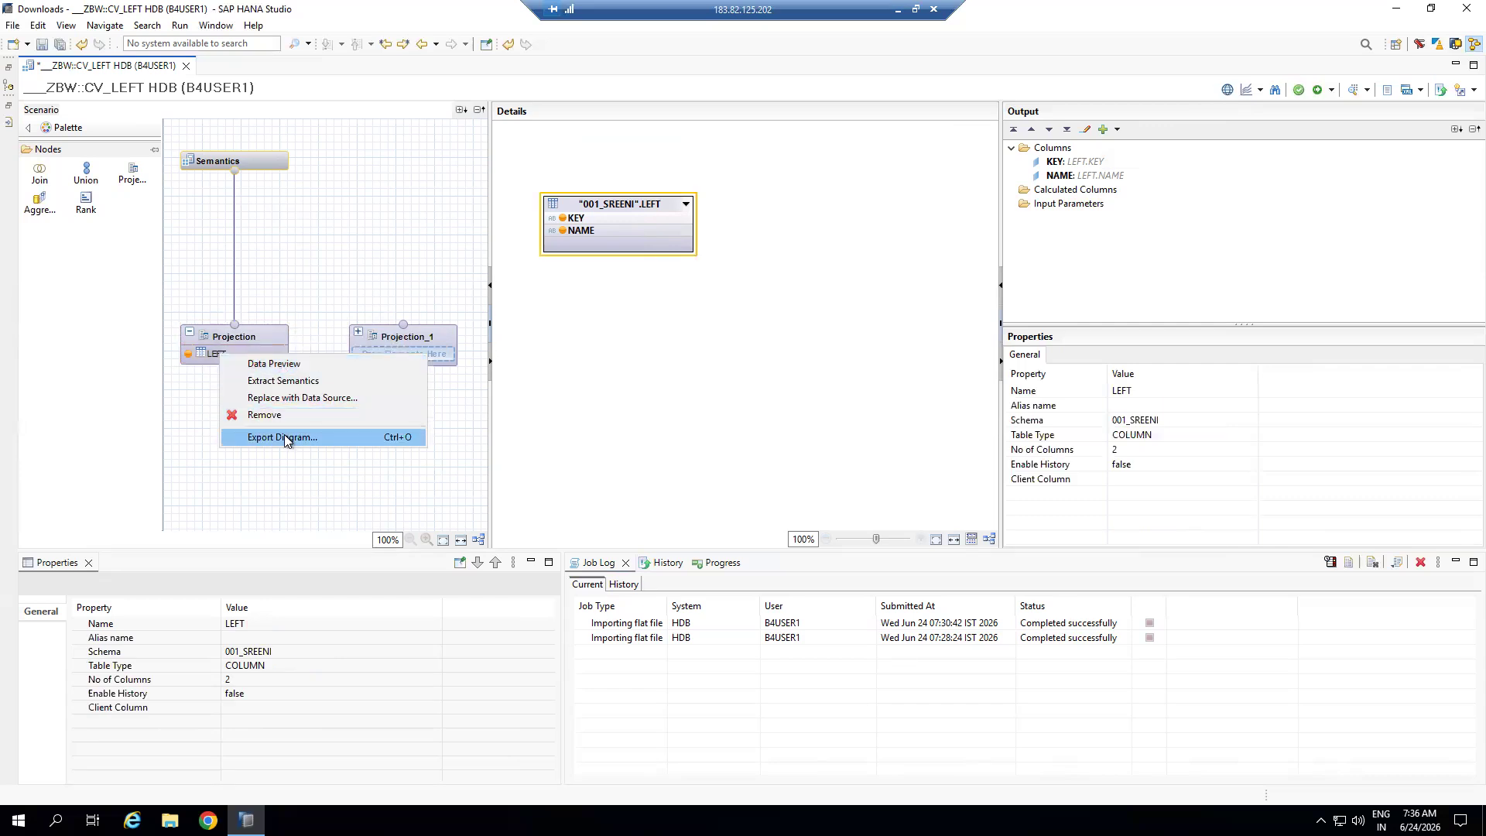
left_click(335, 322)
Search for RIGHT, add the 001_SREENI RIGHT table to Projection_1, and include its KEY and CAPITAL columns in the output
left_click(416, 336)
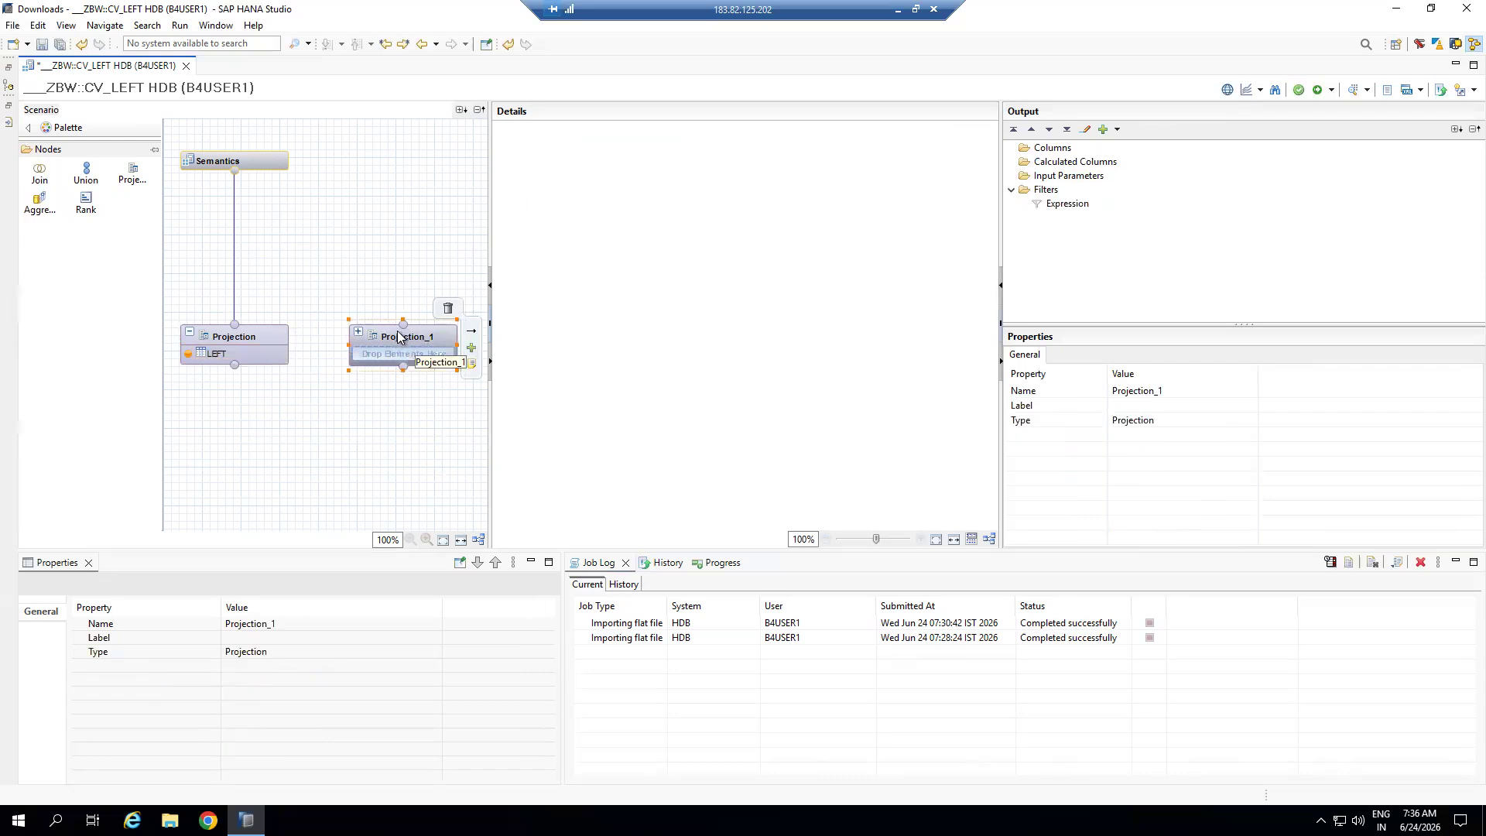
left_click(472, 348)
type("RIGHT")
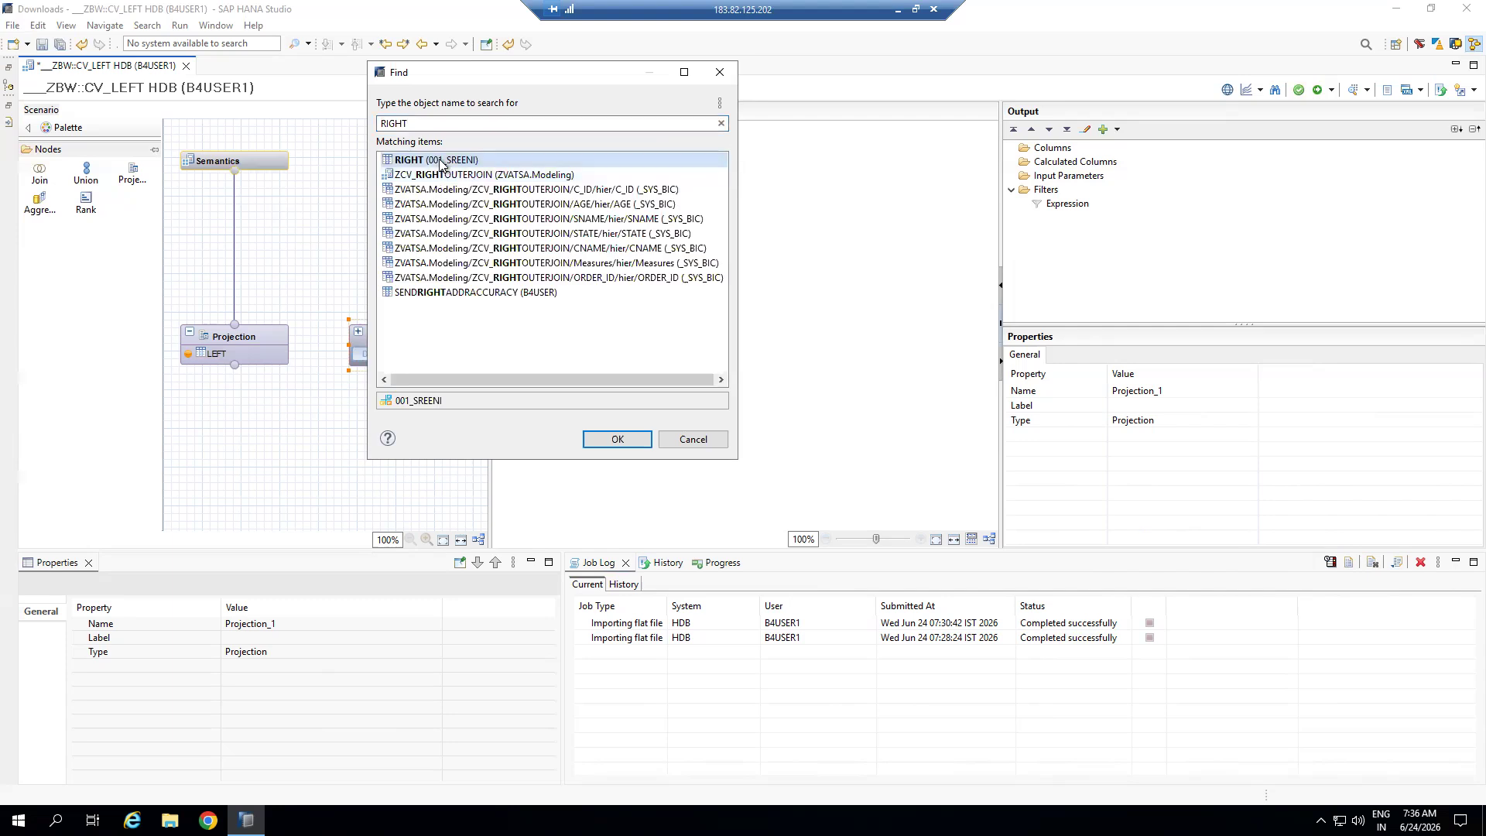
double_click(441, 160)
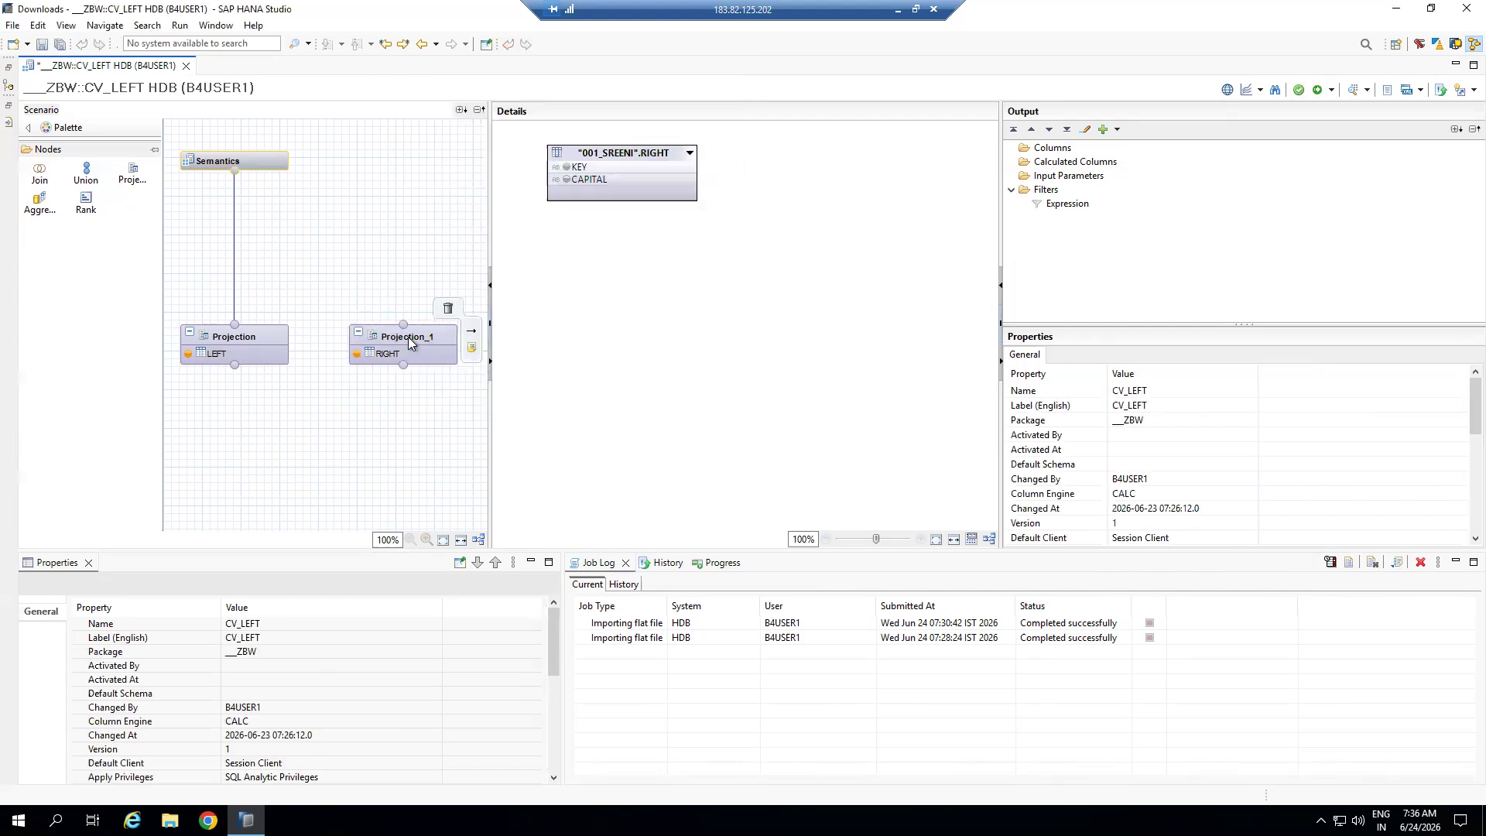
left_click(567, 168)
left_click(566, 179)
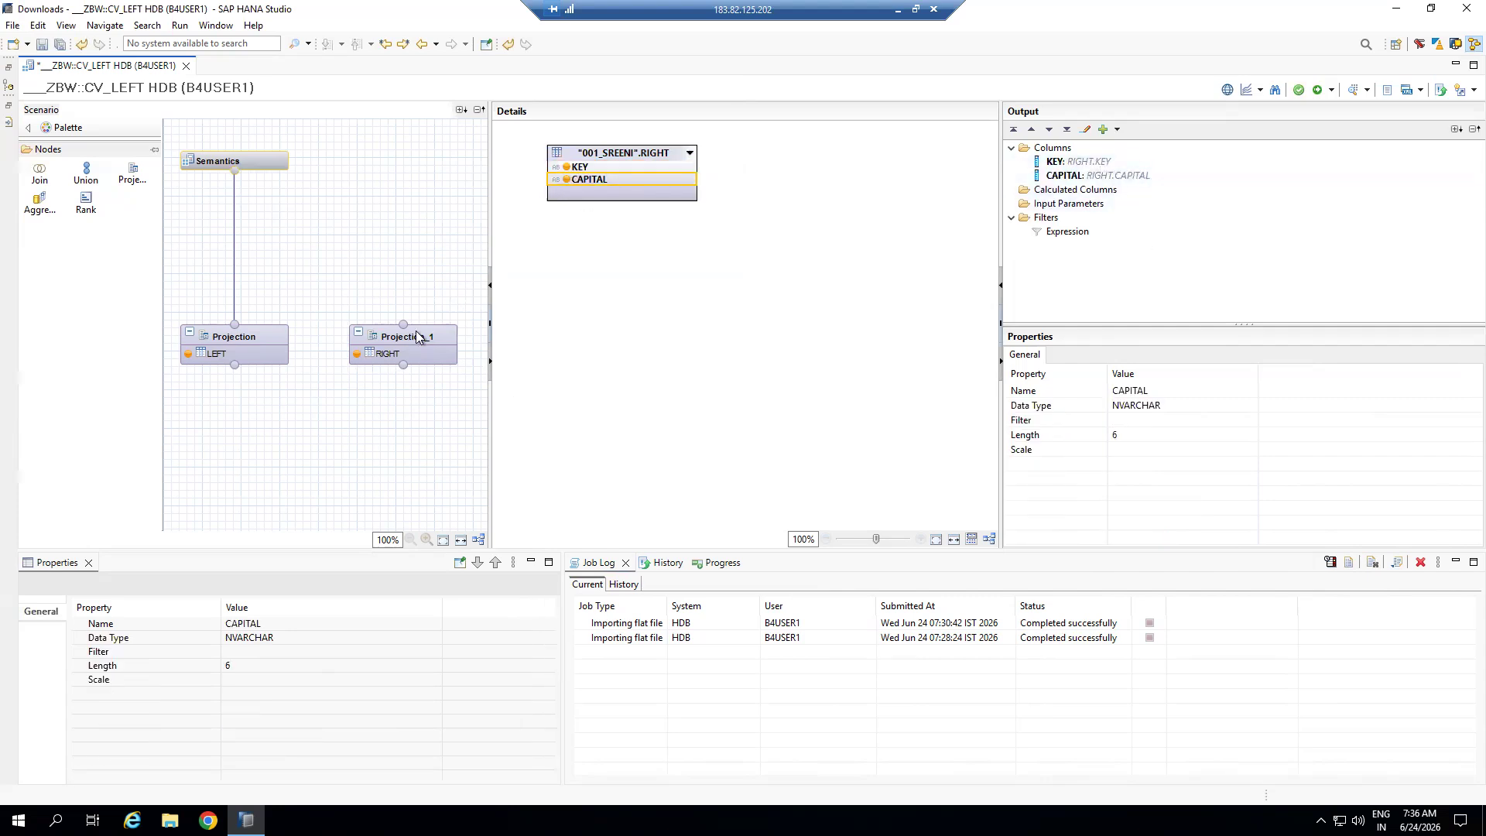
Move the Projection node holding the LEFT table further down below Semantics
right_click(233, 216)
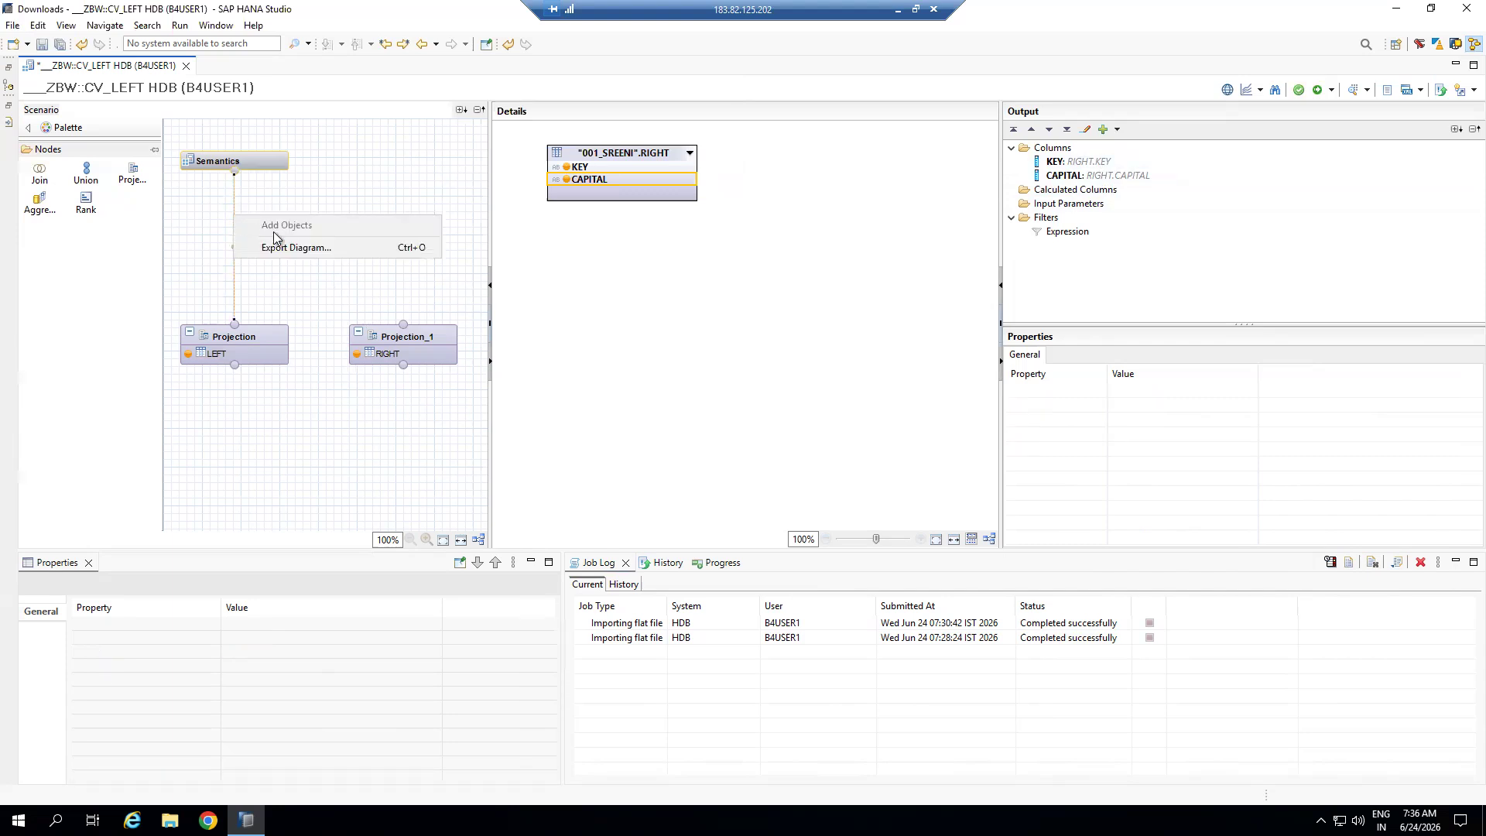
left_click(234, 274)
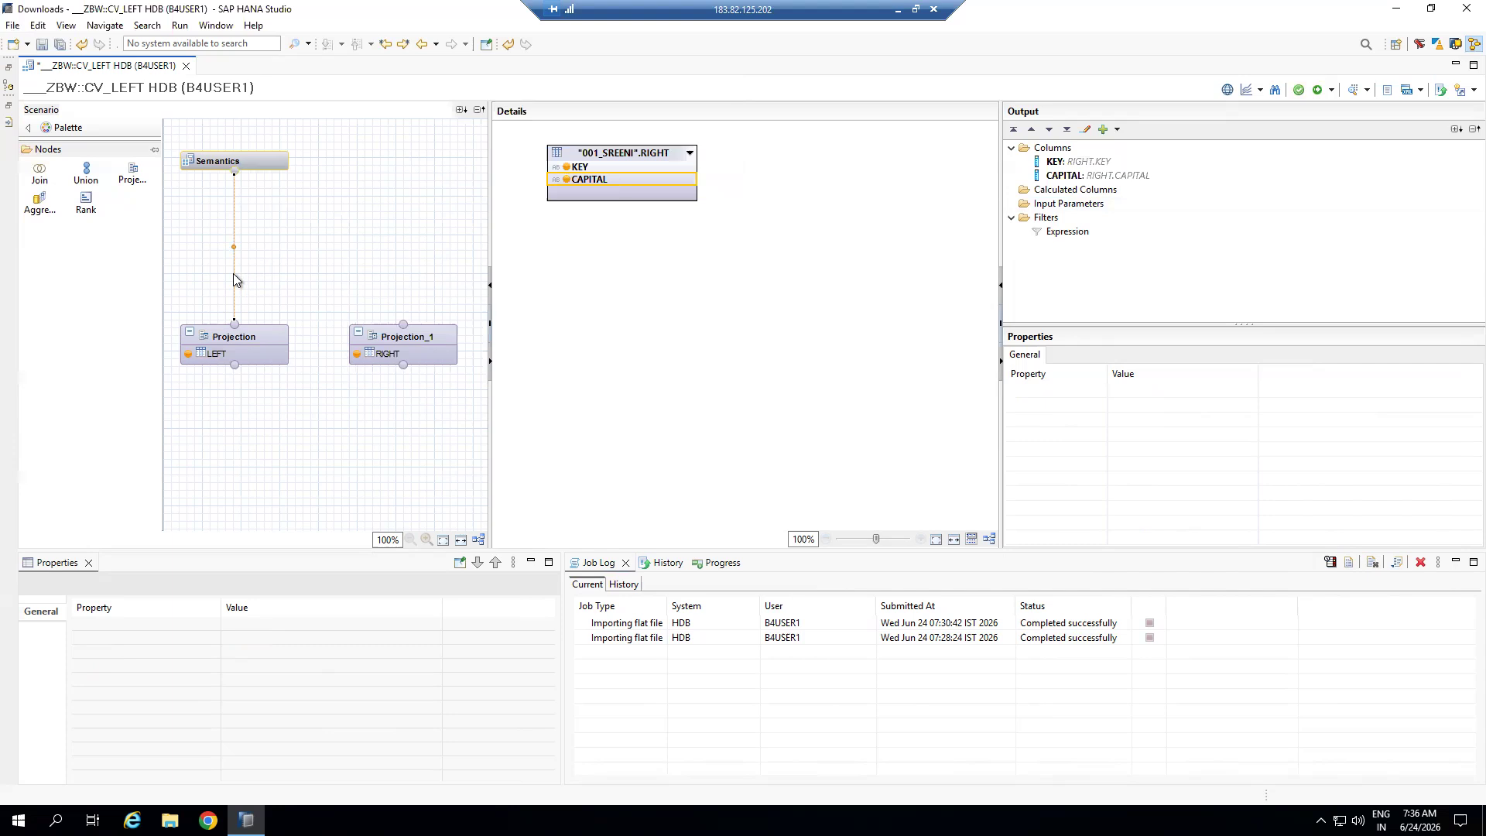
left_click_drag(254, 337, 256, 440)
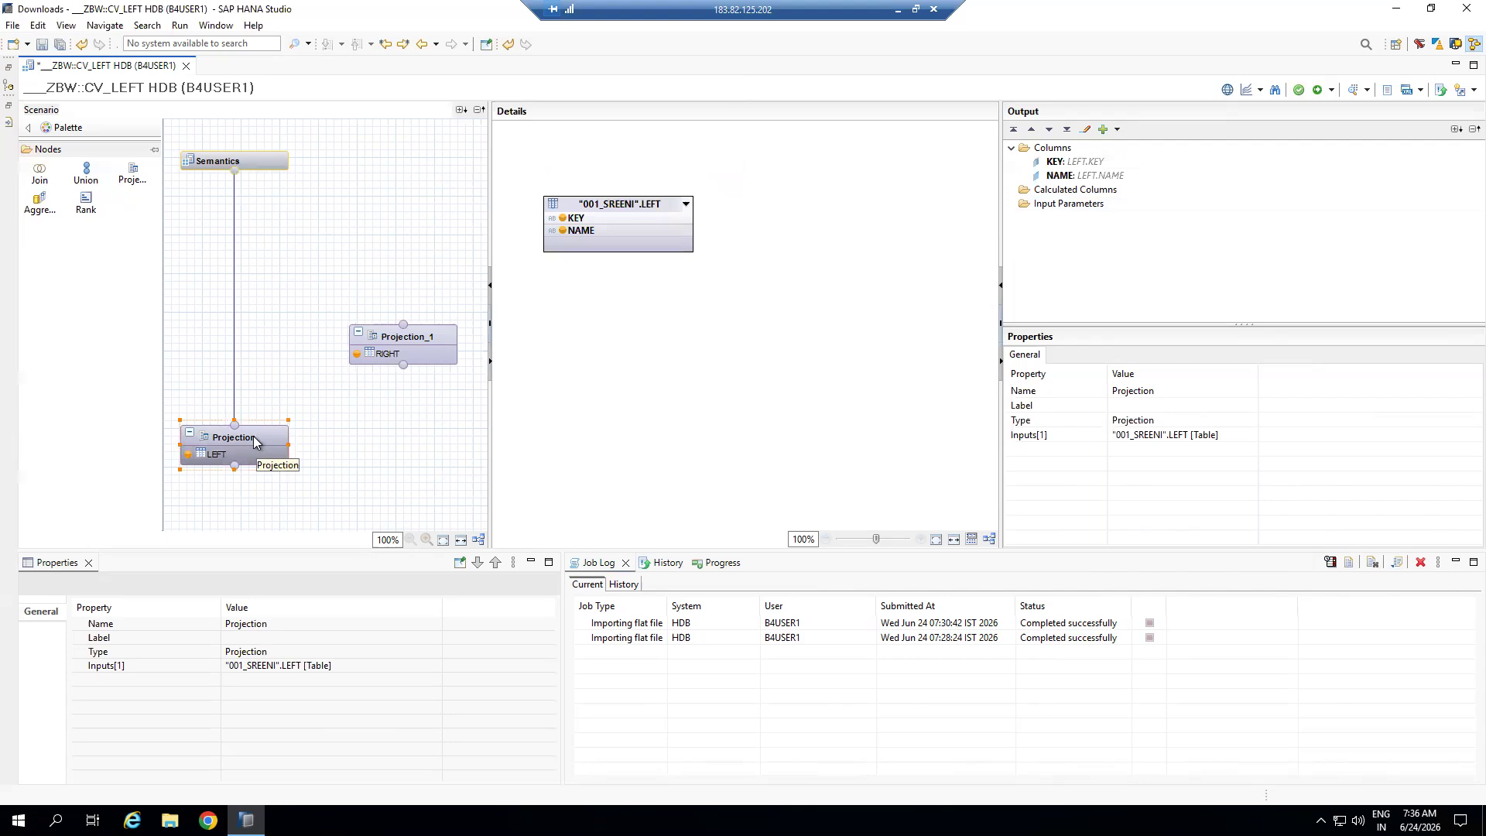
left_click(232, 288)
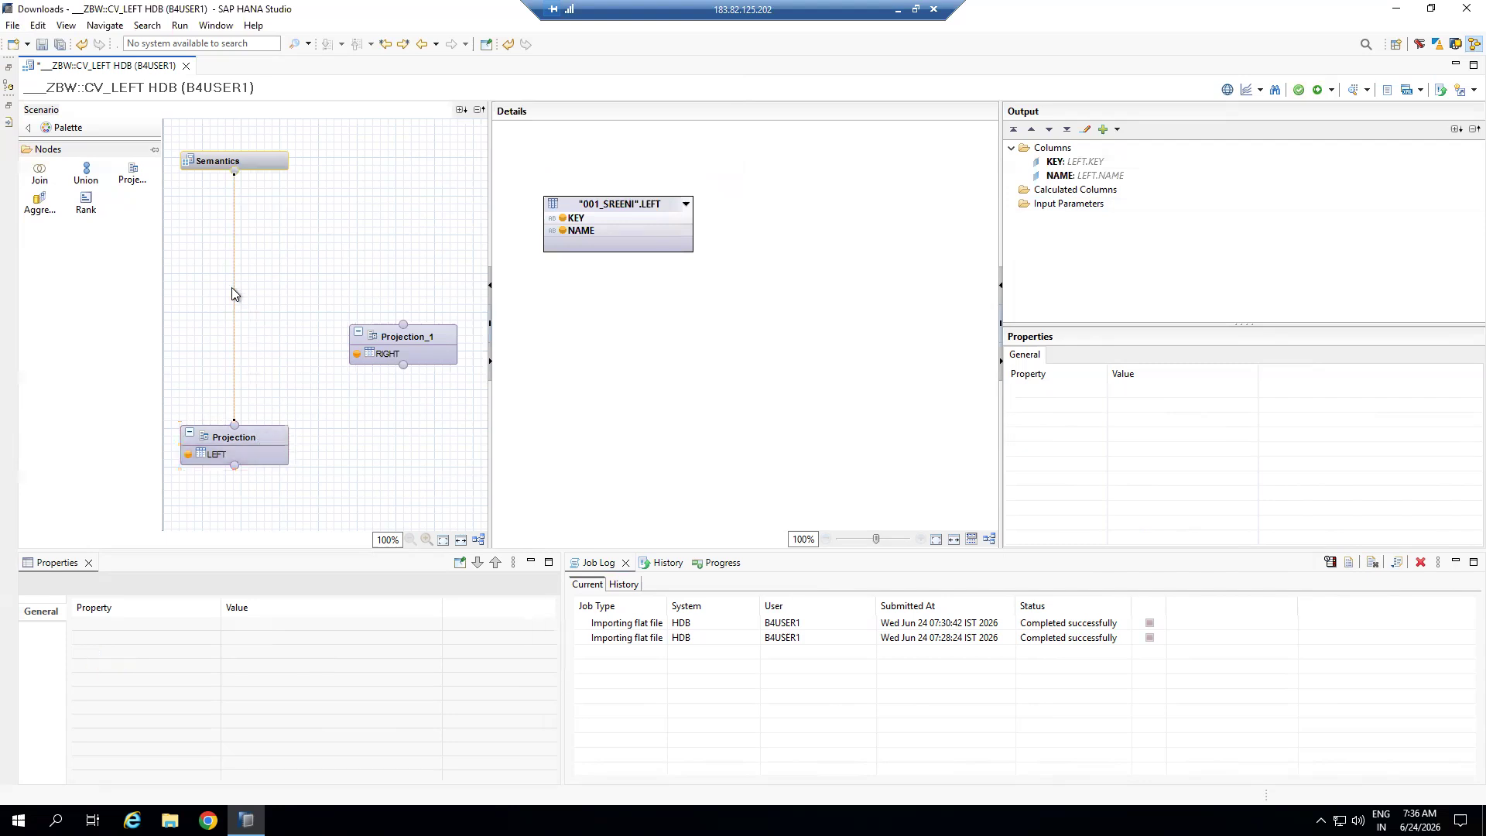
left_click(225, 157)
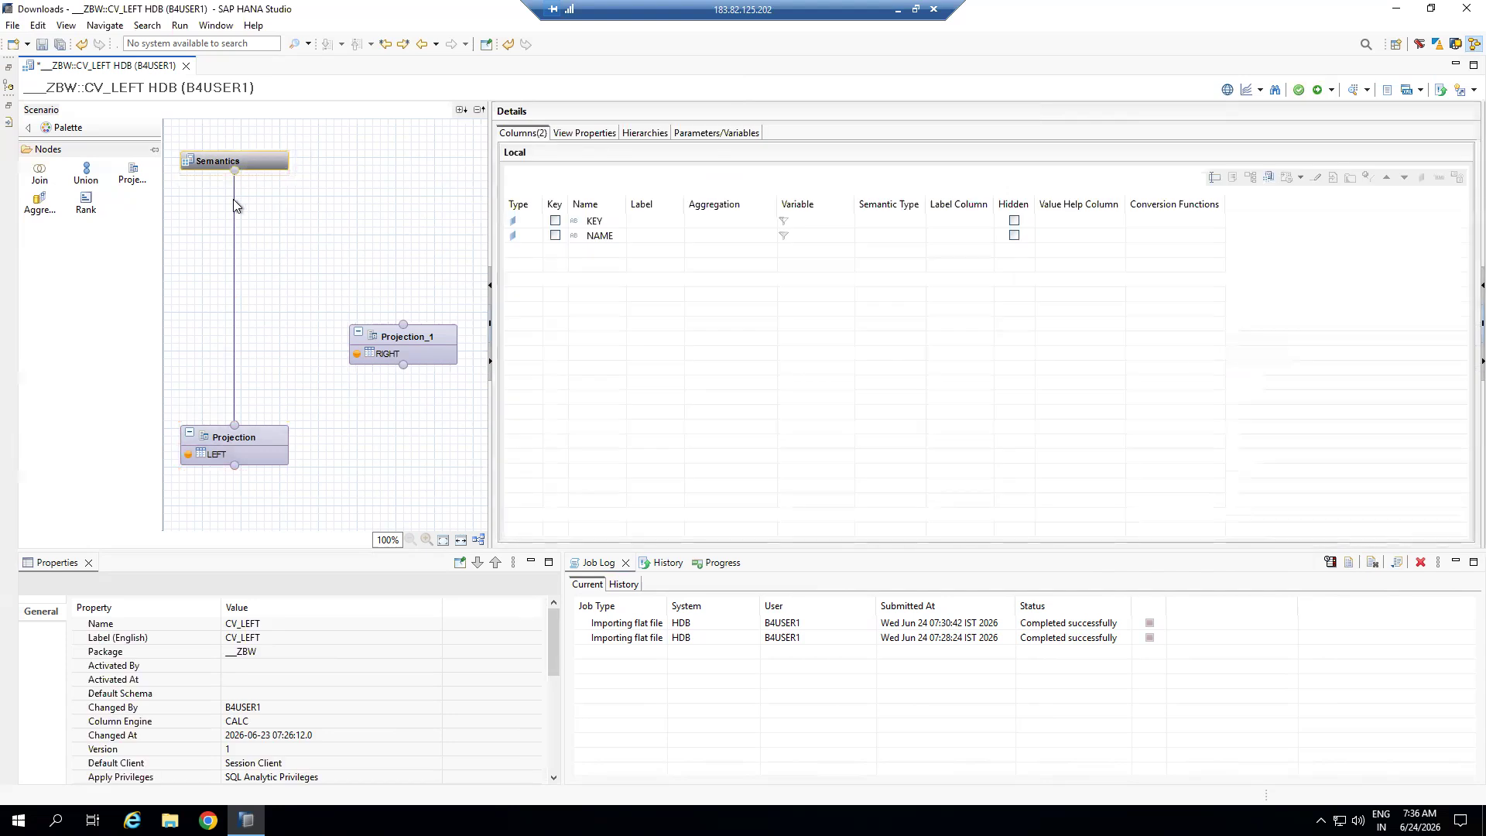
right_click(234, 253)
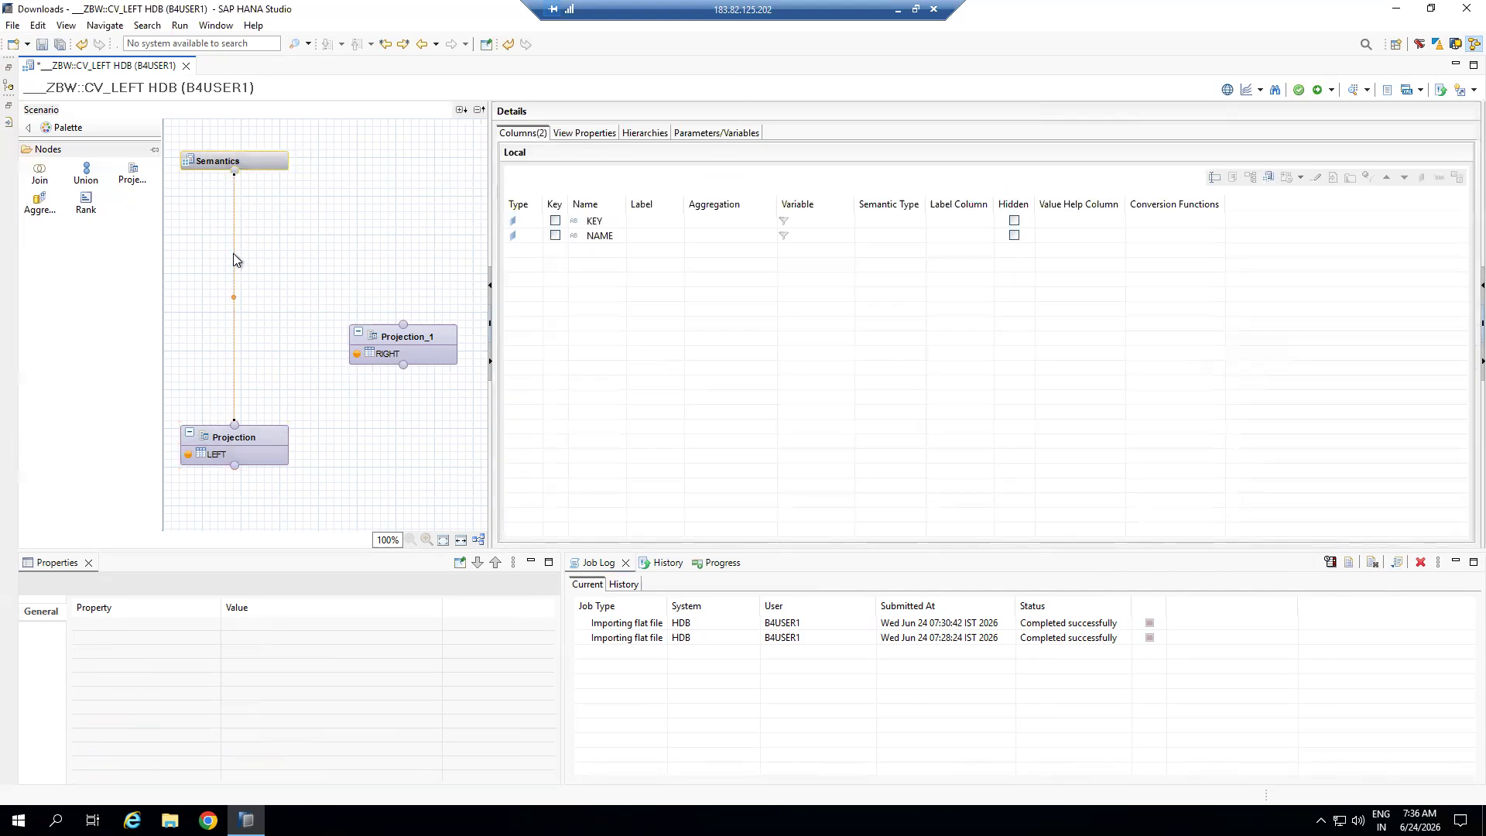
left_click(265, 341)
left_click(242, 441)
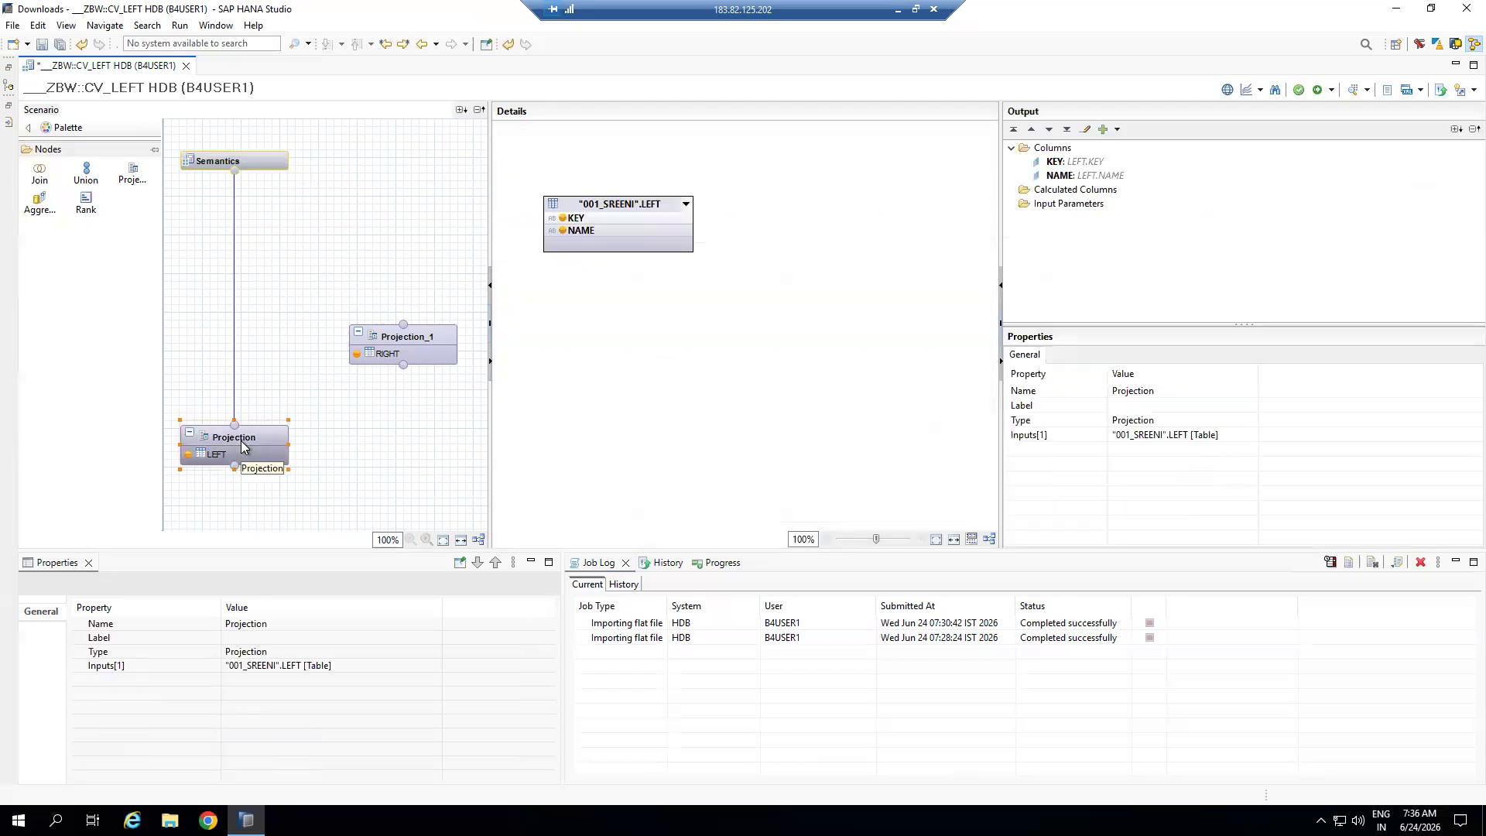
right_click(242, 445)
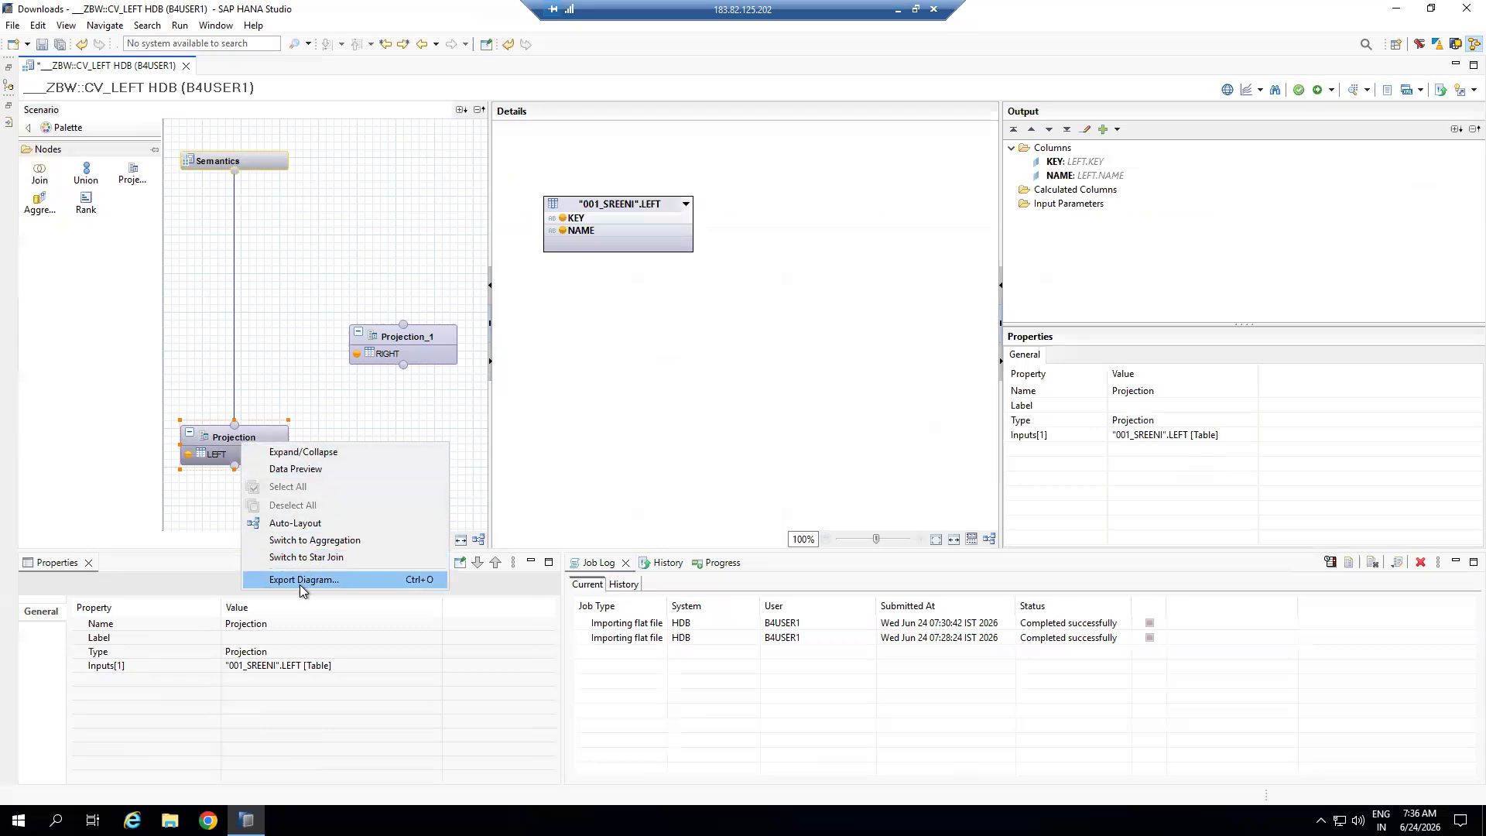
left_click(285, 355)
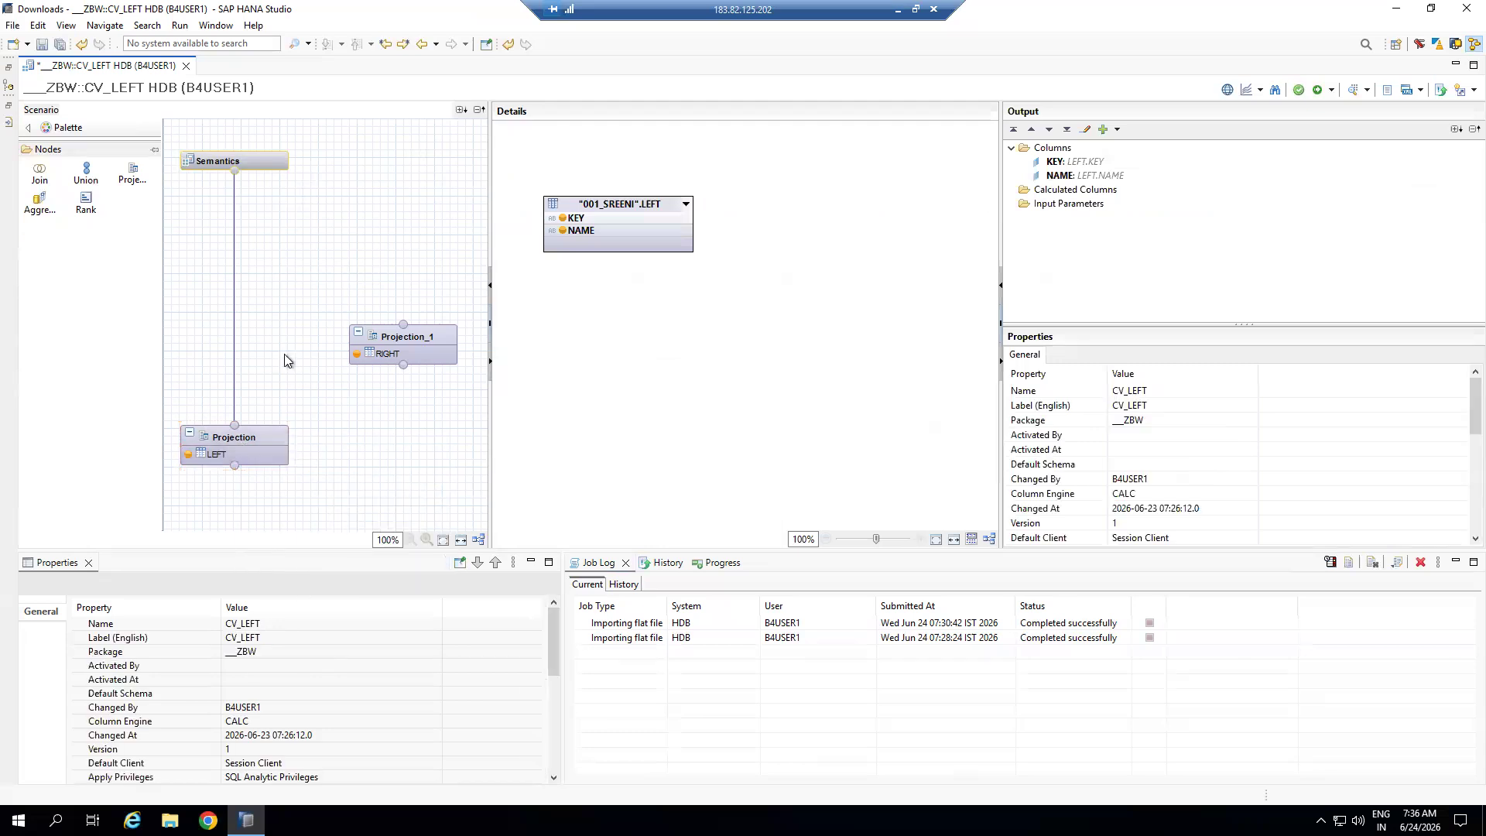
left_click(249, 439)
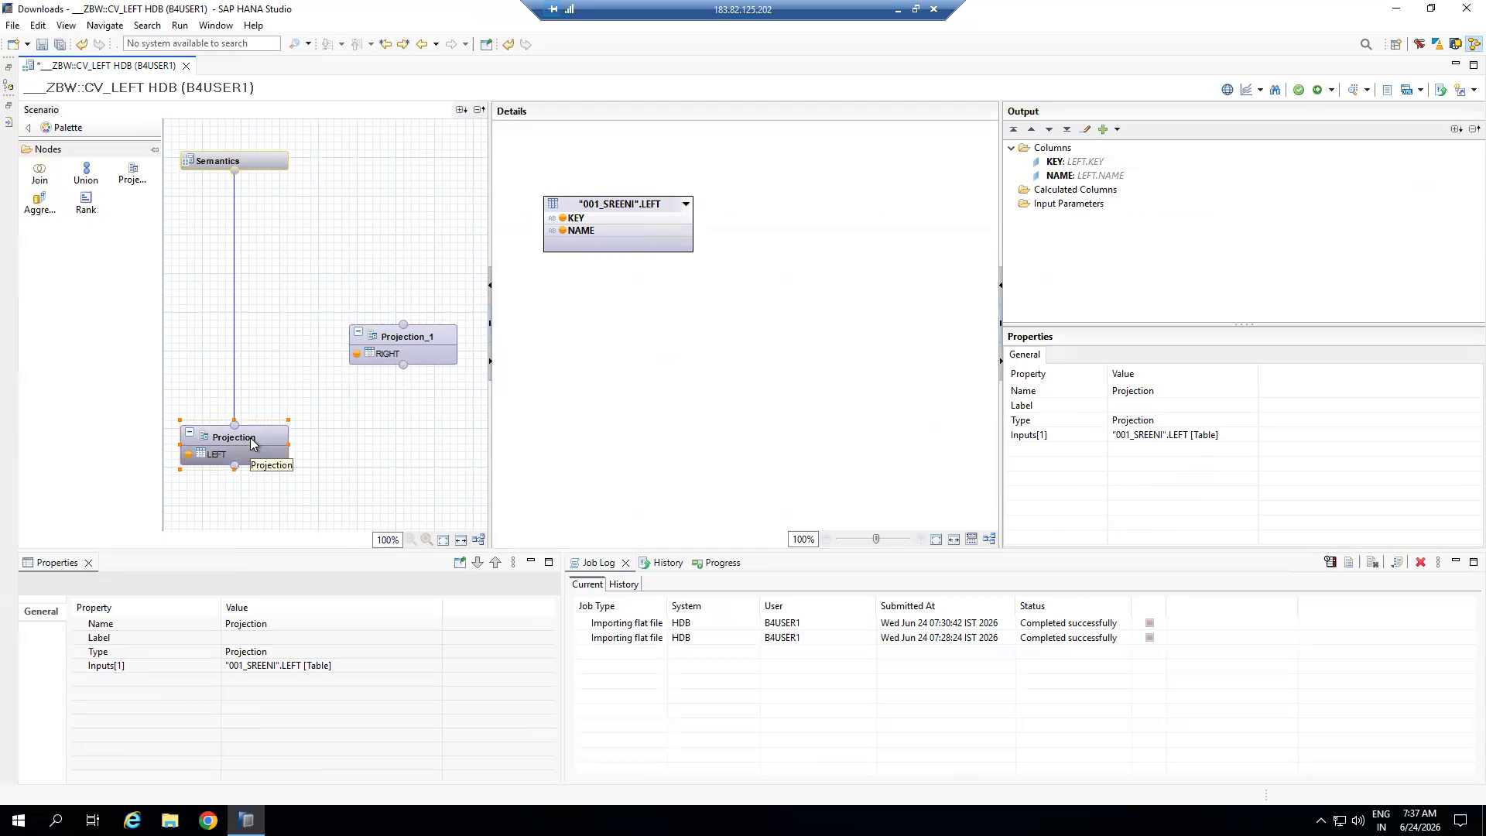
right_click(247, 438)
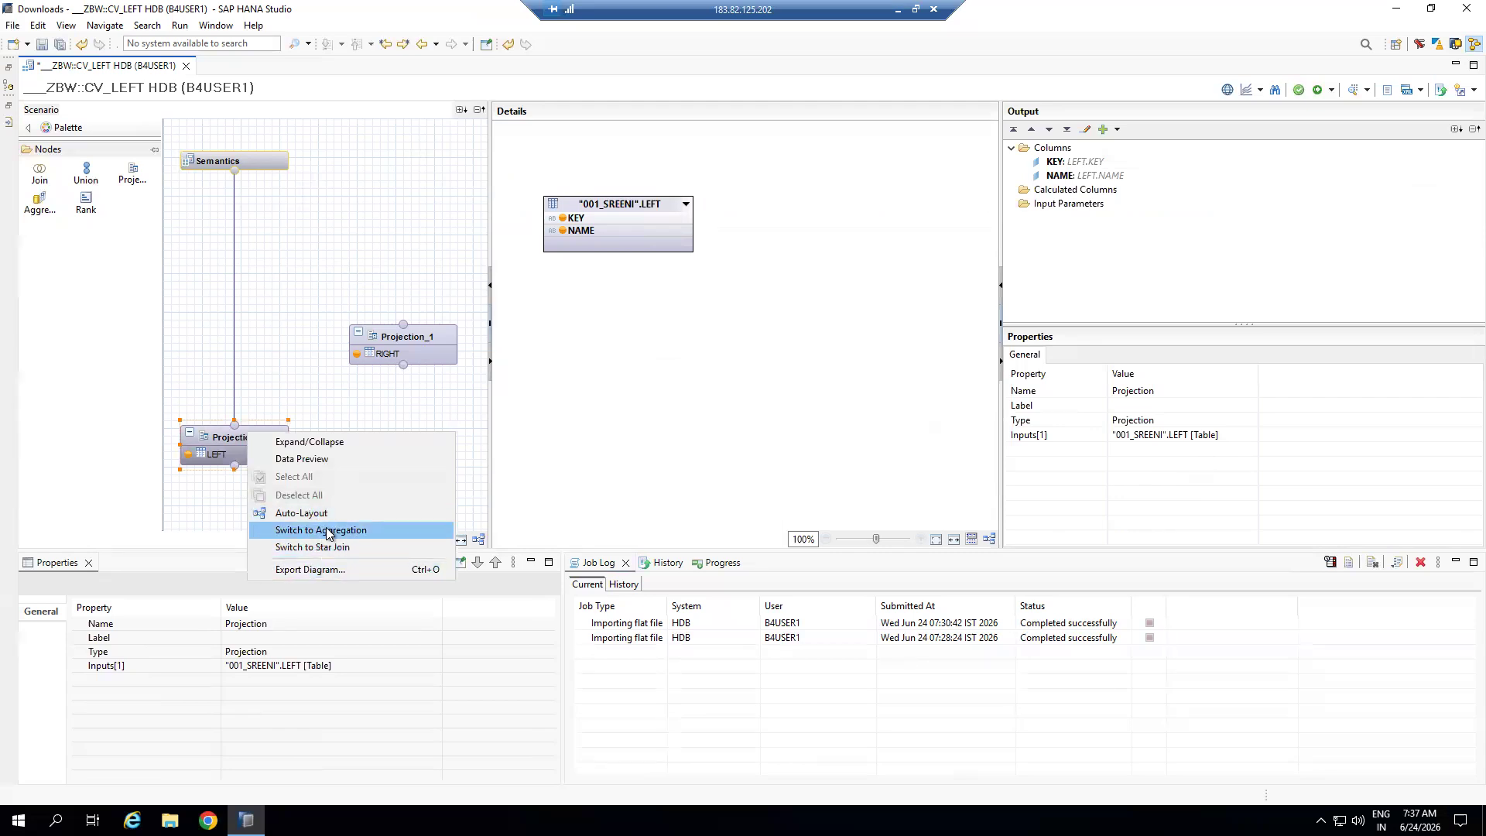
left_click(359, 379)
Move Projection_1 down beside the Projection node and place a Join node above and between the two
left_click_drag(402, 340, 412, 433)
left_click(39, 171)
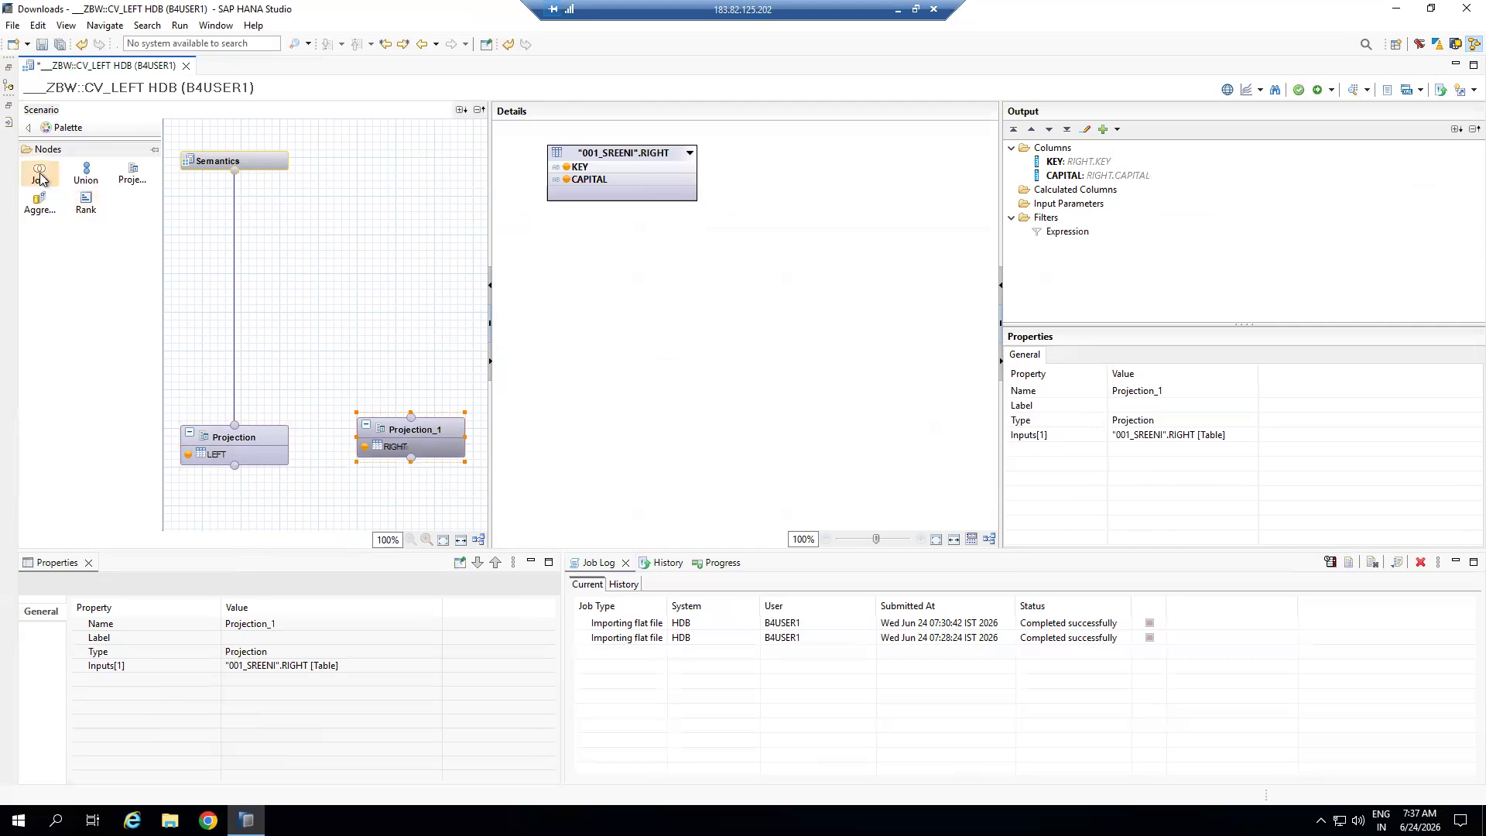
left_click(334, 319)
left_click_drag(377, 344, 294, 308)
Try to connect the default Projection node to Join_1 as an input
left_click(234, 420)
left_click_drag(234, 424, 313, 331)
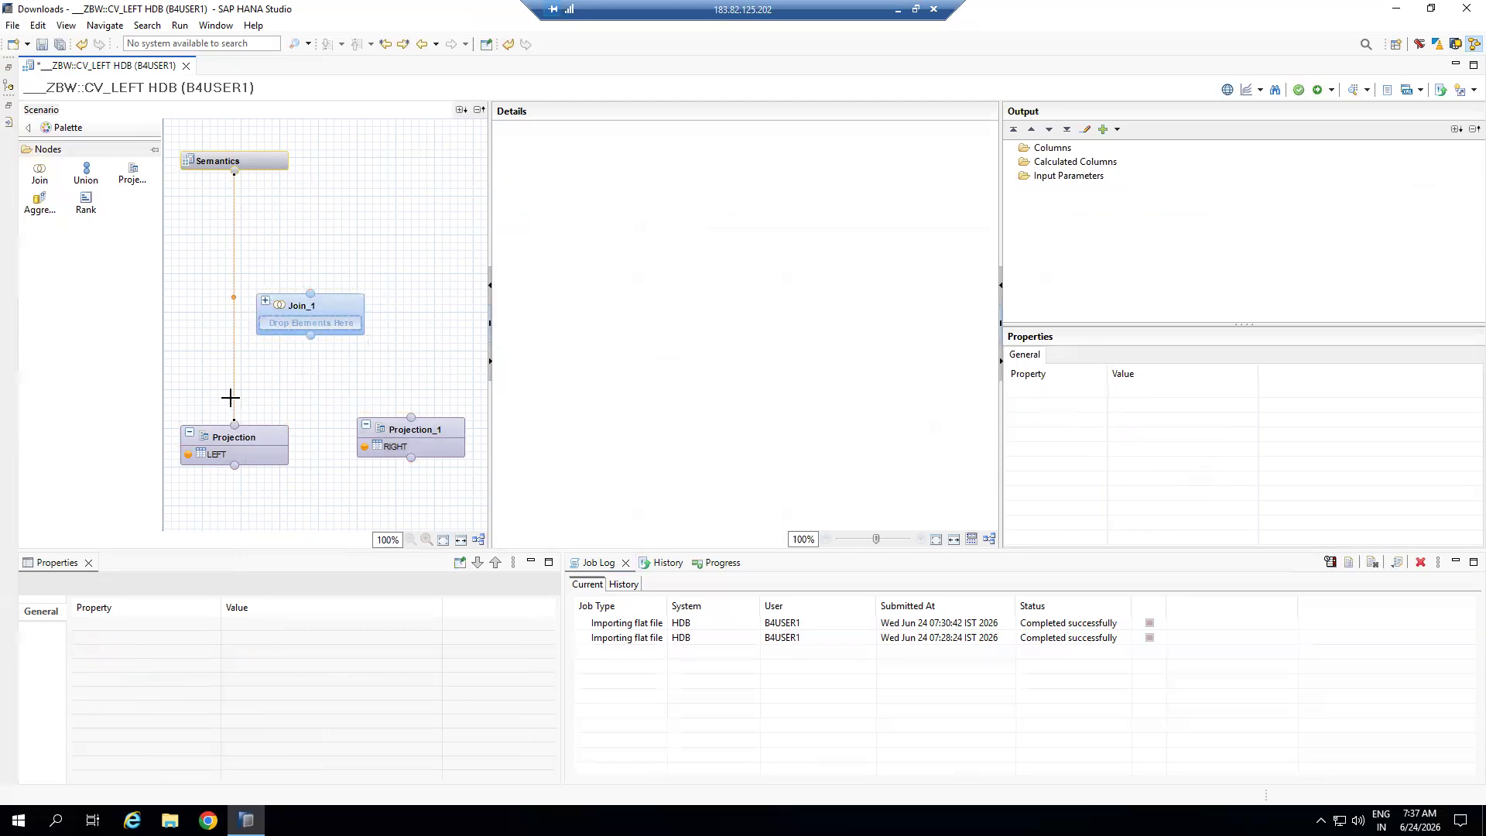
left_click(236, 403)
Move the default Projection node up between Semantics and Join_1
left_click_drag(241, 435, 234, 234)
left_click(129, 171)
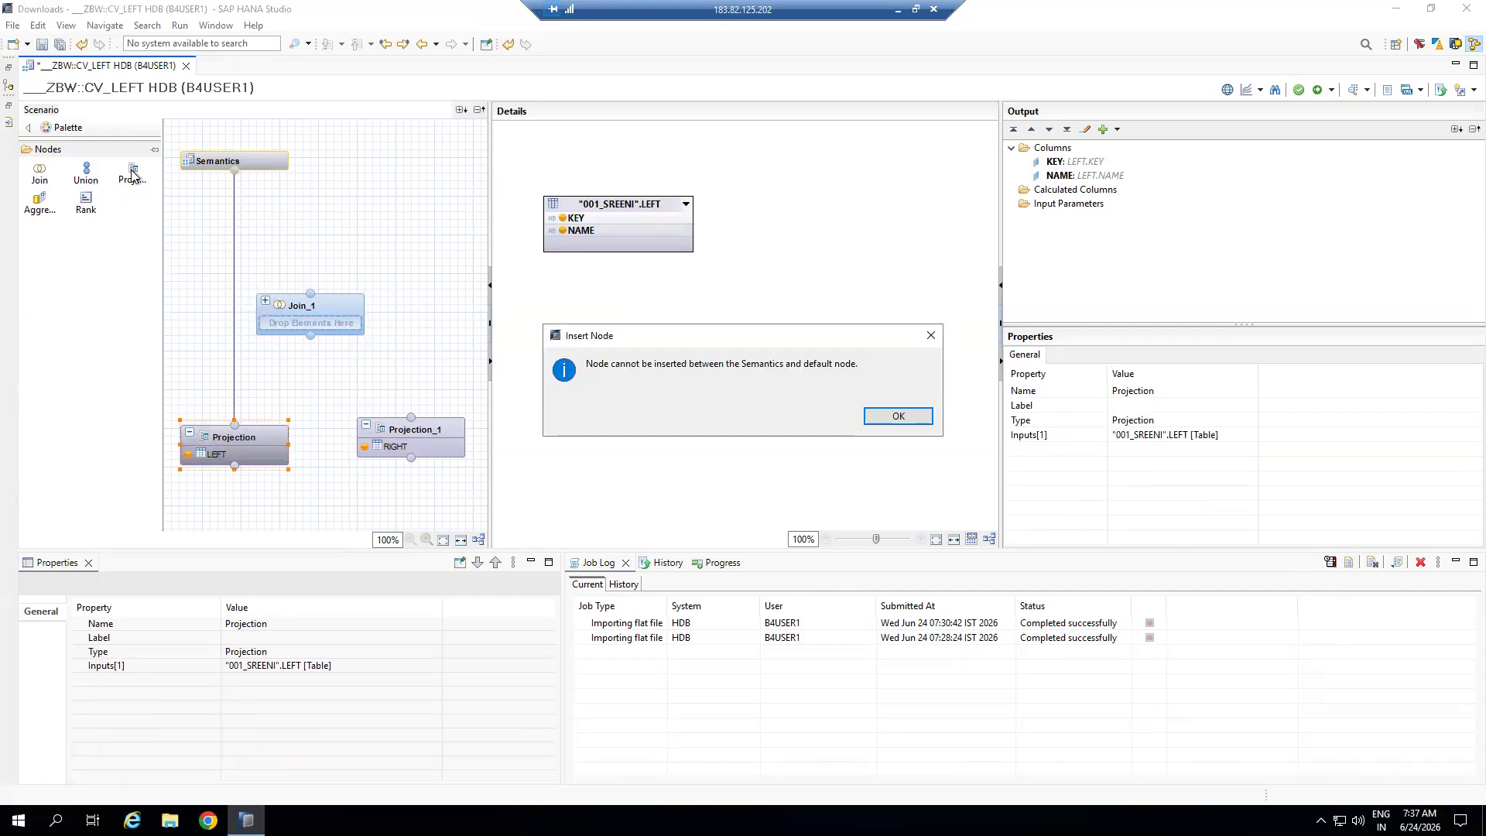
left_click(898, 415)
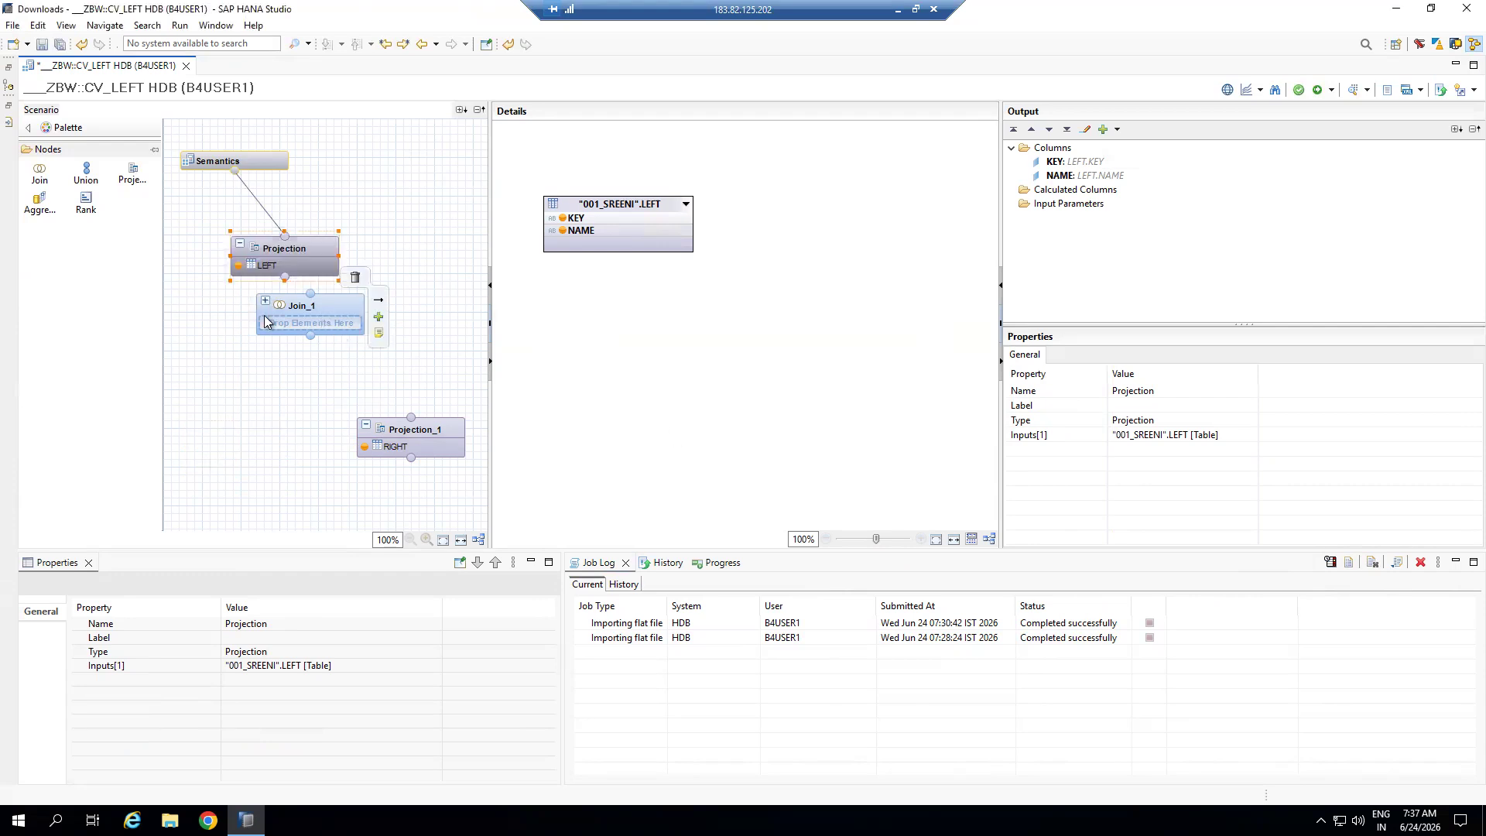
Place a new Projection node below Join_1, level with and beside Projection_1
left_click(133, 173)
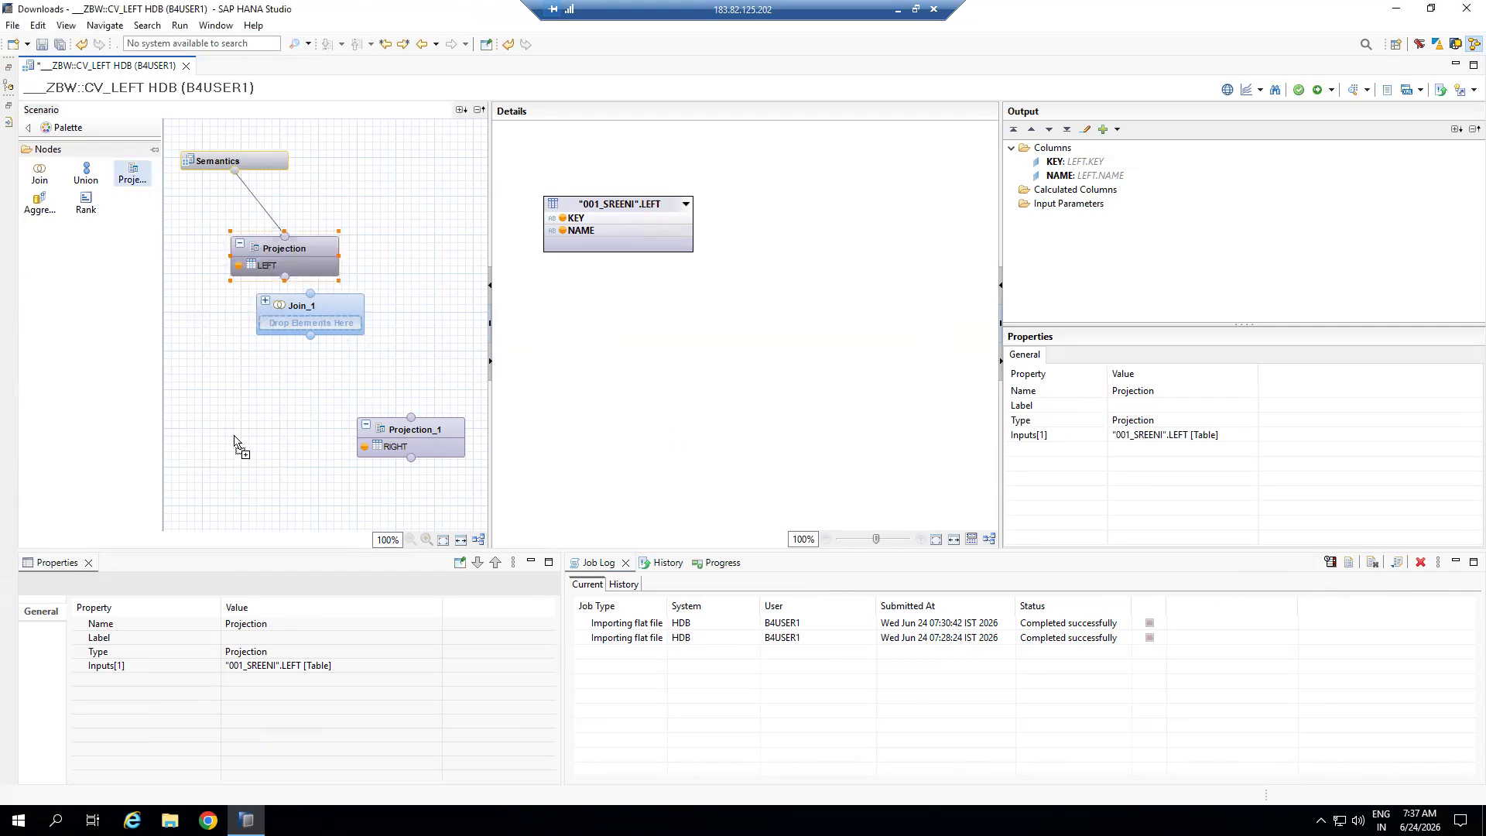
left_click(280, 405)
left_click_drag(305, 498, 259, 435)
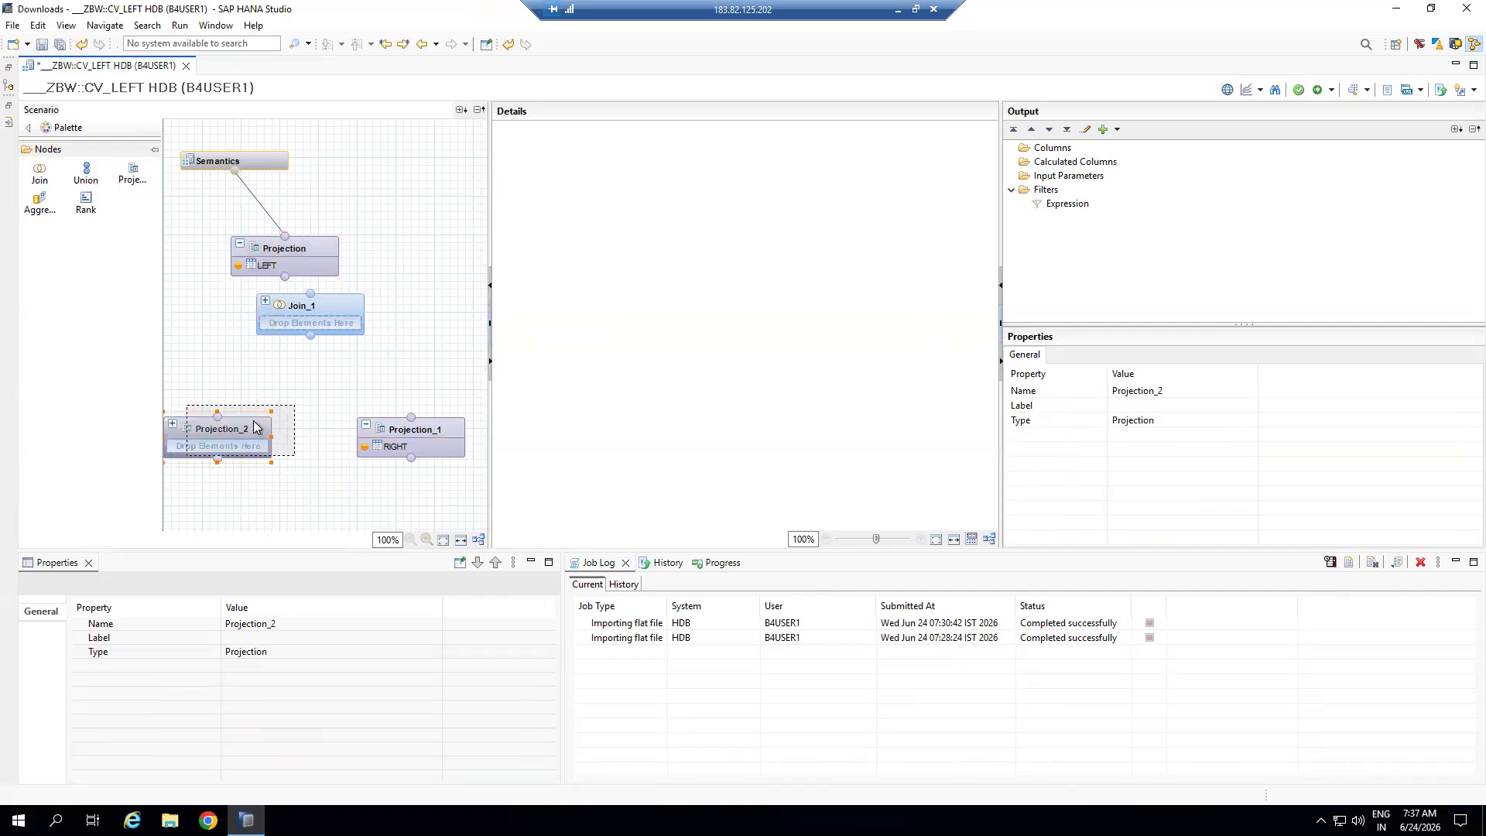
Search for LEFT, add the LEFT table to Projection_2, and include its KEY and NAME columns in the output
left_click(308, 434)
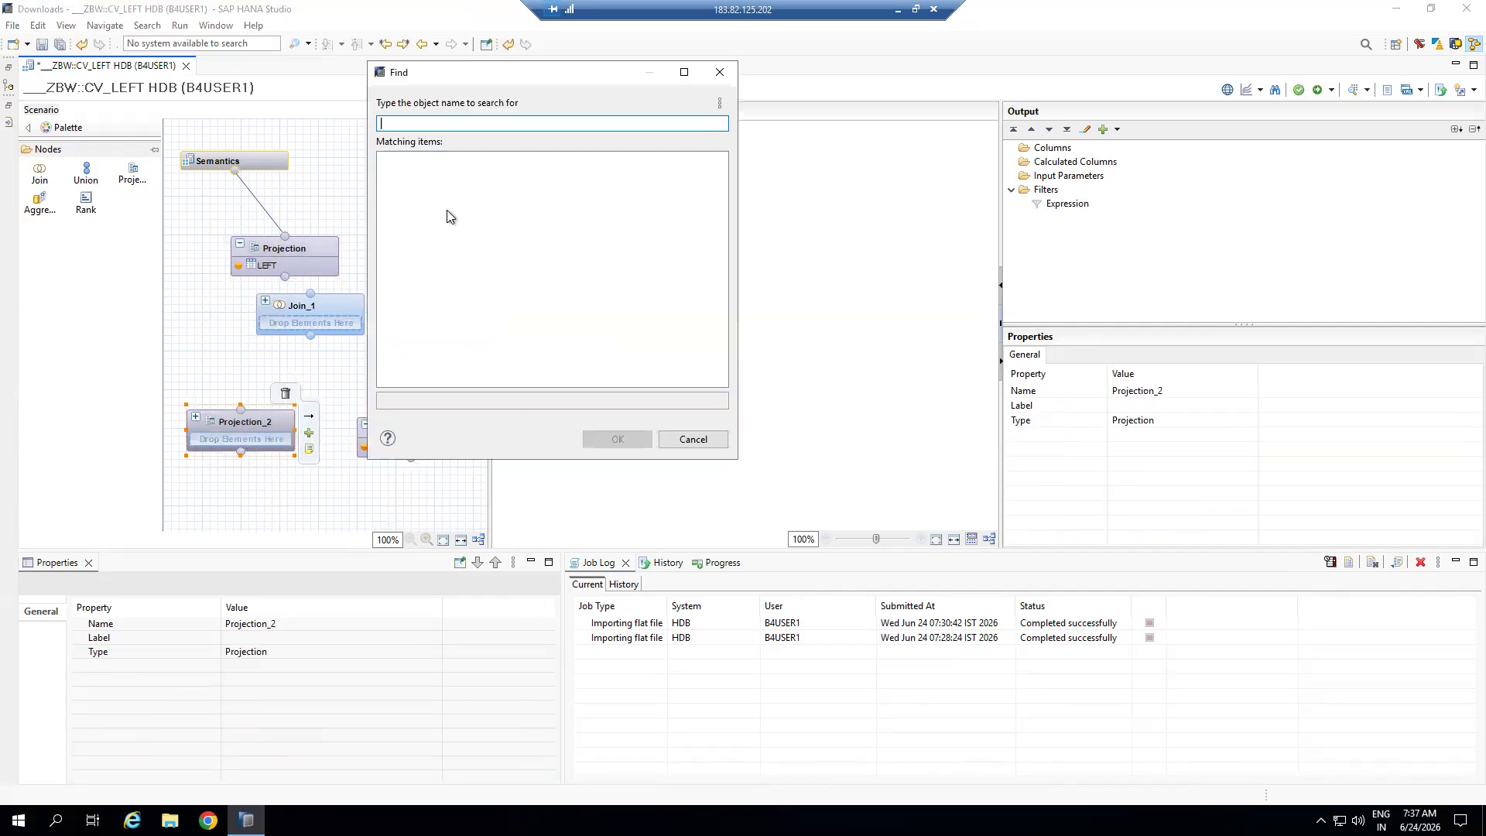
type("LEFT")
double_click(447, 160)
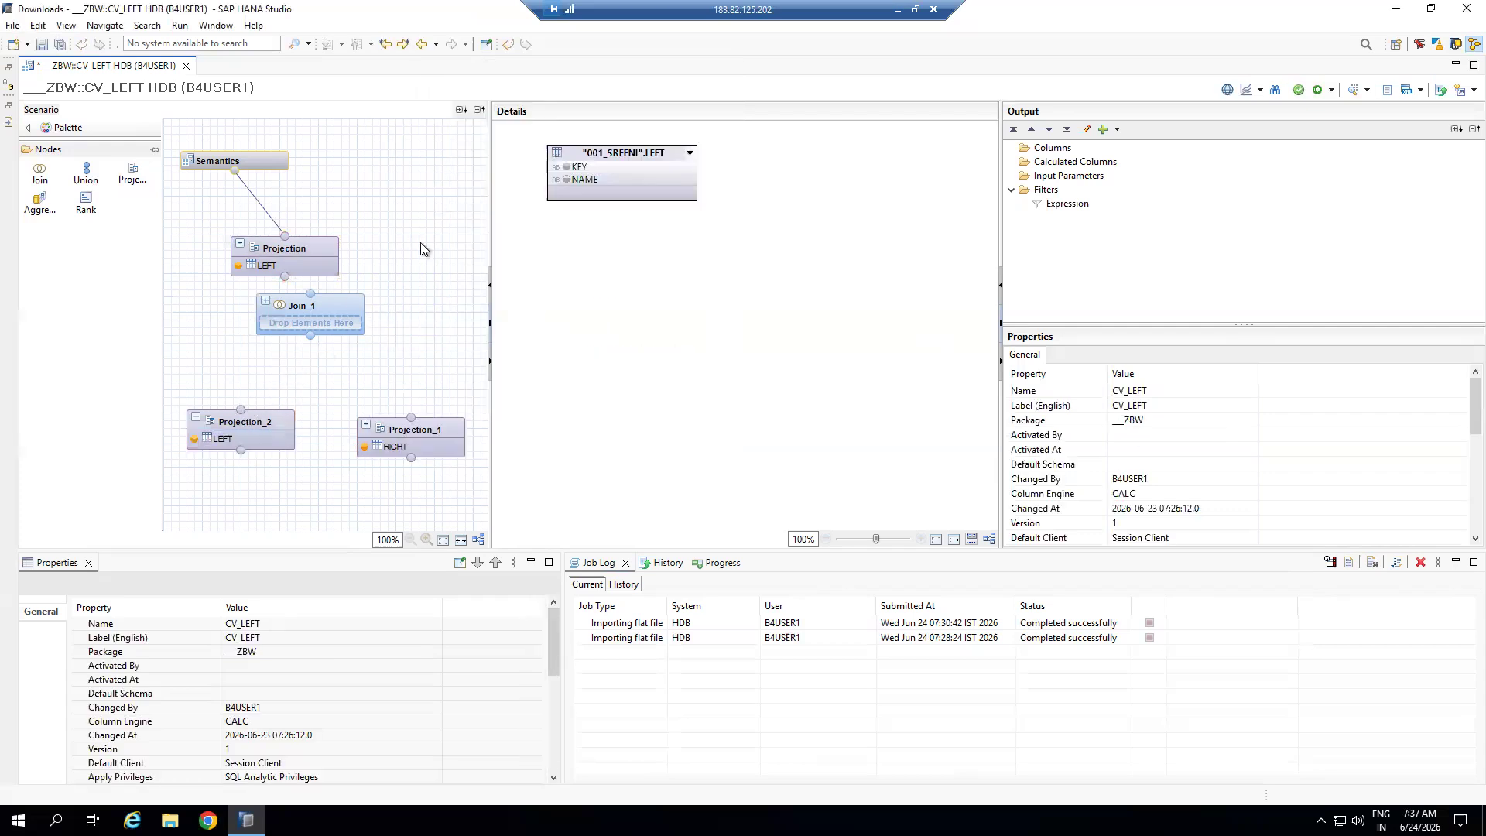
left_click(566, 167)
left_click(566, 181)
Connect Projection_2 and Projection_1 as inputs of Join_1, and review the join and its surrounding projection nodes
left_click_drag(240, 408, 310, 336)
left_click_drag(410, 418, 317, 347)
left_click(310, 308)
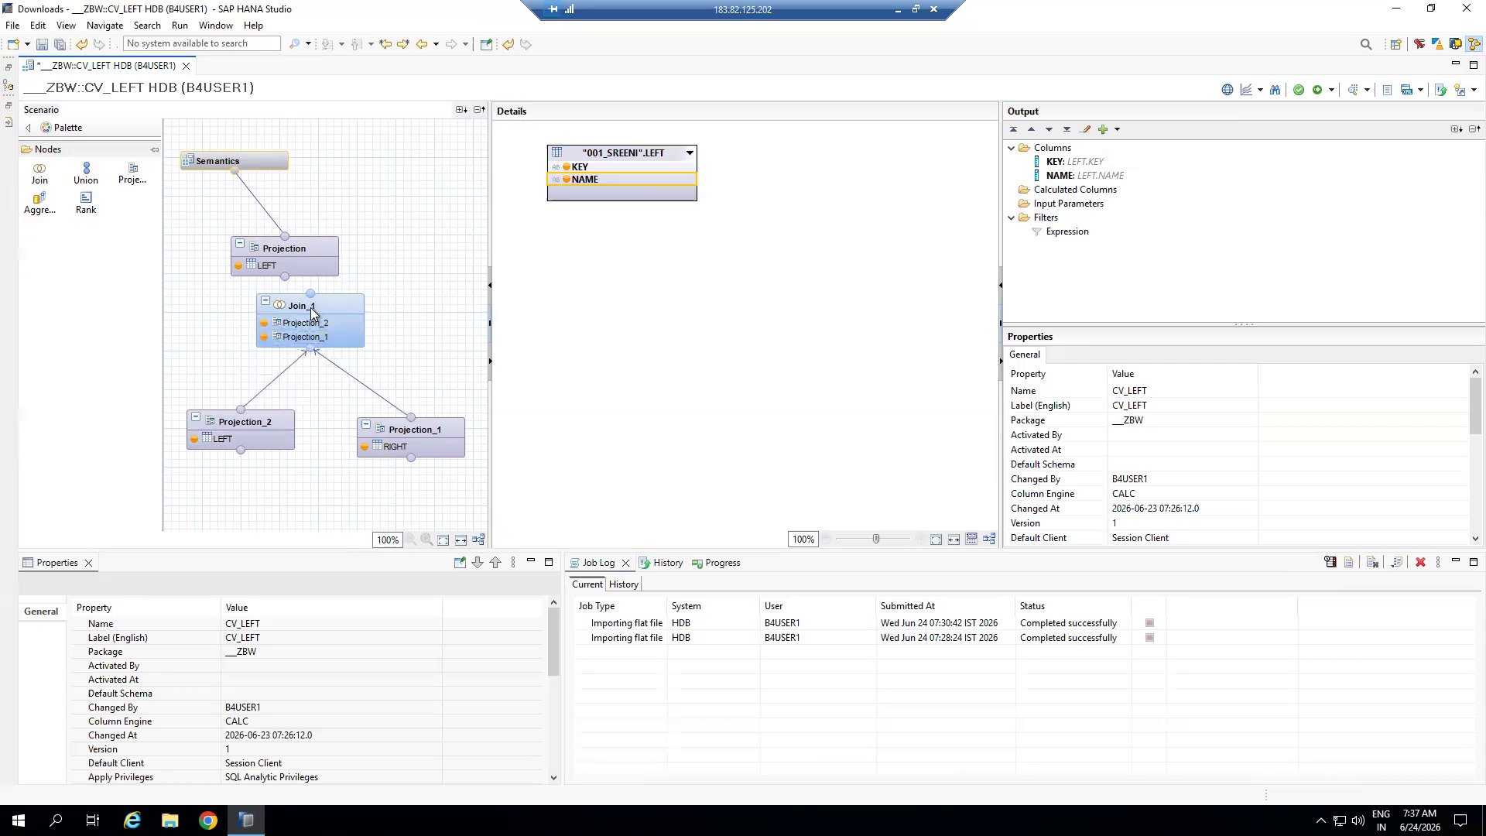
left_click(305, 248)
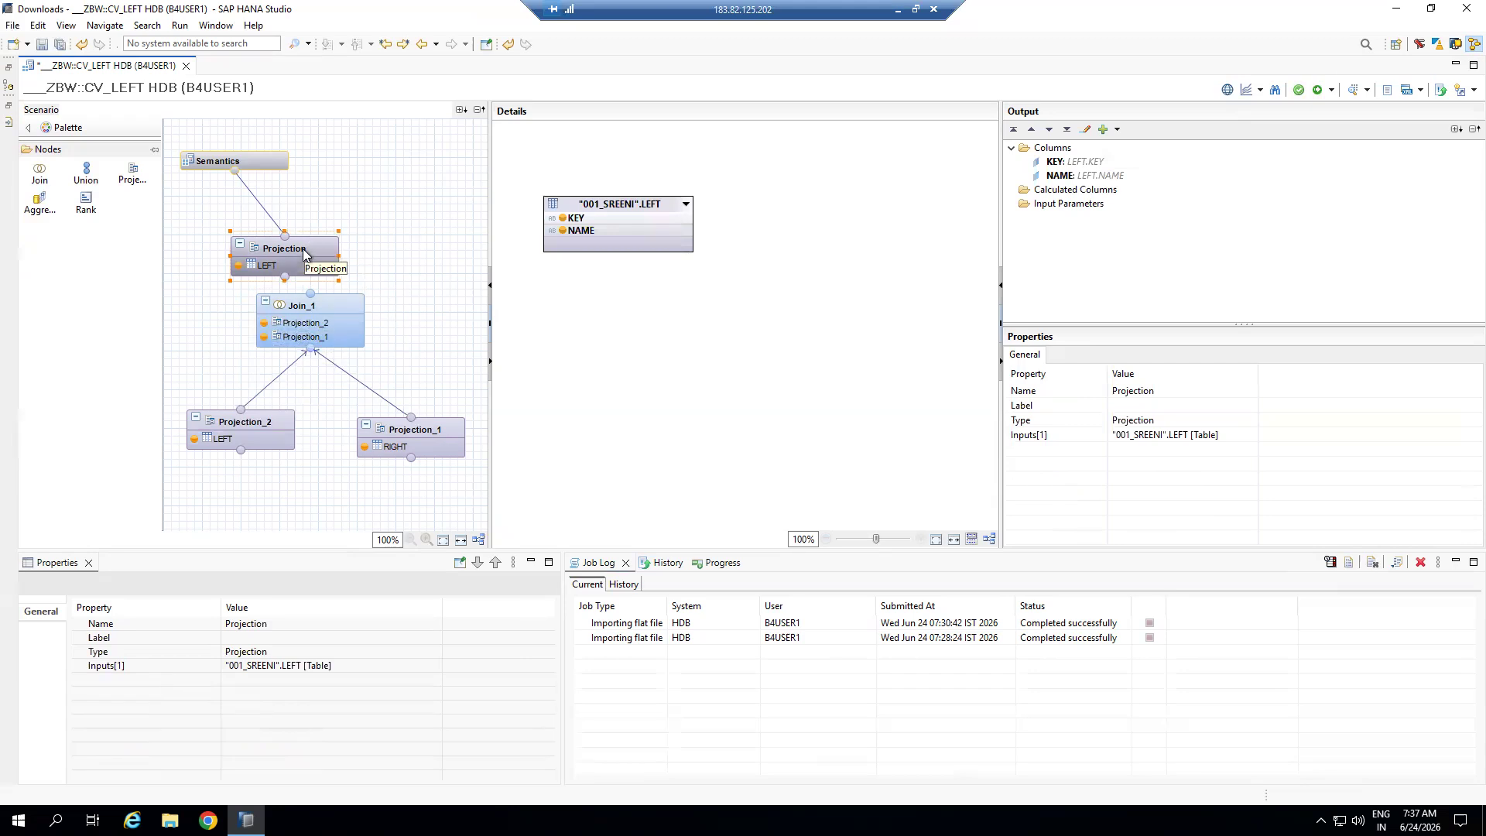
left_click(334, 309)
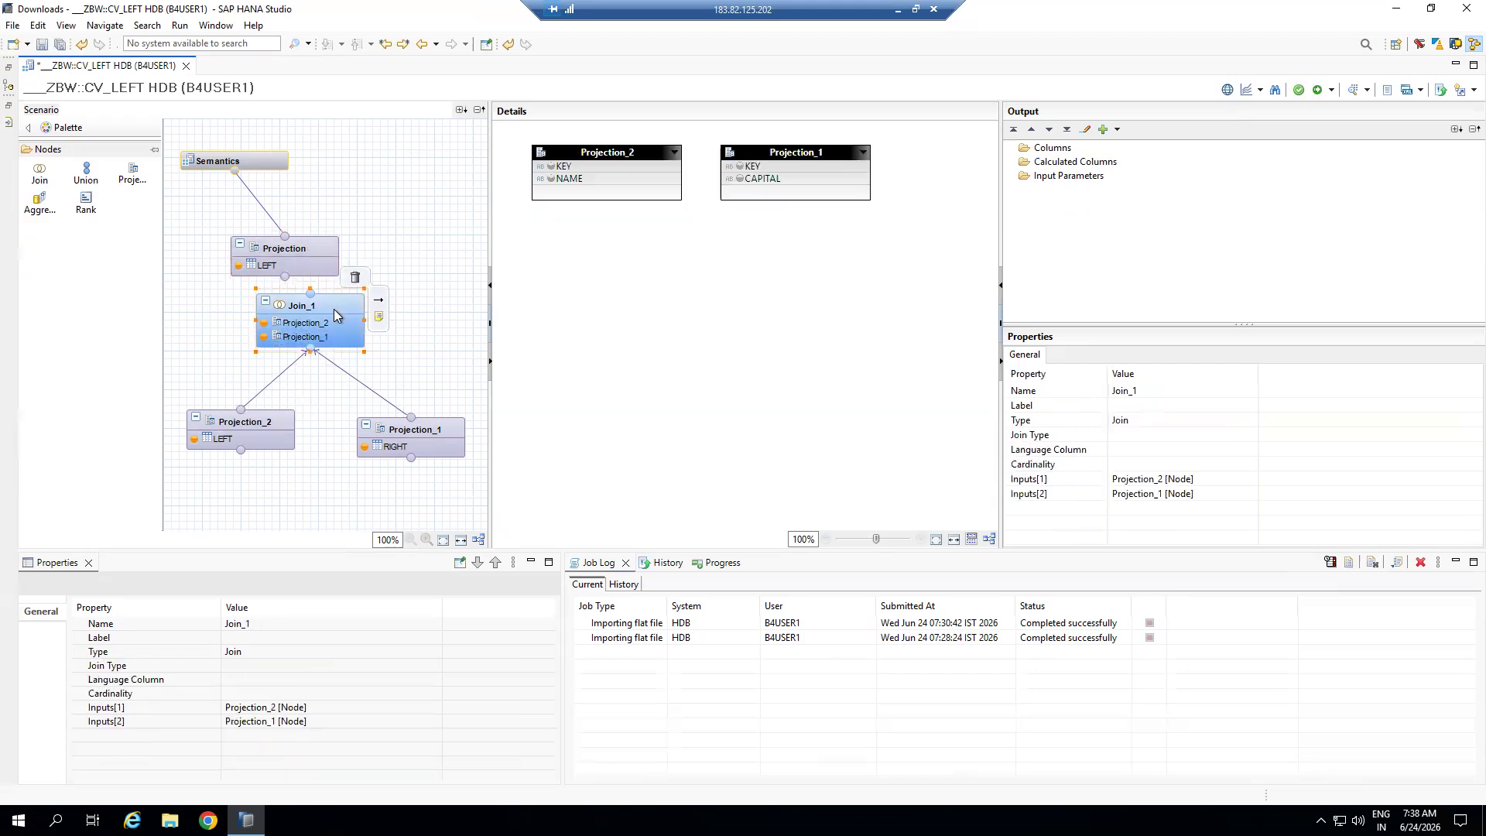
left_click(280, 434)
left_click(423, 430)
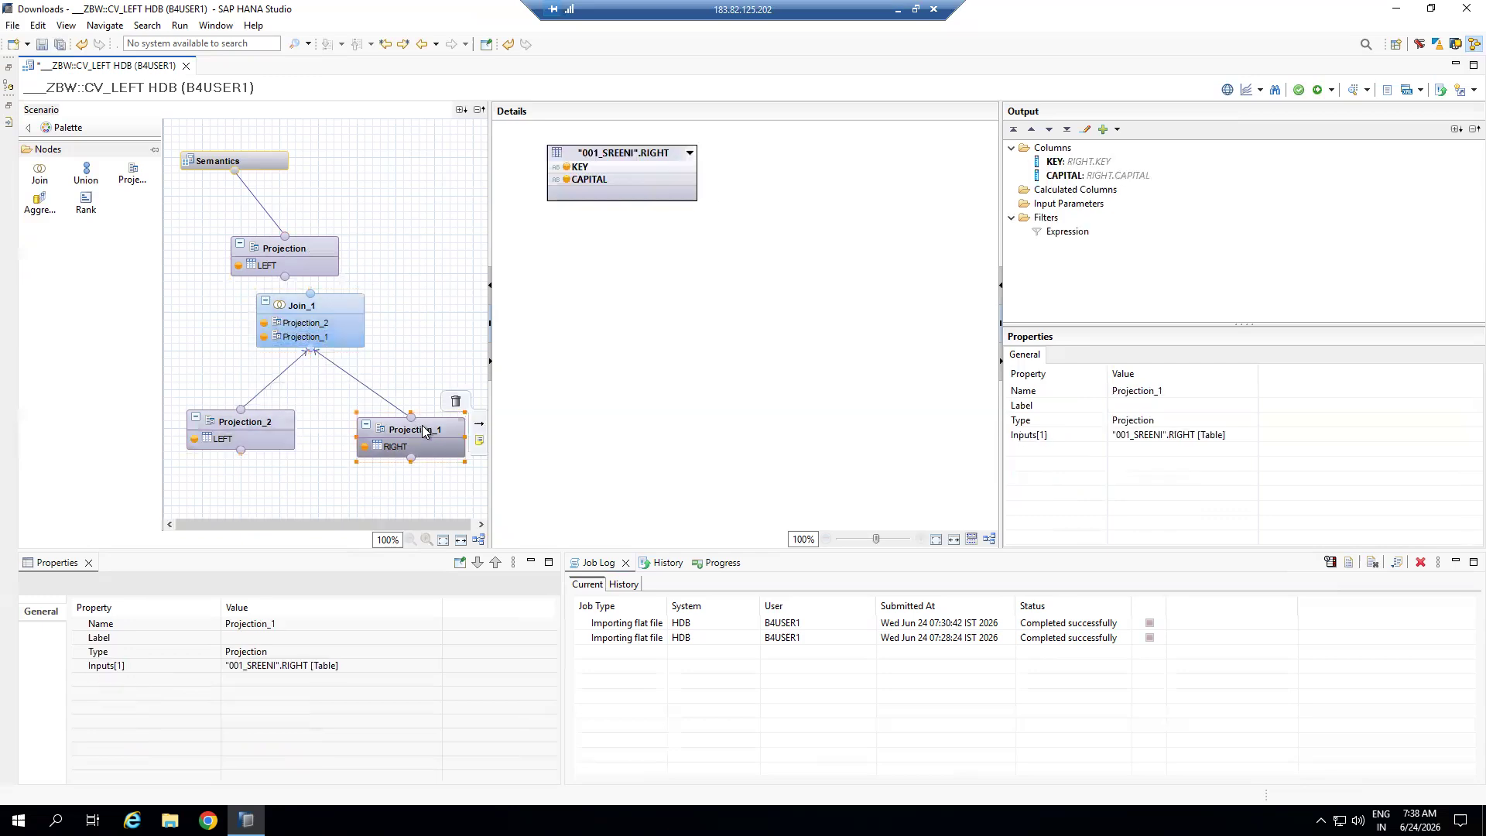
Move the default Projection node clear of Join_1 and look for a way to remove its connection to Semantics
left_click(302, 260)
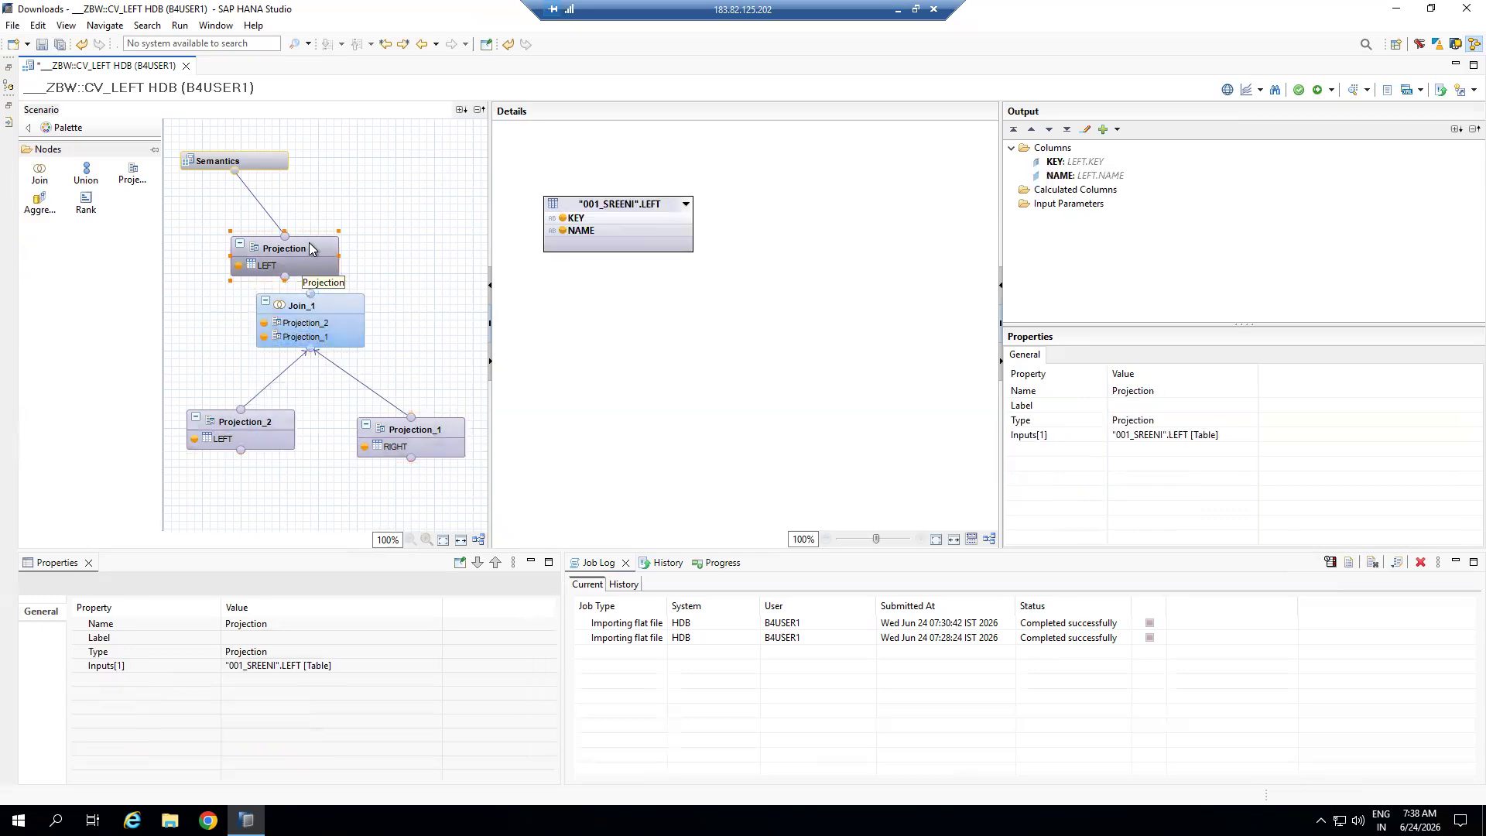
left_click_drag(309, 246, 232, 244)
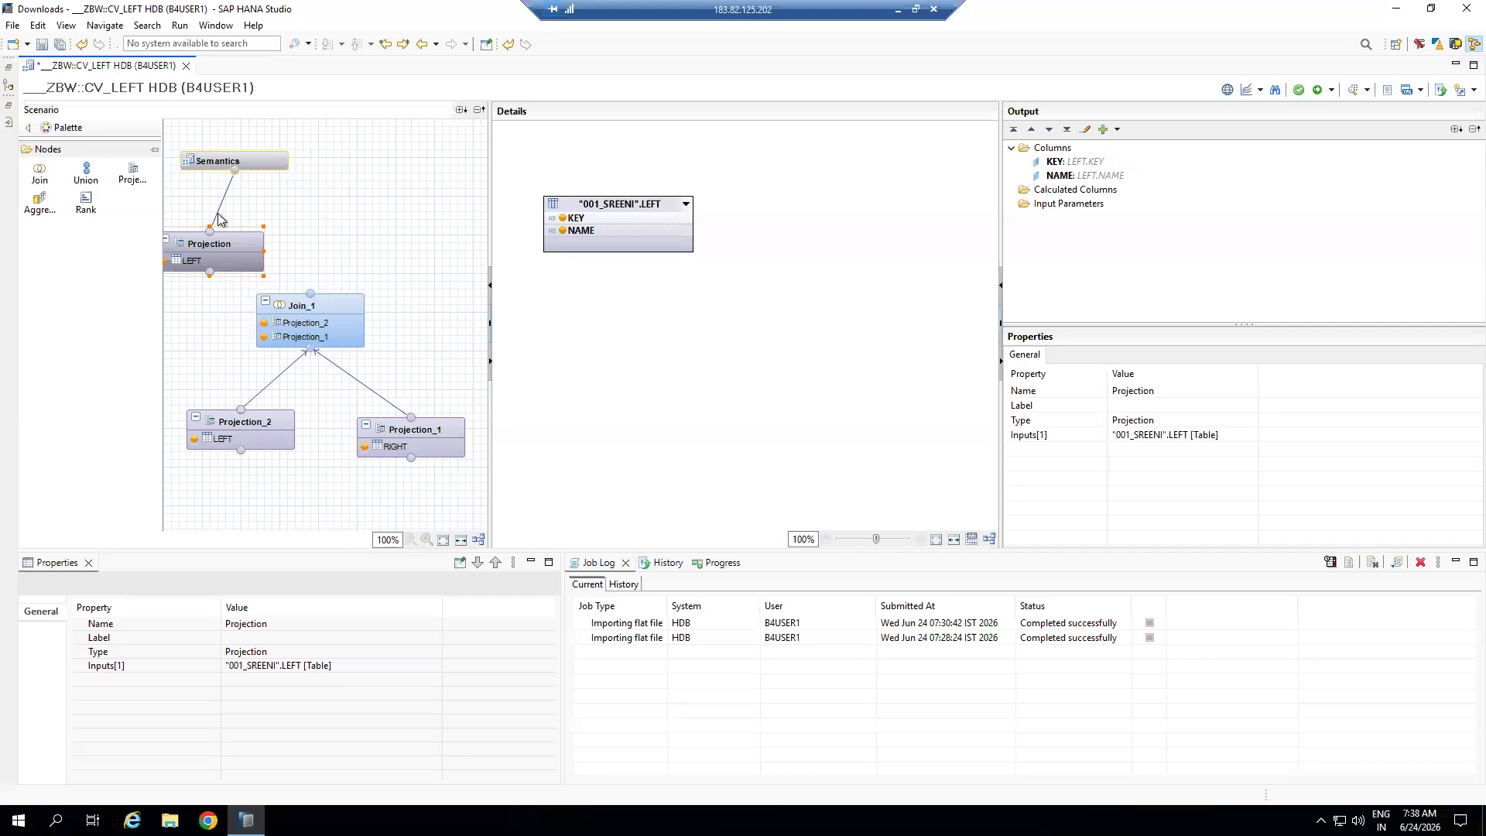
left_click(236, 161)
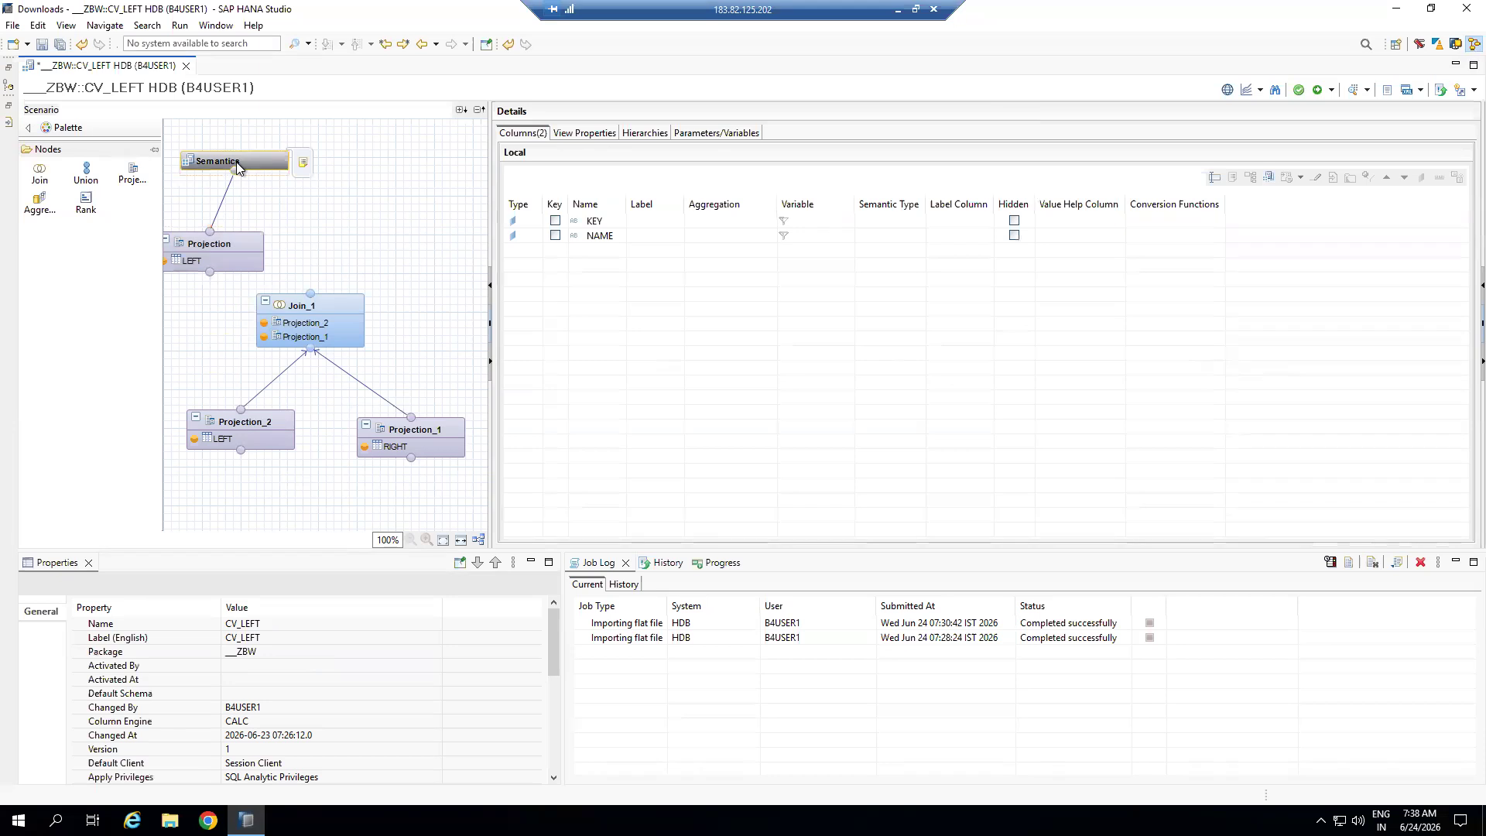
right_click(235, 161)
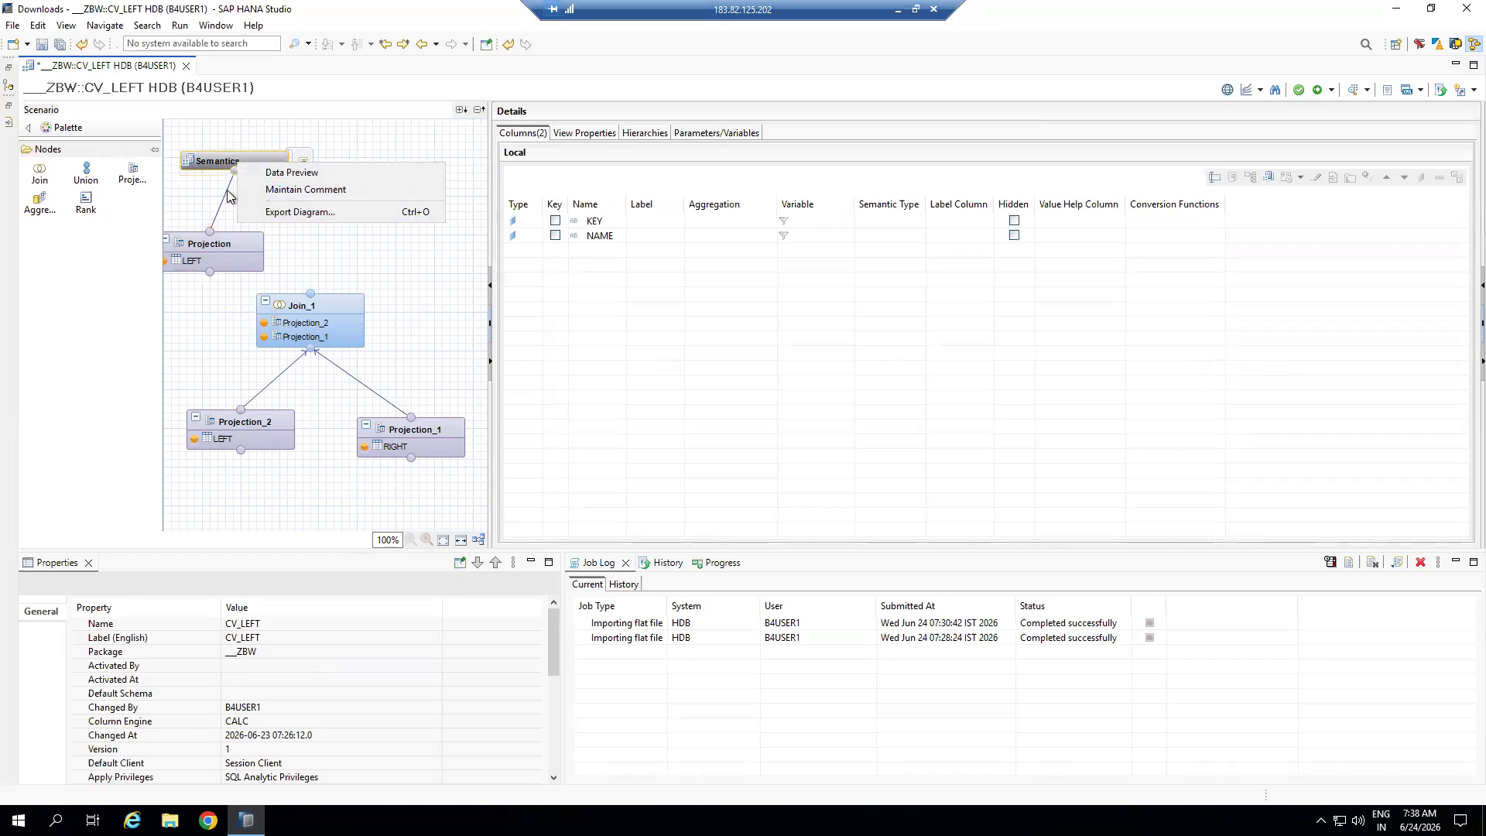
left_click(226, 191)
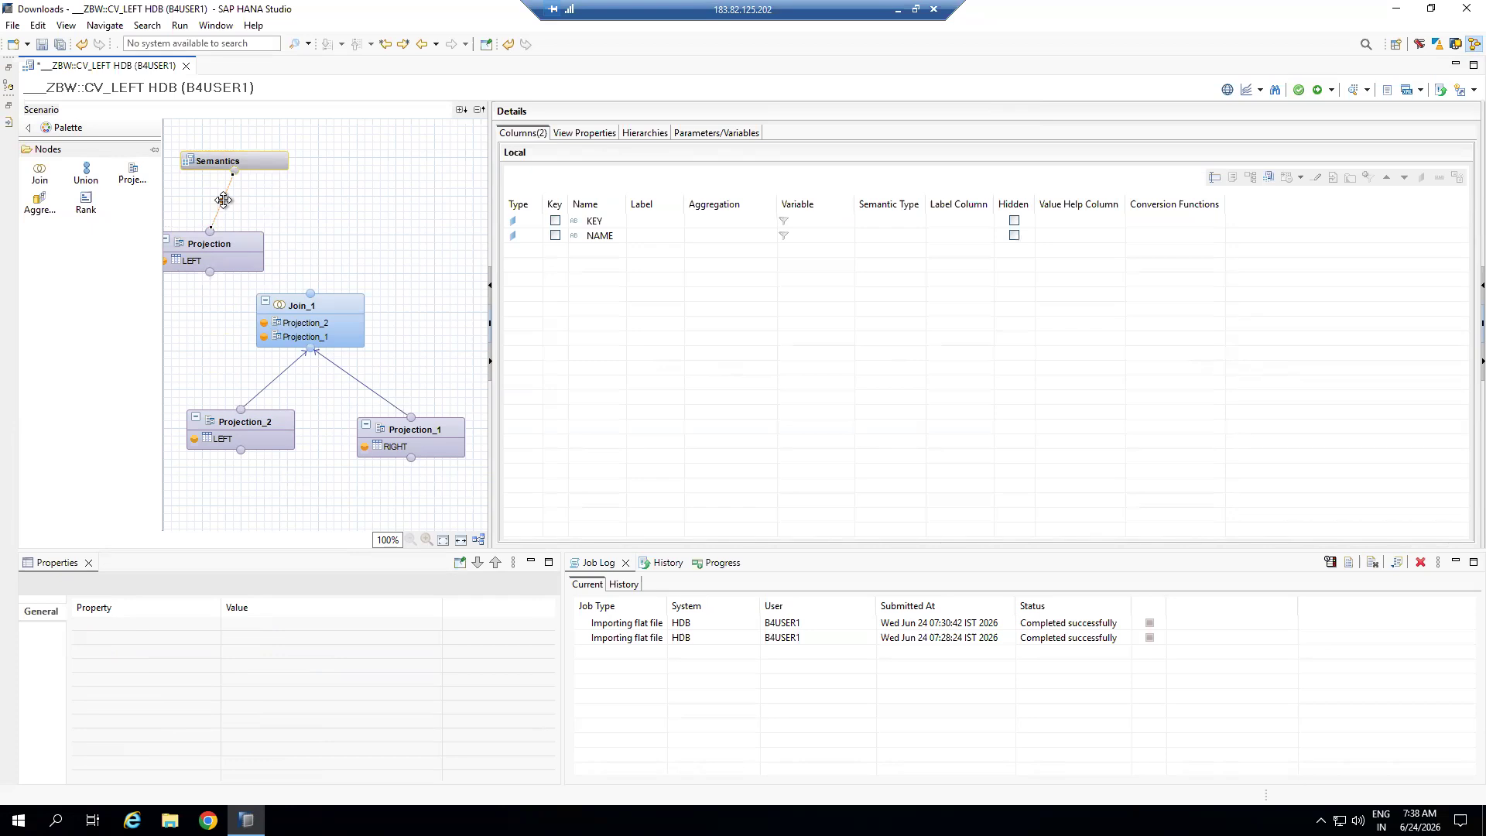
right_click(223, 202)
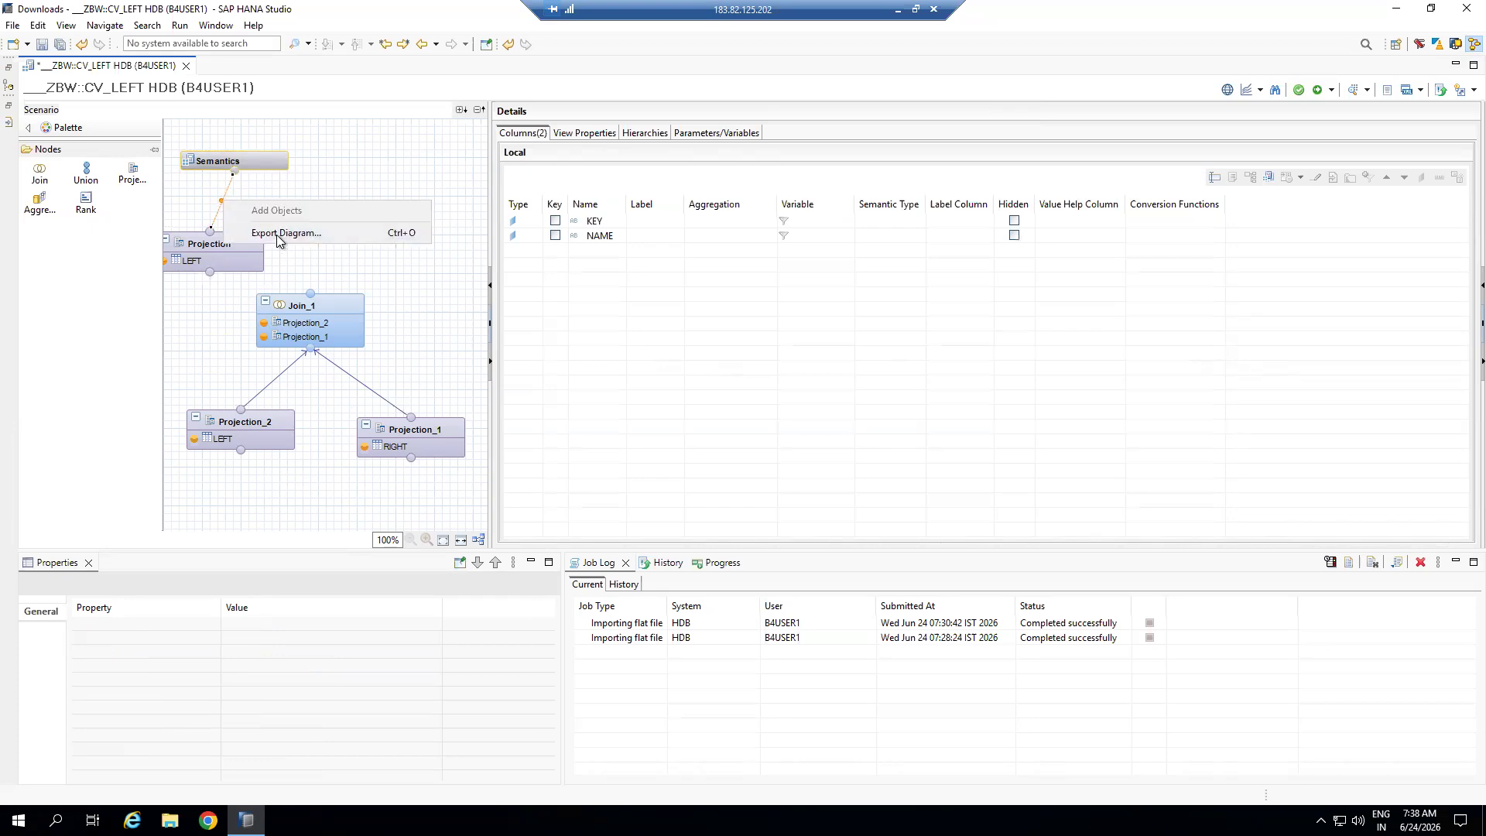
left_click(226, 186)
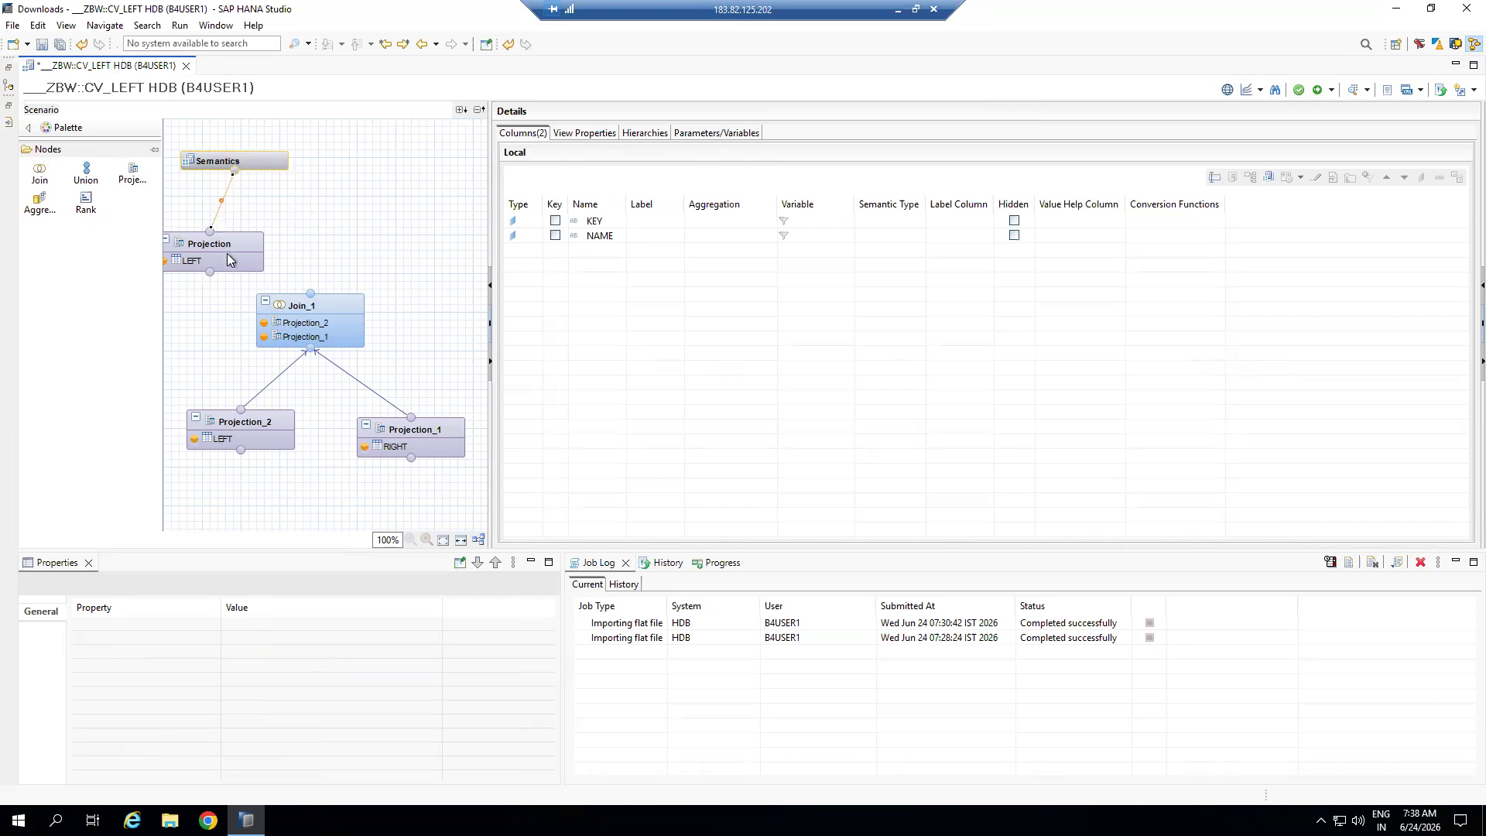
mouse_move(310, 321)
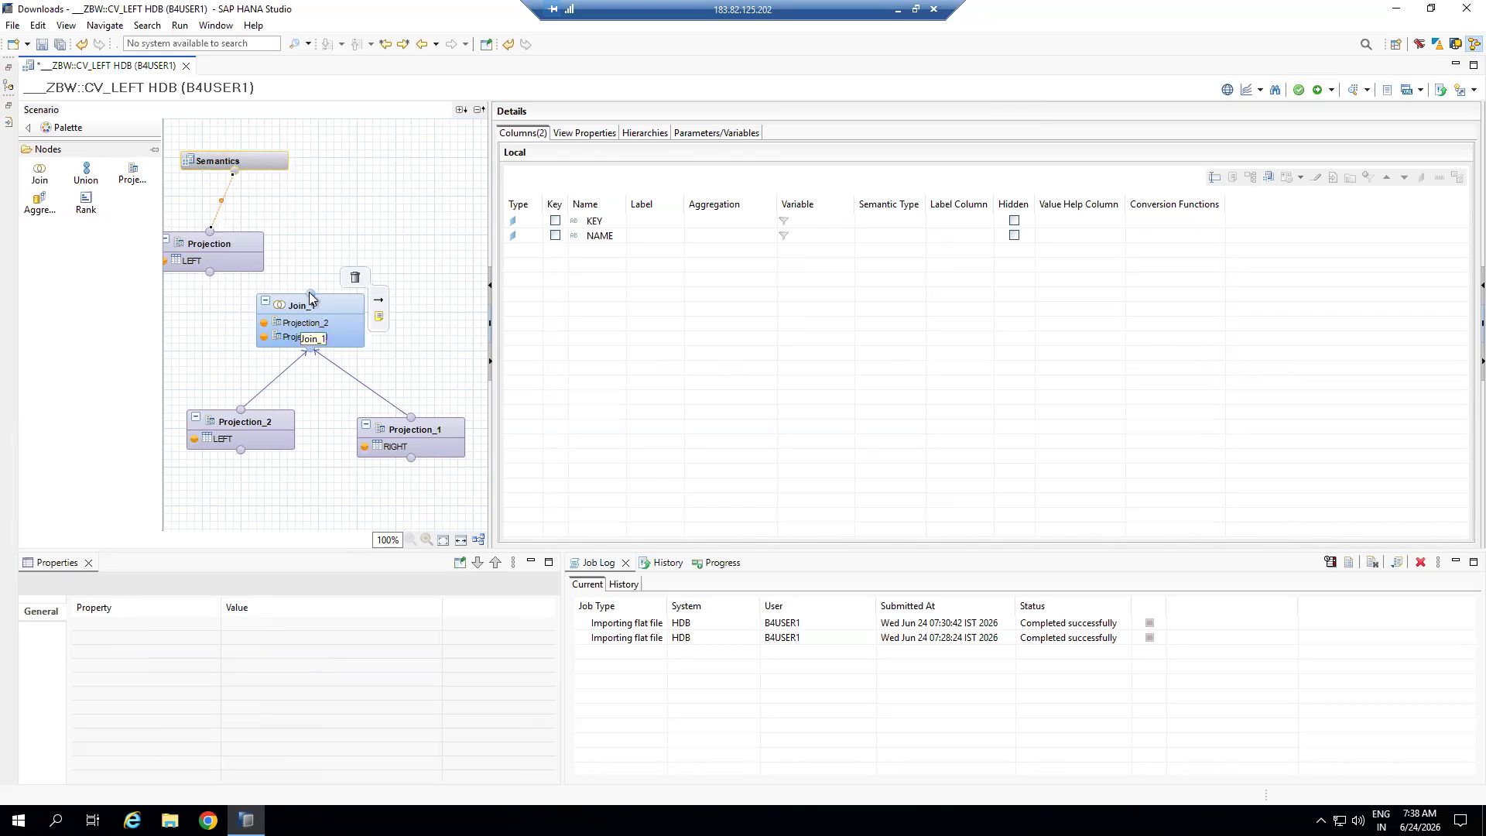
left_click(225, 246)
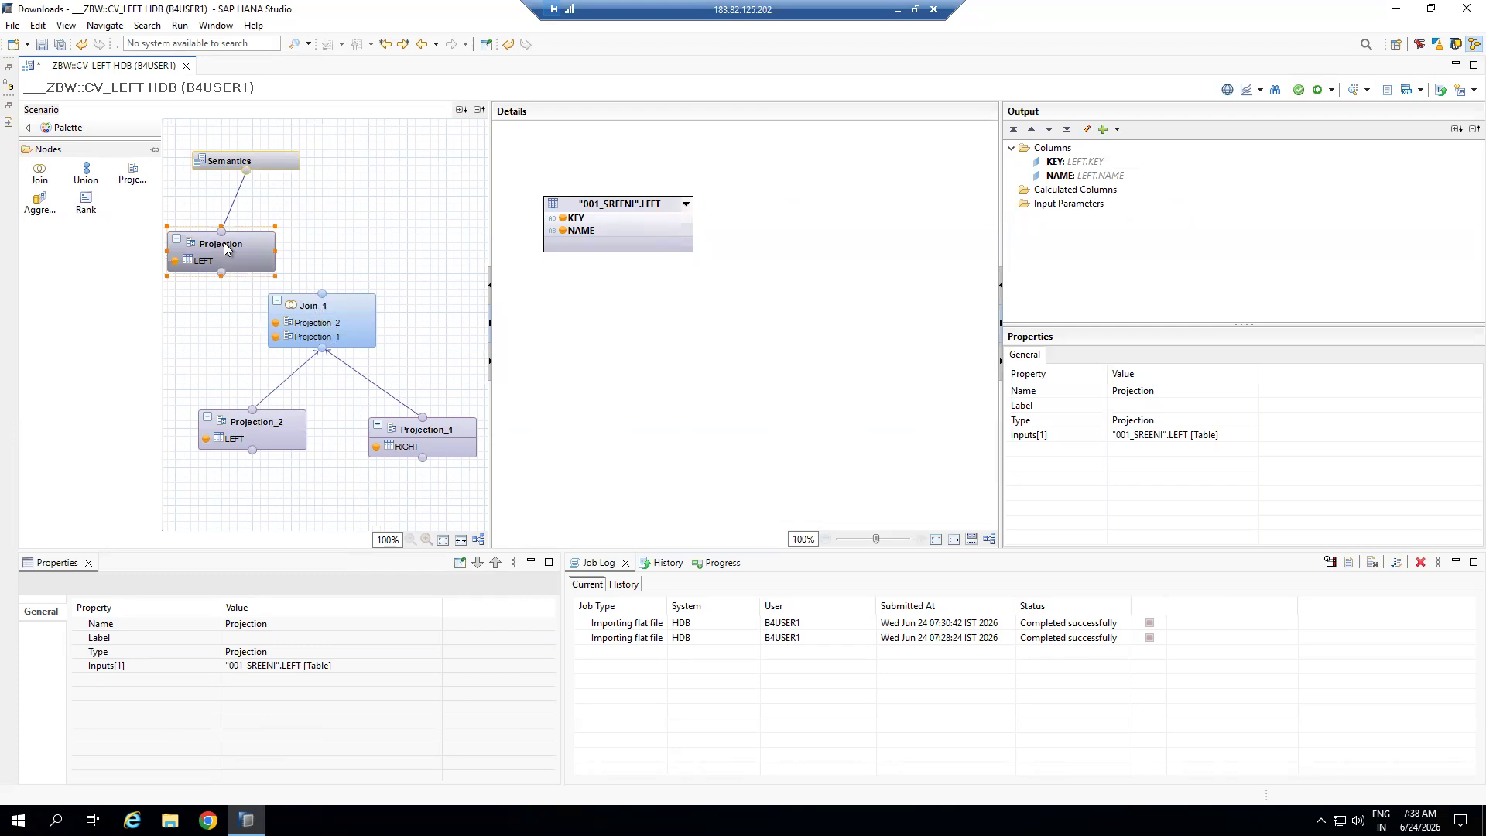
Switch the default Projection node to Aggregation and try to connect Join_1 to it
right_click(225, 246)
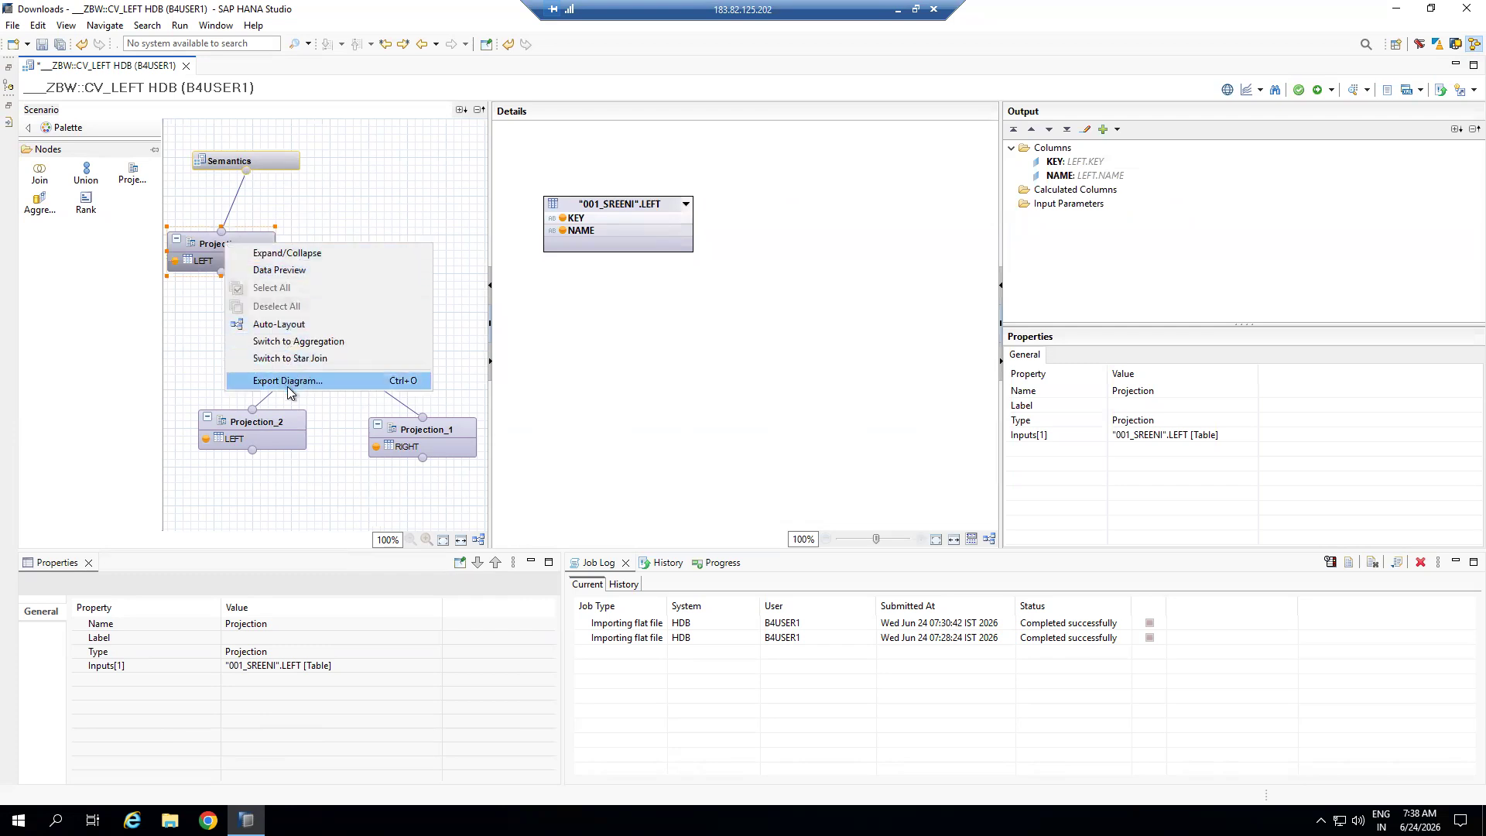
left_click(273, 254)
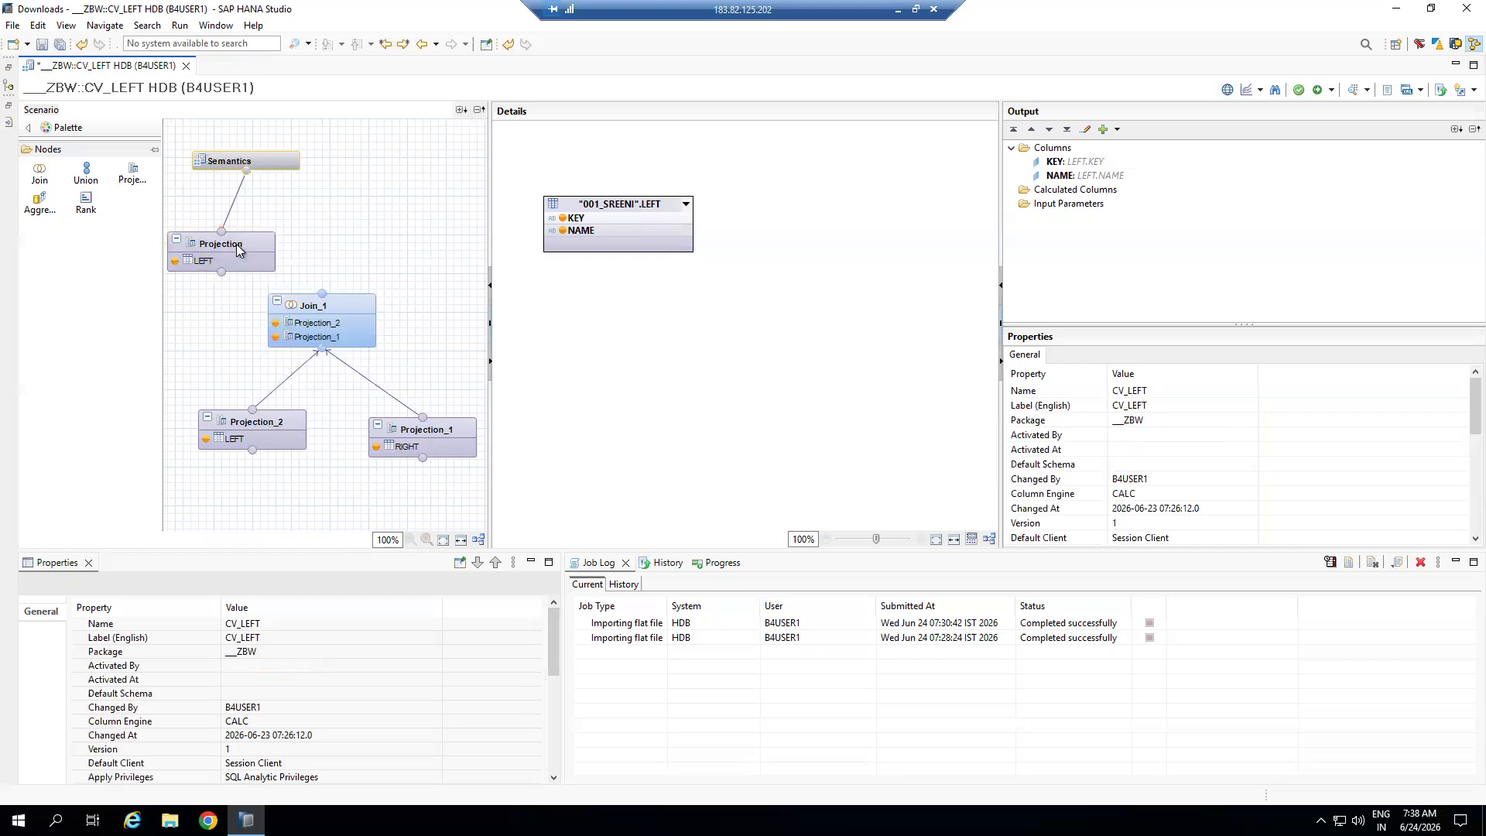
right_click(236, 244)
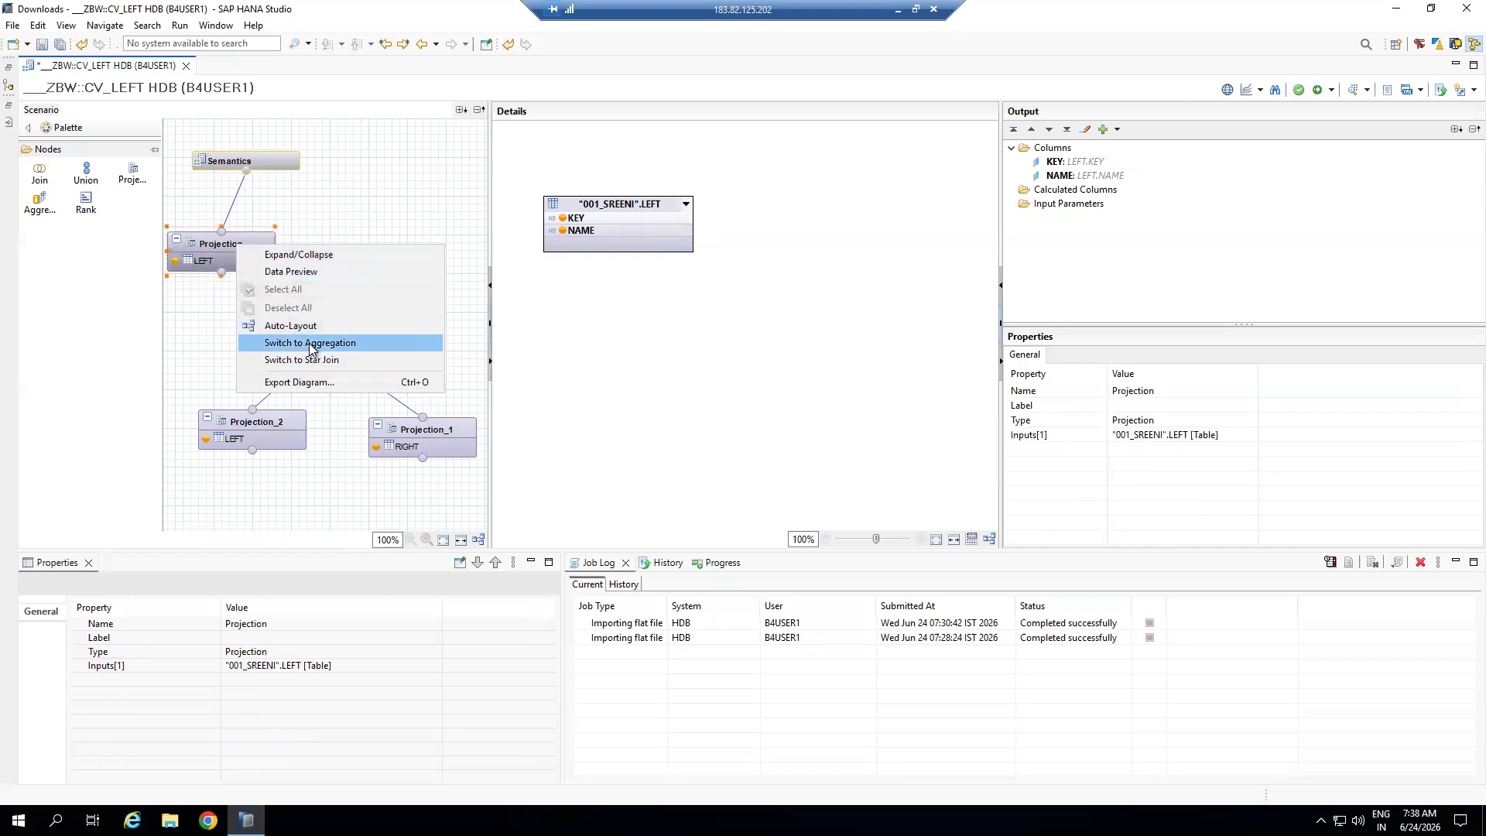
left_click(234, 250)
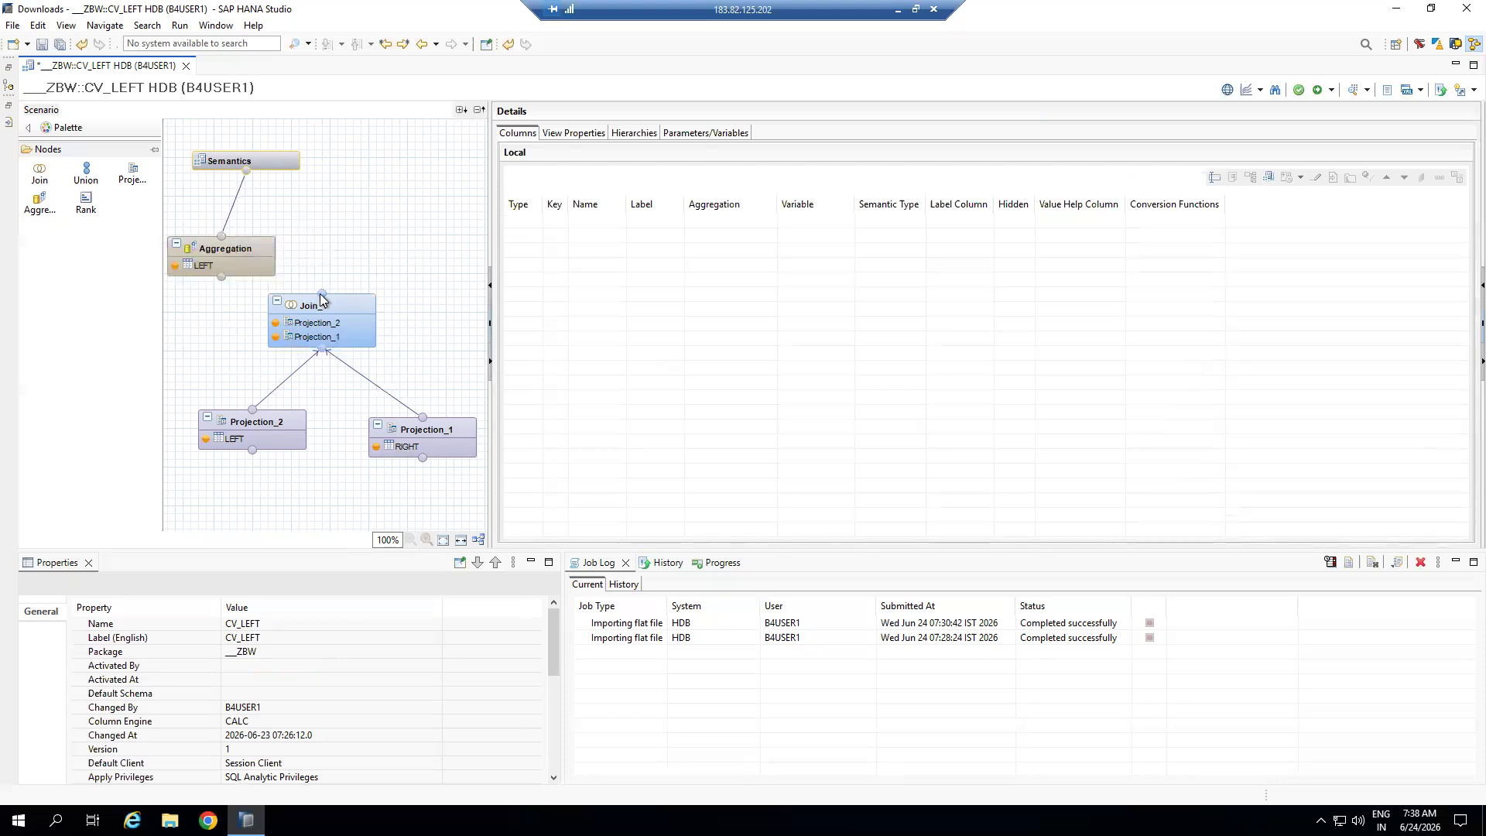
left_click(229, 267)
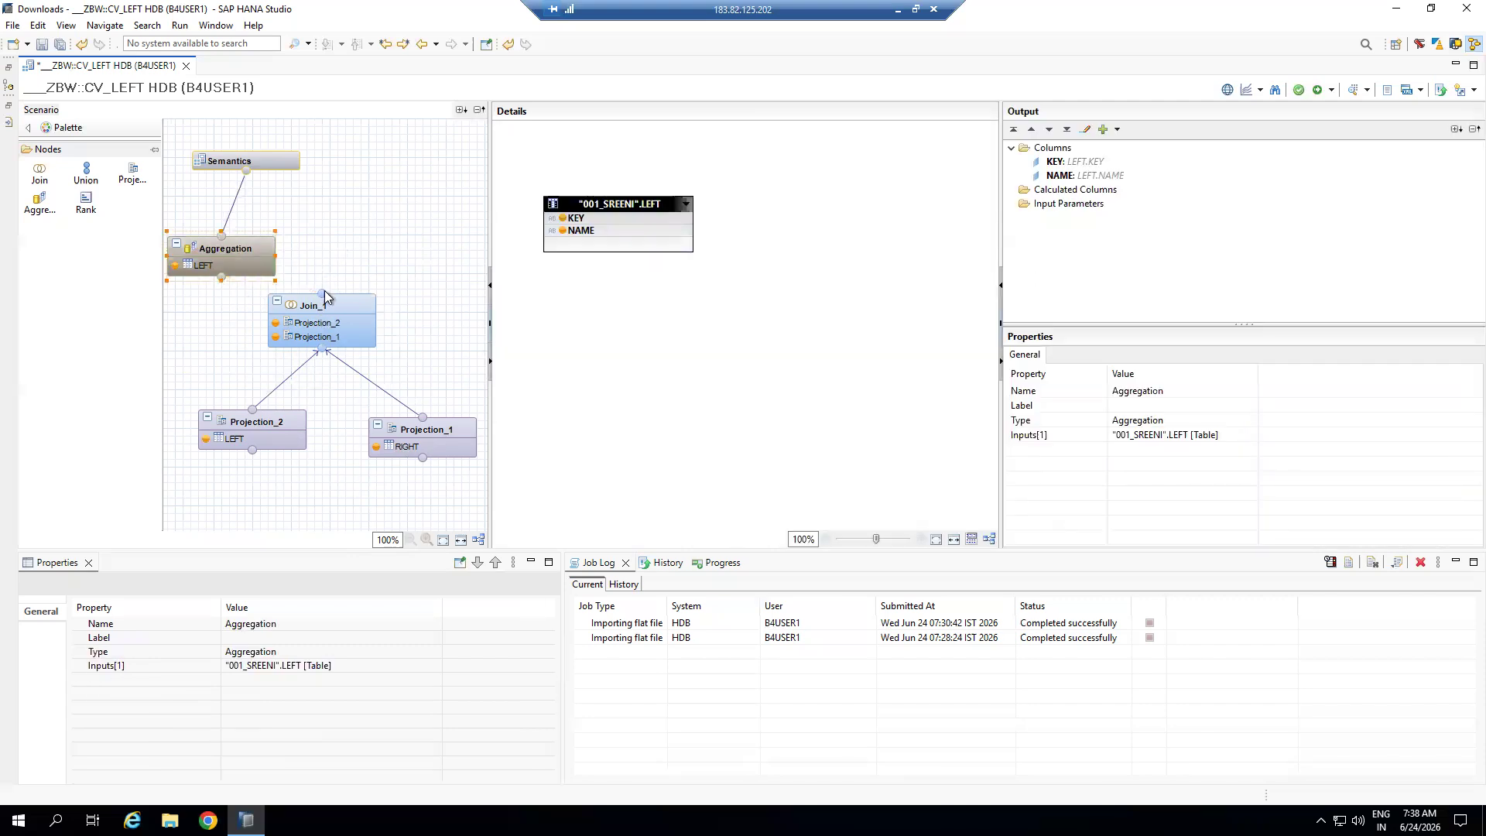
left_click_drag(322, 294, 243, 266)
Include KEY and NAME from Projection_2 and CAPITAL from Projection_1 in the output of Join_1
left_click(350, 310)
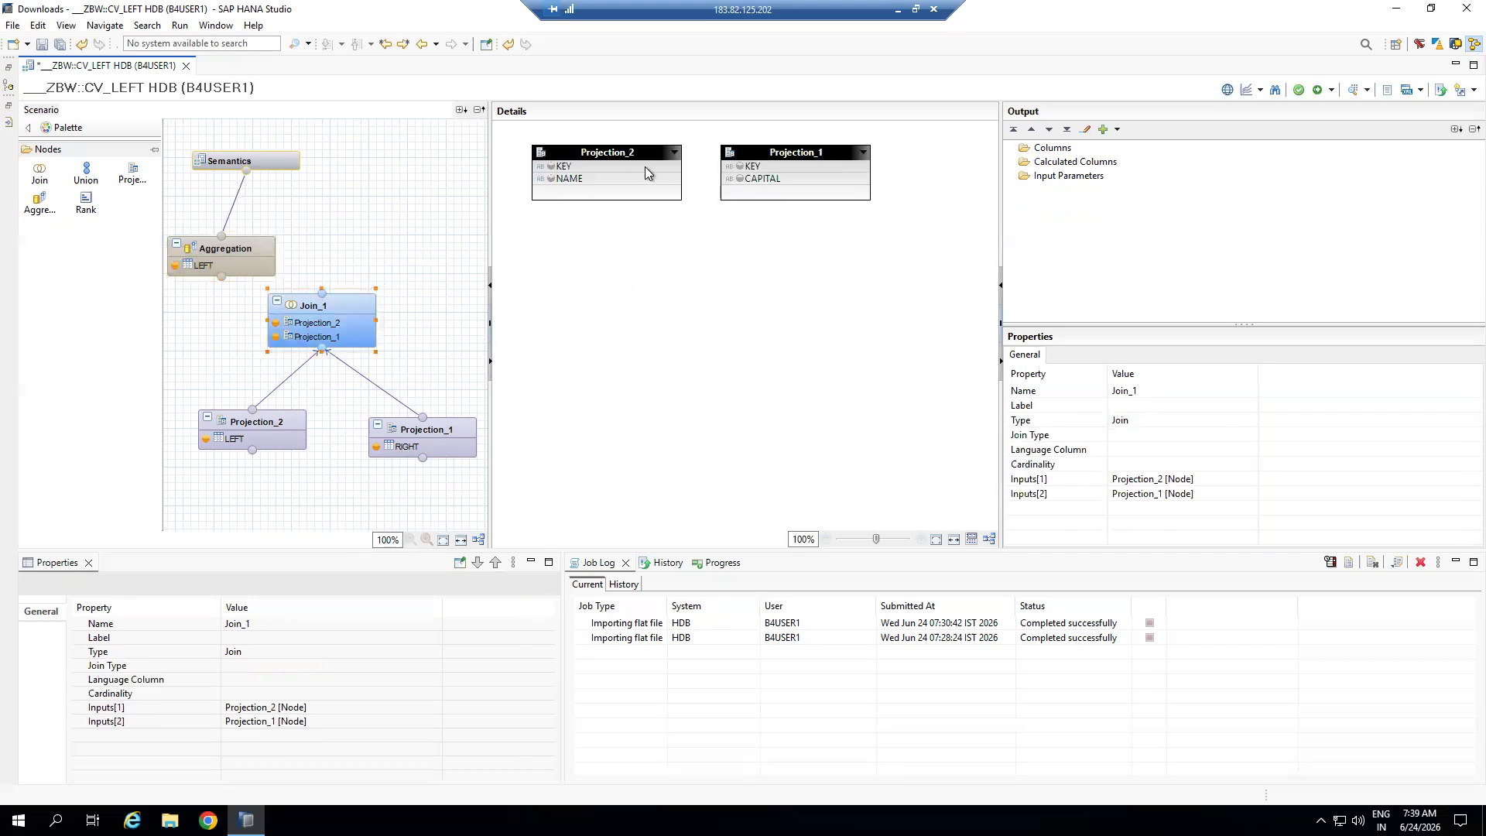
left_click(551, 167)
left_click(551, 179)
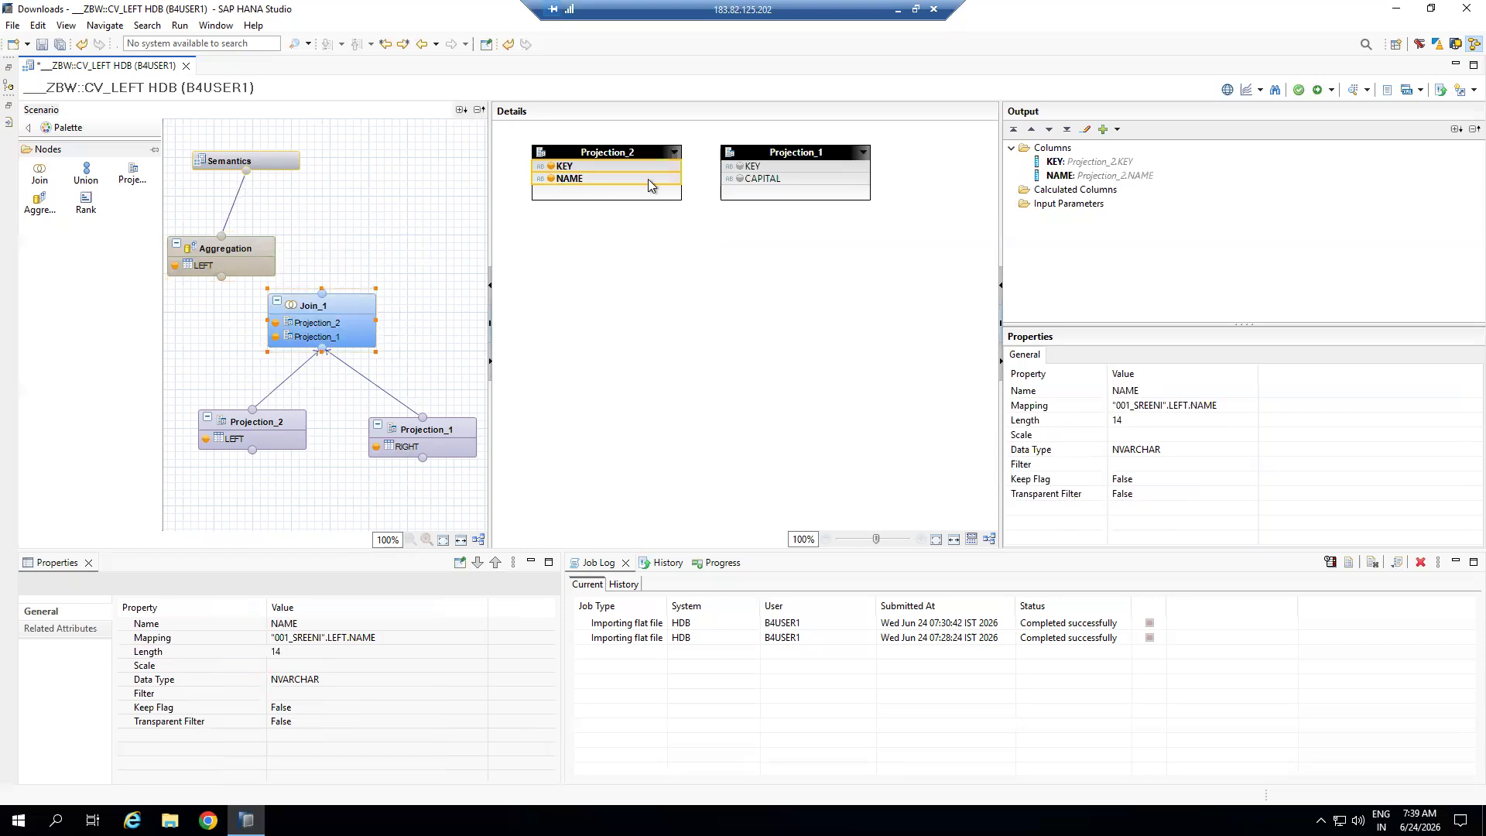
left_click(739, 178)
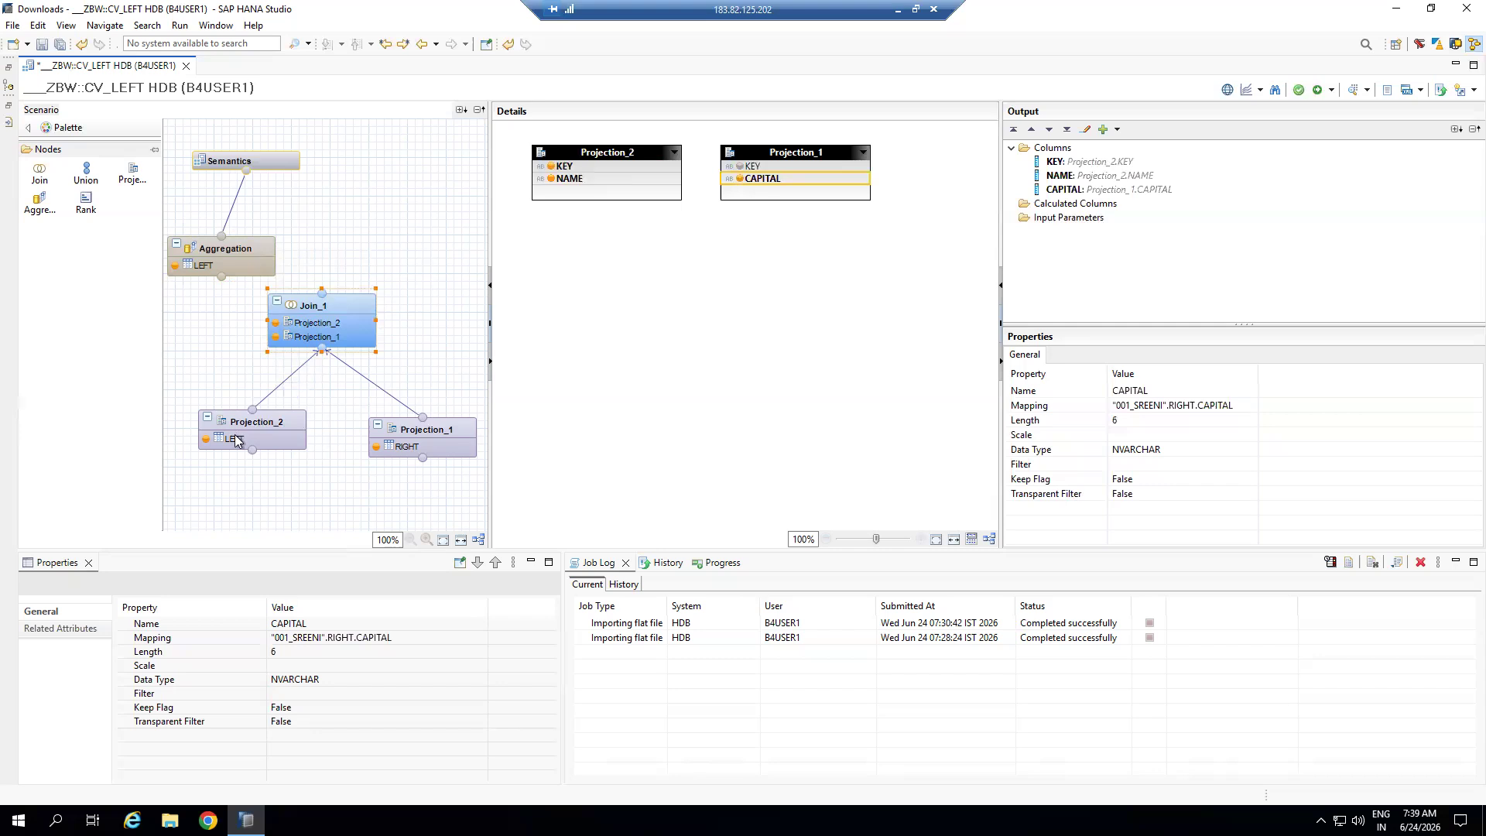
Join Projection_2 to Projection_1 on their KEY columns in Join_1
mouse_move(262, 420)
left_click_drag(671, 166, 734, 167)
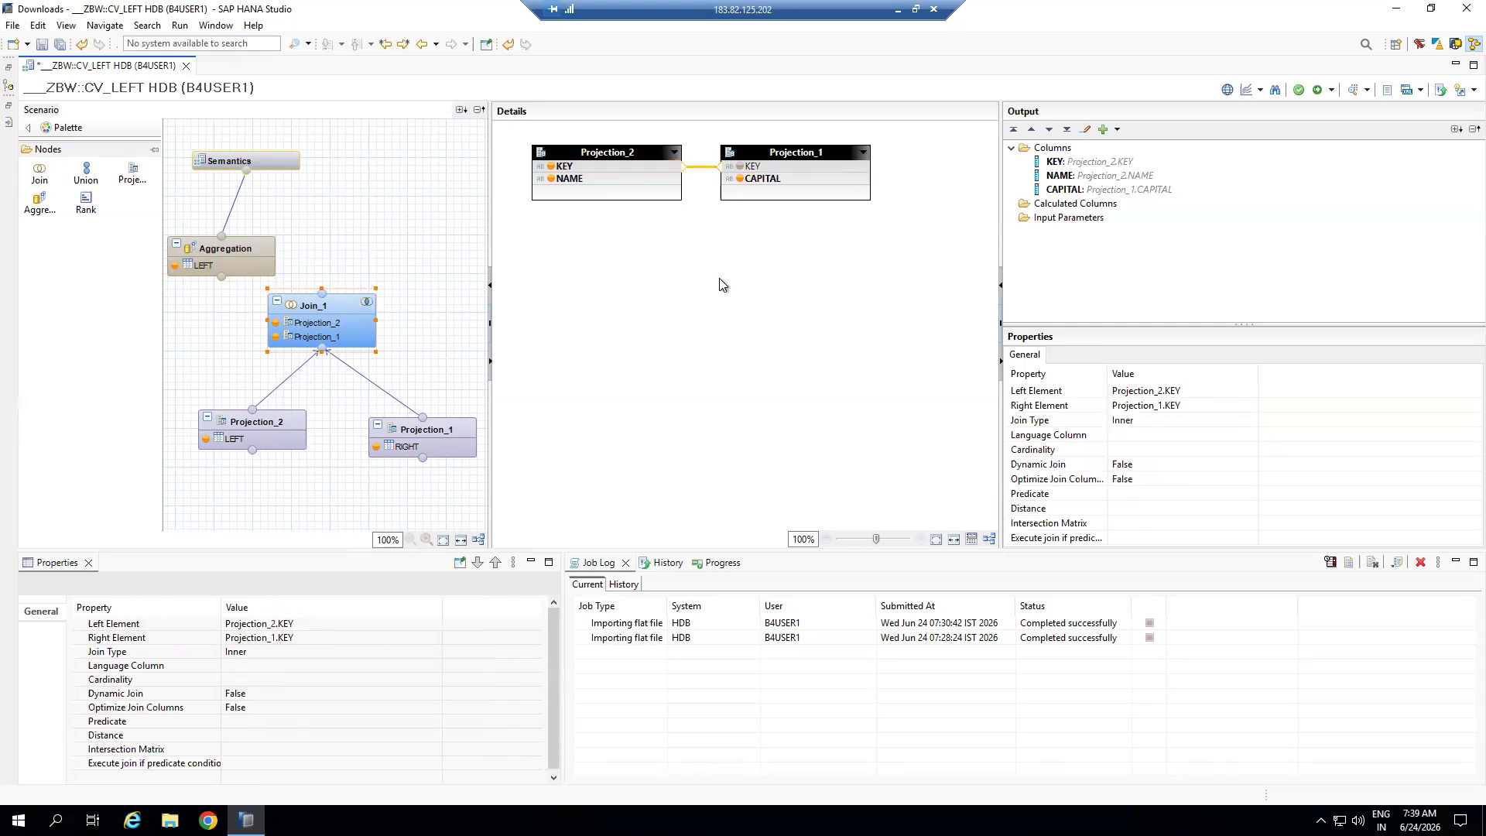
right_click(704, 172)
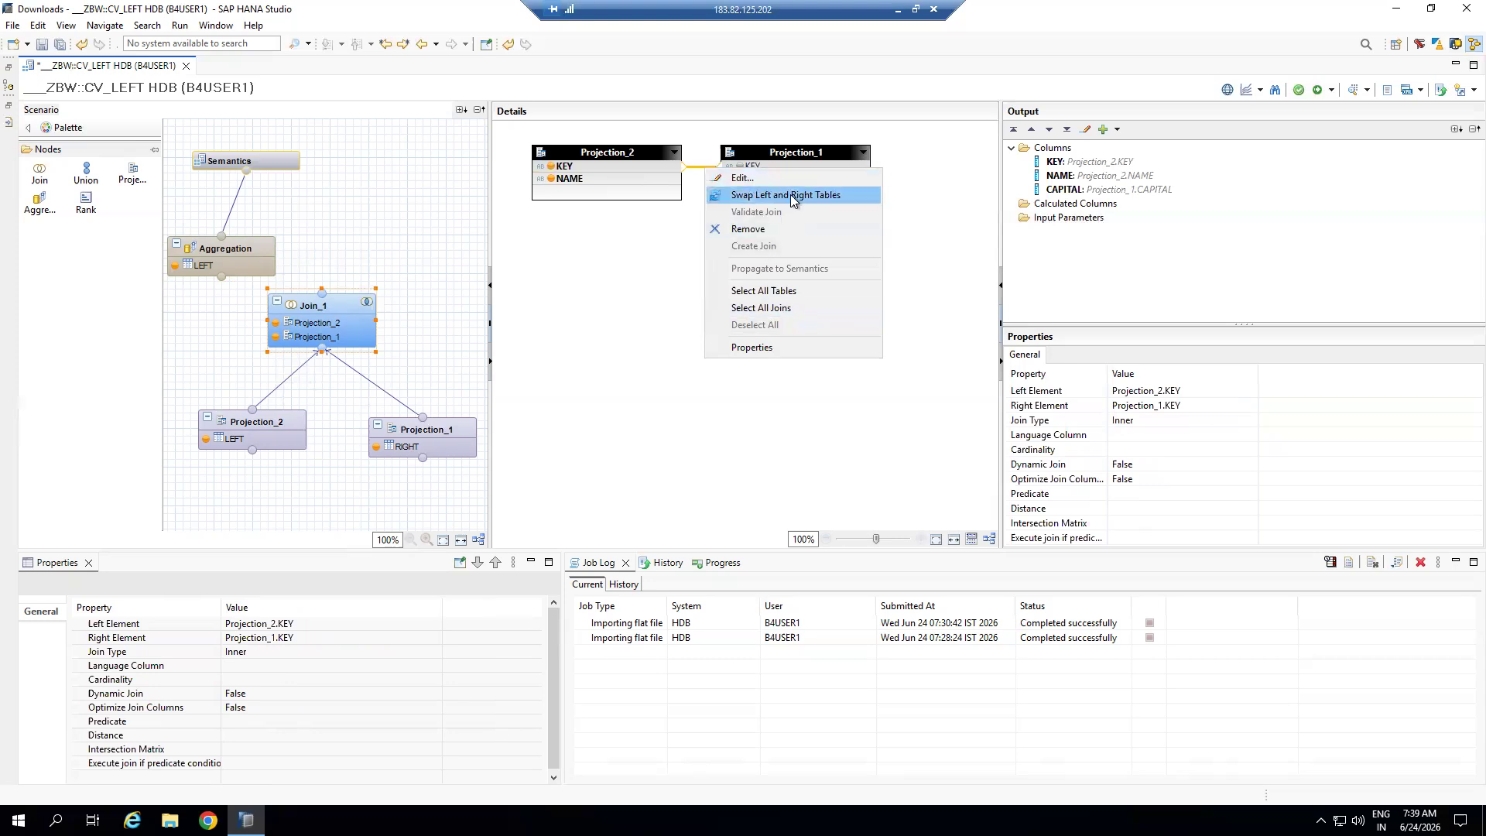
left_click(675, 420)
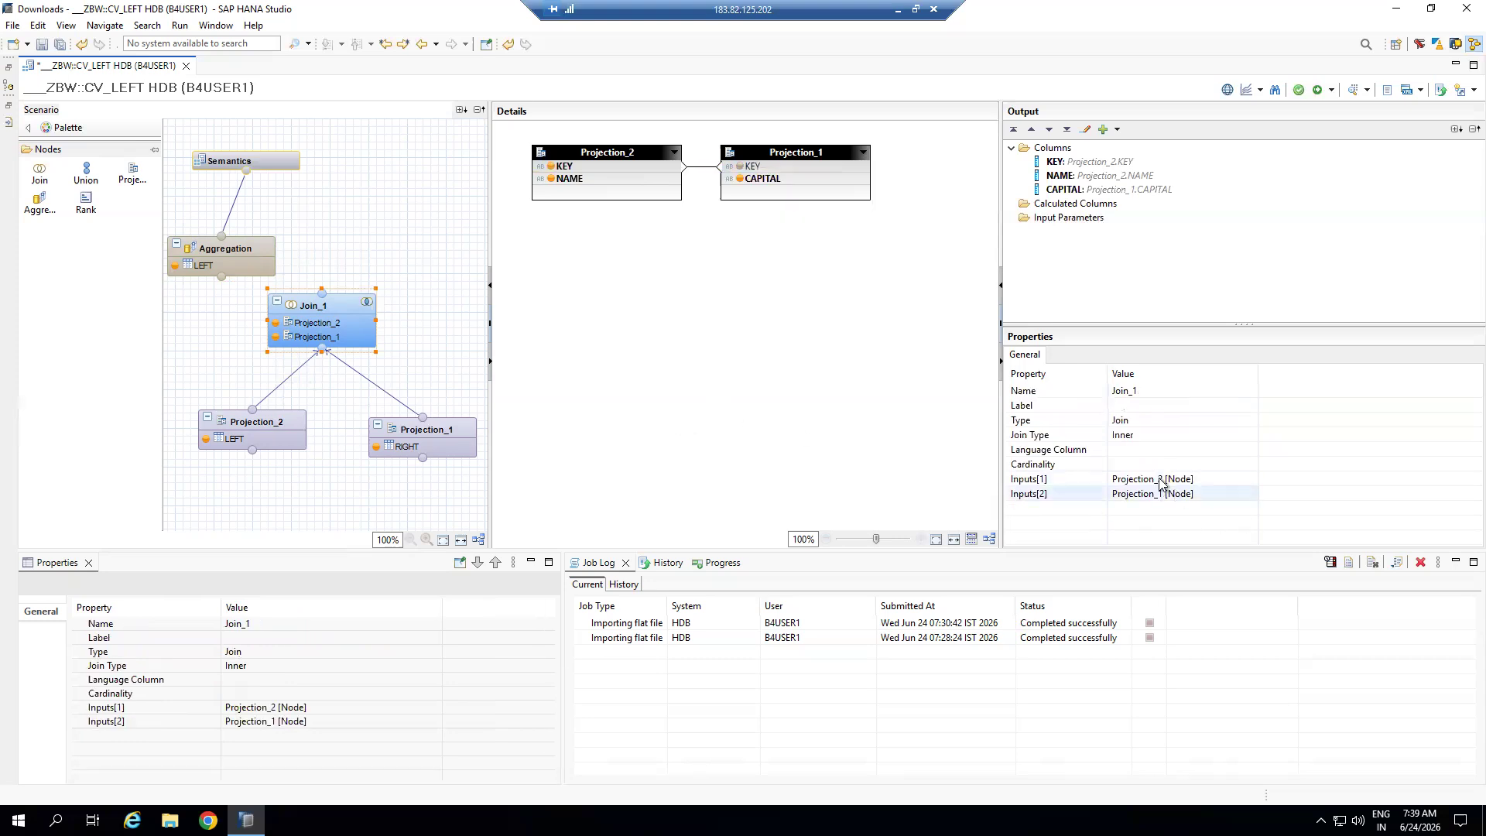
Review the join types available for Join_1
left_click(1120, 434)
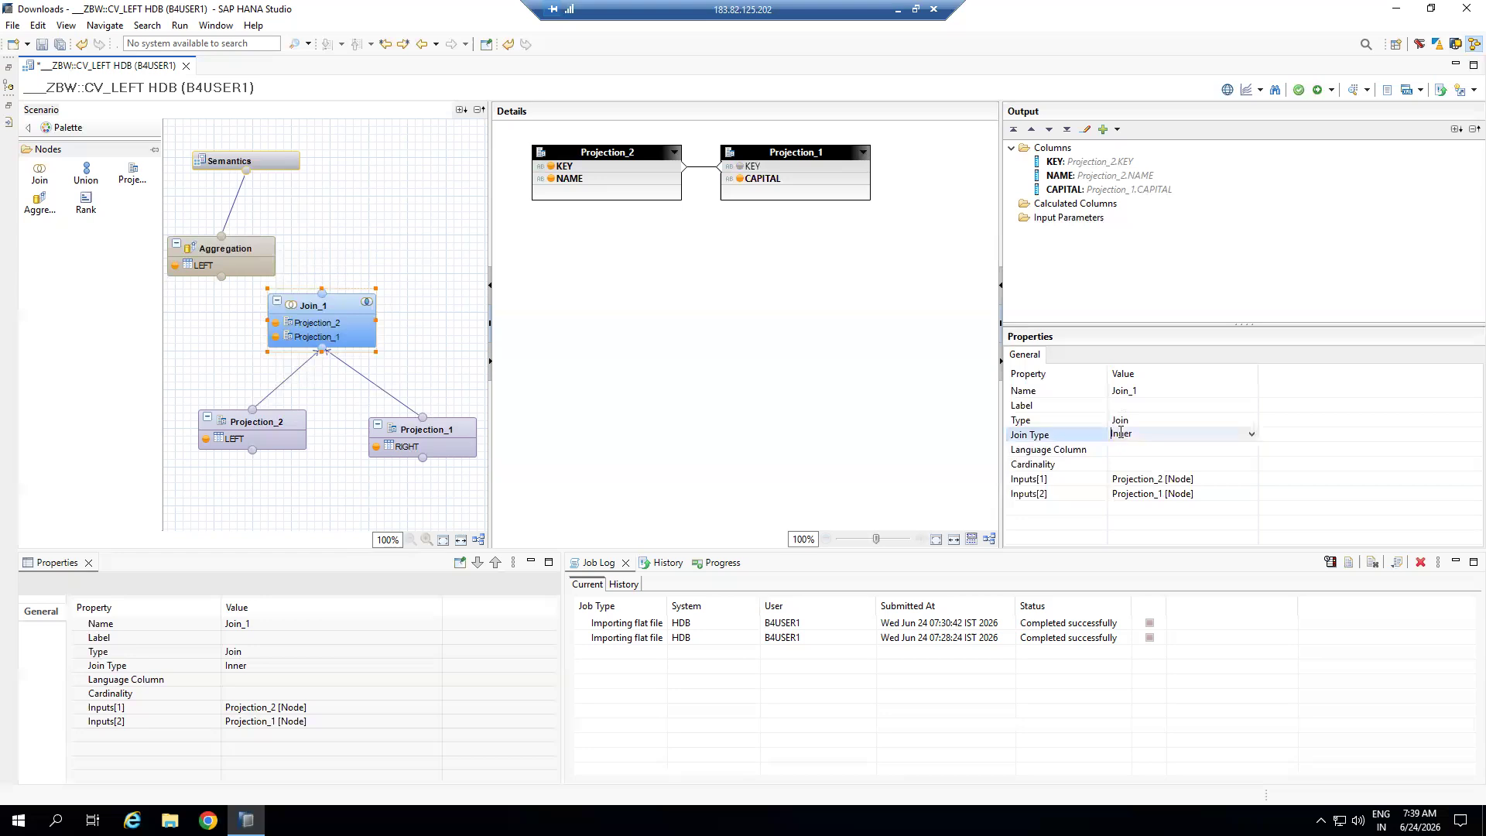
left_click(1251, 435)
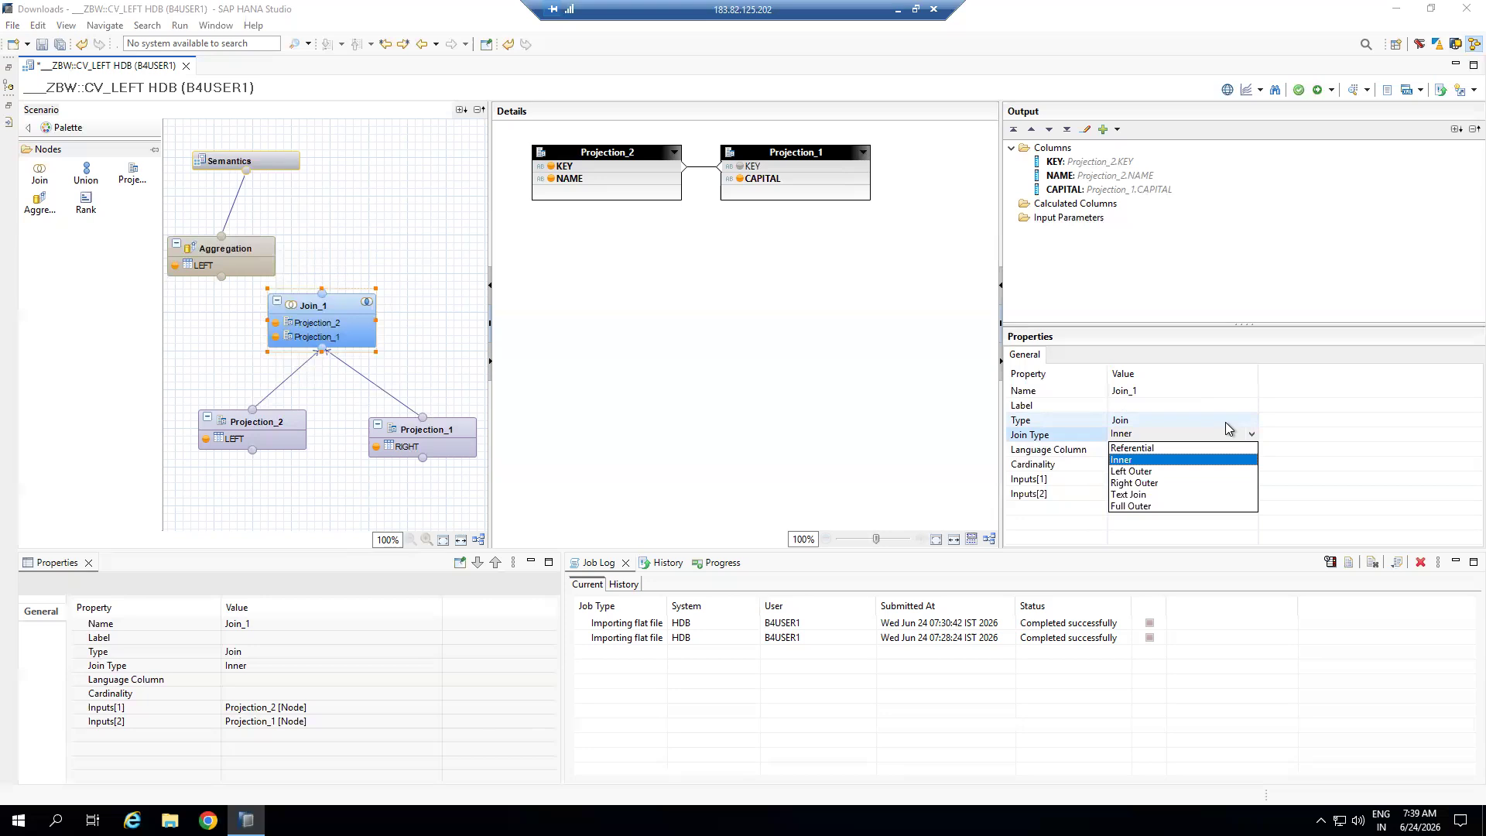
left_click(809, 449)
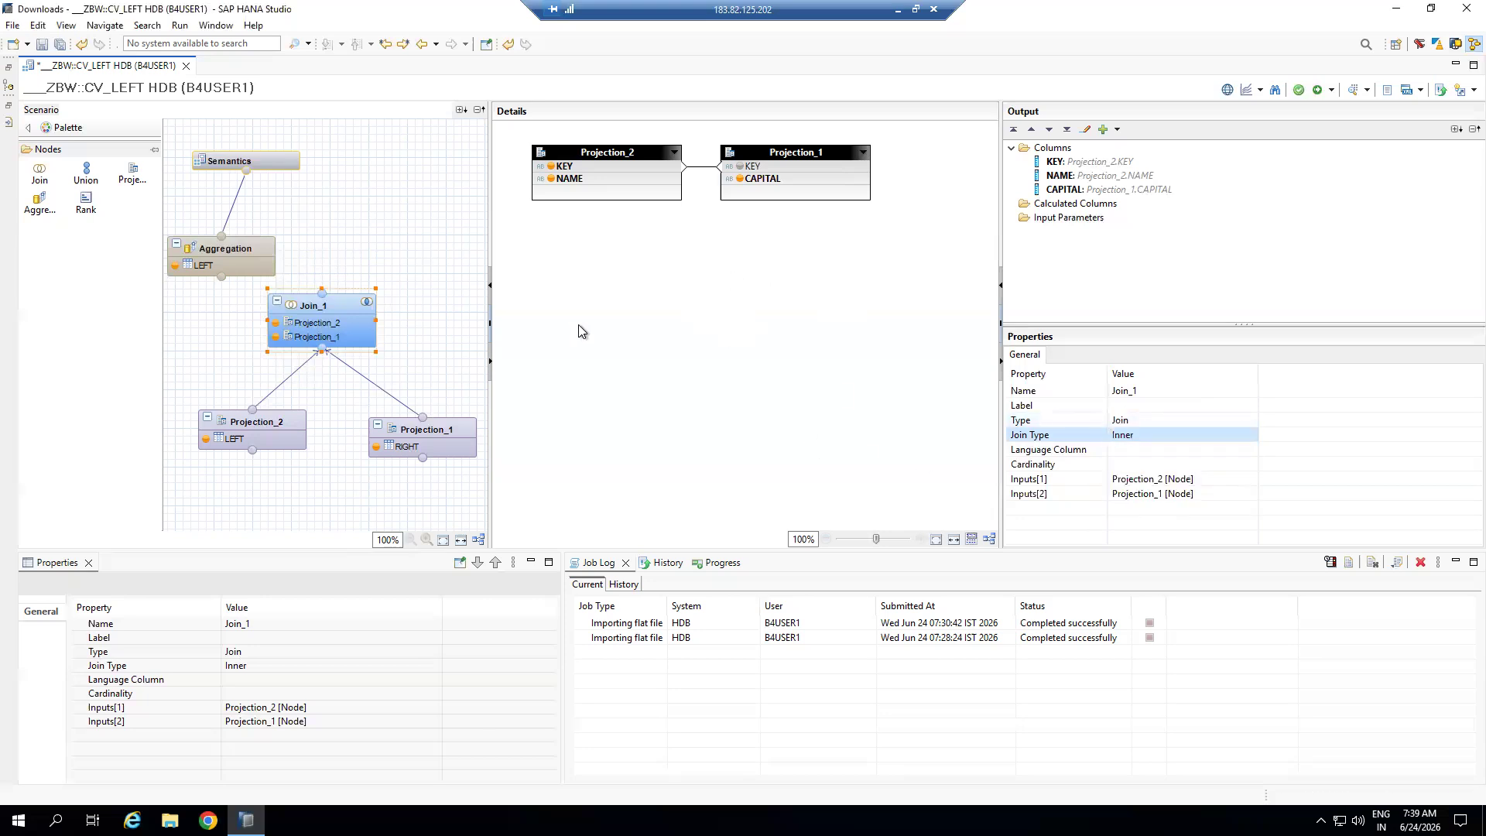
Try to connect the output of Join_1 to the Semantics node and to the Aggregation node
left_click(247, 263)
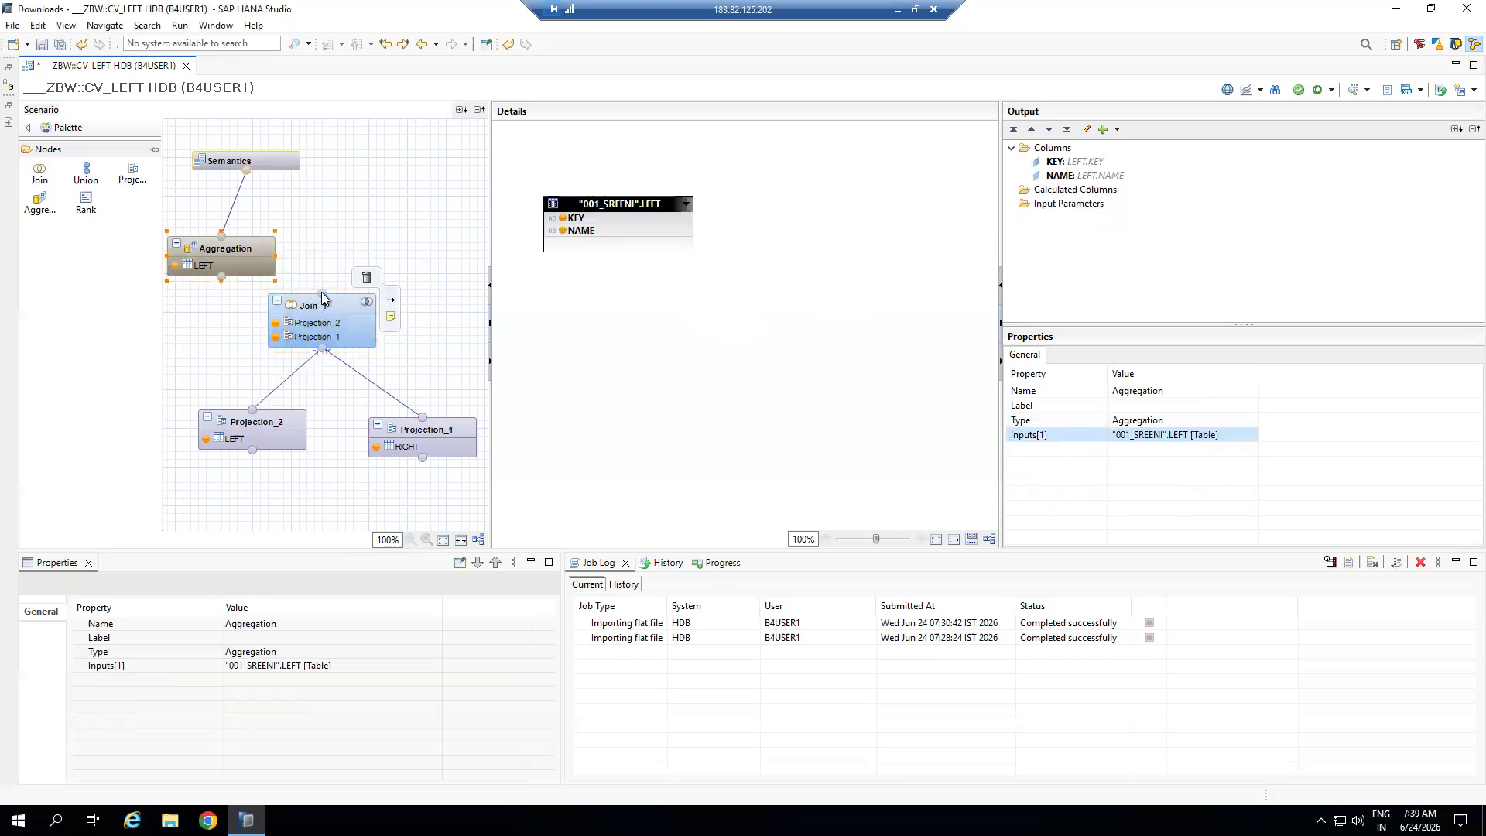
right_click(242, 253)
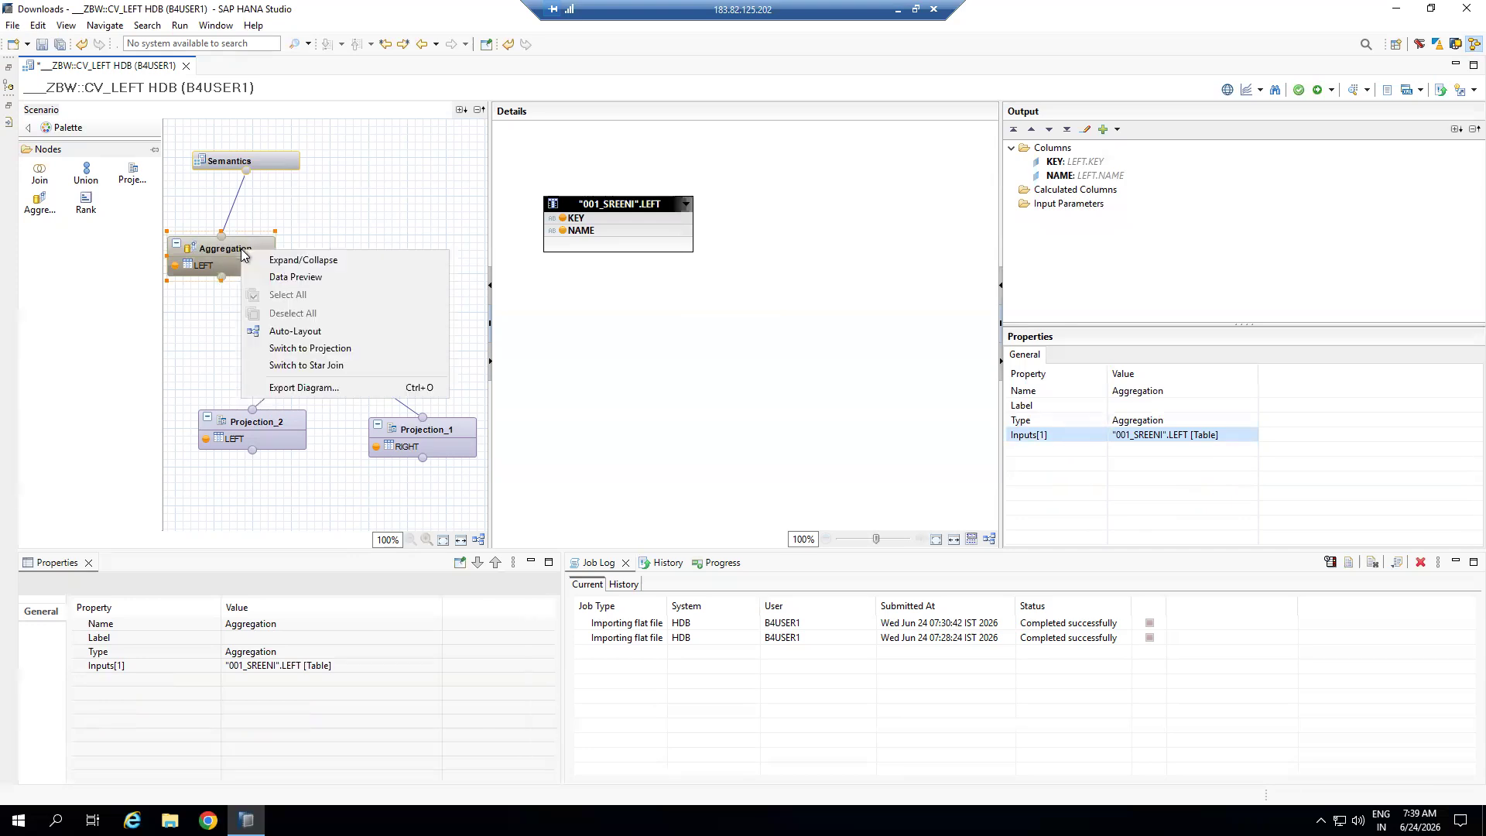
left_click(309, 277)
left_click(347, 208)
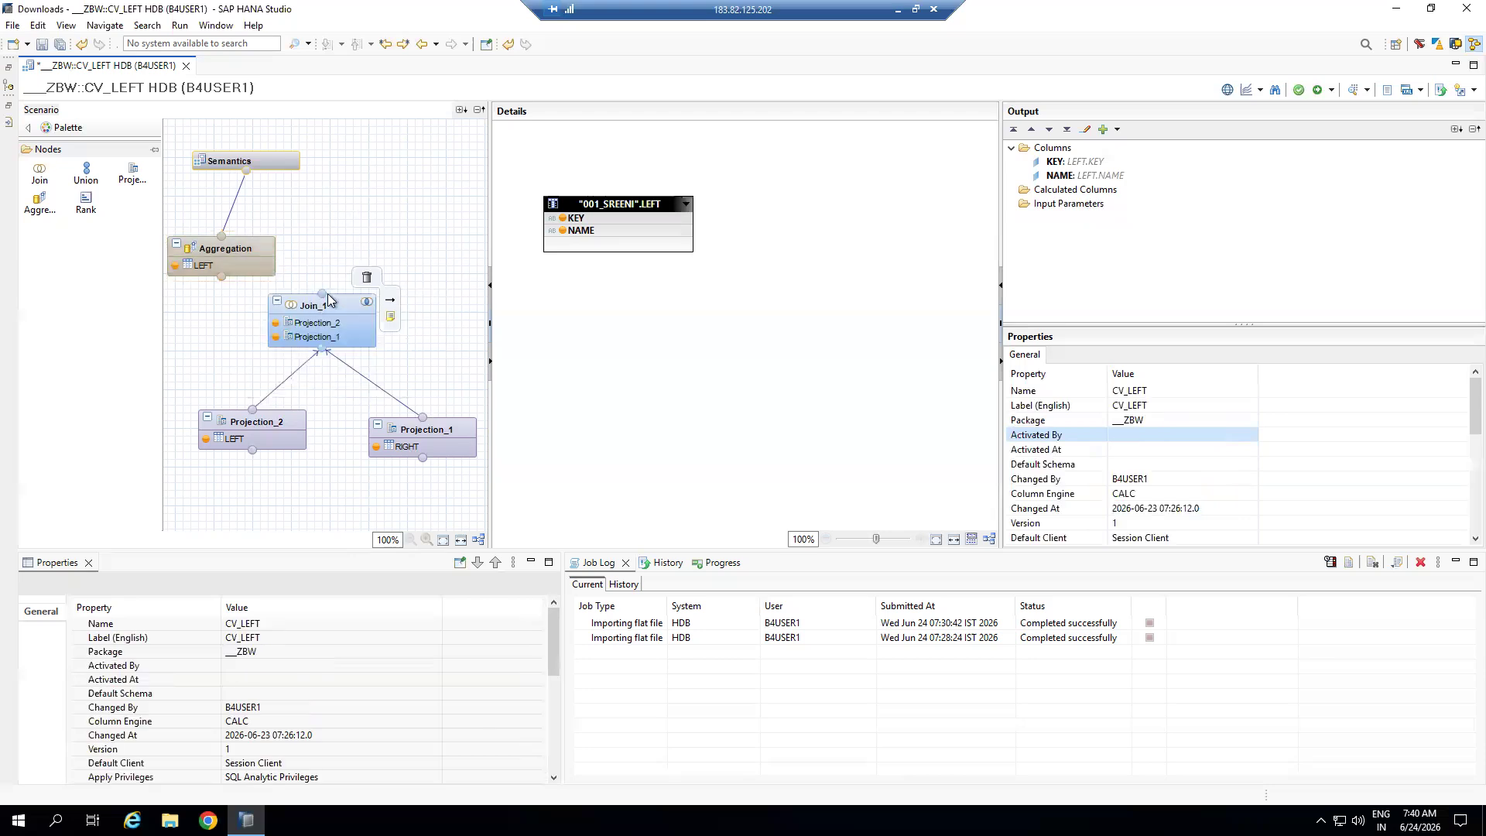
left_click_drag(322, 294, 244, 165)
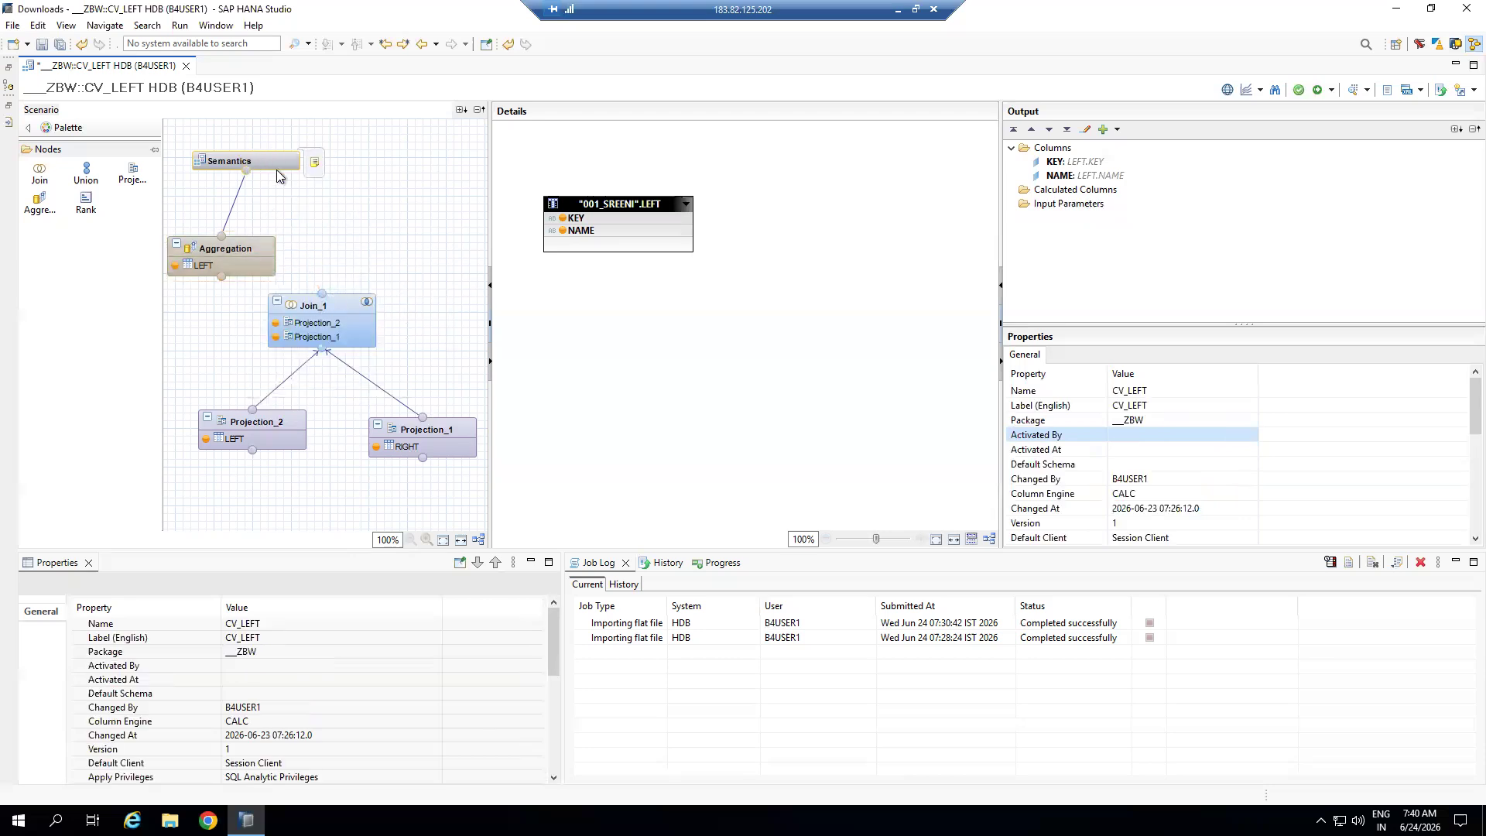
right_click(254, 156)
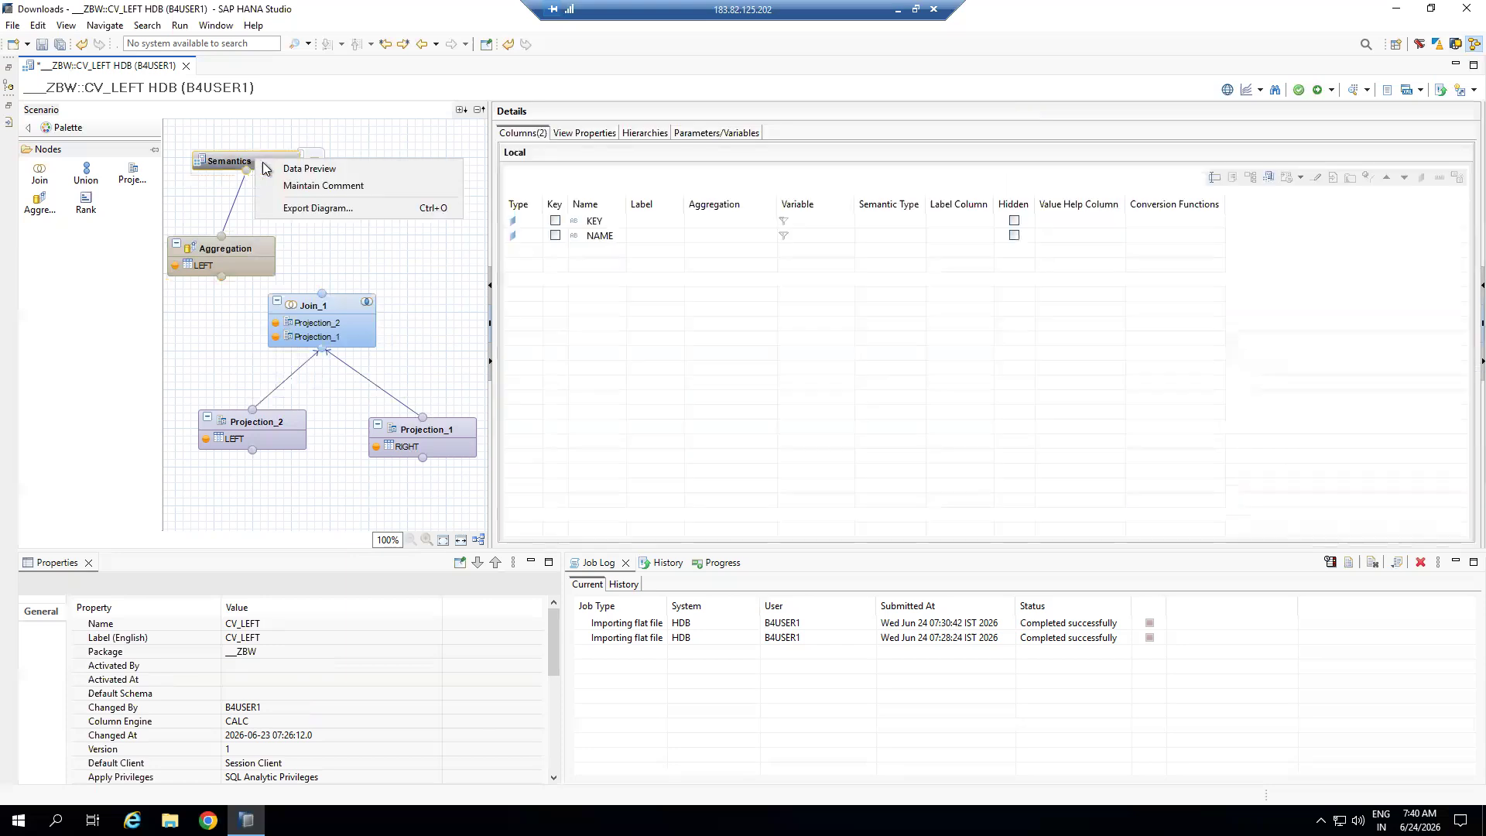
key("Escape")
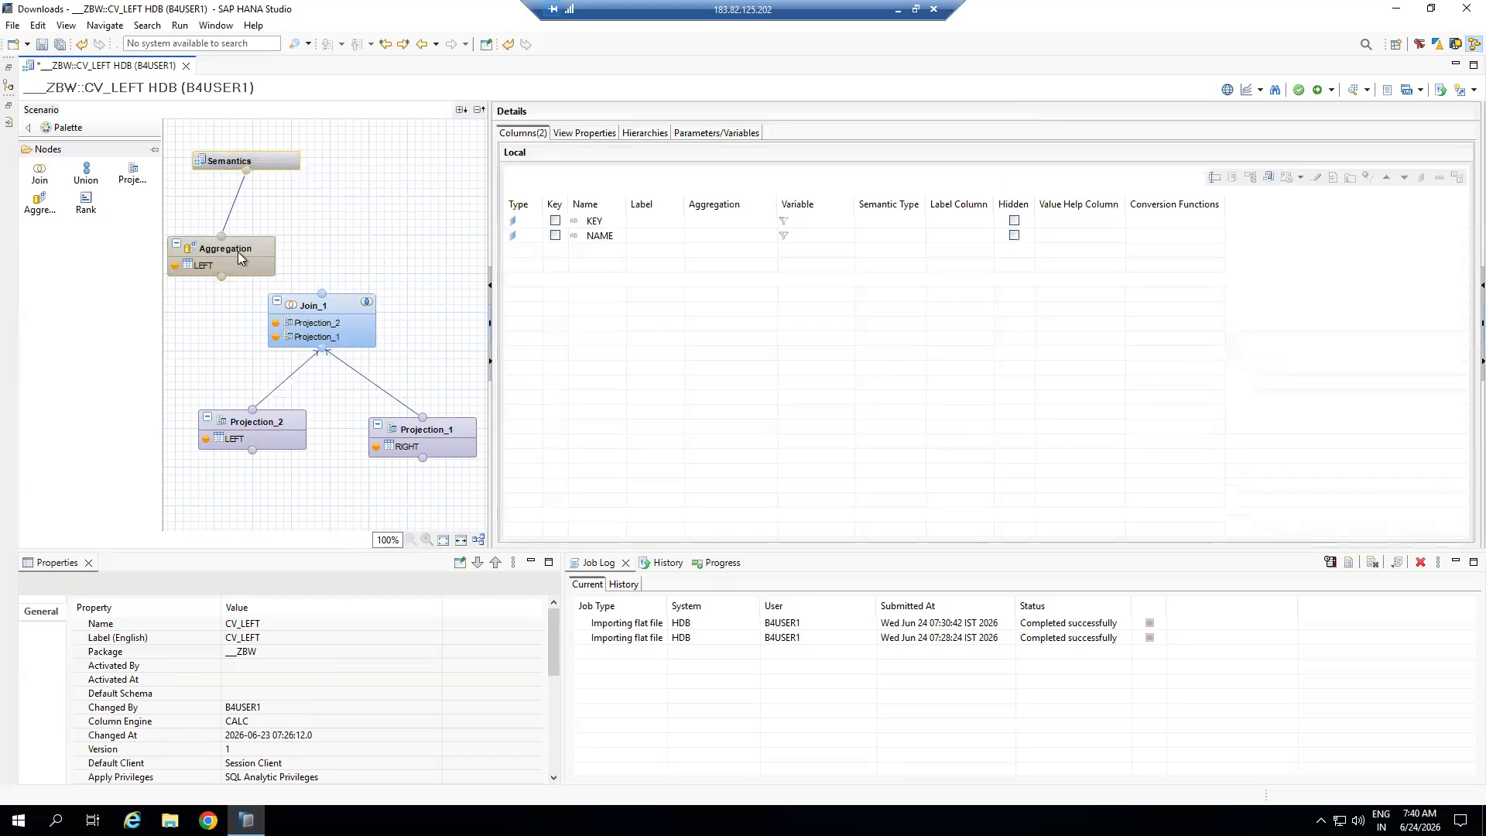
left_click(238, 252)
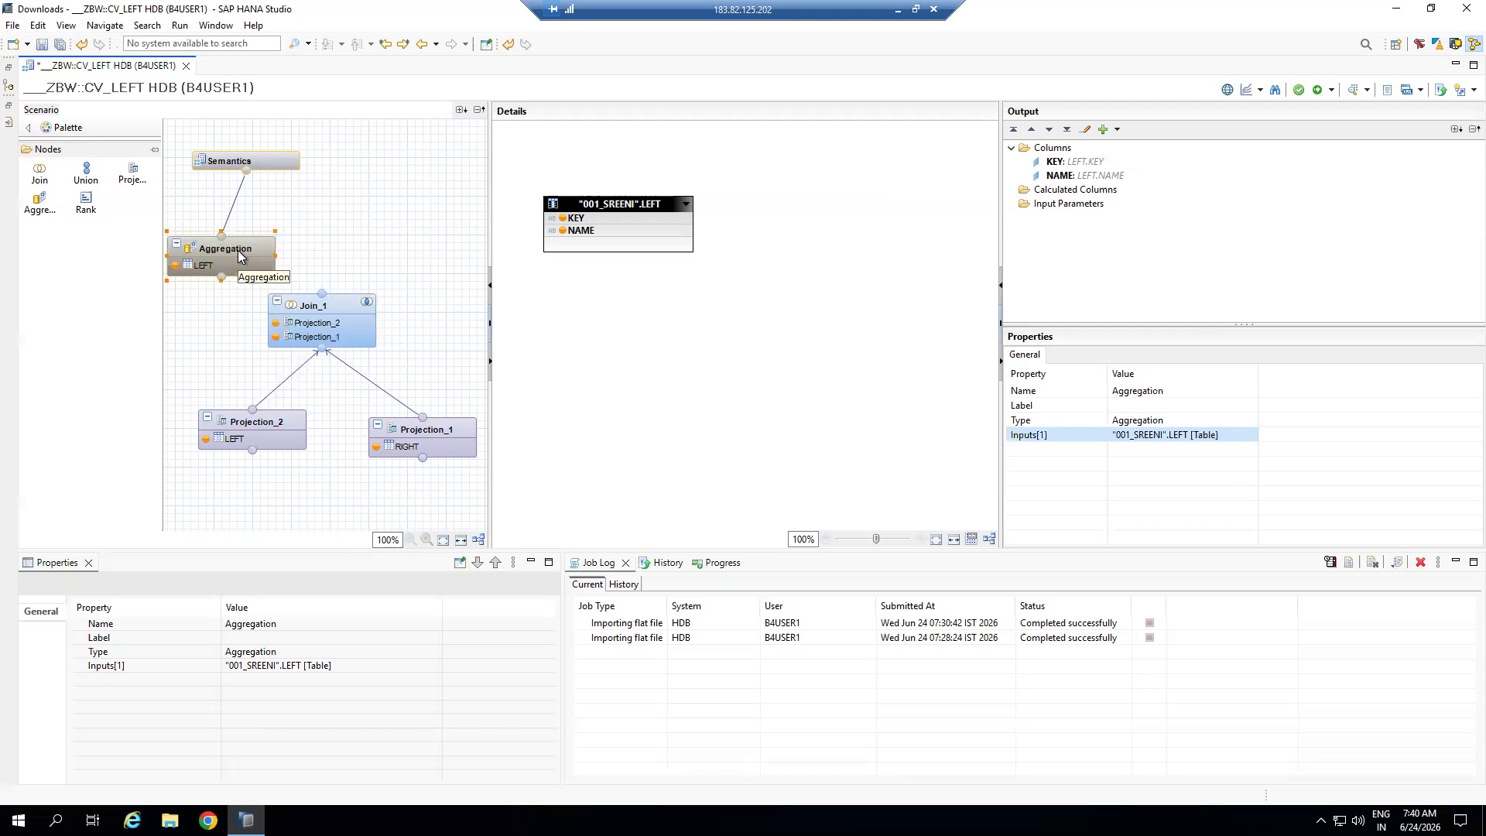
left_click_drag(322, 294, 276, 285)
Apply automatic layout to the scenario nodes and try again to connect Join_1 to the Aggregation node
left_click(478, 540)
left_click(407, 169)
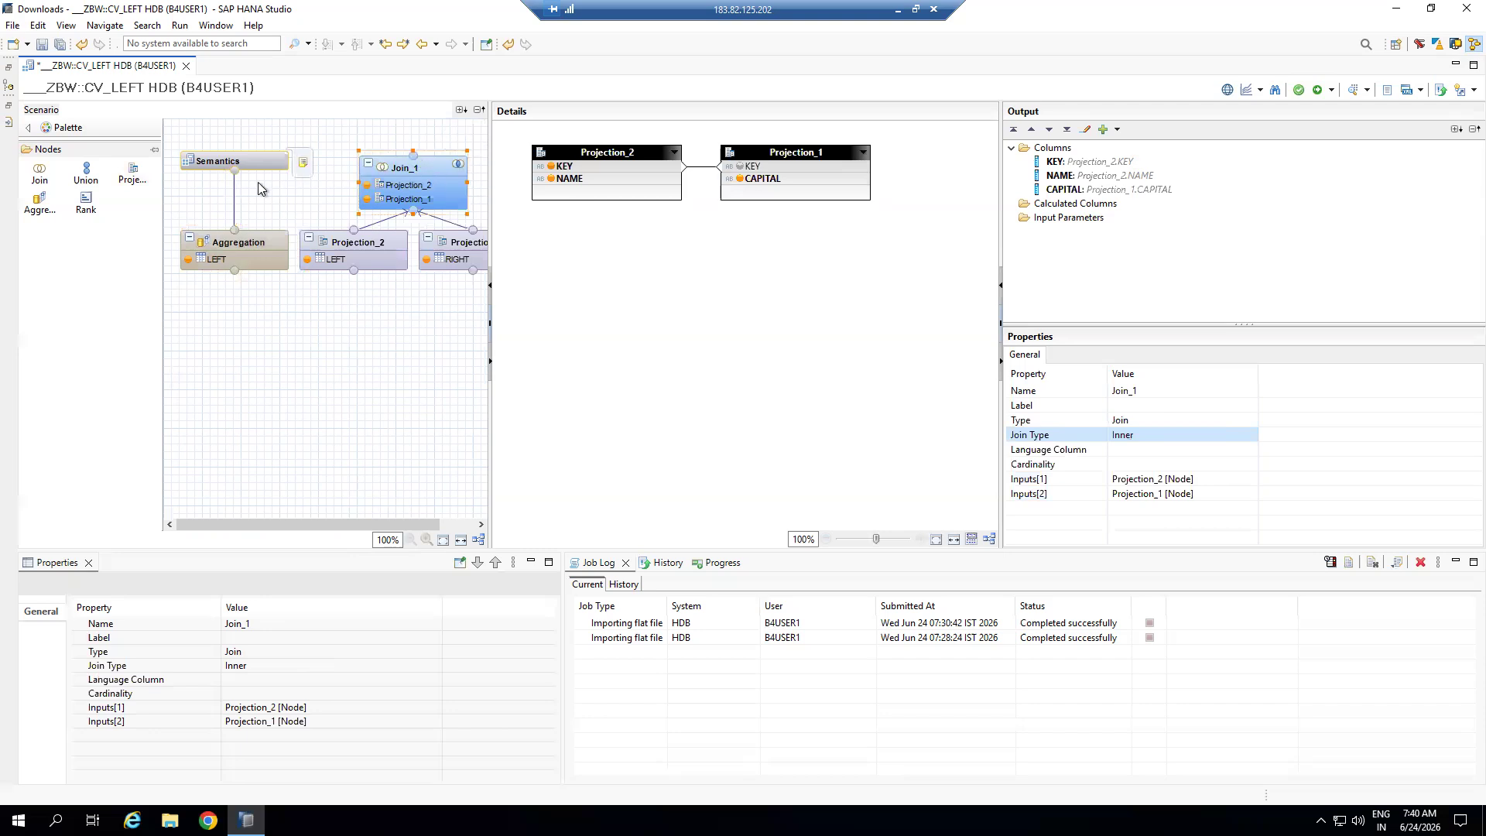
right_click(230, 247)
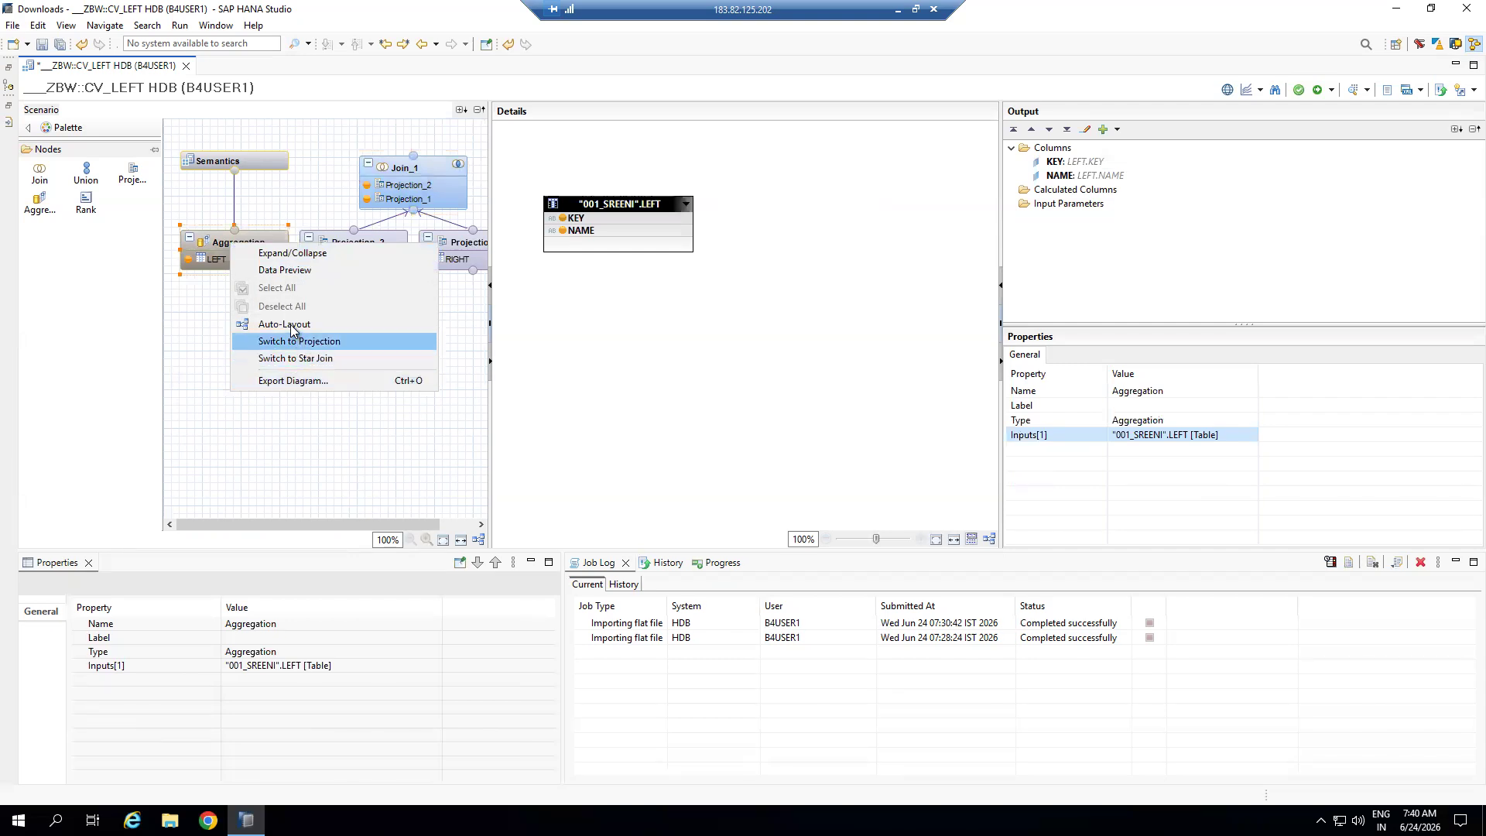
left_click(217, 243)
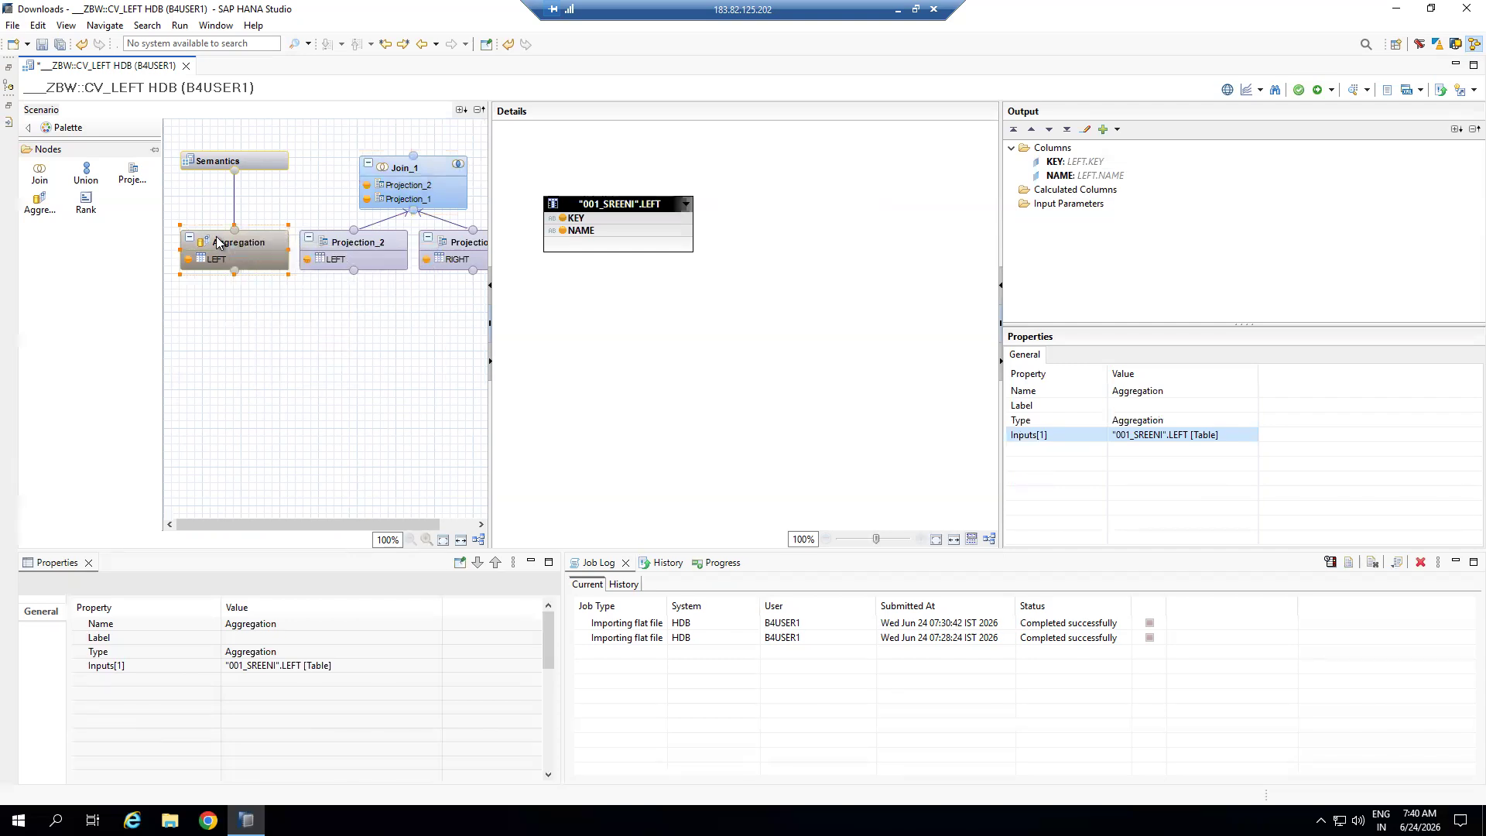
mouse_move(410, 151)
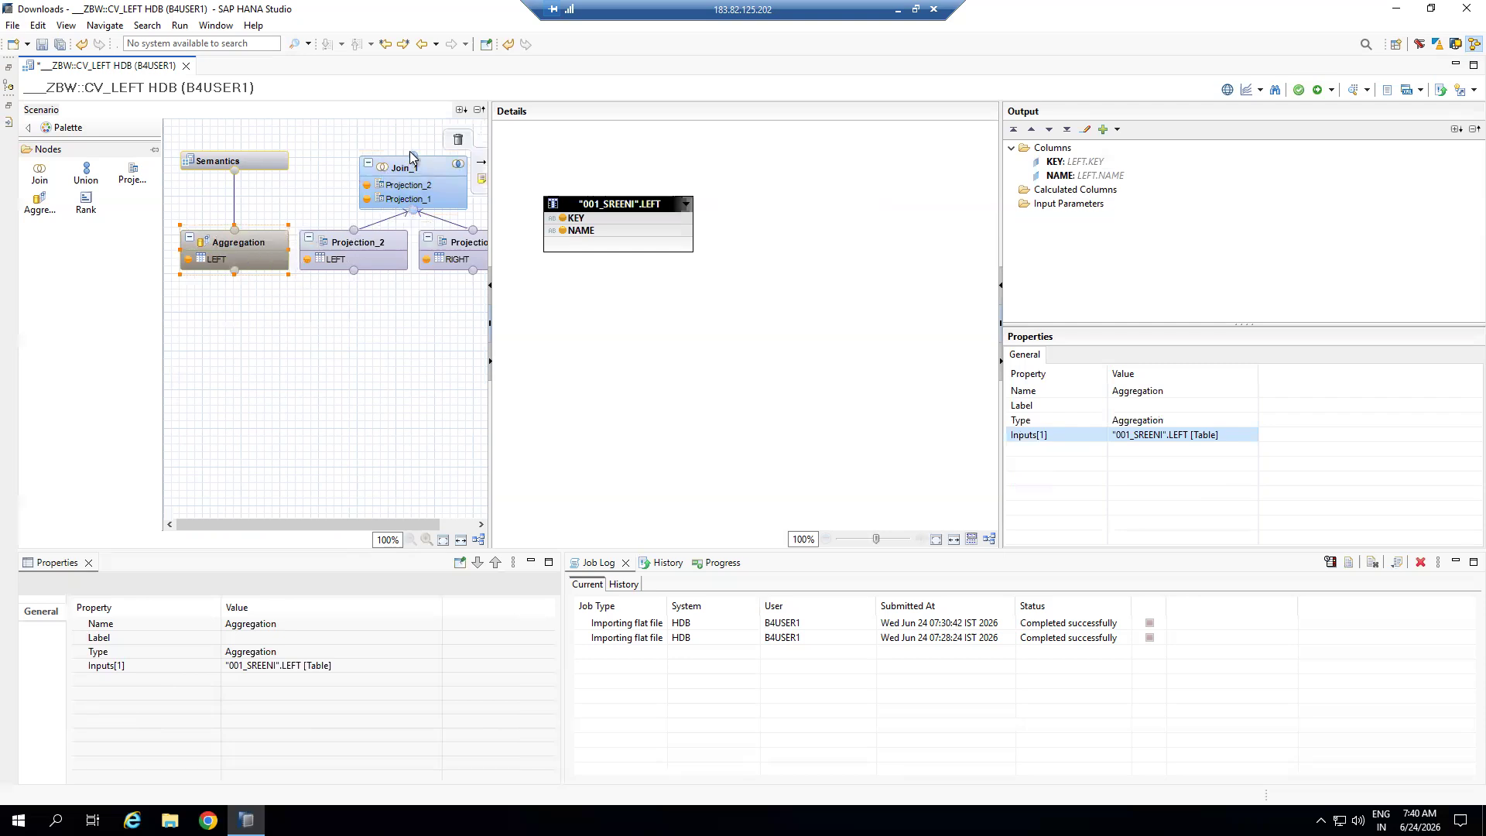
left_click_drag(413, 156, 233, 273)
Place Projection_2 and Projection_1 side by side below the Aggregation node, with Join_1 between them and the Aggregation
left_click_drag(345, 242, 232, 382)
left_click_drag(454, 259, 412, 387)
left_click_drag(421, 195, 246, 271)
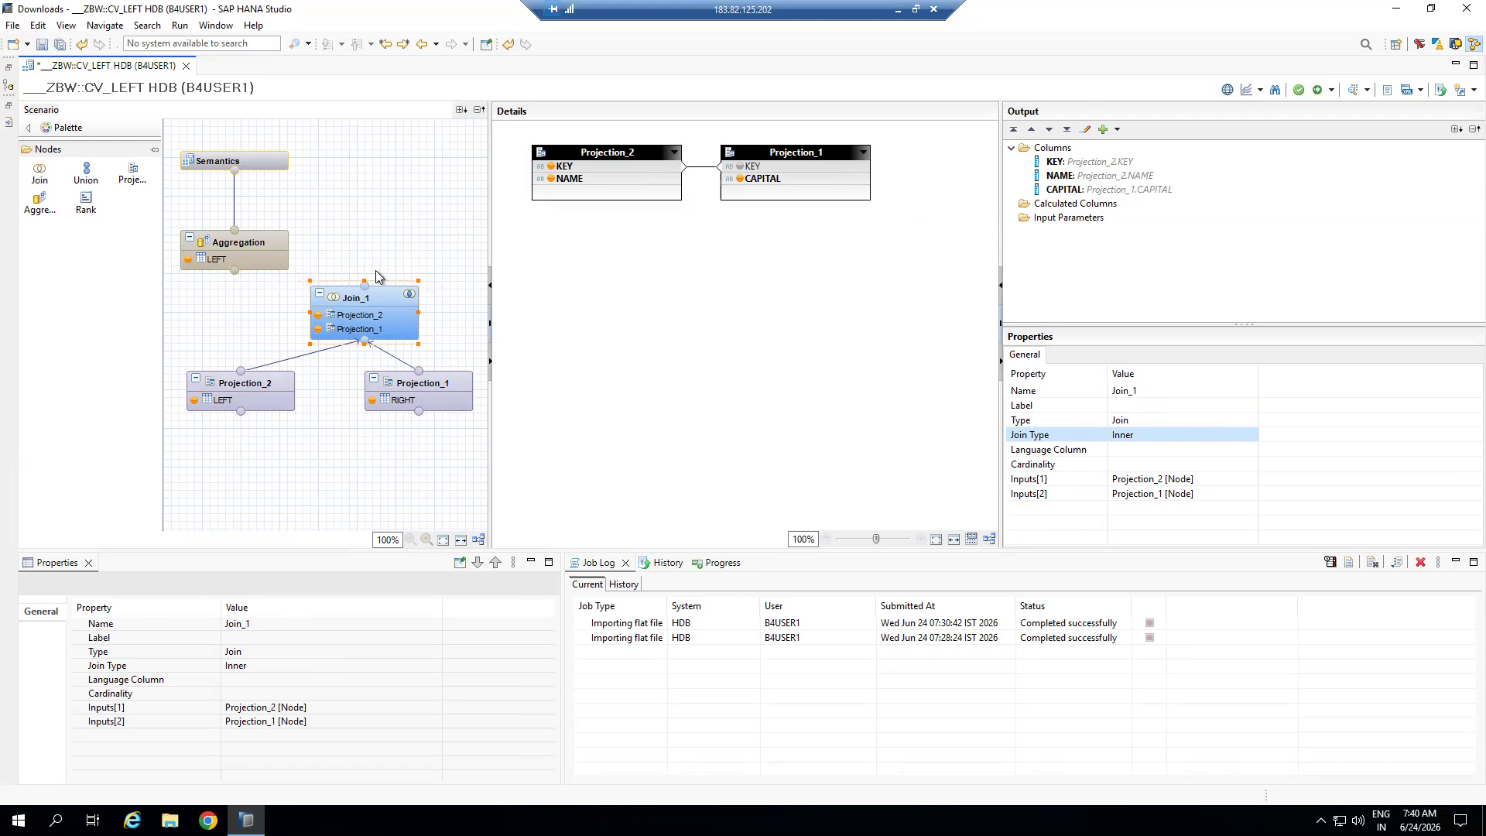
mouse_move(362, 288)
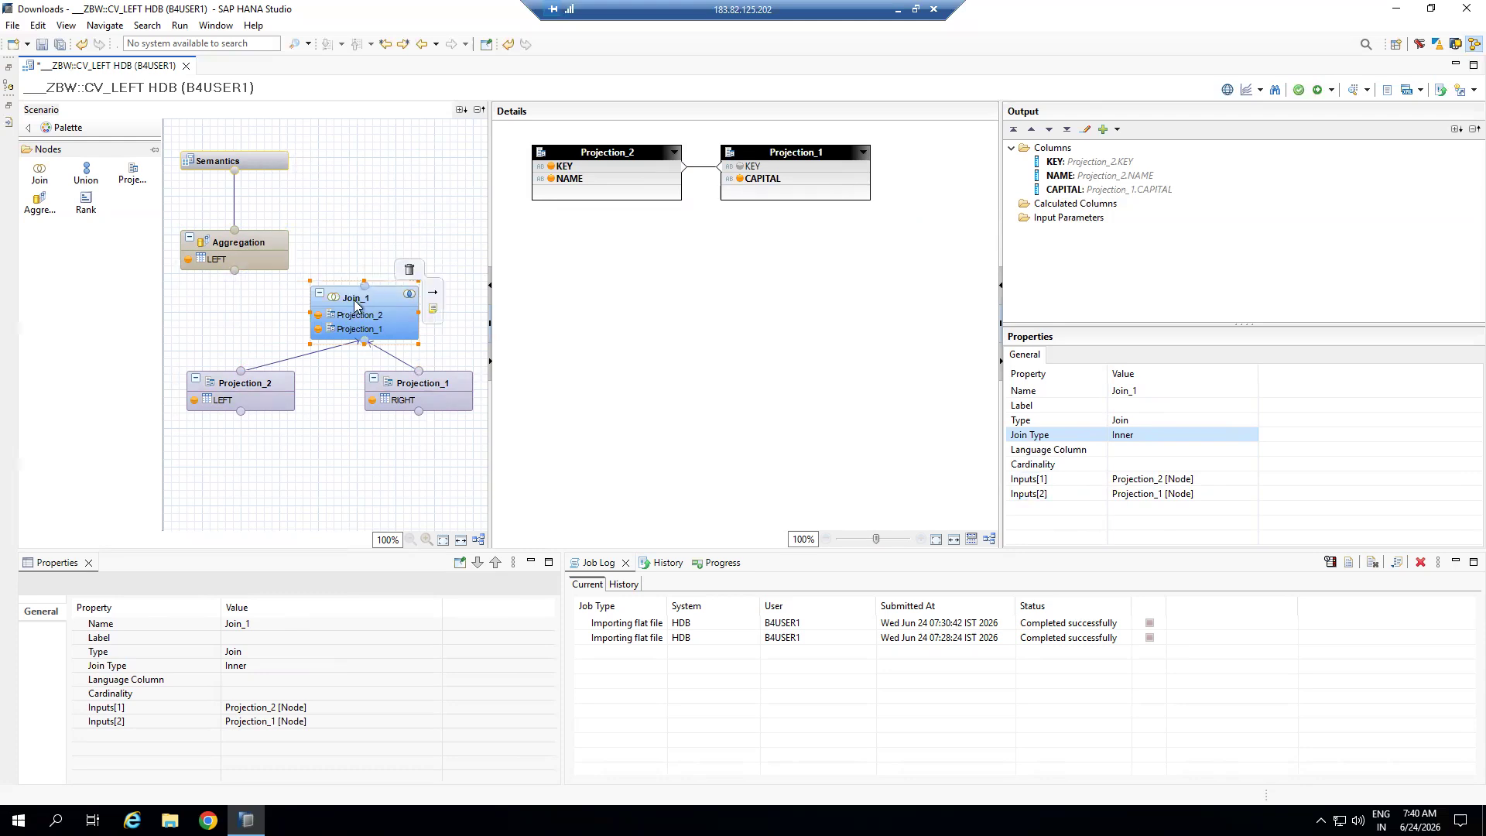
left_click(355, 298)
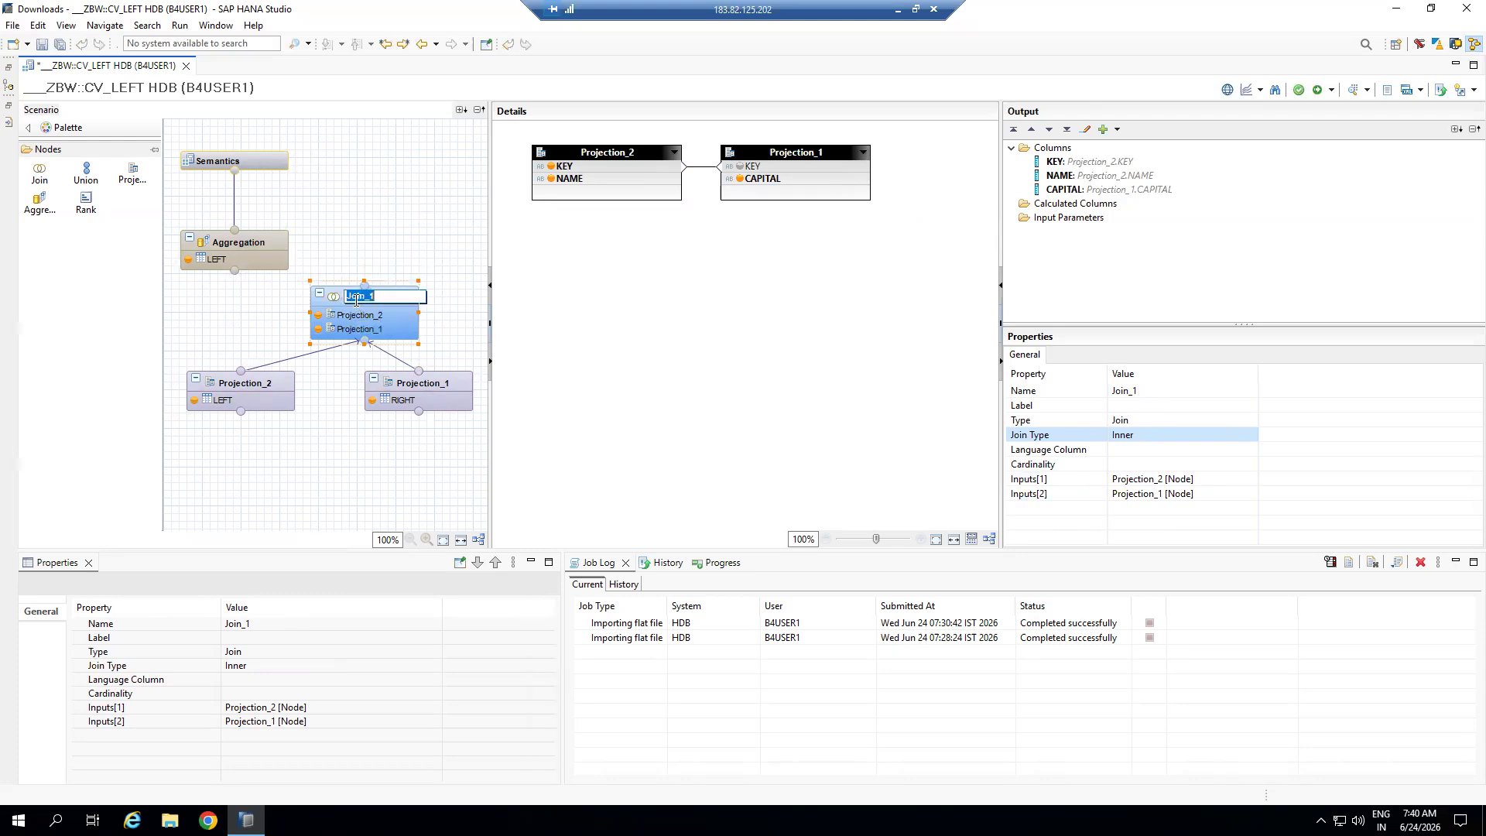
left_click(402, 226)
Add a Union node and a Projection node to the scenario, and remove the Union node again
left_click(87, 175)
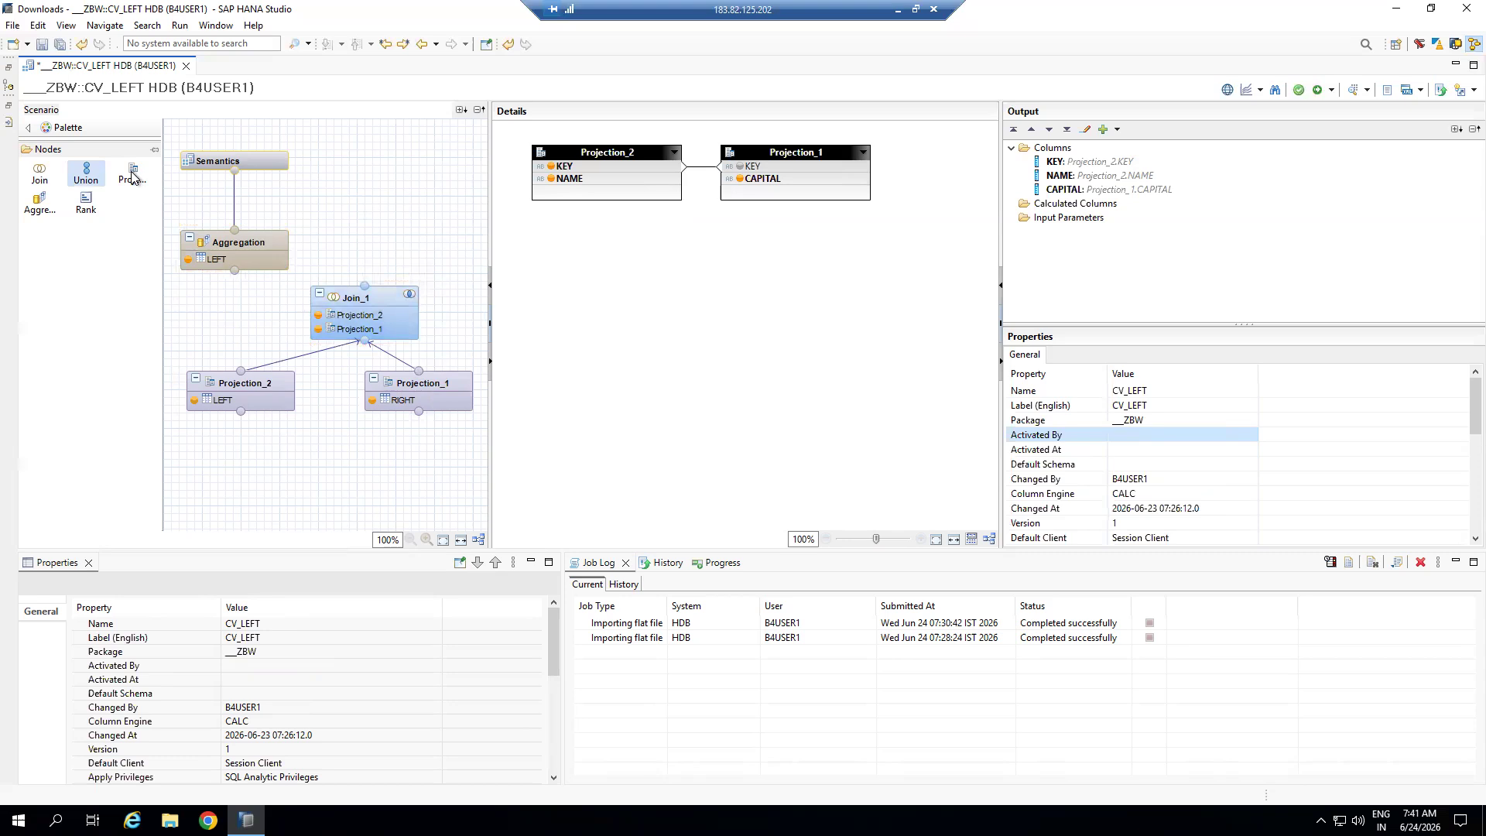
left_click(131, 175)
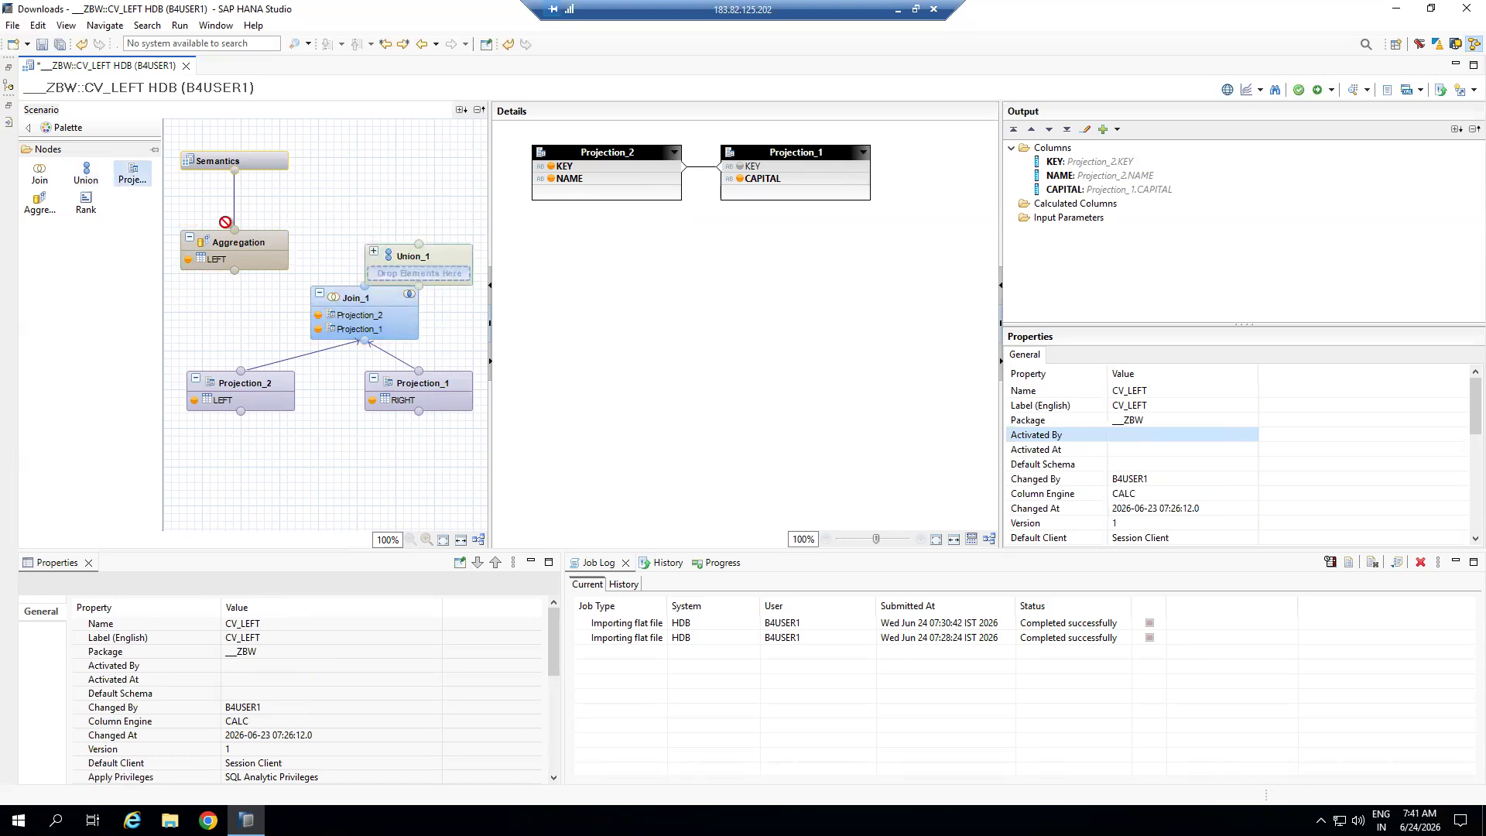
left_click_drag(407, 256, 368, 175)
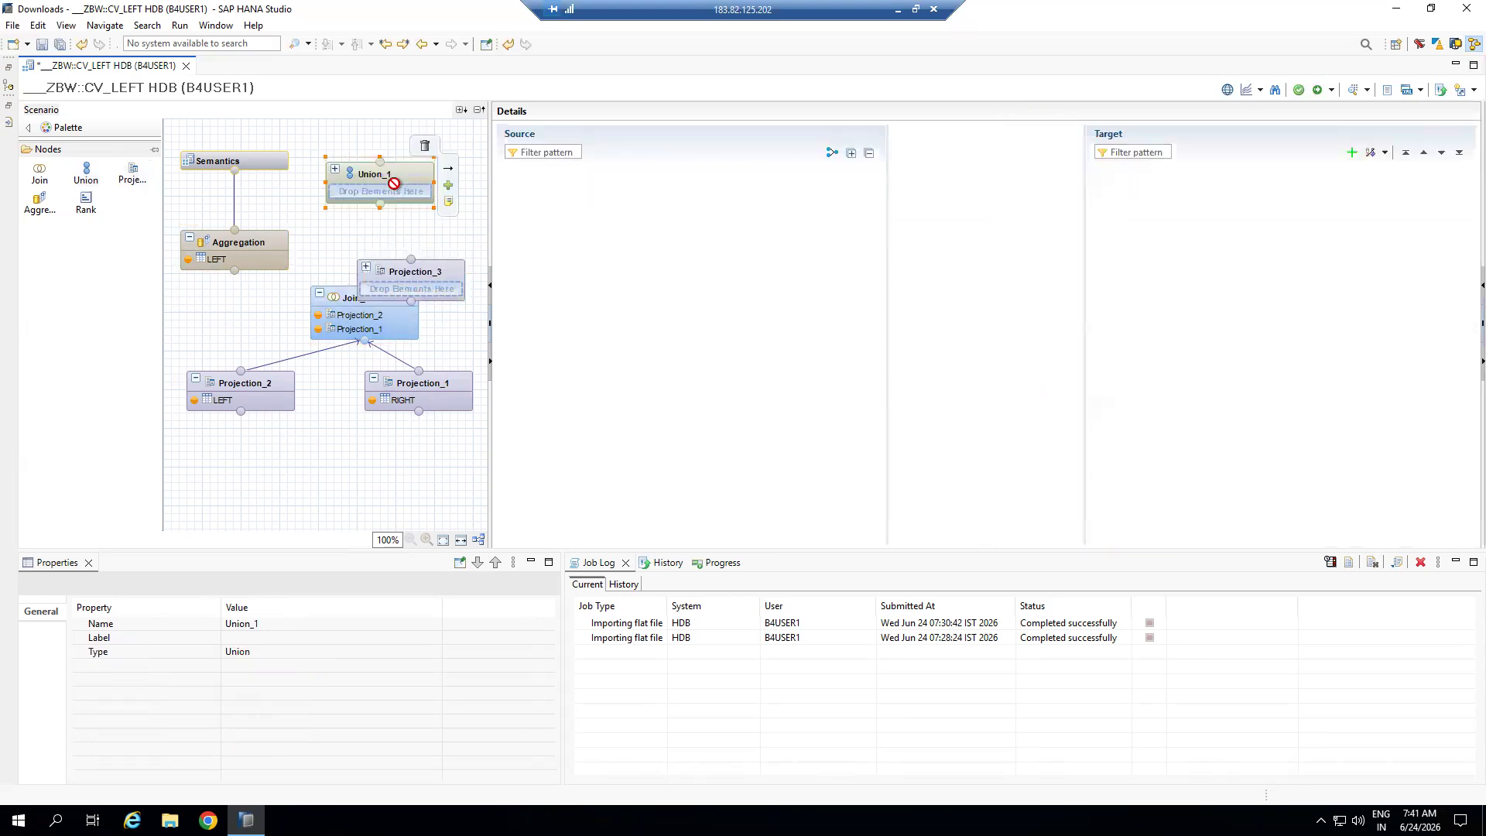
left_click(424, 145)
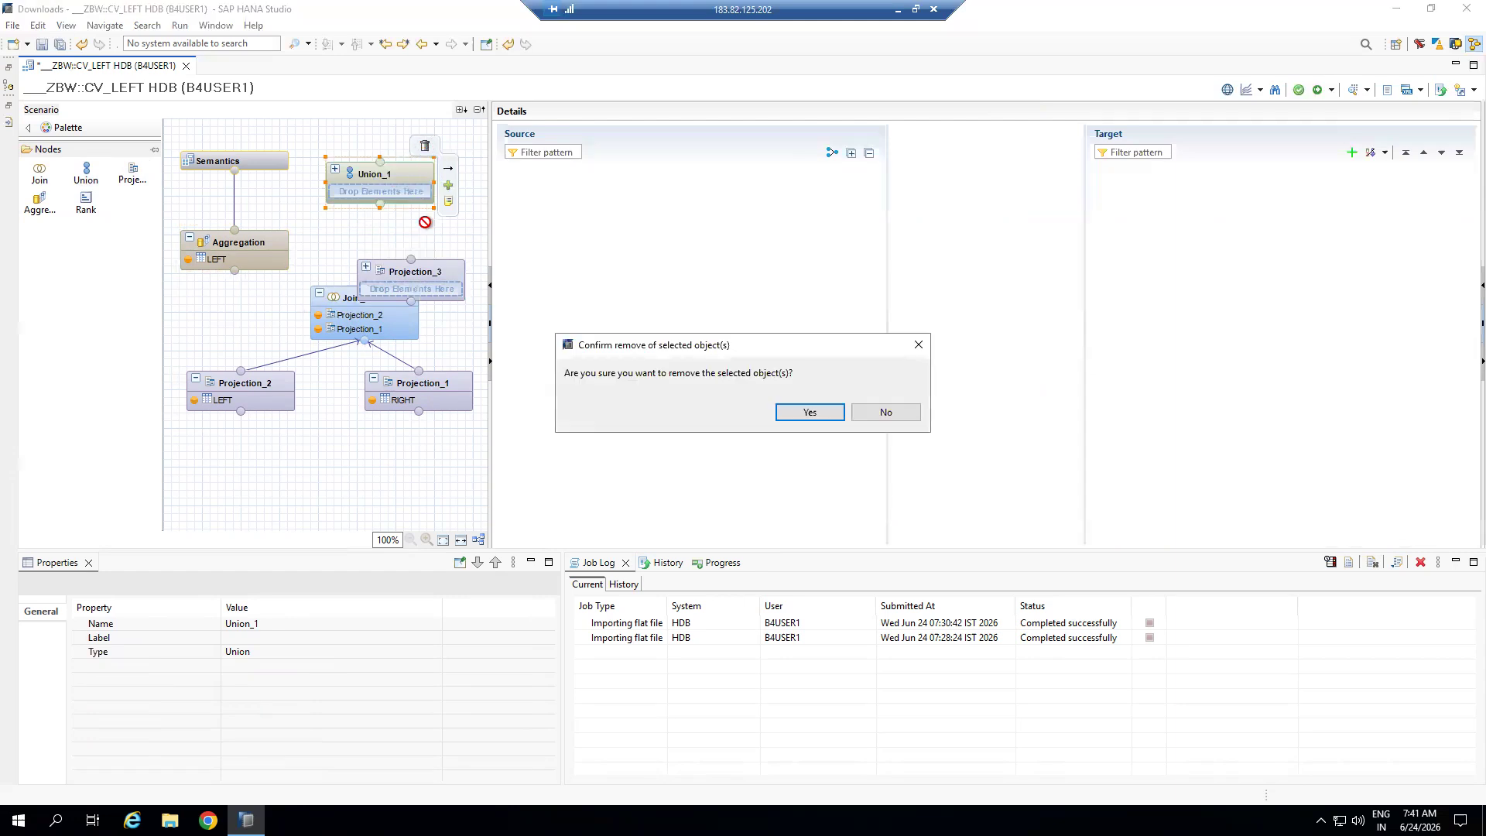
left_click(882, 411)
Connect Join_1 to Projection_3 placed above it, and add KEY, NAME and CAPITAL to the projection's output
left_click_drag(412, 267, 374, 224)
left_click_drag(361, 288, 377, 235)
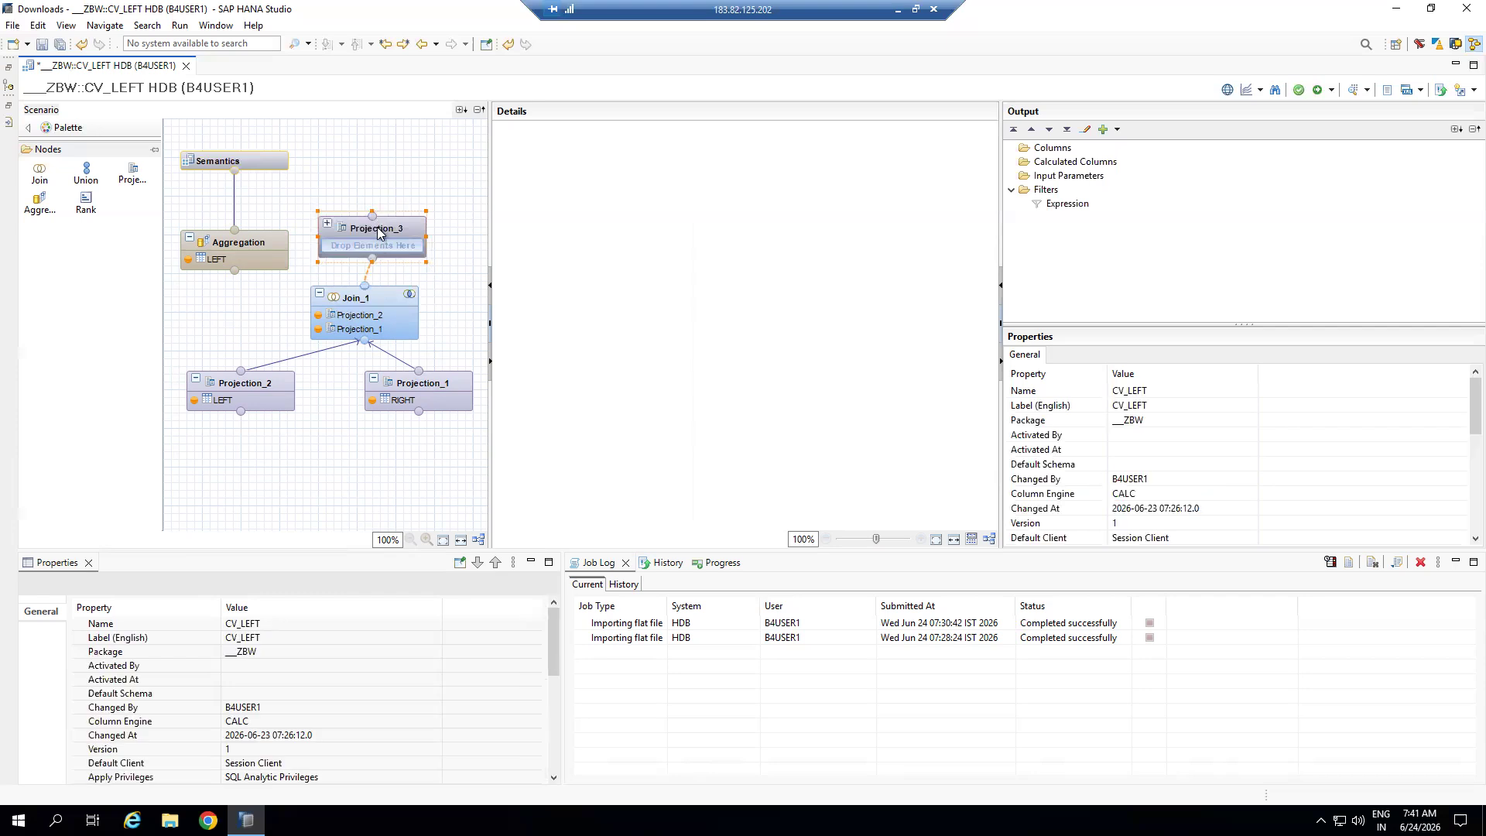
left_click(566, 167)
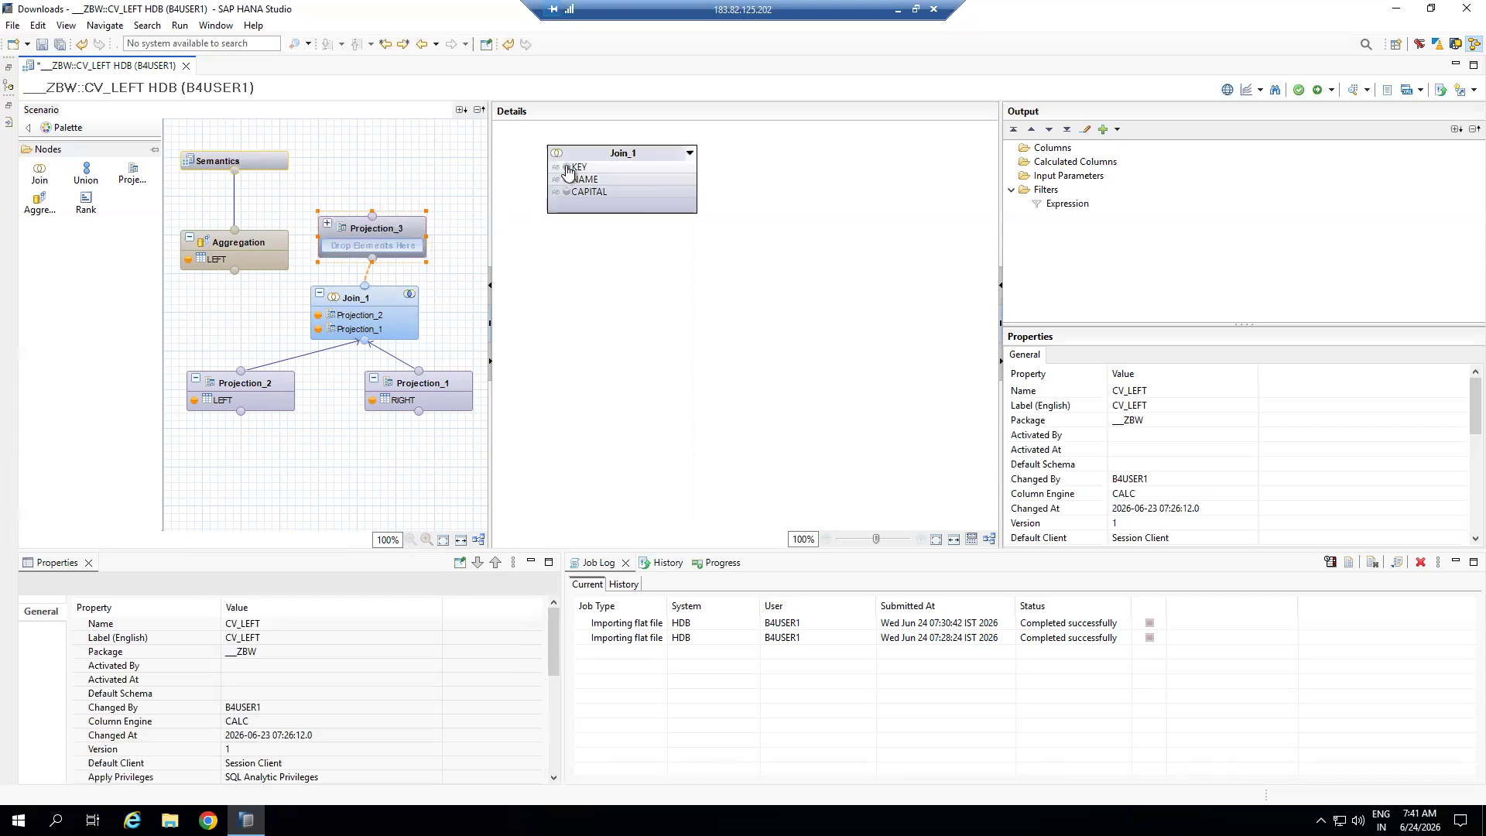
left_click(565, 180)
left_click(566, 192)
Try to connect the output of Projection_3 to the Aggregation node
mouse_move(371, 218)
left_click_drag(372, 218, 232, 275)
mouse_move(391, 225)
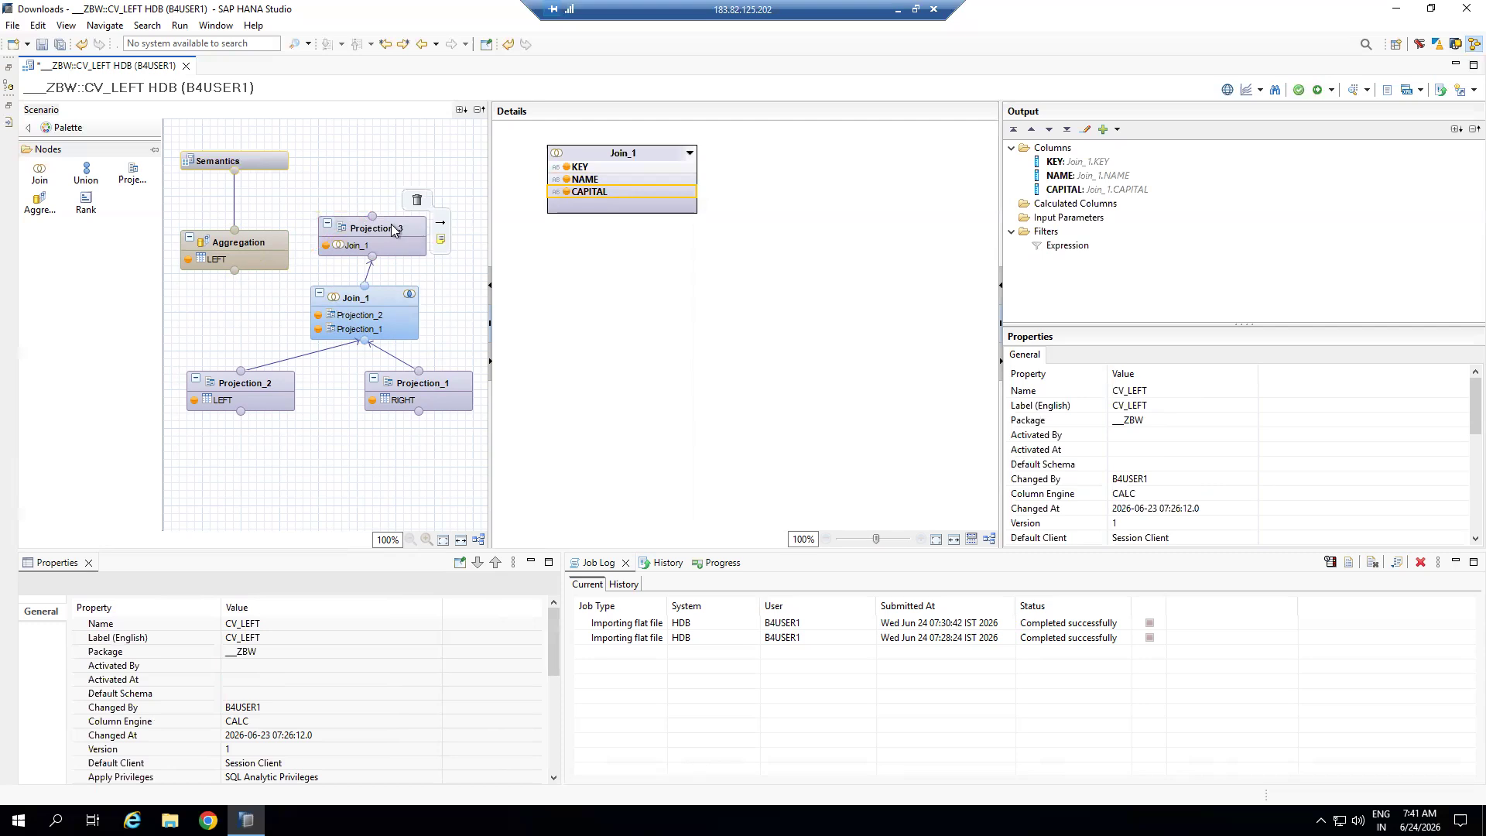
left_click_drag(374, 221, 240, 279)
mouse_move(397, 207)
left_click_drag(374, 222, 258, 257)
left_click_drag(369, 216, 237, 273)
right_click(379, 228)
left_click(273, 294)
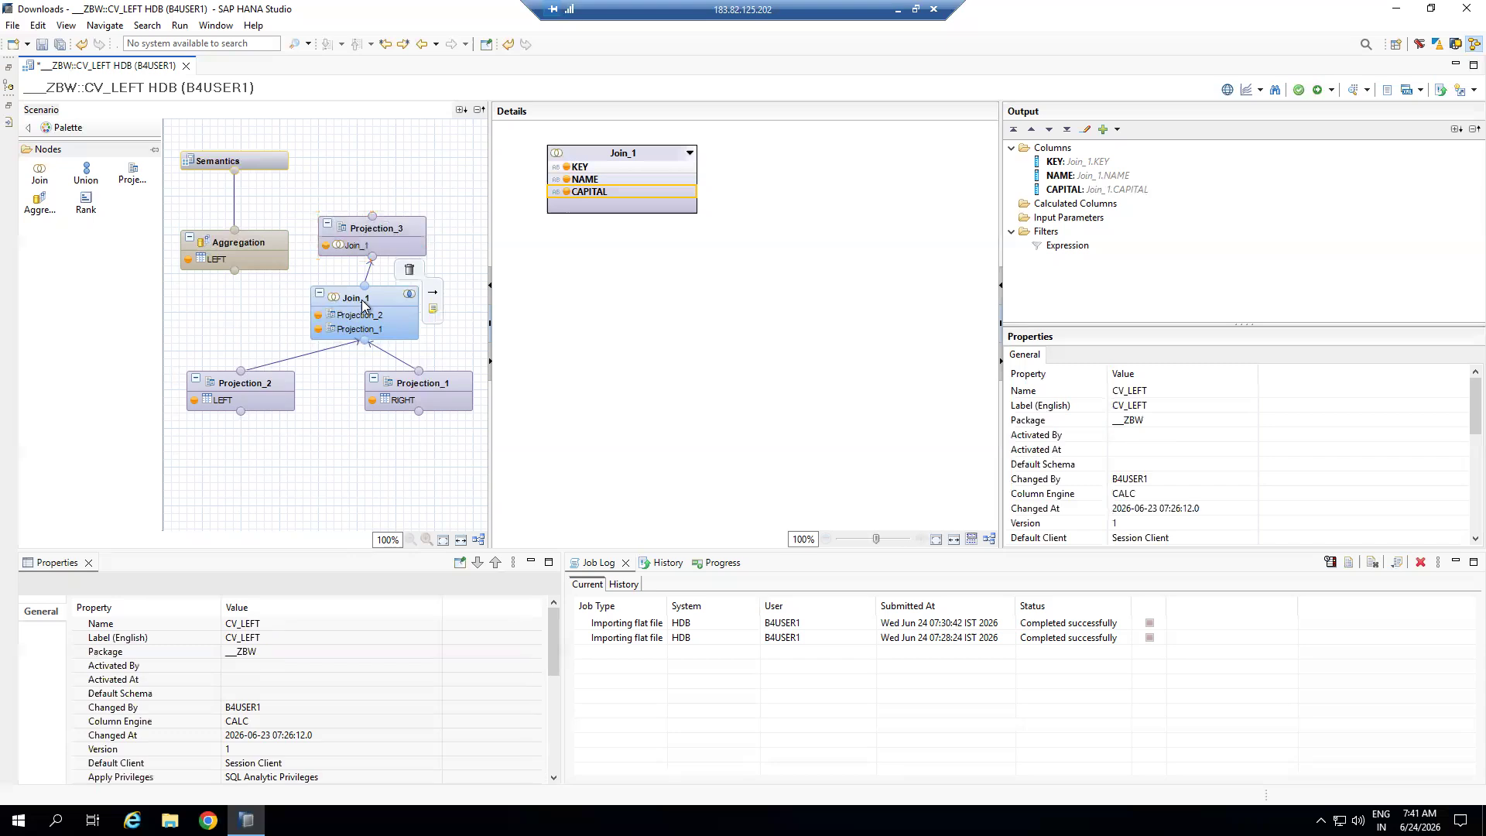
Try to open a data preview of Join_1, and dismiss the request without proceeding
left_click(363, 301)
right_click(361, 294)
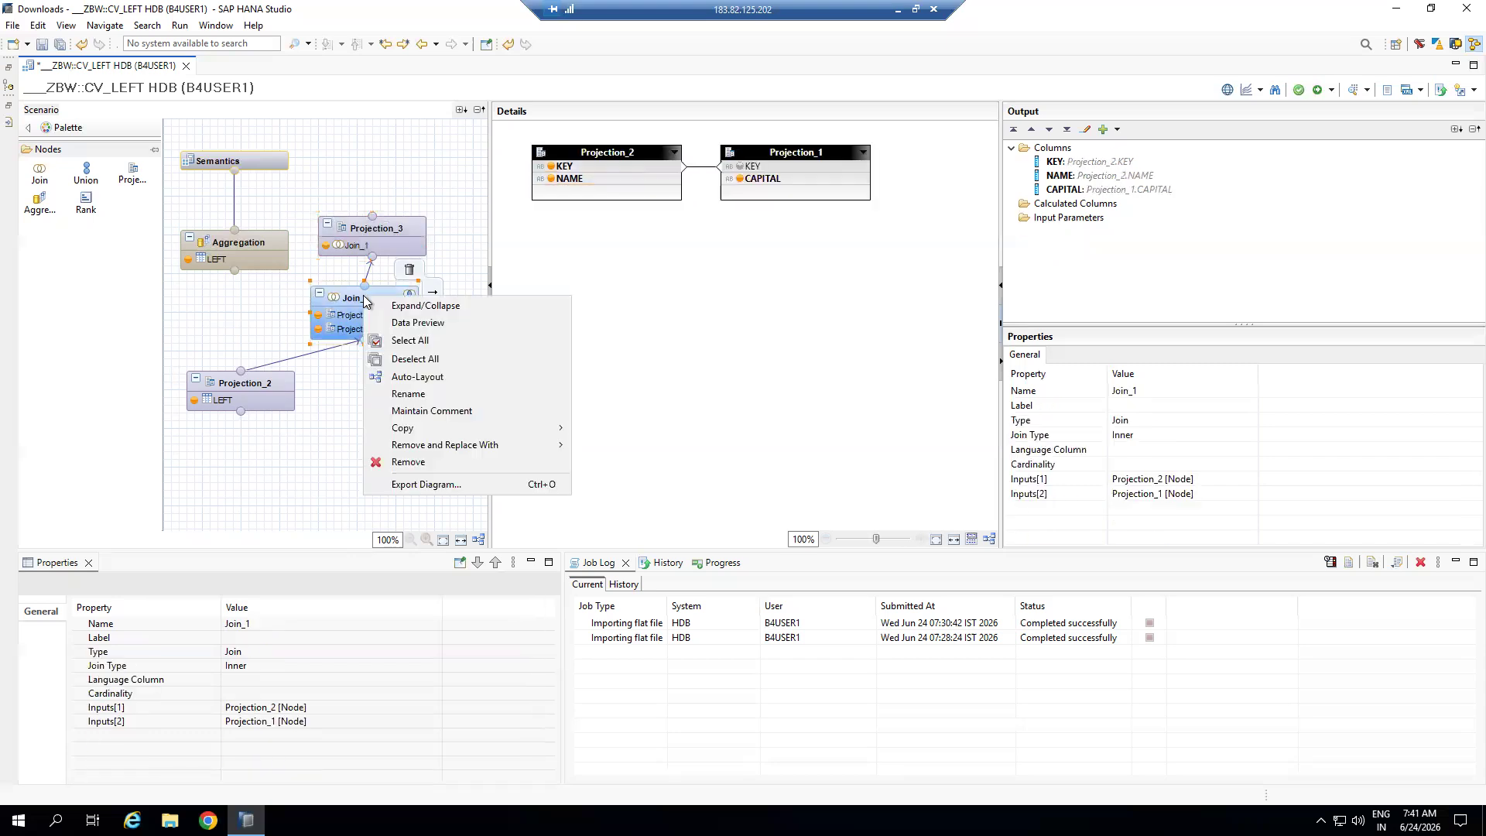
left_click(408, 325)
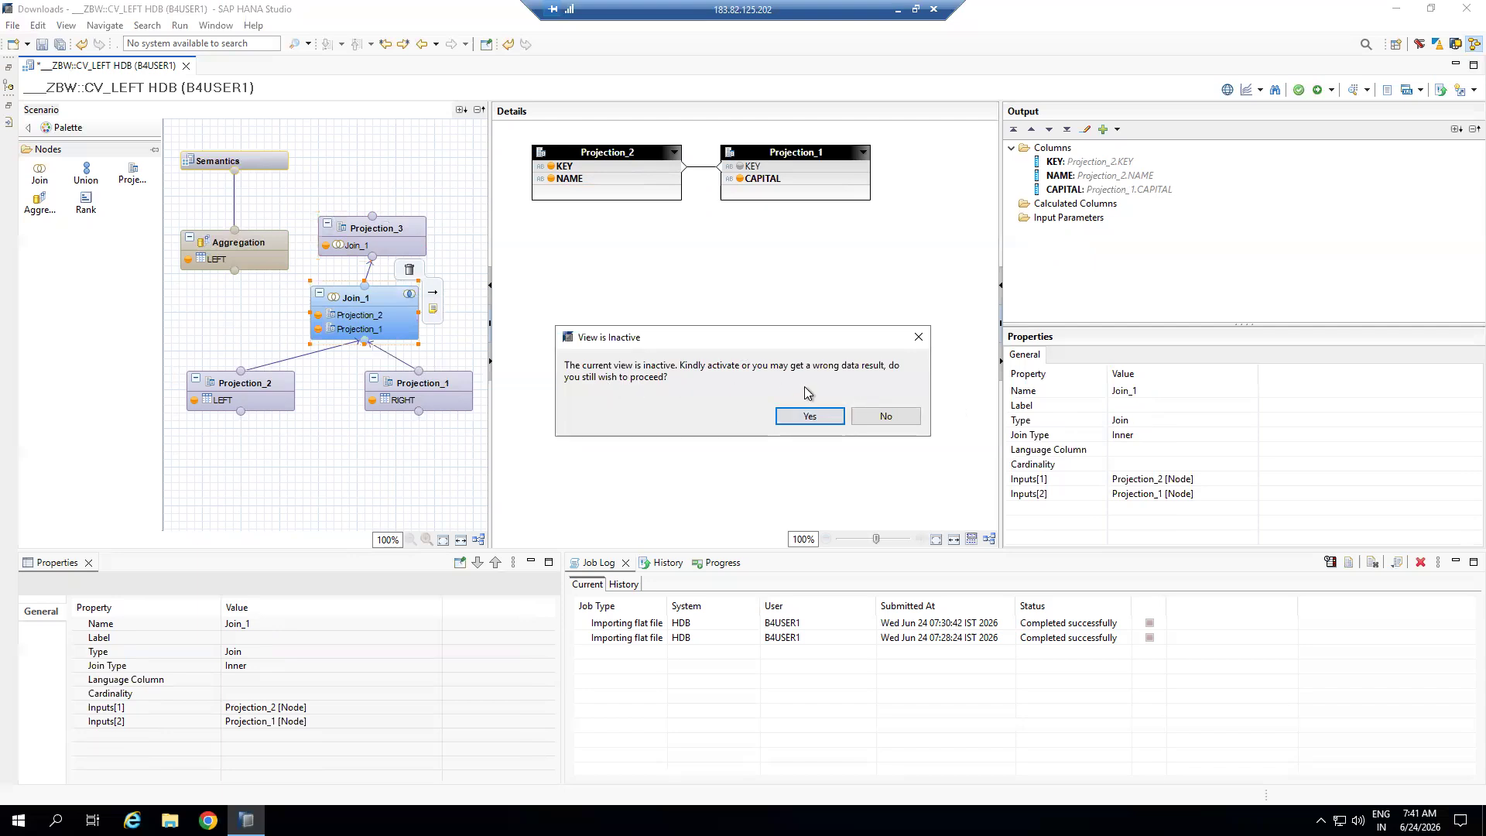
left_click(917, 338)
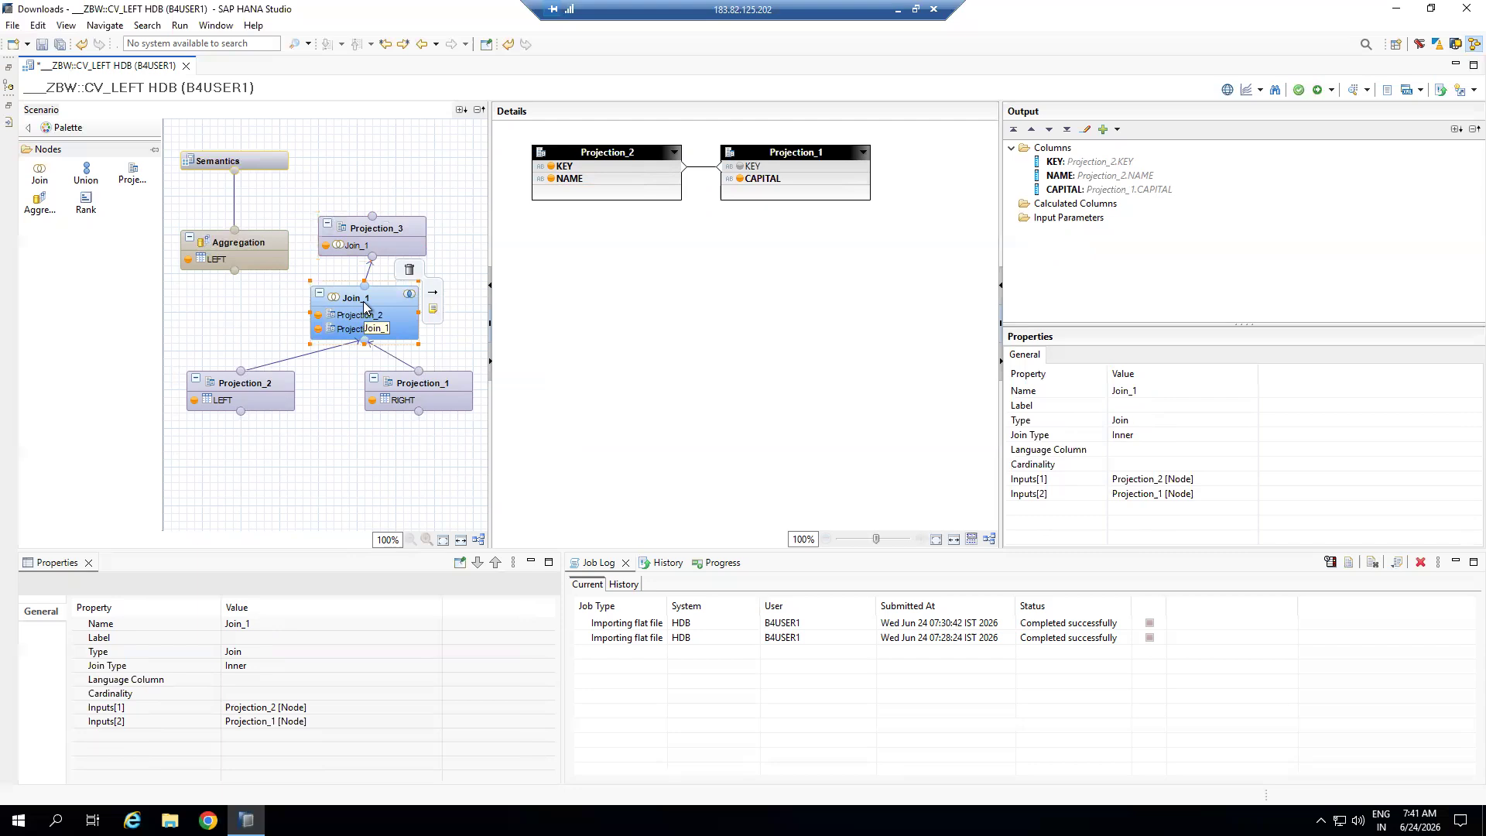